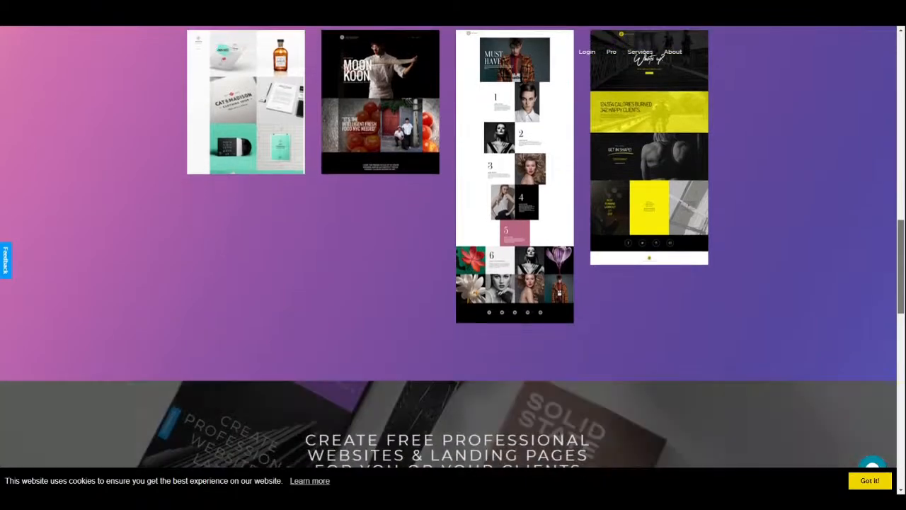
- Scroll down the iMayker homepage and launch the website builder's welcome page
{"action": "scroll", "coordinate": [453, 254], "scroll_direction": "down", "scroll_amount": 5}
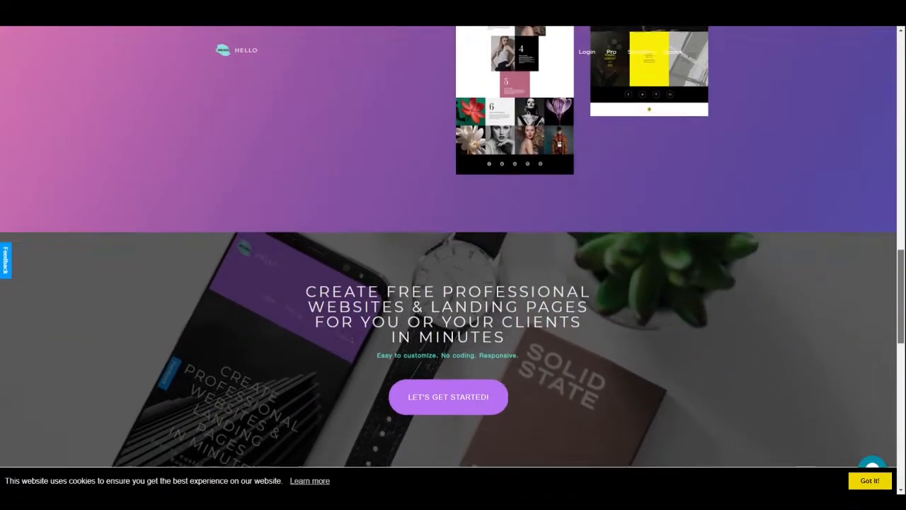
{"action": "scroll", "coordinate": [453, 255], "scroll_direction": "down", "scroll_amount": 2}
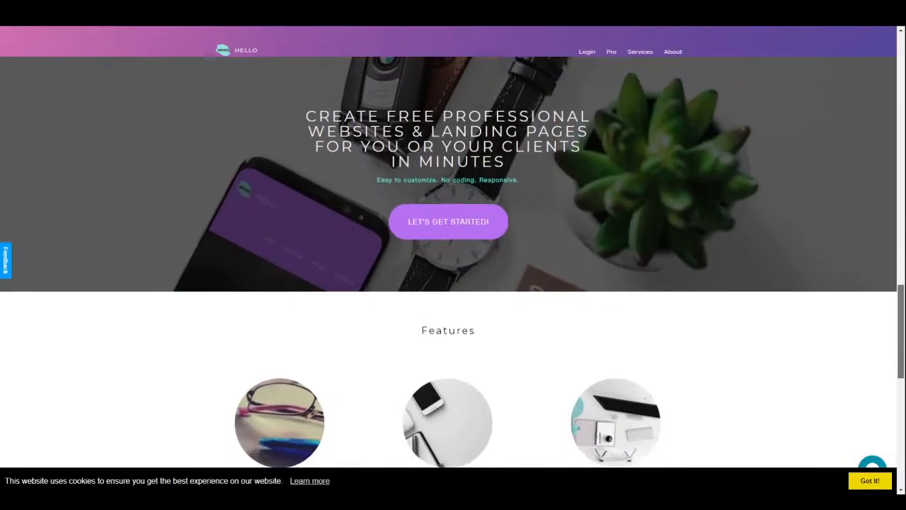
{"action": "mouse_move", "coordinate": [900, 338]}
{"action": "left_mouse_down"}
{"action": "mouse_move", "coordinate": [900, 438]}
{"action": "mouse_move", "coordinate": [901, 322]}
{"action": "left_mouse_up"}
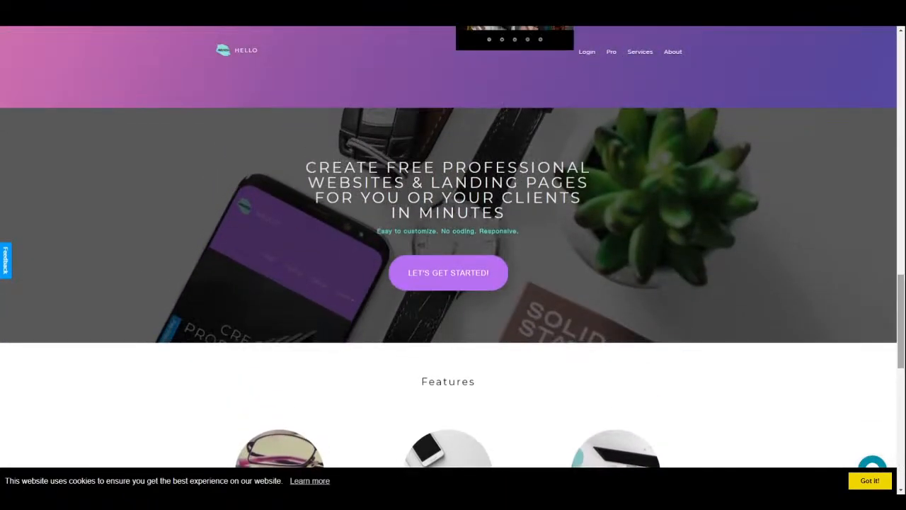
{"action": "left_click", "coordinate": [447, 283]}
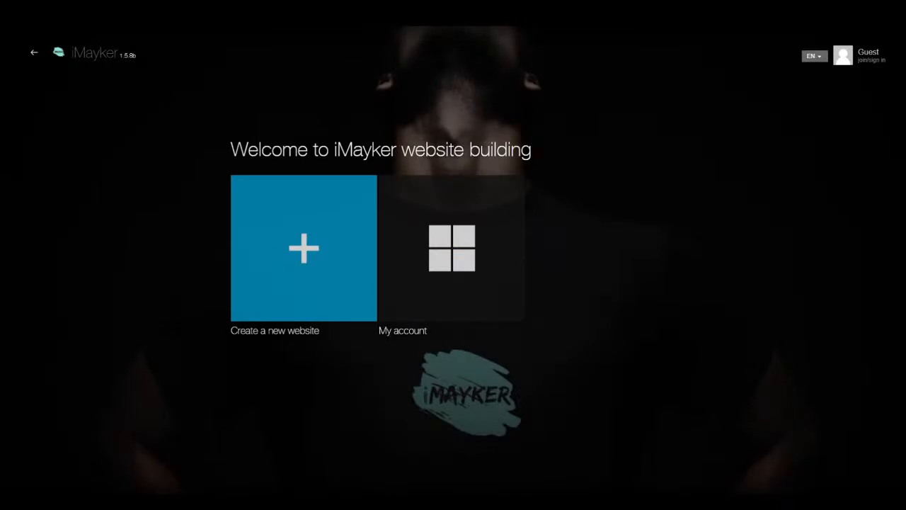
- Start a new website, scroll the template grid, and preview the Black Portfolio template
{"action": "left_click", "coordinate": [314, 276]}
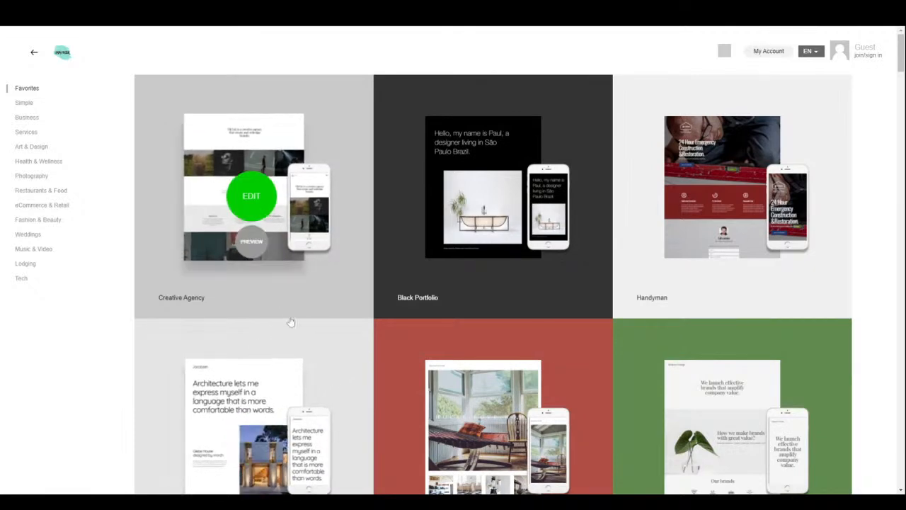
{"action": "scroll", "coordinate": [359, 364], "scroll_direction": "down", "scroll_amount": 2}
{"action": "scroll", "coordinate": [366, 362], "scroll_direction": "down", "scroll_amount": 7}
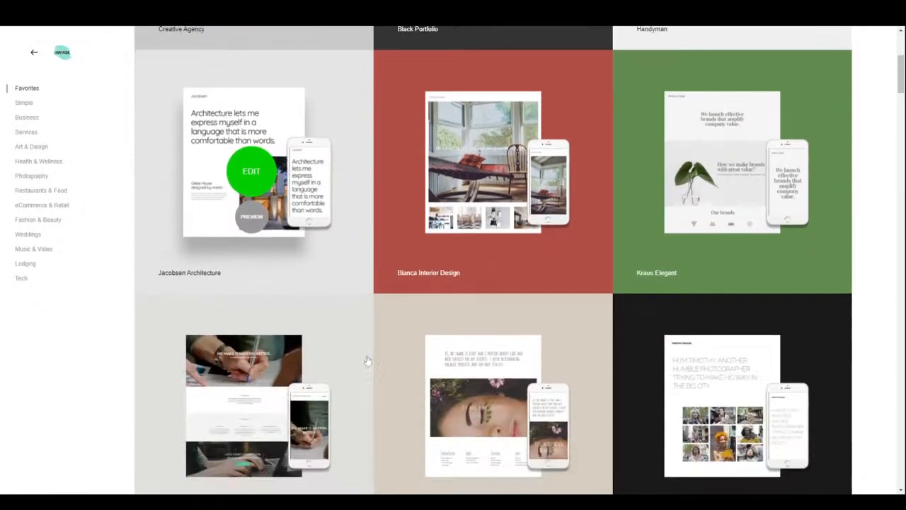
{"action": "scroll", "coordinate": [373, 340], "scroll_direction": "down", "scroll_amount": 1}
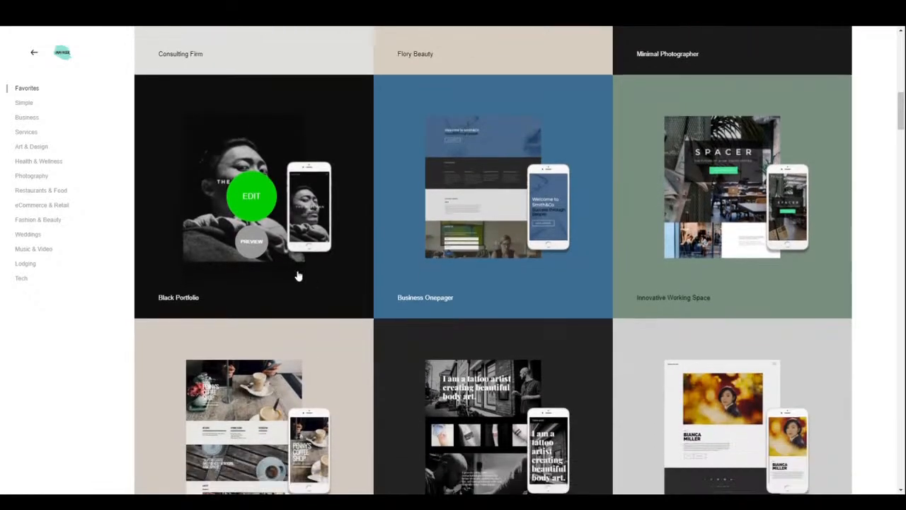
{"action": "left_click", "coordinate": [251, 241]}
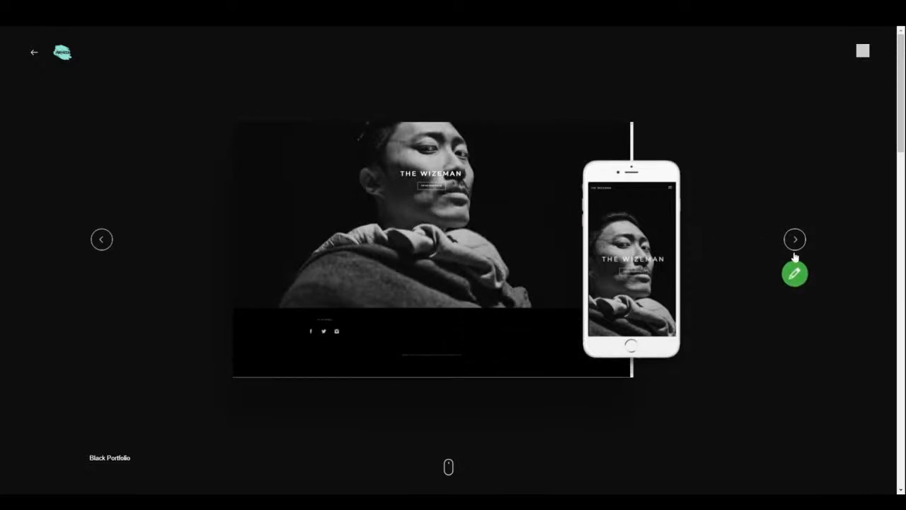
{"action": "left_click", "coordinate": [863, 52]}
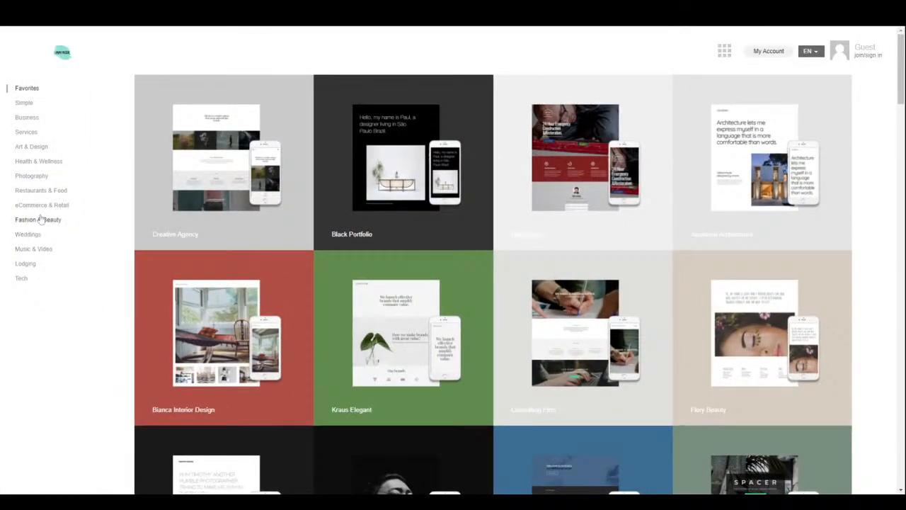
- Filter templates to Fashion & Beauty and preview the Bianca Beauty Salon template
{"action": "left_click", "coordinate": [38, 220]}
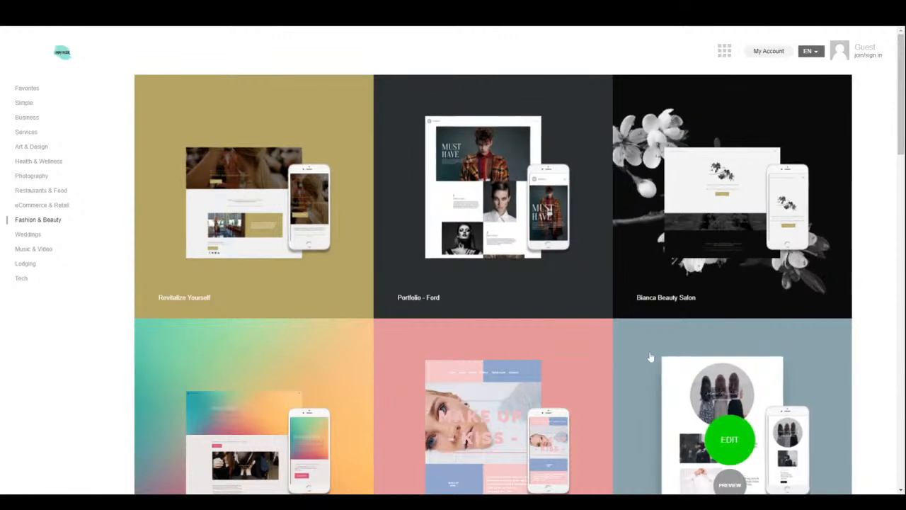
{"action": "mouse_move", "coordinate": [722, 244]}
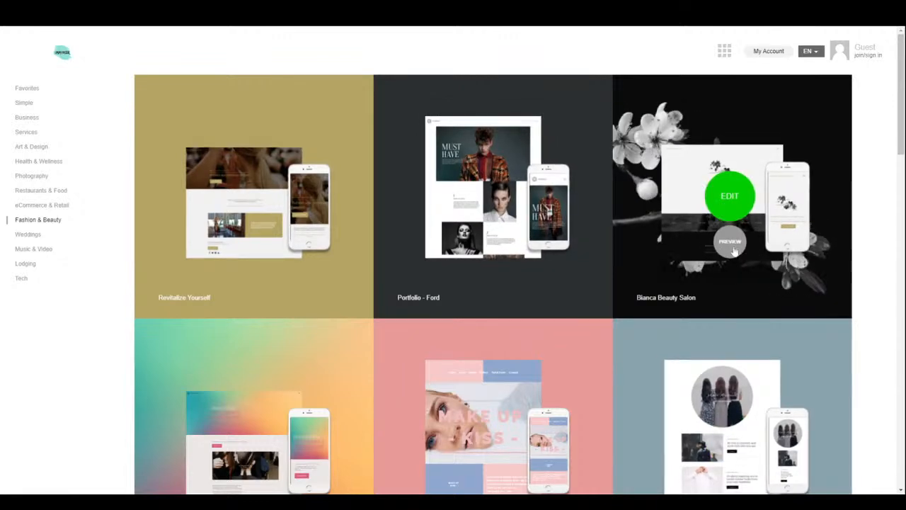
{"action": "scroll", "coordinate": [721, 248], "scroll_direction": "down", "scroll_amount": 3}
{"action": "scroll", "coordinate": [691, 410], "scroll_direction": "down", "scroll_amount": 10}
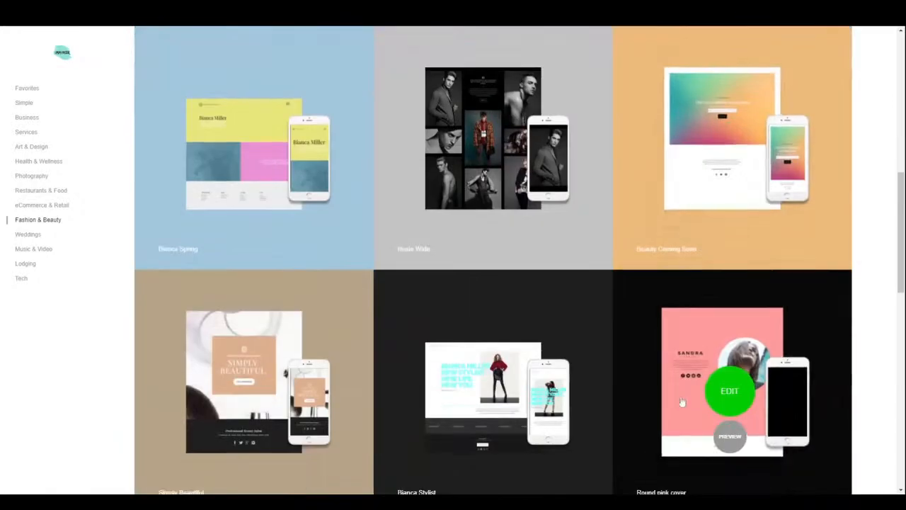
{"action": "scroll", "coordinate": [679, 400], "scroll_direction": "down", "scroll_amount": 6}
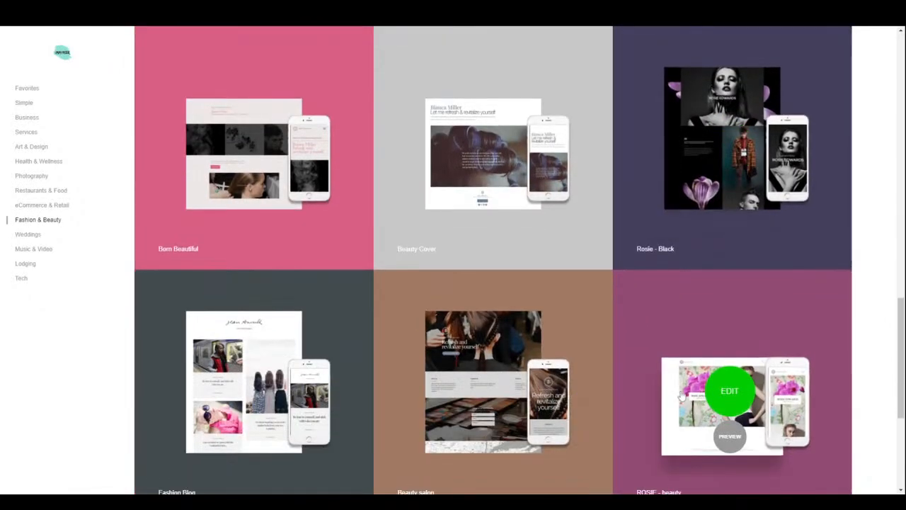
{"action": "scroll", "coordinate": [681, 392], "scroll_direction": "down", "scroll_amount": 1}
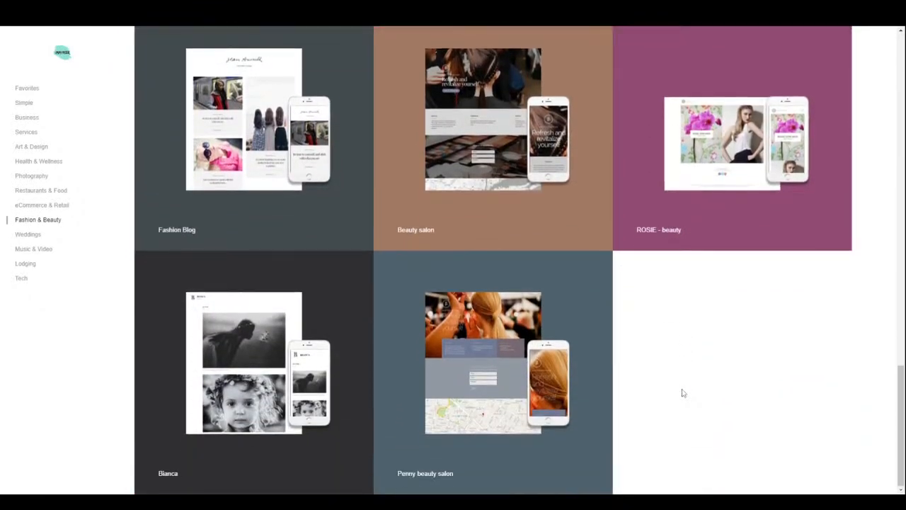
{"action": "scroll", "coordinate": [903, 400], "scroll_direction": "up", "scroll_amount": 8}
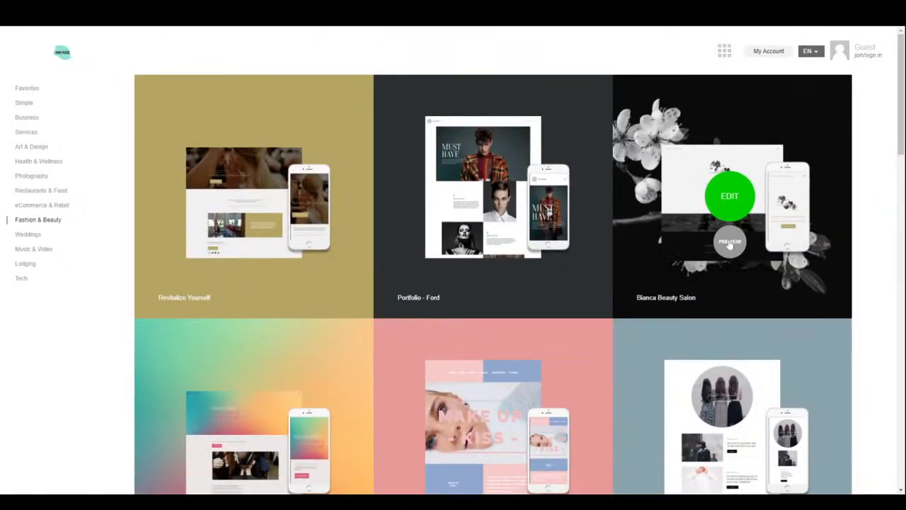
{"action": "left_click", "coordinate": [729, 242]}
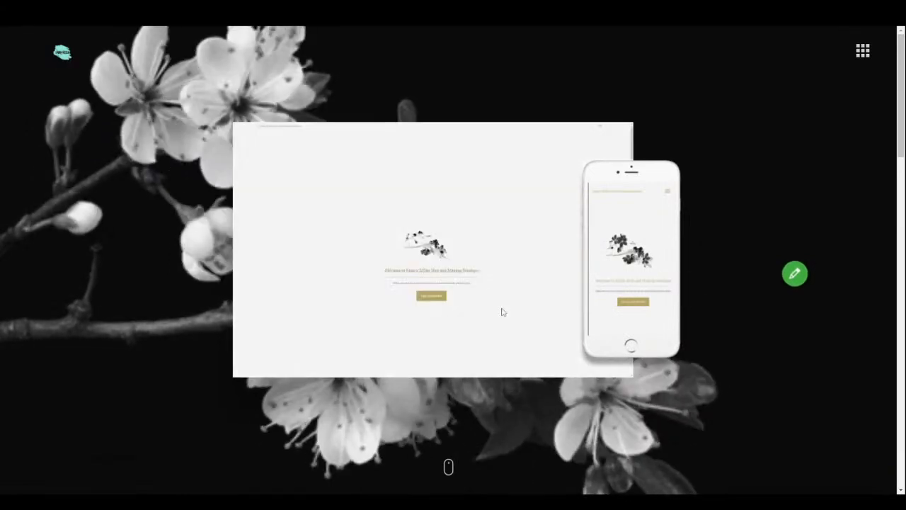
{"action": "scroll", "coordinate": [510, 305], "scroll_direction": "down", "scroll_amount": 5}
{"action": "scroll", "coordinate": [499, 336], "scroll_direction": "down", "scroll_amount": 5}
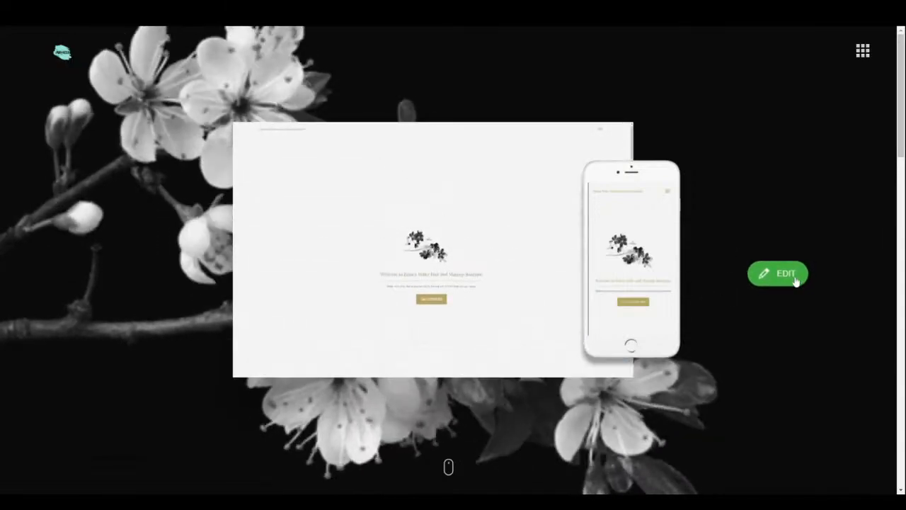
- Open Bianca Beauty Salon for editing, check the Home Page list, and open the settings menu
{"action": "left_click", "coordinate": [794, 279]}
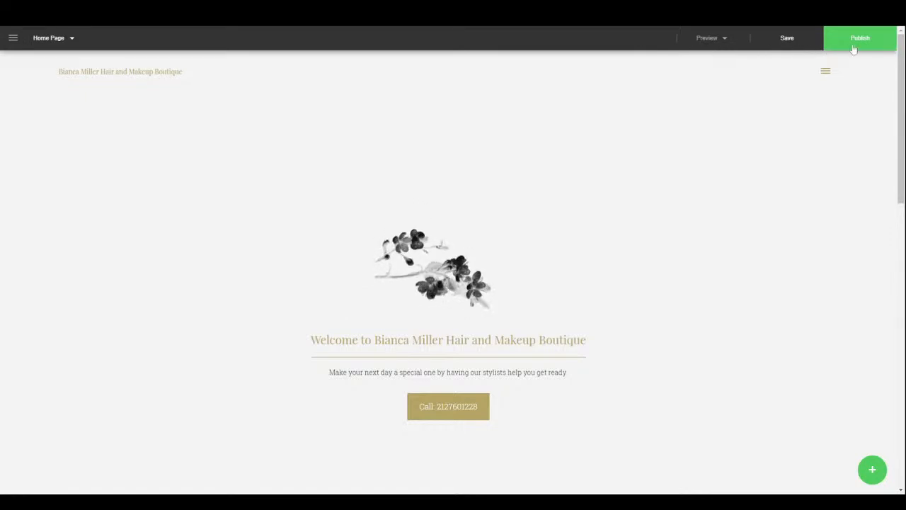
{"action": "left_click", "coordinate": [50, 42]}
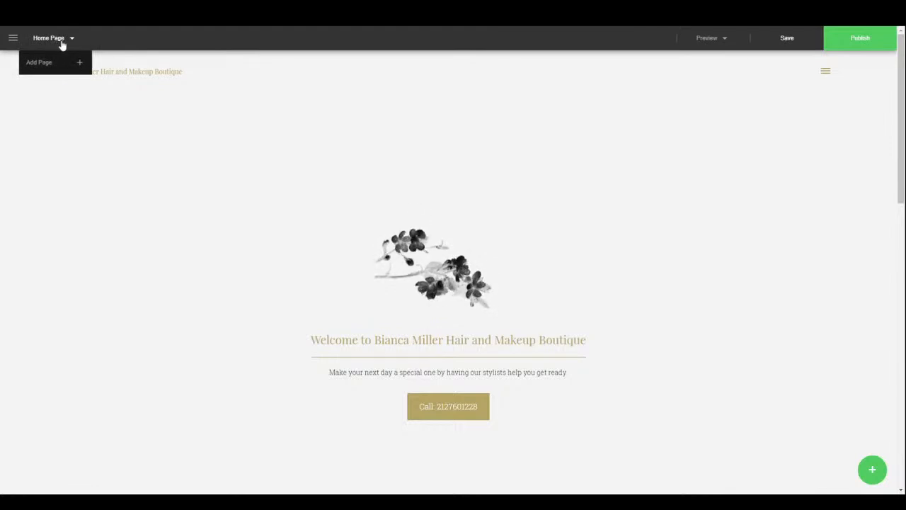
{"action": "left_click", "coordinate": [13, 38]}
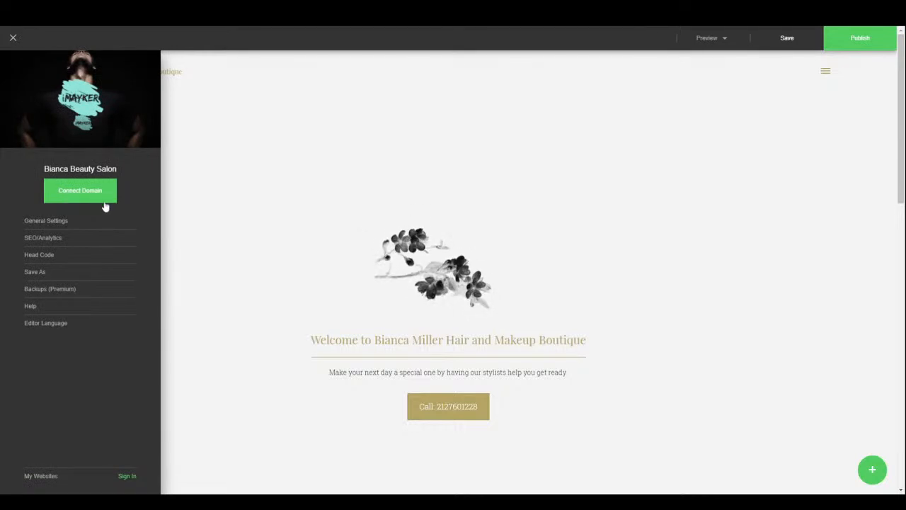
- In General Settings, try the narrow site layout, then return to wide
{"action": "left_click", "coordinate": [47, 221]}
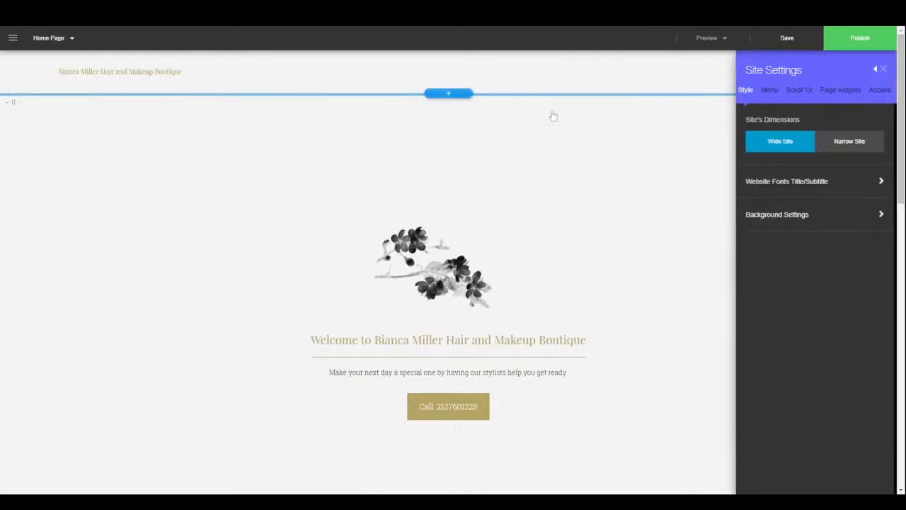
{"action": "left_click", "coordinate": [846, 149]}
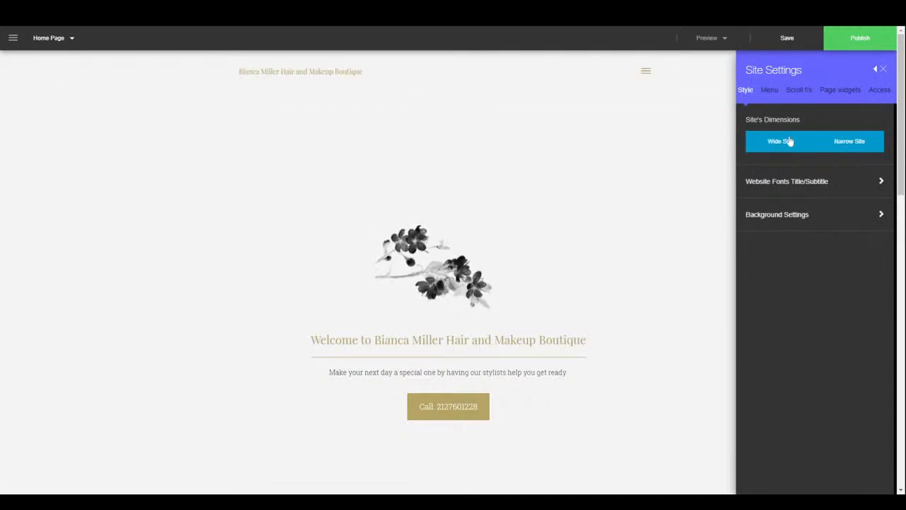
{"action": "scroll", "coordinate": [637, 329], "scroll_direction": "down", "scroll_amount": 6}
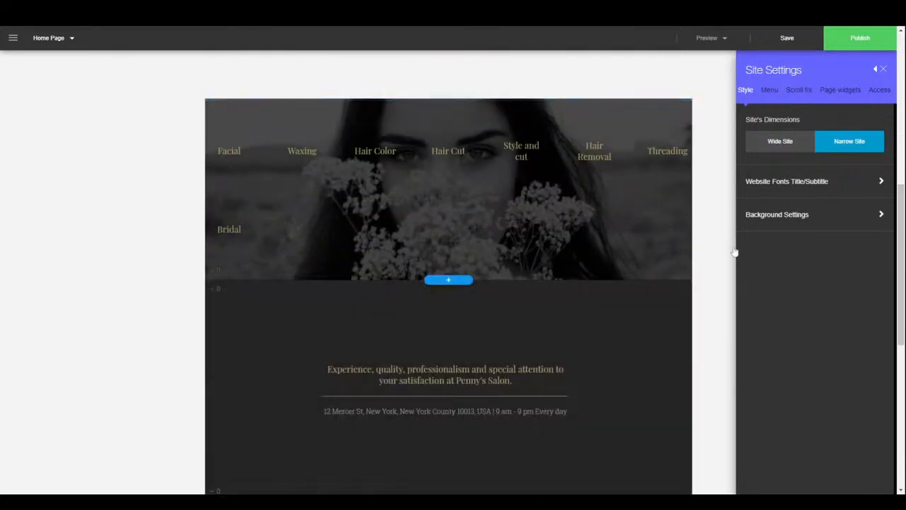
{"action": "left_click", "coordinate": [785, 143]}
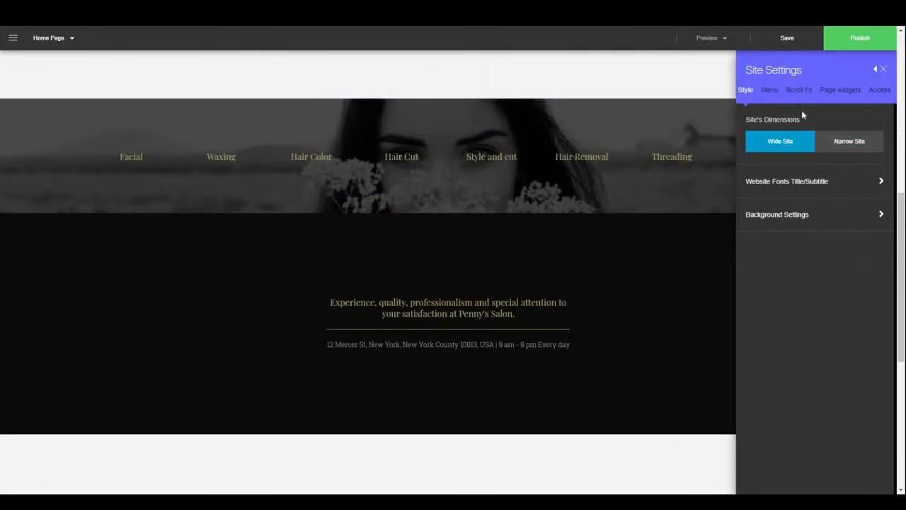
- Set the title font to Alef and subtitle font to Abel, then expand Background Settings
{"action": "left_click", "coordinate": [799, 190]}
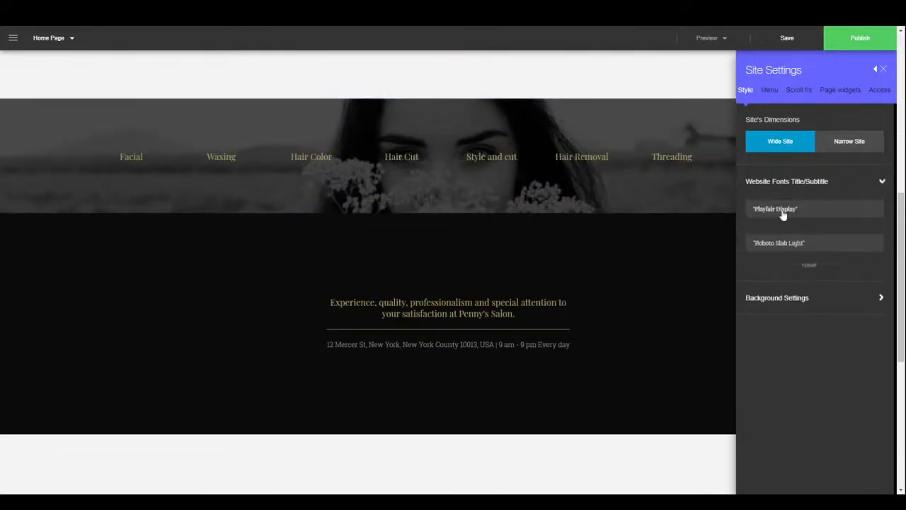
{"action": "left_click", "coordinate": [806, 213]}
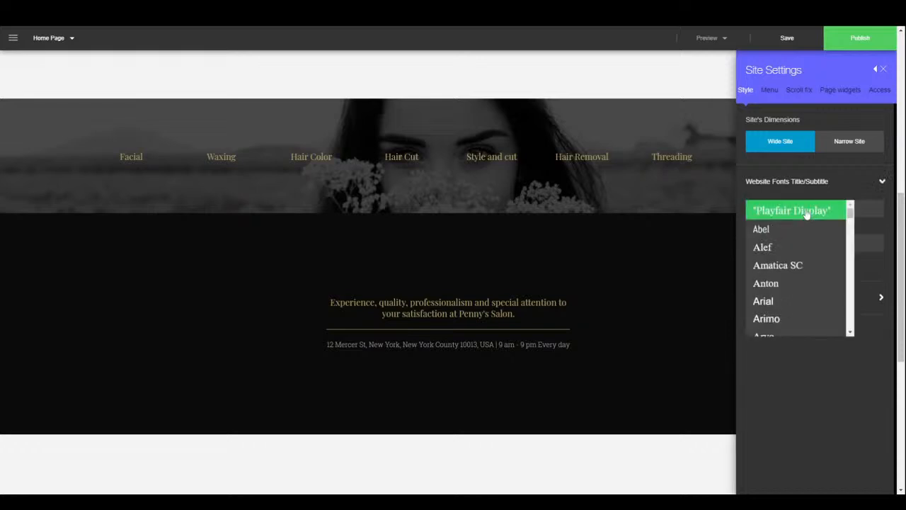
{"action": "left_click", "coordinate": [786, 249]}
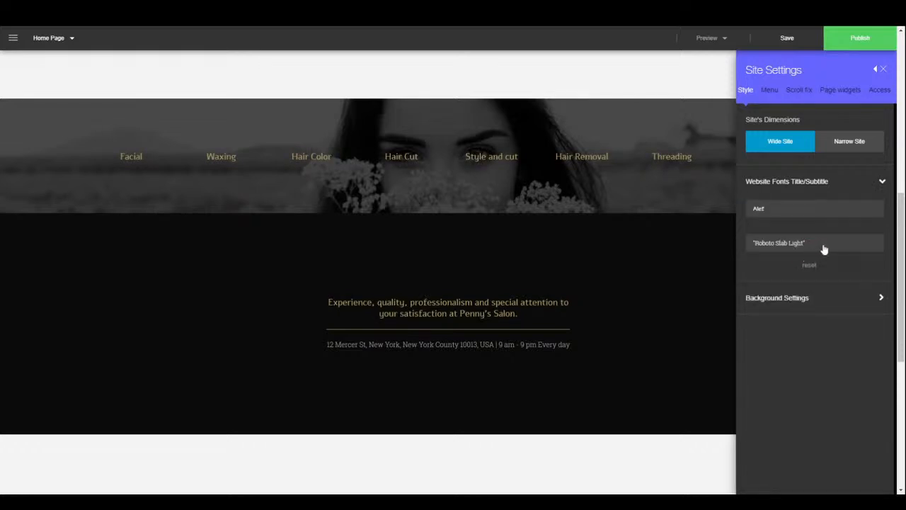
{"action": "left_click", "coordinate": [824, 248]}
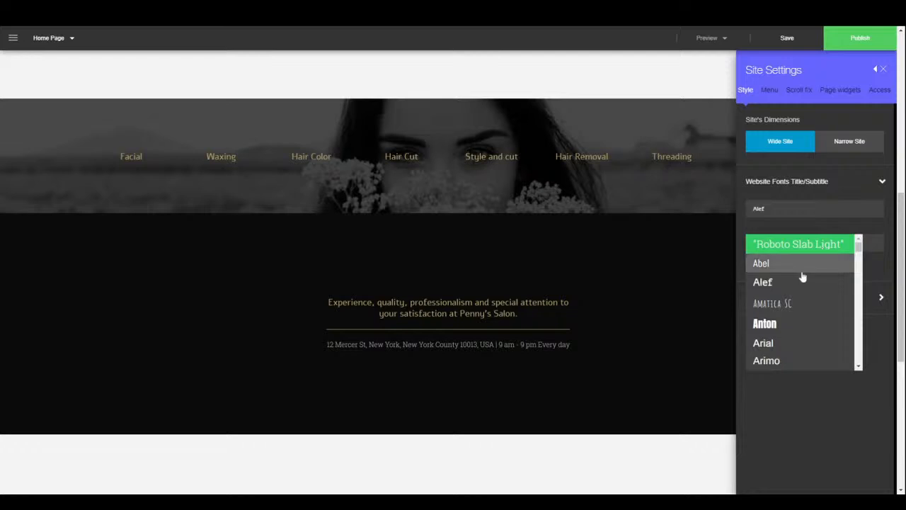
{"action": "left_click", "coordinate": [801, 269]}
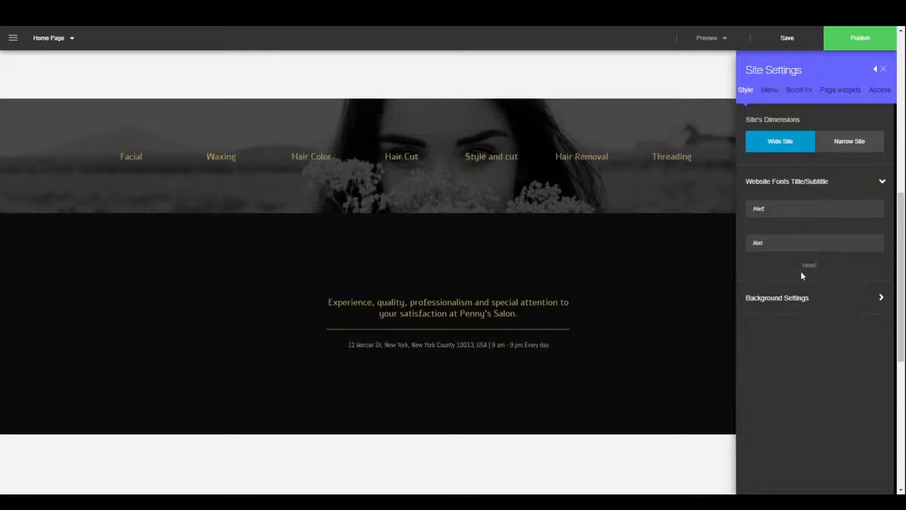
{"action": "left_click", "coordinate": [810, 308]}
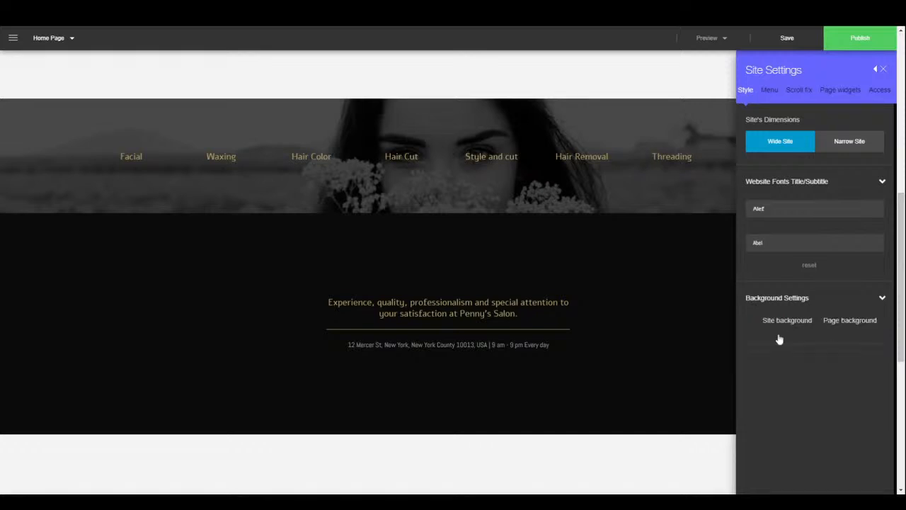
- Pick the black-and-white child photo from Media Center People images, close the library, and scroll the page
{"action": "left_click", "coordinate": [779, 338]}
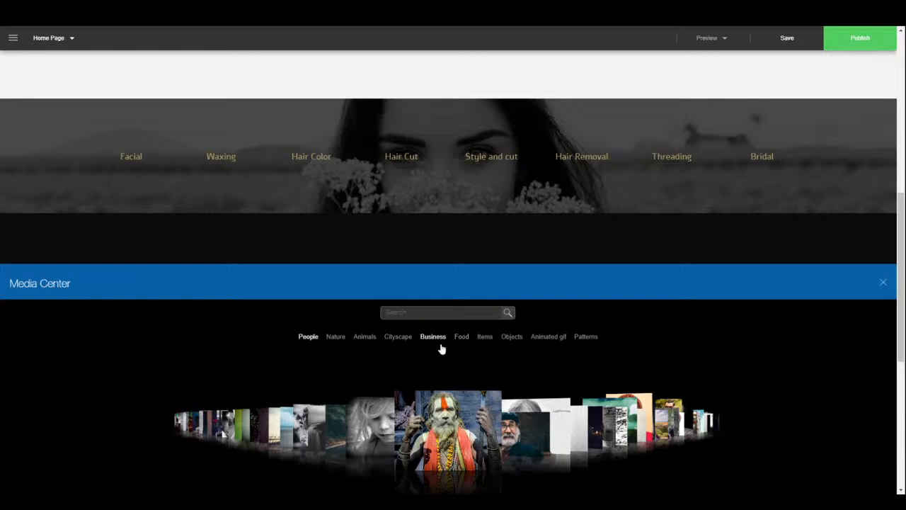
{"action": "left_click", "coordinate": [379, 457]}
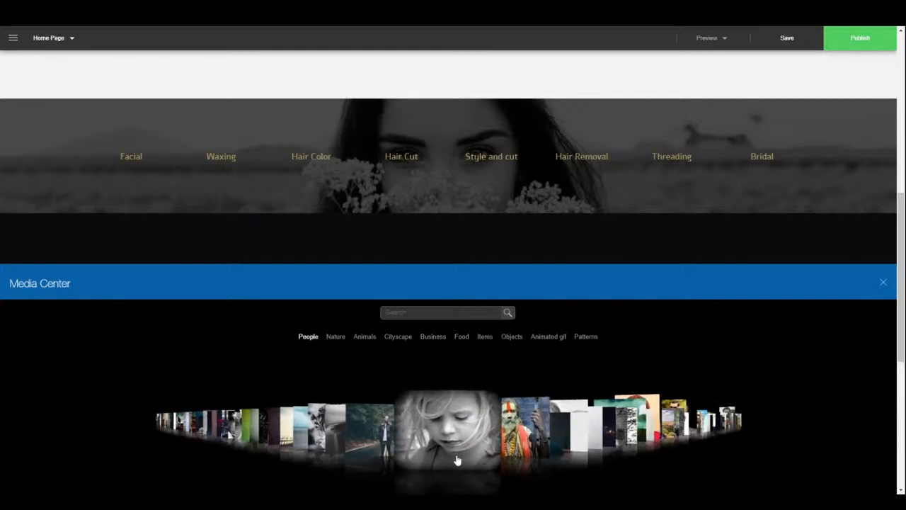
{"action": "left_click", "coordinate": [884, 284]}
{"action": "scroll", "coordinate": [681, 402], "scroll_direction": "down", "scroll_amount": 4}
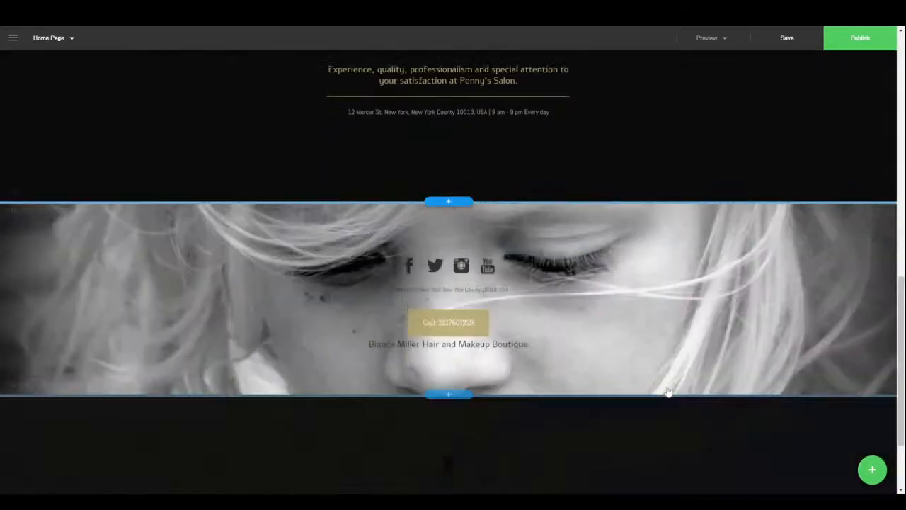
{"action": "scroll", "coordinate": [673, 384], "scroll_direction": "up", "scroll_amount": 5}
{"action": "scroll", "coordinate": [664, 367], "scroll_direction": "up", "scroll_amount": 5}
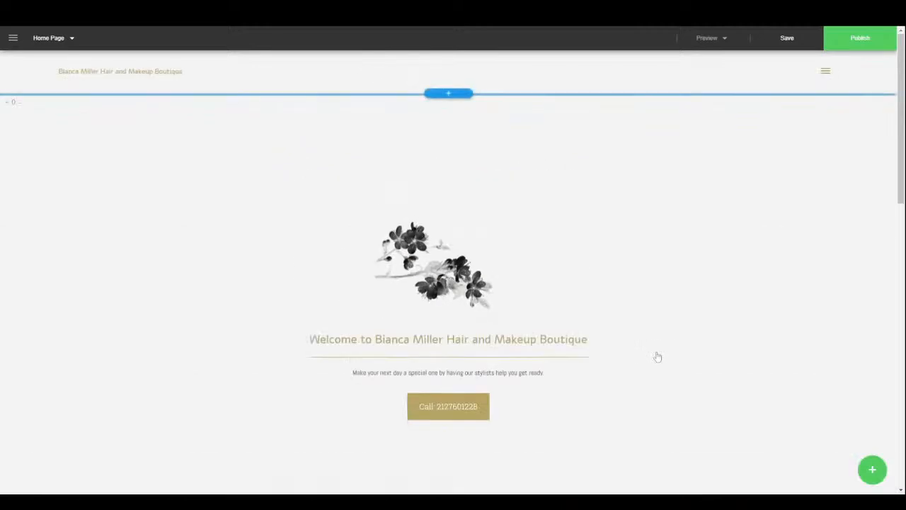
{"action": "scroll", "coordinate": [658, 351], "scroll_direction": "down", "scroll_amount": 4}
{"action": "scroll", "coordinate": [660, 339], "scroll_direction": "down", "scroll_amount": 6}
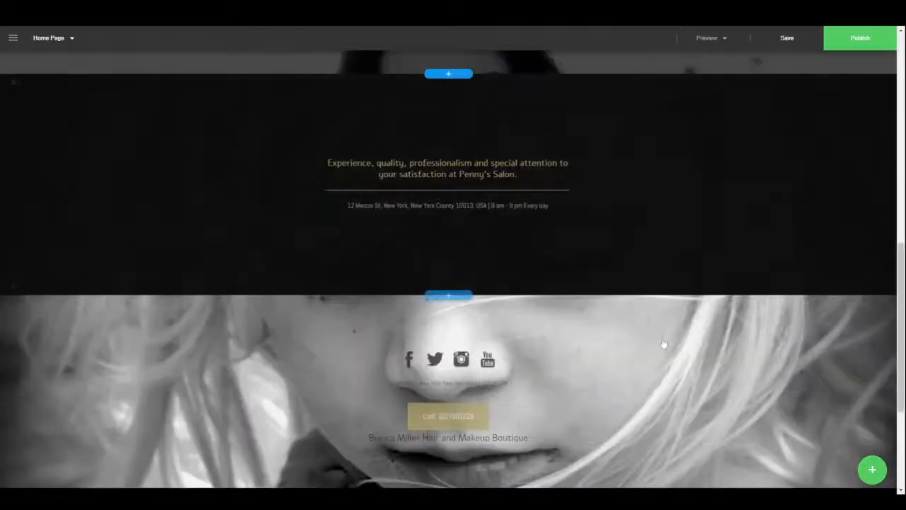
{"action": "scroll", "coordinate": [668, 331], "scroll_direction": "up", "scroll_amount": 8}
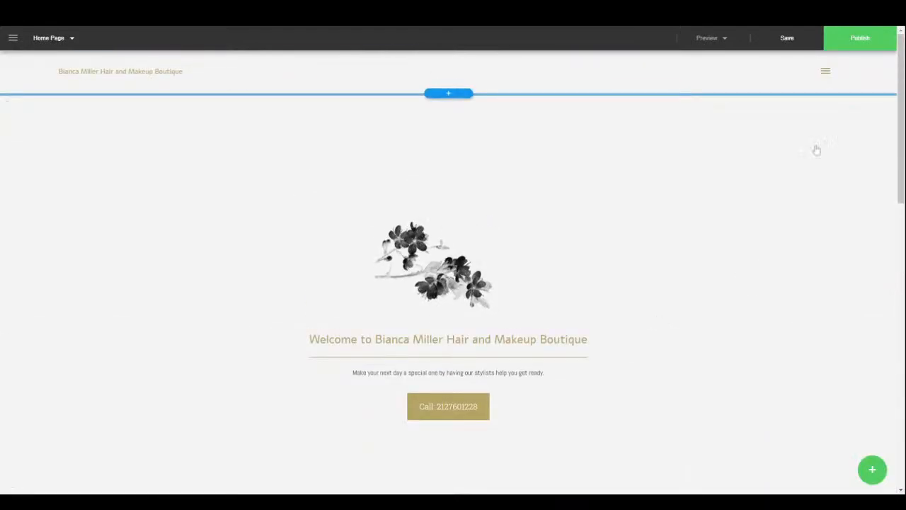
- Try the Side and Hamburger menu layouts, then set the site menu to Overlay
{"action": "left_click", "coordinate": [13, 38]}
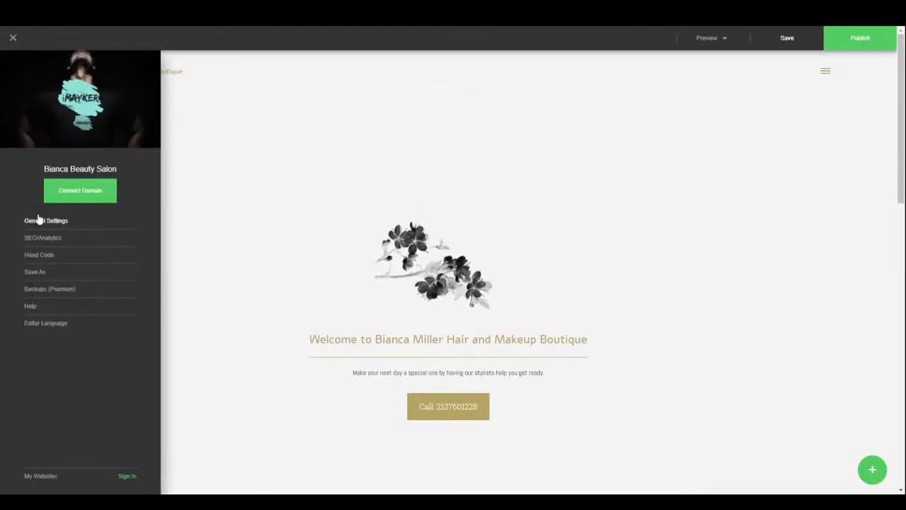
{"action": "left_click", "coordinate": [43, 222]}
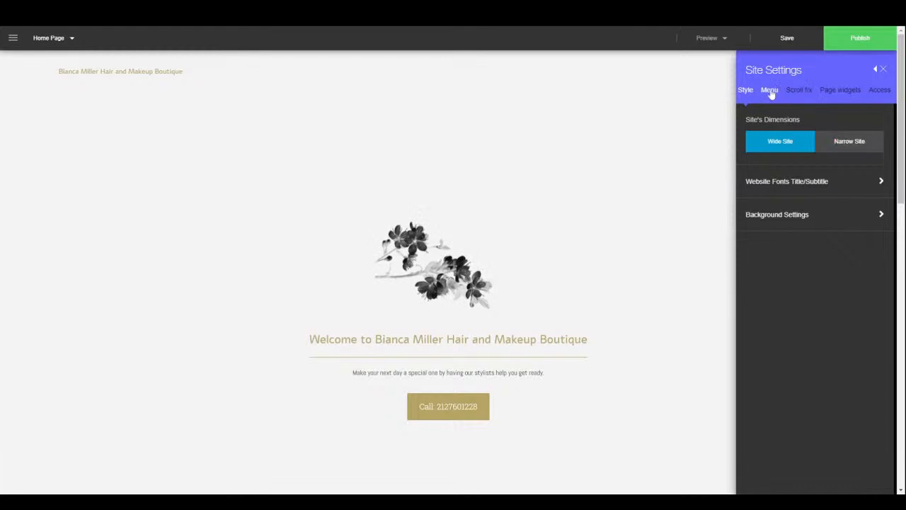
{"action": "left_click", "coordinate": [770, 92]}
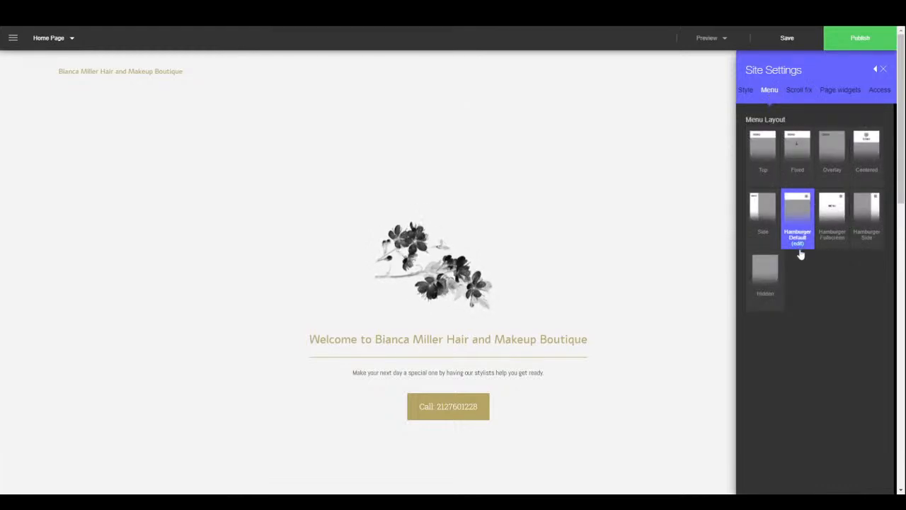
{"action": "left_click", "coordinate": [763, 233]}
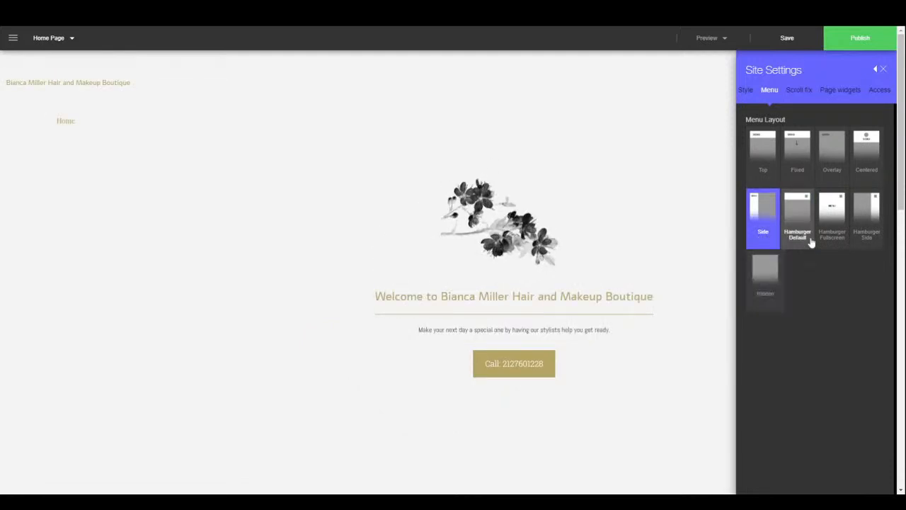
{"action": "left_click", "coordinate": [878, 219]}
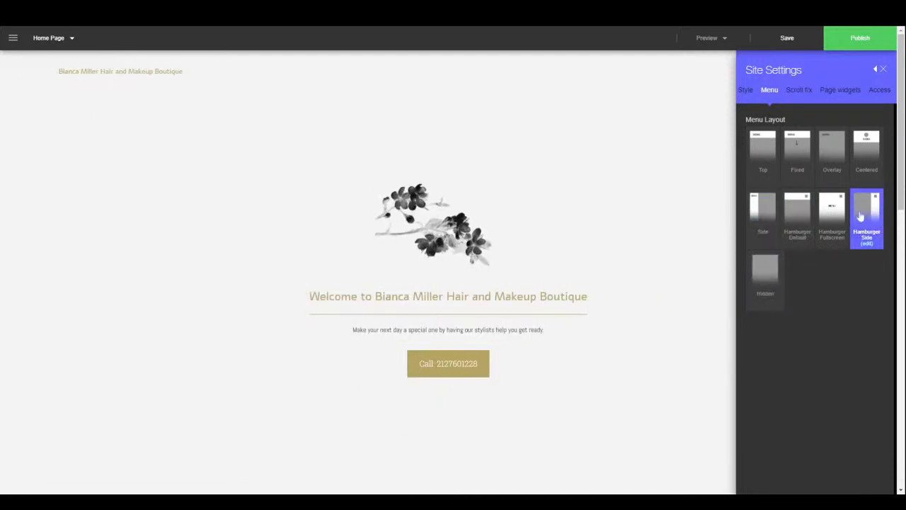
{"action": "left_click", "coordinate": [822, 211]}
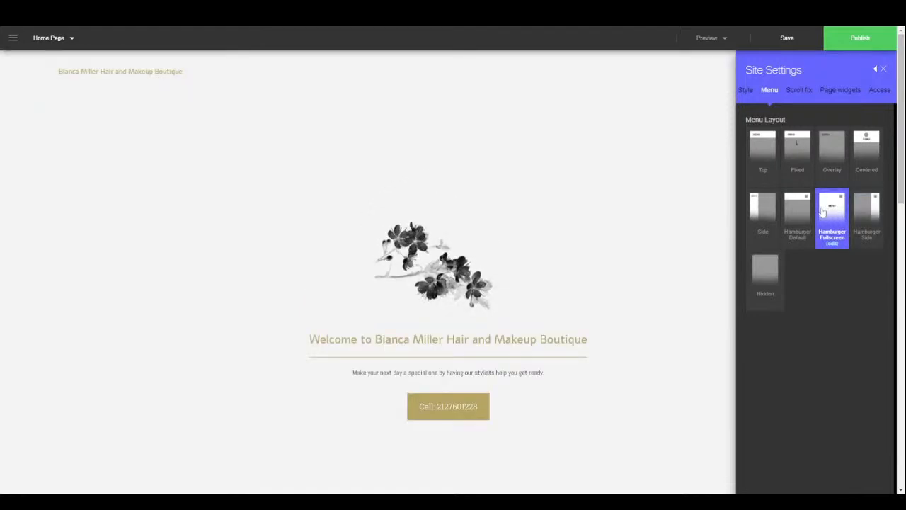
{"action": "left_click", "coordinate": [845, 159]}
{"action": "scroll", "coordinate": [532, 309], "scroll_direction": "down", "scroll_amount": 5}
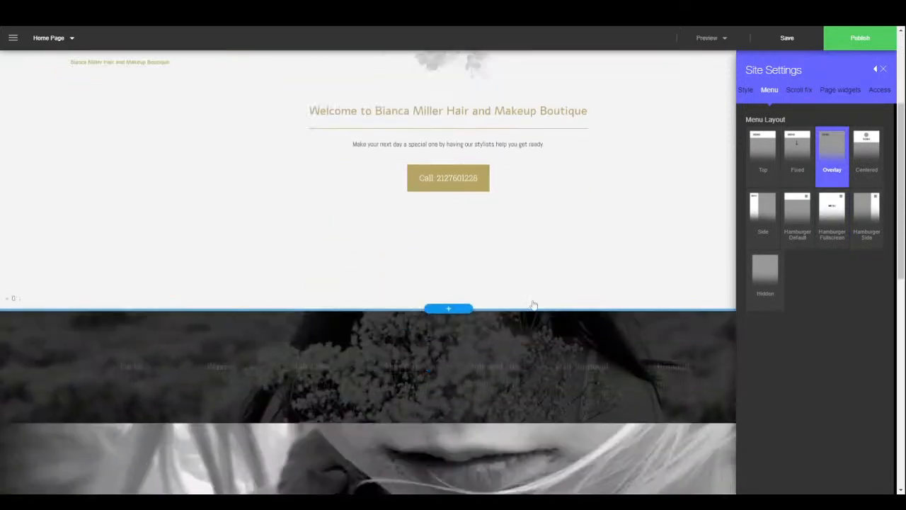
{"action": "scroll", "coordinate": [537, 287], "scroll_direction": "down", "scroll_amount": 5}
{"action": "scroll", "coordinate": [542, 267], "scroll_direction": "up", "scroll_amount": 5}
{"action": "scroll", "coordinate": [545, 257], "scroll_direction": "up", "scroll_amount": 5}
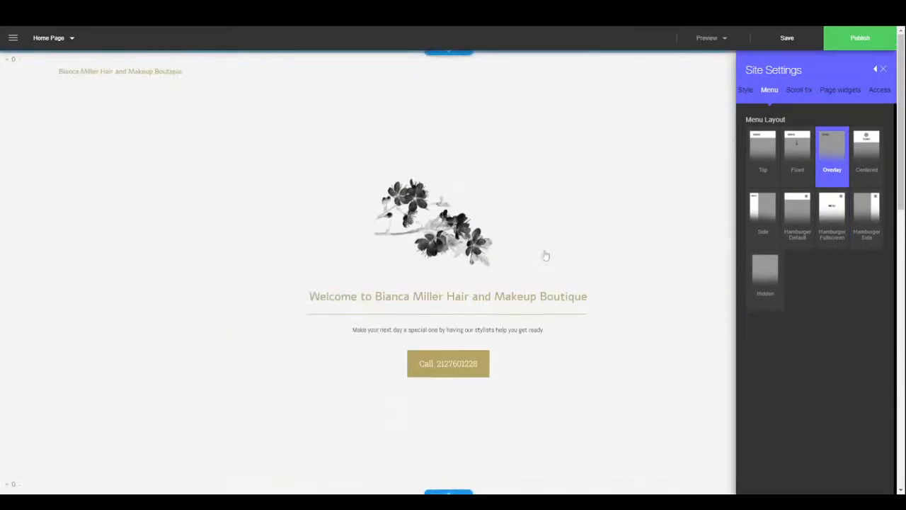
- Preview the Grow scroll effect, then keep Fade in as the site's scroll effect
{"action": "left_click", "coordinate": [801, 92]}
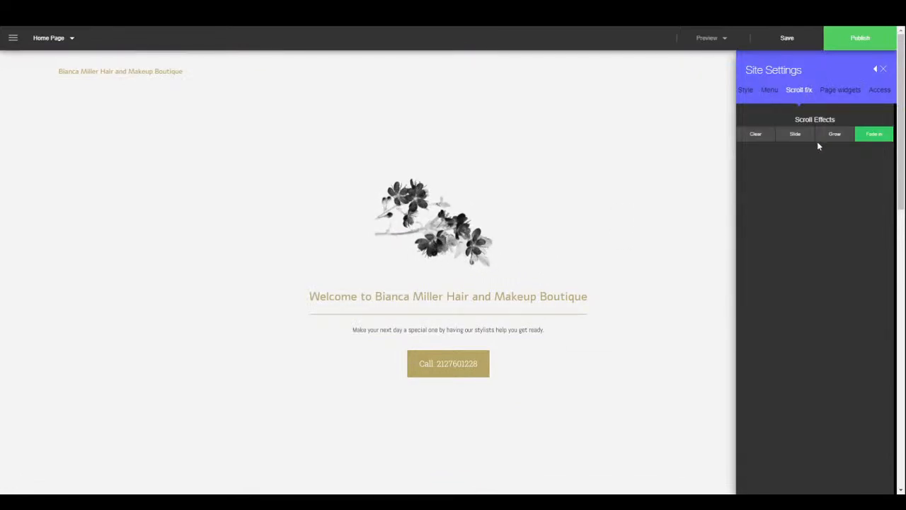
{"action": "left_click", "coordinate": [835, 135]}
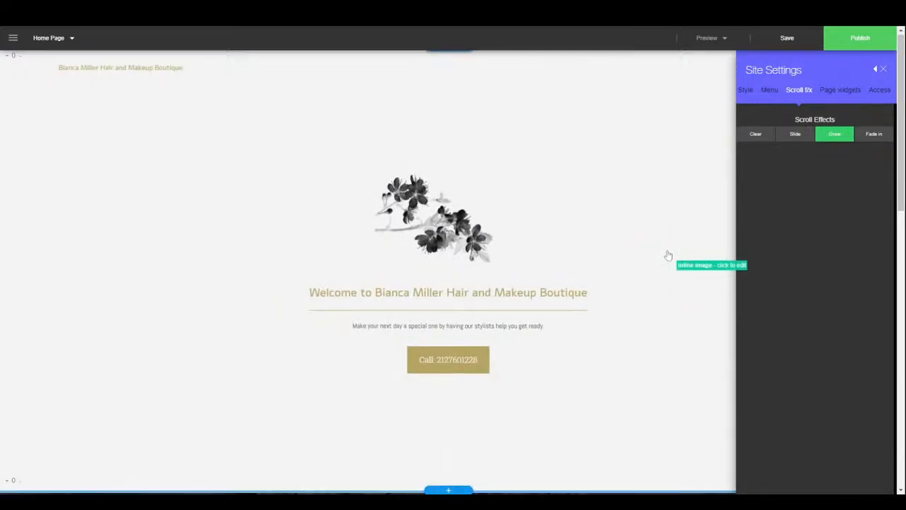
{"action": "scroll", "coordinate": [665, 249], "scroll_direction": "down", "scroll_amount": 5}
{"action": "scroll", "coordinate": [666, 239], "scroll_direction": "down", "scroll_amount": 2}
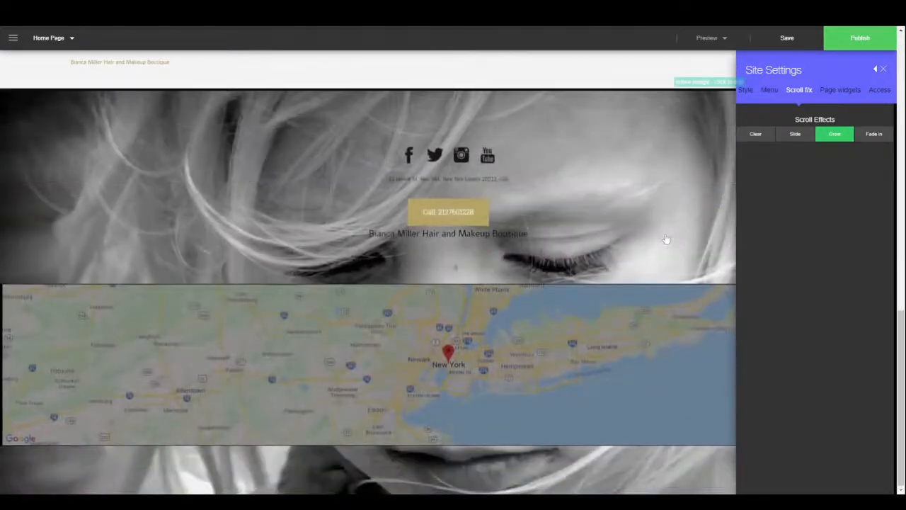
{"action": "left_click", "coordinate": [875, 134]}
{"action": "scroll", "coordinate": [585, 326], "scroll_direction": "up", "scroll_amount": 5}
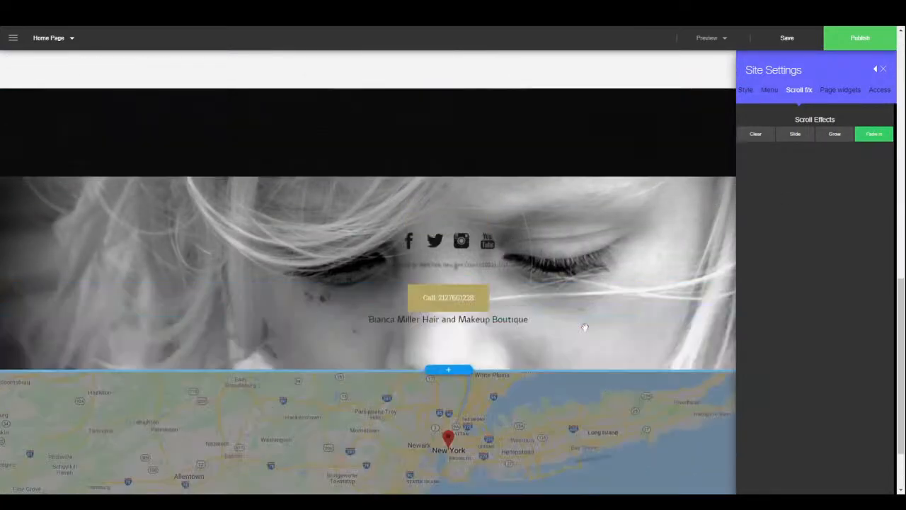
{"action": "scroll", "coordinate": [579, 297], "scroll_direction": "up", "scroll_amount": 2}
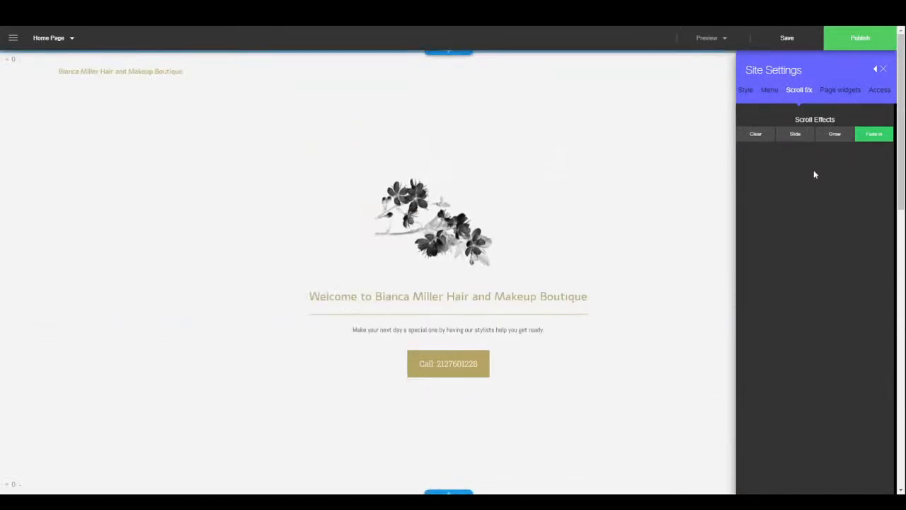
- Review the Page widgets list and the site's Access settings
{"action": "left_click", "coordinate": [847, 94]}
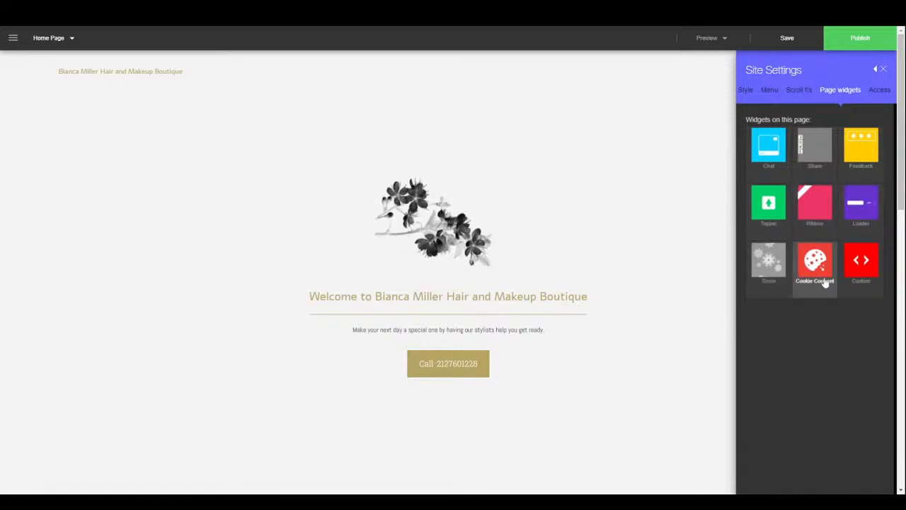
{"action": "left_click", "coordinate": [882, 90]}
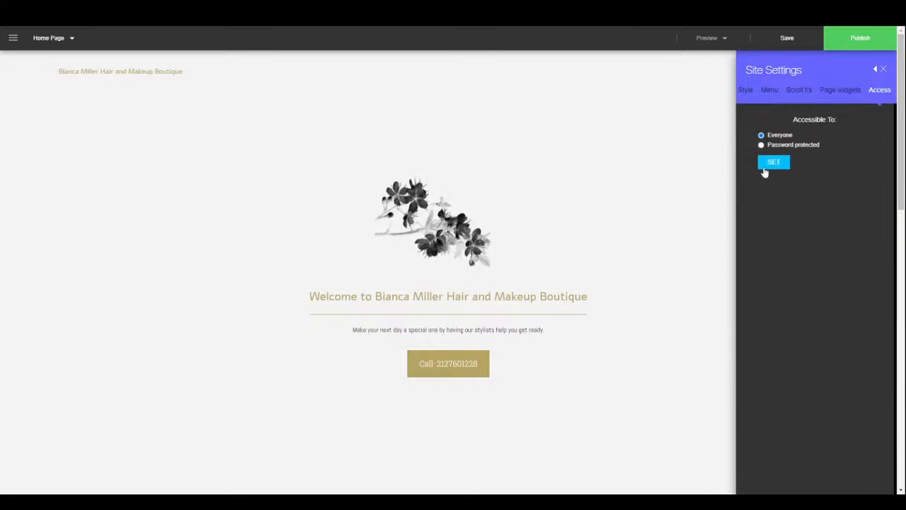
- Close Site Settings and open the SEO/Analytics Setup page from the main menu
{"action": "left_click", "coordinate": [883, 70]}
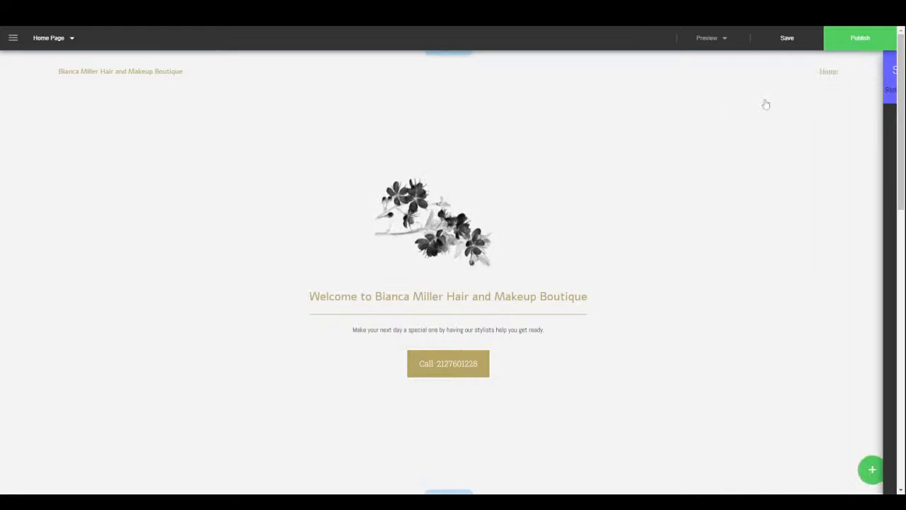
{"action": "left_click", "coordinate": [13, 39]}
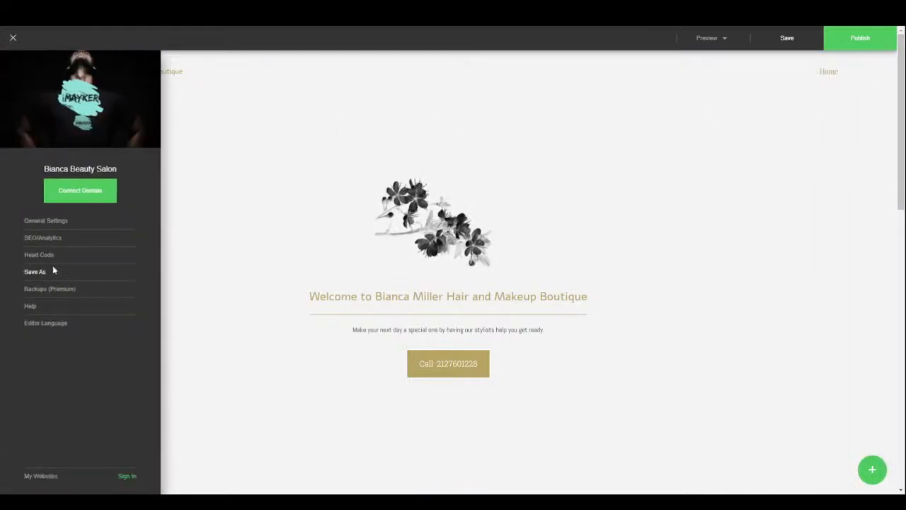
{"action": "left_click", "coordinate": [48, 238]}
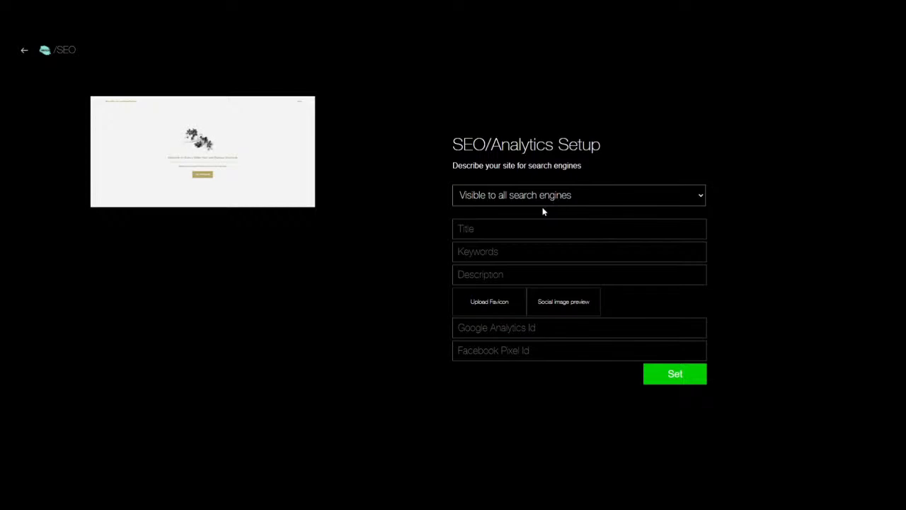
- Step through the title, keywords, description, Google Analytics and Facebook Pixel fields, then return to the editor
{"action": "left_click", "coordinate": [510, 229]}
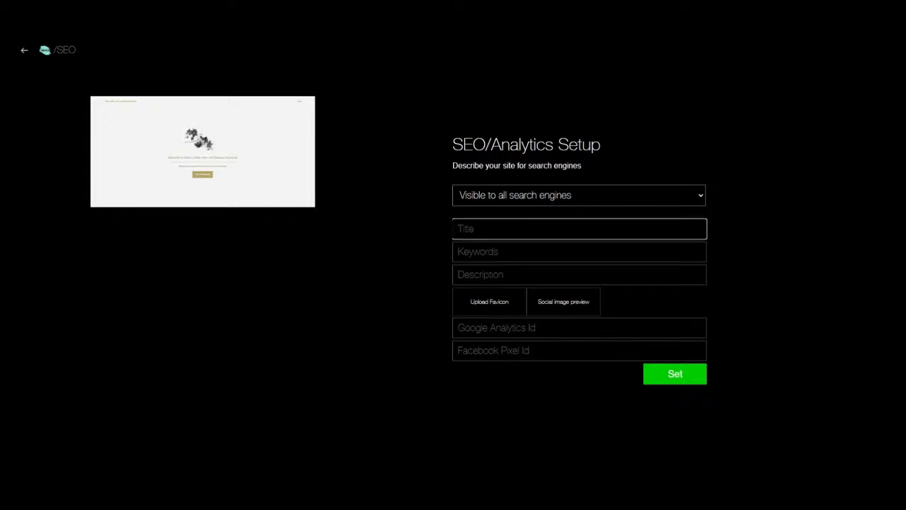
{"action": "left_click", "coordinate": [509, 252]}
{"action": "left_click", "coordinate": [509, 274]}
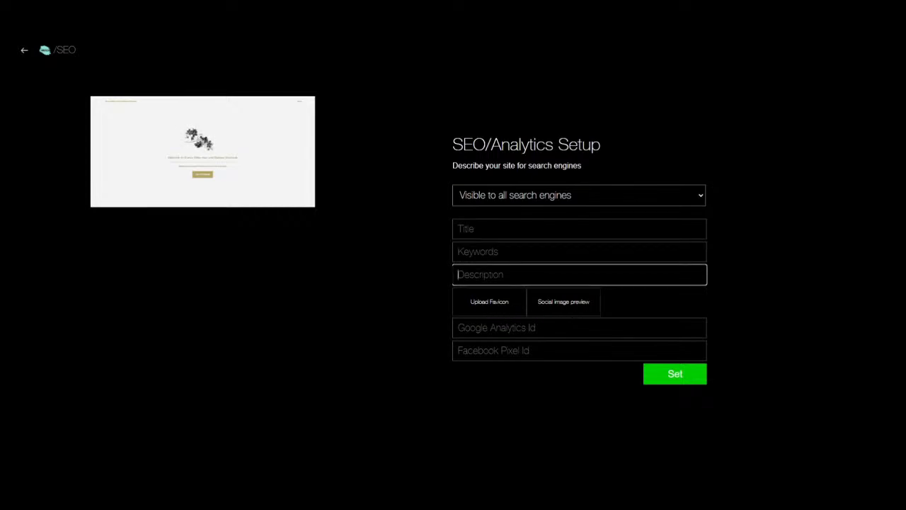
{"action": "left_click", "coordinate": [509, 327]}
{"action": "left_click", "coordinate": [510, 350]}
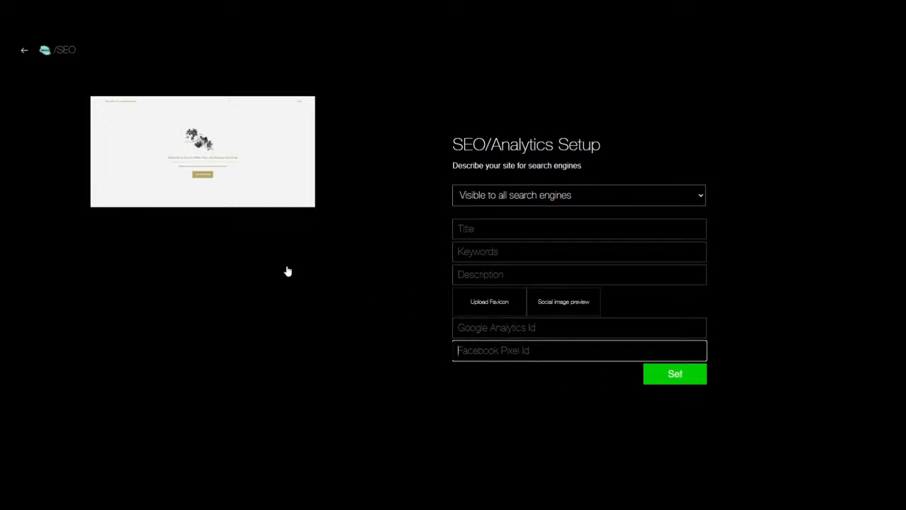
{"action": "left_click", "coordinate": [24, 51]}
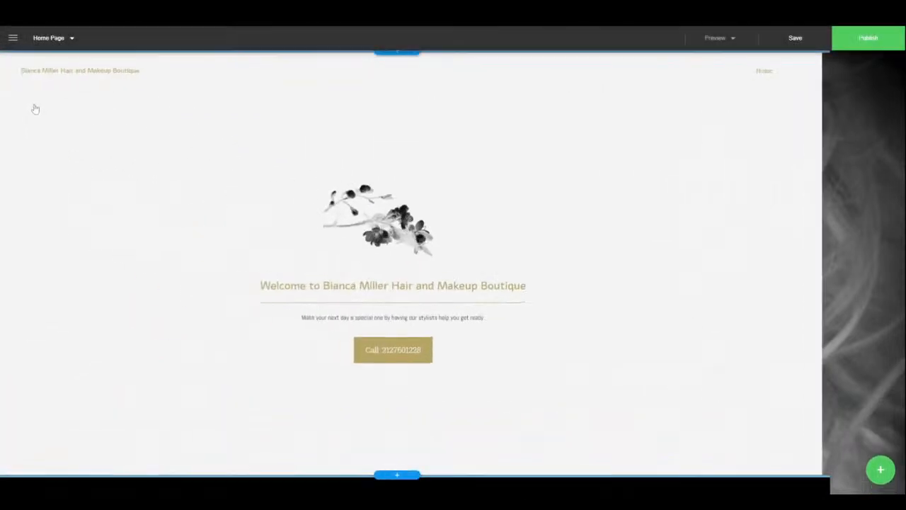
- Browse the Editor Language list in site settings, keeping English, then close the settings
{"action": "left_click", "coordinate": [12, 38]}
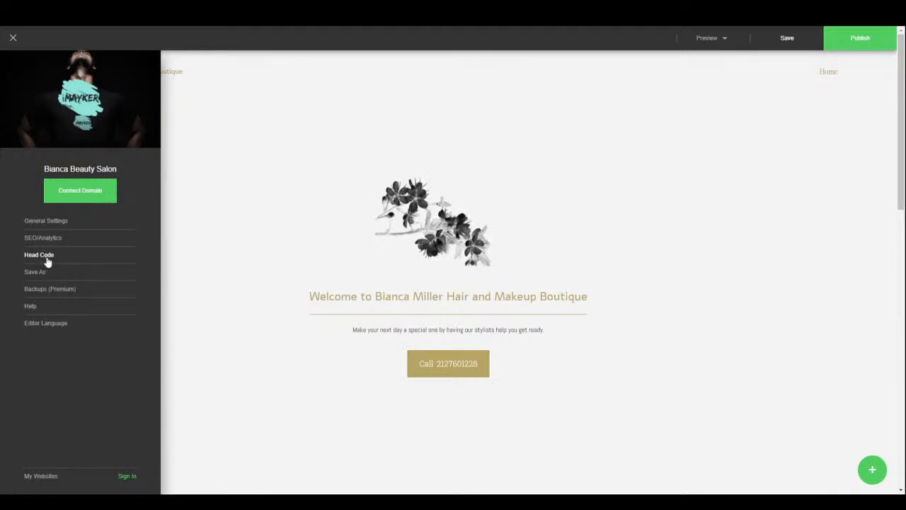
{"action": "left_click", "coordinate": [36, 325]}
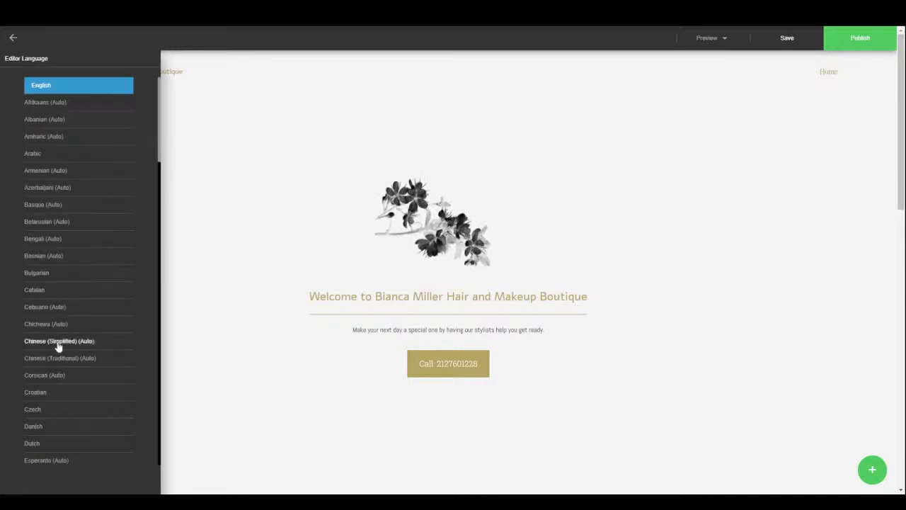
{"action": "scroll", "coordinate": [60, 354], "scroll_direction": "down", "scroll_amount": 1}
{"action": "scroll", "coordinate": [63, 342], "scroll_direction": "down", "scroll_amount": 10}
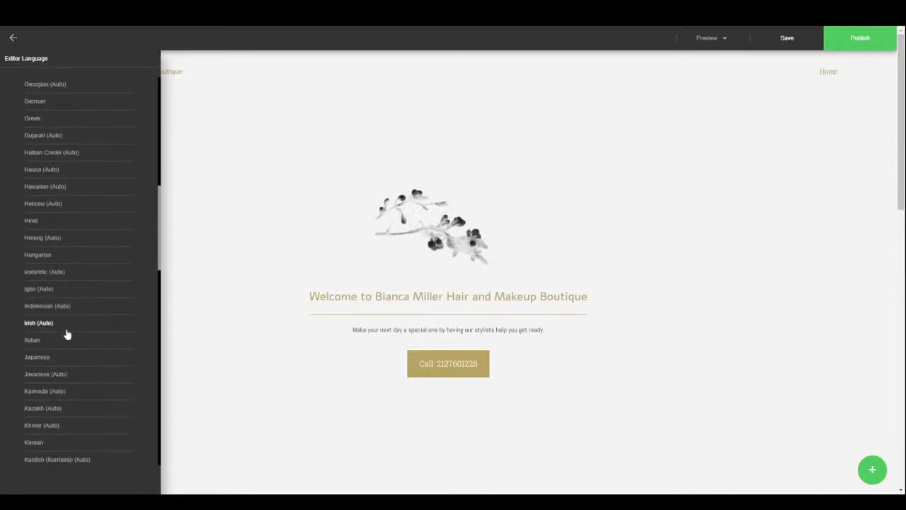
{"action": "scroll", "coordinate": [73, 310], "scroll_direction": "up", "scroll_amount": 10}
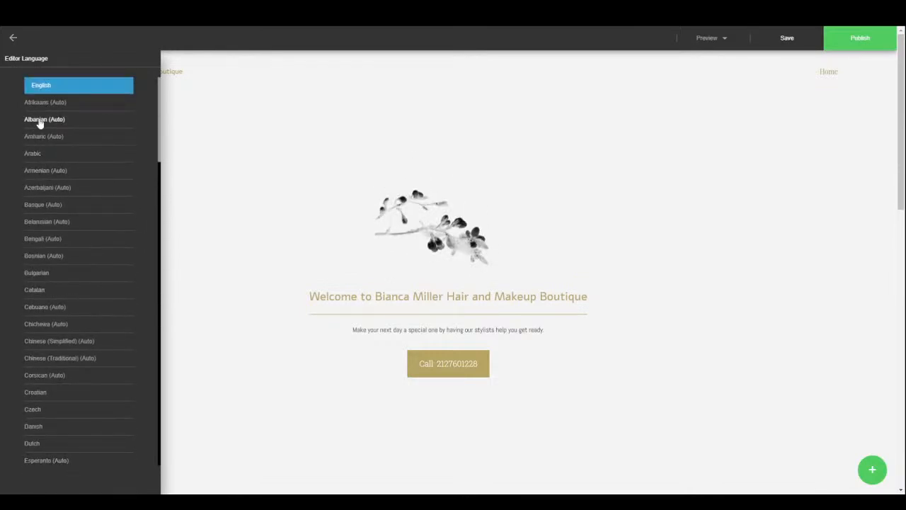
{"action": "left_click", "coordinate": [13, 38]}
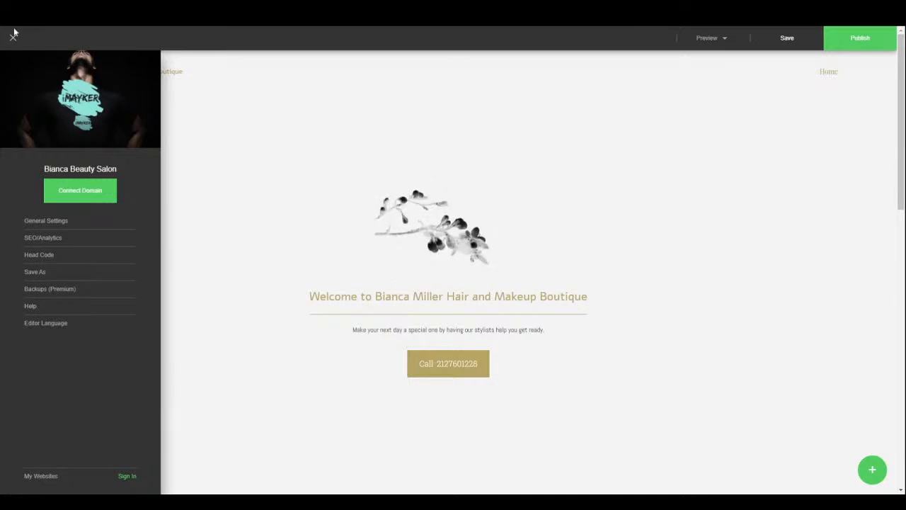
{"action": "left_click", "coordinate": [12, 39]}
- Add a page named Contact from the Contact template, include it in the site menu, and close the overview
{"action": "left_click", "coordinate": [62, 39]}
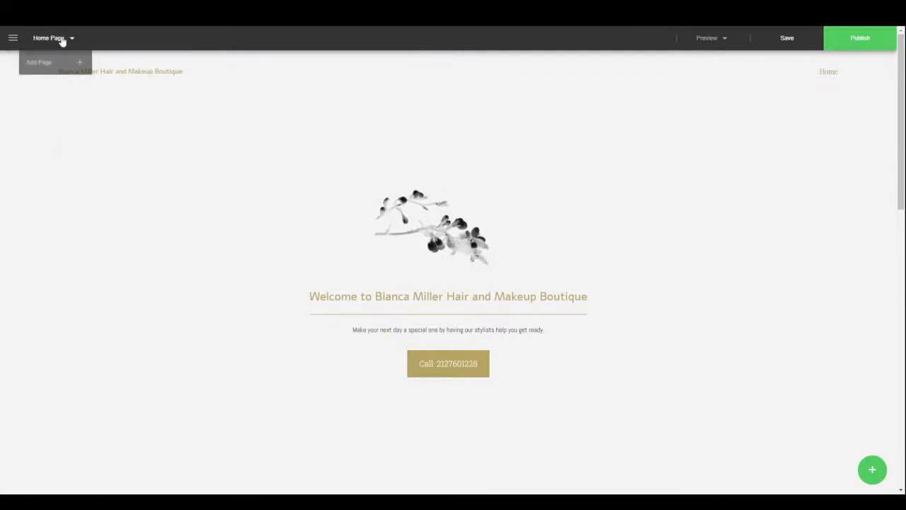
{"action": "left_click", "coordinate": [59, 66]}
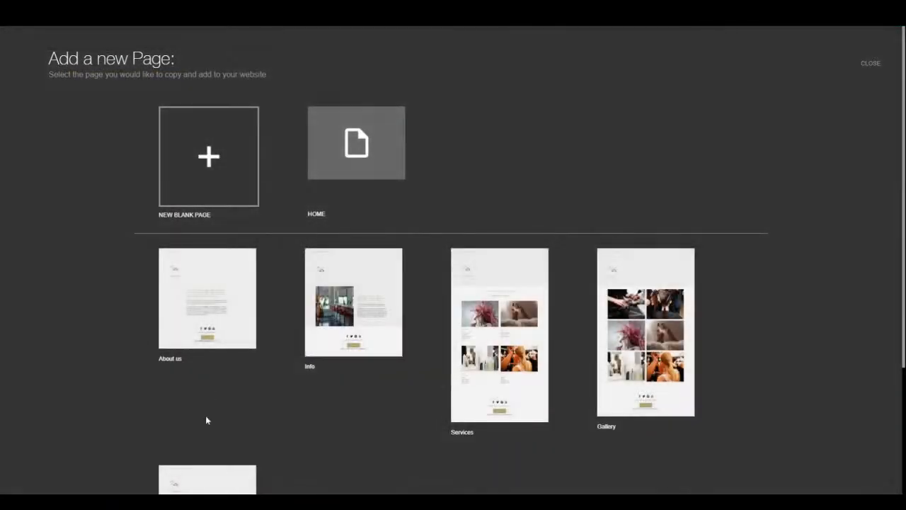
{"action": "scroll", "coordinate": [434, 414], "scroll_direction": "down", "scroll_amount": 3}
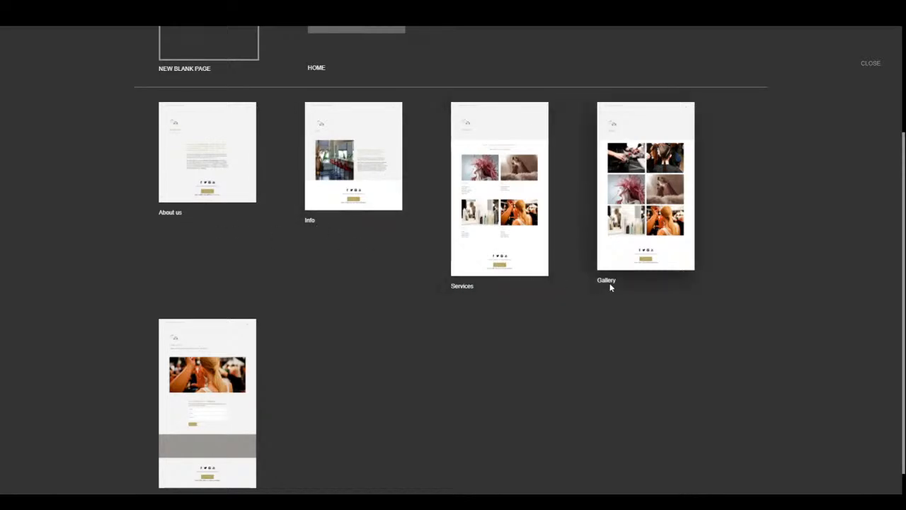
{"action": "scroll", "coordinate": [285, 384], "scroll_direction": "down", "scroll_amount": 1}
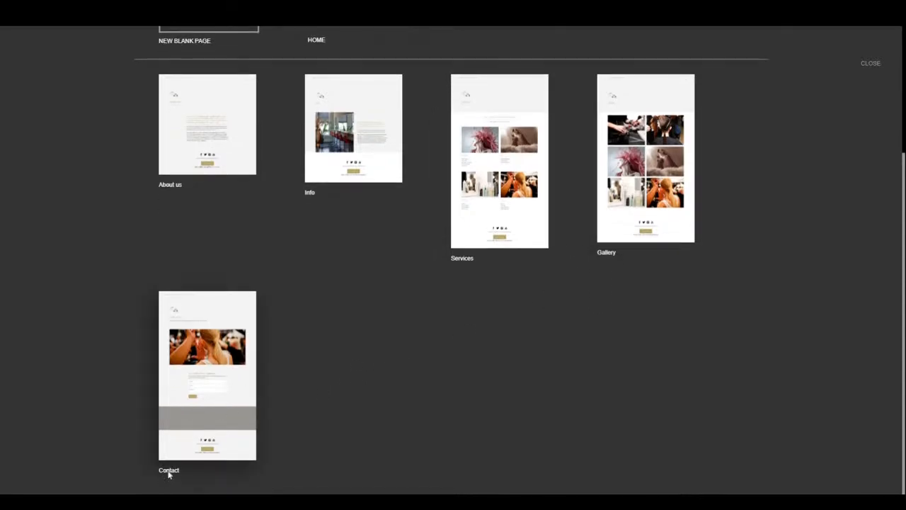
{"action": "left_click", "coordinate": [248, 362]}
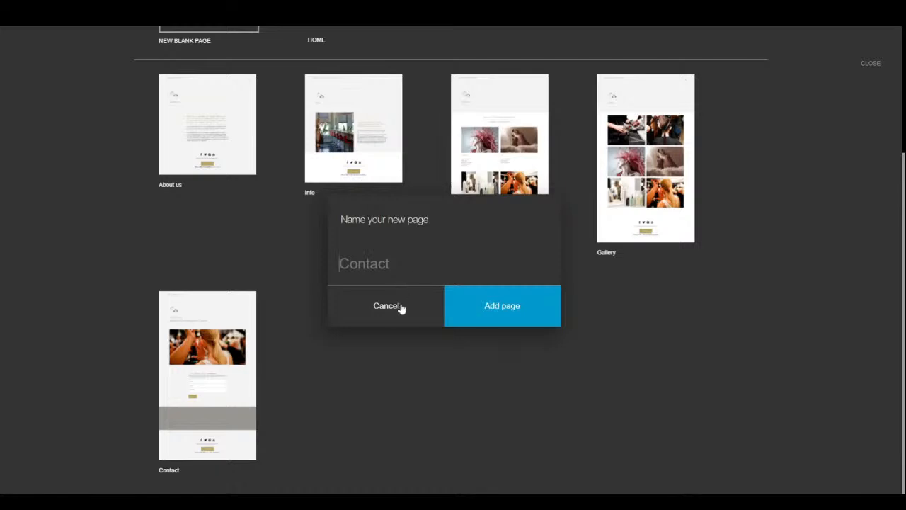
{"action": "left_click", "coordinate": [480, 316]}
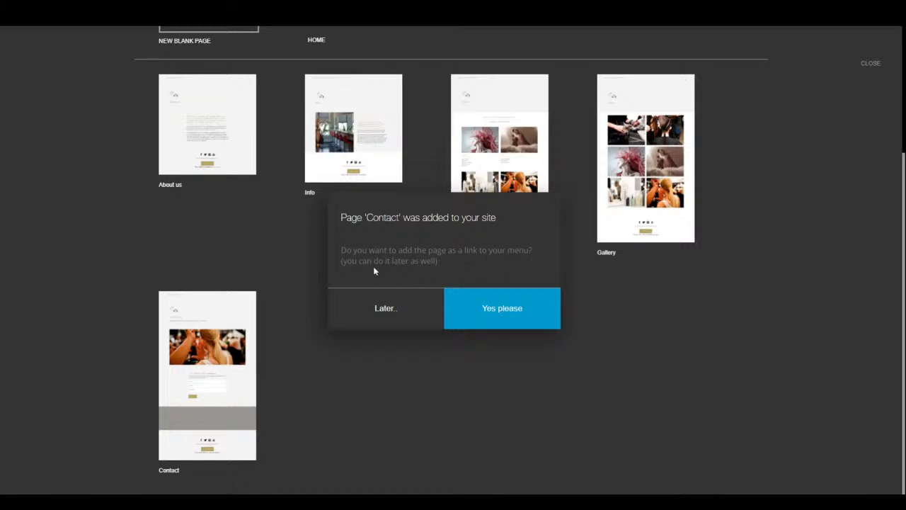
{"action": "left_click", "coordinate": [481, 307]}
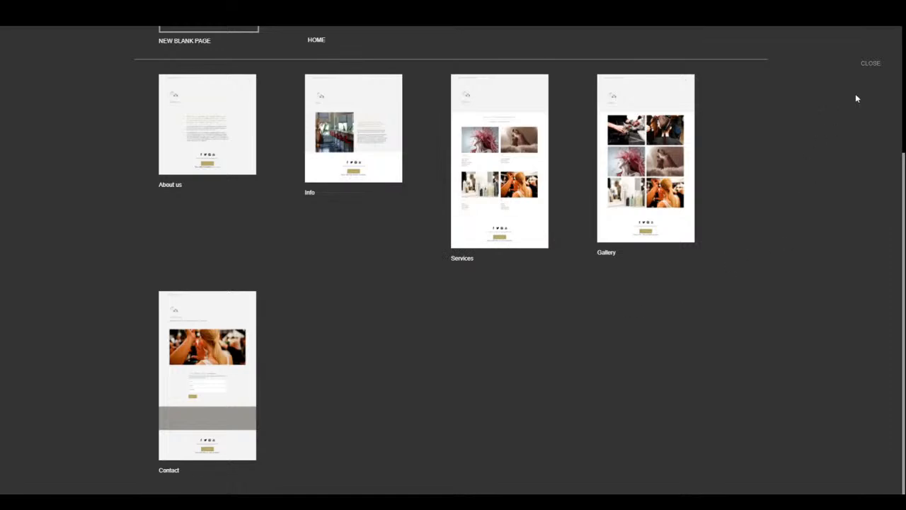
{"action": "left_click", "coordinate": [874, 63]}
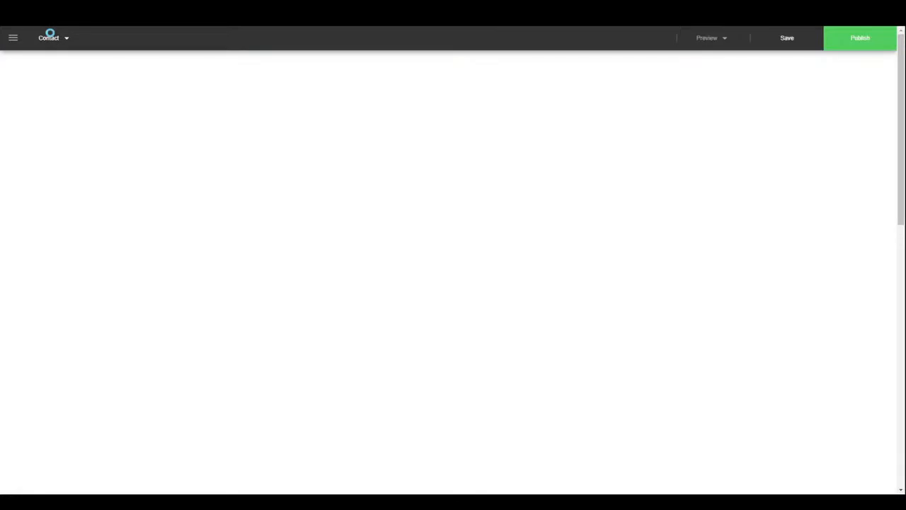
- Open the Contact page from Manage, scroll through its map, social links and call button, then return to HOME
{"action": "left_click", "coordinate": [50, 39]}
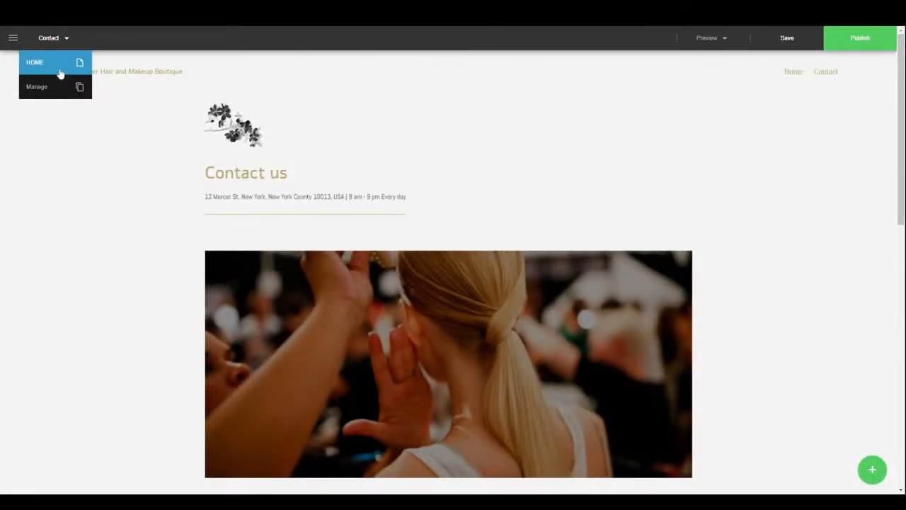
{"action": "left_click", "coordinate": [67, 86]}
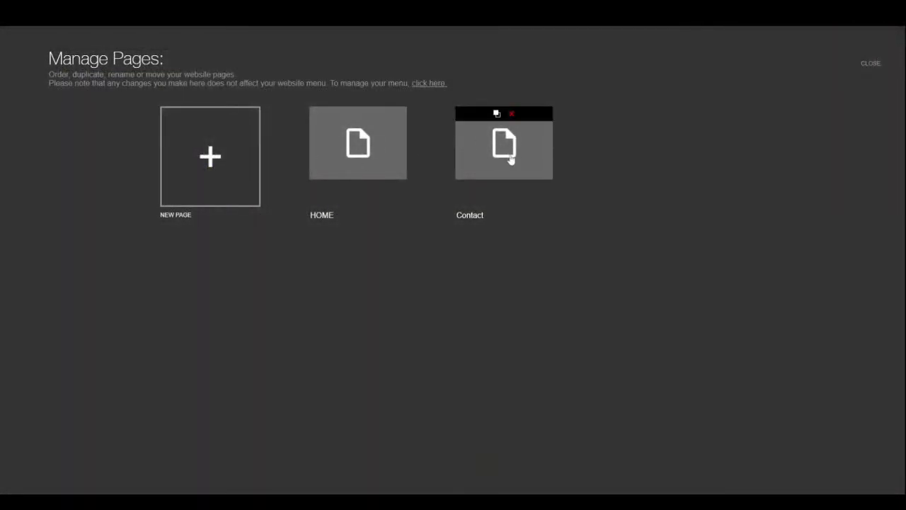
{"action": "left_click", "coordinate": [510, 159]}
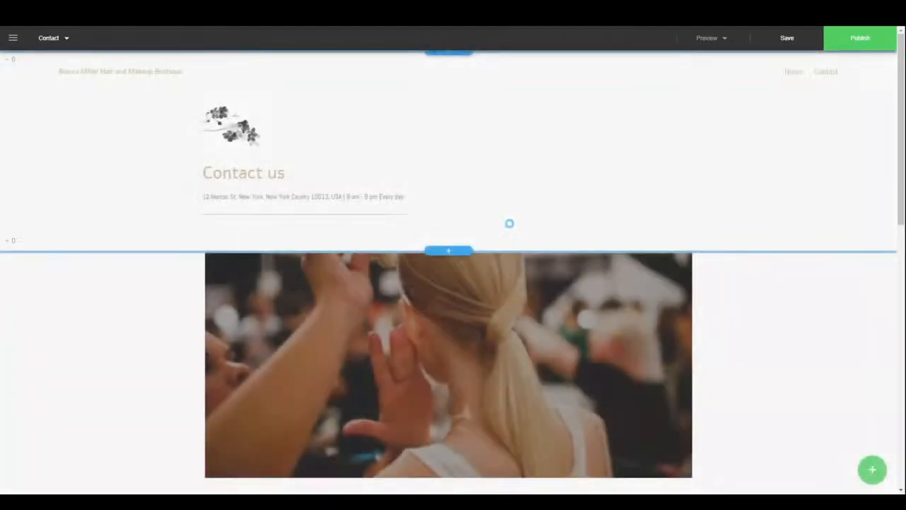
{"action": "scroll", "coordinate": [439, 311], "scroll_direction": "down", "scroll_amount": 15}
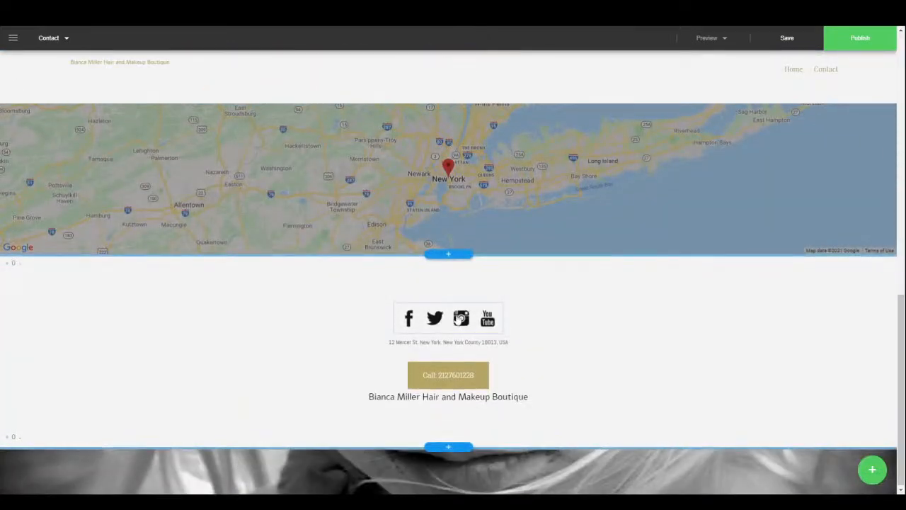
{"action": "scroll", "coordinate": [457, 316], "scroll_direction": "up", "scroll_amount": 15}
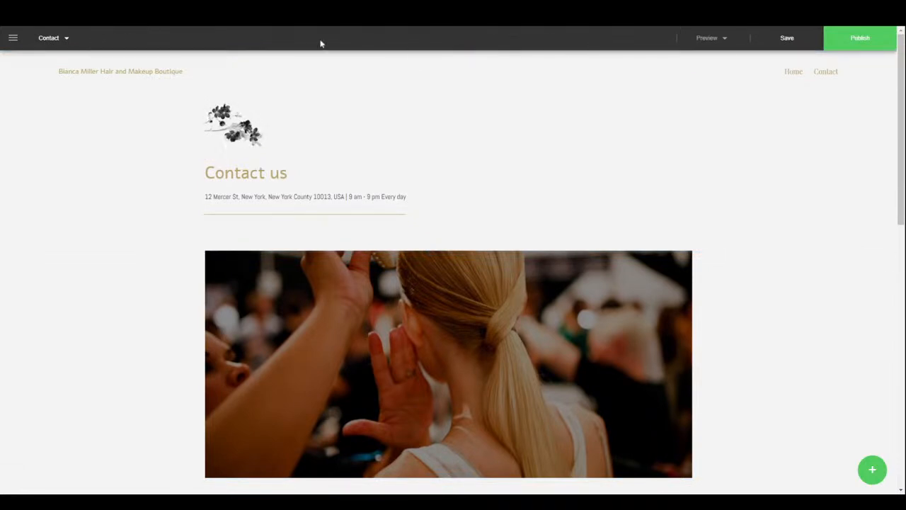
{"action": "left_click", "coordinate": [48, 39]}
{"action": "left_click", "coordinate": [45, 63]}
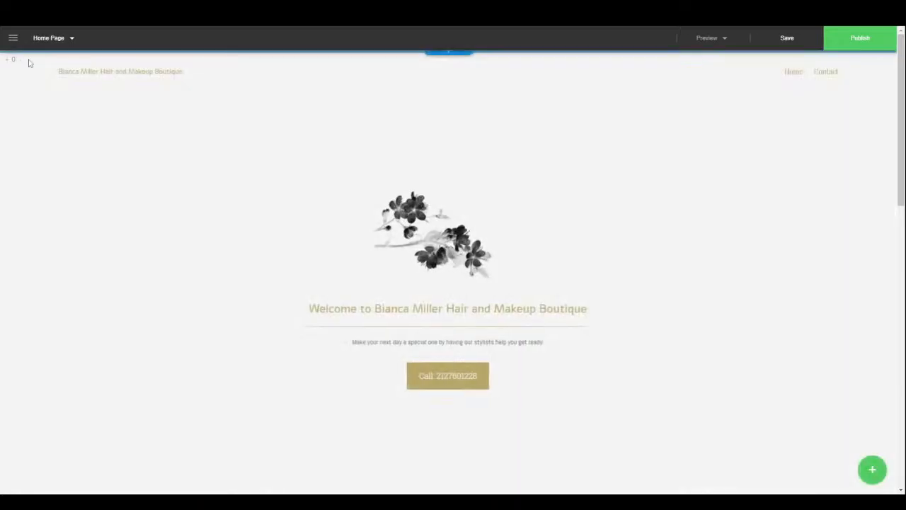
- Preview the home page at tablet width and scroll through it
{"action": "left_click", "coordinate": [716, 39]}
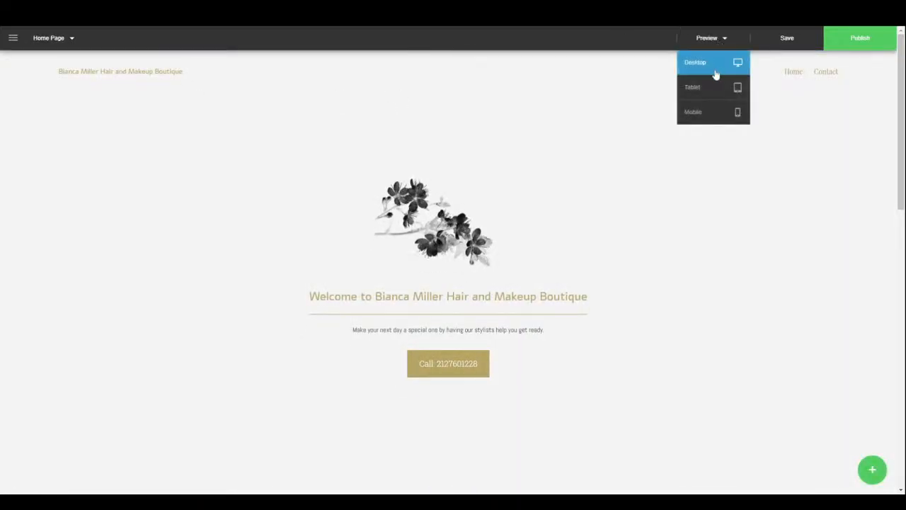
{"action": "left_click", "coordinate": [706, 99]}
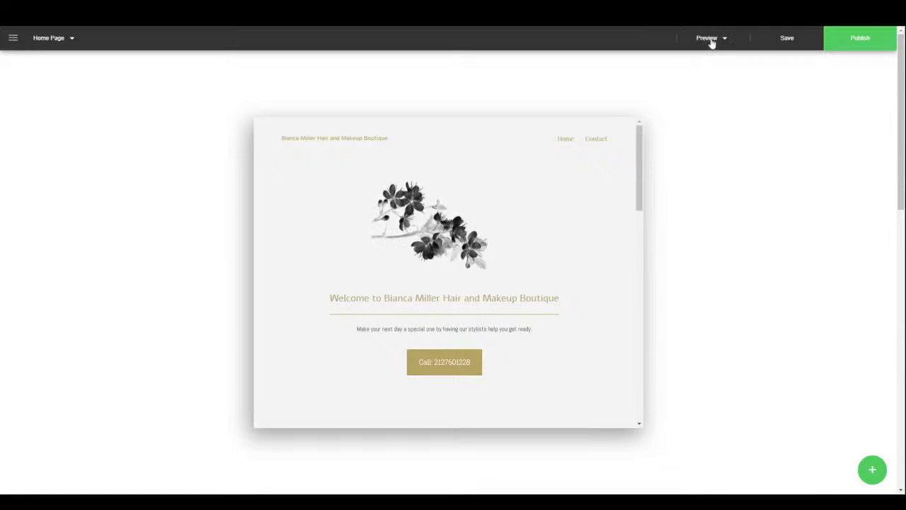
{"action": "left_click", "coordinate": [710, 39]}
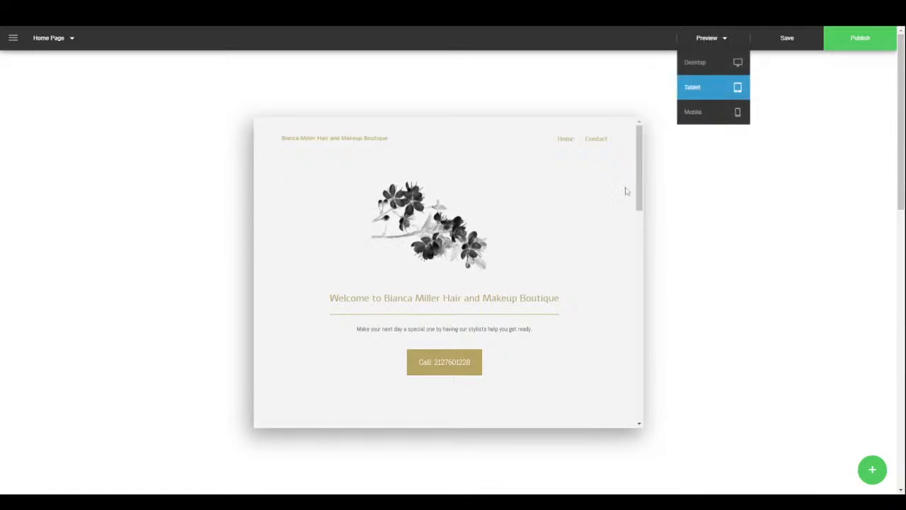
{"action": "left_click_drag", "start_coordinate": [639, 170], "coordinate": [644, 407]}
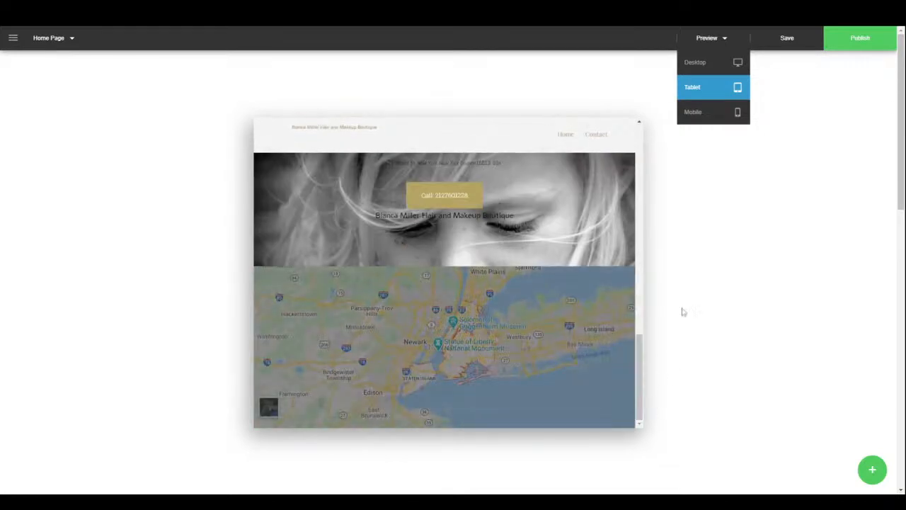
- Switch to the mobile-width preview, scroll the page, and open its hamburger navigation menu
{"action": "left_click", "coordinate": [703, 114]}
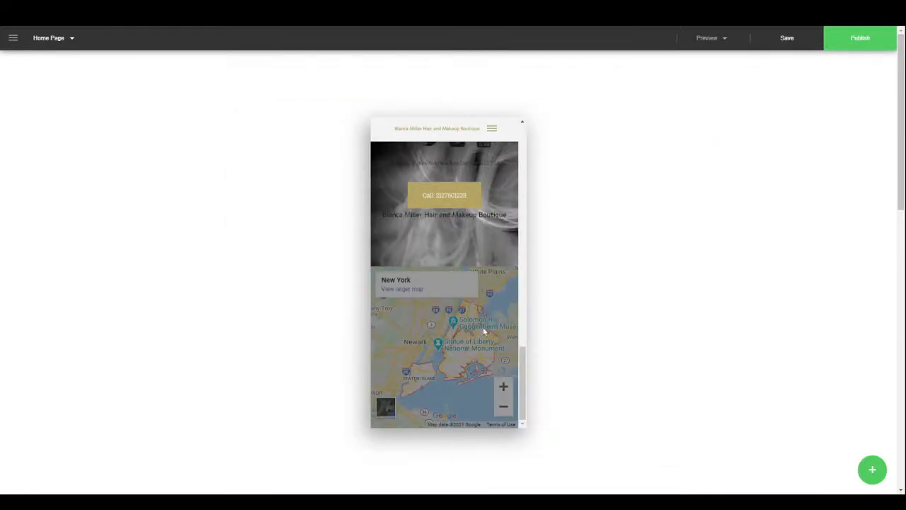
{"action": "left_click_drag", "start_coordinate": [519, 401], "coordinate": [505, 168]}
{"action": "left_click", "coordinate": [497, 131]}
{"action": "scroll", "coordinate": [505, 303], "scroll_direction": "down", "scroll_amount": 1}
{"action": "scroll", "coordinate": [504, 303], "scroll_direction": "down", "scroll_amount": 10}
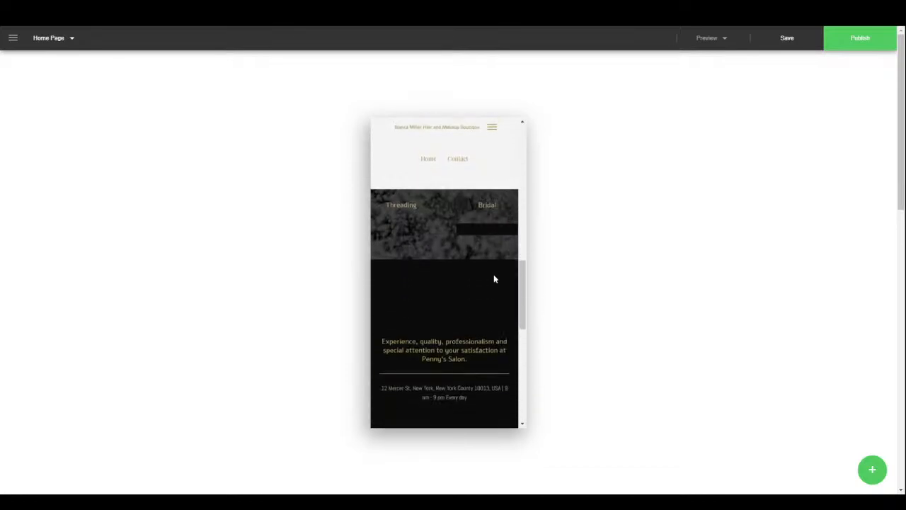
{"action": "scroll", "coordinate": [494, 277], "scroll_direction": "down", "scroll_amount": 5}
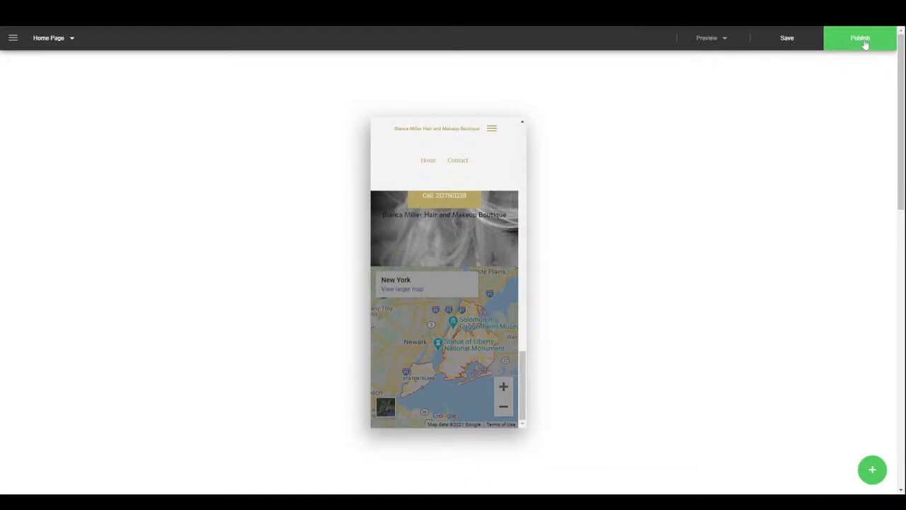
{"action": "left_click", "coordinate": [704, 40]}
- Return to desktop view and, in the Website Menu settings, show the diamond logo beside the salon name
{"action": "left_click", "coordinate": [687, 61]}
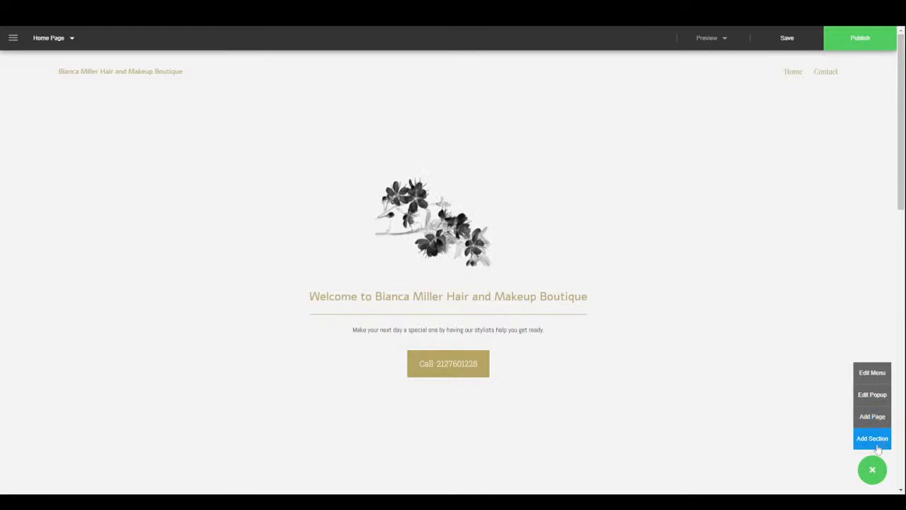
{"action": "left_click", "coordinate": [879, 376]}
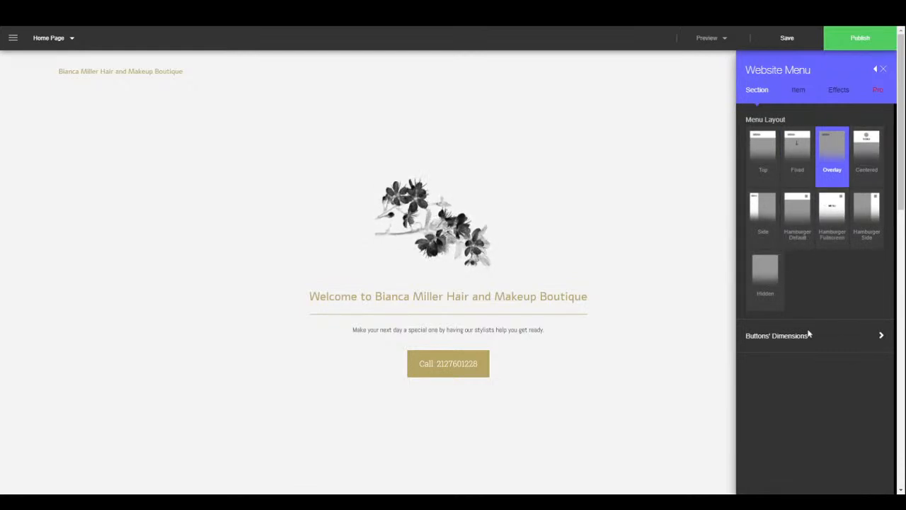
{"action": "left_click", "coordinate": [810, 340]}
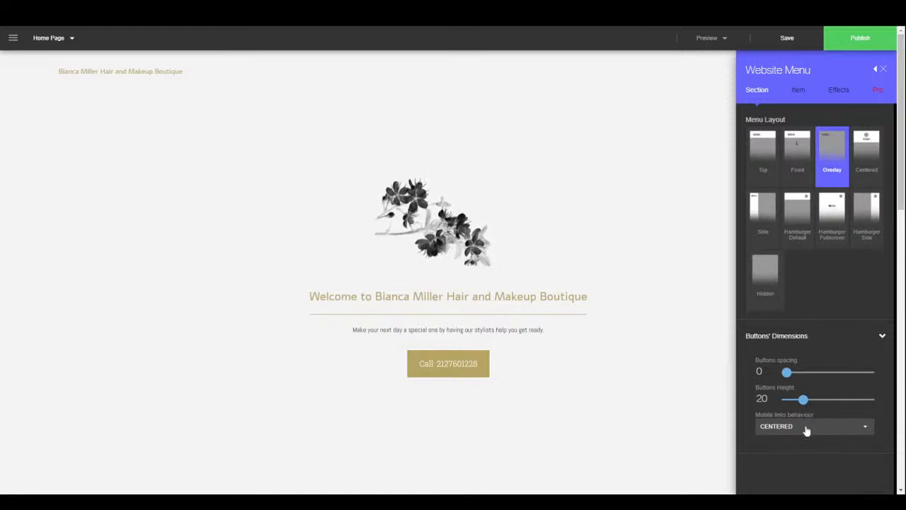
{"action": "left_click", "coordinate": [798, 94]}
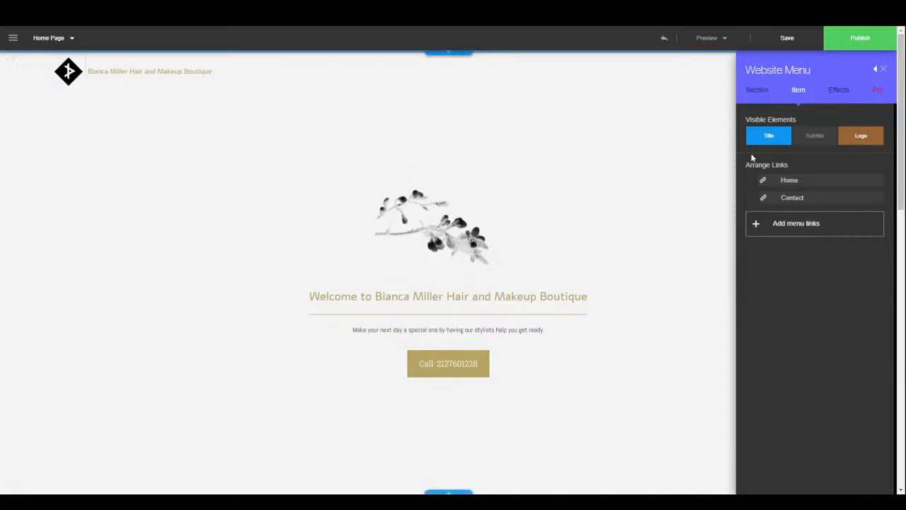
- Change the menu buttons' effect from Color Stretch to Shadow and close the Website Menu settings
{"action": "left_click", "coordinate": [839, 90]}
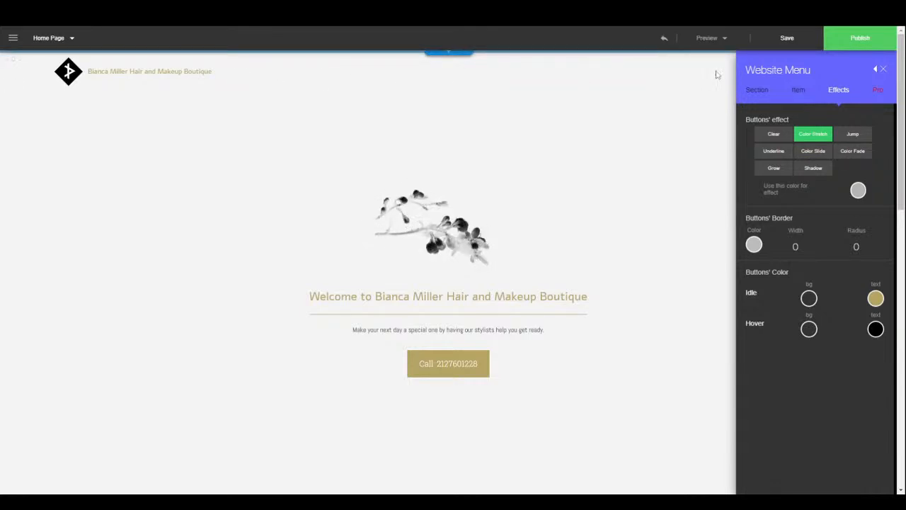
{"action": "left_click", "coordinate": [883, 69]}
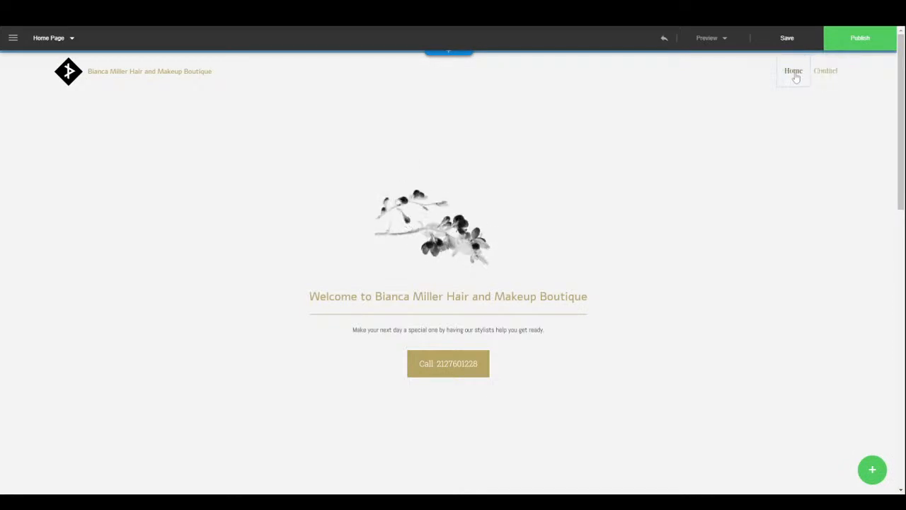
{"action": "left_click", "coordinate": [882, 473]}
{"action": "left_click", "coordinate": [871, 373]}
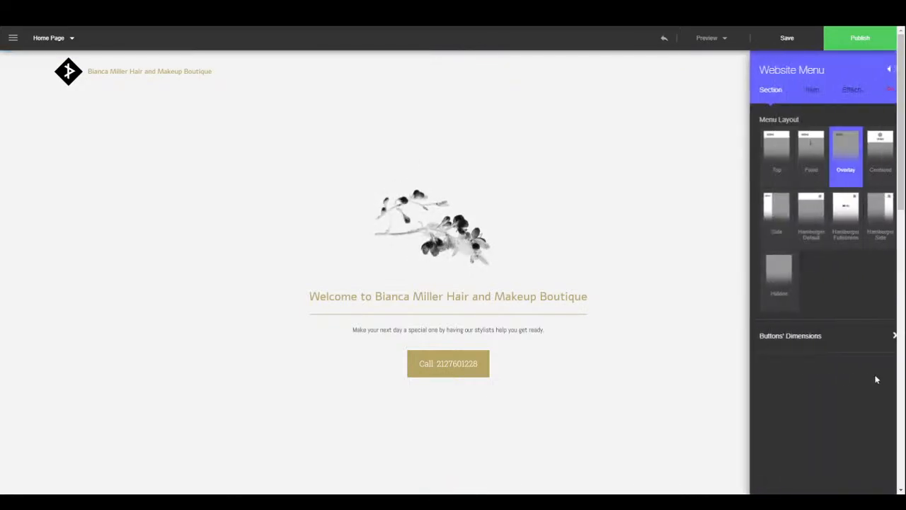
{"action": "left_click", "coordinate": [837, 92]}
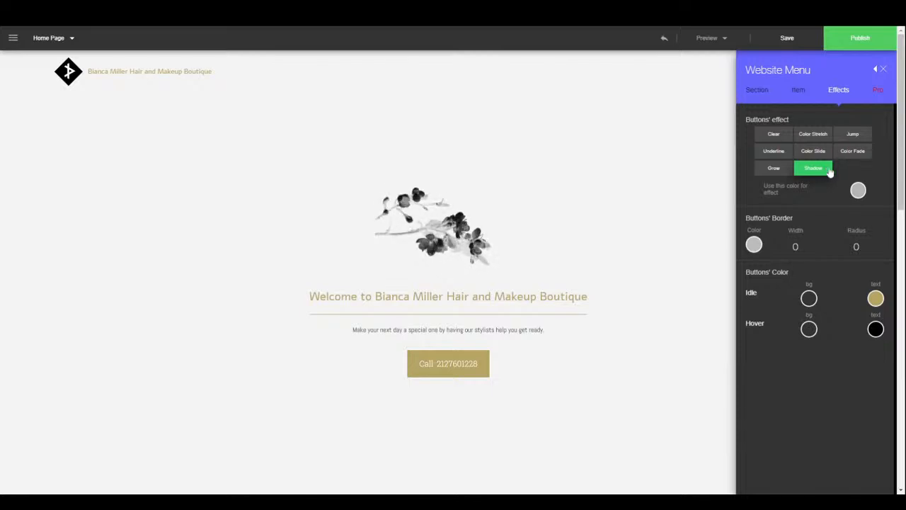
{"action": "left_click", "coordinate": [882, 70]}
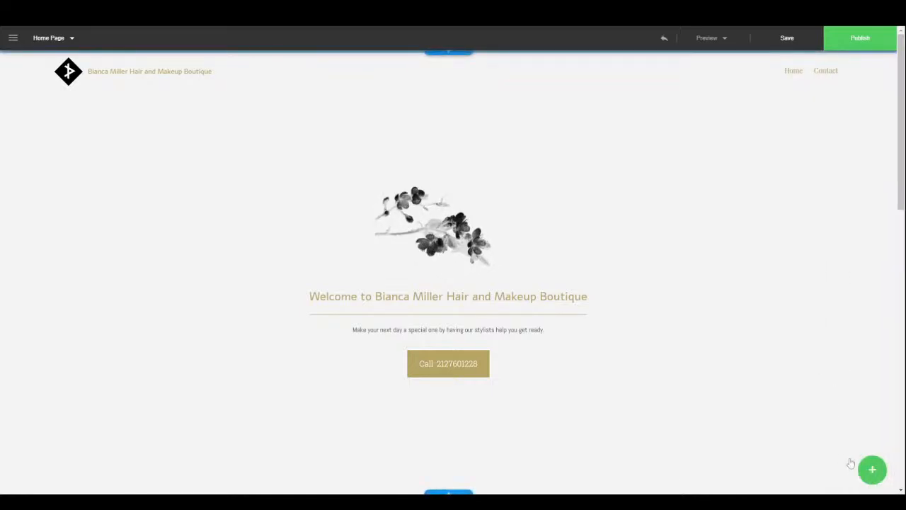
- Open the '20% off for new customers' popup settings and check its reply e-mail and post-submission message fields
{"action": "left_click", "coordinate": [870, 469]}
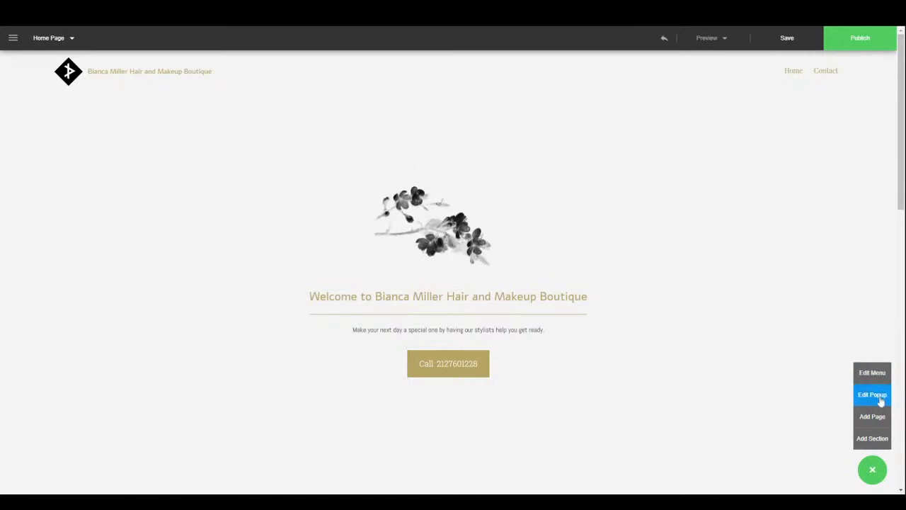
{"action": "left_click", "coordinate": [877, 396]}
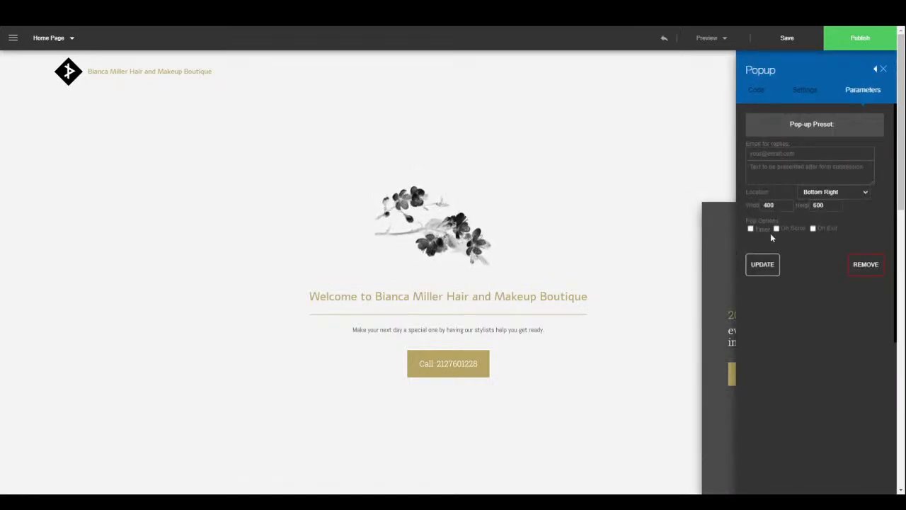
{"action": "left_click", "coordinate": [875, 68]}
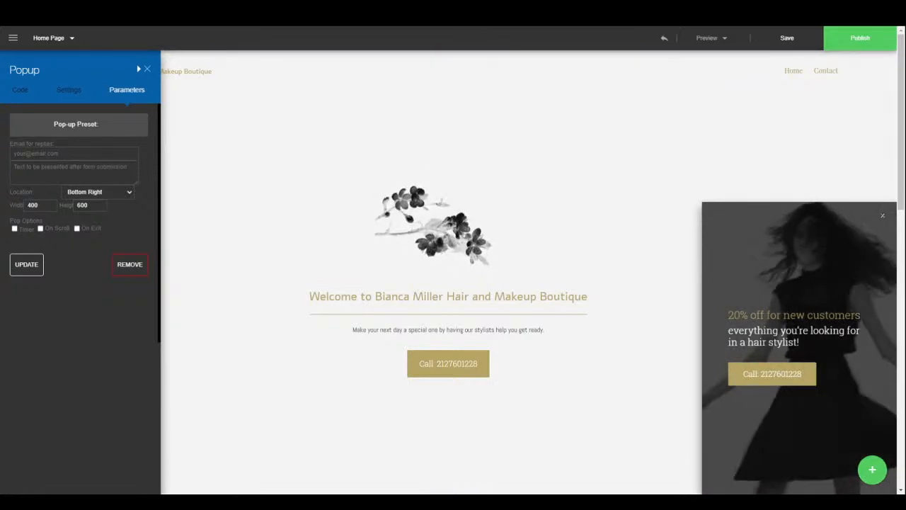
{"action": "left_click", "coordinate": [27, 154]}
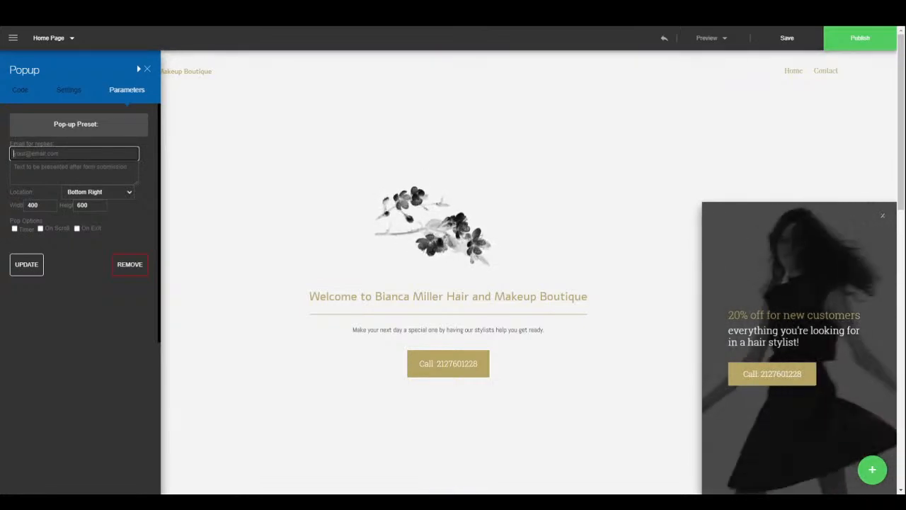
{"action": "left_click", "coordinate": [28, 168]}
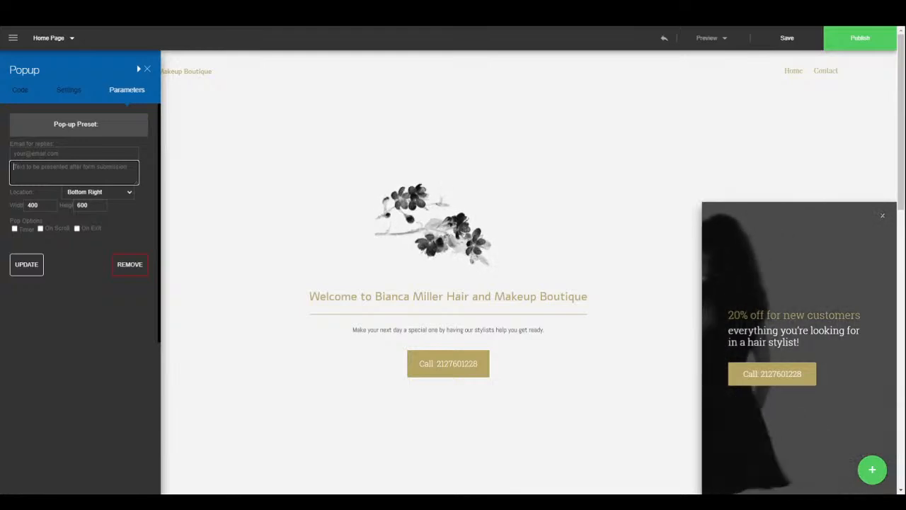
- Try the popup location Centered, then set it back to Bottom Right
{"action": "left_click", "coordinate": [97, 195]}
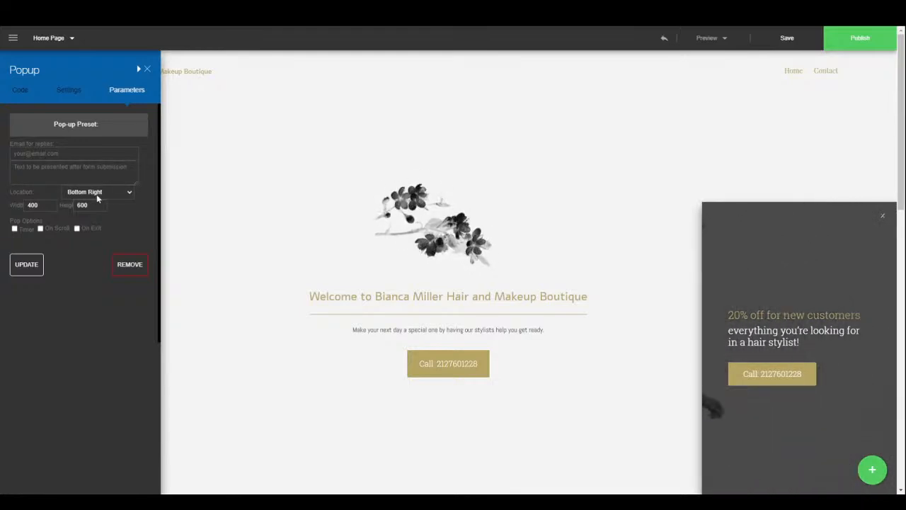
{"action": "left_click", "coordinate": [85, 203]}
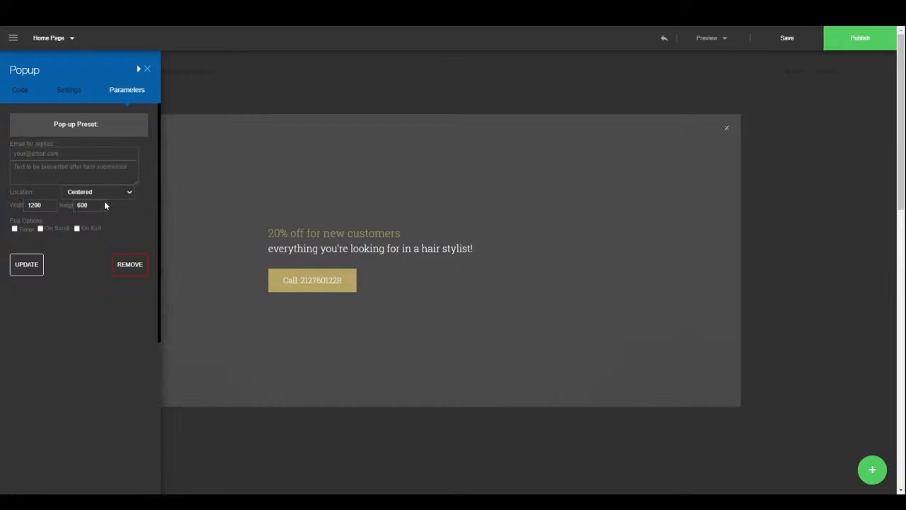
{"action": "left_click", "coordinate": [103, 192]}
{"action": "left_click", "coordinate": [86, 231]}
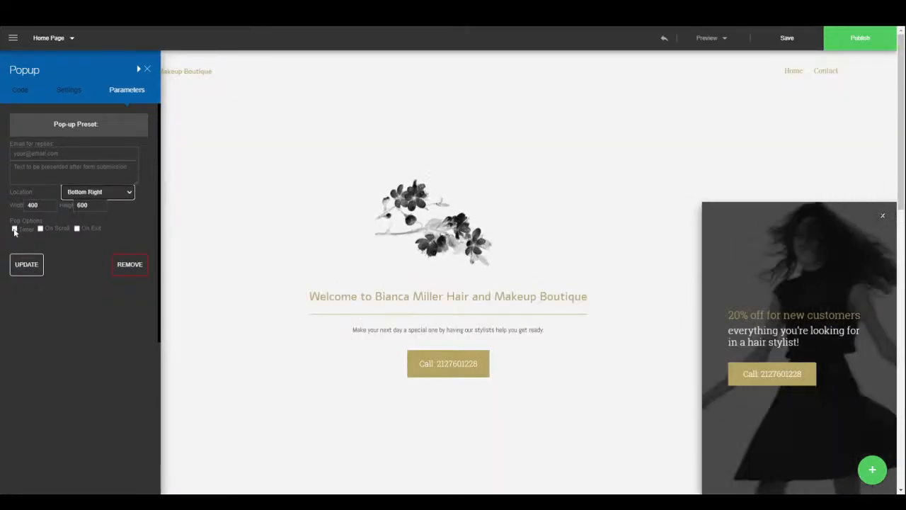
- Toggle the Timer and On Scroll triggers on and off, review the Settings tab, and close the Popup panel
{"action": "left_click", "coordinate": [15, 229]}
{"action": "left_click", "coordinate": [14, 229]}
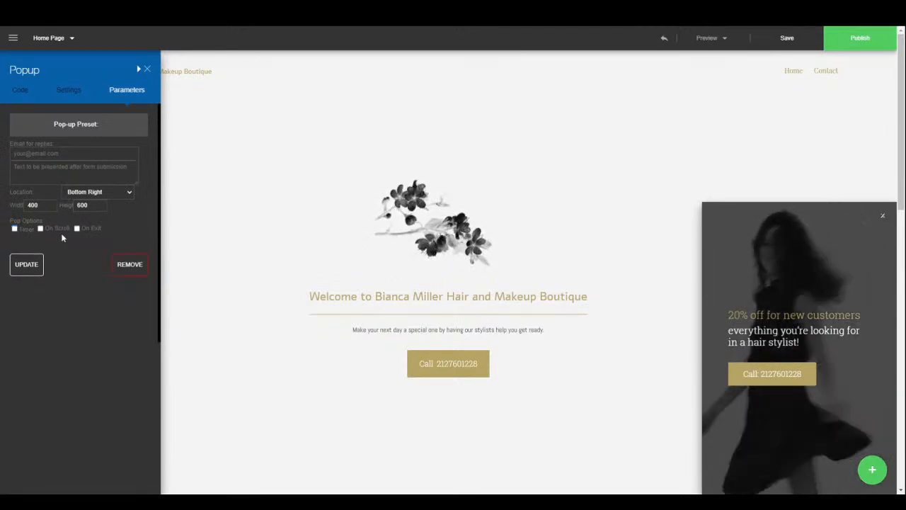
{"action": "left_click", "coordinate": [40, 228]}
{"action": "left_click", "coordinate": [40, 229]}
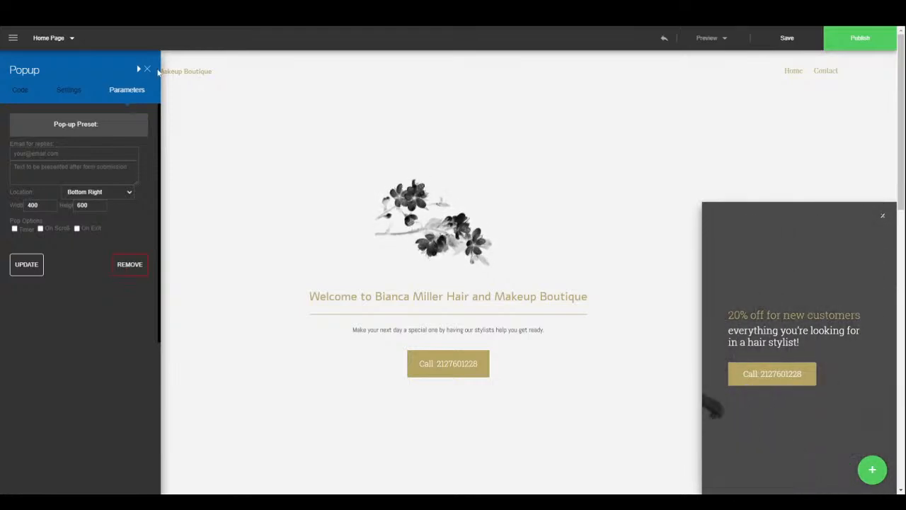
{"action": "left_click", "coordinate": [67, 91]}
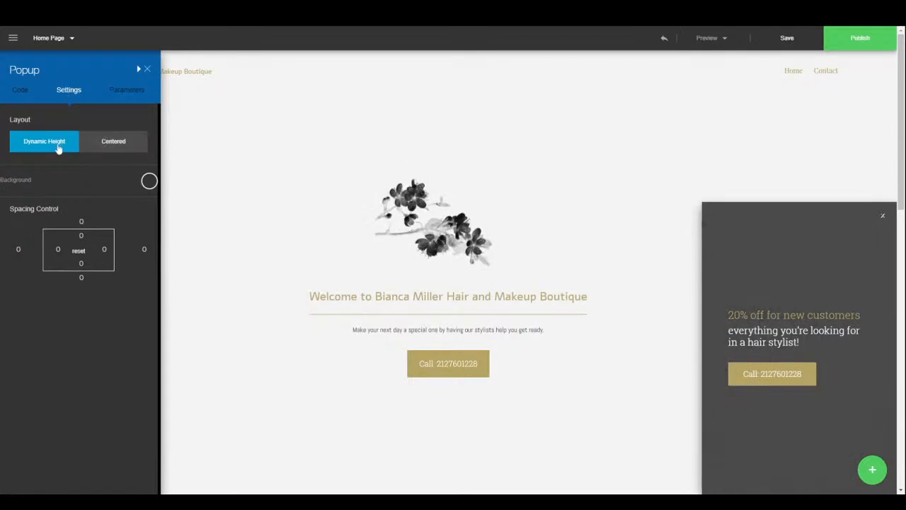
{"action": "left_click", "coordinate": [146, 71]}
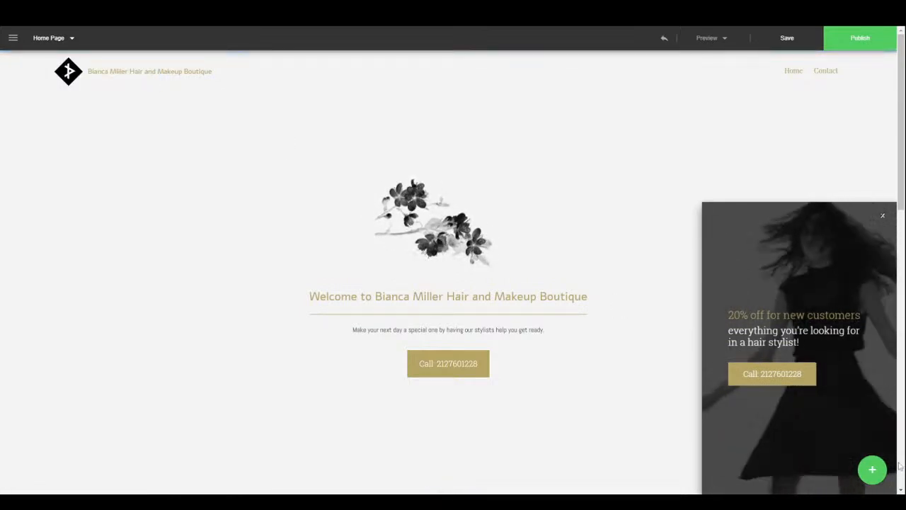
- Open and close the new-section library, then scroll down and reopen it from the divider below the header
{"action": "left_click", "coordinate": [871, 470]}
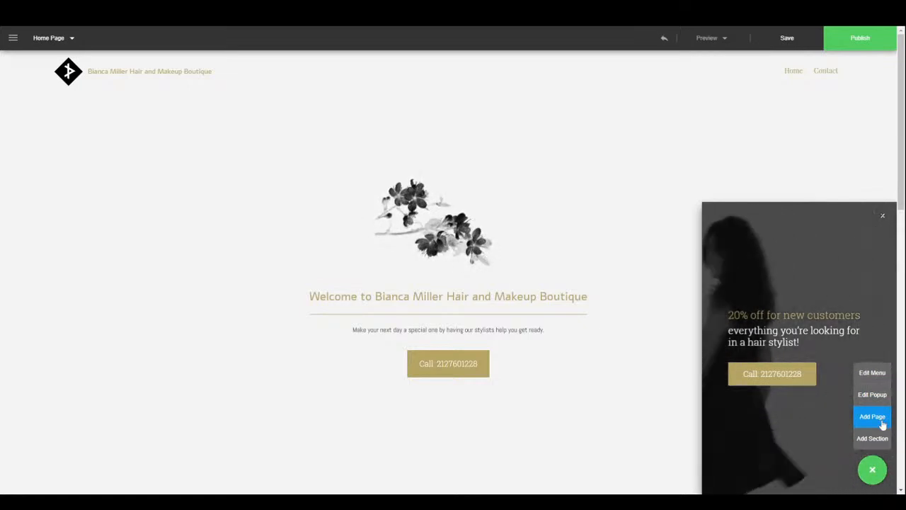
{"action": "left_click", "coordinate": [70, 41]}
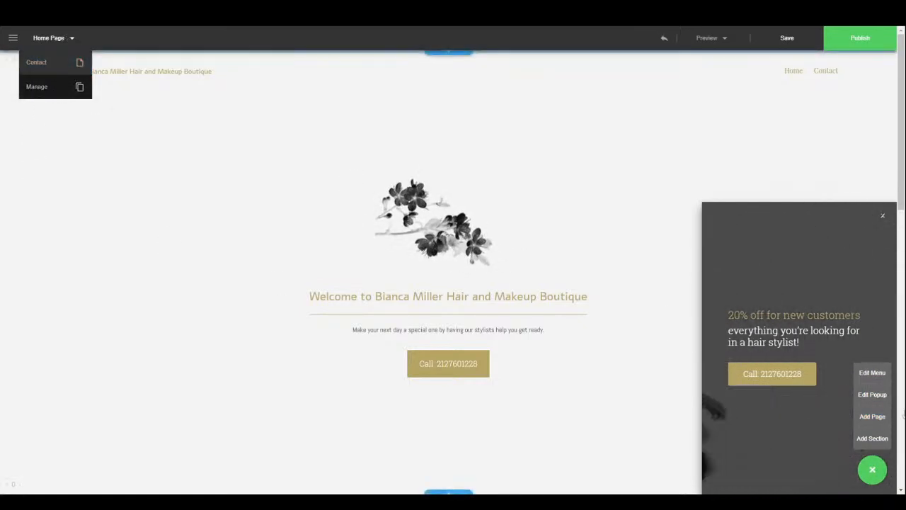
{"action": "left_click", "coordinate": [876, 443]}
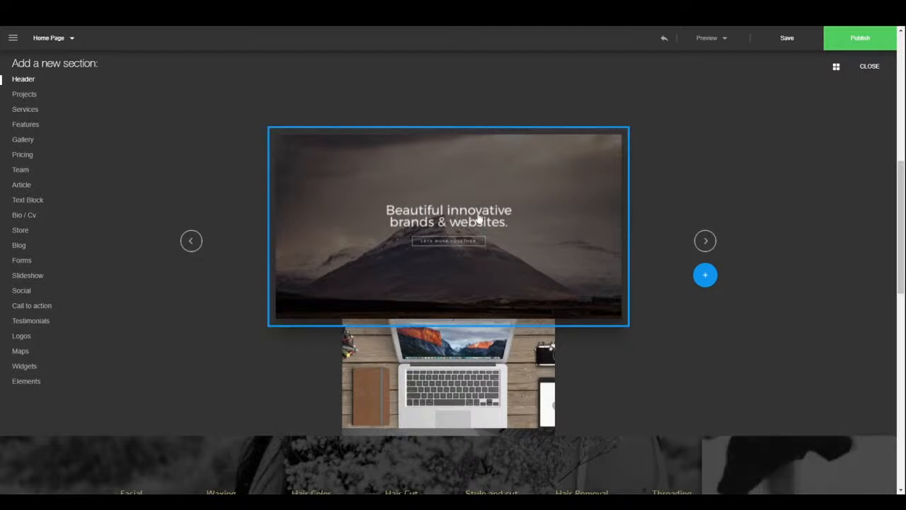
{"action": "left_click", "coordinate": [869, 68]}
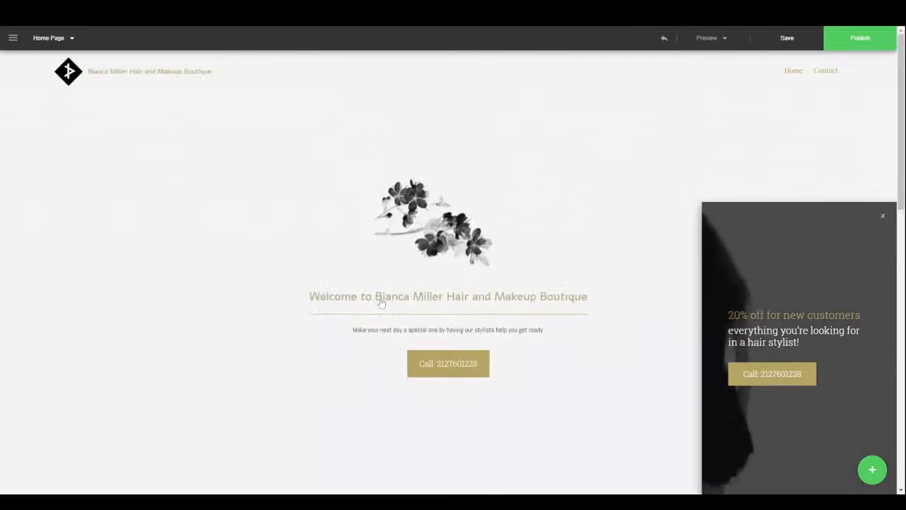
{"action": "scroll", "coordinate": [405, 292], "scroll_direction": "down", "scroll_amount": 3}
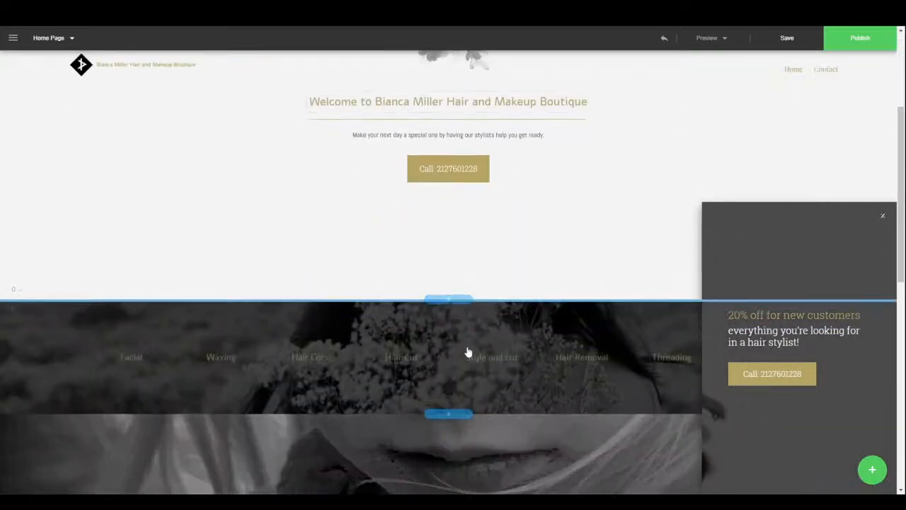
{"action": "left_click", "coordinate": [450, 301]}
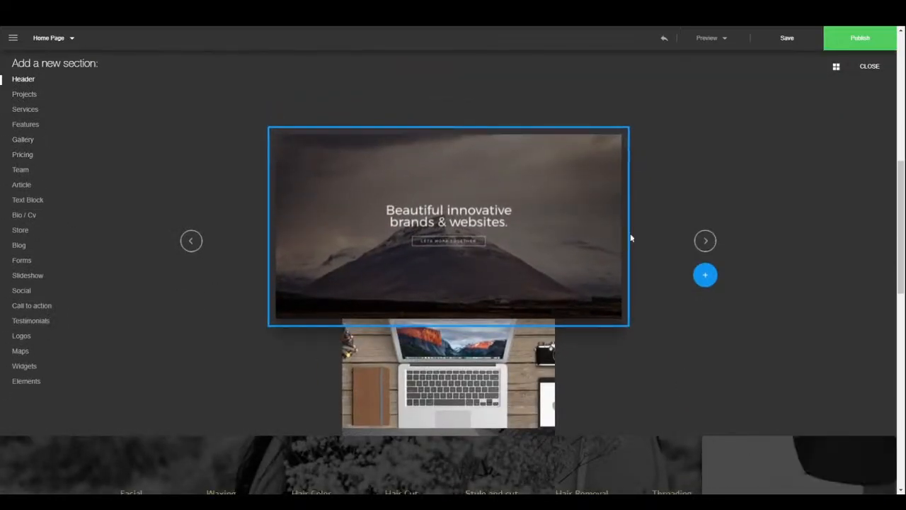
- View Header templates as a thumbnail grid, then browse the Projects designs in large single preview
{"action": "left_click", "coordinate": [837, 67]}
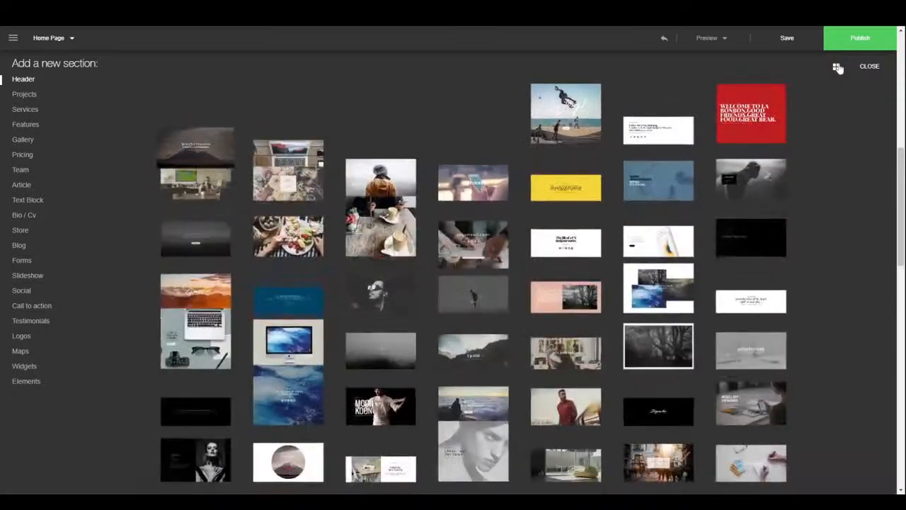
{"action": "scroll", "coordinate": [420, 361], "scroll_direction": "down", "scroll_amount": 3}
{"action": "scroll", "coordinate": [421, 361], "scroll_direction": "down", "scroll_amount": 3}
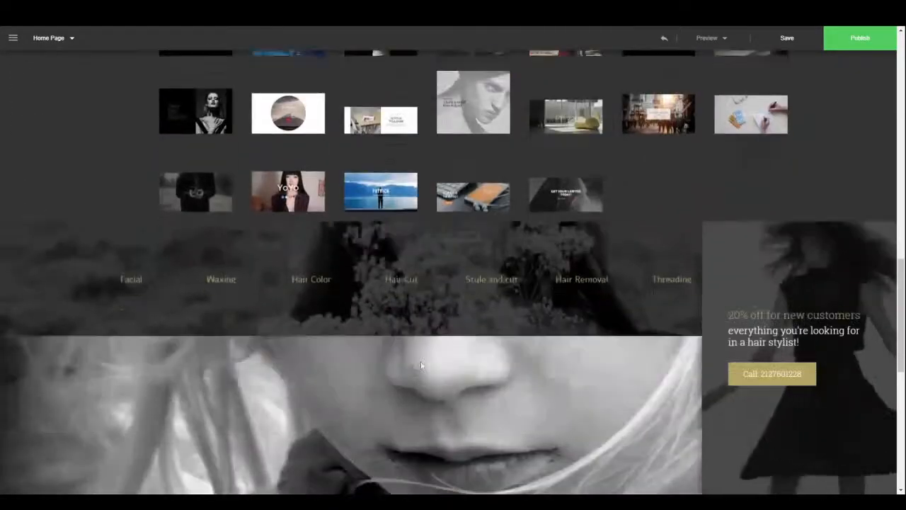
{"action": "scroll", "coordinate": [420, 340], "scroll_direction": "up", "scroll_amount": 4}
{"action": "scroll", "coordinate": [420, 325], "scroll_direction": "up", "scroll_amount": 2}
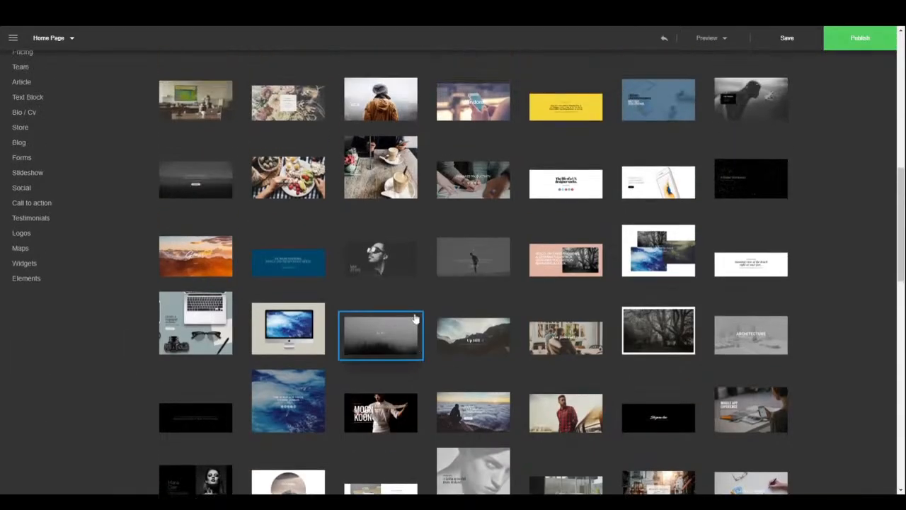
{"action": "left_click", "coordinate": [14, 96]}
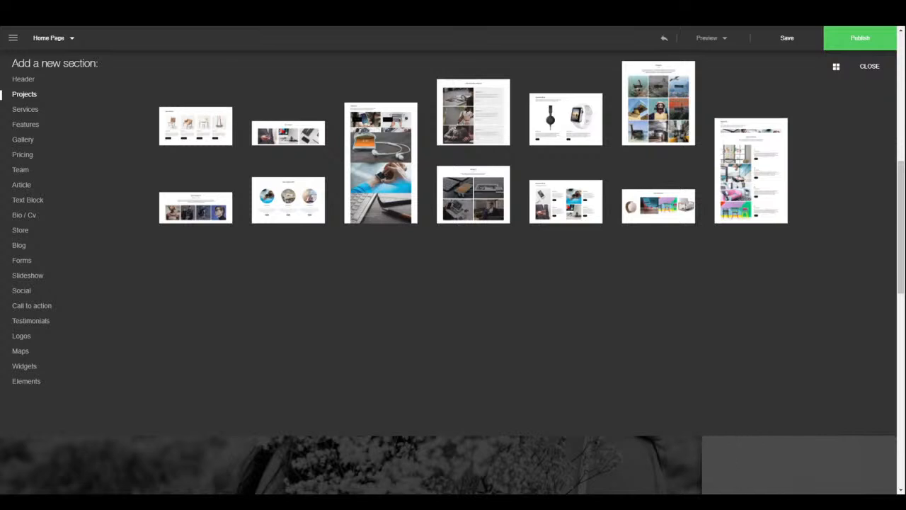
{"action": "left_click", "coordinate": [836, 66]}
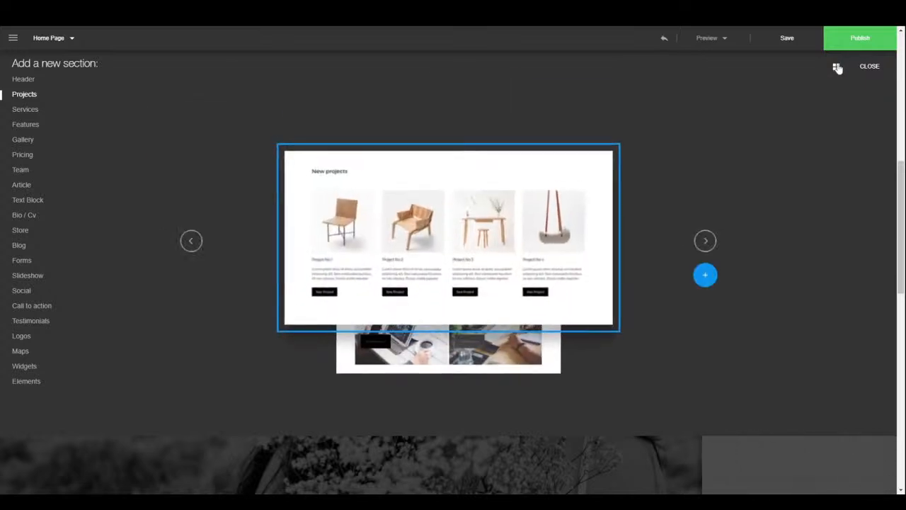
{"action": "left_click", "coordinate": [705, 241]}
{"action": "left_click", "coordinate": [705, 242]}
{"action": "left_click", "coordinate": [705, 241]}
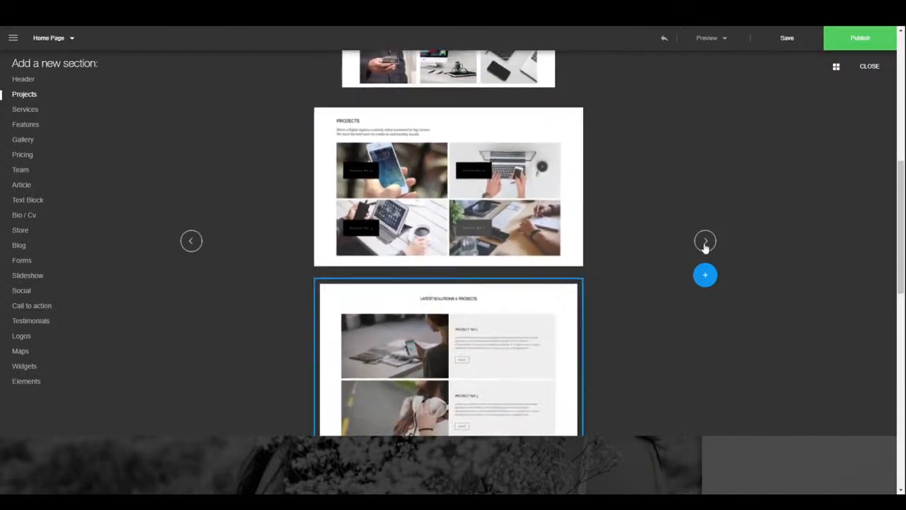
{"action": "left_click", "coordinate": [704, 245]}
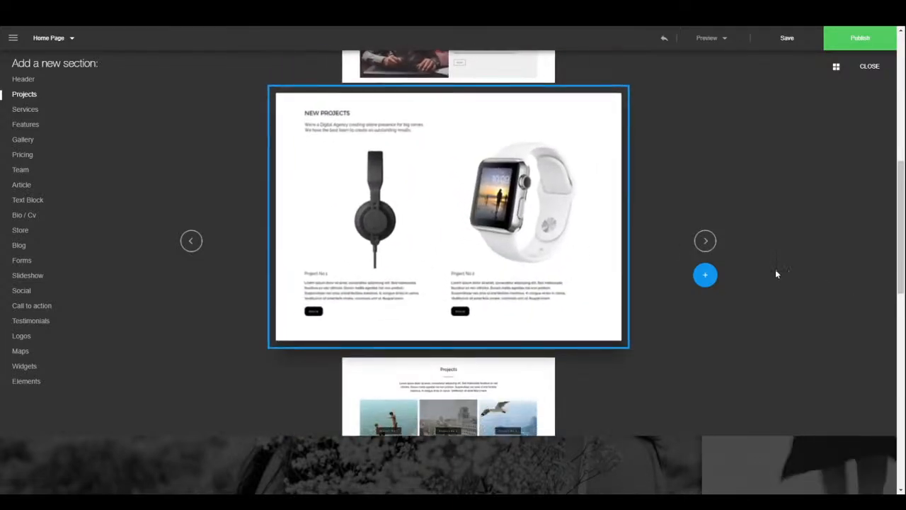
- Page through the Services section designs, then the Features section designs
{"action": "left_click", "coordinate": [24, 110]}
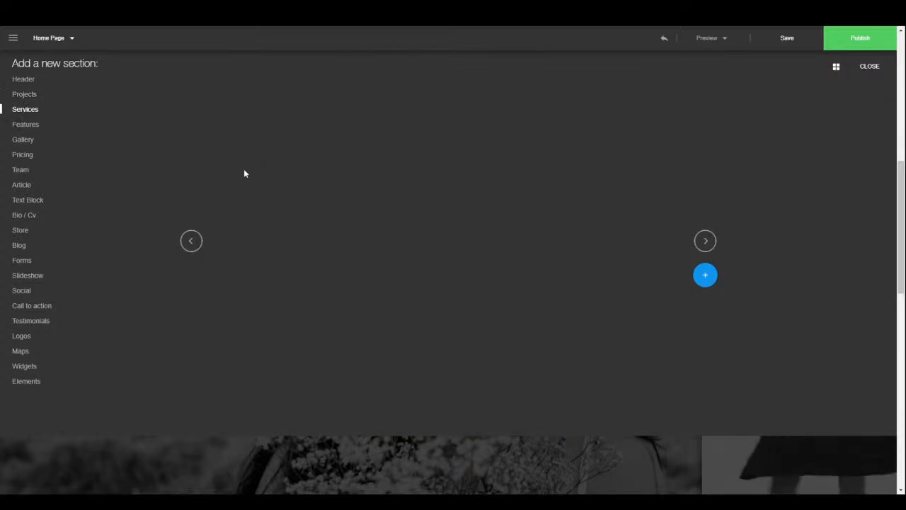
{"action": "left_click", "coordinate": [706, 241]}
{"action": "left_click", "coordinate": [705, 242]}
{"action": "left_click", "coordinate": [706, 242]}
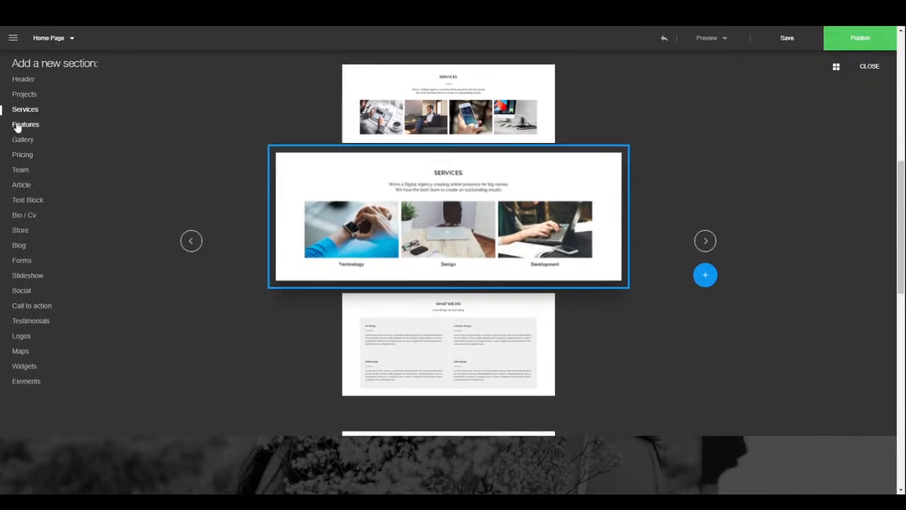
{"action": "left_click", "coordinate": [16, 125]}
{"action": "left_click", "coordinate": [711, 245]}
{"action": "left_click", "coordinate": [712, 244]}
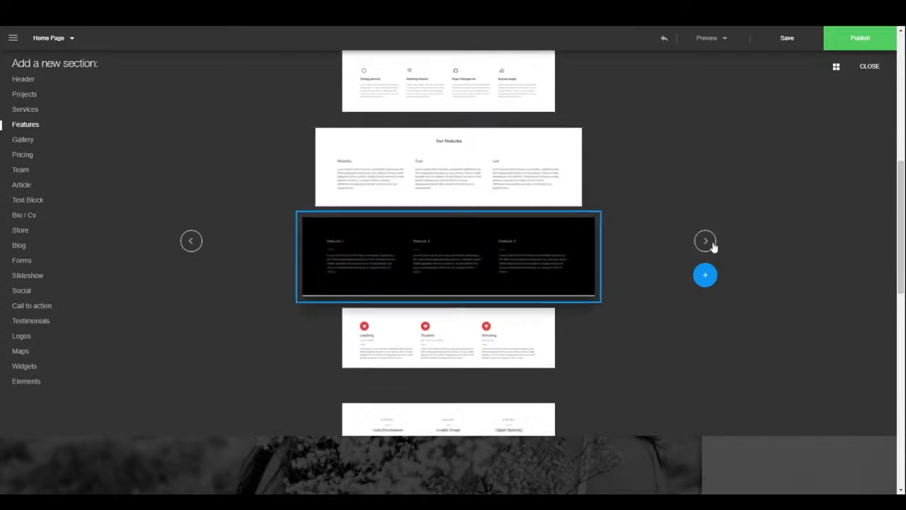
{"action": "left_click", "coordinate": [712, 244]}
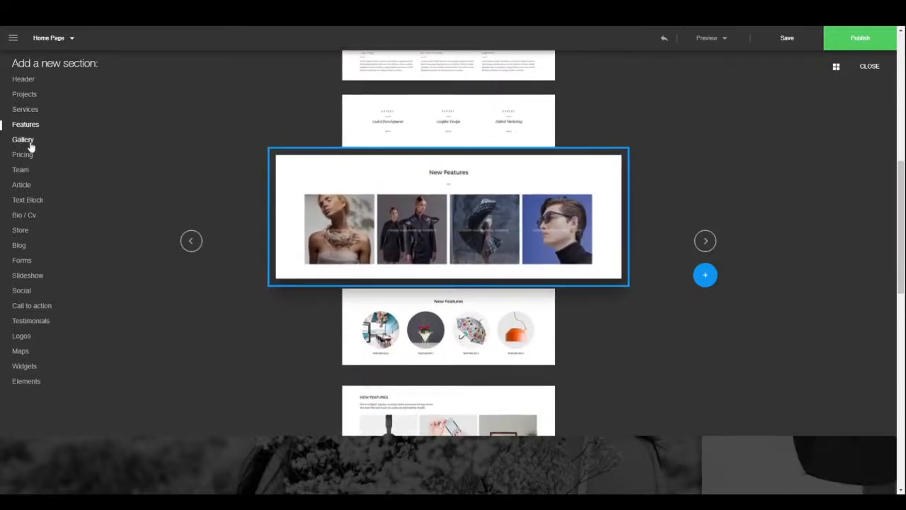
- Look at the Gallery section designs, then flip through the Pricing designs
{"action": "left_click", "coordinate": [28, 141]}
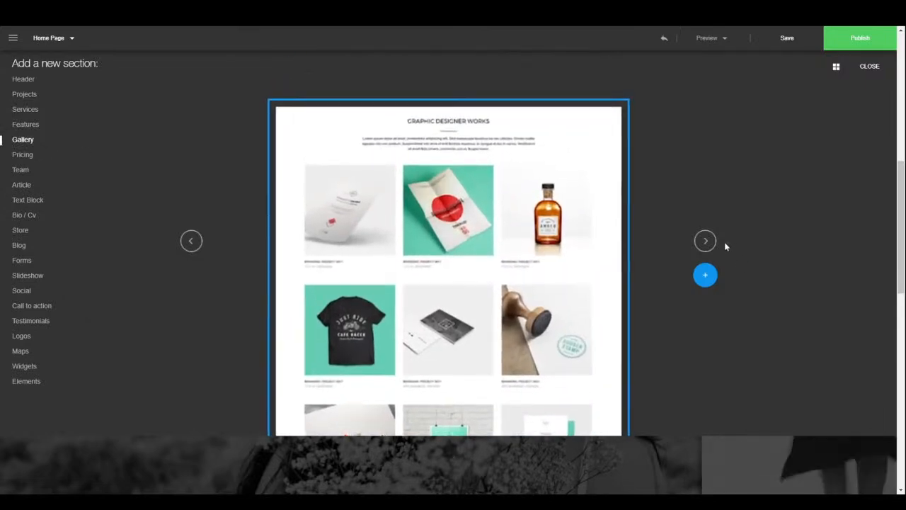
{"action": "scroll", "coordinate": [708, 243], "scroll_direction": "down", "scroll_amount": 10}
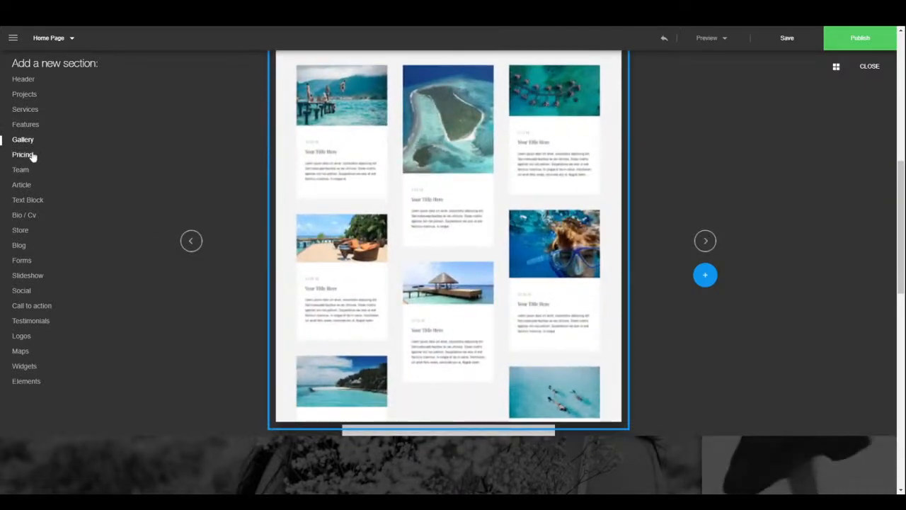
{"action": "left_click", "coordinate": [29, 156]}
{"action": "left_click", "coordinate": [703, 240]}
{"action": "left_click", "coordinate": [704, 241]}
{"action": "left_click", "coordinate": [703, 240]}
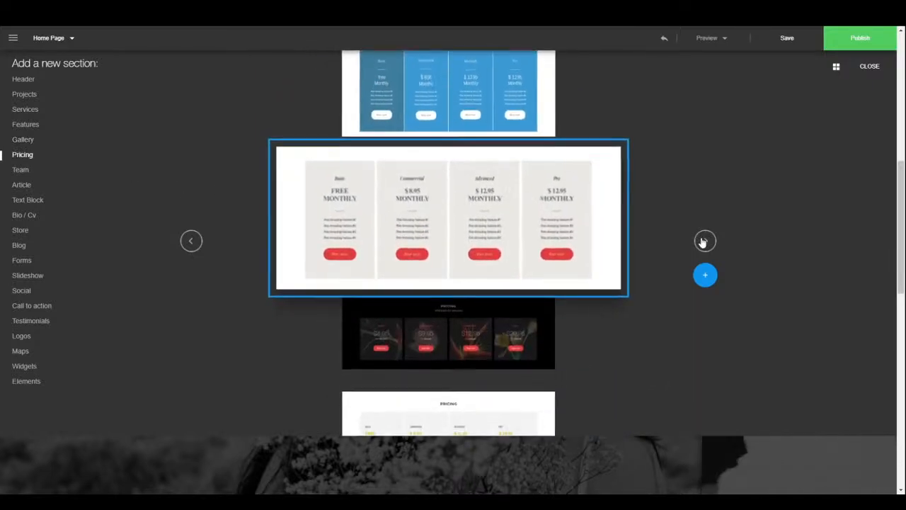
{"action": "left_click", "coordinate": [704, 241]}
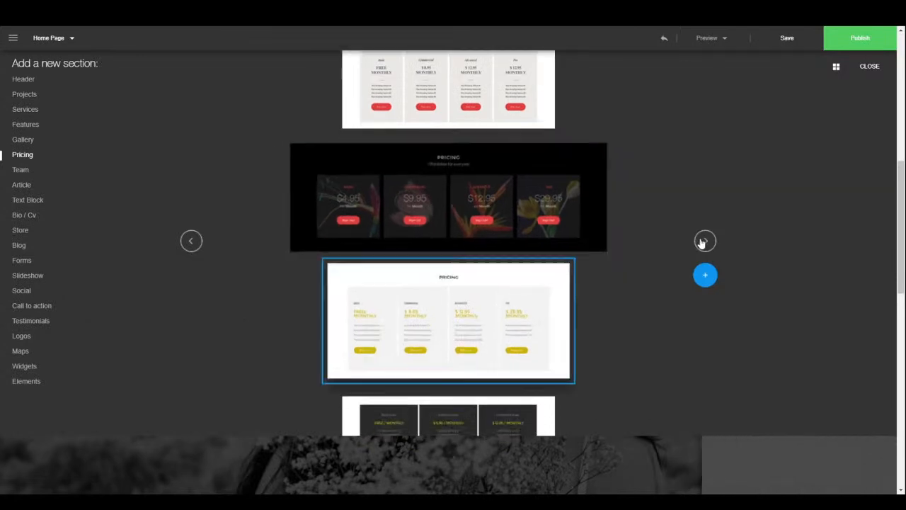
{"action": "left_click", "coordinate": [703, 241]}
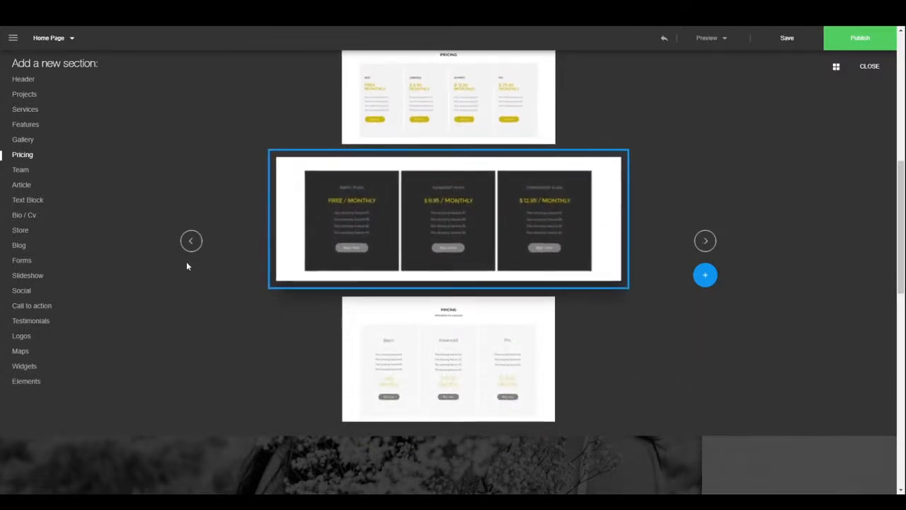
- Browse the Team designs, then the Article and Text Block section designs
{"action": "left_click", "coordinate": [23, 170]}
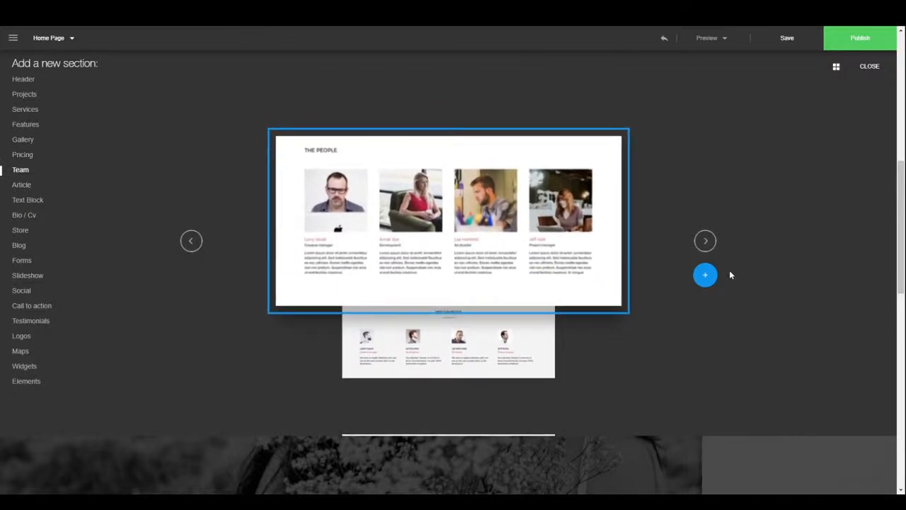
{"action": "left_click", "coordinate": [705, 240]}
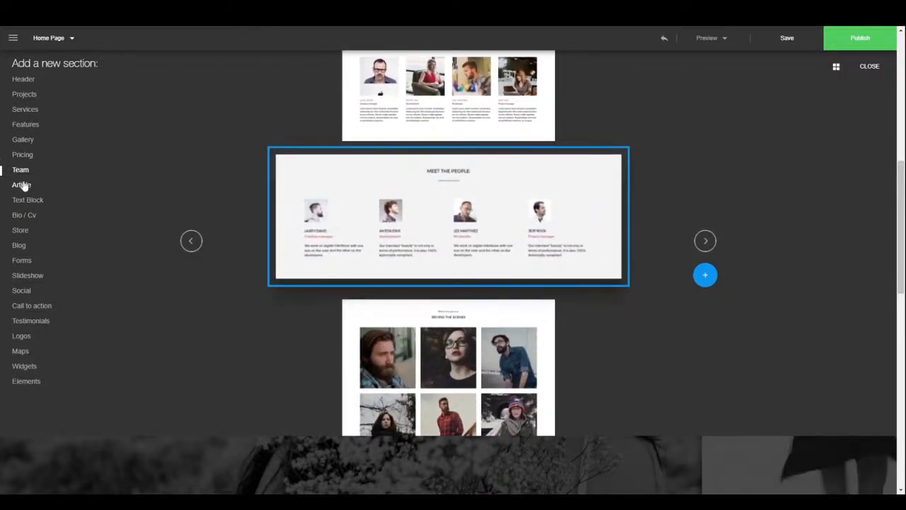
{"action": "left_click", "coordinate": [22, 184]}
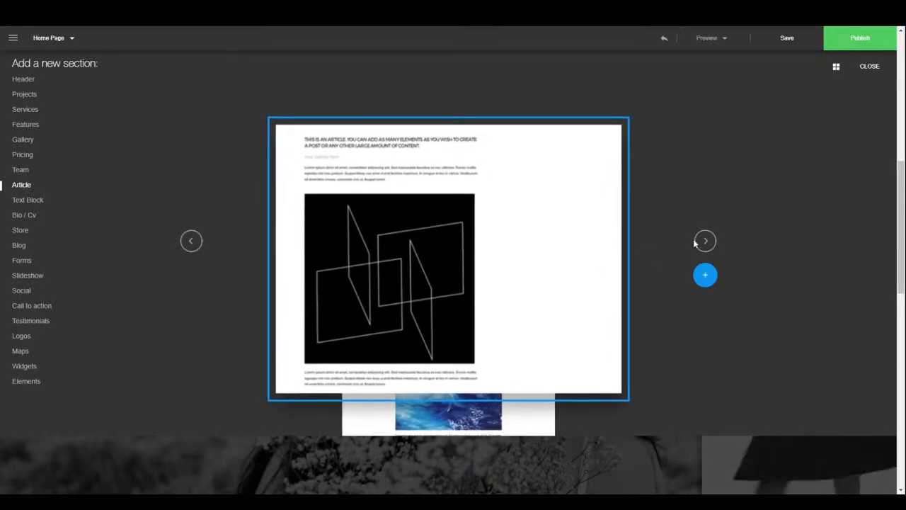
{"action": "left_click", "coordinate": [704, 241]}
{"action": "left_click", "coordinate": [704, 241]}
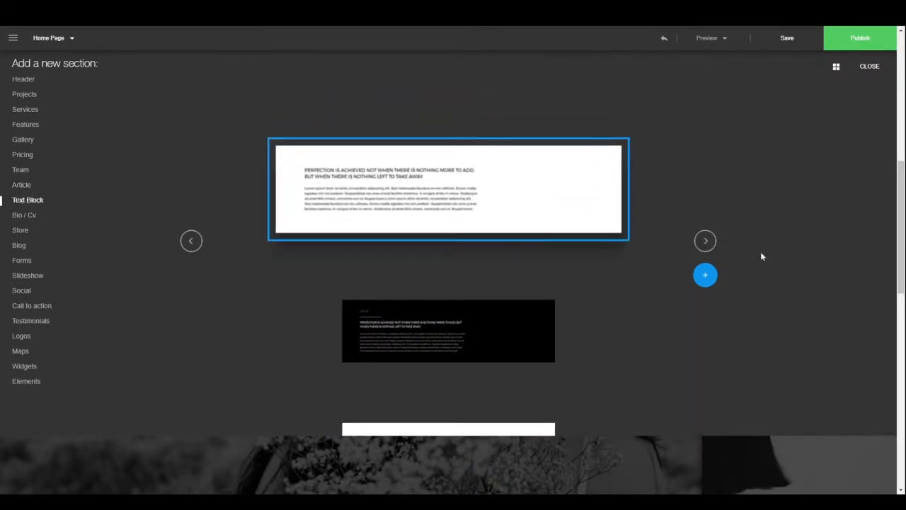
{"action": "left_click", "coordinate": [704, 241]}
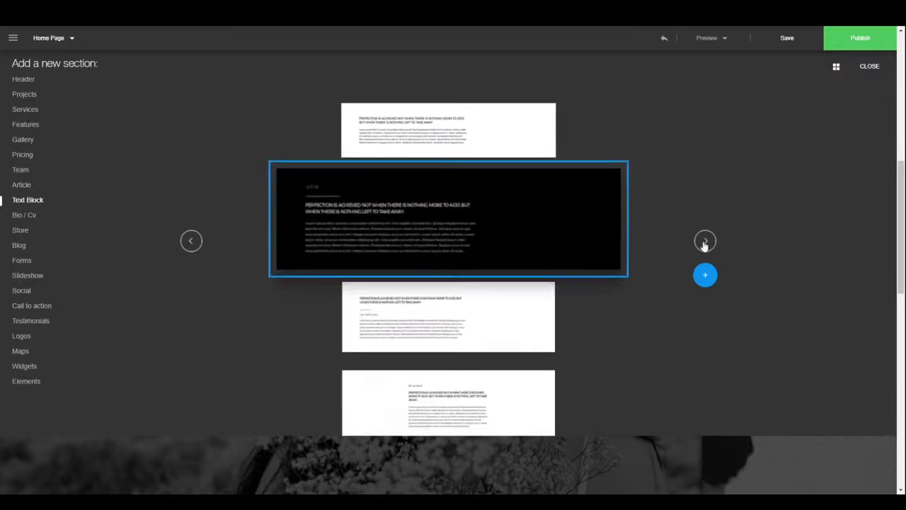
{"action": "left_click", "coordinate": [704, 241]}
{"action": "left_click", "coordinate": [704, 241]}
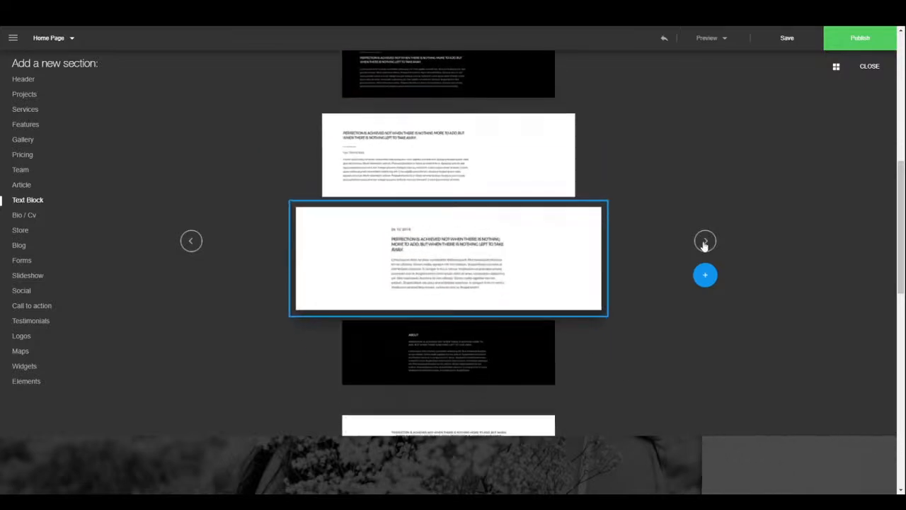
- Browse the Bio / Cv designs, then flip through the Store section designs
{"action": "left_click", "coordinate": [15, 218]}
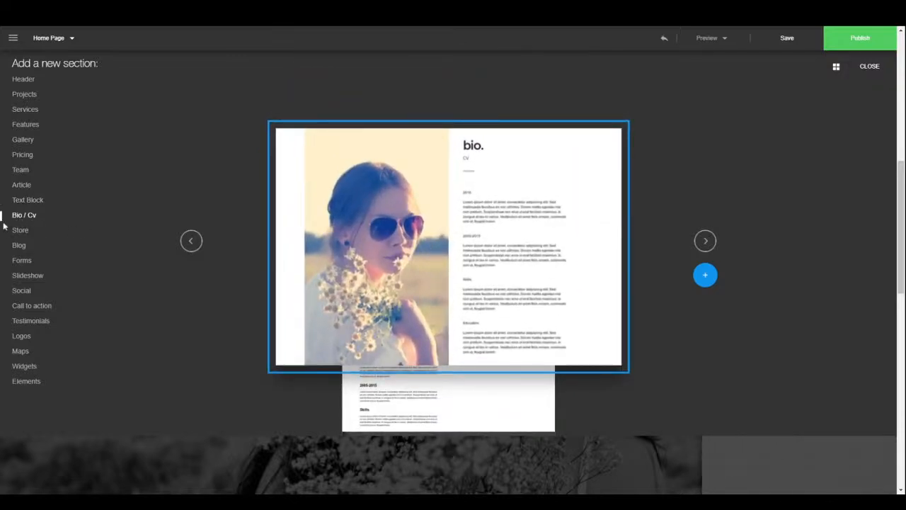
{"action": "left_click", "coordinate": [711, 243]}
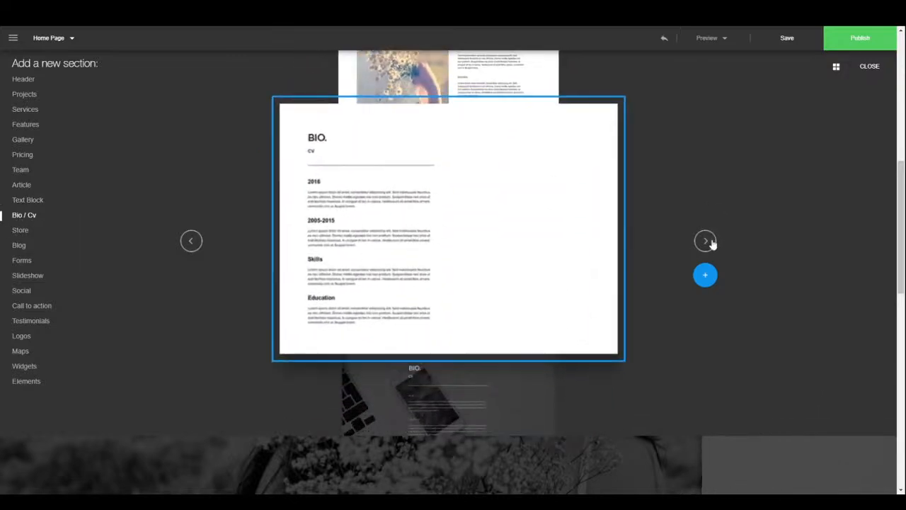
{"action": "left_click", "coordinate": [21, 230]}
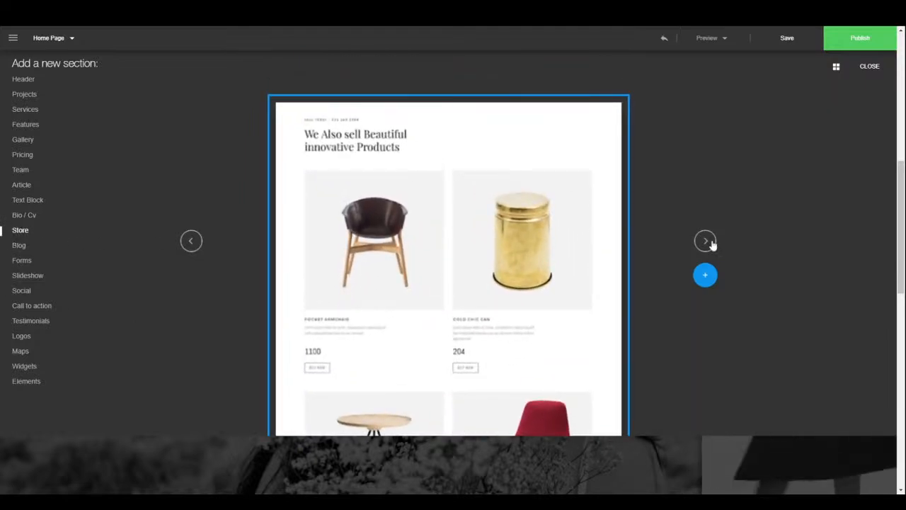
{"action": "left_click", "coordinate": [711, 243]}
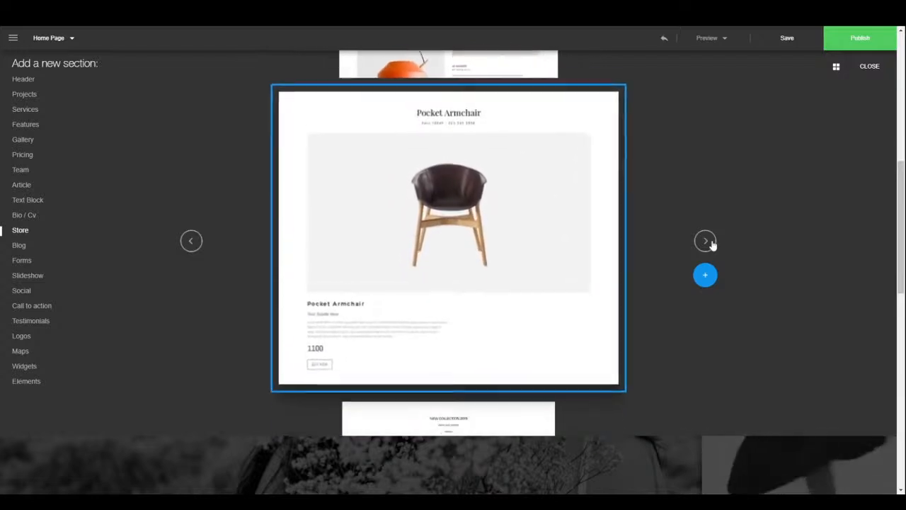
{"action": "left_click", "coordinate": [711, 243]}
{"action": "left_click", "coordinate": [711, 243]}
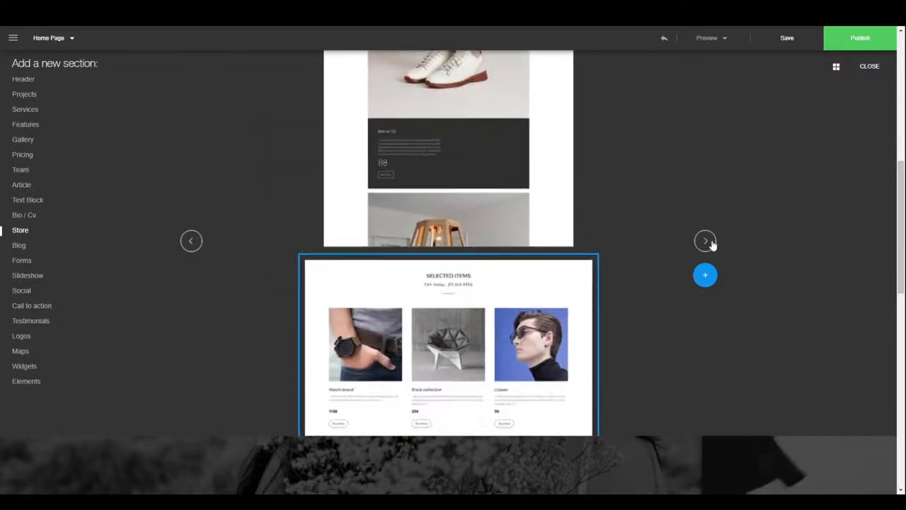
{"action": "left_click", "coordinate": [711, 242]}
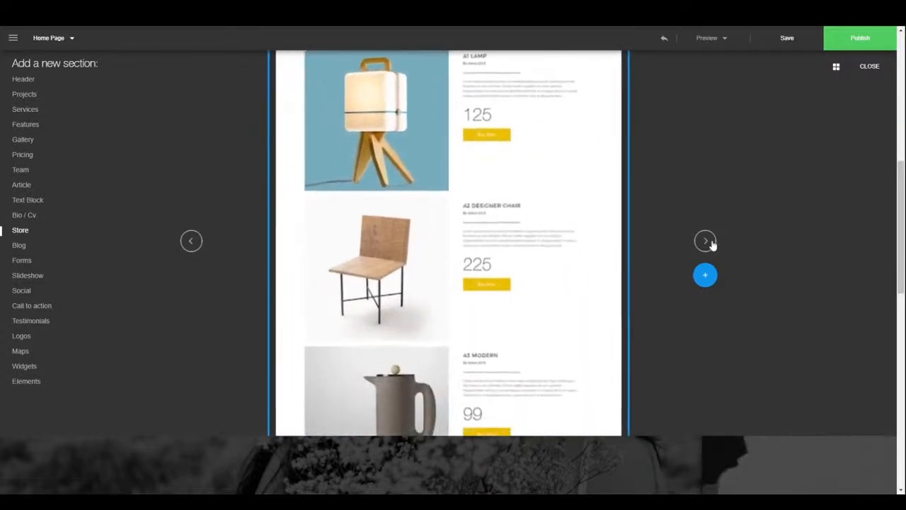
- Flip through the Blog section designs
{"action": "left_click", "coordinate": [18, 245]}
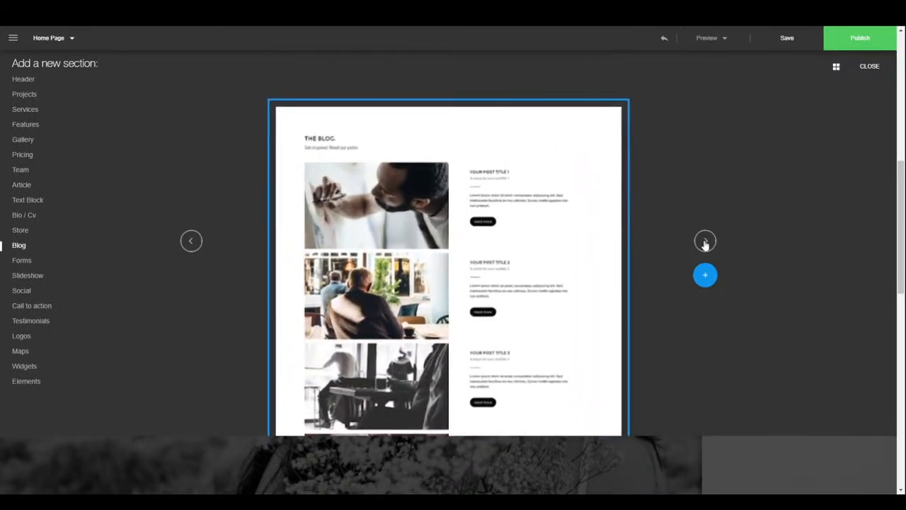
{"action": "left_click", "coordinate": [705, 243]}
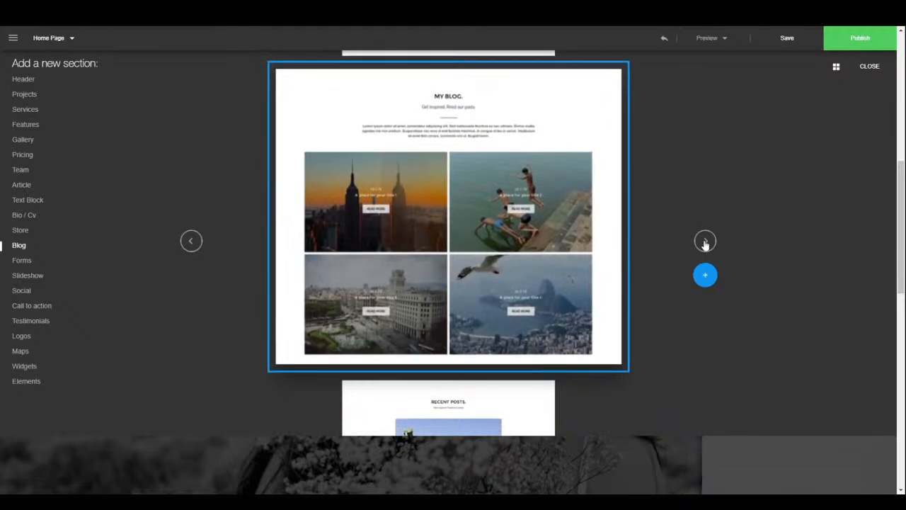
{"action": "left_click", "coordinate": [705, 243]}
{"action": "left_click", "coordinate": [705, 243]}
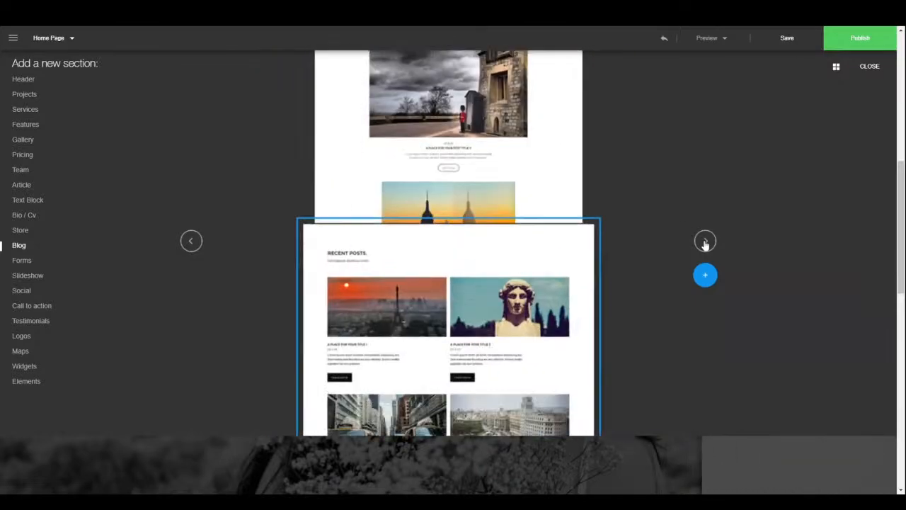
{"action": "left_click", "coordinate": [704, 243]}
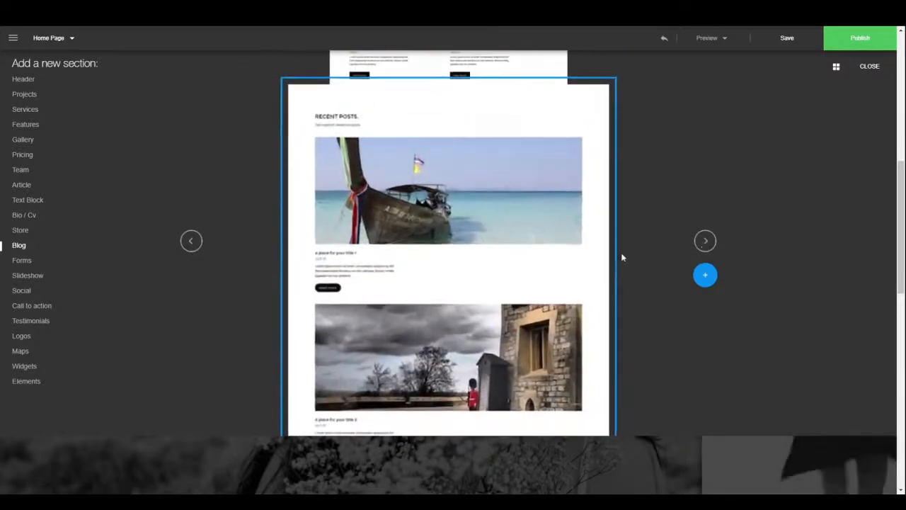
- Page through the Forms contact-form section templates
{"action": "left_click", "coordinate": [27, 263]}
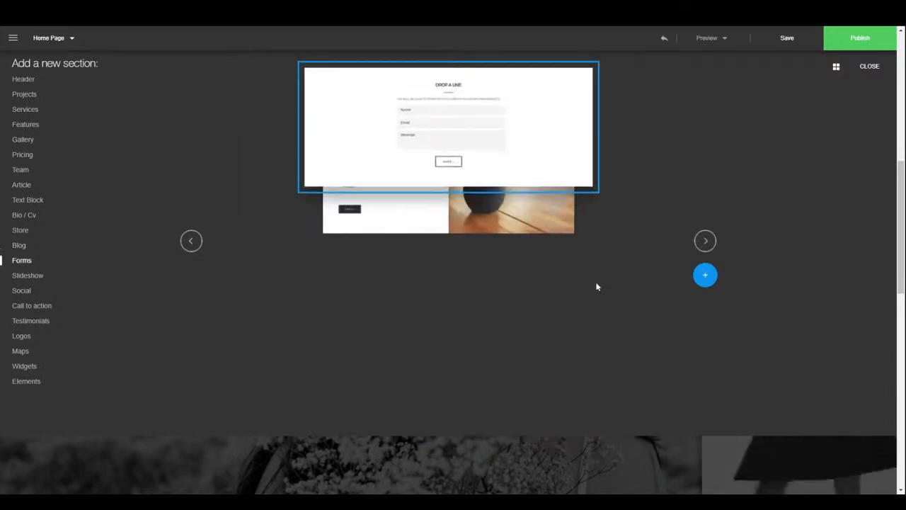
{"action": "left_click", "coordinate": [704, 247]}
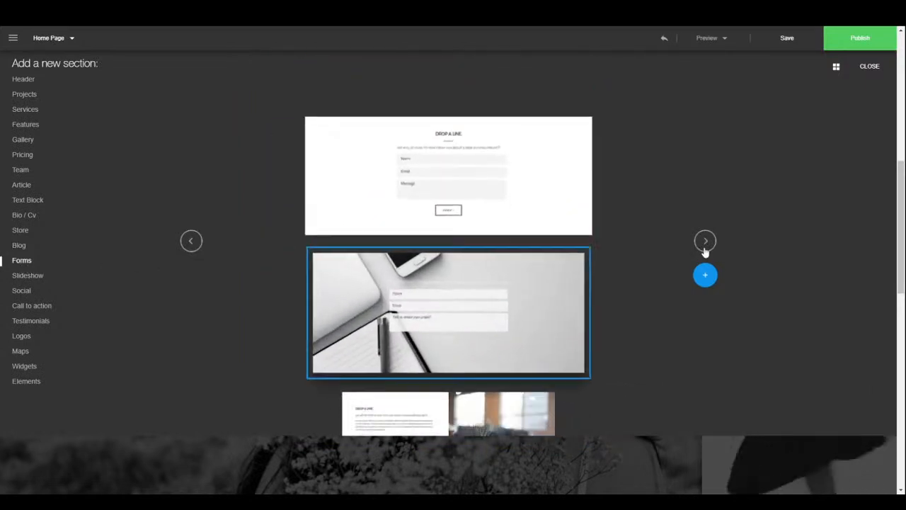
{"action": "left_click", "coordinate": [705, 248]}
{"action": "left_click", "coordinate": [705, 244]}
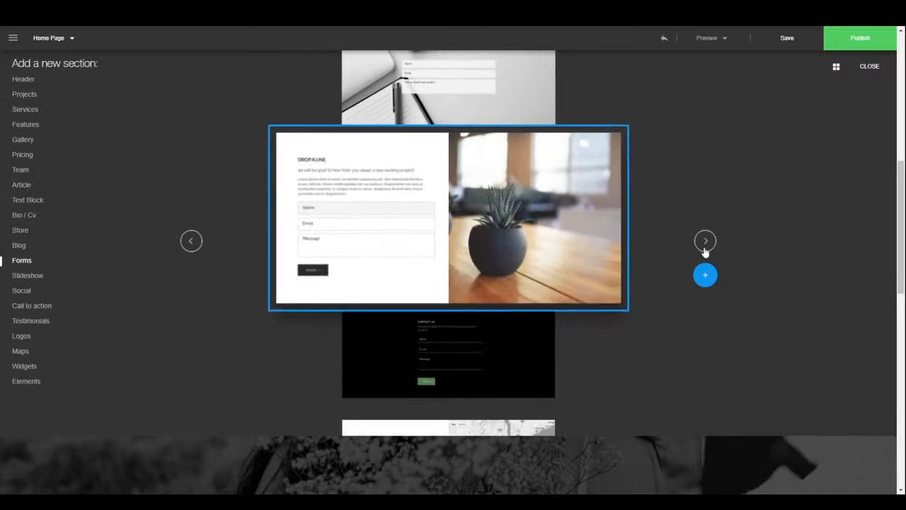
{"action": "left_click", "coordinate": [705, 244]}
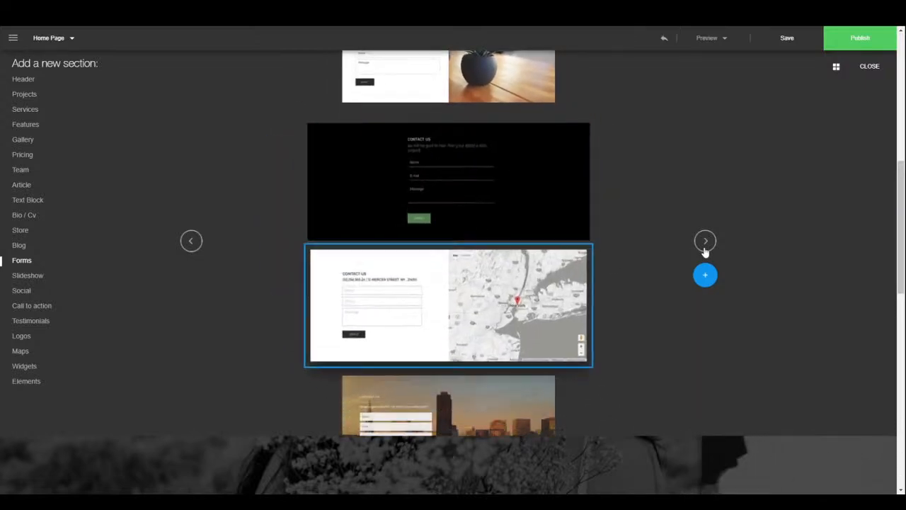
{"action": "left_click", "coordinate": [705, 244]}
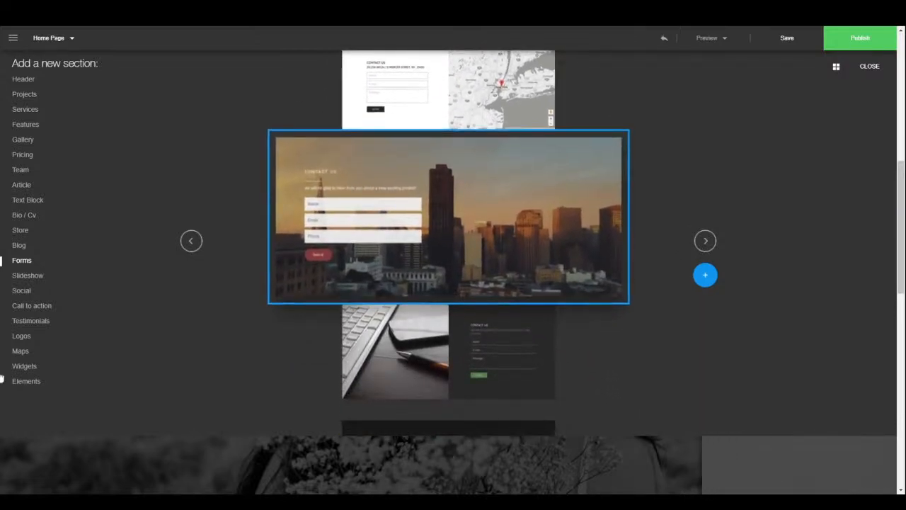
- Page through the Slideshow templates to the man-against-the-sky slideshow
{"action": "left_click", "coordinate": [22, 280]}
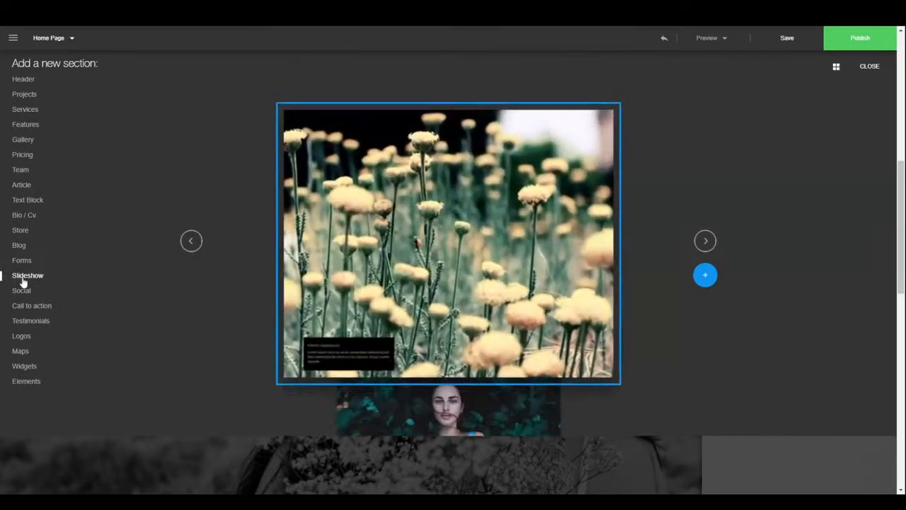
{"action": "left_click", "coordinate": [712, 242]}
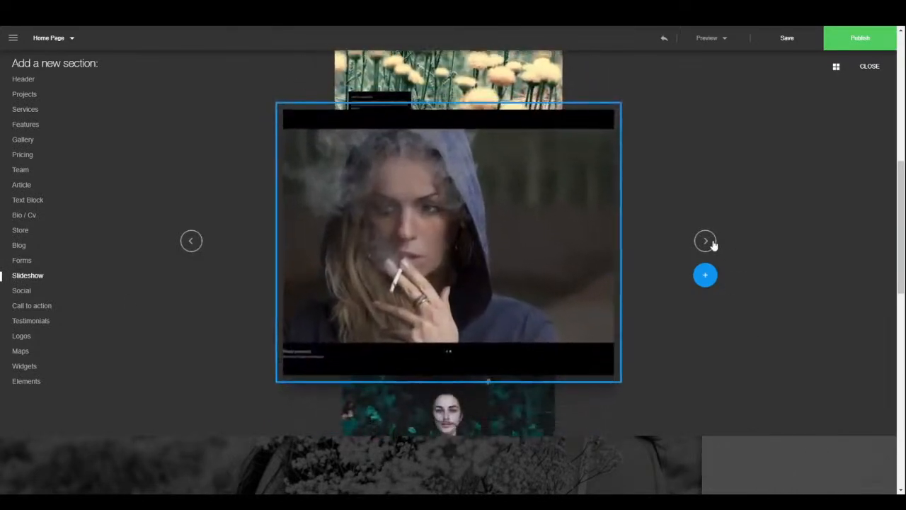
{"action": "left_click", "coordinate": [712, 242]}
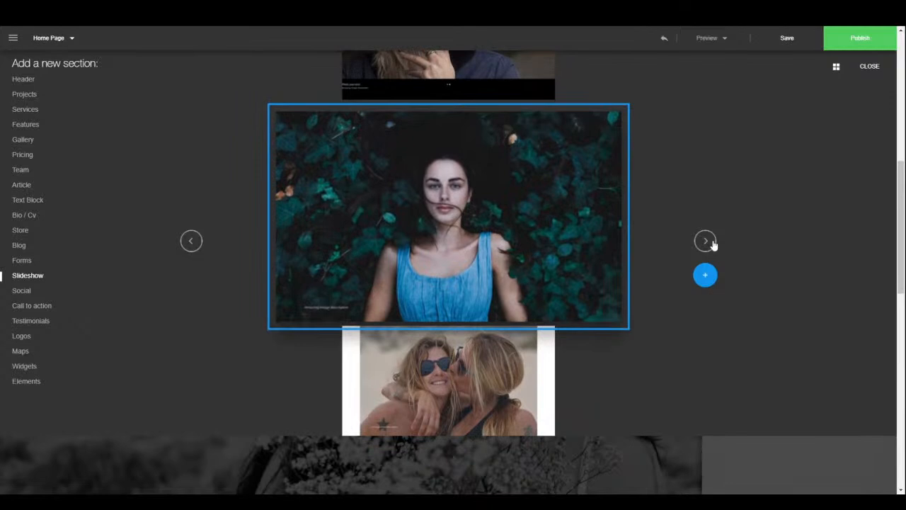
{"action": "left_click", "coordinate": [712, 242]}
{"action": "left_click", "coordinate": [712, 242]}
{"action": "left_click", "coordinate": [711, 242]}
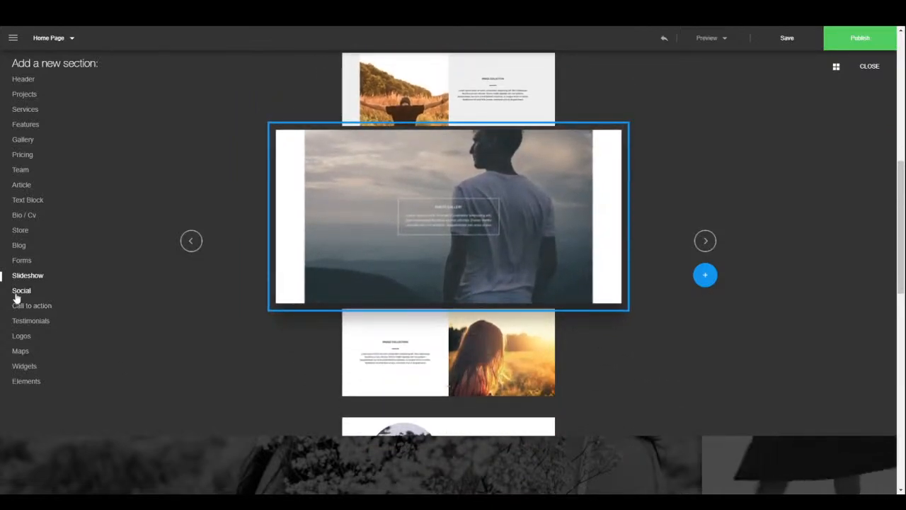
- Show the Social section templates and page through four of its designs
{"action": "left_click", "coordinate": [16, 296]}
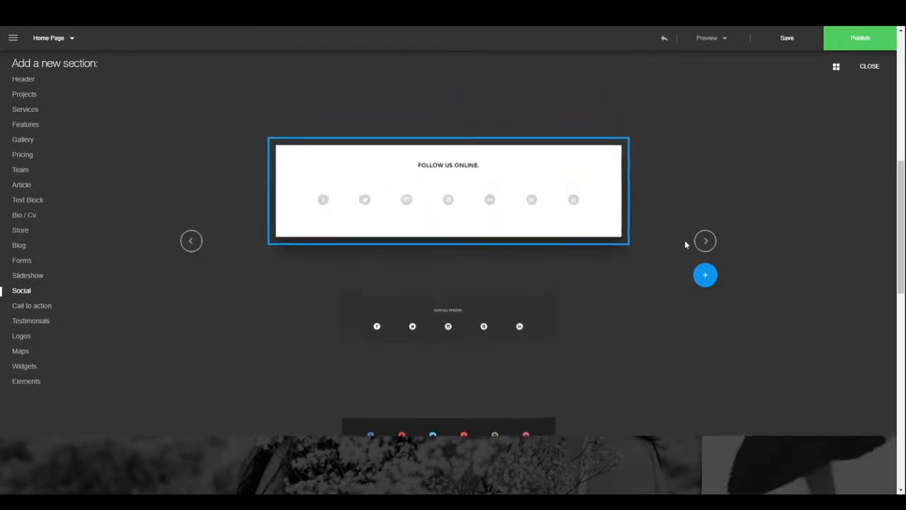
{"action": "left_click", "coordinate": [709, 245]}
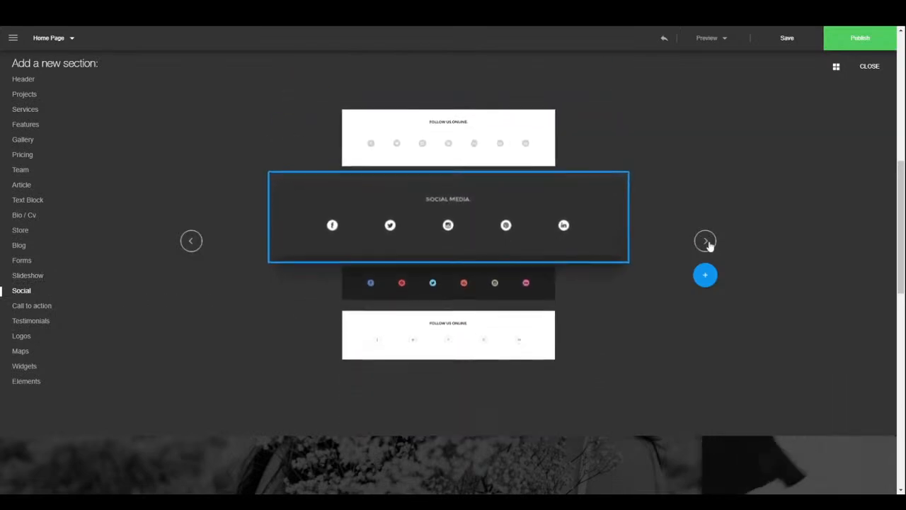
{"action": "left_click", "coordinate": [708, 244]}
{"action": "left_click", "coordinate": [708, 244]}
{"action": "left_click", "coordinate": [708, 243]}
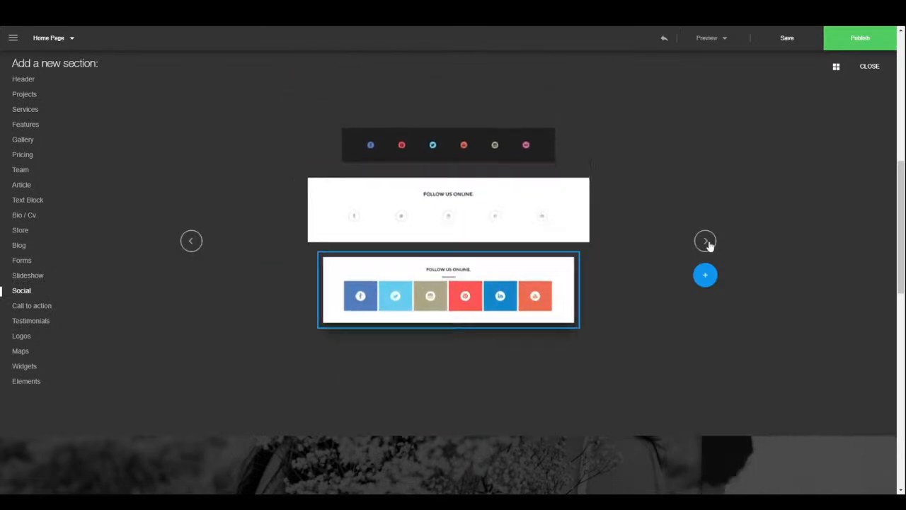
- Browse the Call to action section templates, advancing through six designs
{"action": "left_click", "coordinate": [33, 308]}
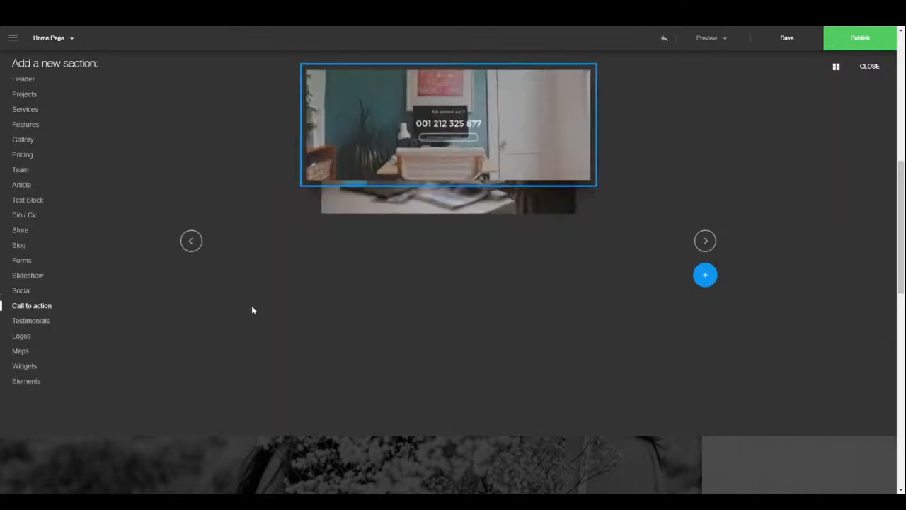
{"action": "left_click", "coordinate": [704, 242]}
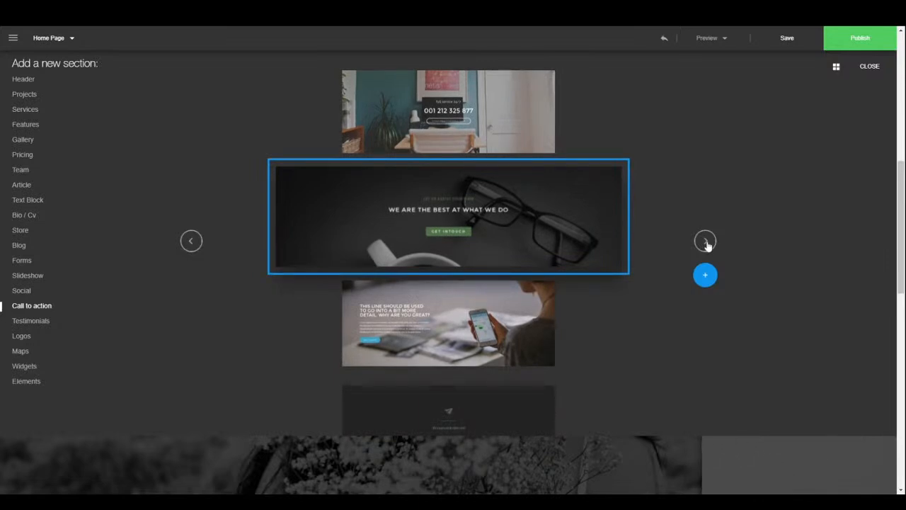
{"action": "left_click", "coordinate": [705, 241]}
{"action": "left_click", "coordinate": [704, 241]}
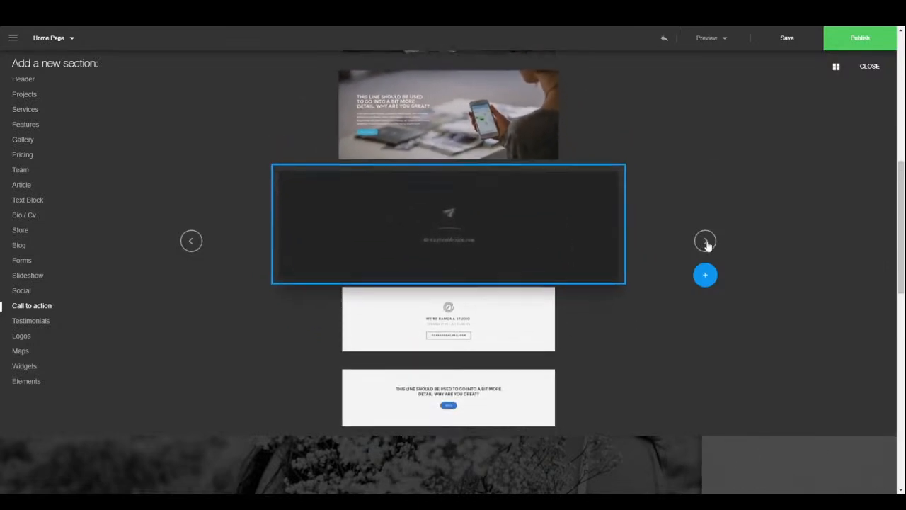
{"action": "left_click", "coordinate": [704, 242]}
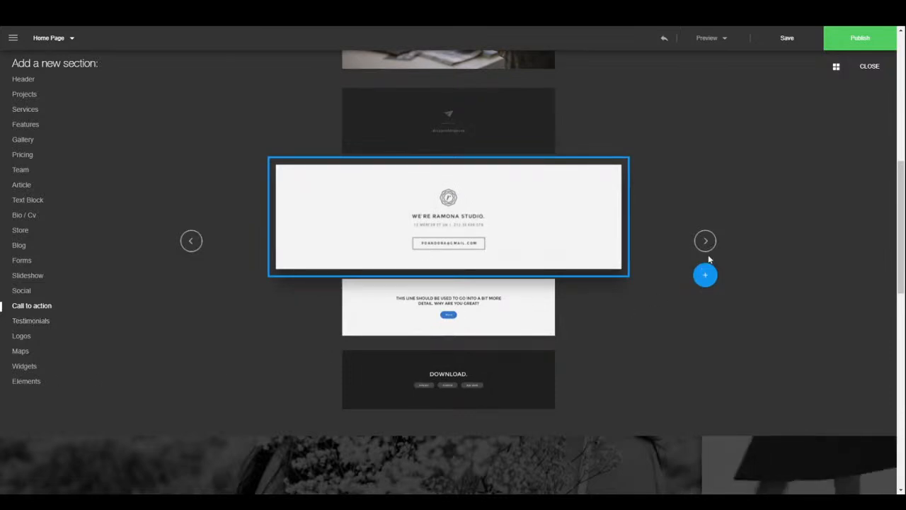
{"action": "left_click", "coordinate": [705, 242]}
{"action": "left_click", "coordinate": [705, 242]}
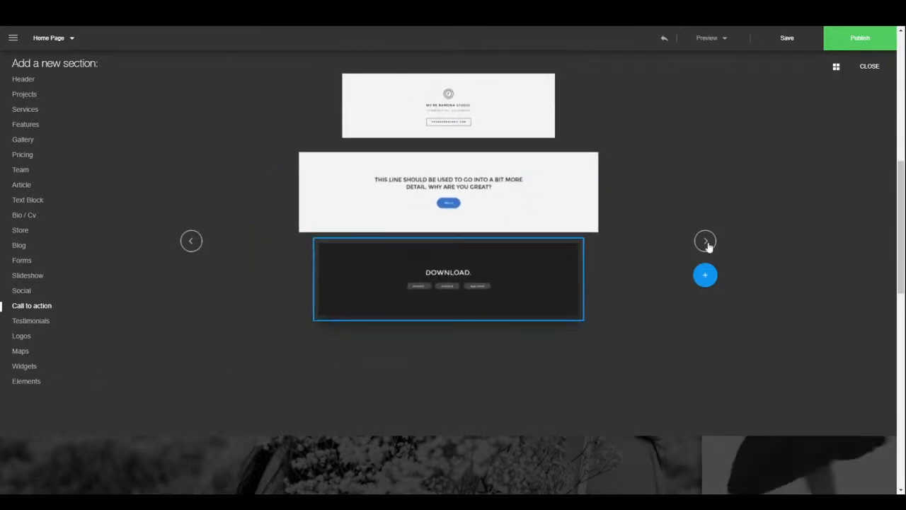
- Page through the Testimonials templates, then switch the library to the Logos category
{"action": "left_click", "coordinate": [32, 321]}
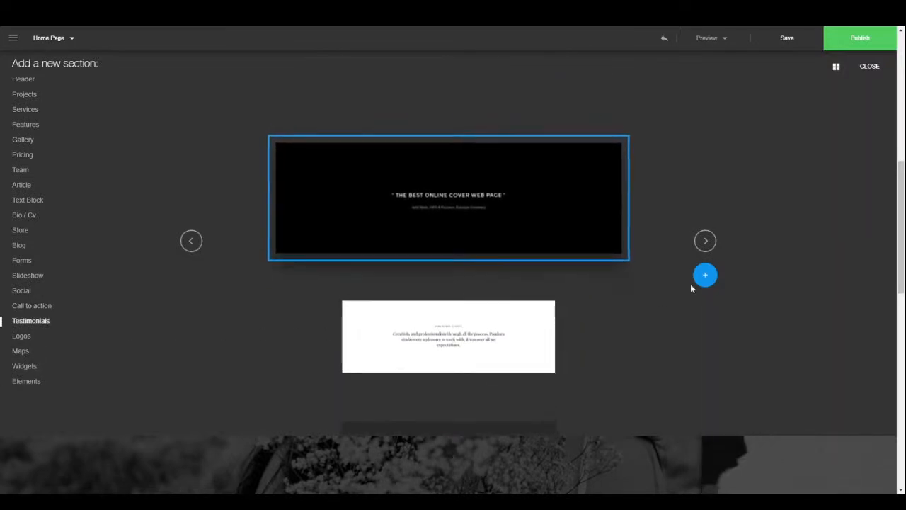
{"action": "left_click", "coordinate": [704, 242]}
{"action": "left_click", "coordinate": [704, 242]}
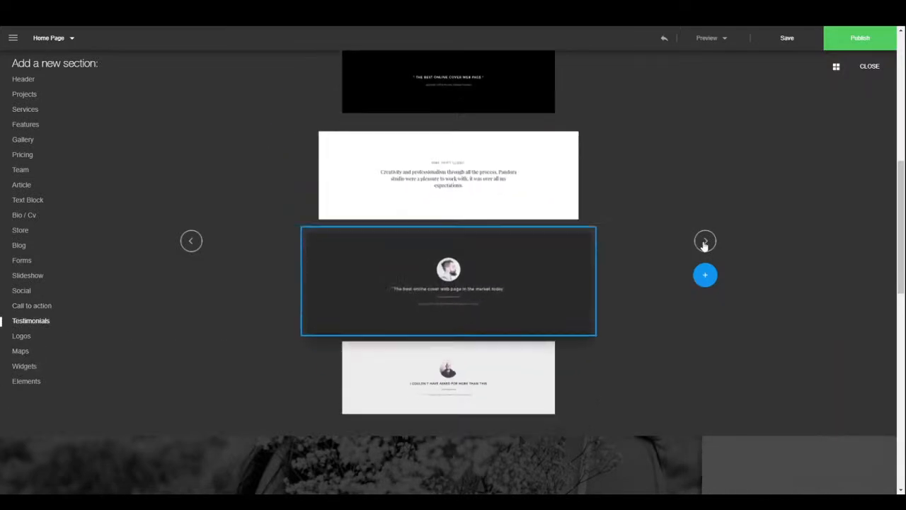
{"action": "left_click", "coordinate": [704, 242]}
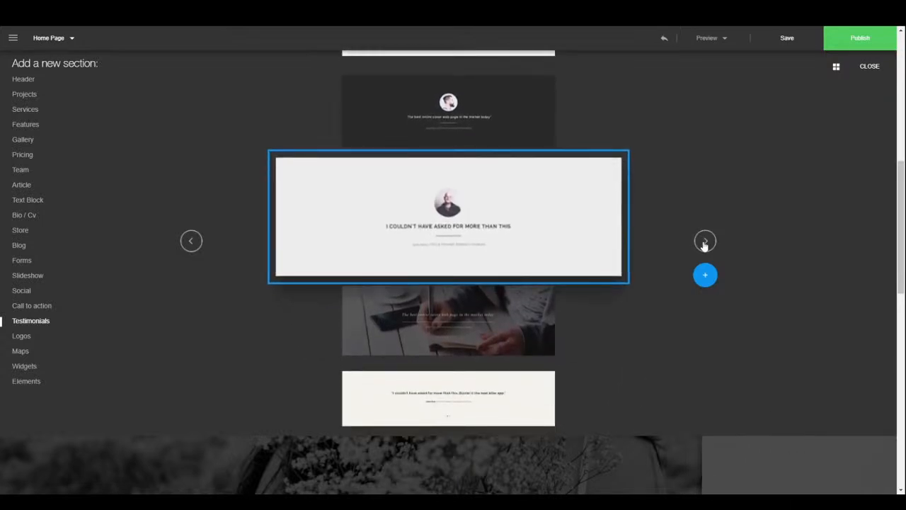
{"action": "left_click", "coordinate": [704, 242]}
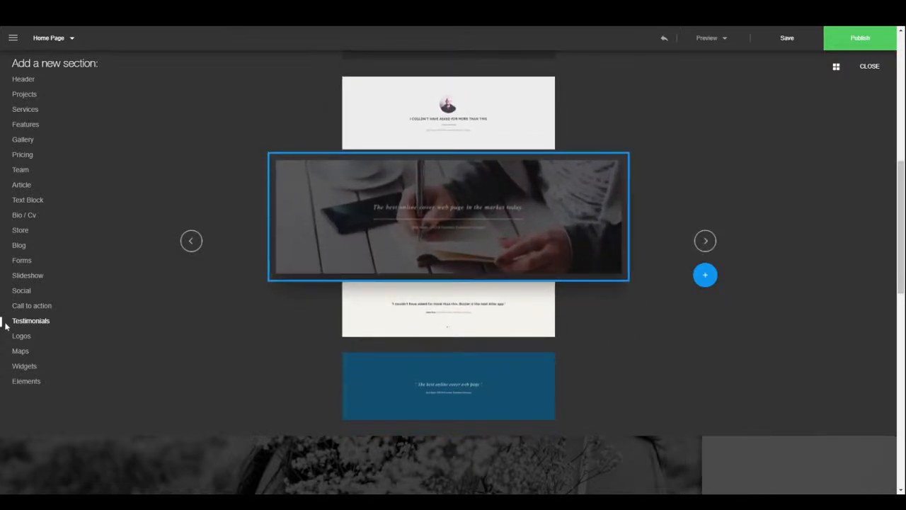
{"action": "left_click", "coordinate": [16, 339]}
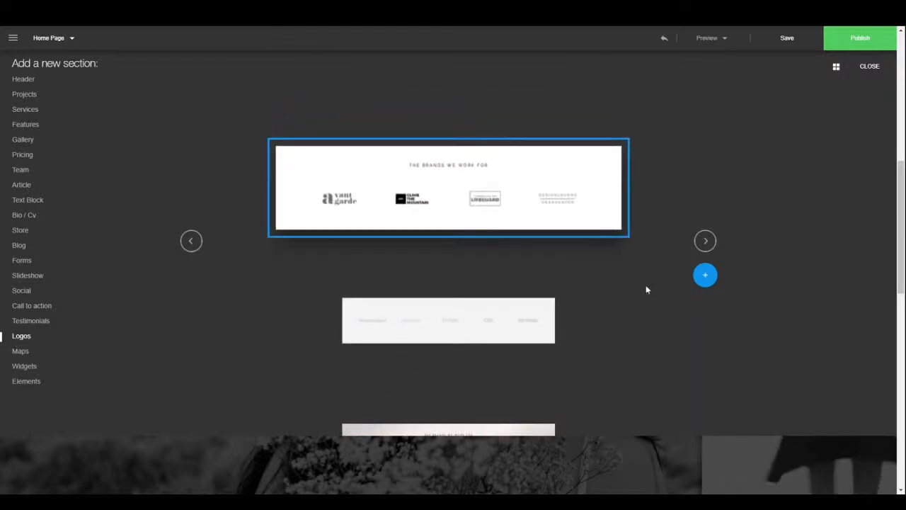
- Page through five of the Logos section designs
{"action": "left_click", "coordinate": [703, 241]}
{"action": "left_click", "coordinate": [703, 241]}
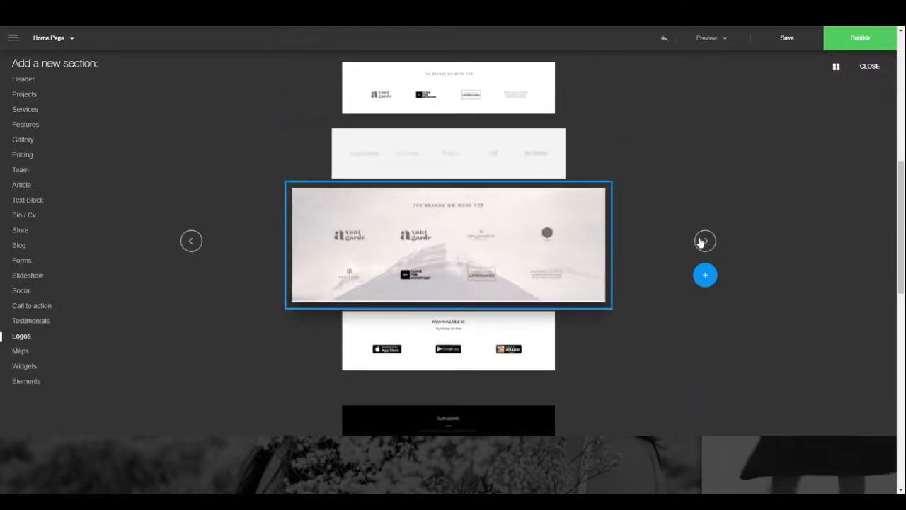
{"action": "left_click", "coordinate": [704, 242]}
{"action": "left_click", "coordinate": [704, 241]}
{"action": "left_click", "coordinate": [704, 241]}
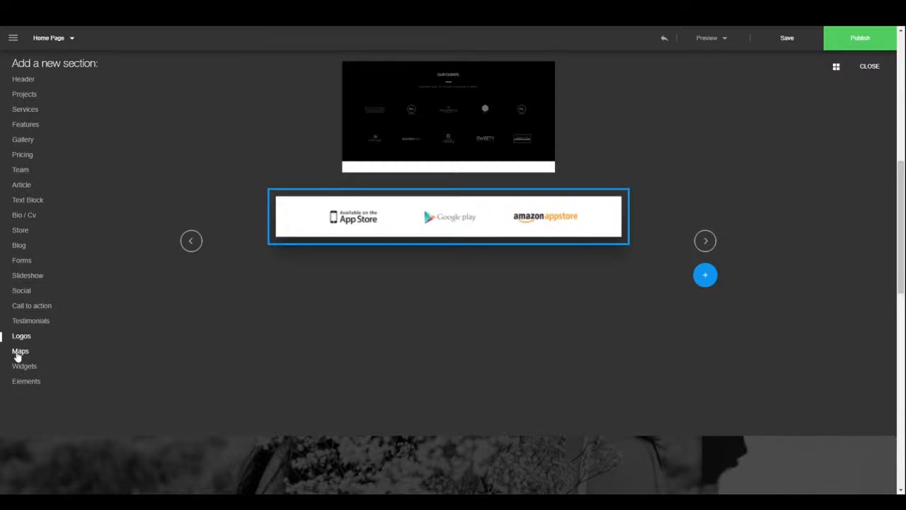
- Show the Maps section templates and browse four of its layouts
{"action": "left_click", "coordinate": [18, 353]}
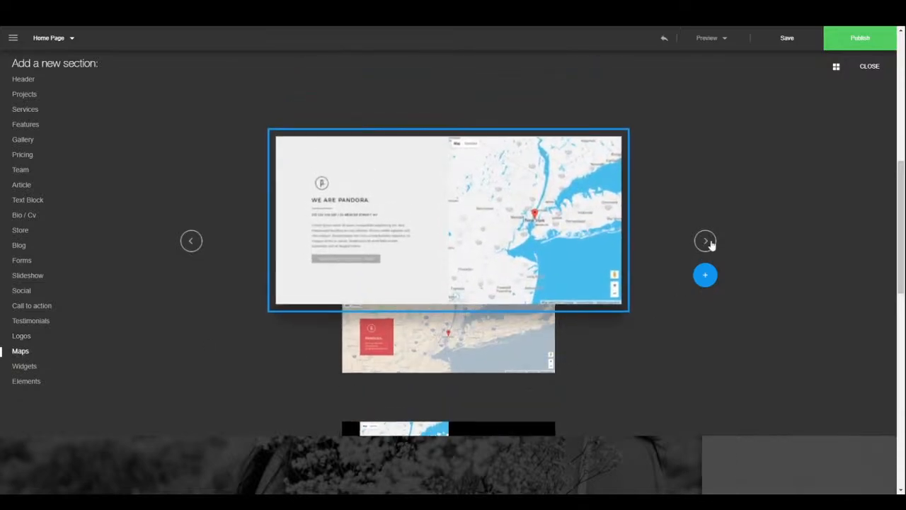
{"action": "left_click", "coordinate": [708, 242]}
{"action": "left_click", "coordinate": [709, 242]}
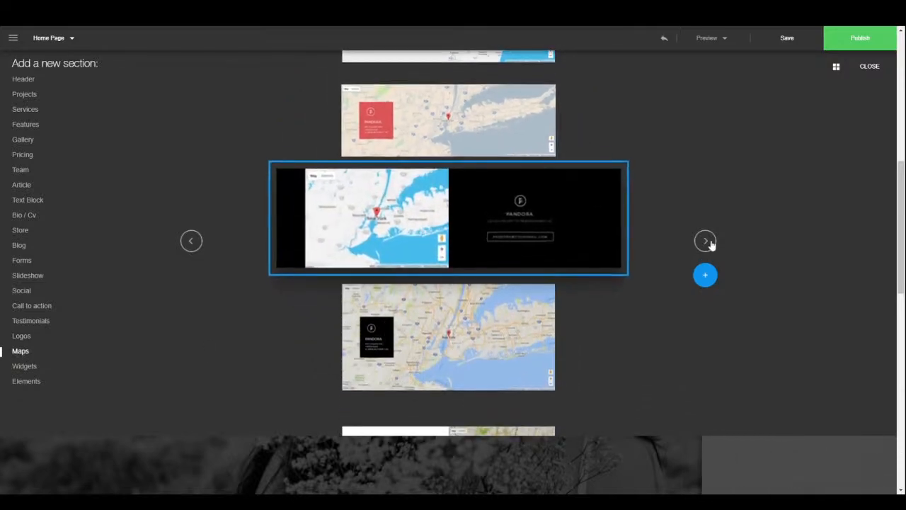
{"action": "left_click", "coordinate": [706, 241]}
{"action": "left_click", "coordinate": [705, 242]}
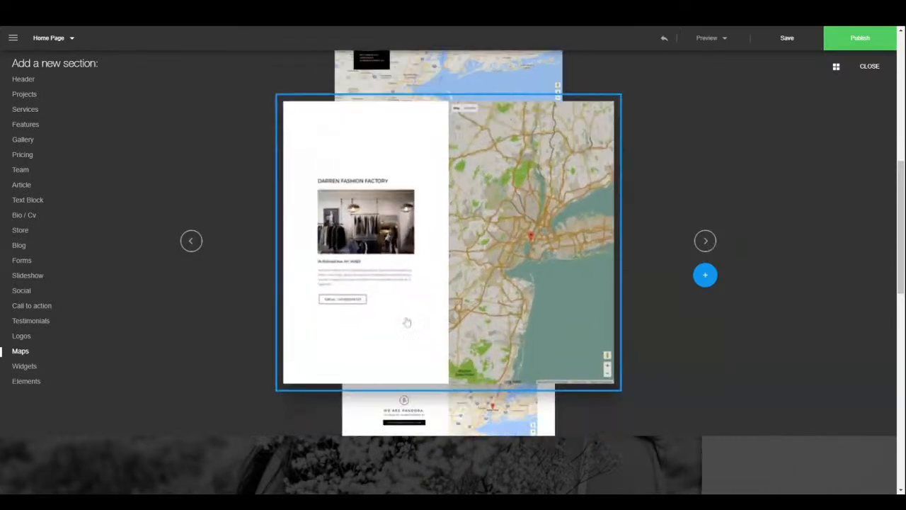
- Browse the Widgets templates through Open House to the Rihanna music widget, then return to Maps
{"action": "left_click", "coordinate": [36, 370]}
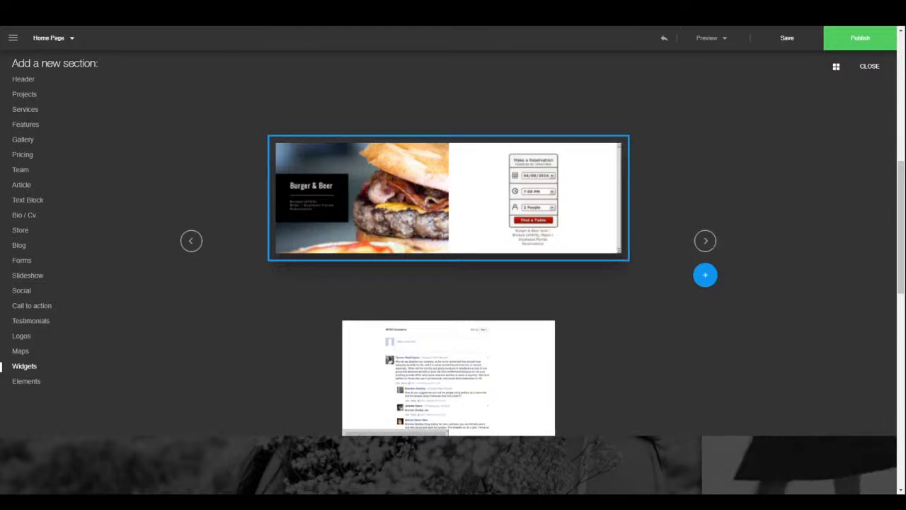
{"action": "left_click", "coordinate": [714, 242]}
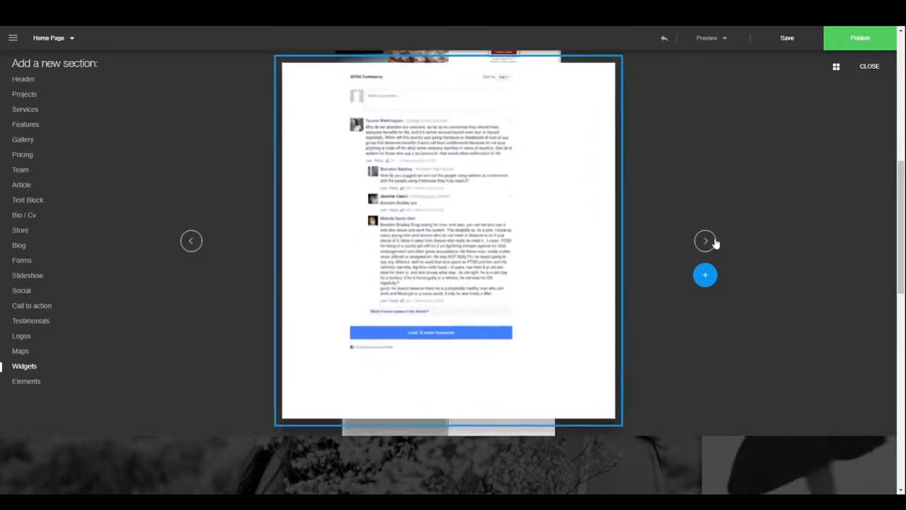
{"action": "left_click", "coordinate": [714, 242]}
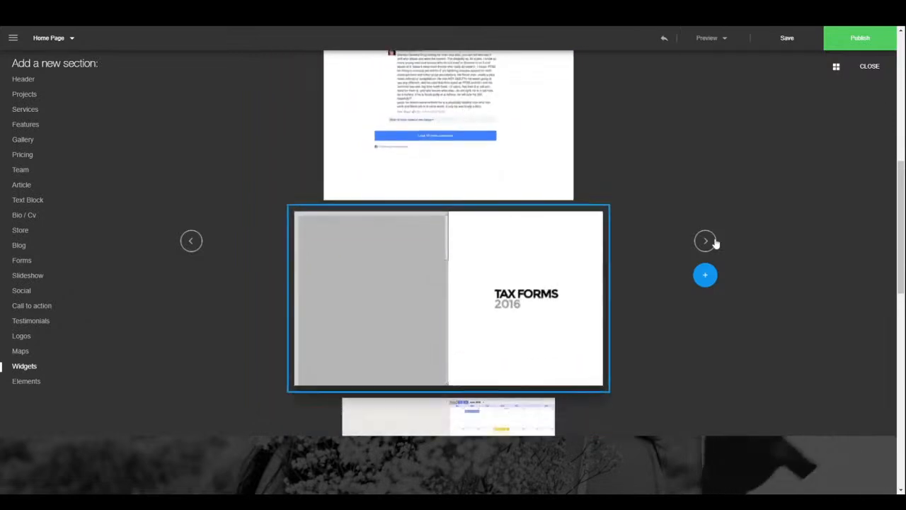
{"action": "left_click", "coordinate": [713, 242]}
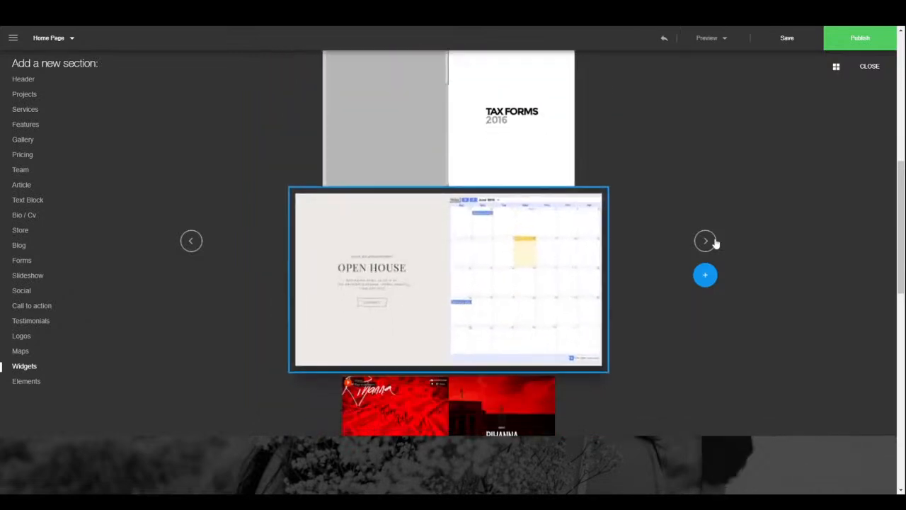
{"action": "left_click", "coordinate": [713, 242]}
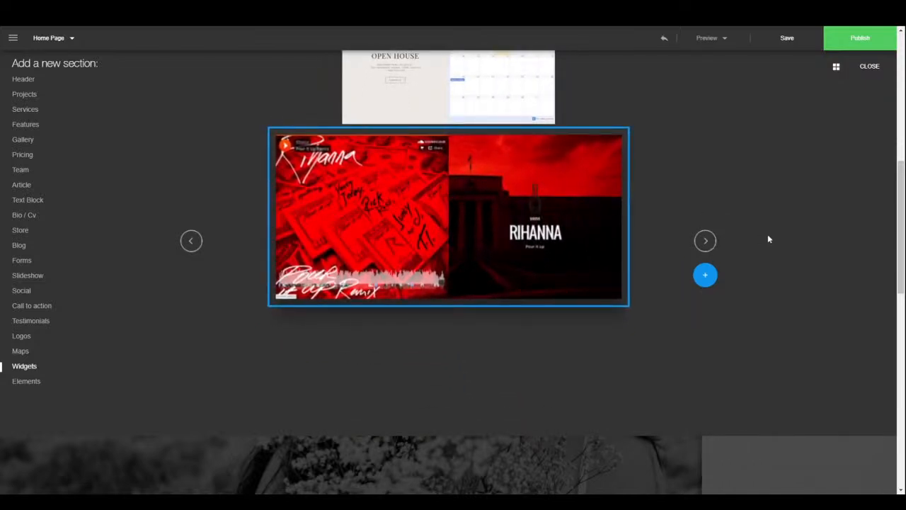
{"action": "left_click", "coordinate": [189, 241]}
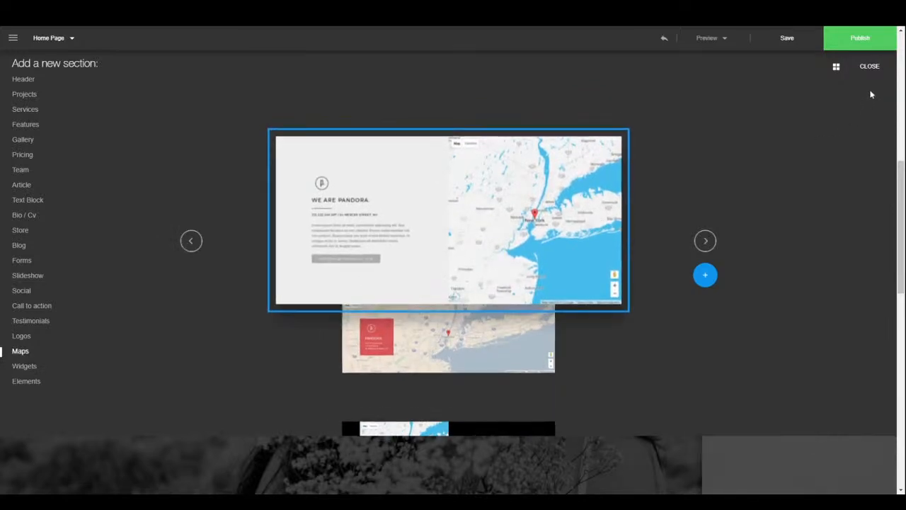
- Close the section library, return to the top of the salon page, and publish it
{"action": "left_click", "coordinate": [869, 67]}
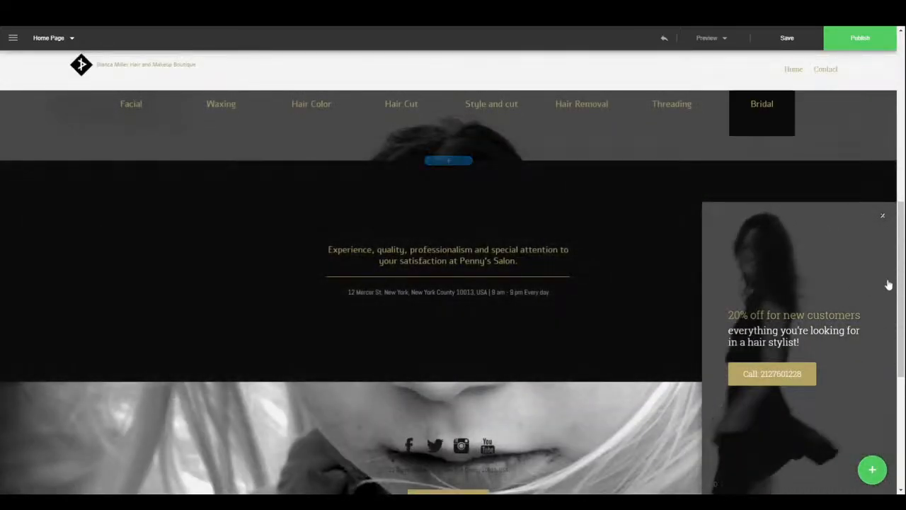
{"action": "left_click_drag", "start_coordinate": [901, 283], "coordinate": [883, 31]}
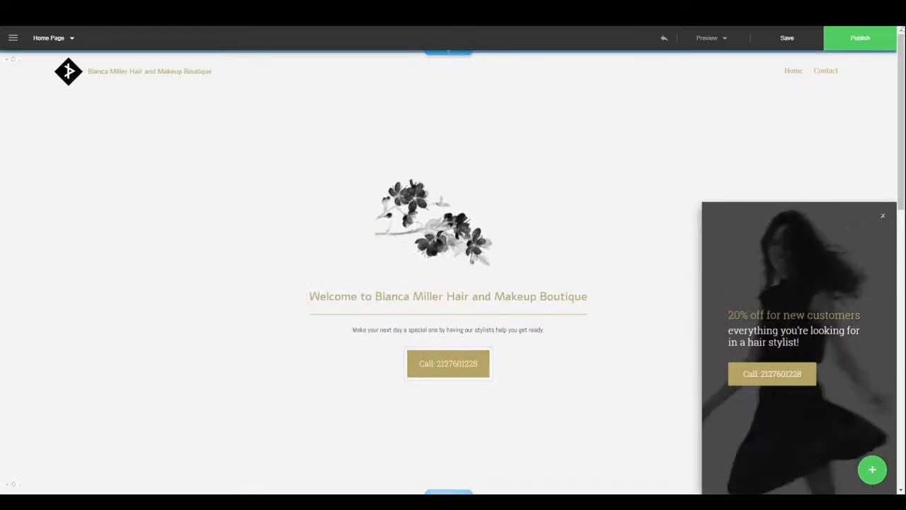
{"action": "left_click", "coordinate": [880, 43]}
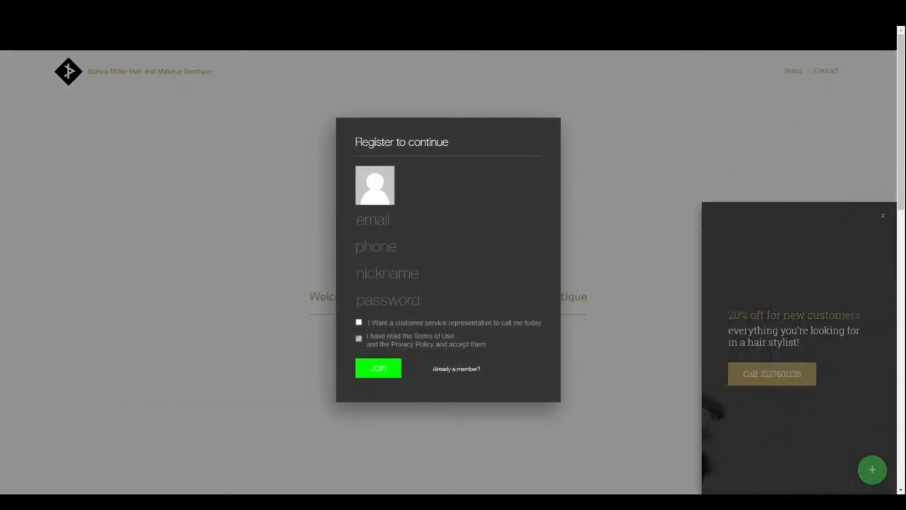
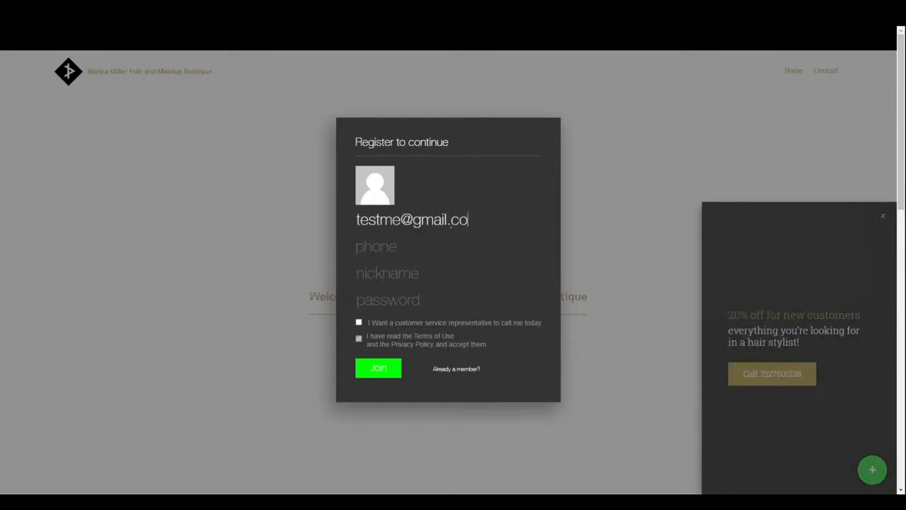
- Fill in the registration email, phone number with country code, nickname and password, then Join
{"action": "type", "text": ","}
{"action": "key", "text": "BackSpace"}
{"action": "type", "text": "m"}
{"action": "left_click", "coordinate": [411, 246]}
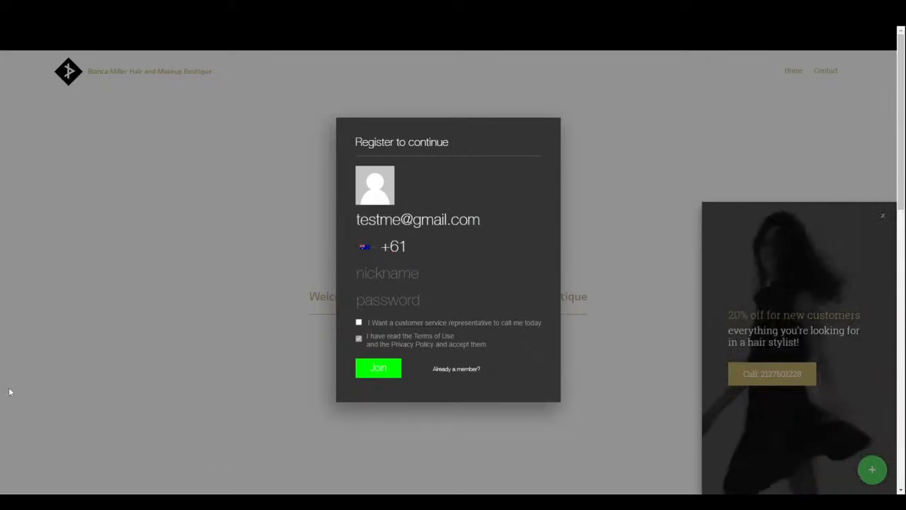
{"action": "left_click", "coordinate": [376, 251]}
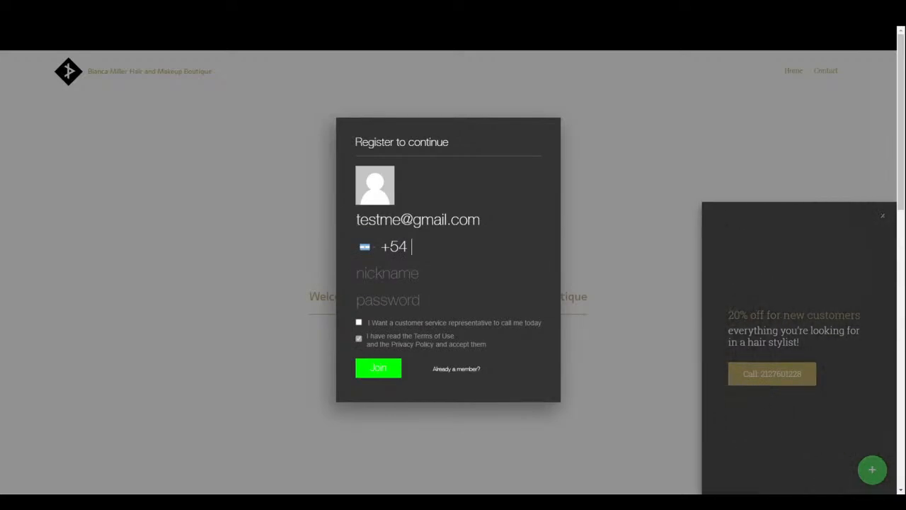
{"action": "type", "text": "000000"}
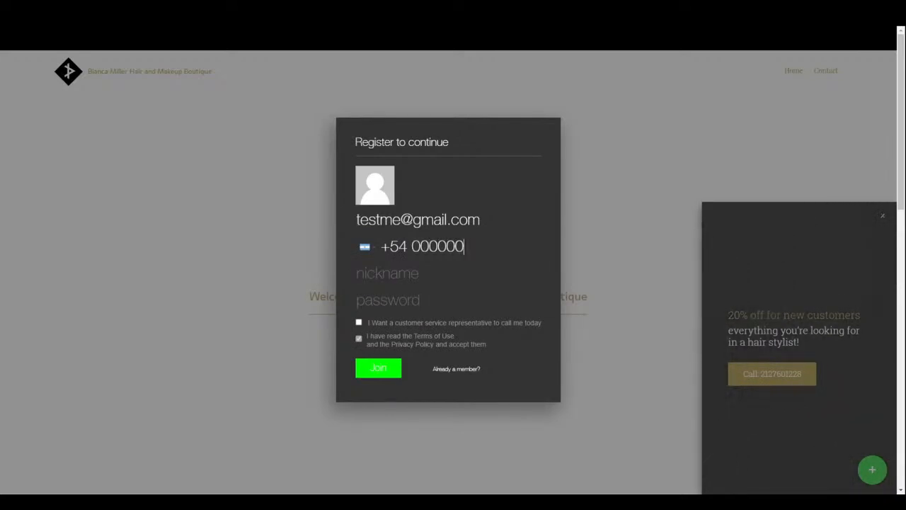
{"action": "type", "text": "0"}
{"action": "left_click", "coordinate": [356, 274]}
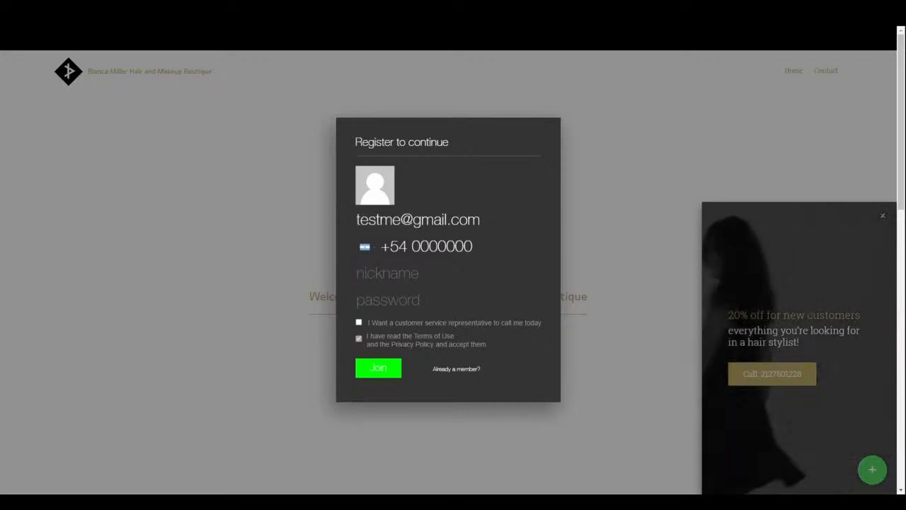
{"action": "type", "text": "estme"}
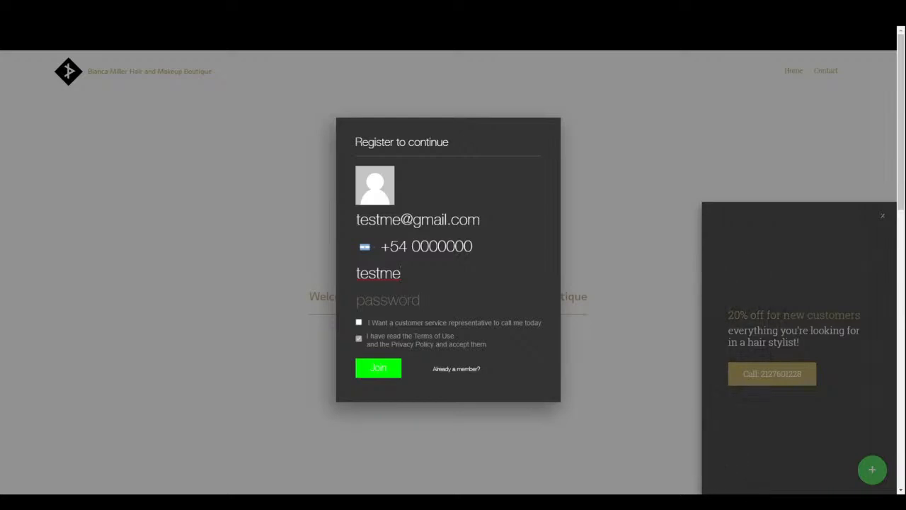
{"action": "type", "text": "1123456"}
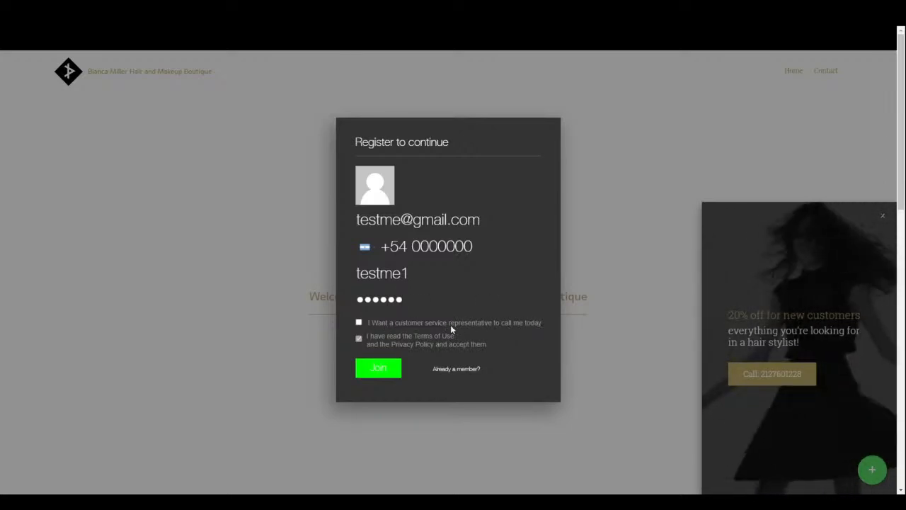
{"action": "left_click", "coordinate": [379, 369]}
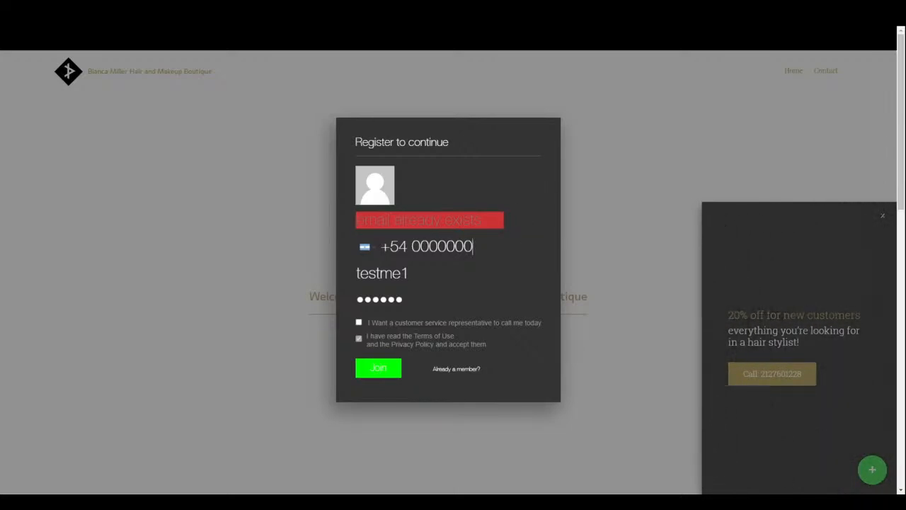
- After the email-exists error, enter a different email address and Join again
{"action": "type", "text": "tes"}
{"action": "key", "text": "BackSpace"}
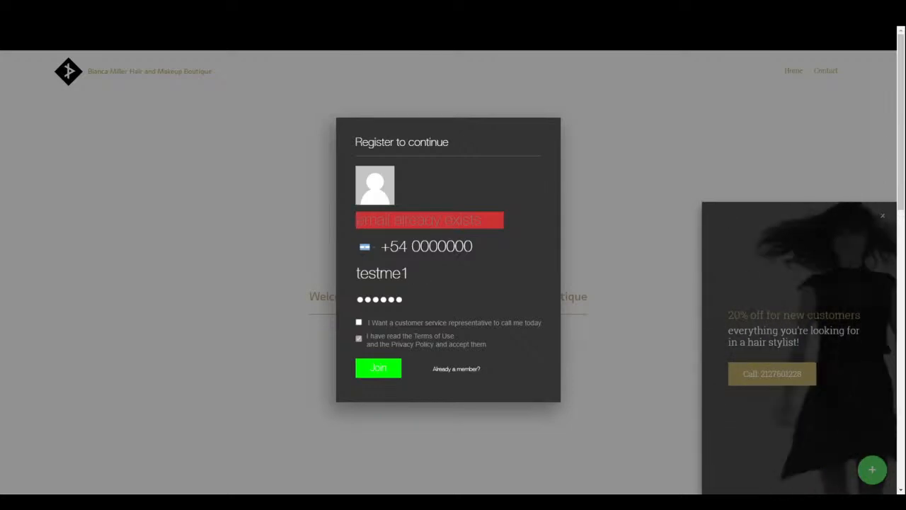
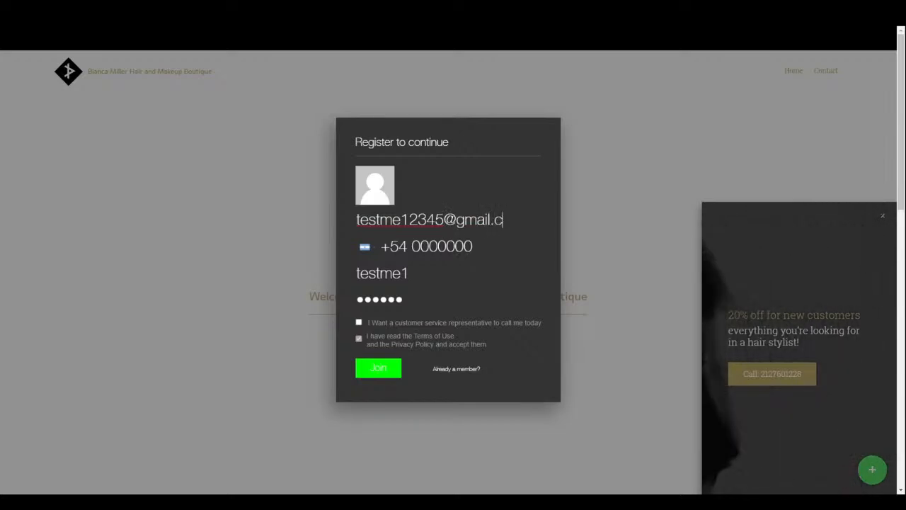
{"action": "left_click", "coordinate": [397, 376]}
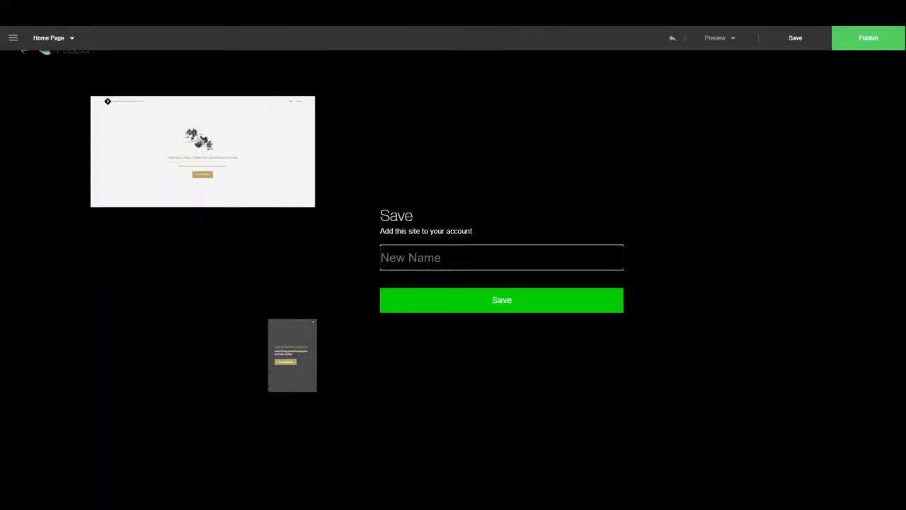
- Save the salon site to the account under the new name 'testing'
{"action": "type", "text": "testing"}
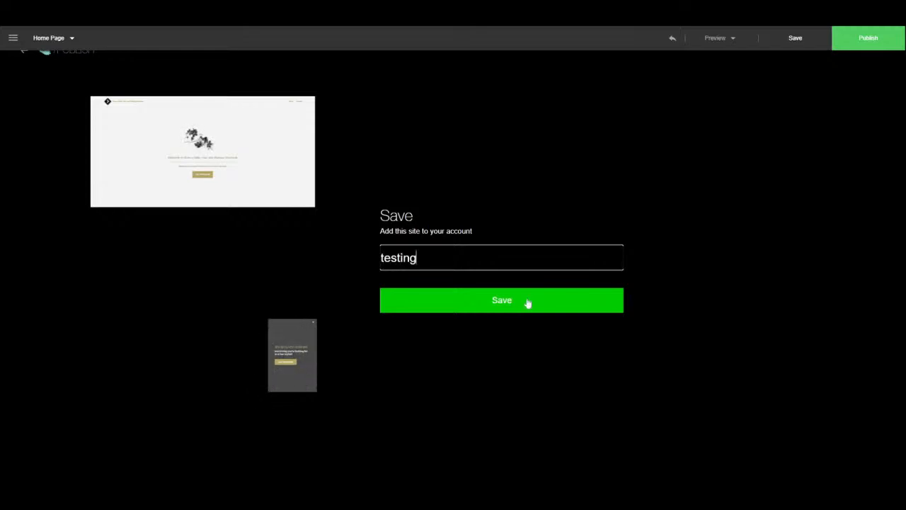
{"action": "left_click", "coordinate": [544, 304]}
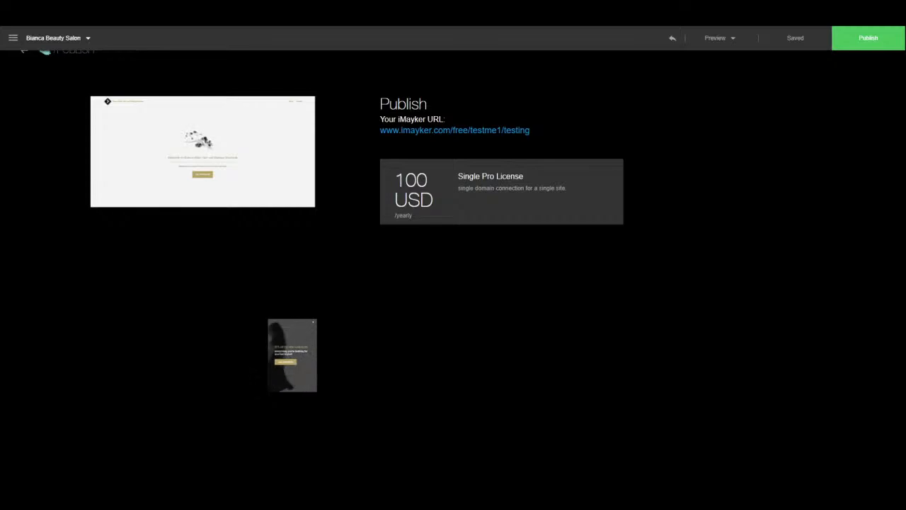
- Select the 100 USD Single Pro License, open coupon entry, then cancel the purchase
{"action": "left_click", "coordinate": [488, 196]}
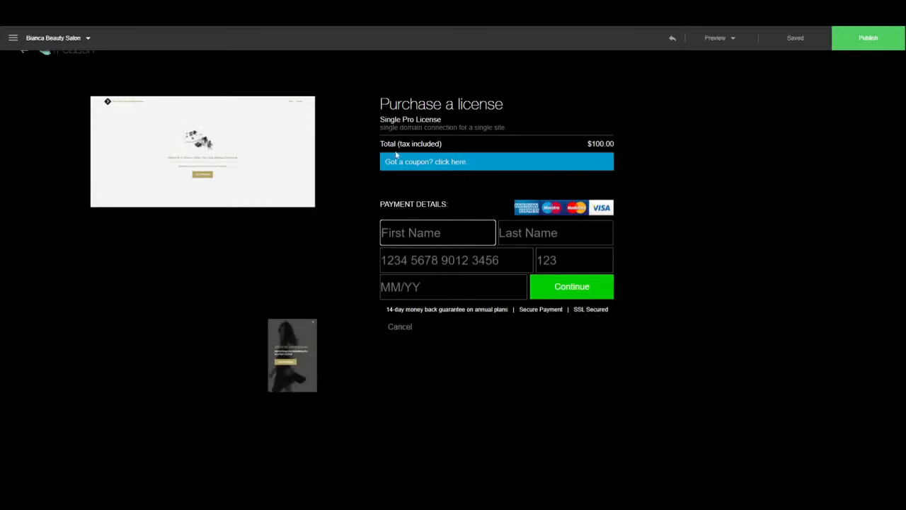
{"action": "left_click", "coordinate": [439, 170]}
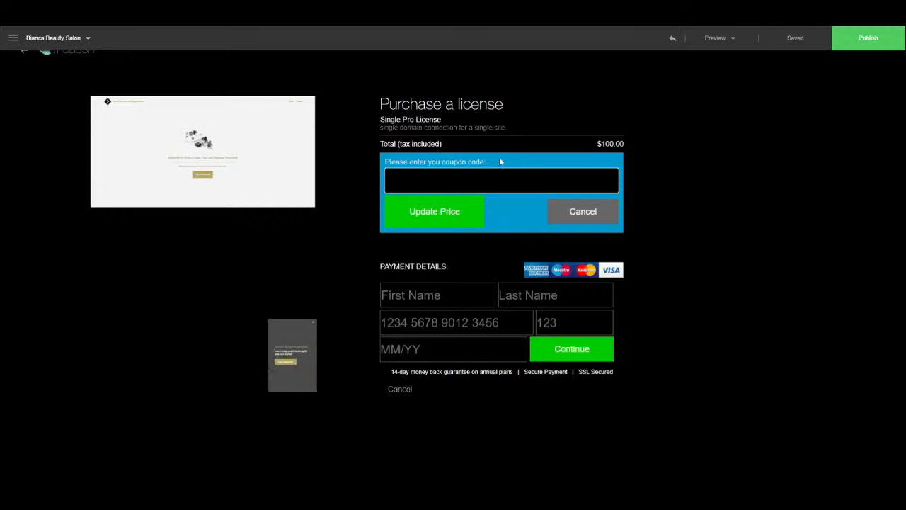
{"action": "left_click", "coordinate": [397, 388]}
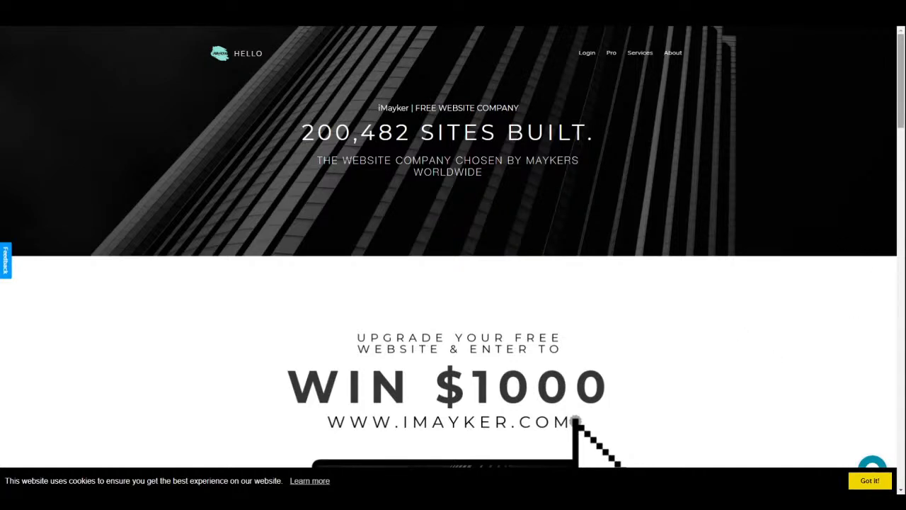
- Scroll through the iMayker Hello landing page, then choose LET'S GET STARTED!
{"action": "scroll", "coordinate": [900, 82], "scroll_direction": "down", "scroll_amount": 2}
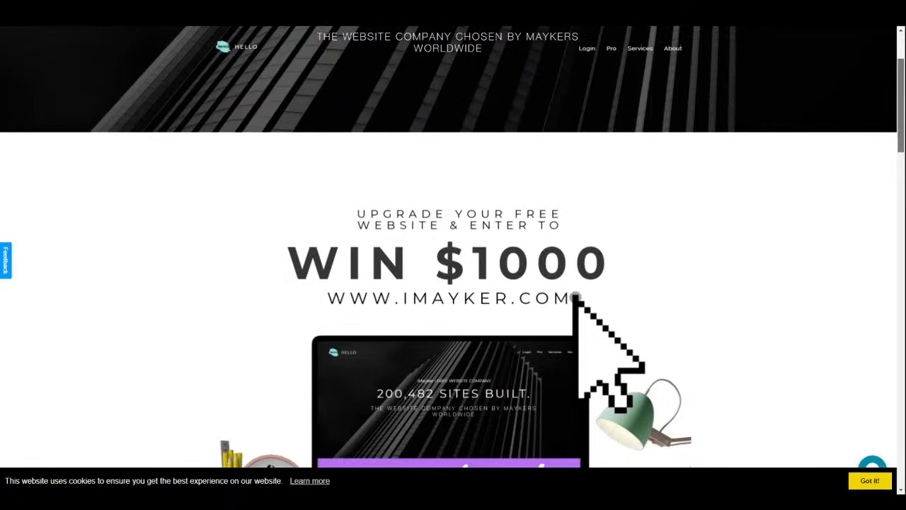
{"action": "scroll", "coordinate": [901, 81], "scroll_direction": "down", "scroll_amount": 3}
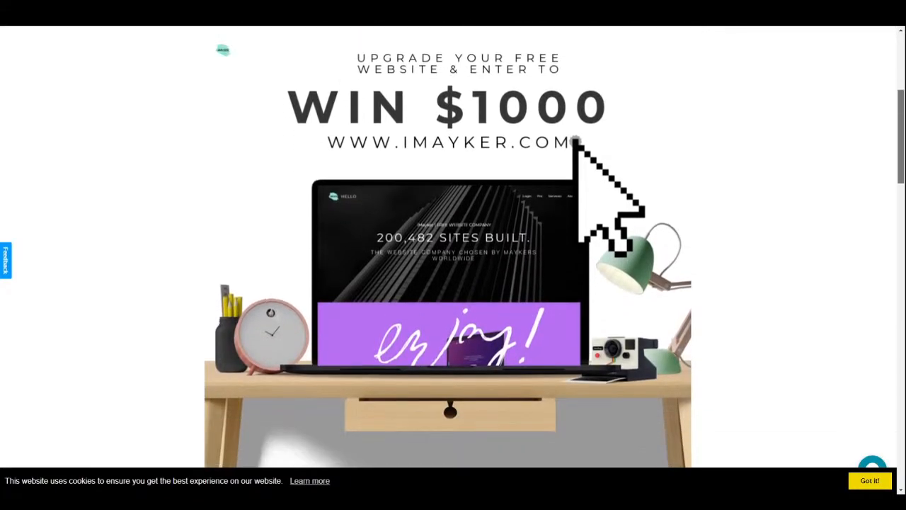
{"action": "scroll", "coordinate": [901, 142], "scroll_direction": "down", "scroll_amount": 5}
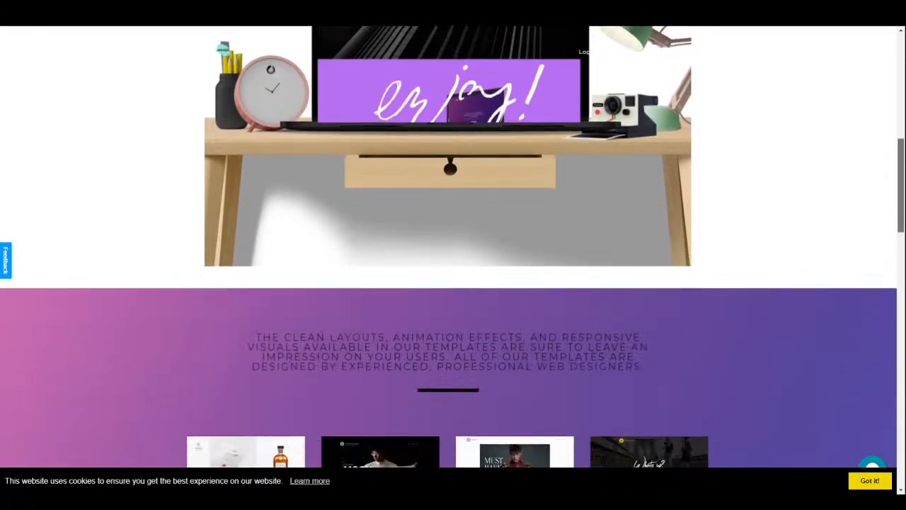
{"action": "scroll", "coordinate": [453, 248], "scroll_direction": "down", "scroll_amount": 4}
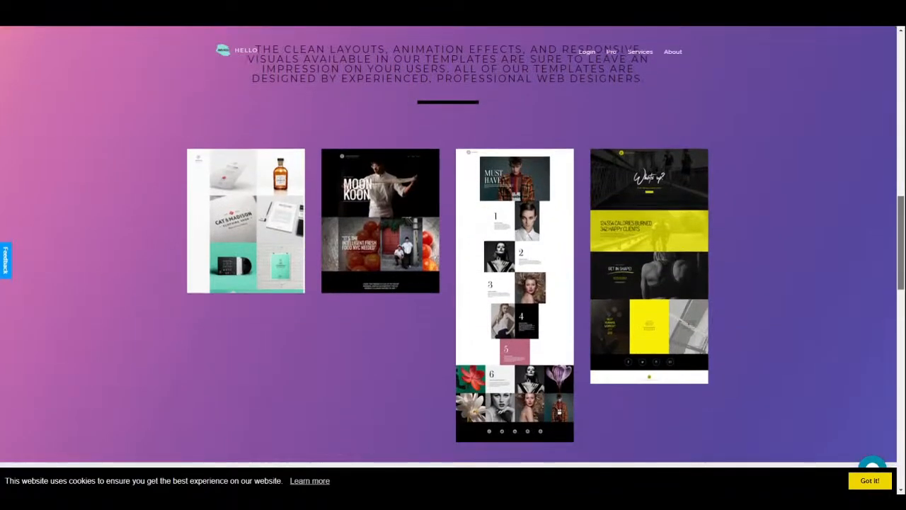
{"action": "scroll", "coordinate": [452, 247], "scroll_direction": "down", "scroll_amount": 3}
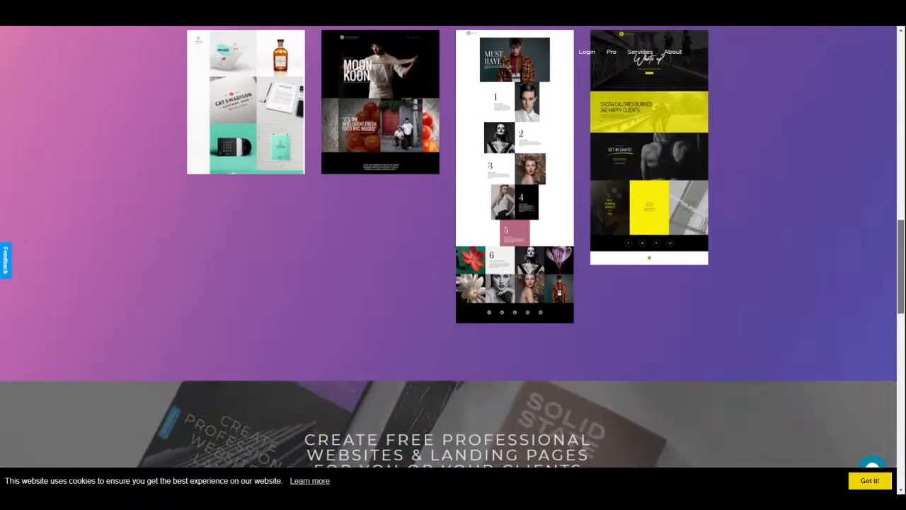
{"action": "scroll", "coordinate": [453, 247], "scroll_direction": "down", "scroll_amount": 2}
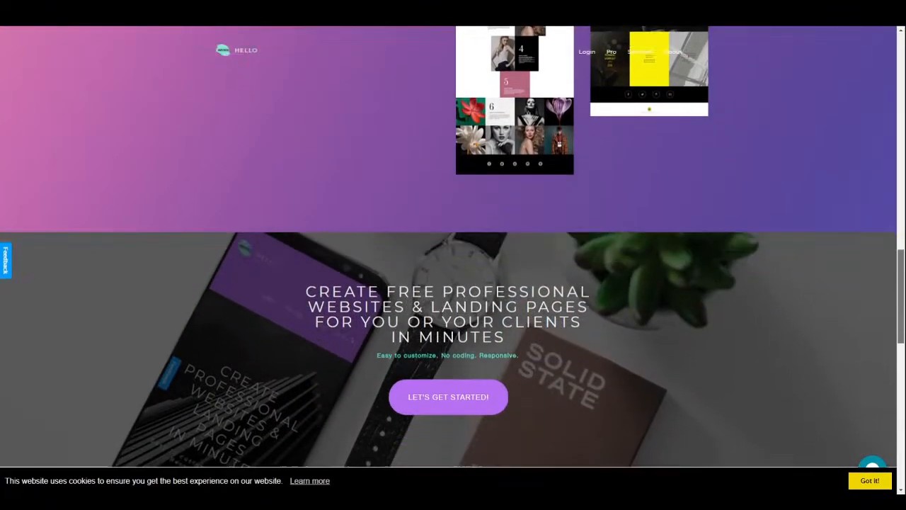
{"action": "scroll", "coordinate": [453, 247], "scroll_direction": "down", "scroll_amount": 3}
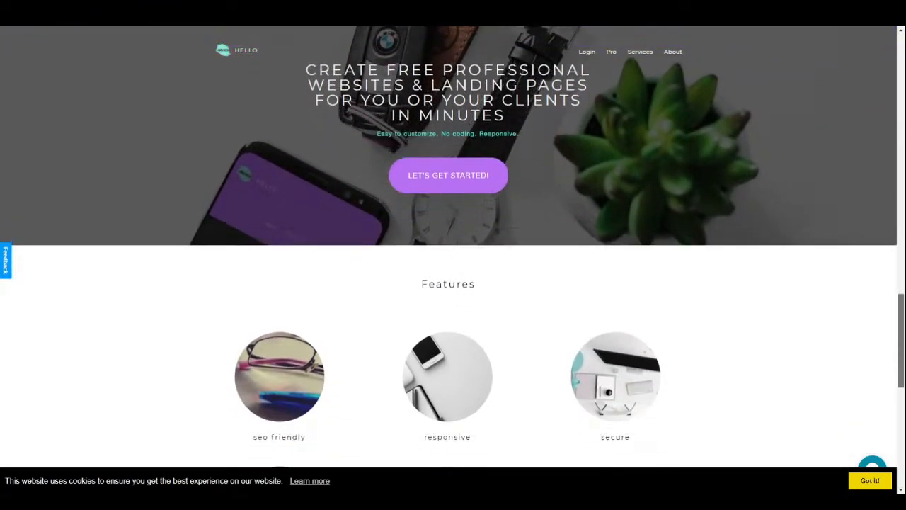
{"action": "scroll", "coordinate": [453, 248], "scroll_direction": "down", "scroll_amount": 2}
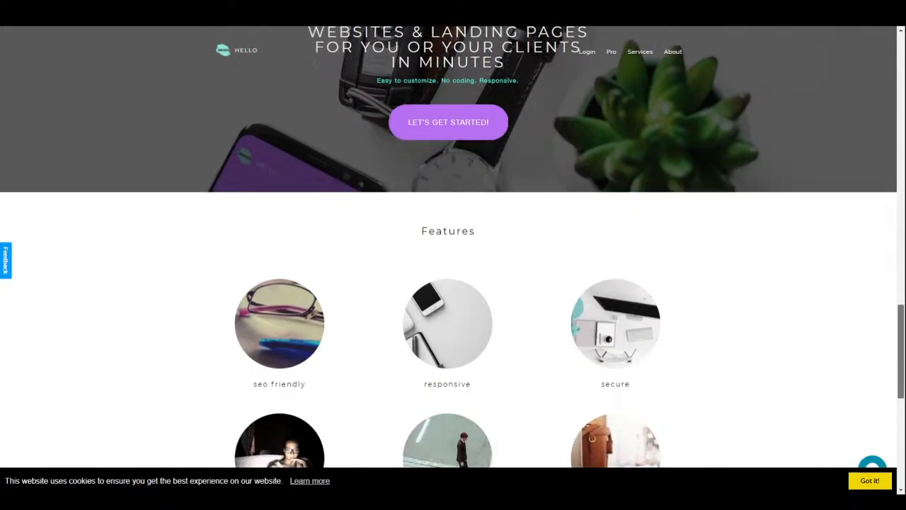
{"action": "scroll", "coordinate": [453, 248], "scroll_direction": "down", "scroll_amount": 3}
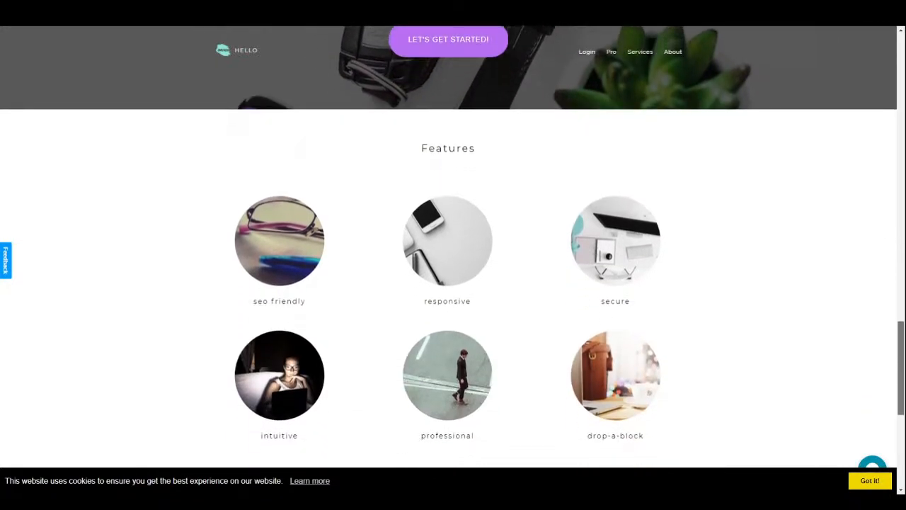
{"action": "scroll", "coordinate": [223, 49], "scroll_direction": "down", "scroll_amount": 2}
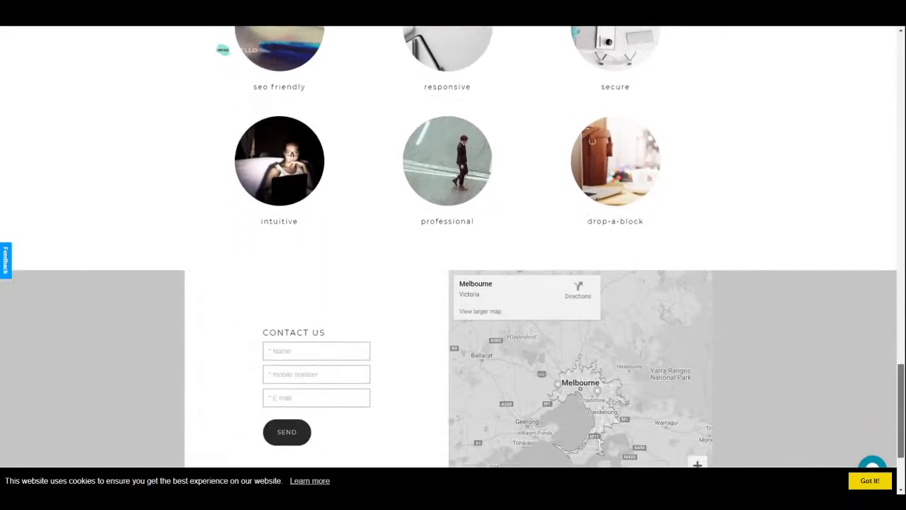
{"action": "scroll", "coordinate": [223, 49], "scroll_direction": "down", "scroll_amount": 1}
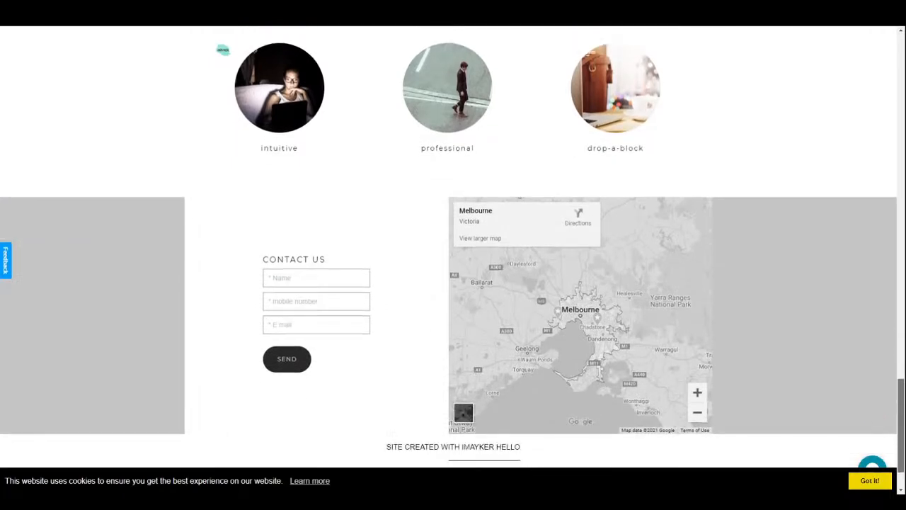
{"action": "scroll", "coordinate": [223, 49], "scroll_direction": "down", "scroll_amount": 1}
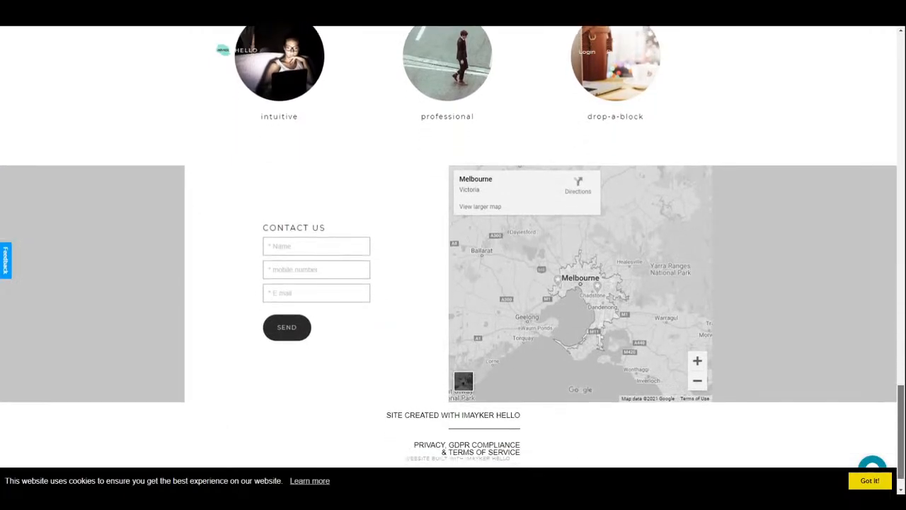
{"action": "scroll", "coordinate": [453, 255], "scroll_direction": "down", "scroll_amount": 1}
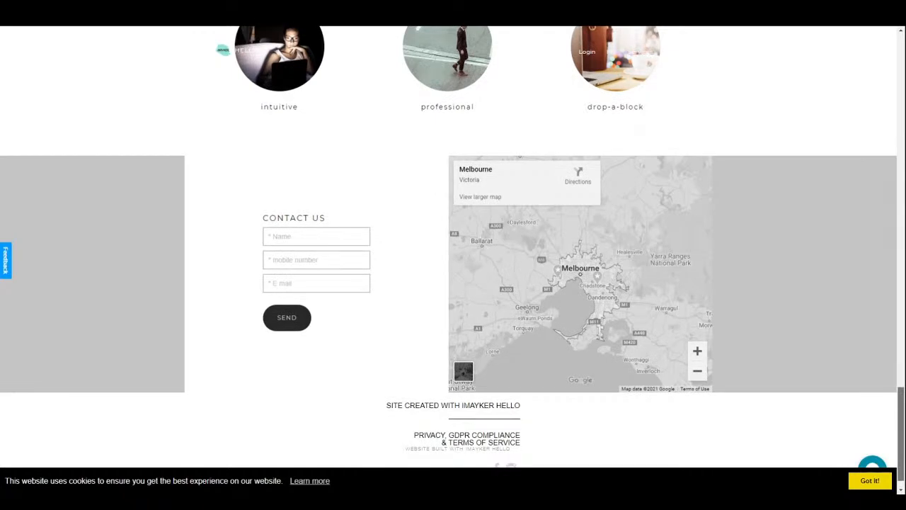
{"action": "scroll", "coordinate": [223, 49], "scroll_direction": "down", "scroll_amount": 1}
{"action": "scroll", "coordinate": [452, 255], "scroll_direction": "up", "scroll_amount": 6}
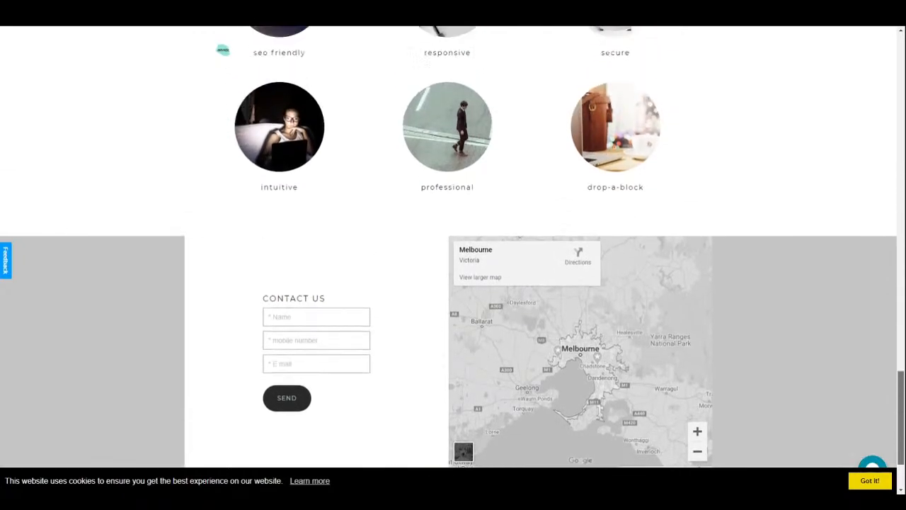
{"action": "scroll", "coordinate": [453, 255], "scroll_direction": "up", "scroll_amount": 2}
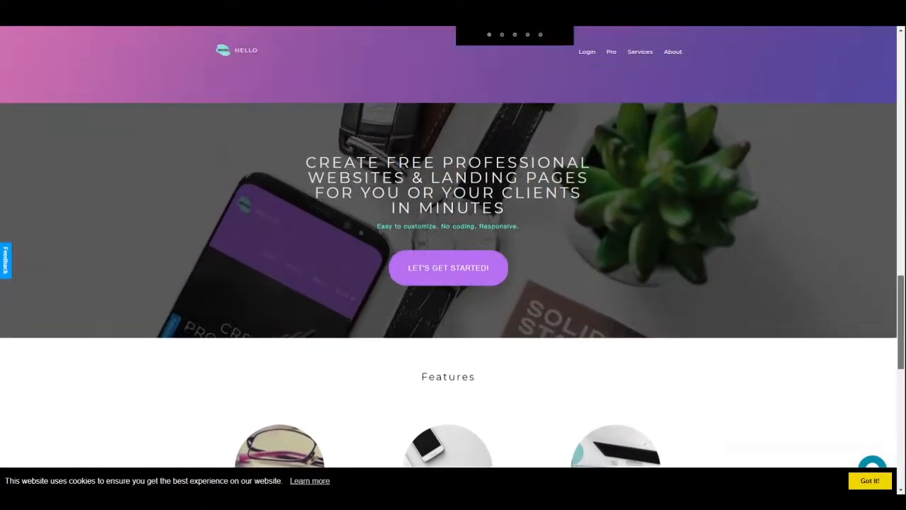
{"action": "left_click", "coordinate": [446, 283]}
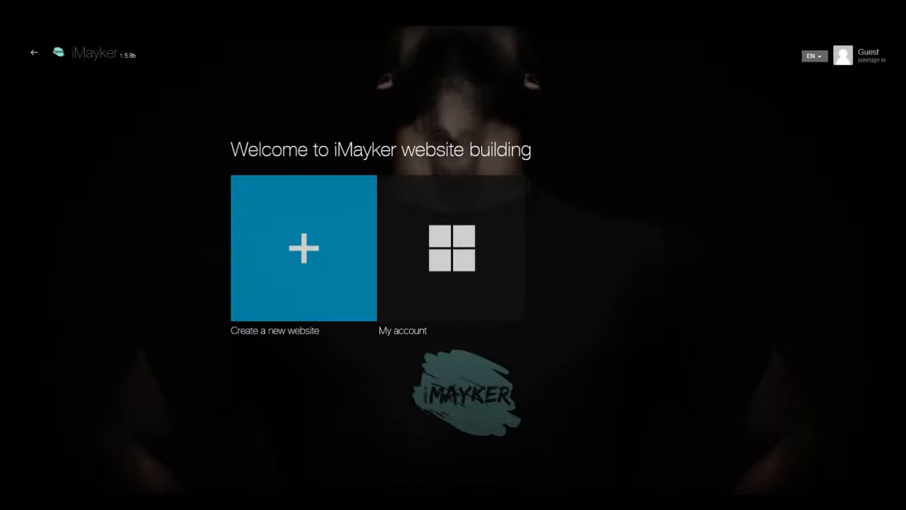
- Start a new website, preview the Black Portfolio template, then return to the gallery
{"action": "left_click", "coordinate": [313, 276]}
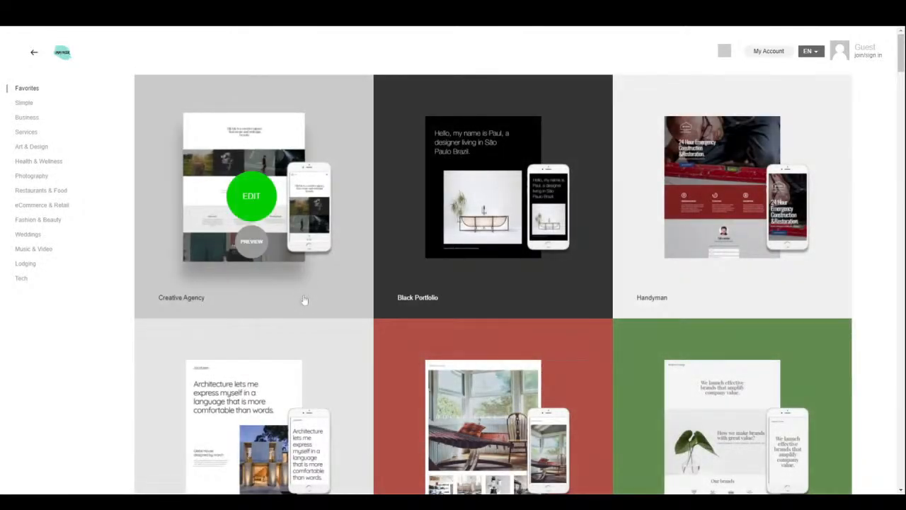
{"action": "mouse_move", "coordinate": [255, 345]}
{"action": "scroll", "coordinate": [346, 377], "scroll_direction": "down", "scroll_amount": 5}
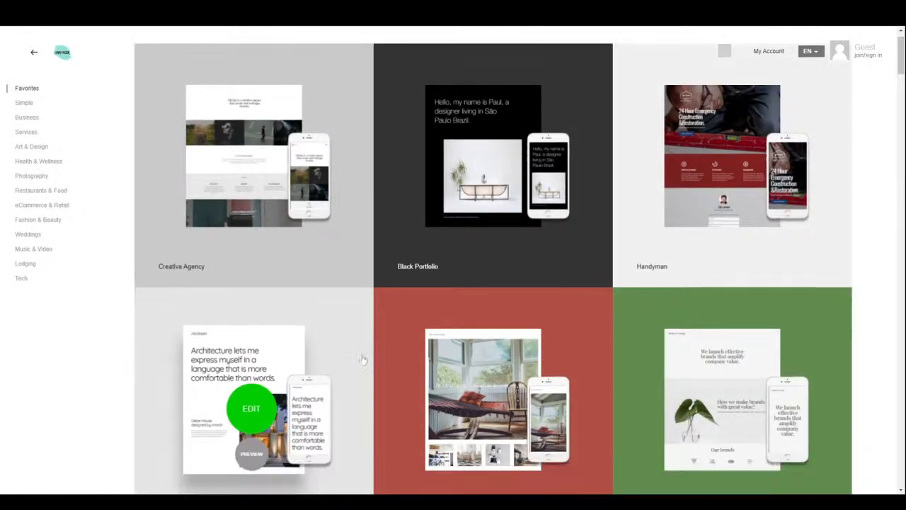
{"action": "scroll", "coordinate": [364, 344], "scroll_direction": "down", "scroll_amount": 5}
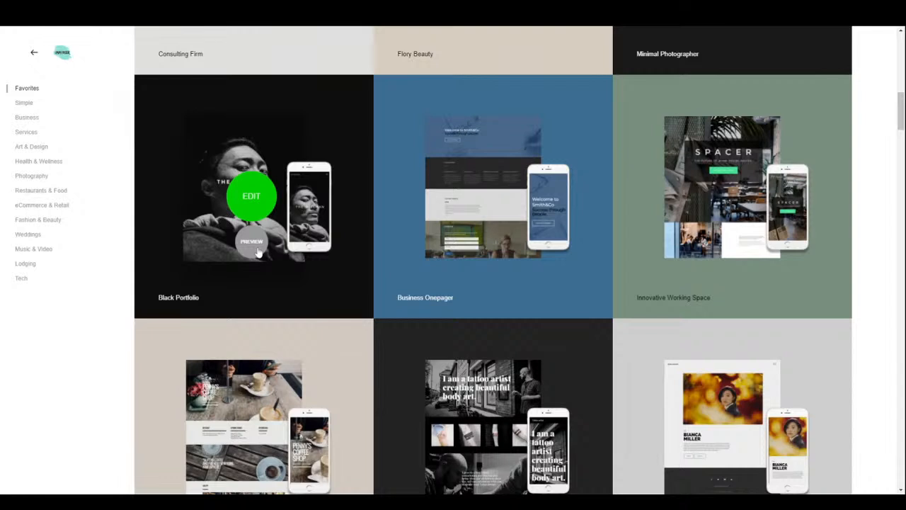
{"action": "left_click", "coordinate": [257, 250]}
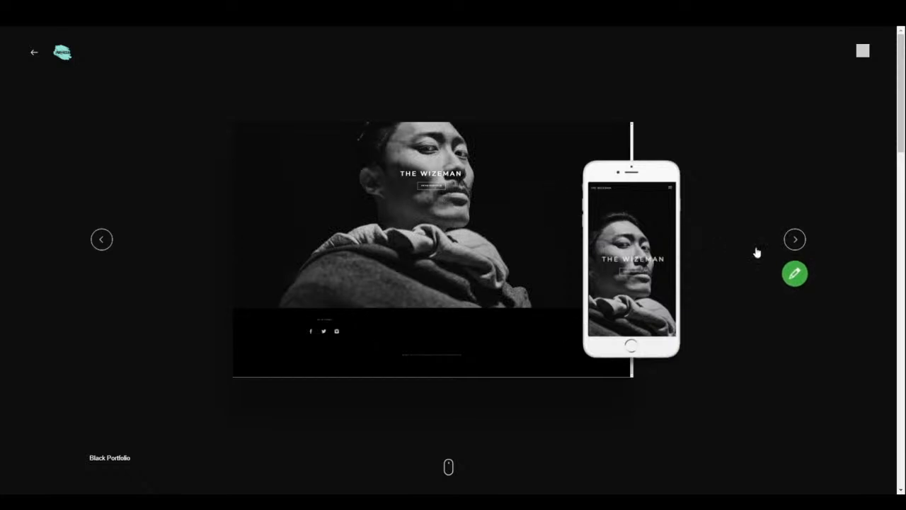
{"action": "left_click", "coordinate": [862, 52]}
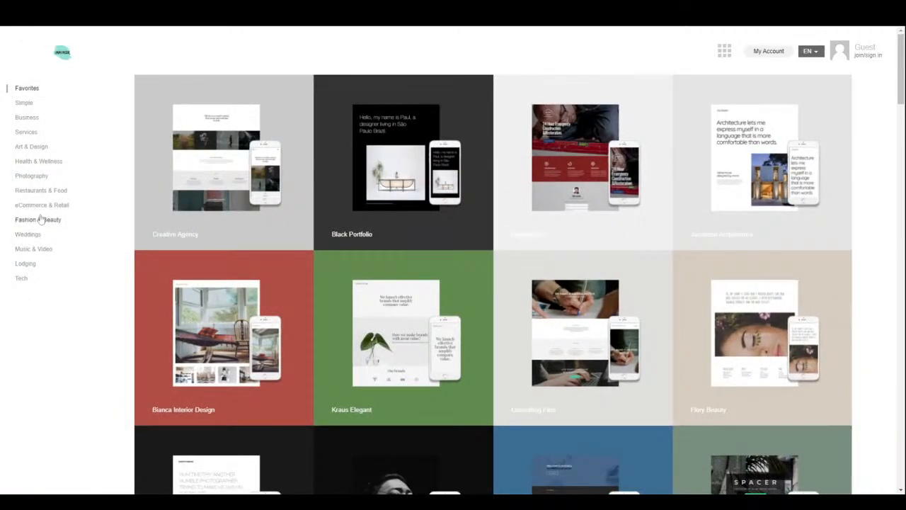
- Filter the gallery to Fashion & Beauty and open the Bianca Beauty Salon template for editing
{"action": "left_click", "coordinate": [37, 221]}
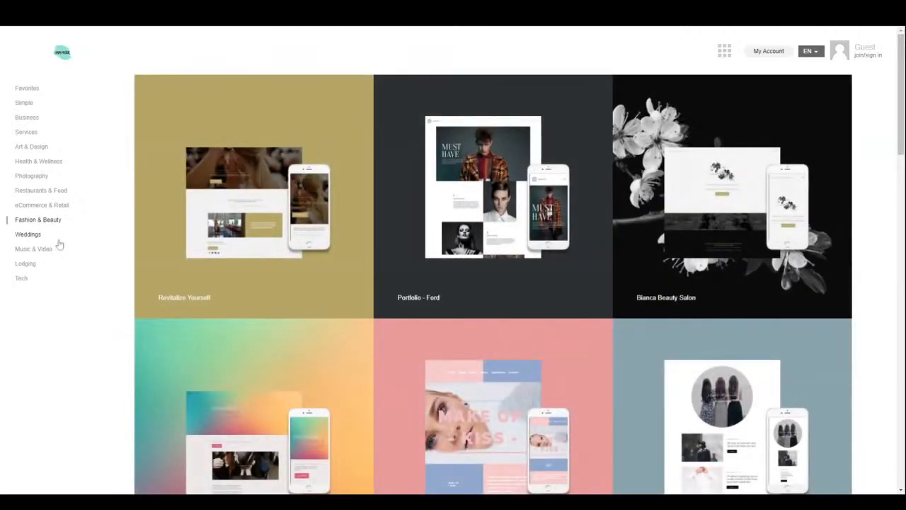
{"action": "mouse_move", "coordinate": [162, 261]}
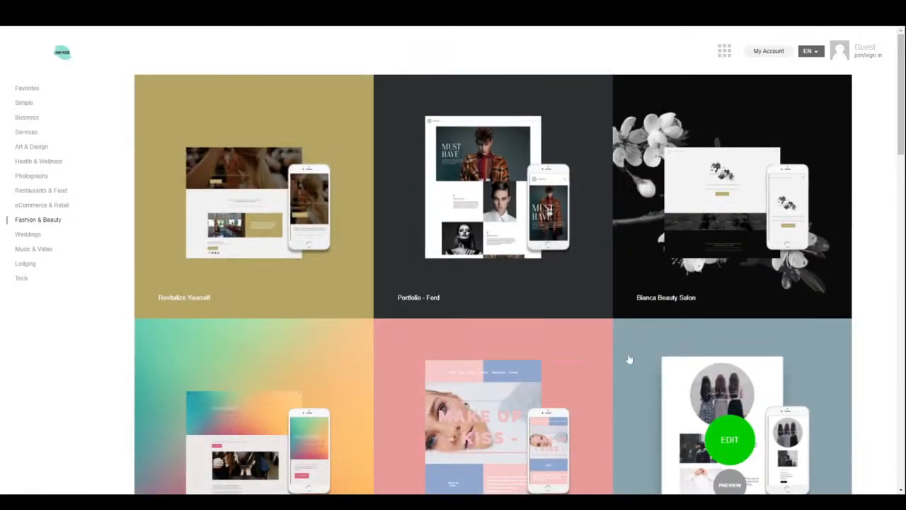
{"action": "mouse_move", "coordinate": [722, 248]}
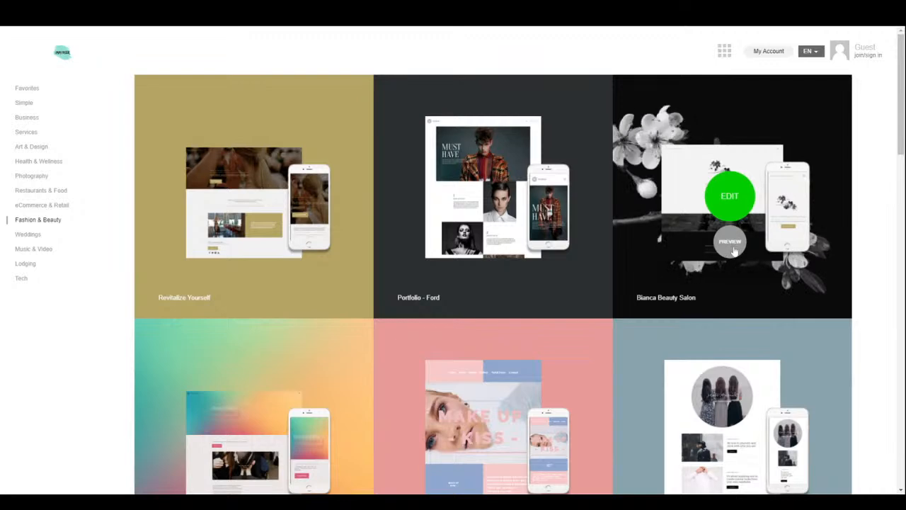
{"action": "scroll", "coordinate": [697, 411], "scroll_direction": "down", "scroll_amount": 2}
{"action": "scroll", "coordinate": [697, 410], "scroll_direction": "down", "scroll_amount": 10}
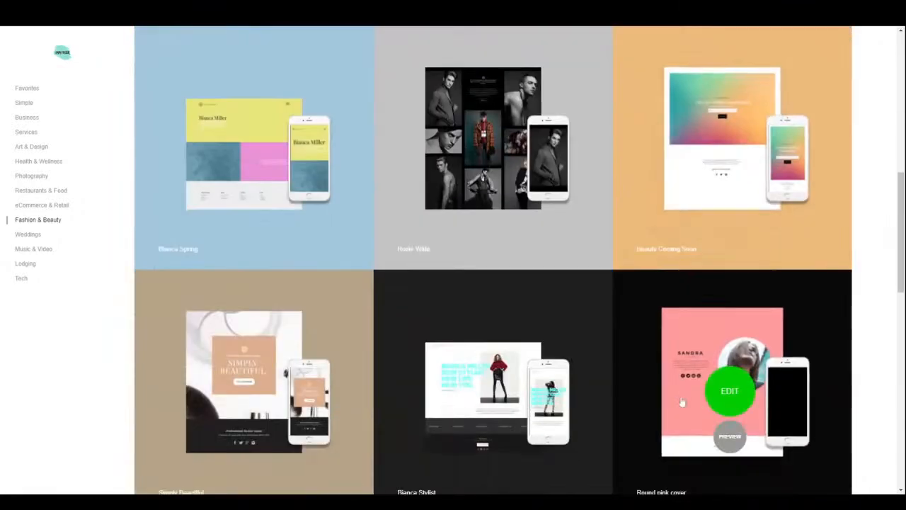
{"action": "scroll", "coordinate": [680, 400], "scroll_direction": "down", "scroll_amount": 6}
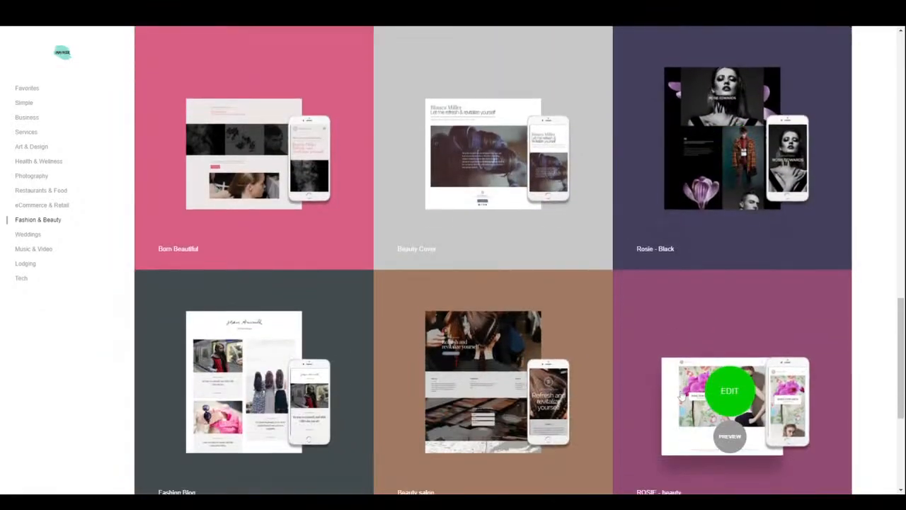
{"action": "scroll", "coordinate": [682, 393], "scroll_direction": "down", "scroll_amount": 1}
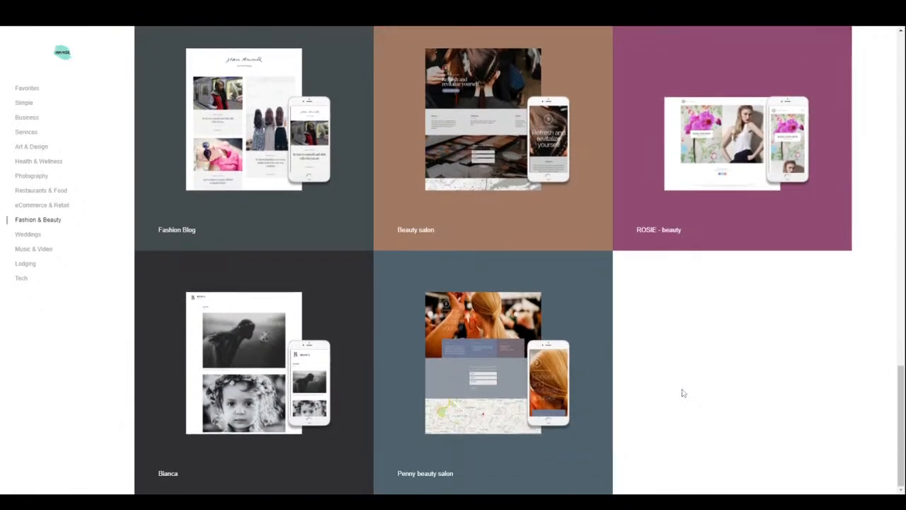
{"action": "left_click_drag", "start_coordinate": [901, 425], "coordinate": [880, 74]}
{"action": "scroll", "coordinate": [728, 201], "scroll_direction": "up", "scroll_amount": 1}
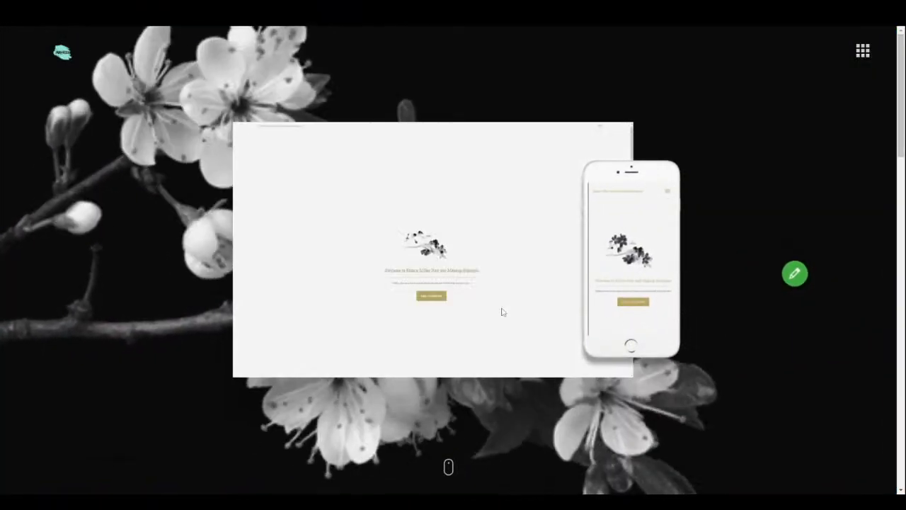
{"action": "scroll", "coordinate": [511, 305], "scroll_direction": "down", "scroll_amount": 5}
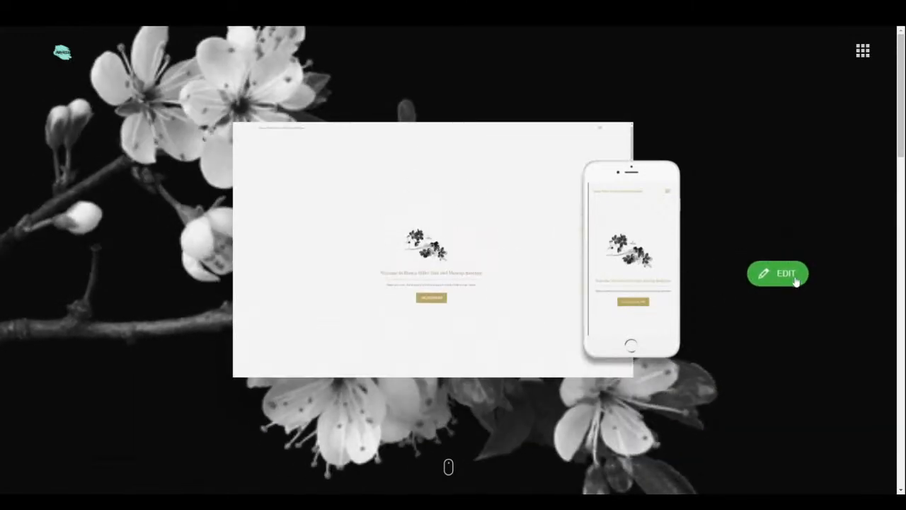
{"action": "left_click", "coordinate": [785, 274]}
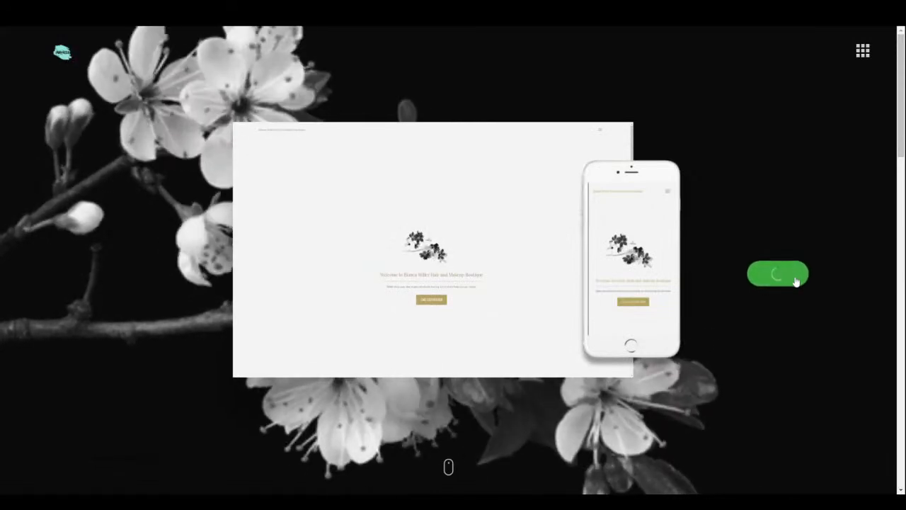
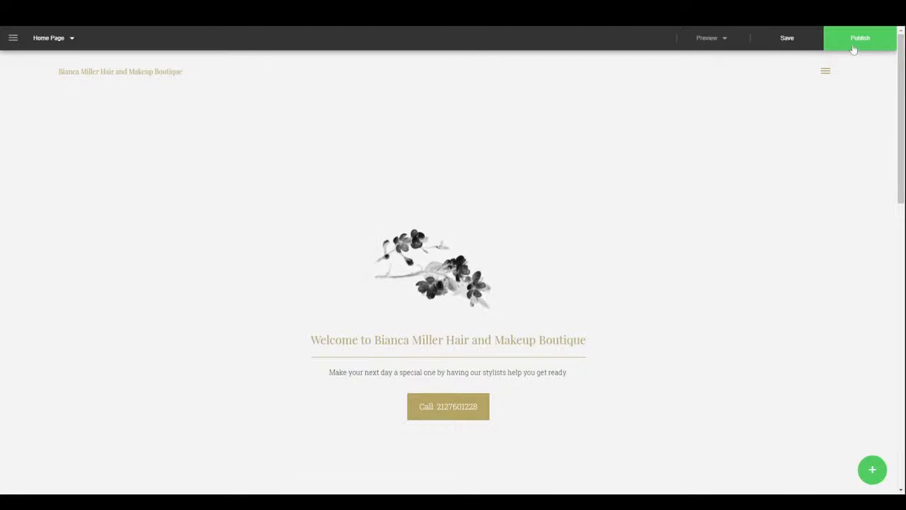
- In Site Settings, try the Narrow Site layout, then switch back to Wide Site
{"action": "left_click", "coordinate": [53, 39]}
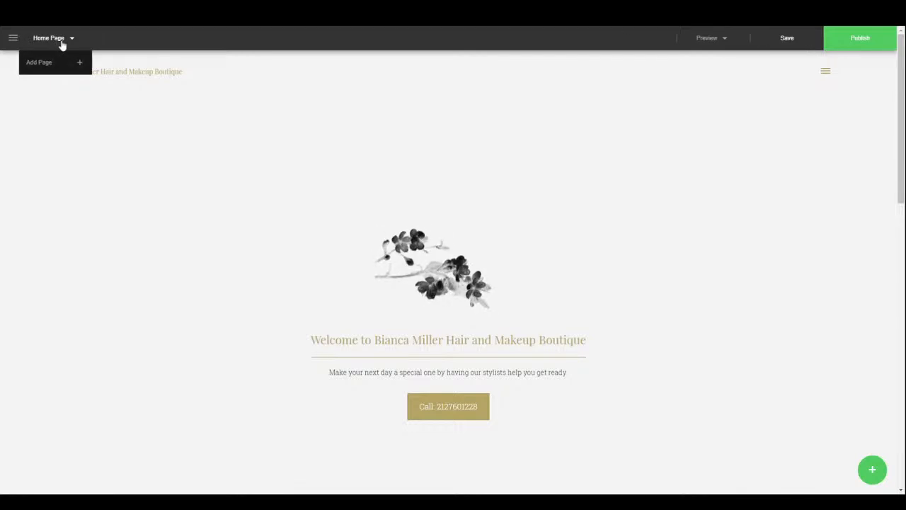
{"action": "left_click", "coordinate": [14, 38]}
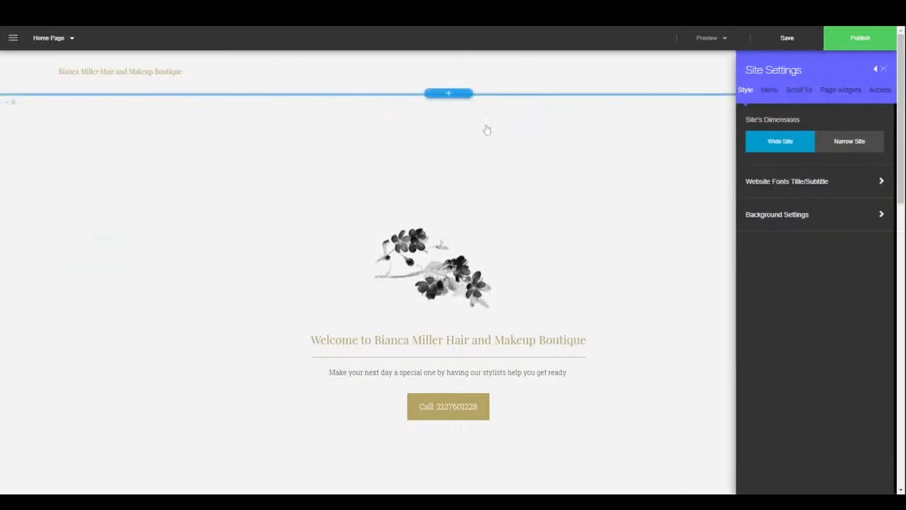
{"action": "left_click", "coordinate": [844, 145]}
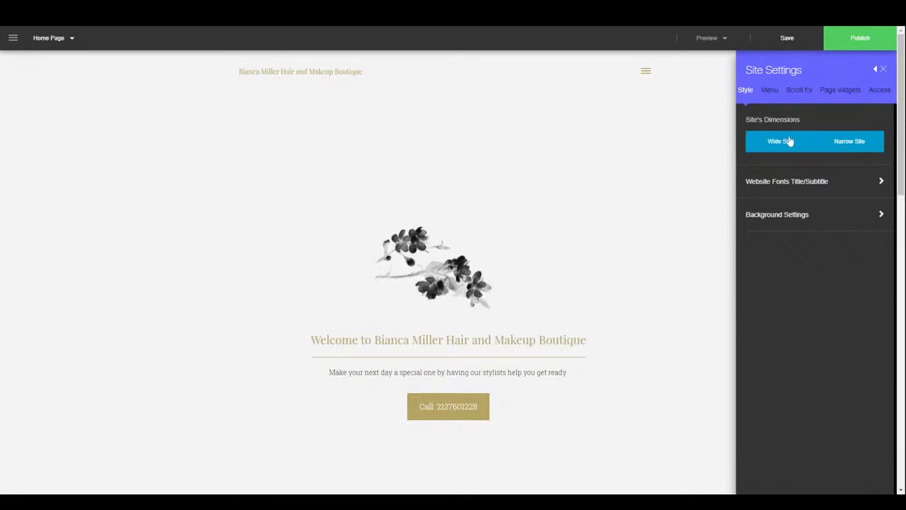
{"action": "scroll", "coordinate": [637, 331], "scroll_direction": "down", "scroll_amount": 4}
{"action": "scroll", "coordinate": [638, 330], "scroll_direction": "down", "scroll_amount": 2}
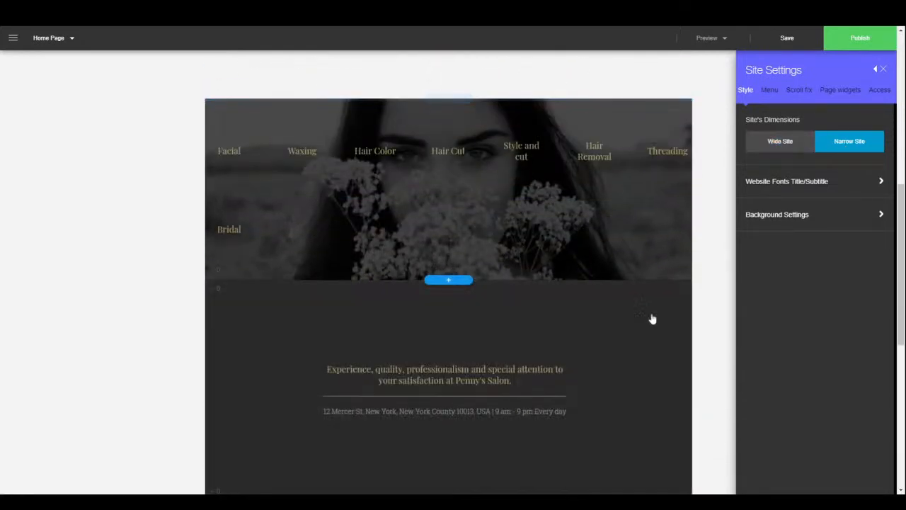
{"action": "left_click", "coordinate": [785, 143]}
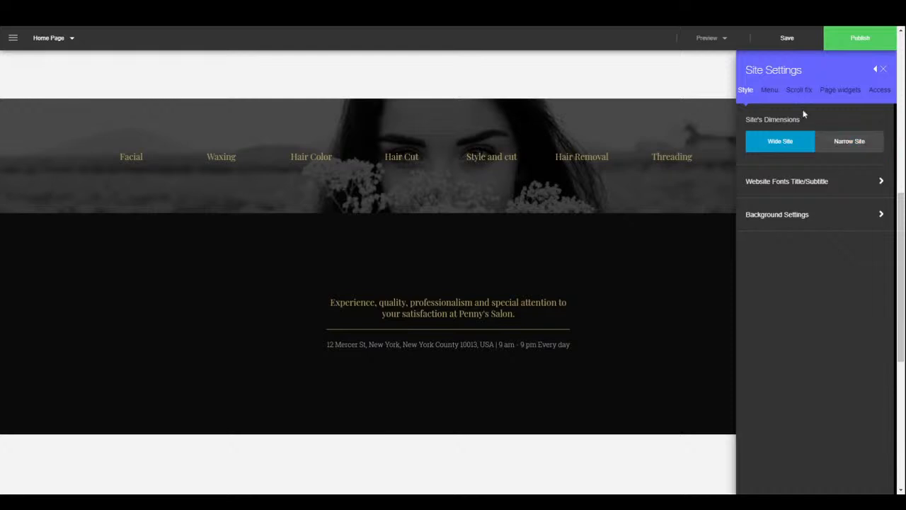
- Set the title font to Alef and the subtitle font to Abel
{"action": "left_click", "coordinate": [800, 185]}
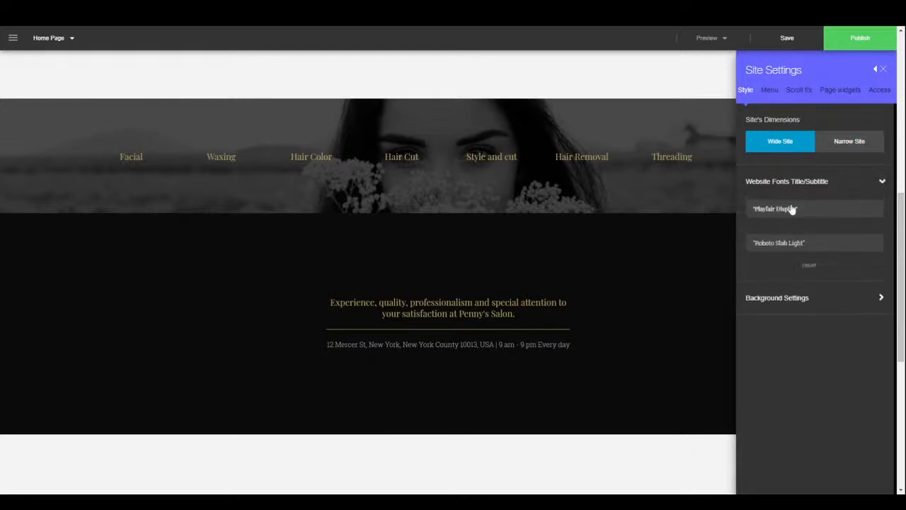
{"action": "left_click", "coordinate": [806, 211]}
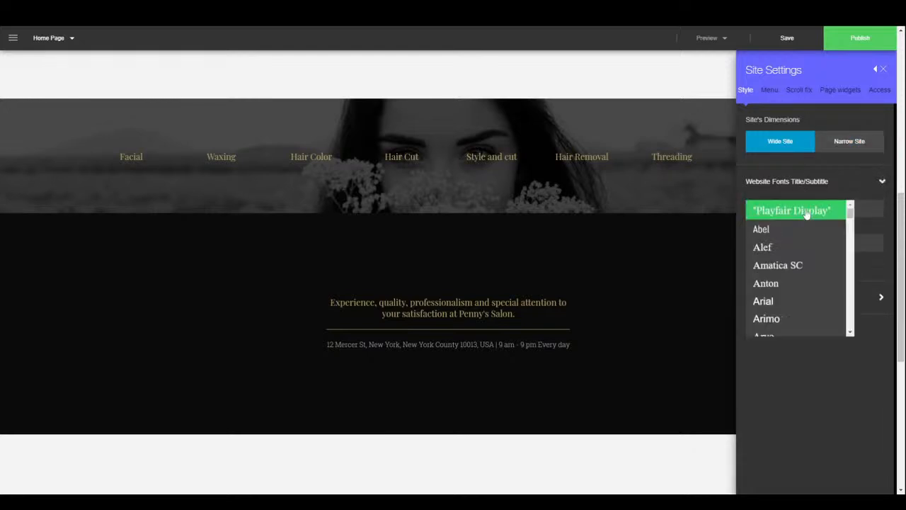
{"action": "left_click", "coordinate": [787, 247]}
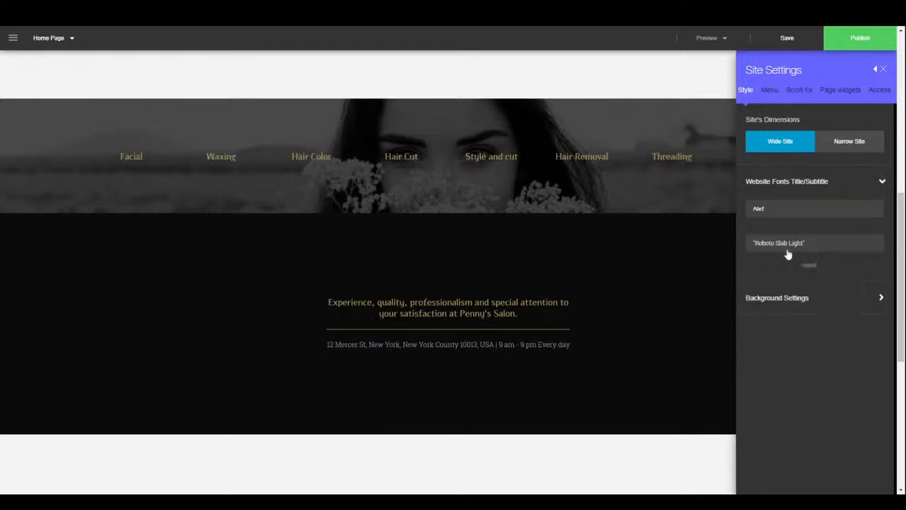
{"action": "left_click", "coordinate": [823, 249]}
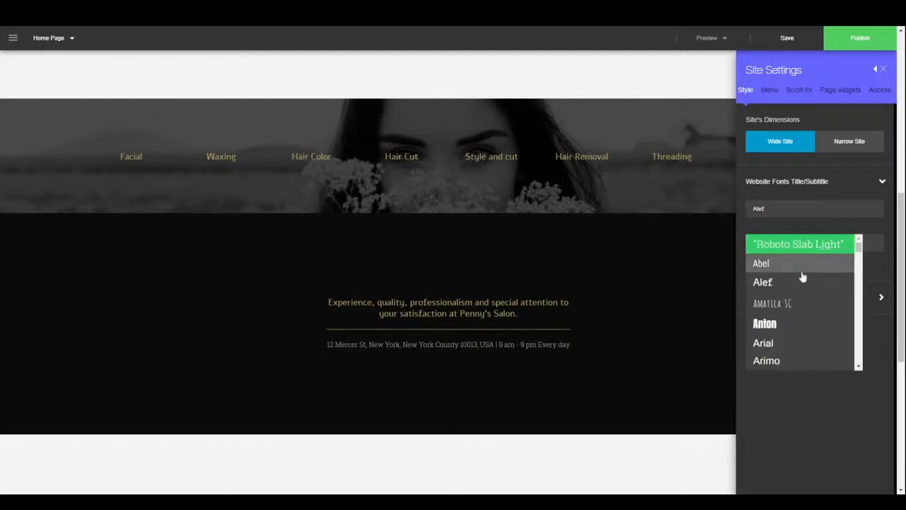
{"action": "left_click", "coordinate": [800, 271]}
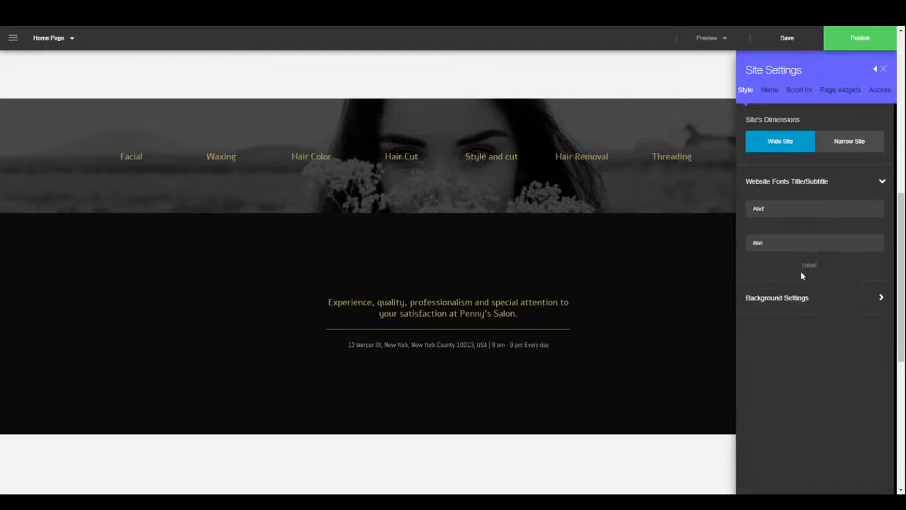
- Use the black-and-white photo of a girl from the Media Center as the site background
{"action": "left_click", "coordinate": [810, 306]}
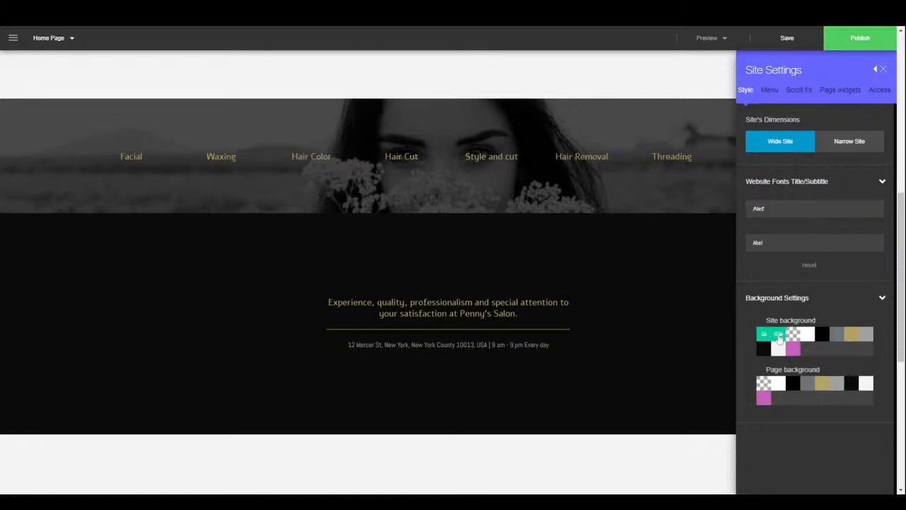
{"action": "left_click", "coordinate": [779, 338]}
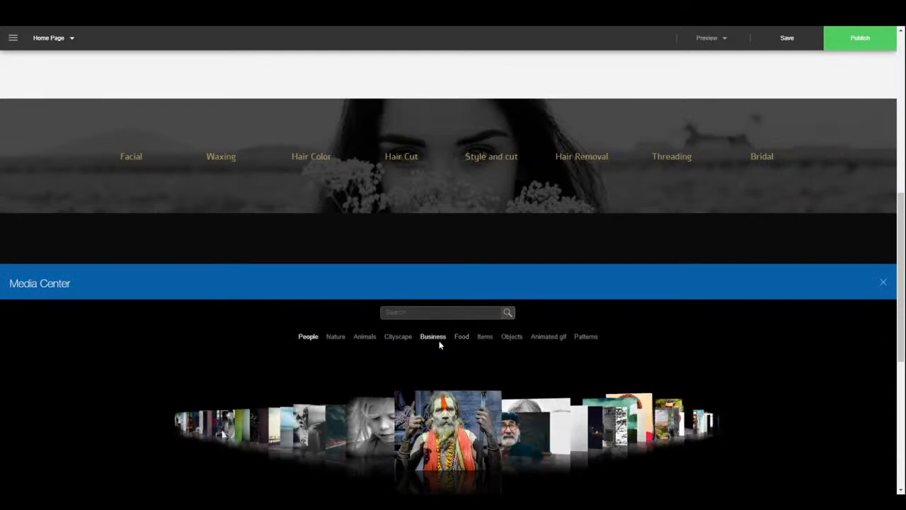
{"action": "left_click", "coordinate": [379, 449]}
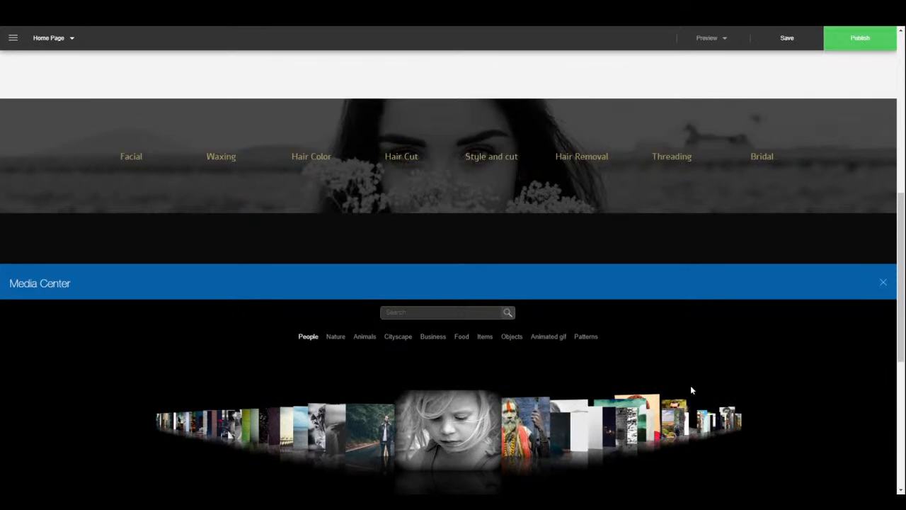
{"action": "left_click", "coordinate": [885, 289]}
{"action": "scroll", "coordinate": [672, 396], "scroll_direction": "down", "scroll_amount": 3}
{"action": "scroll", "coordinate": [669, 394], "scroll_direction": "down", "scroll_amount": 2}
{"action": "scroll", "coordinate": [673, 380], "scroll_direction": "up", "scroll_amount": 10}
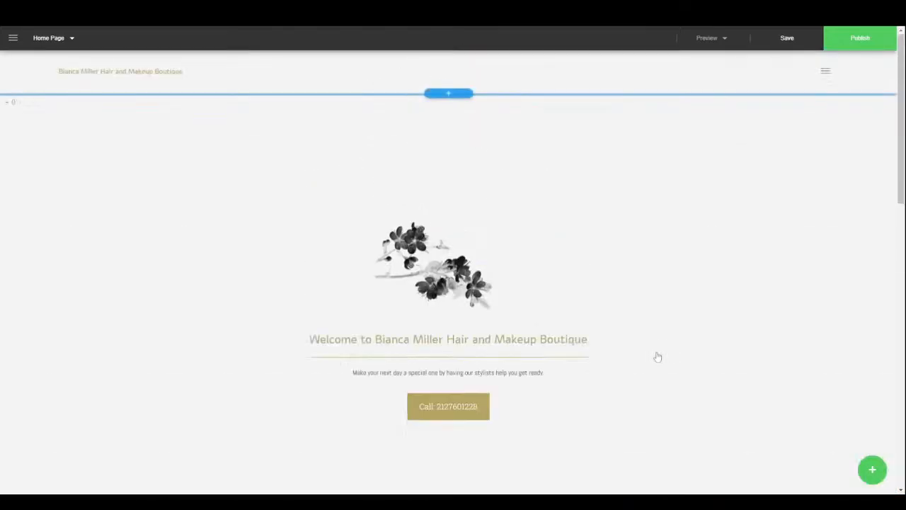
{"action": "scroll", "coordinate": [658, 343], "scroll_direction": "down", "scroll_amount": 10}
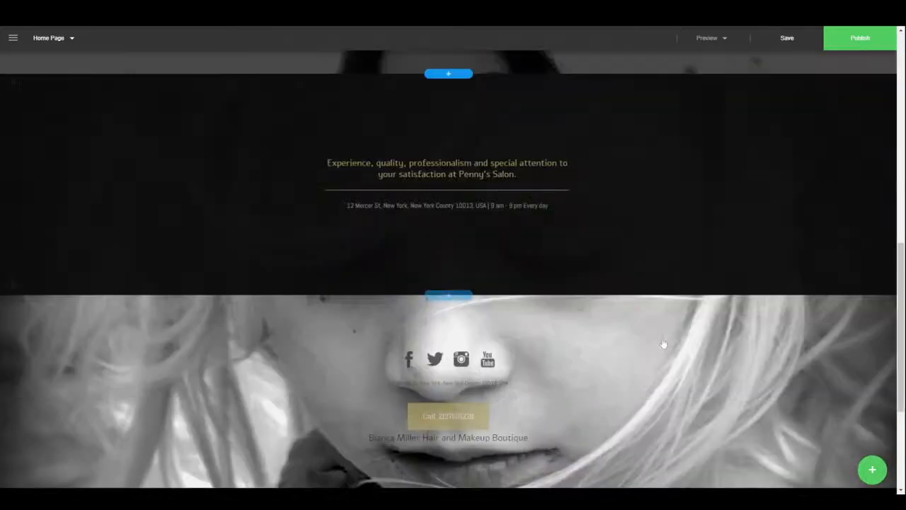
{"action": "scroll", "coordinate": [662, 327], "scroll_direction": "up", "scroll_amount": 10}
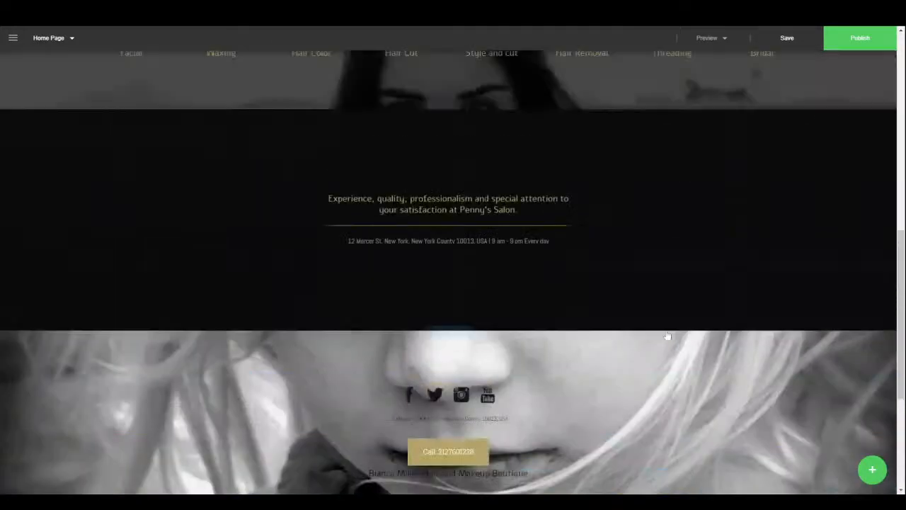
{"action": "scroll", "coordinate": [658, 322], "scroll_direction": "up", "scroll_amount": 1}
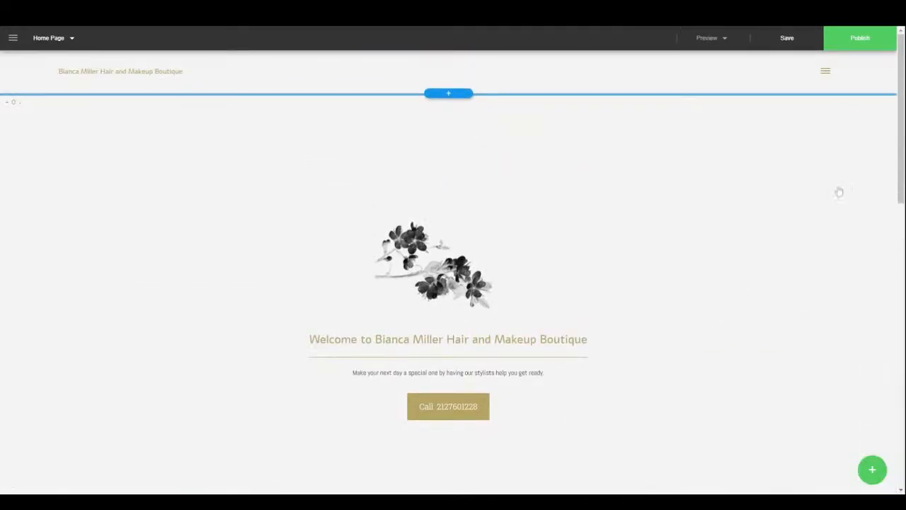
- Try the Side, Hamburger Side and Hamburger Fullscreen menu layouts, then settle on Overlay
{"action": "left_click", "coordinate": [13, 38]}
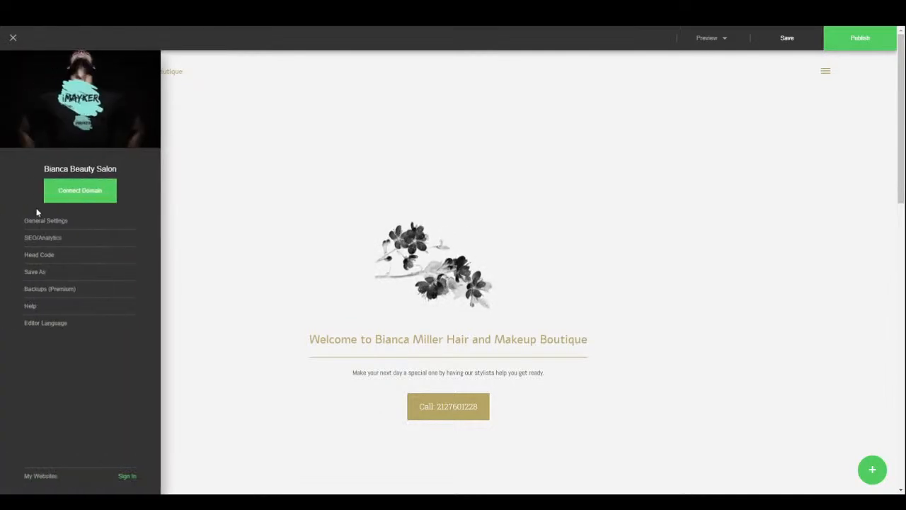
{"action": "left_click", "coordinate": [41, 222]}
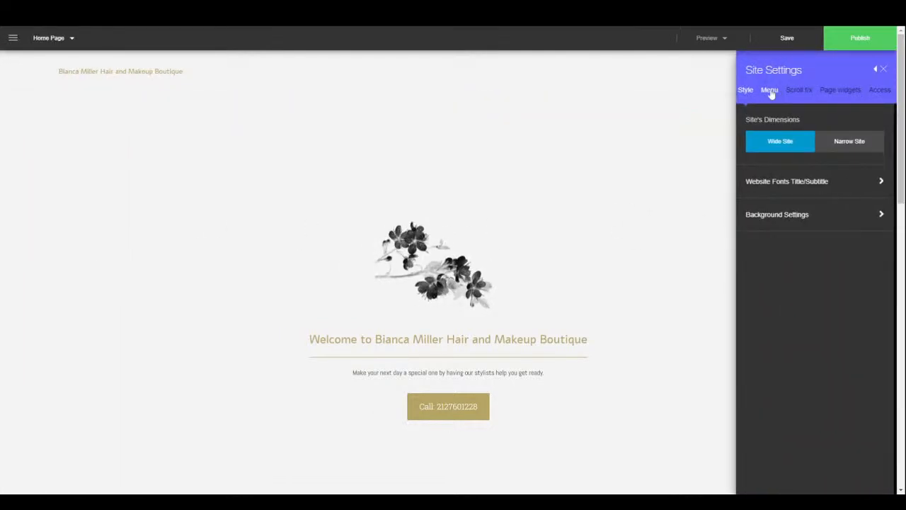
{"action": "left_click", "coordinate": [769, 91]}
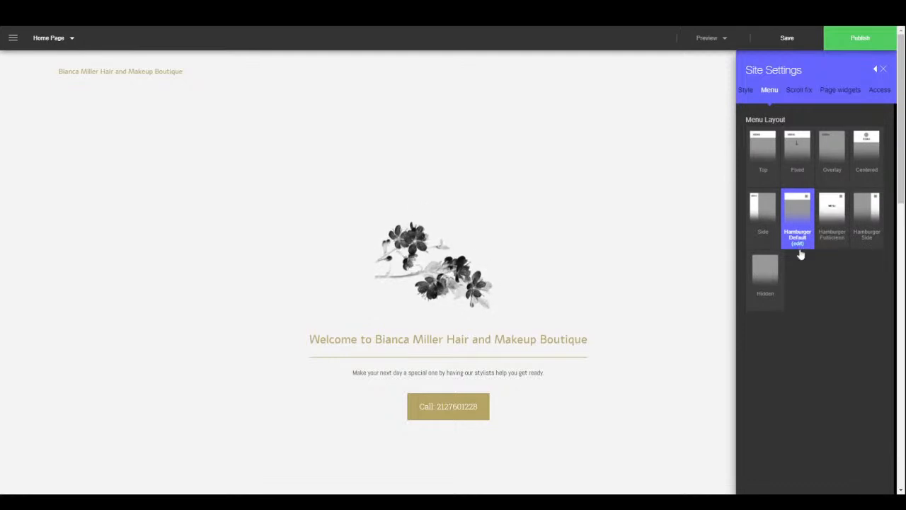
{"action": "left_click", "coordinate": [762, 233]}
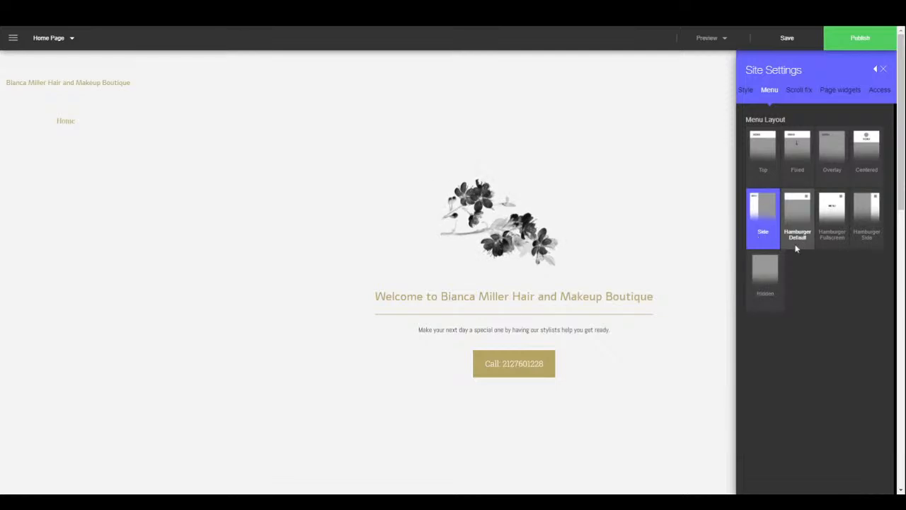
{"action": "left_click", "coordinate": [867, 216]}
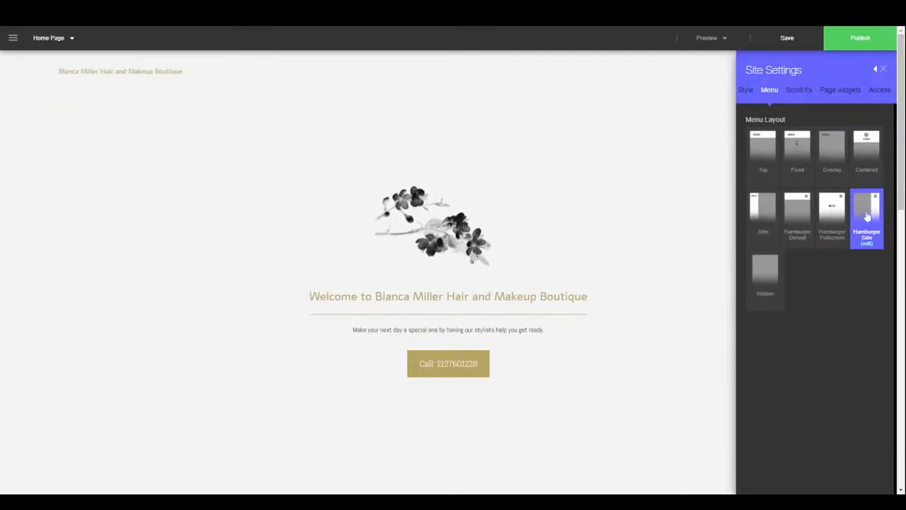
{"action": "left_click", "coordinate": [821, 212]}
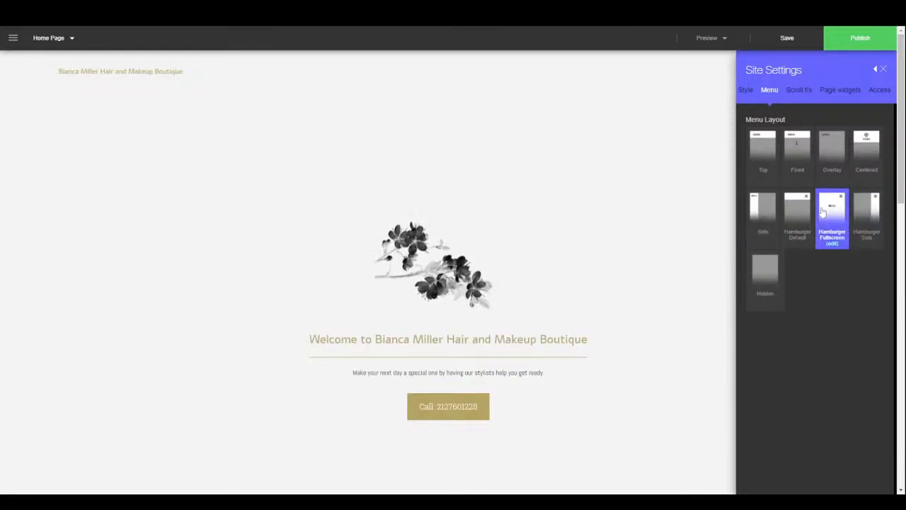
{"action": "left_click", "coordinate": [845, 159]}
- Look over the Overlay menu options, then bring up the Scroll fx settings
{"action": "scroll", "coordinate": [531, 311], "scroll_direction": "down", "scroll_amount": 5}
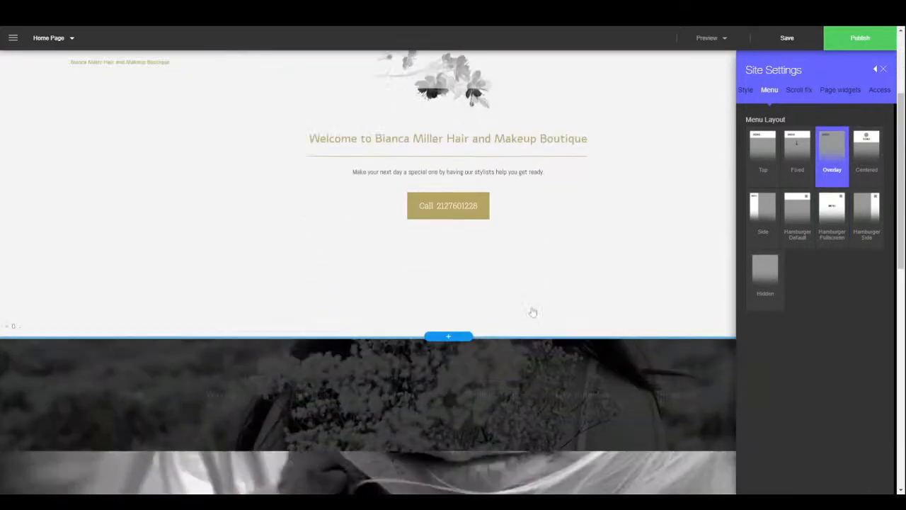
{"action": "scroll", "coordinate": [536, 290], "scroll_direction": "down", "scroll_amount": 5}
{"action": "scroll", "coordinate": [545, 267], "scroll_direction": "up", "scroll_amount": 4}
{"action": "scroll", "coordinate": [545, 262], "scroll_direction": "up", "scroll_amount": 5}
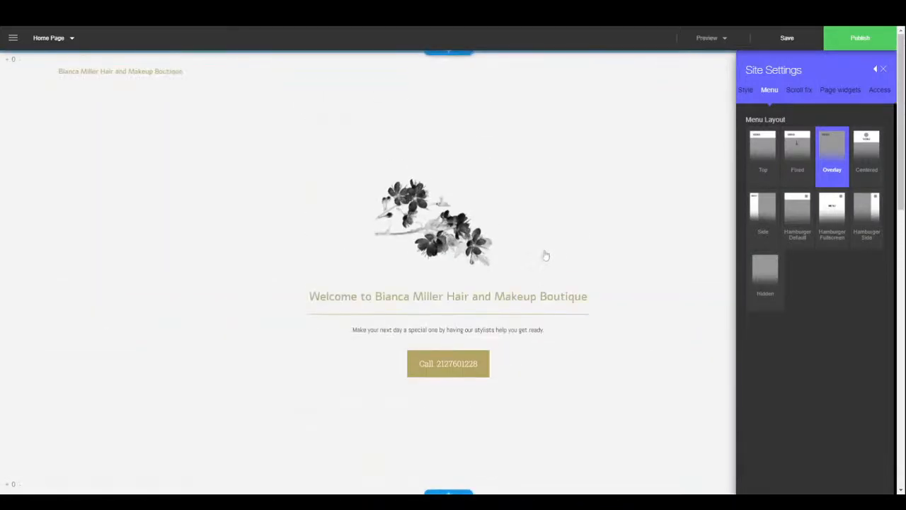
{"action": "left_click", "coordinate": [802, 91]}
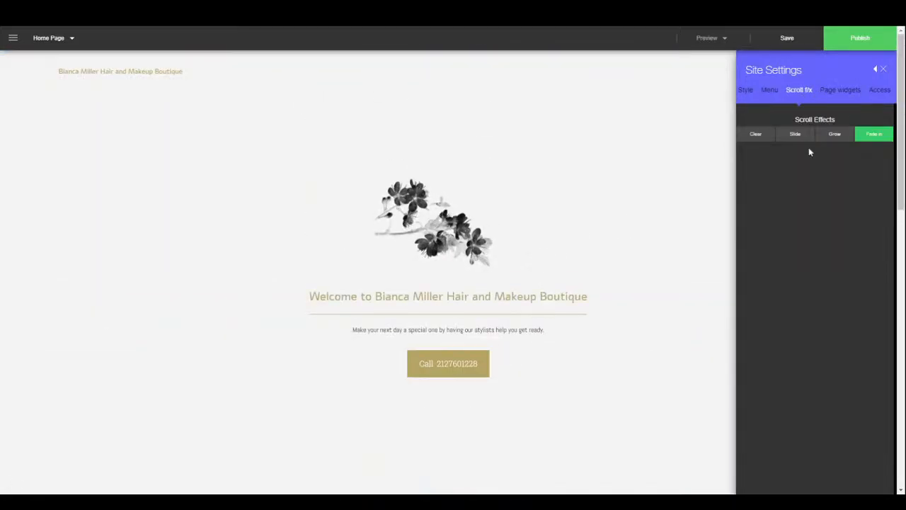
- Try the Grow scroll effect, then set it back to Fade in
{"action": "left_click", "coordinate": [835, 134]}
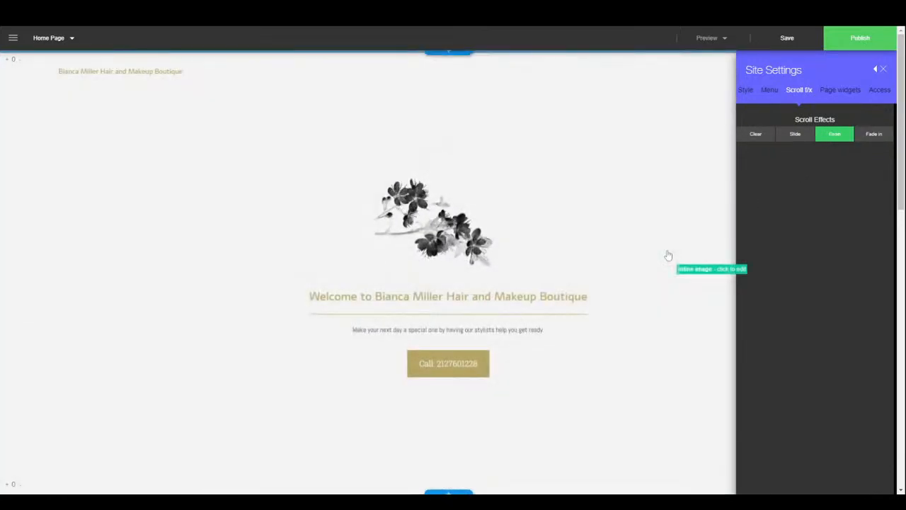
{"action": "scroll", "coordinate": [667, 248], "scroll_direction": "down", "scroll_amount": 10}
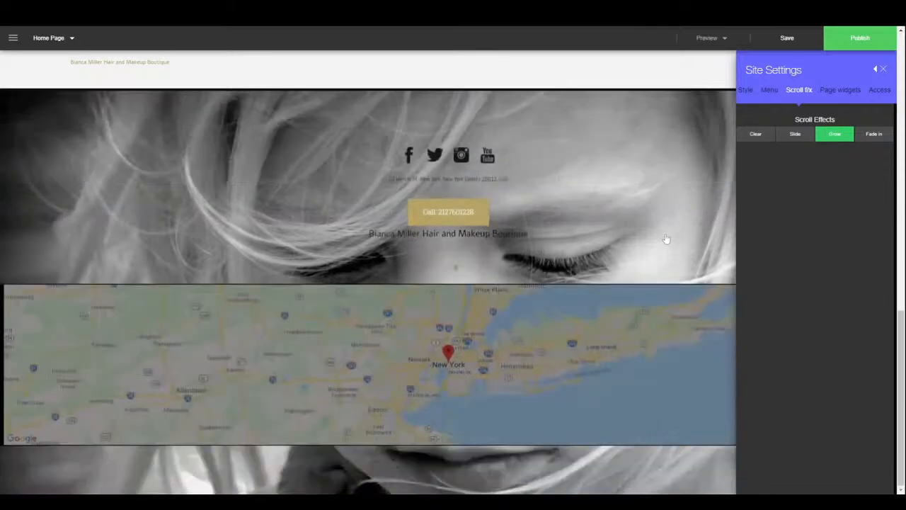
{"action": "left_click", "coordinate": [875, 134]}
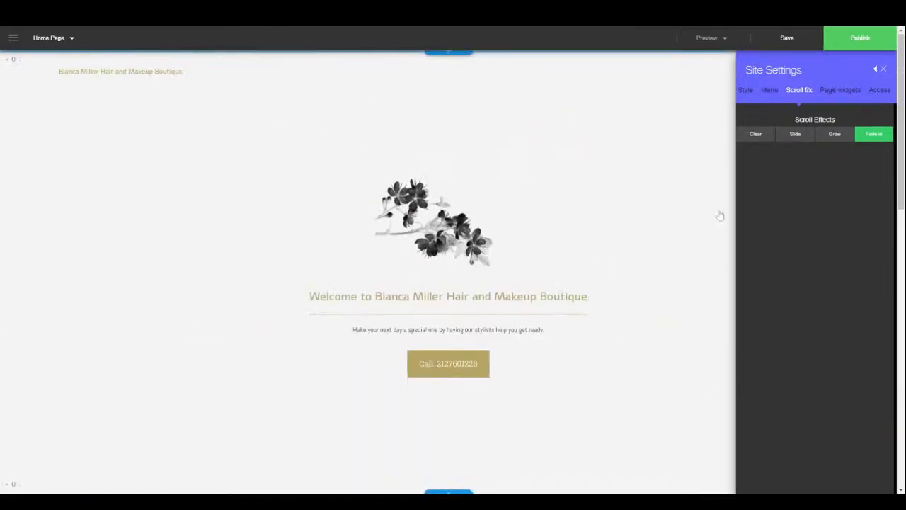
- Check the page widgets and site access (Everyone), then close Site Settings
{"action": "left_click", "coordinate": [848, 96]}
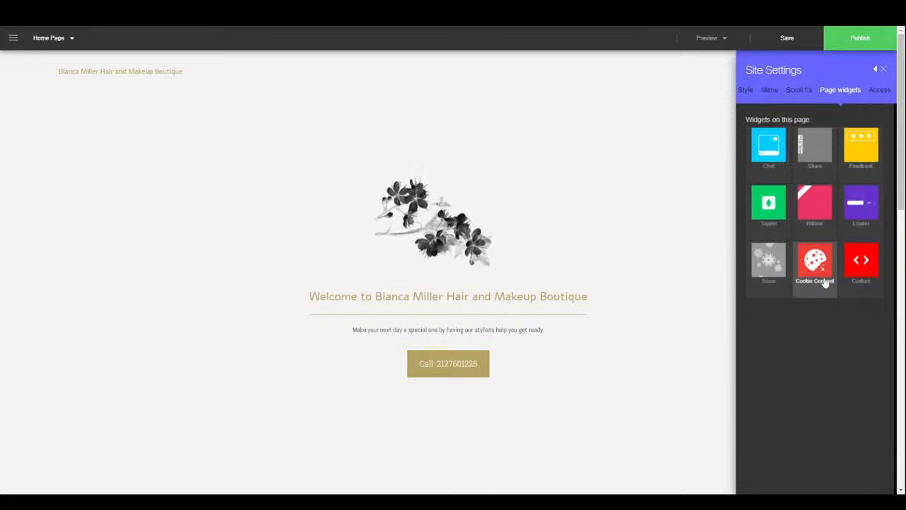
{"action": "left_click", "coordinate": [884, 96]}
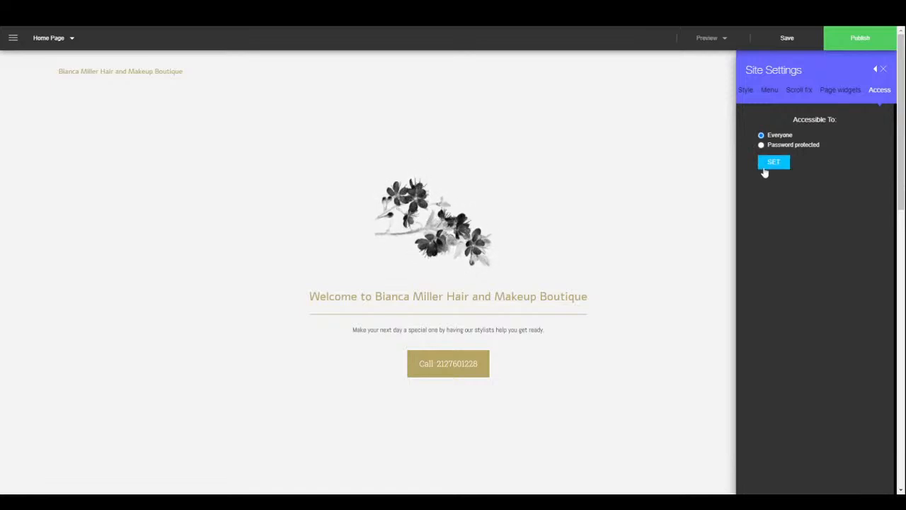
{"action": "left_click", "coordinate": [884, 71]}
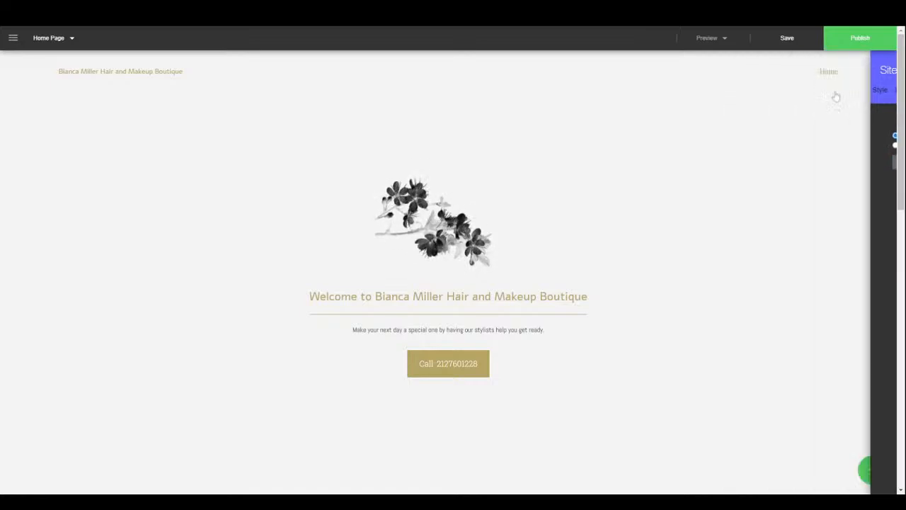
{"action": "left_click", "coordinate": [13, 40]}
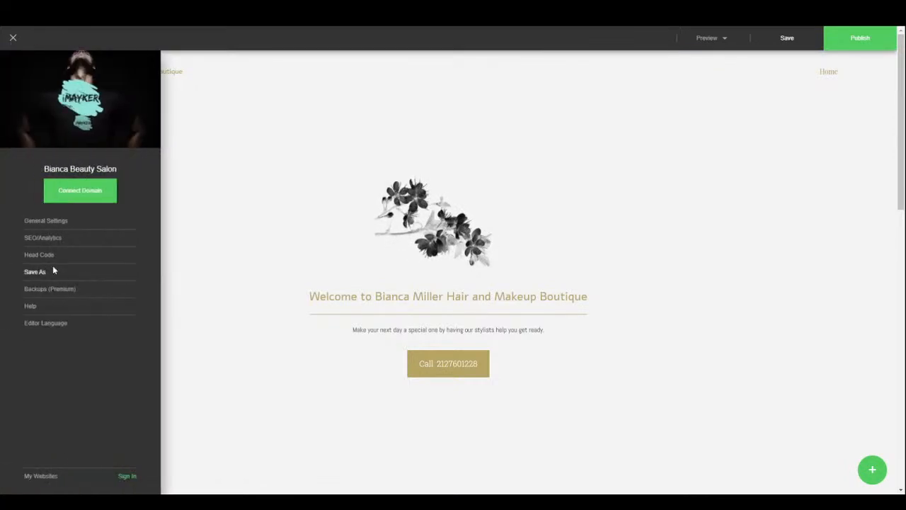
{"action": "left_click", "coordinate": [44, 238]}
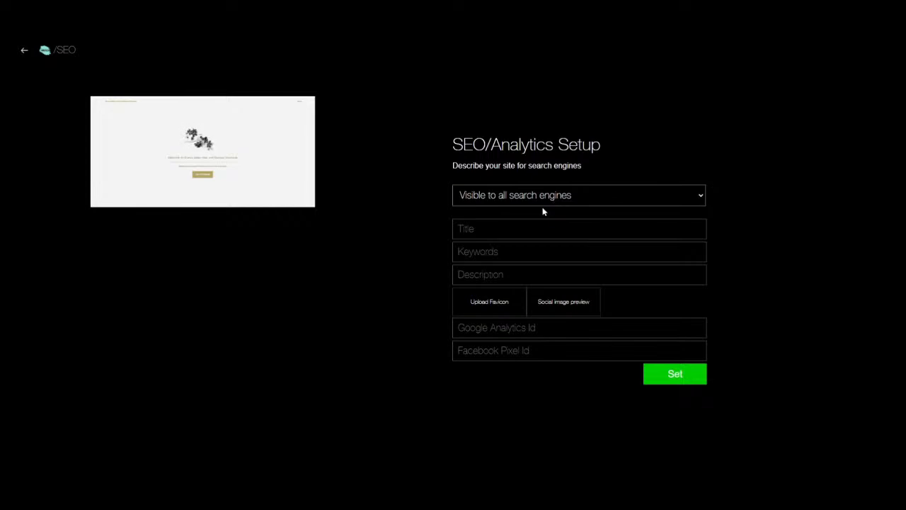
{"action": "left_click", "coordinate": [495, 229]}
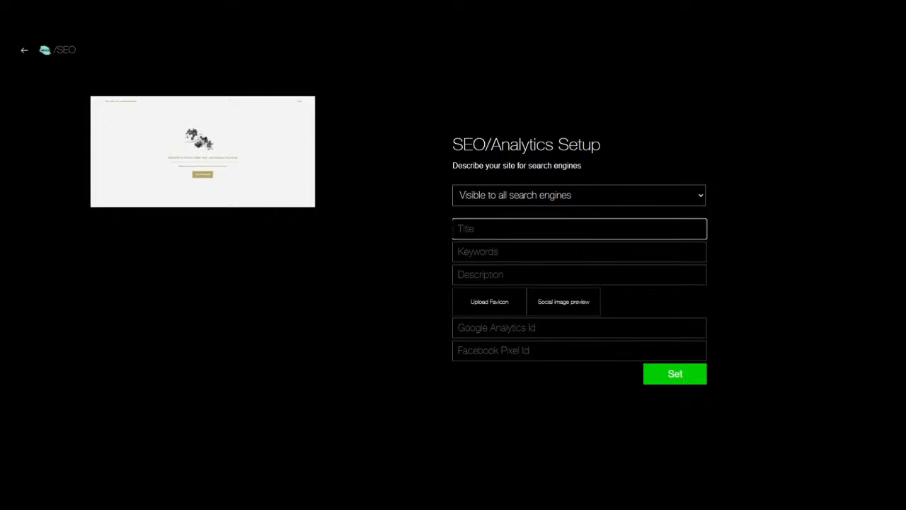
{"action": "left_click", "coordinate": [495, 252]}
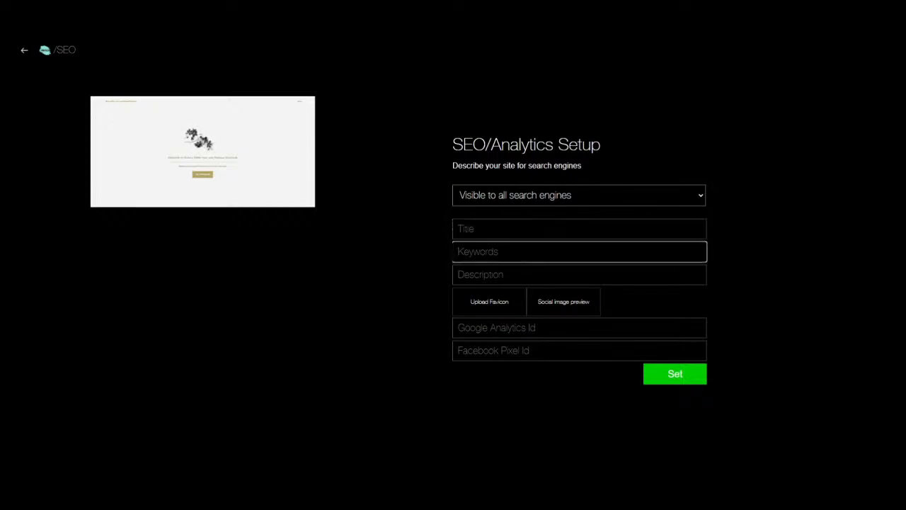
{"action": "left_click", "coordinate": [496, 274]}
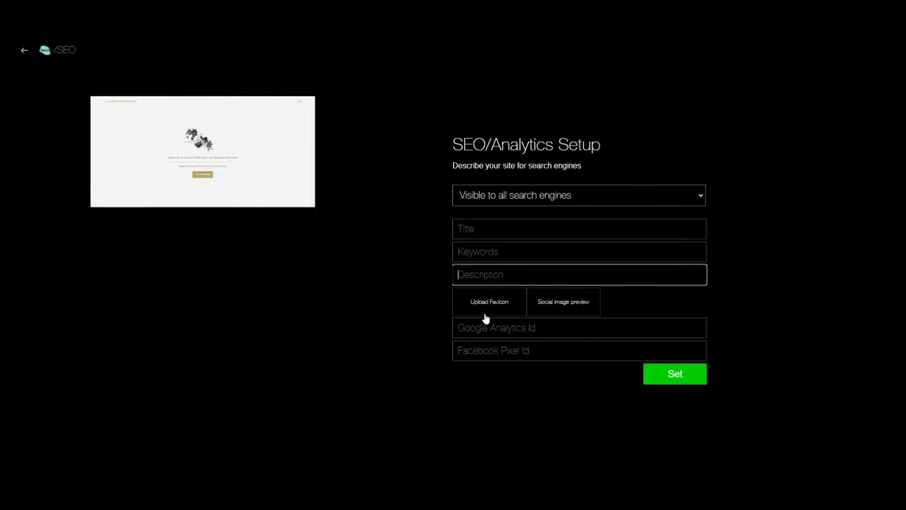
{"action": "left_click", "coordinate": [495, 327]}
{"action": "left_click", "coordinate": [495, 350]}
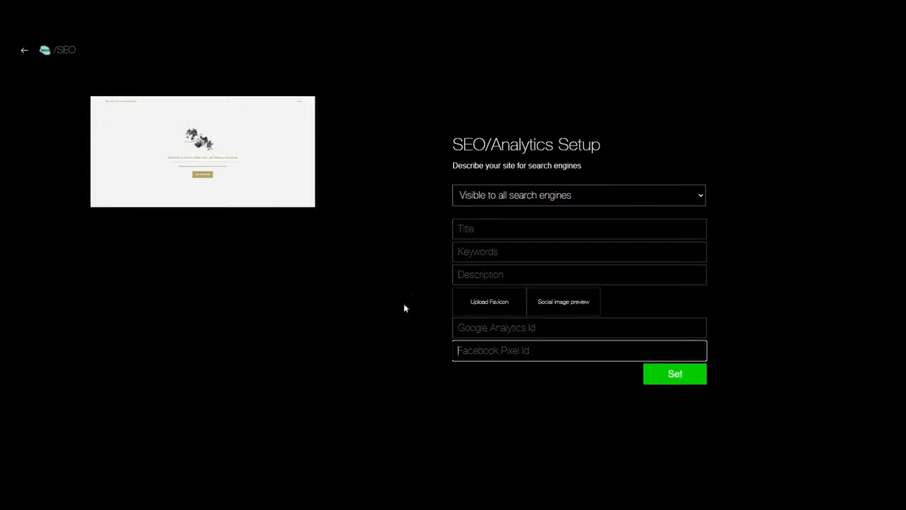
{"action": "left_click", "coordinate": [24, 51]}
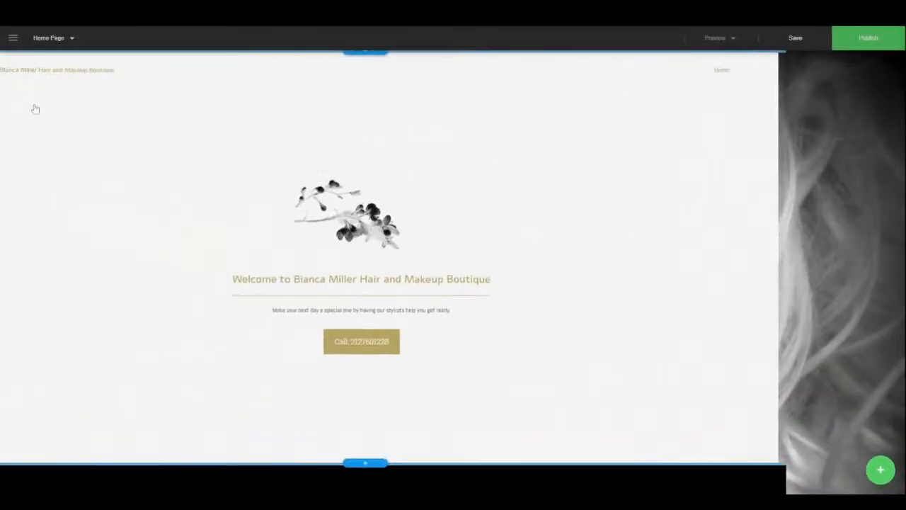
- Browse the full Editor Language list, keep English, and return to the main site menu
{"action": "left_click", "coordinate": [12, 37]}
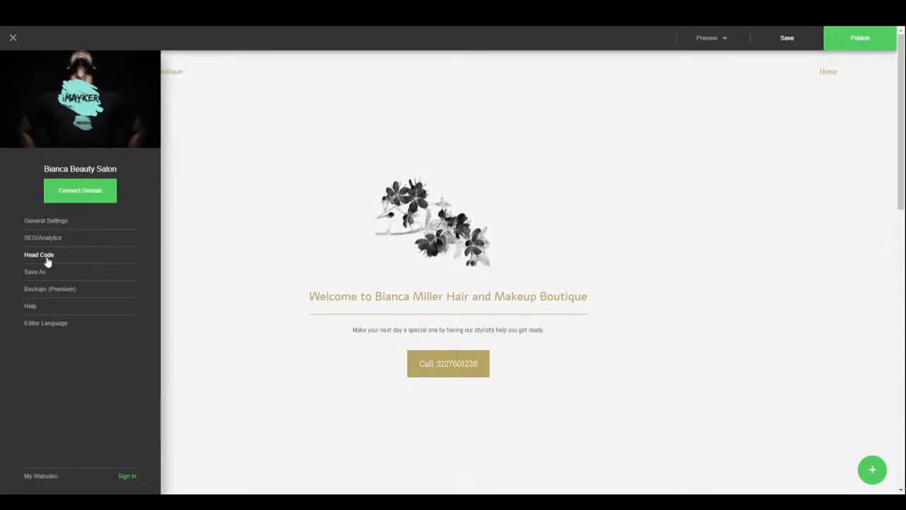
{"action": "left_click", "coordinate": [35, 328]}
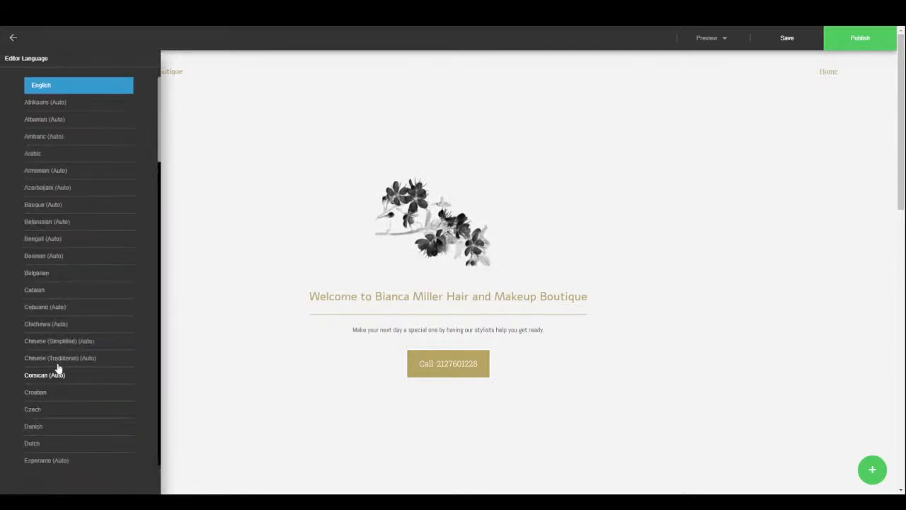
{"action": "scroll", "coordinate": [64, 342], "scroll_direction": "down", "scroll_amount": 1}
{"action": "scroll", "coordinate": [64, 342], "scroll_direction": "down", "scroll_amount": 10}
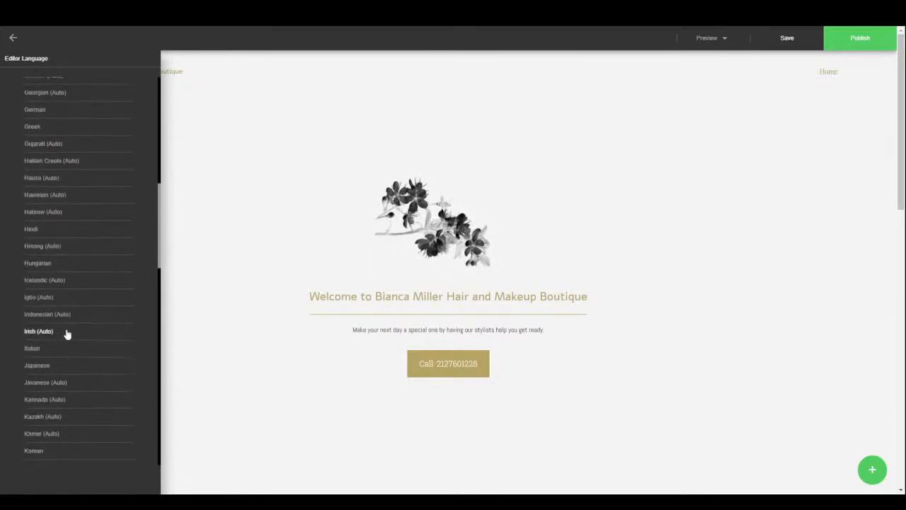
{"action": "scroll", "coordinate": [74, 315], "scroll_direction": "up", "scroll_amount": 10}
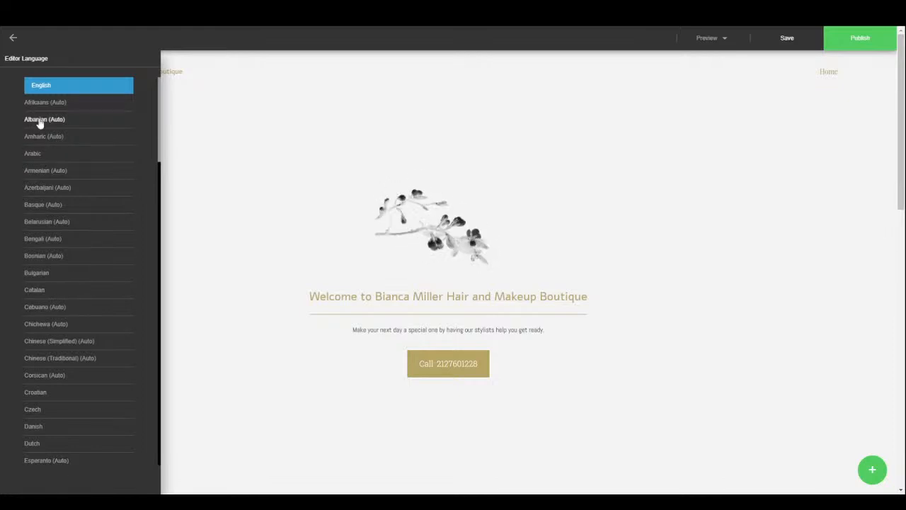
{"action": "left_click", "coordinate": [13, 39]}
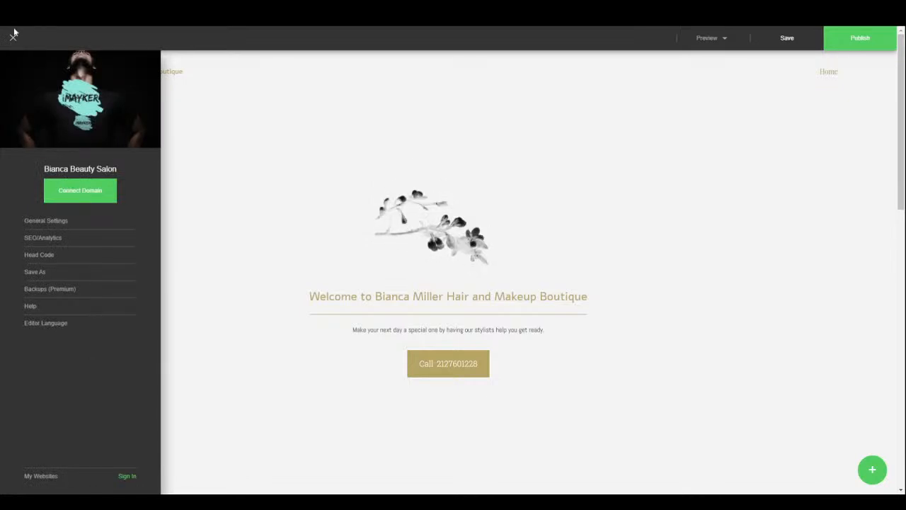
- Add a page copied from the template's Contact page and confirm linking it in the menu
{"action": "left_click", "coordinate": [12, 37]}
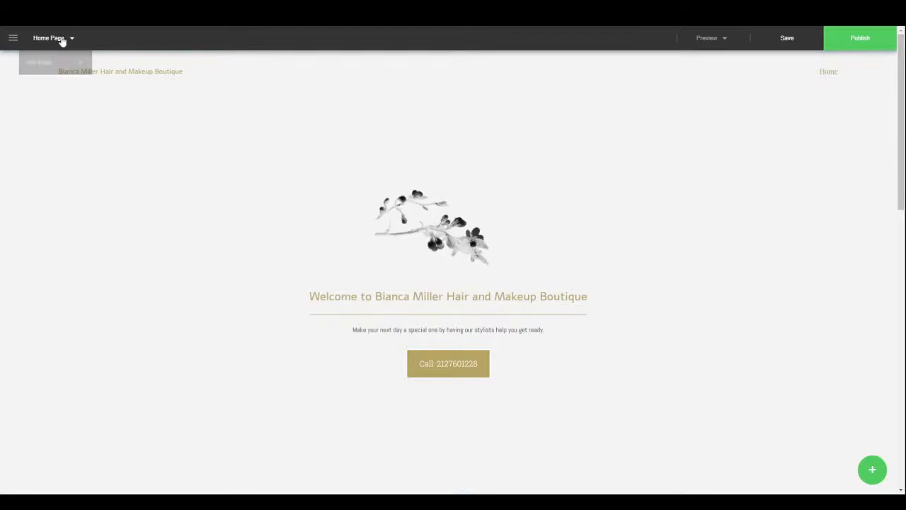
{"action": "left_click", "coordinate": [57, 67]}
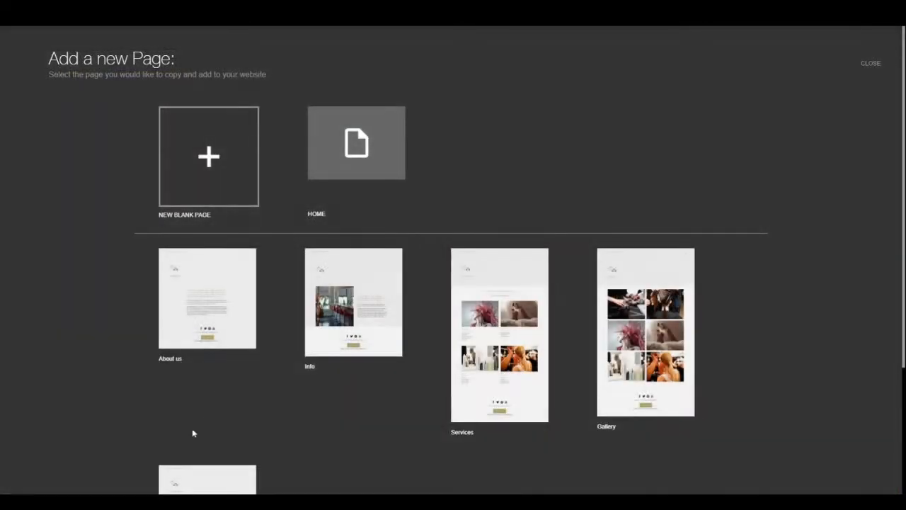
{"action": "scroll", "coordinate": [432, 419], "scroll_direction": "down", "scroll_amount": 2}
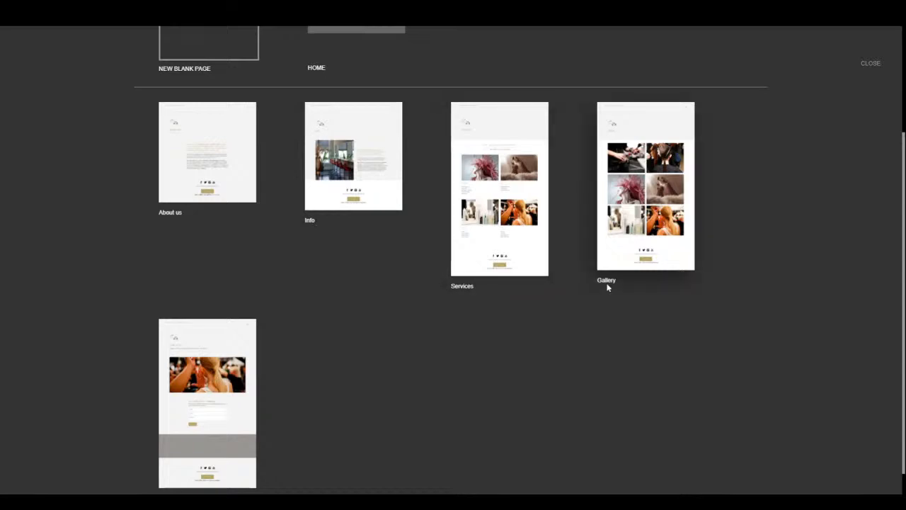
{"action": "scroll", "coordinate": [212, 453], "scroll_direction": "down", "scroll_amount": 1}
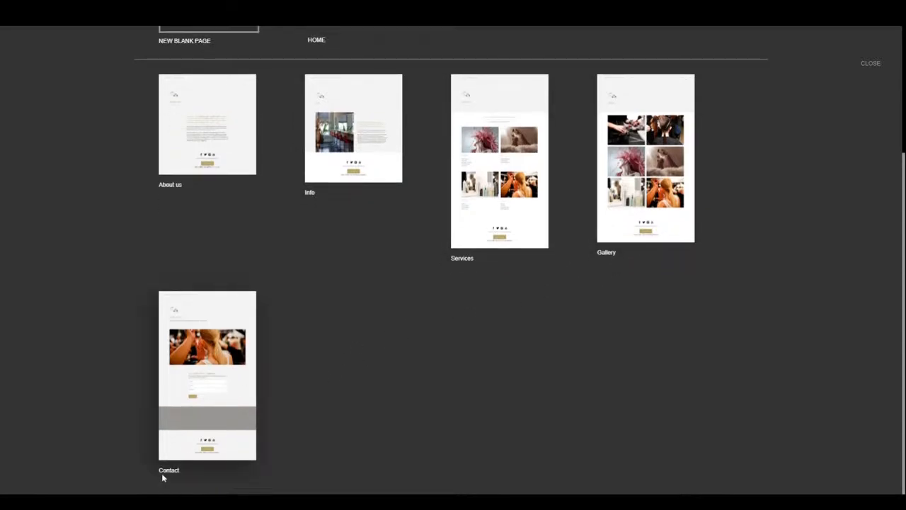
{"action": "left_click", "coordinate": [248, 363]}
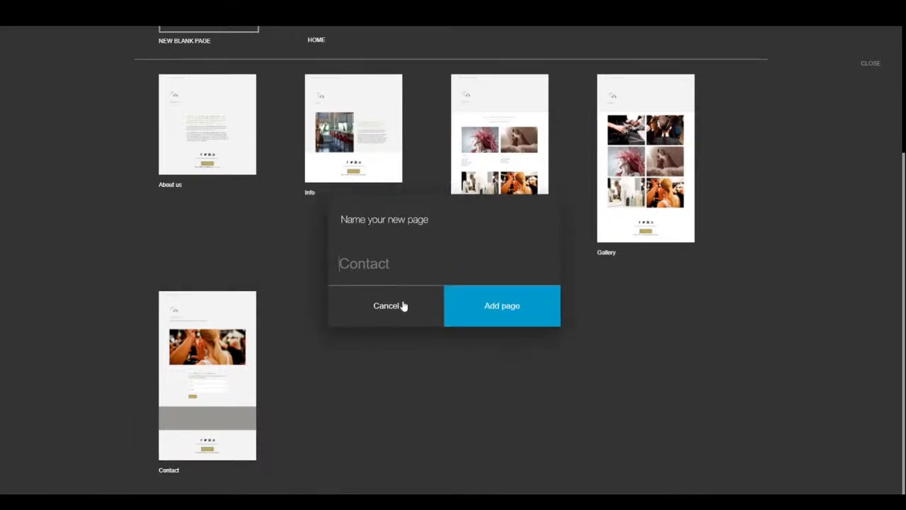
{"action": "left_click", "coordinate": [488, 315]}
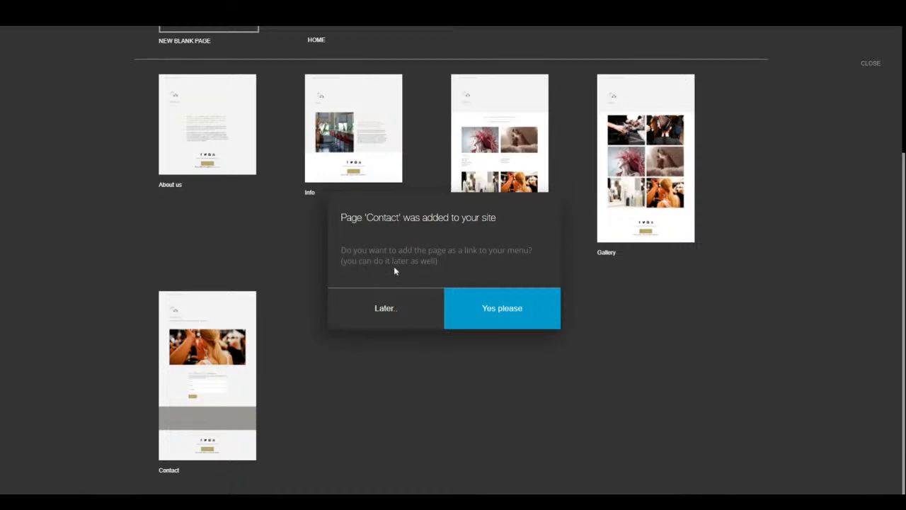
{"action": "left_click", "coordinate": [481, 306]}
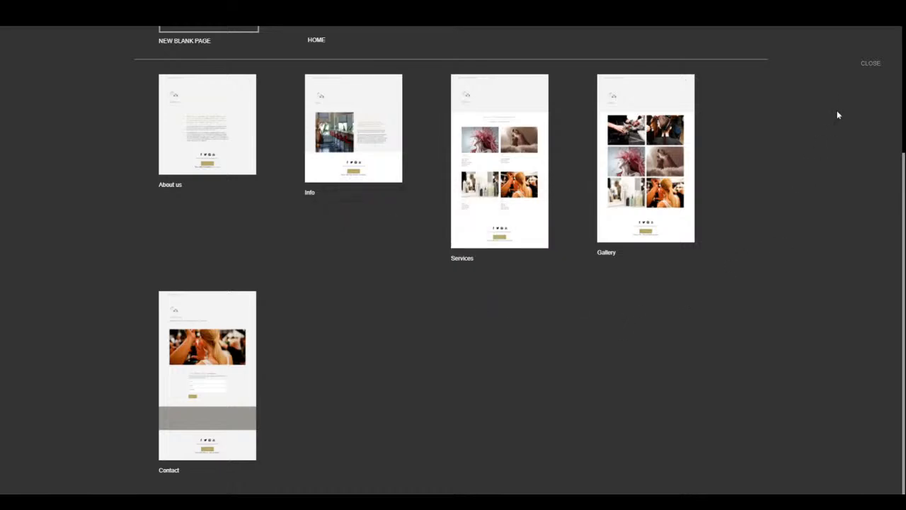
- Open the Contact page from page management, review its map and photo, then return Home
{"action": "left_click", "coordinate": [871, 64]}
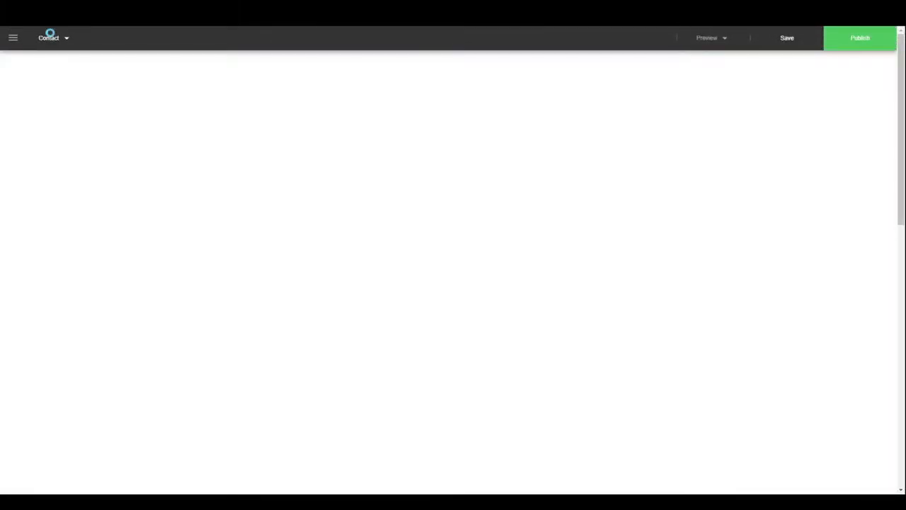
{"action": "left_click", "coordinate": [51, 38]}
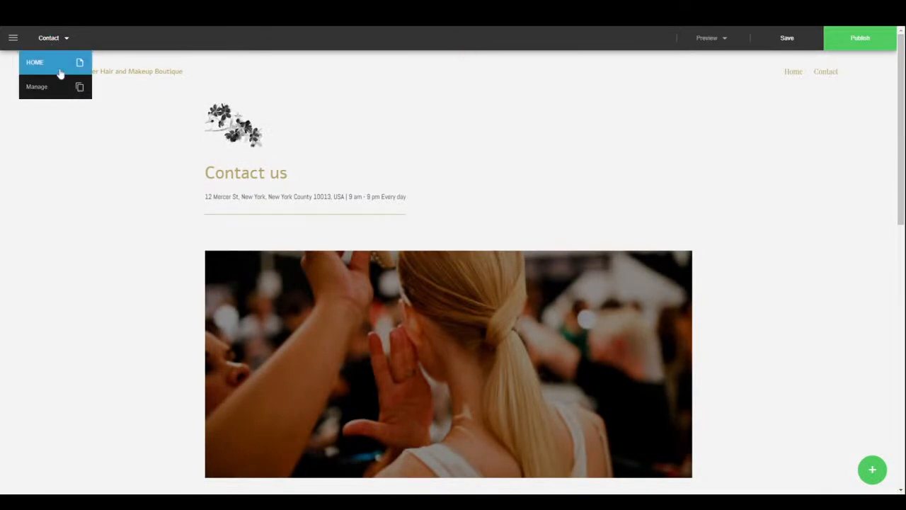
{"action": "left_click", "coordinate": [51, 87]}
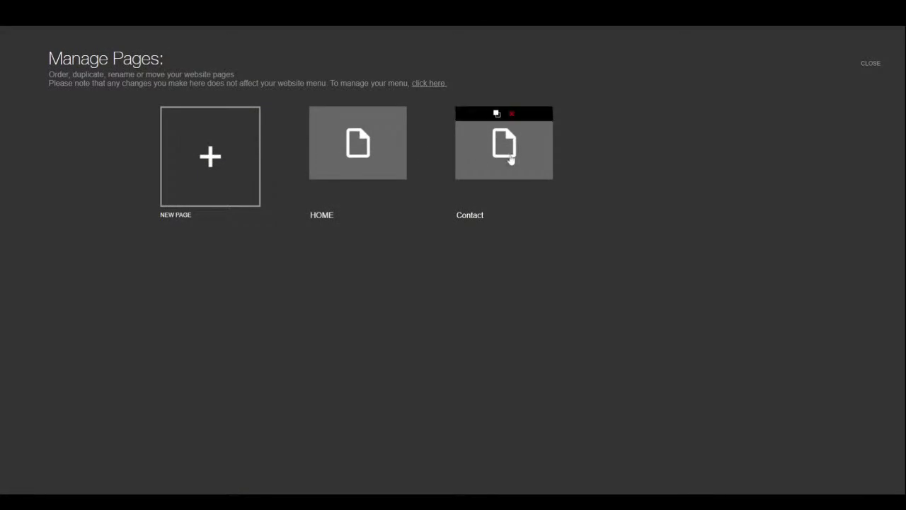
{"action": "left_click", "coordinate": [511, 161]}
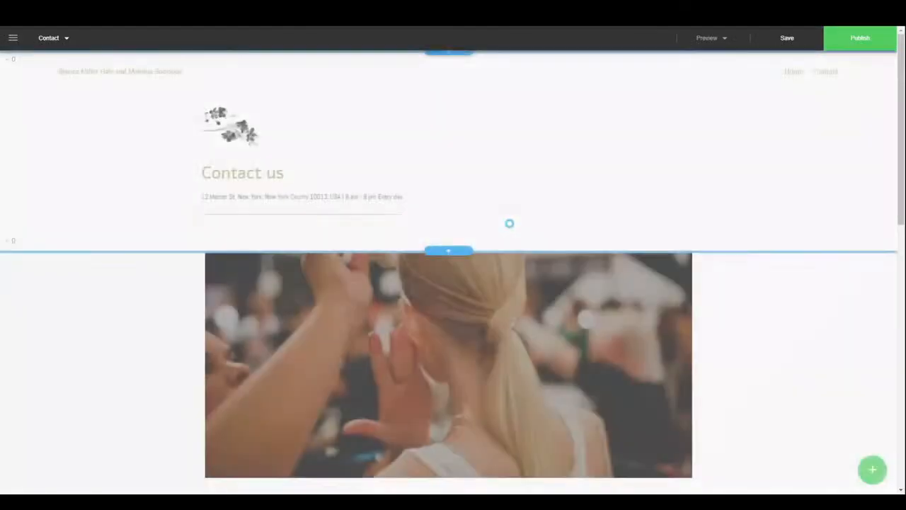
{"action": "scroll", "coordinate": [440, 311], "scroll_direction": "down", "scroll_amount": 10}
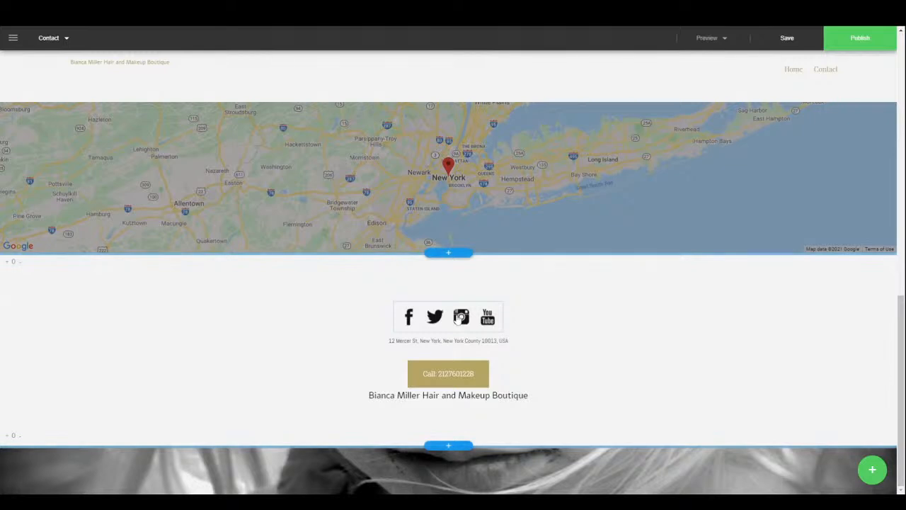
{"action": "scroll", "coordinate": [459, 315], "scroll_direction": "up", "scroll_amount": 10}
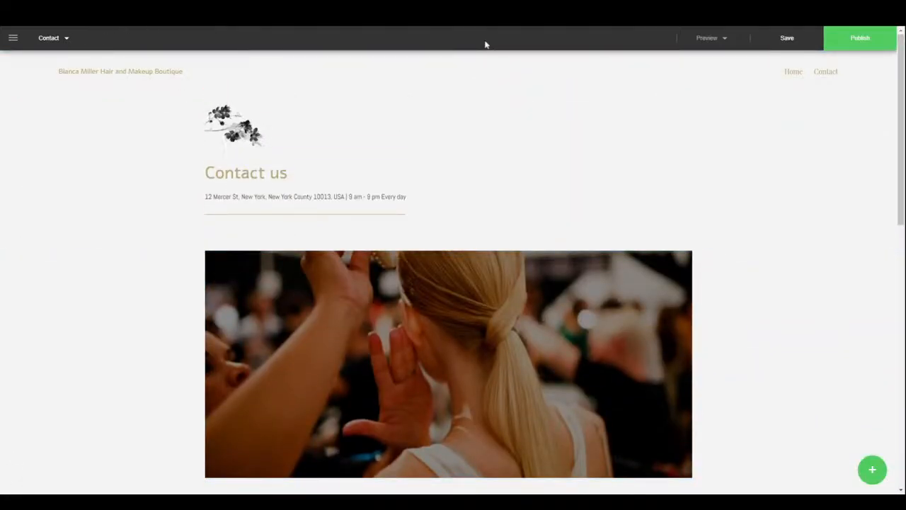
{"action": "left_click", "coordinate": [48, 38]}
{"action": "left_click", "coordinate": [46, 63]}
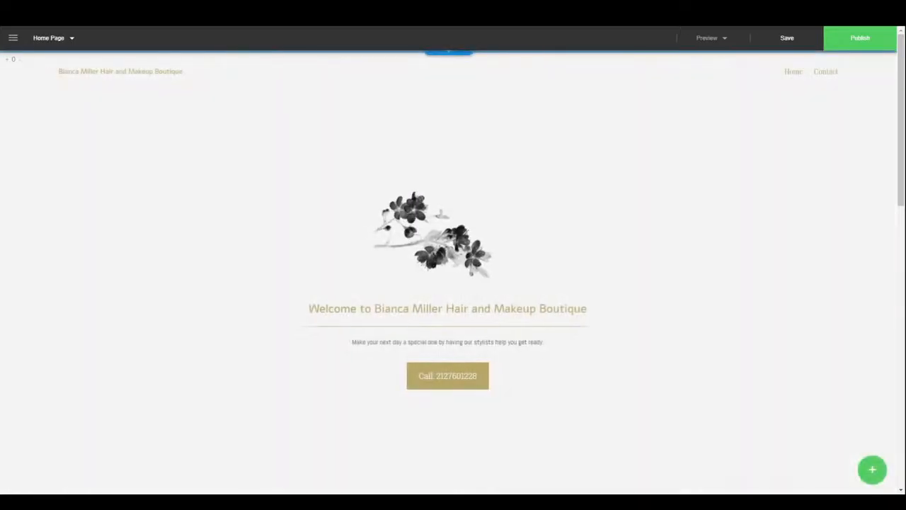
- Preview the site at tablet size, then at phone size
{"action": "left_click", "coordinate": [717, 41]}
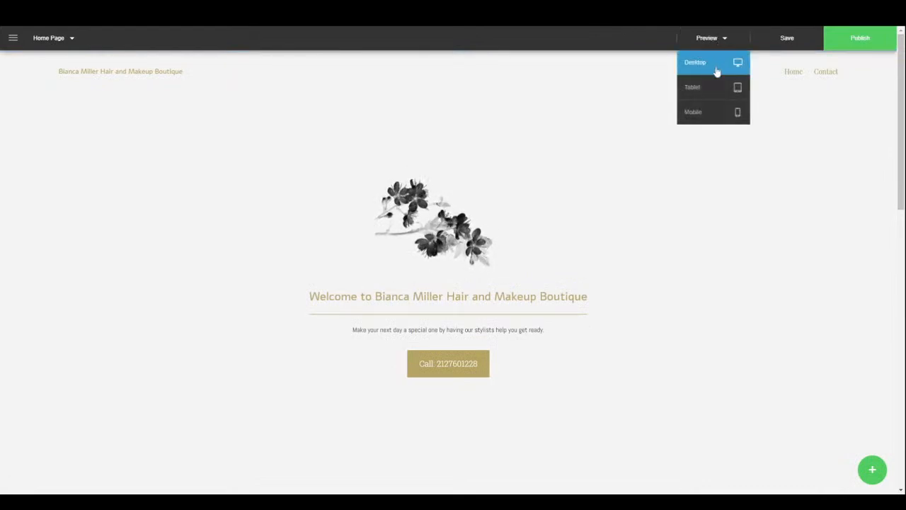
{"action": "left_click", "coordinate": [706, 96]}
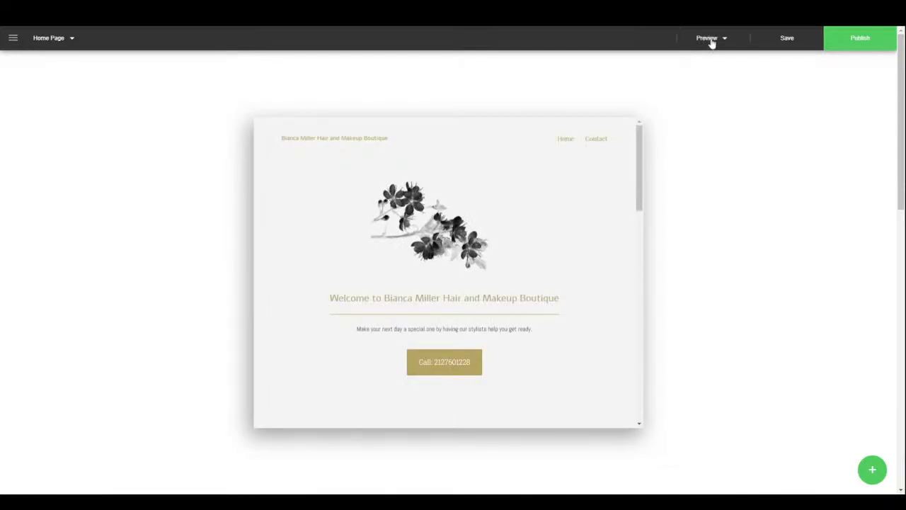
{"action": "left_click", "coordinate": [710, 40]}
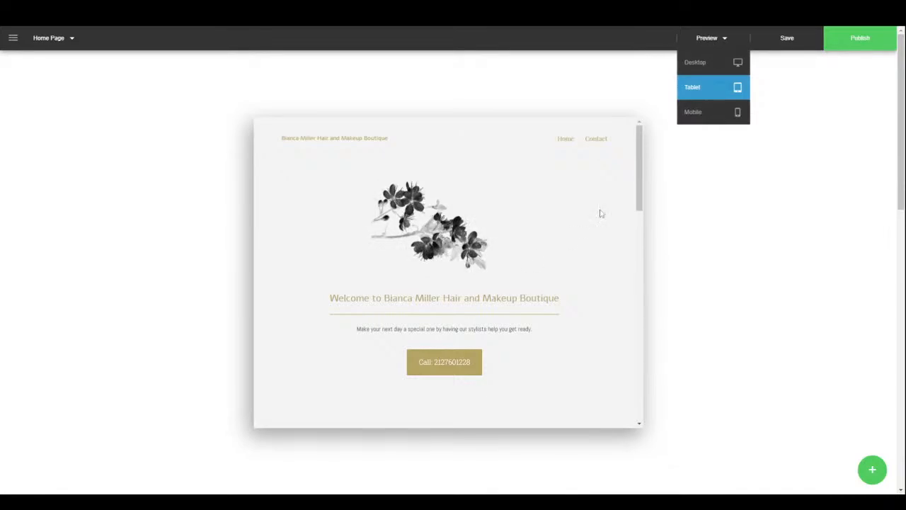
{"action": "left_click_drag", "start_coordinate": [641, 168], "coordinate": [654, 398]}
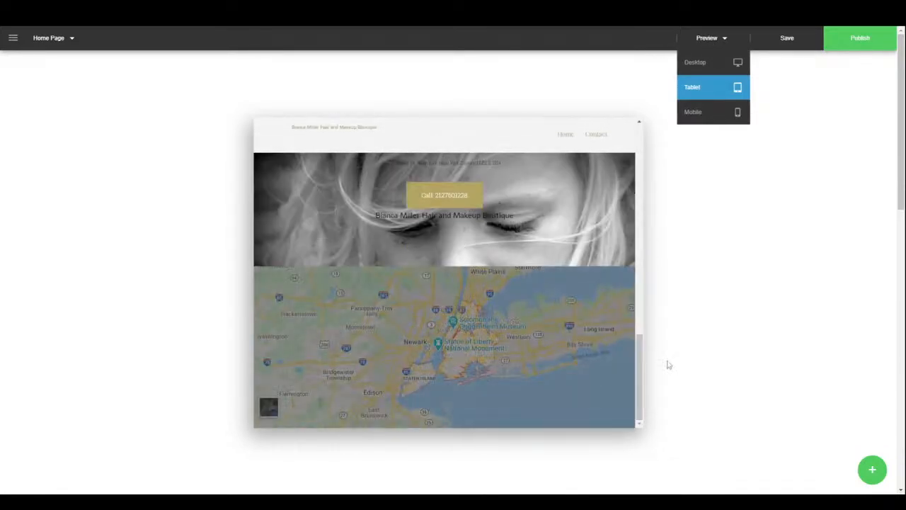
{"action": "left_click", "coordinate": [704, 113]}
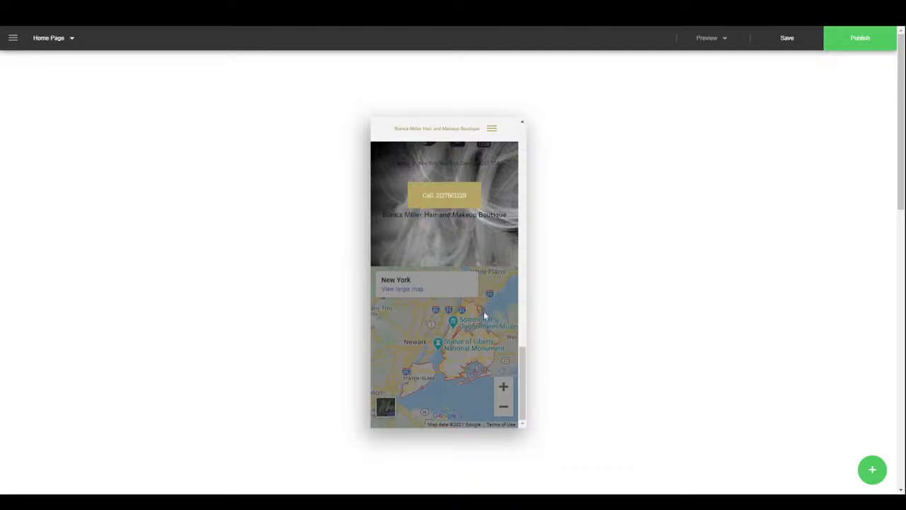
{"action": "left_click_drag", "start_coordinate": [516, 362], "coordinate": [503, 167]}
- Expand the mobile navigation menu, scroll the phone preview, then switch back to Desktop
{"action": "left_click", "coordinate": [492, 128]}
{"action": "scroll", "coordinate": [503, 301], "scroll_direction": "down", "scroll_amount": 4}
{"action": "scroll", "coordinate": [495, 280], "scroll_direction": "down", "scroll_amount": 10}
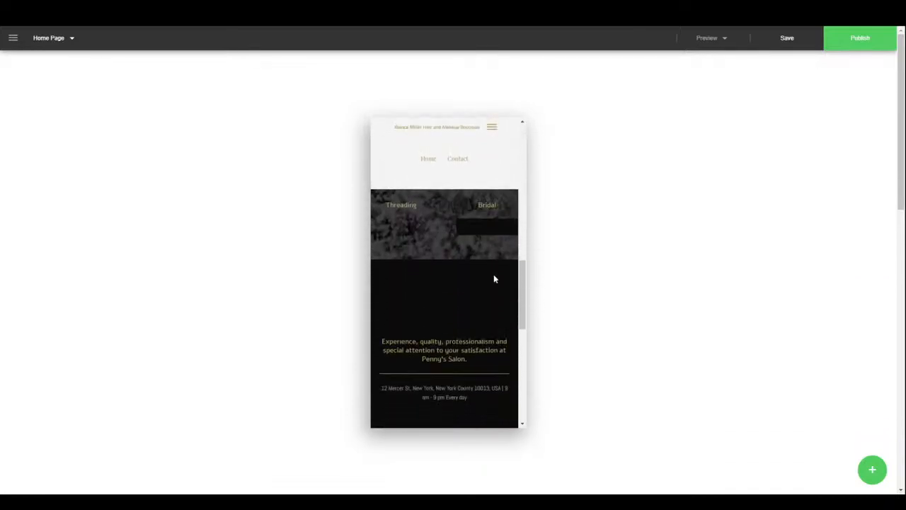
{"action": "scroll", "coordinate": [488, 269], "scroll_direction": "down", "scroll_amount": 3}
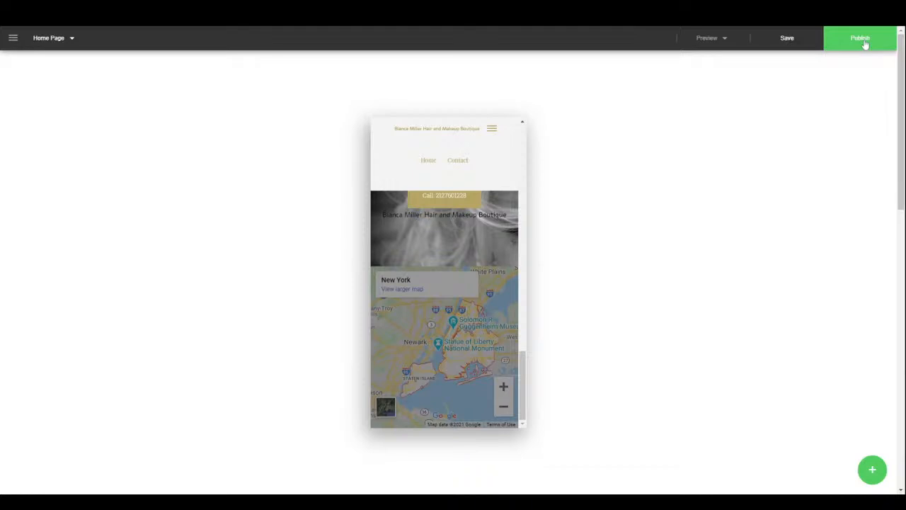
{"action": "left_click", "coordinate": [708, 40]}
{"action": "left_click", "coordinate": [692, 61]}
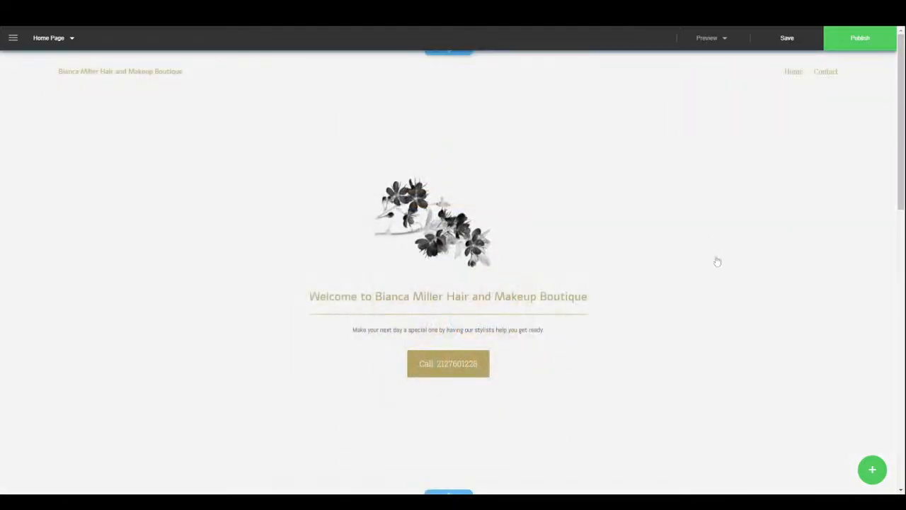
- In the Website Menu settings, enable the header Logo and try the Color Stretch button effect
{"action": "left_click", "coordinate": [882, 478]}
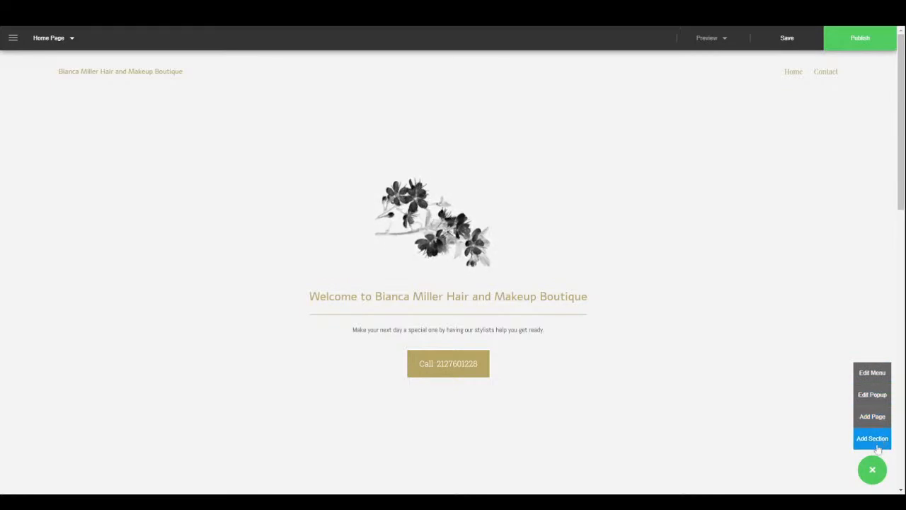
{"action": "left_click", "coordinate": [872, 372]}
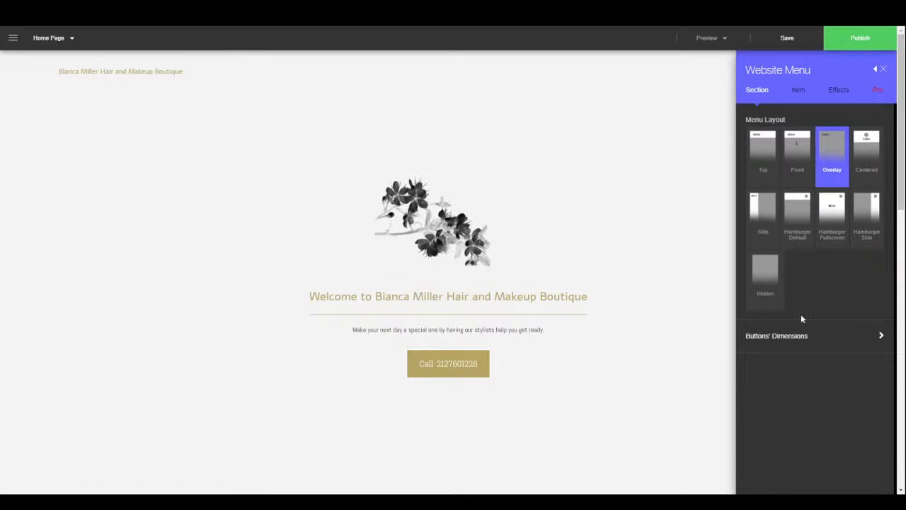
{"action": "left_click", "coordinate": [810, 337]}
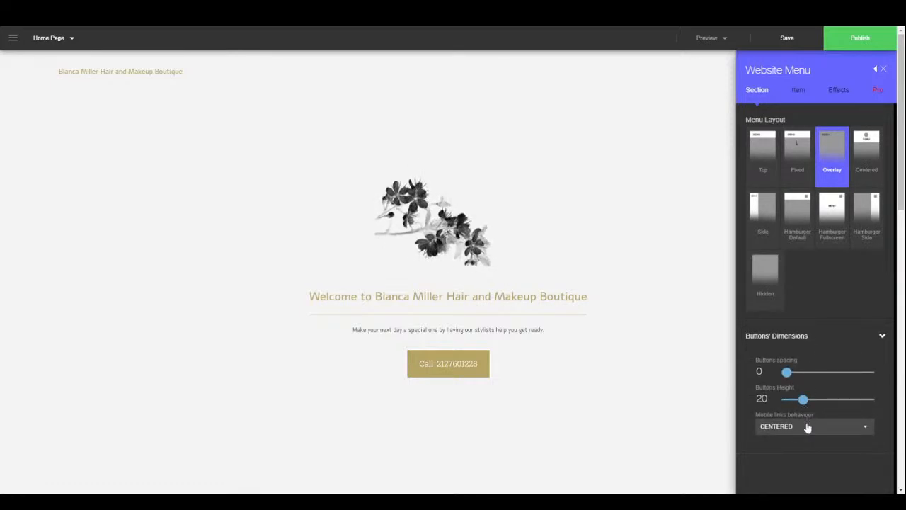
{"action": "left_click", "coordinate": [798, 92]}
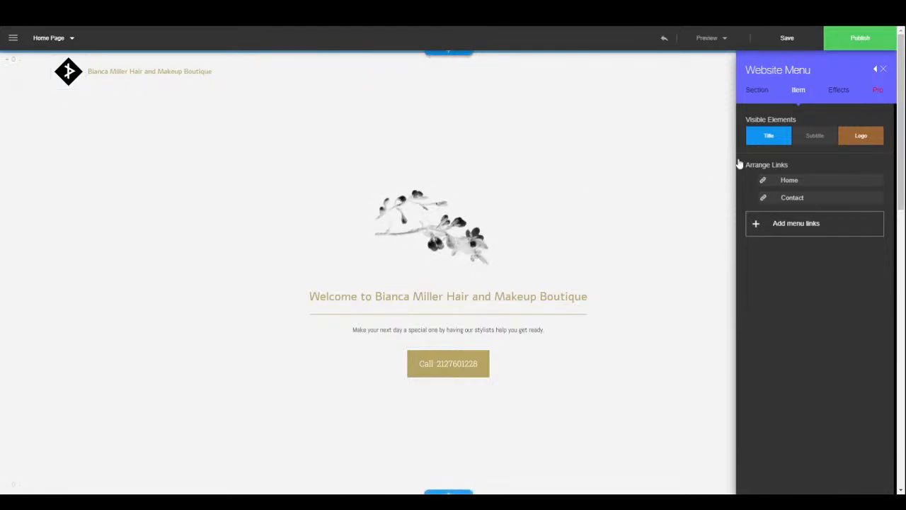
{"action": "left_click", "coordinate": [840, 91]}
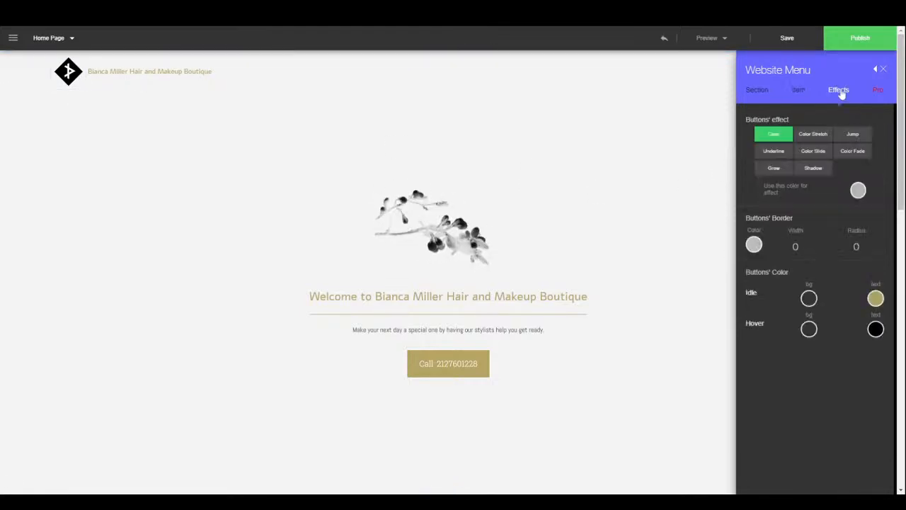
{"action": "left_click", "coordinate": [814, 136]}
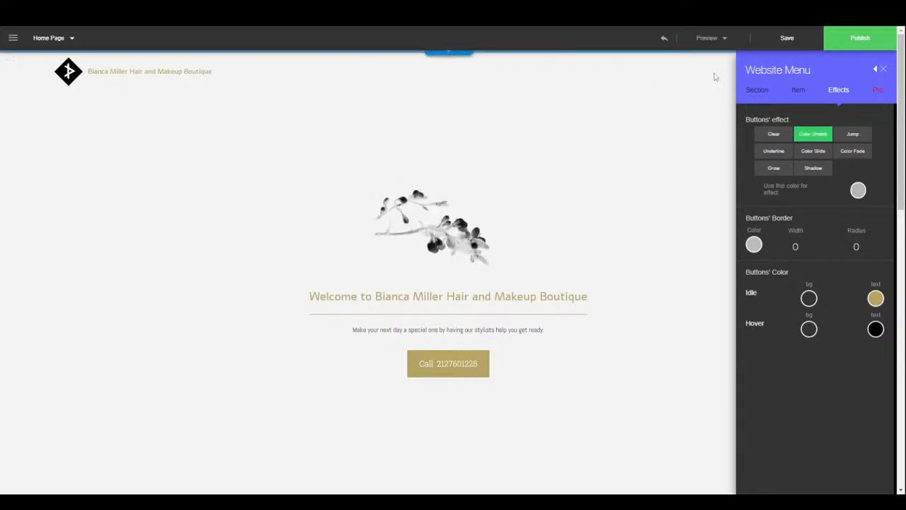
{"action": "left_click", "coordinate": [884, 68]}
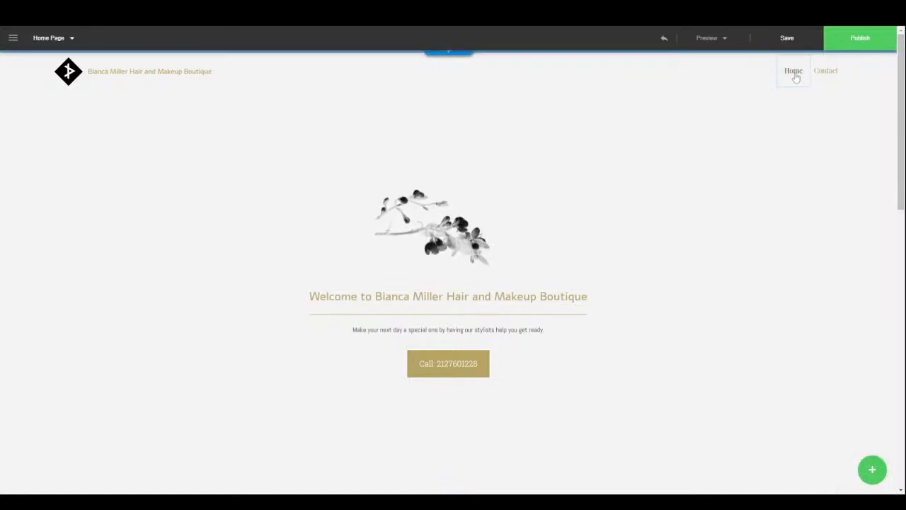
- Change the menu button effect from Jump to Shadow and close the menu settings
{"action": "left_click", "coordinate": [872, 470]}
{"action": "left_click", "coordinate": [881, 380]}
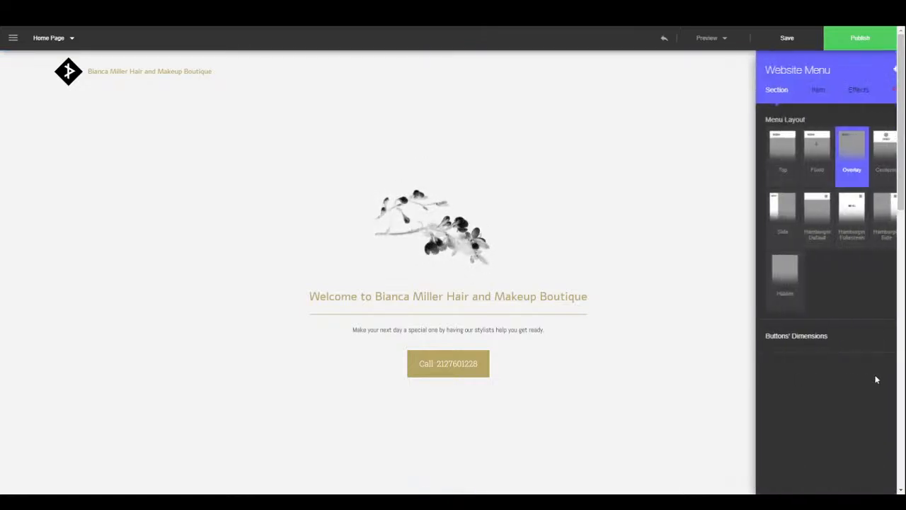
{"action": "left_click", "coordinate": [836, 94]}
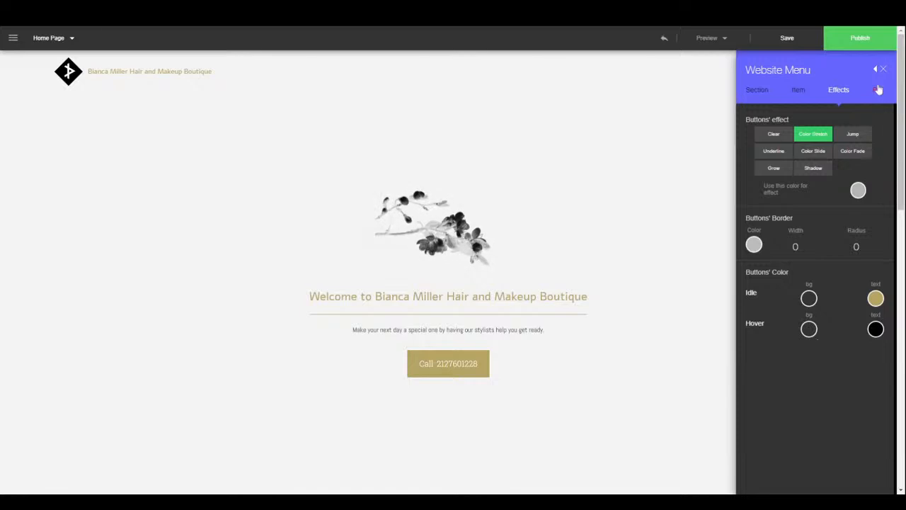
{"action": "left_click", "coordinate": [854, 134]}
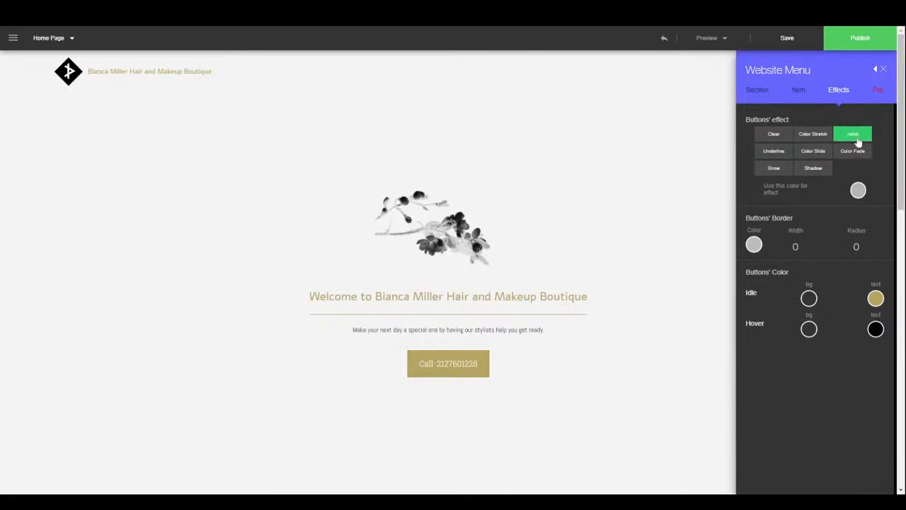
{"action": "left_click", "coordinate": [814, 168]}
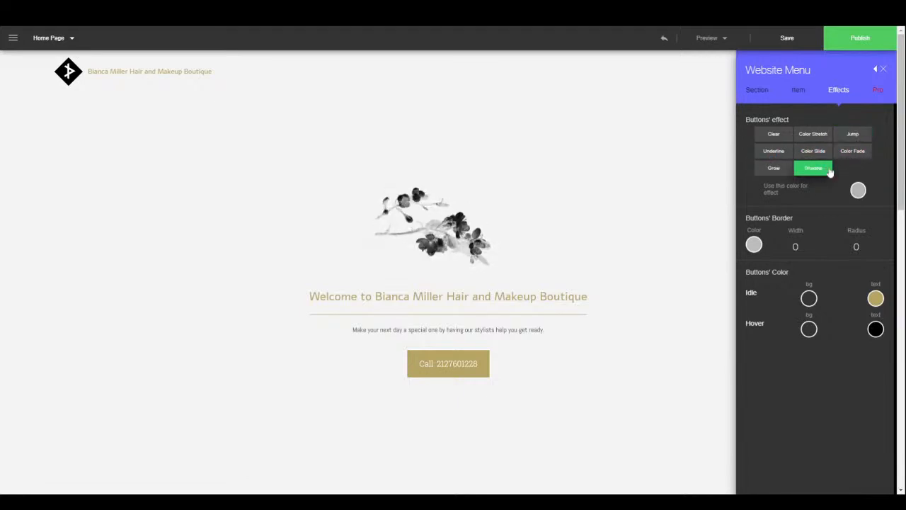
{"action": "left_click", "coordinate": [883, 71]}
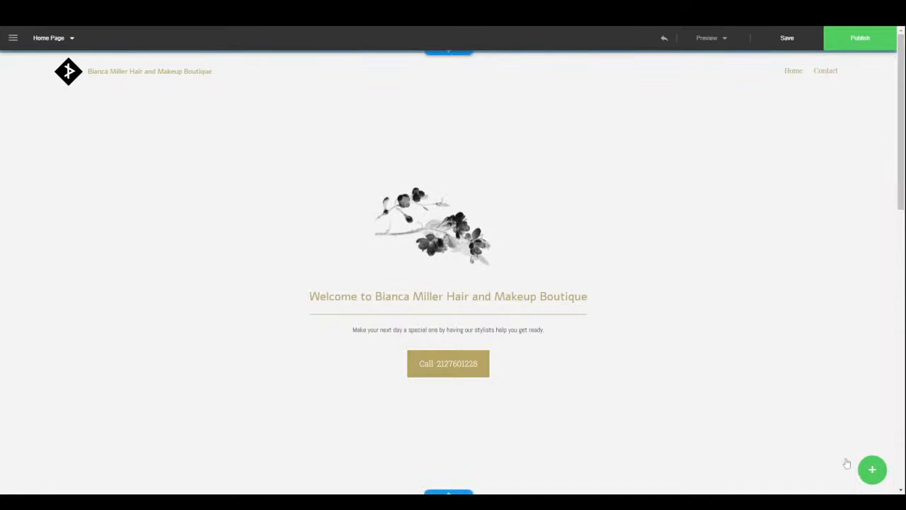
{"action": "mouse_move", "coordinate": [869, 468]}
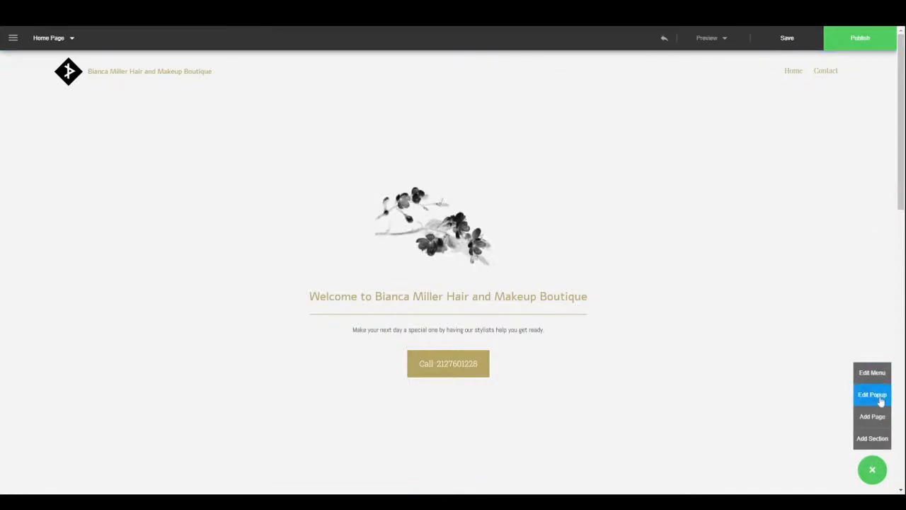
- Try a Centered popup location, then return the popup to Bottom Right, 400 wide
{"action": "left_click", "coordinate": [872, 394]}
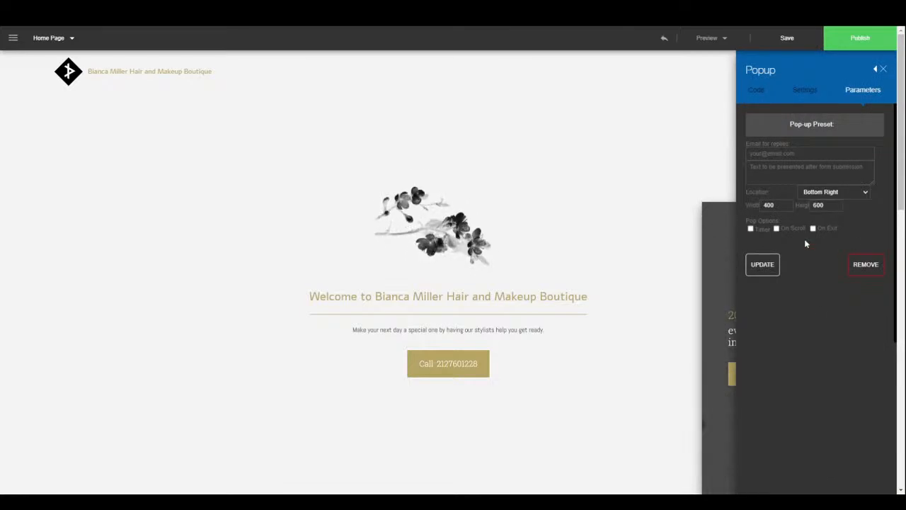
{"action": "left_click", "coordinate": [875, 69]}
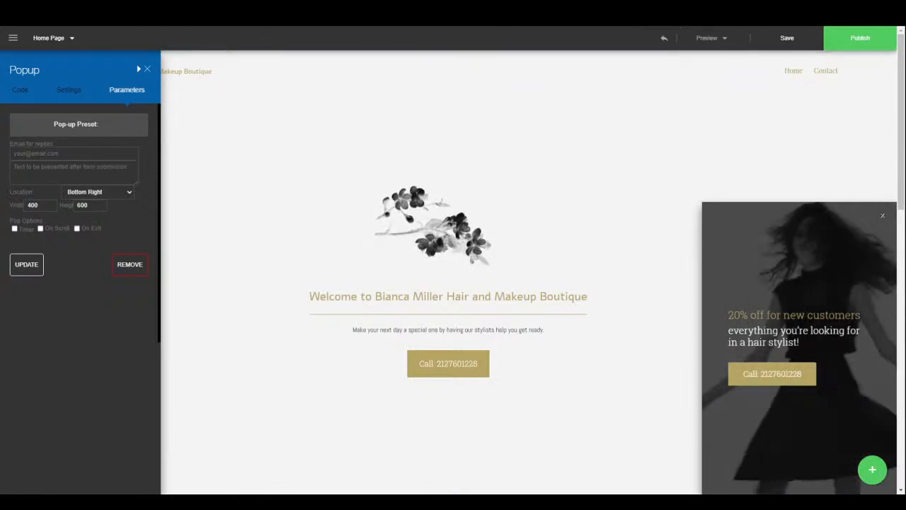
{"action": "left_click", "coordinate": [70, 153]}
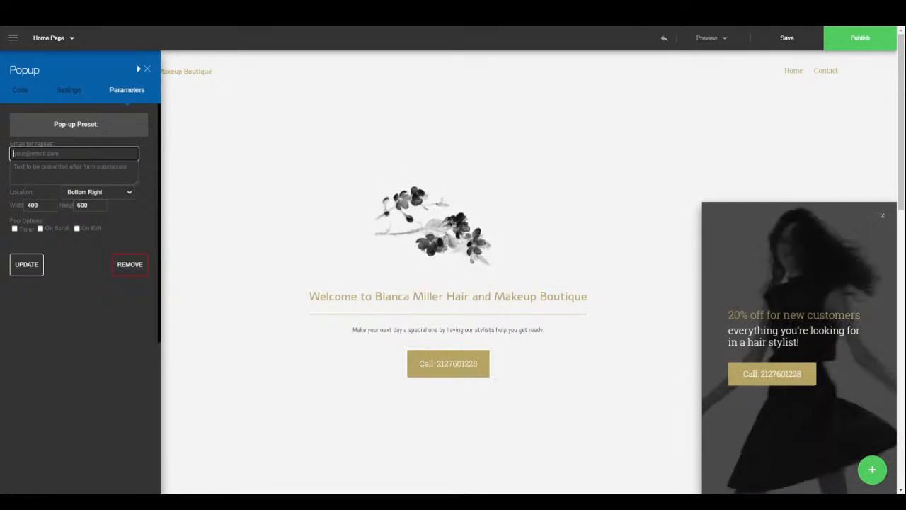
{"action": "left_click", "coordinate": [74, 171]}
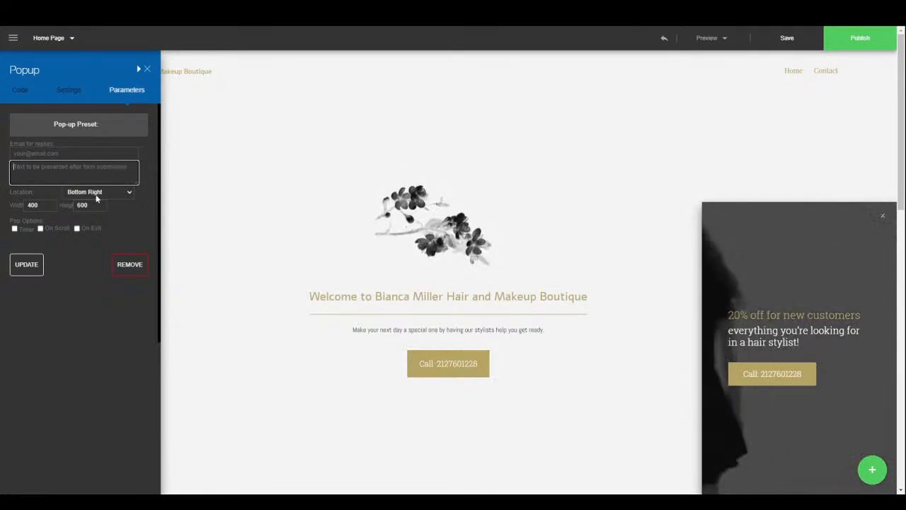
{"action": "left_click", "coordinate": [96, 198]}
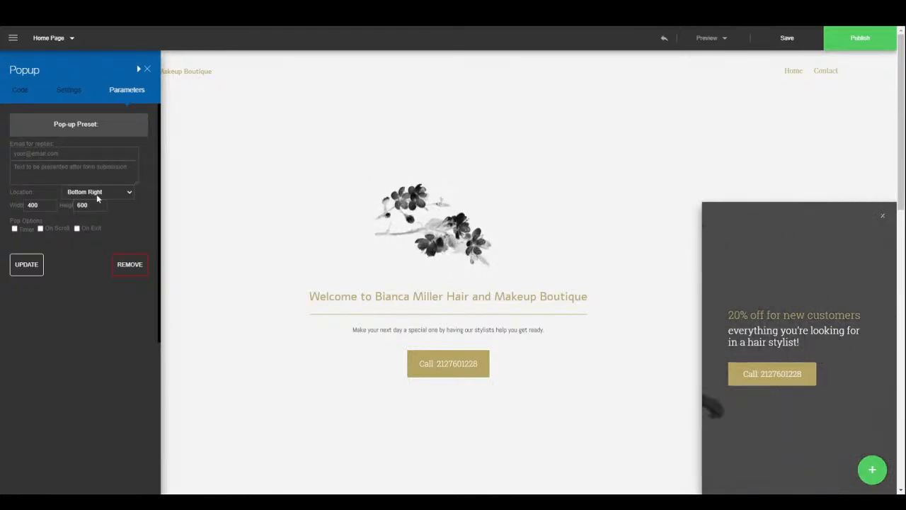
{"action": "left_click", "coordinate": [97, 204]}
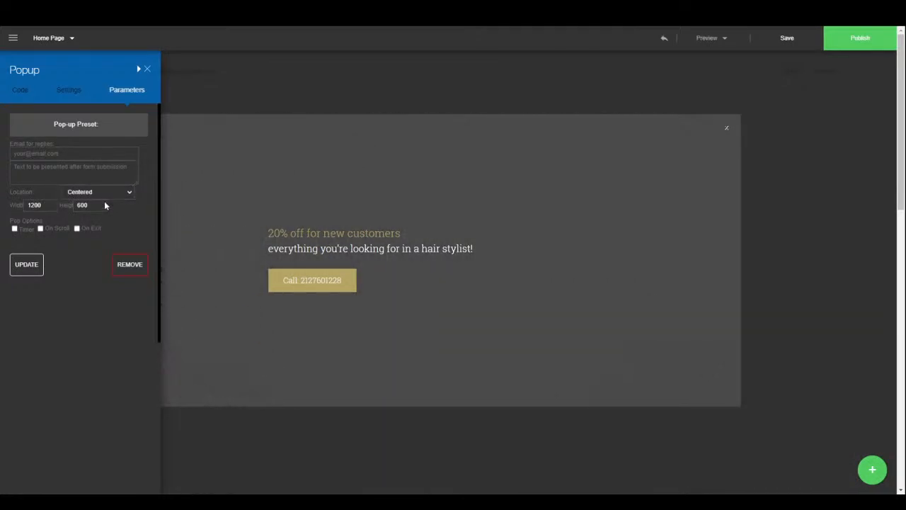
{"action": "left_click", "coordinate": [104, 193]}
{"action": "left_click", "coordinate": [92, 237]}
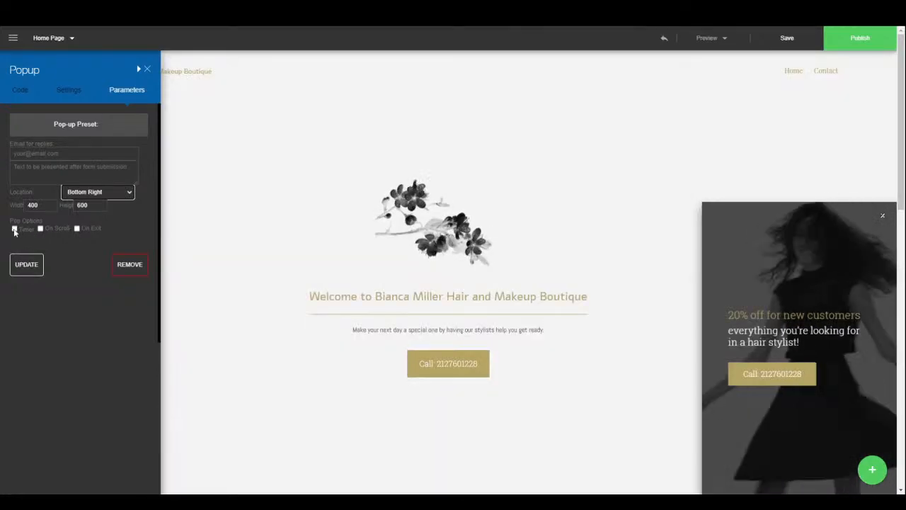
- Try the Timer and On Scroll triggers, leave both off, and close the popup settings
{"action": "left_click", "coordinate": [15, 229]}
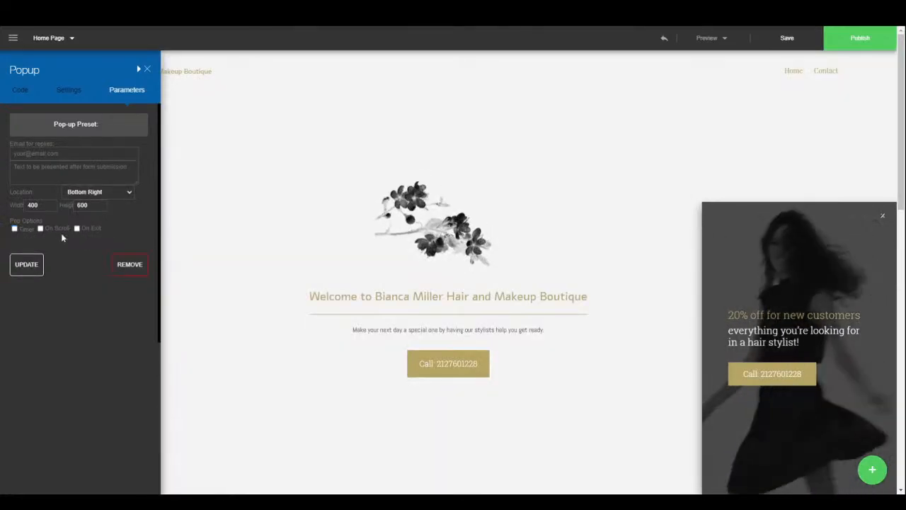
{"action": "left_click", "coordinate": [41, 228]}
{"action": "left_click", "coordinate": [41, 228]}
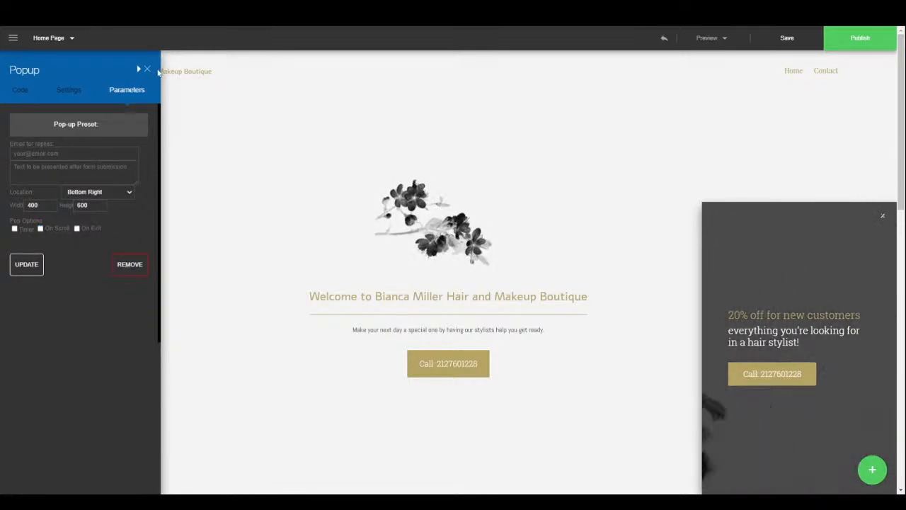
{"action": "left_click", "coordinate": [67, 96]}
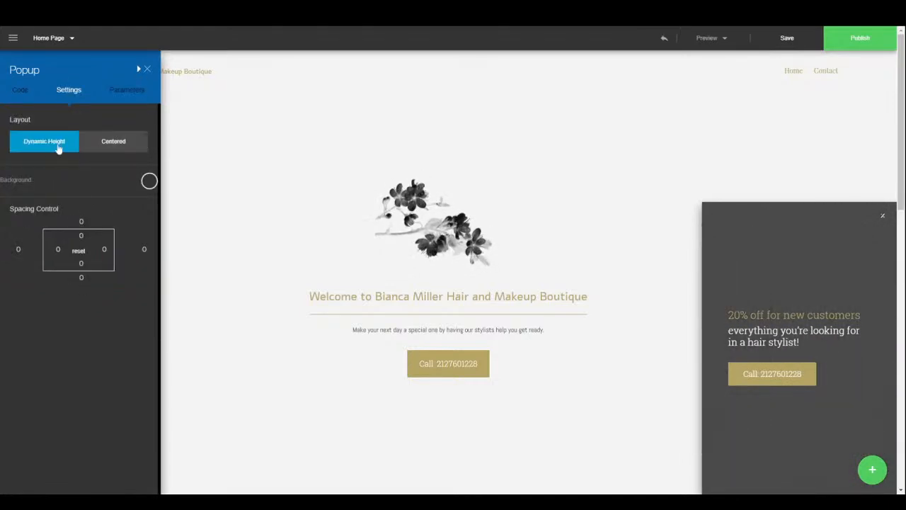
{"action": "left_click", "coordinate": [147, 71]}
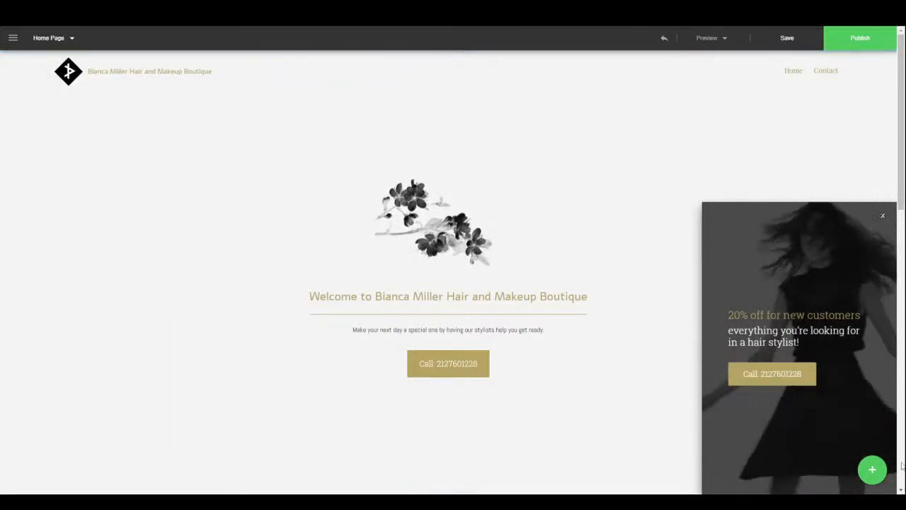
- Check the pages list and dismiss the Add Section gallery, then add a section below the welcome area
{"action": "left_click", "coordinate": [874, 469]}
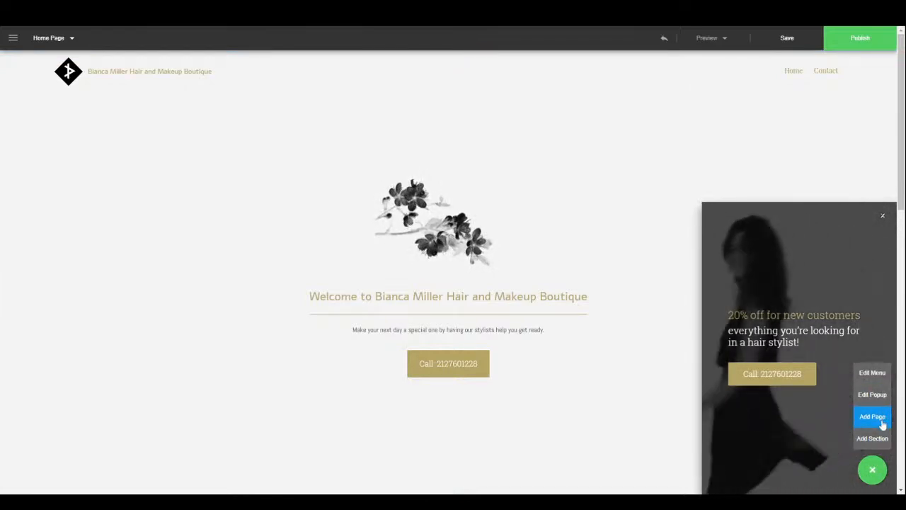
{"action": "left_click", "coordinate": [69, 40]}
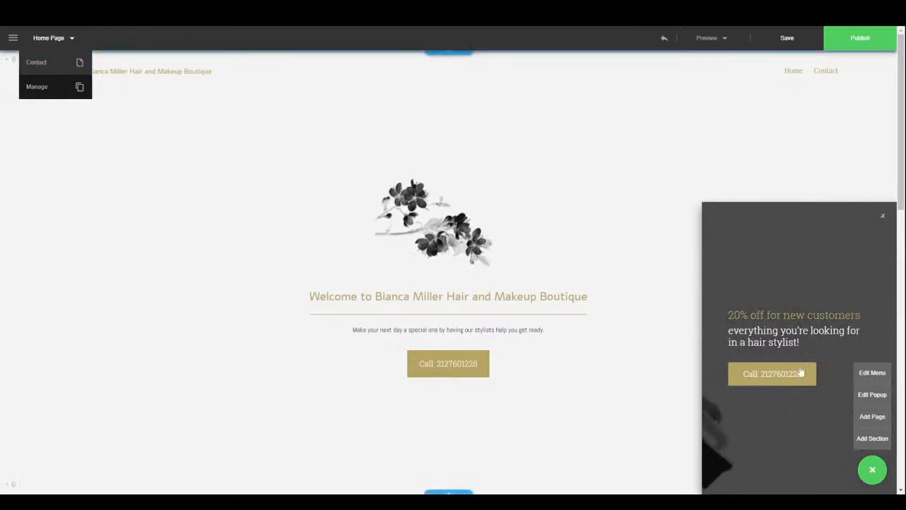
{"action": "left_click", "coordinate": [876, 440]}
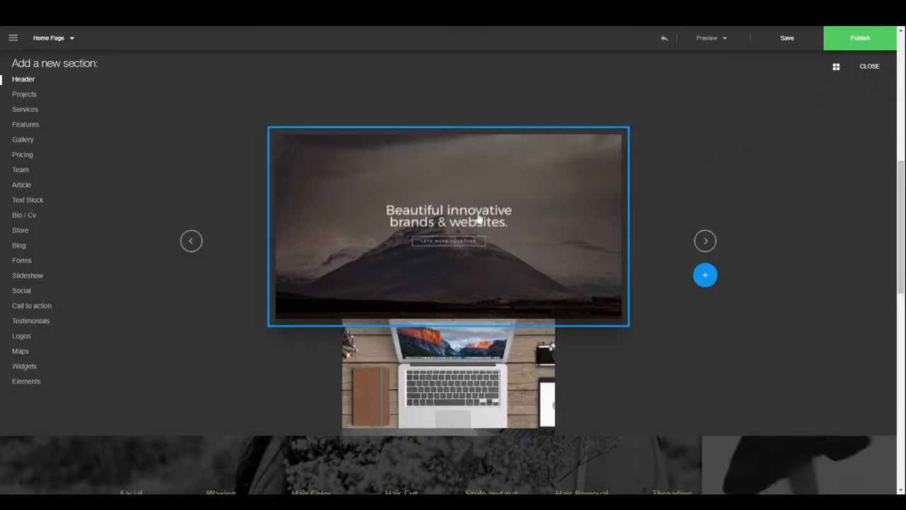
{"action": "left_click", "coordinate": [869, 67]}
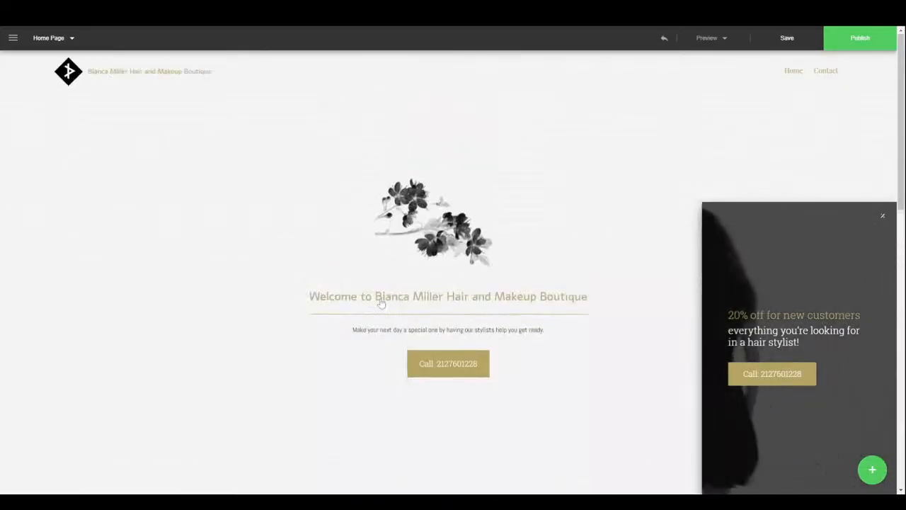
{"action": "scroll", "coordinate": [425, 326], "scroll_direction": "down", "scroll_amount": 3}
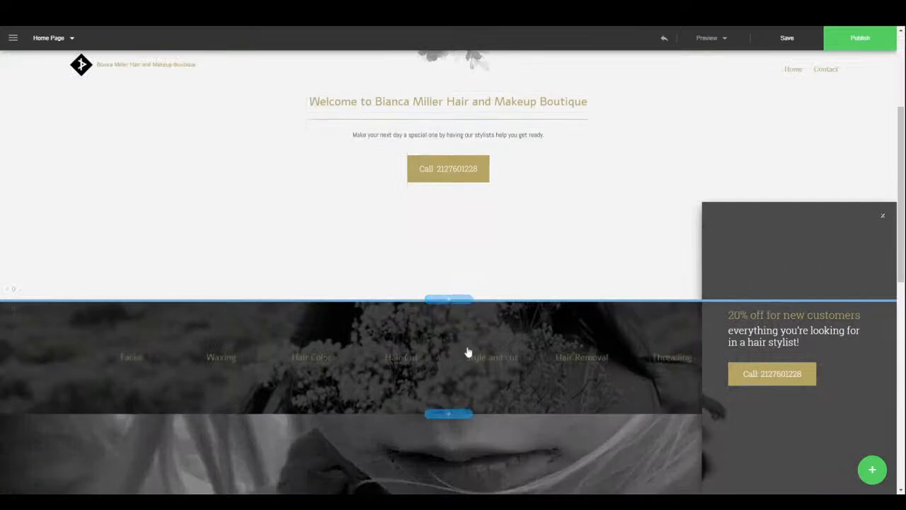
{"action": "left_click", "coordinate": [453, 303]}
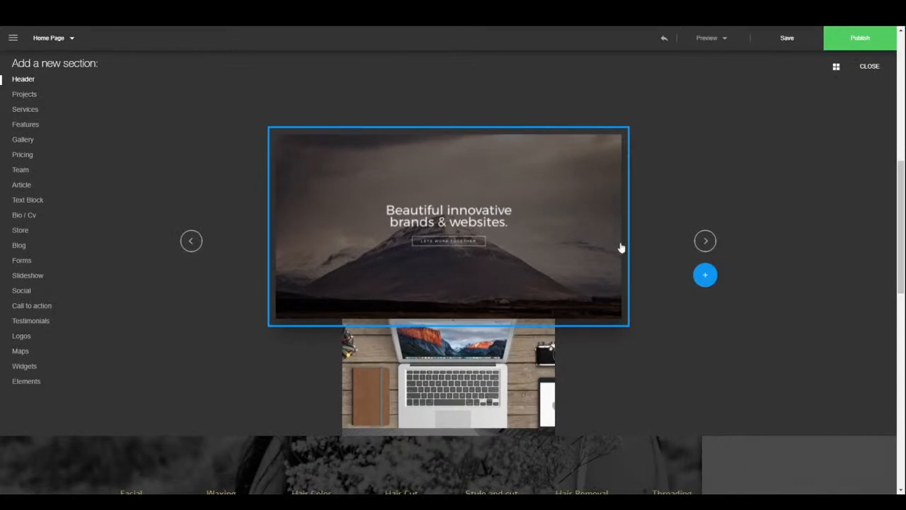
- Switch the section picker to grid view and look through the Header designs
{"action": "left_click", "coordinate": [836, 67]}
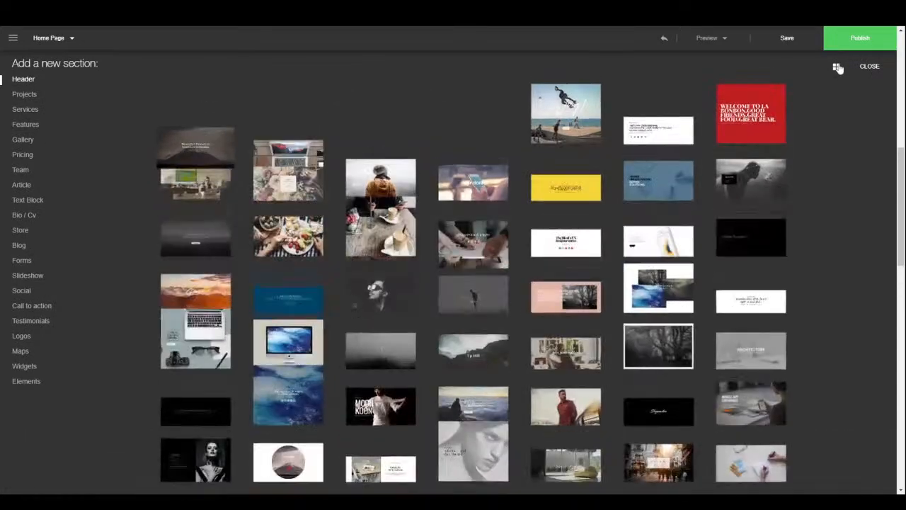
{"action": "scroll", "coordinate": [421, 354], "scroll_direction": "down", "scroll_amount": 3}
{"action": "scroll", "coordinate": [420, 361], "scroll_direction": "down", "scroll_amount": 3}
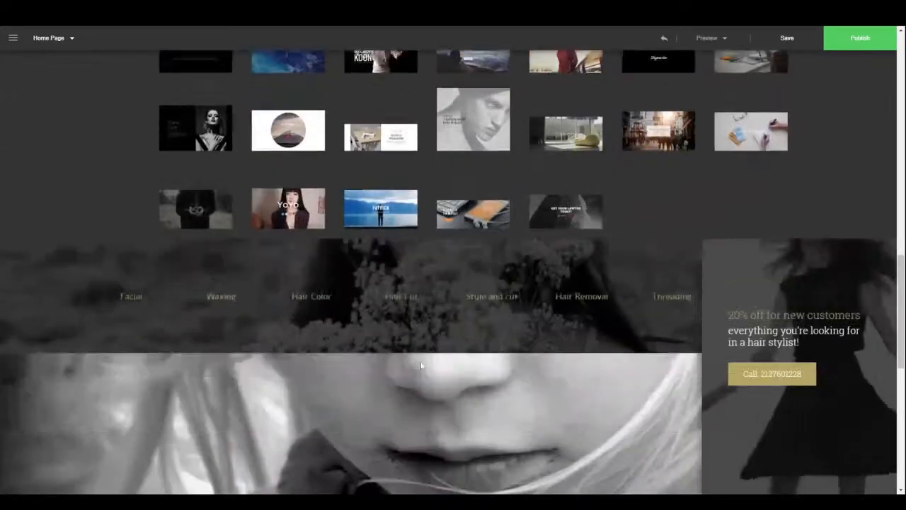
{"action": "scroll", "coordinate": [420, 356], "scroll_direction": "up", "scroll_amount": 4}
{"action": "scroll", "coordinate": [420, 325], "scroll_direction": "up", "scroll_amount": 2}
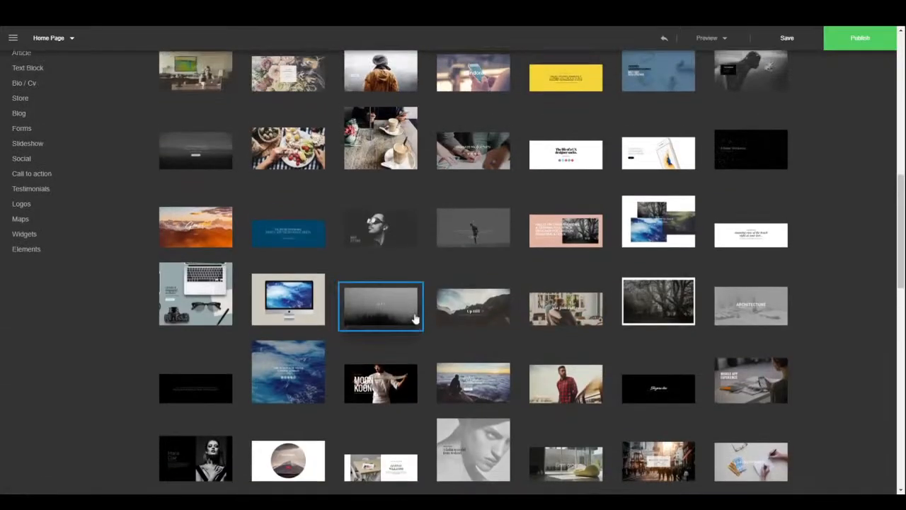
- Show the Projects designs in carousel view and step through four layouts
{"action": "left_click", "coordinate": [15, 95]}
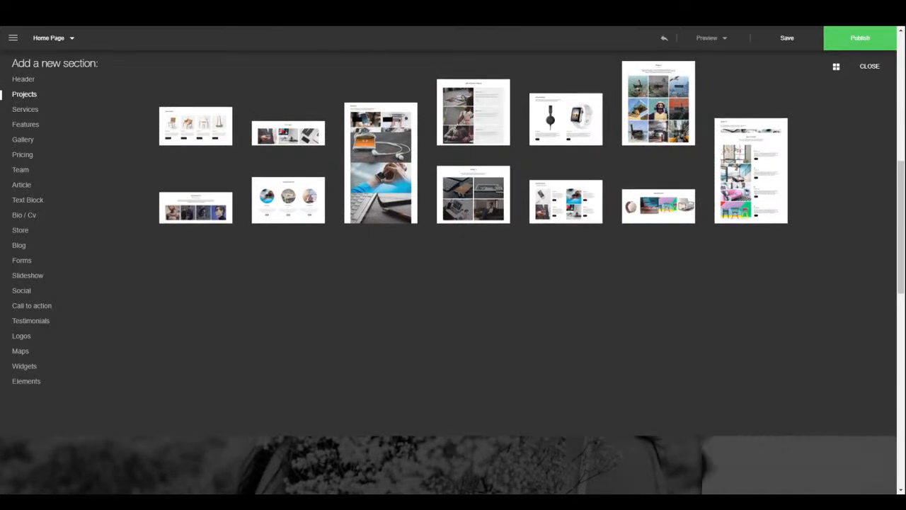
{"action": "left_click", "coordinate": [837, 67]}
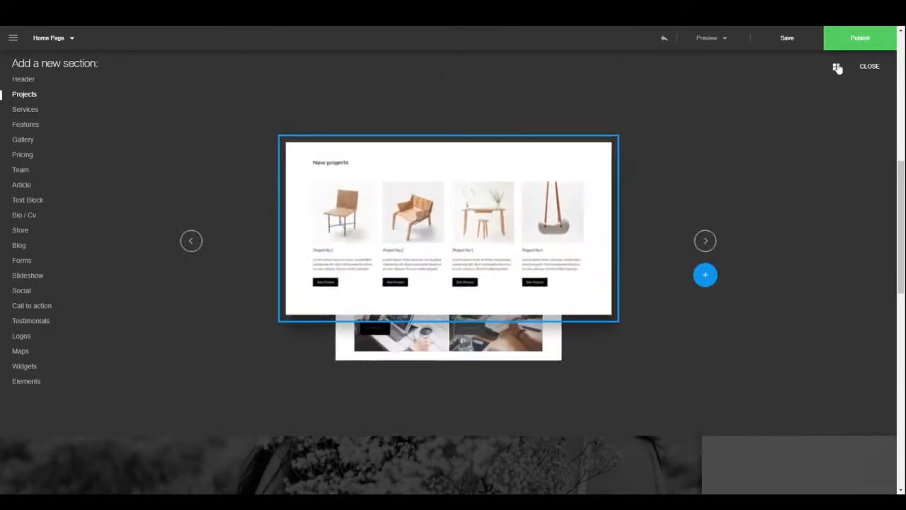
{"action": "left_click", "coordinate": [705, 241]}
{"action": "left_click", "coordinate": [705, 241]}
{"action": "left_click", "coordinate": [705, 241]}
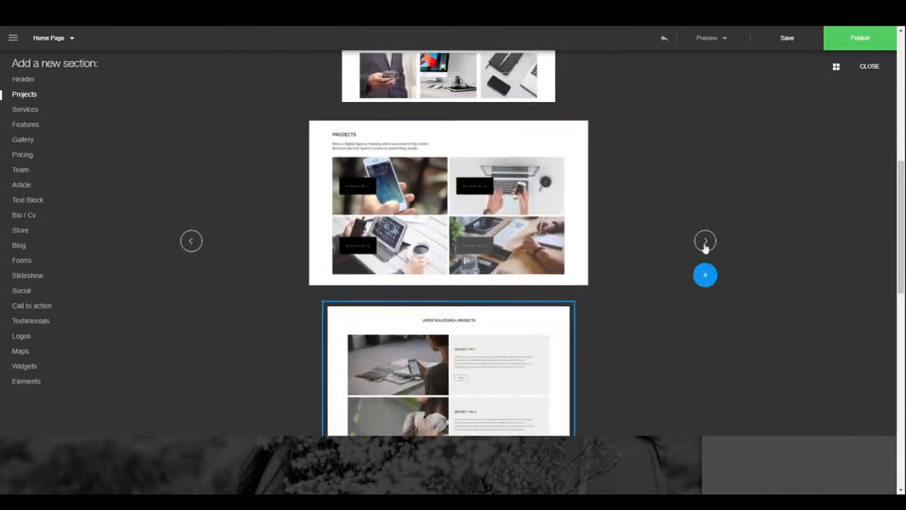
{"action": "left_click", "coordinate": [705, 242]}
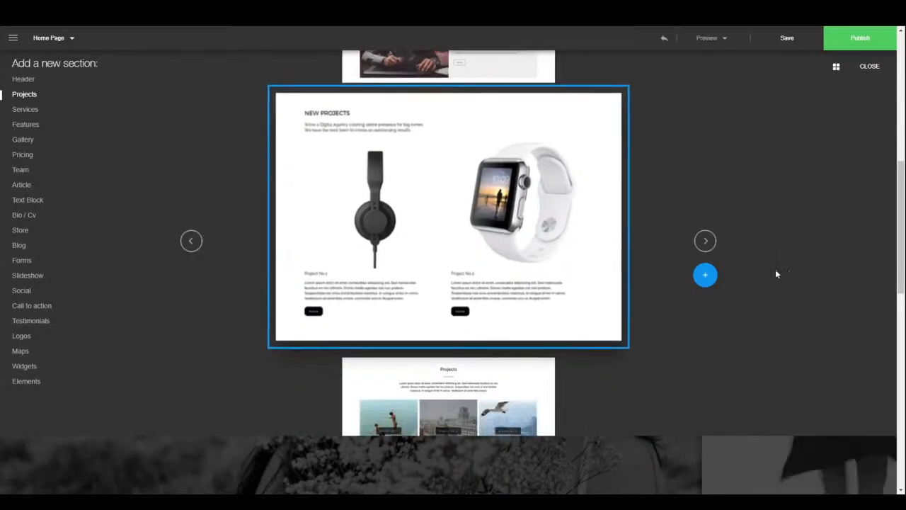
- Preview the Services section designs, stepping through three layouts
{"action": "left_click", "coordinate": [25, 109]}
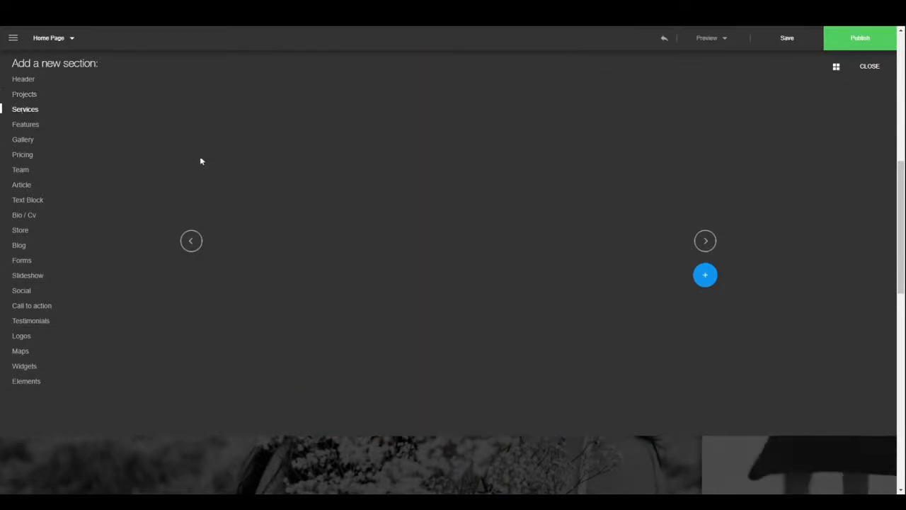
{"action": "left_click", "coordinate": [705, 241]}
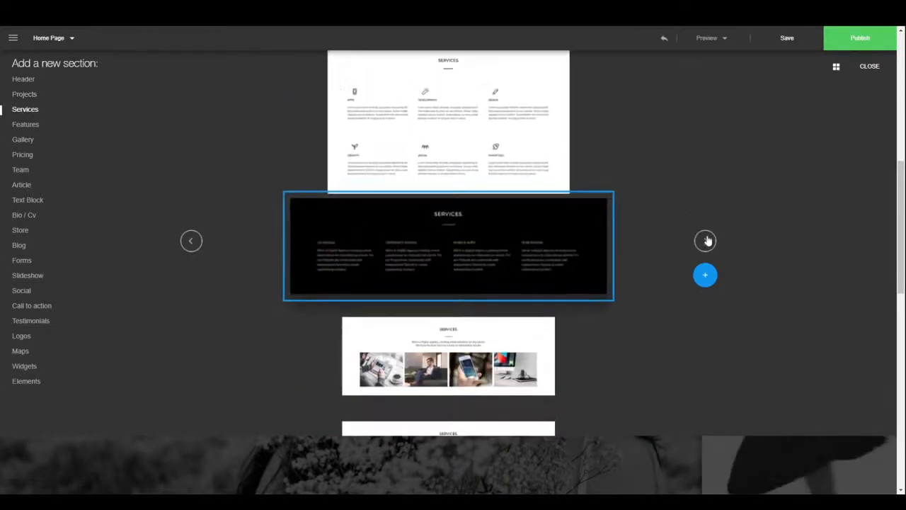
{"action": "left_click", "coordinate": [705, 241]}
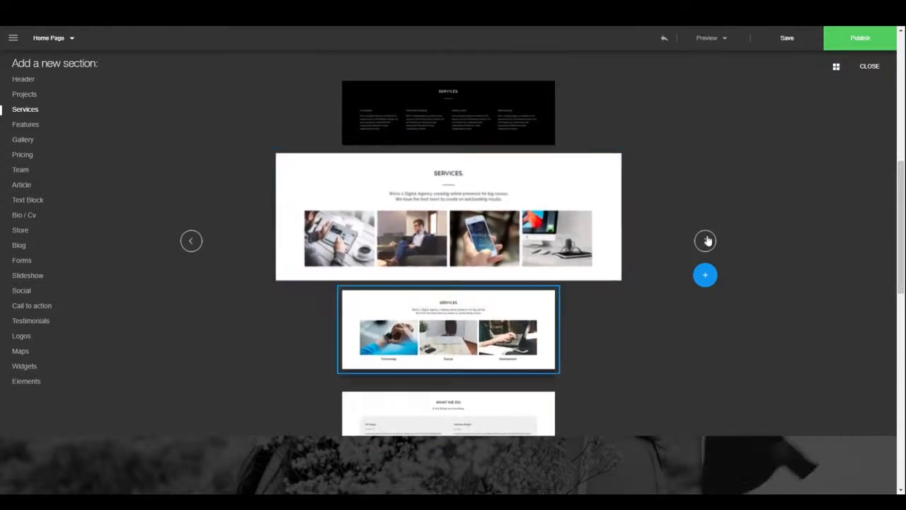
{"action": "left_click", "coordinate": [705, 241]}
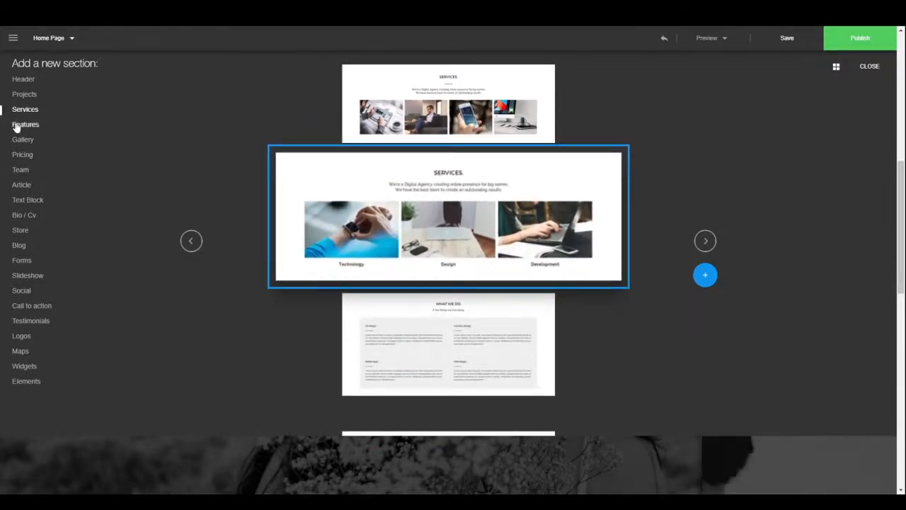
- Preview the Features section designs, stepping through five layouts
{"action": "left_click", "coordinate": [17, 125]}
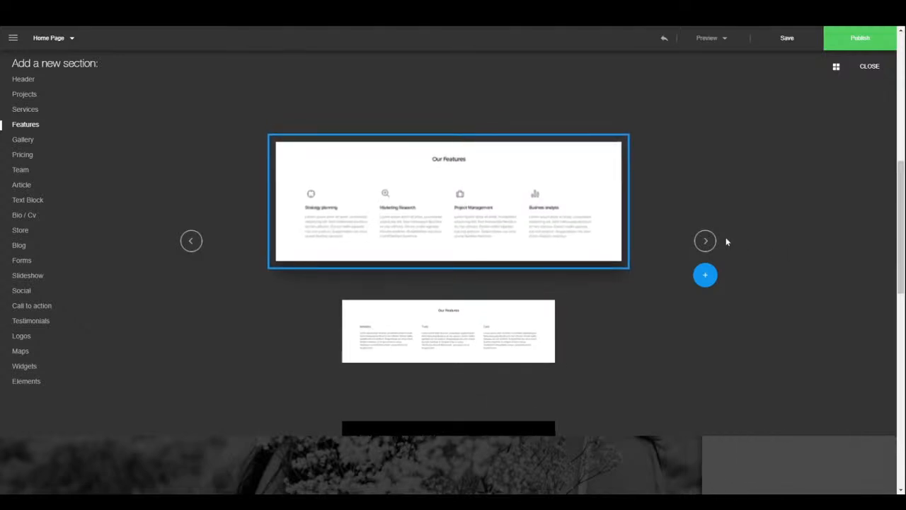
{"action": "left_click", "coordinate": [713, 244]}
{"action": "left_click", "coordinate": [713, 244]}
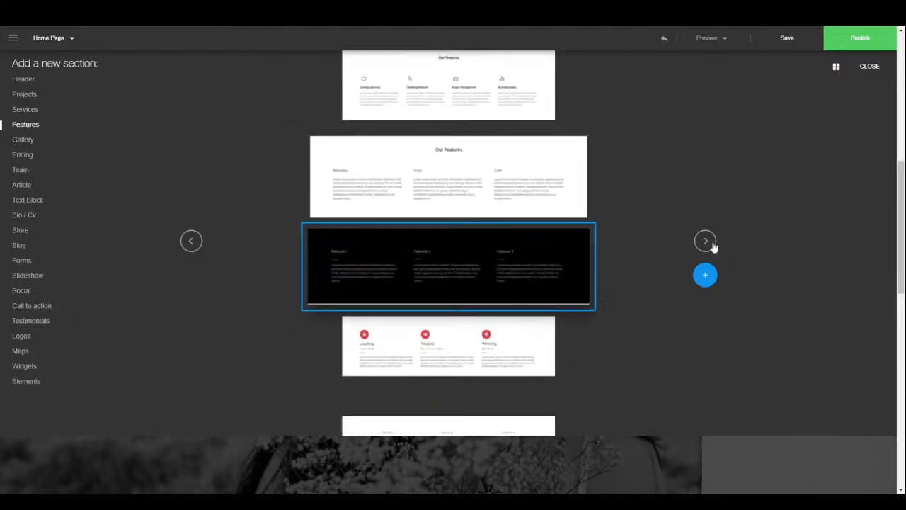
{"action": "left_click", "coordinate": [713, 245]}
{"action": "left_click", "coordinate": [713, 245]}
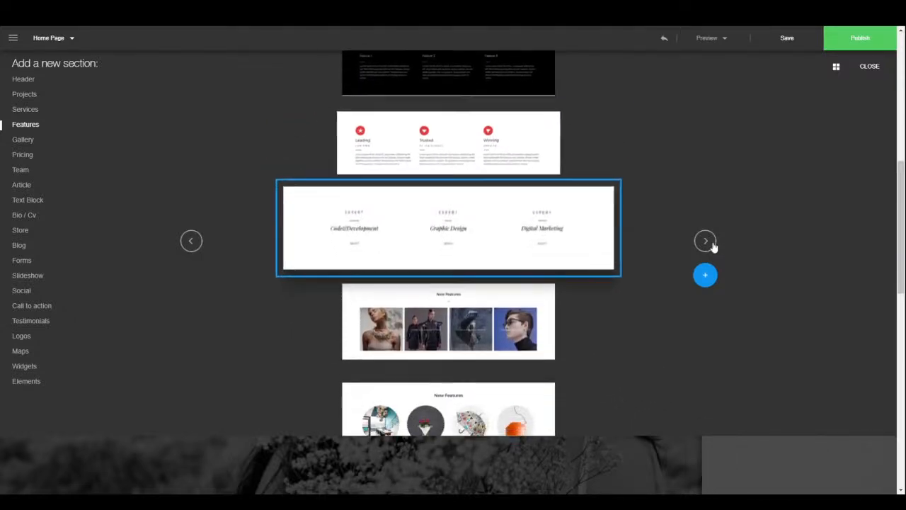
{"action": "left_click", "coordinate": [712, 245]}
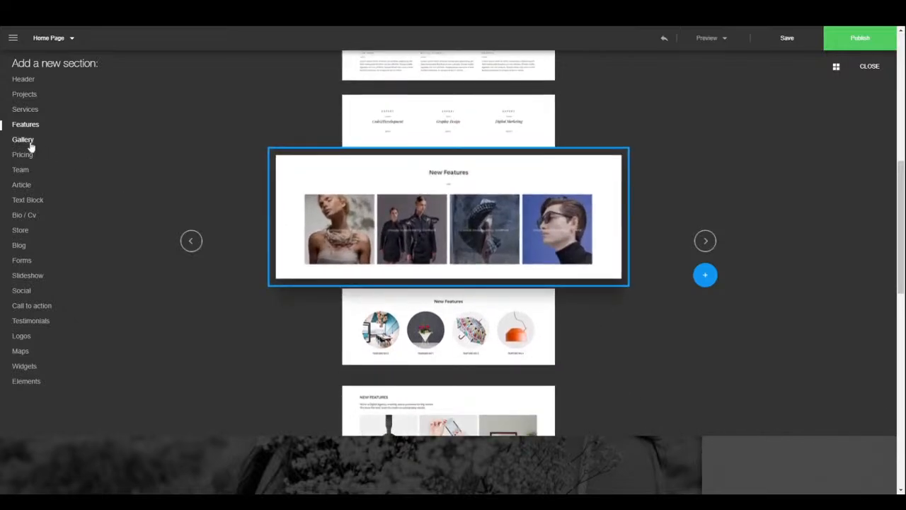
- Browse the Gallery designs, then step through four Pricing layouts
{"action": "left_click", "coordinate": [30, 144]}
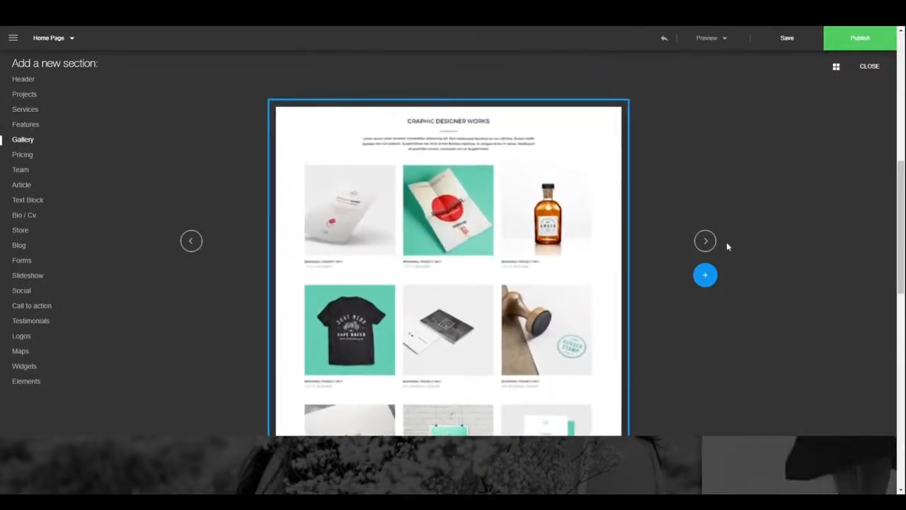
{"action": "left_click", "coordinate": [706, 242]}
{"action": "left_click", "coordinate": [706, 243]}
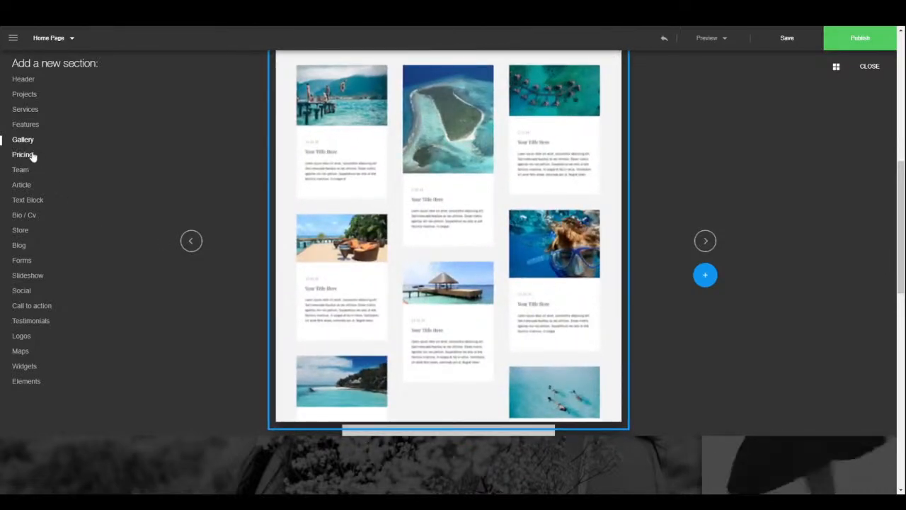
{"action": "left_click", "coordinate": [30, 155]}
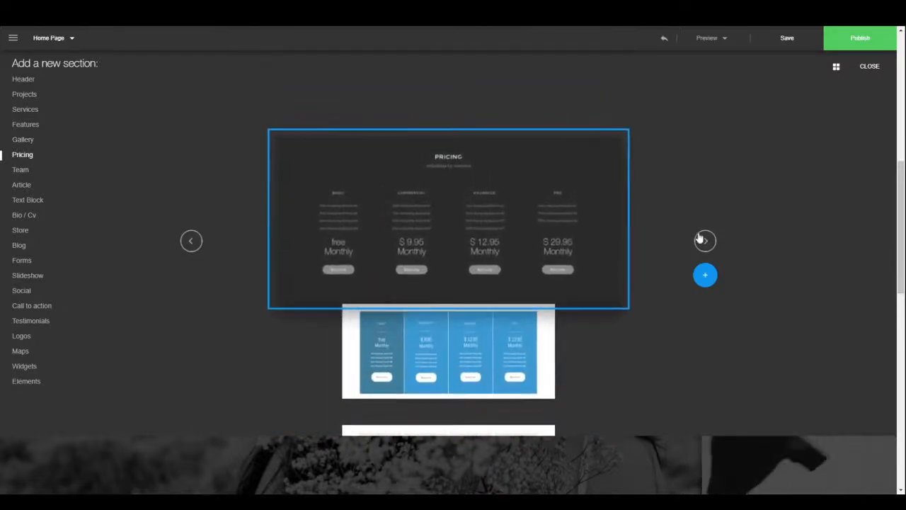
{"action": "left_click", "coordinate": [705, 242]}
{"action": "left_click", "coordinate": [705, 241]}
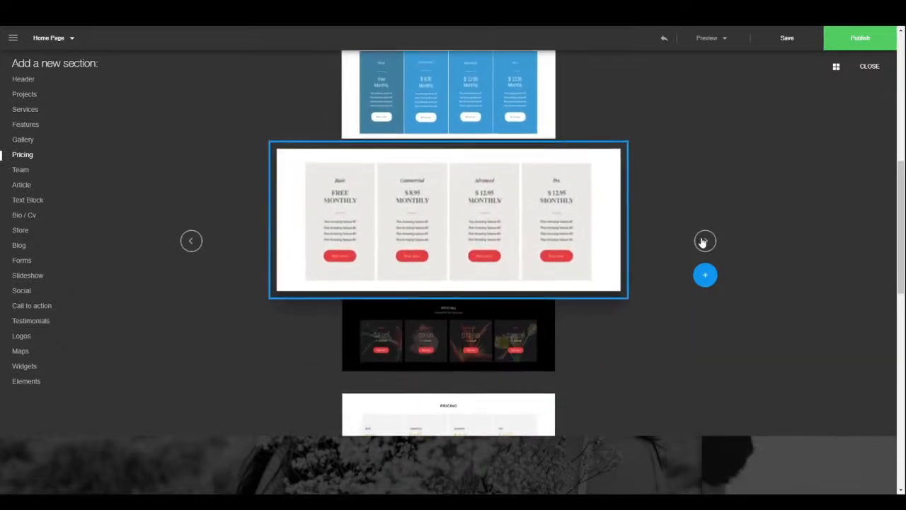
{"action": "left_click", "coordinate": [705, 242]}
{"action": "left_click", "coordinate": [705, 241]}
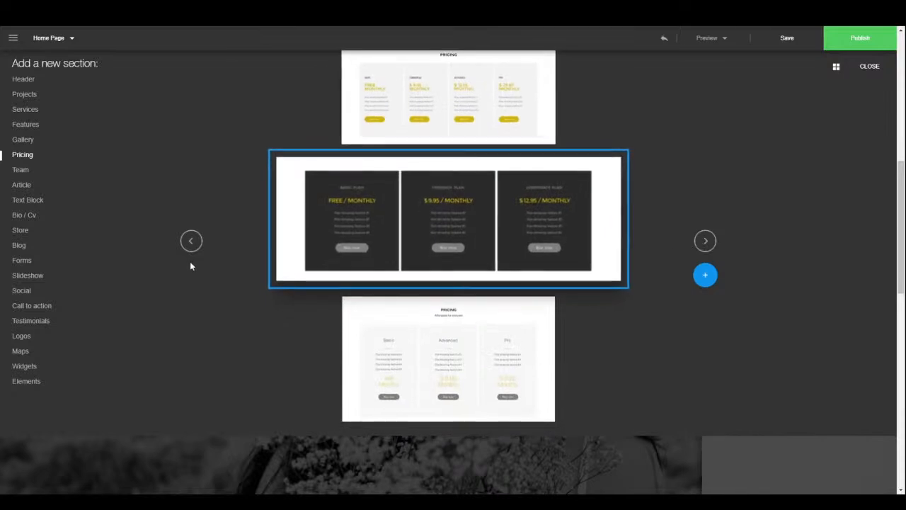
- Preview the Team, Article and Text Block section designs
{"action": "left_click", "coordinate": [21, 170]}
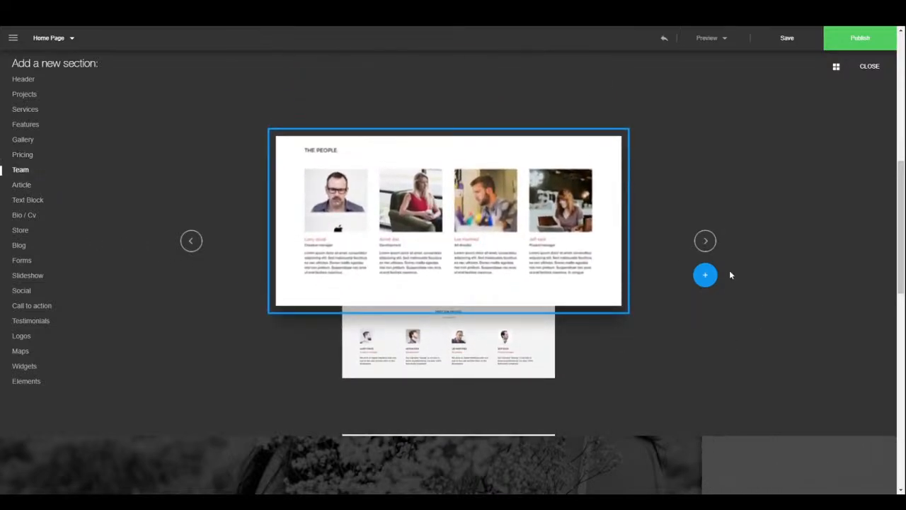
{"action": "left_click", "coordinate": [710, 243]}
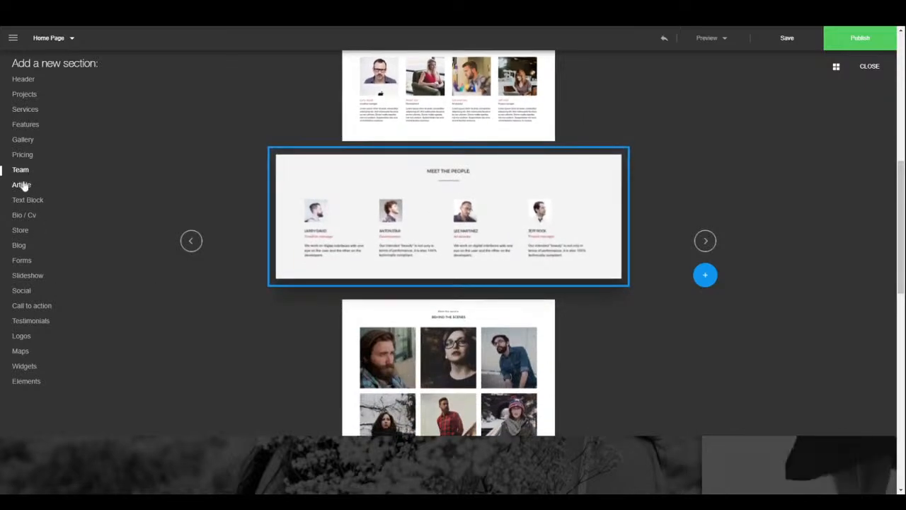
{"action": "left_click", "coordinate": [22, 185]}
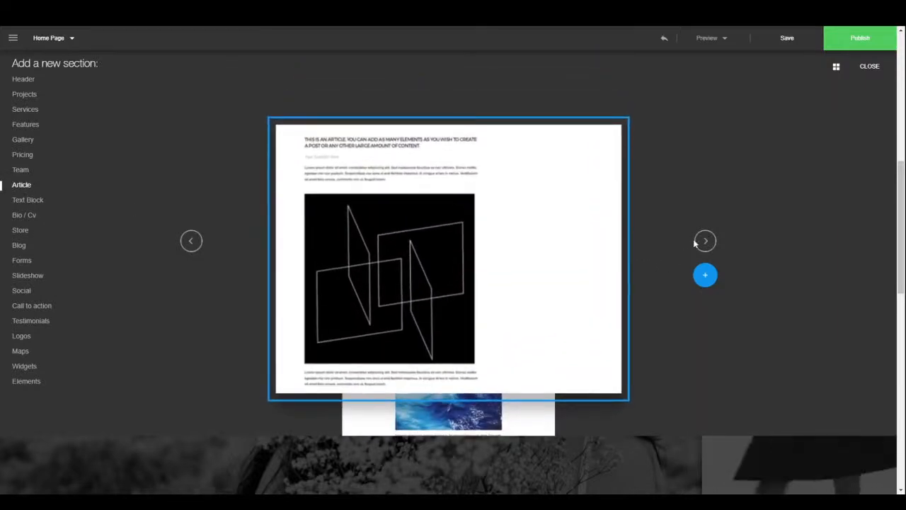
{"action": "left_click", "coordinate": [704, 241]}
{"action": "left_click", "coordinate": [705, 242]}
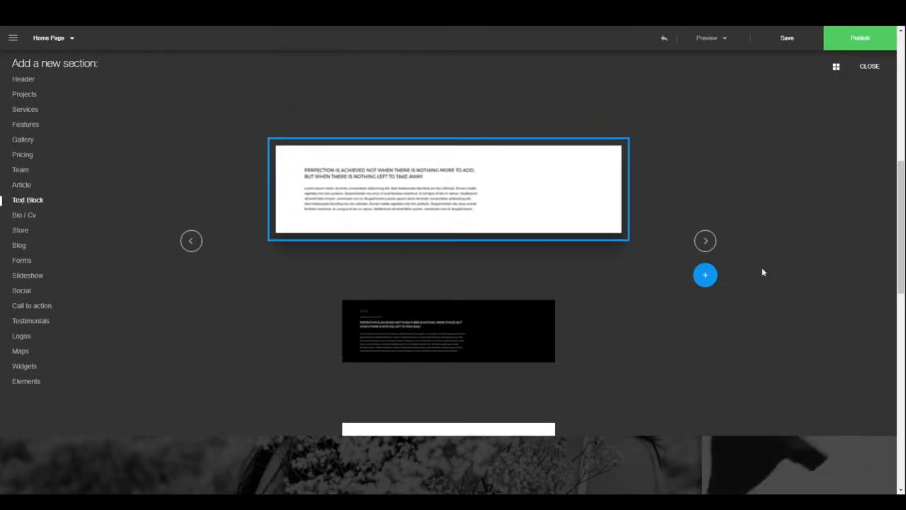
{"action": "left_click", "coordinate": [705, 242]}
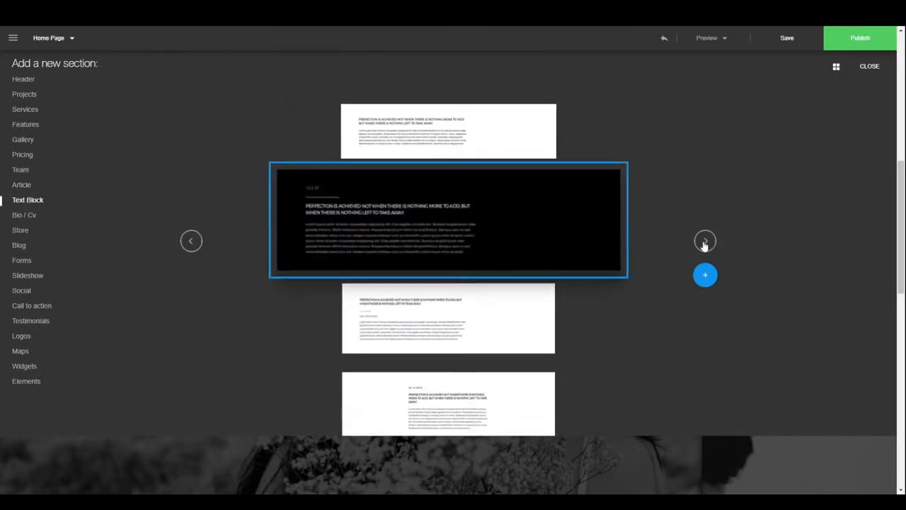
{"action": "left_click", "coordinate": [704, 242]}
{"action": "left_click", "coordinate": [704, 242]}
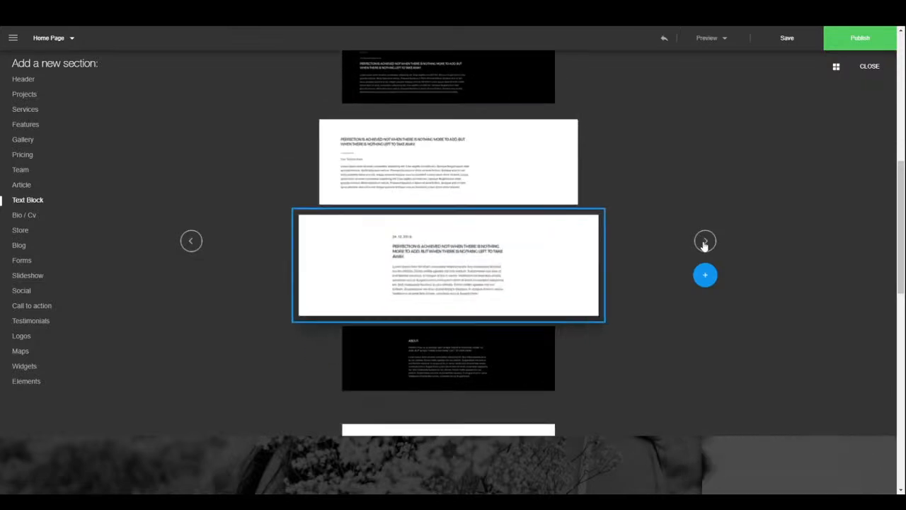
- Preview the Bio / Cv designs, then five Store section layouts
{"action": "left_click", "coordinate": [15, 217]}
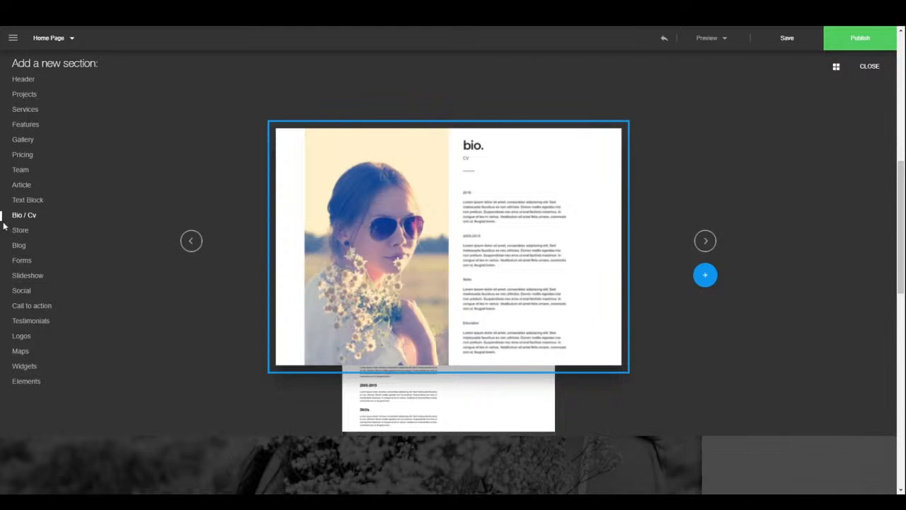
{"action": "left_click", "coordinate": [705, 241]}
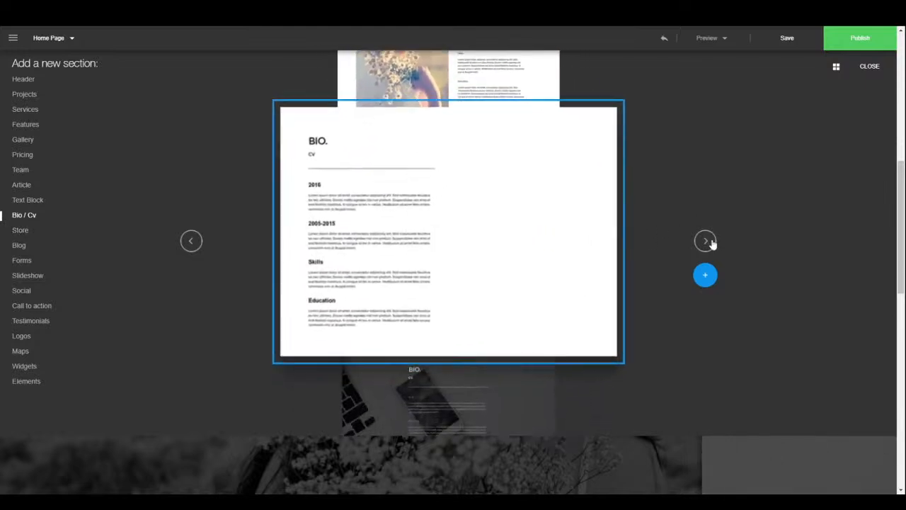
{"action": "left_click", "coordinate": [20, 230]}
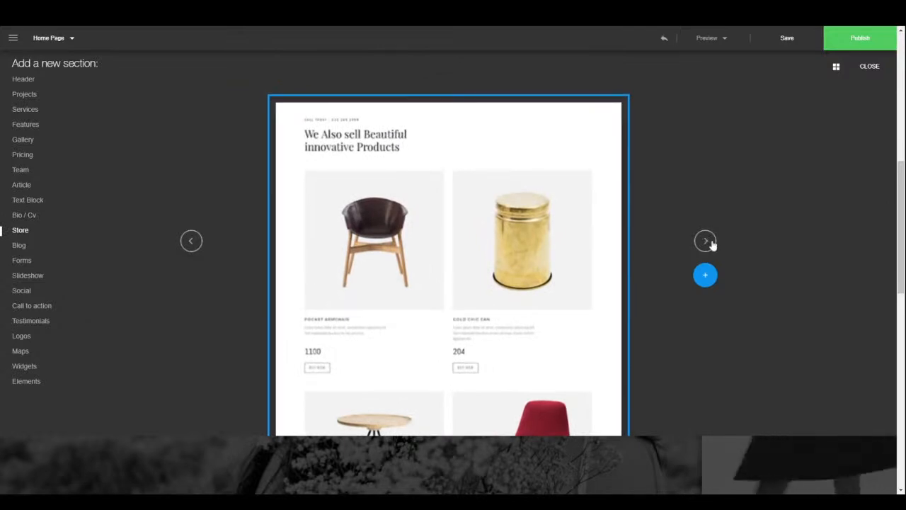
{"action": "left_click", "coordinate": [708, 242]}
{"action": "left_click", "coordinate": [708, 242]}
{"action": "left_click", "coordinate": [708, 242]}
{"action": "left_click", "coordinate": [709, 242]}
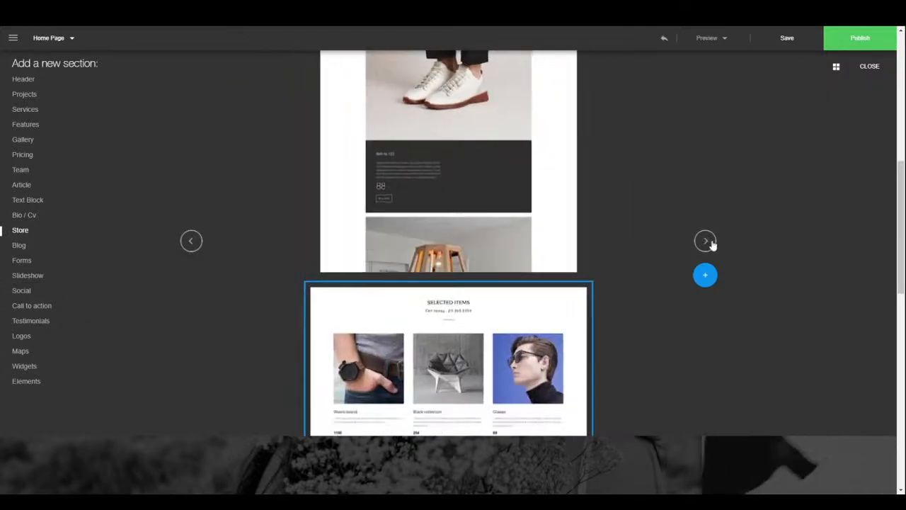
{"action": "left_click", "coordinate": [710, 241]}
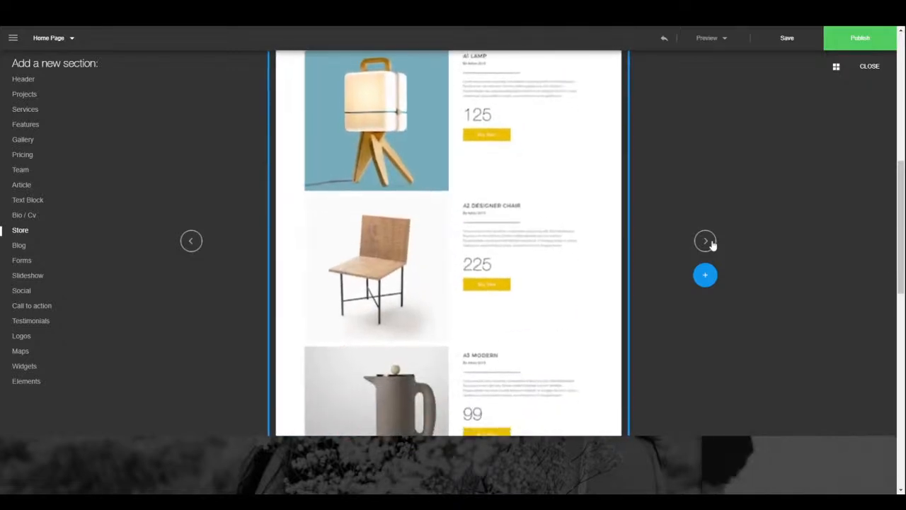
- Browse the Blog and Forms layouts up to the city-photo contact form, then show Slideshow
{"action": "left_click", "coordinate": [19, 246]}
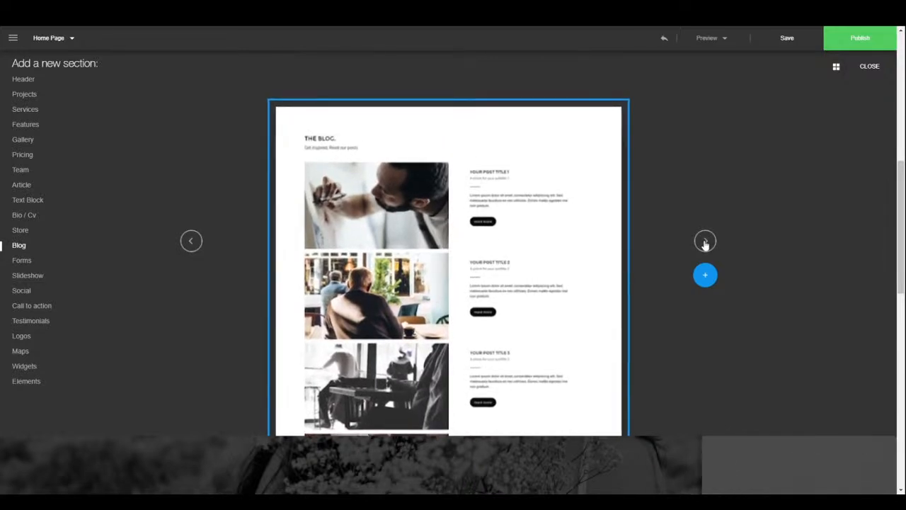
{"action": "left_click", "coordinate": [705, 242]}
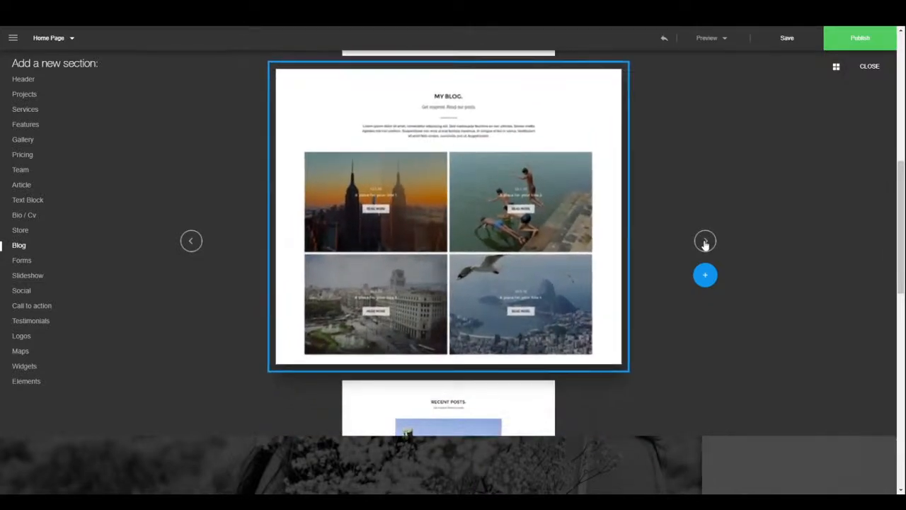
{"action": "left_click", "coordinate": [705, 242]}
{"action": "left_click", "coordinate": [704, 242]}
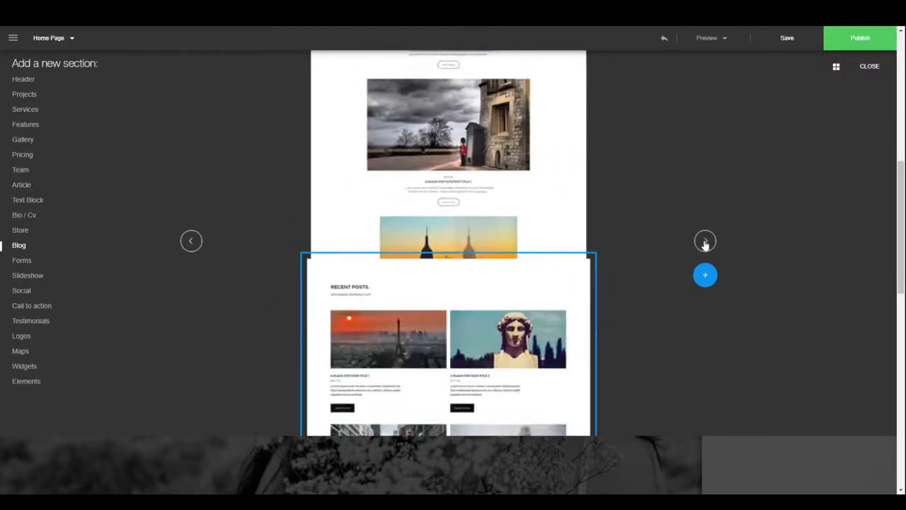
{"action": "left_click", "coordinate": [705, 242]}
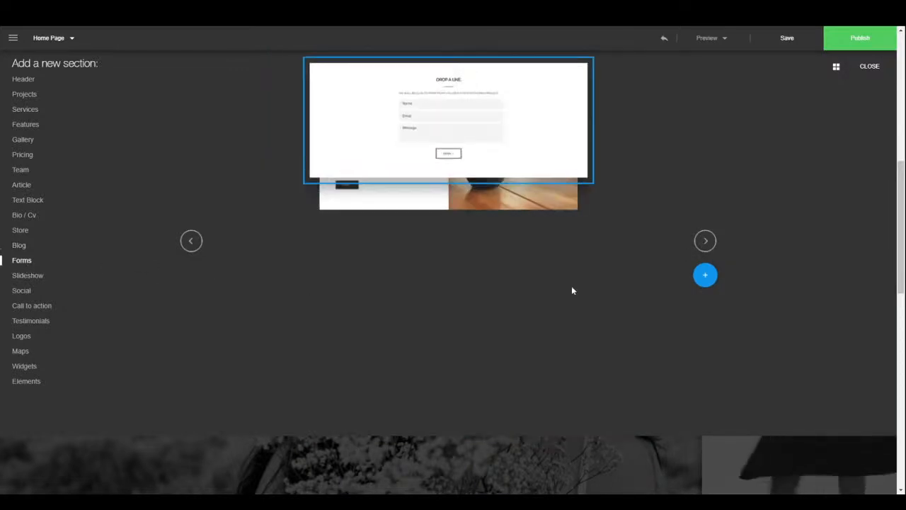
{"action": "left_click", "coordinate": [704, 244]}
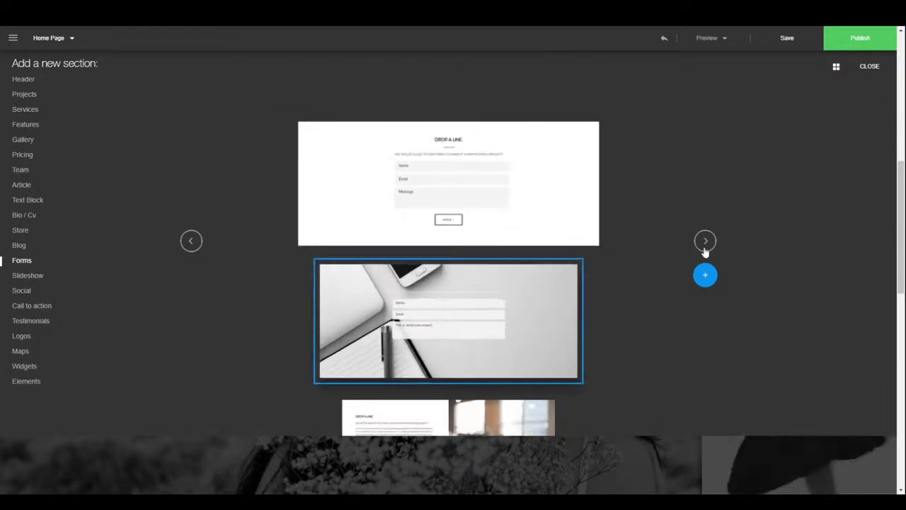
{"action": "left_click", "coordinate": [704, 245]}
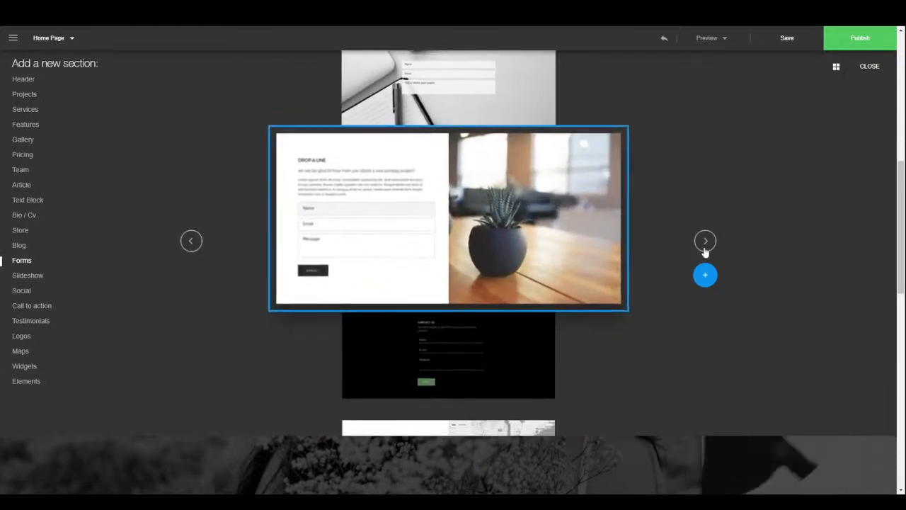
{"action": "left_click", "coordinate": [704, 245]}
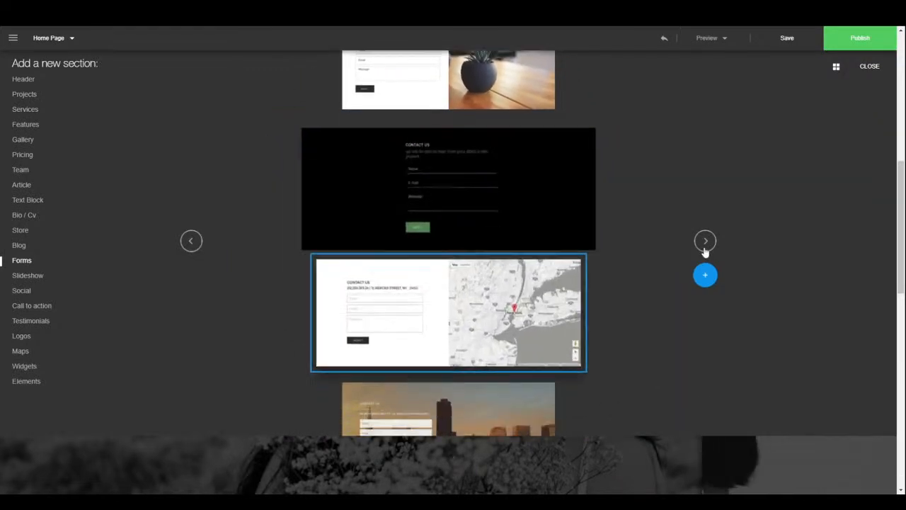
{"action": "left_click", "coordinate": [704, 246]}
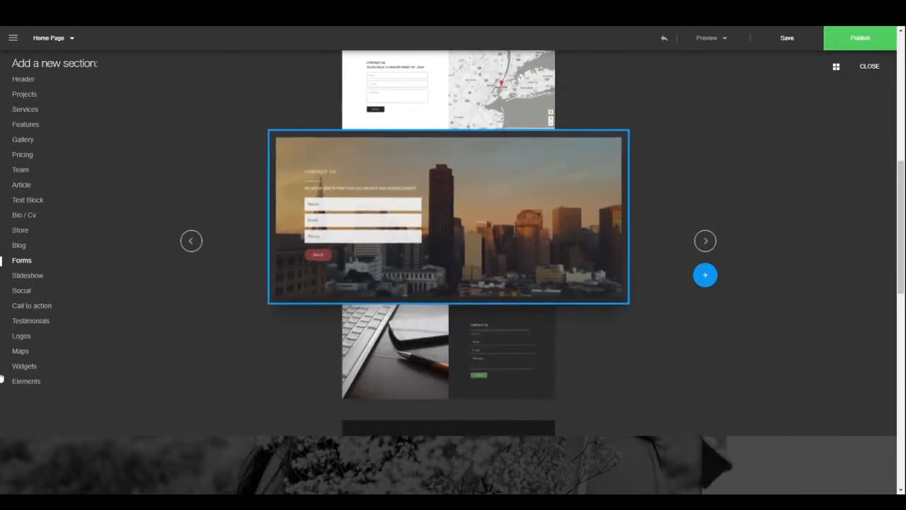
{"action": "left_click", "coordinate": [22, 279]}
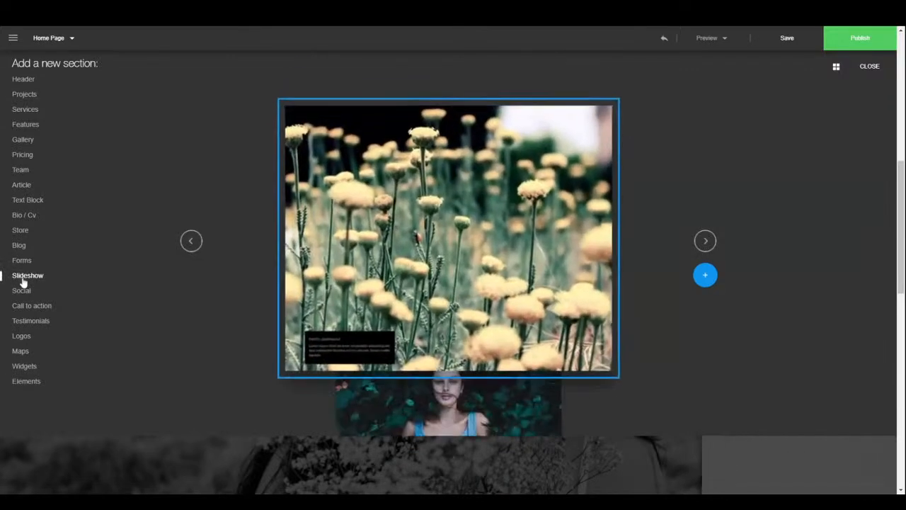
- Step through the Slideshow layouts to the man-on-mountain slide
{"action": "left_click", "coordinate": [712, 243]}
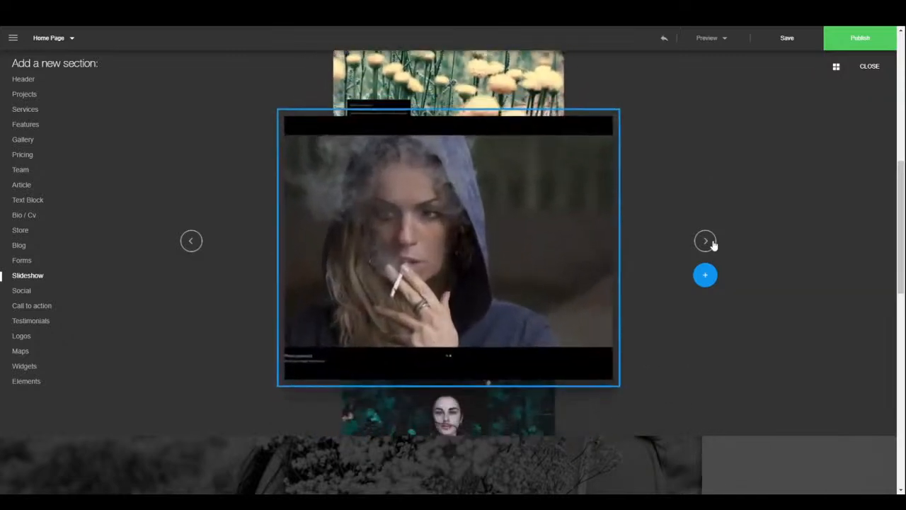
{"action": "left_click", "coordinate": [712, 244]}
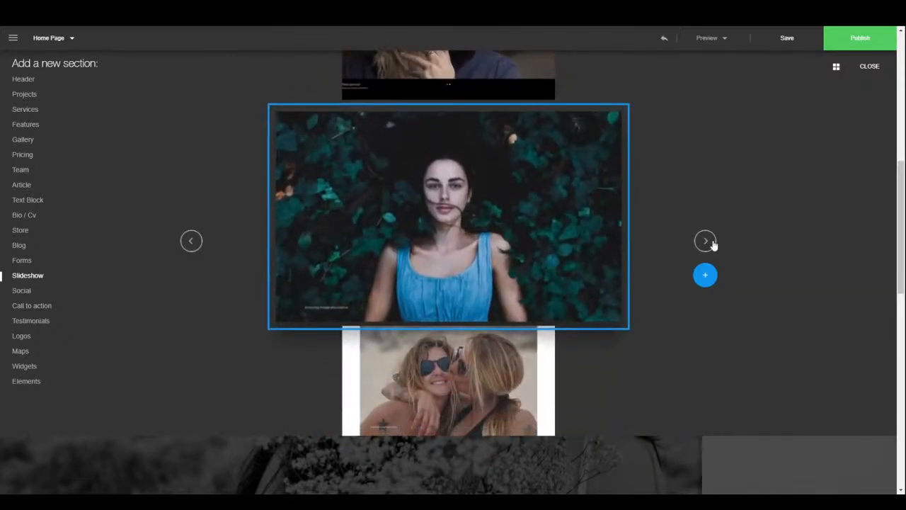
{"action": "left_click", "coordinate": [712, 244]}
{"action": "left_click", "coordinate": [712, 243]}
{"action": "left_click", "coordinate": [712, 243]}
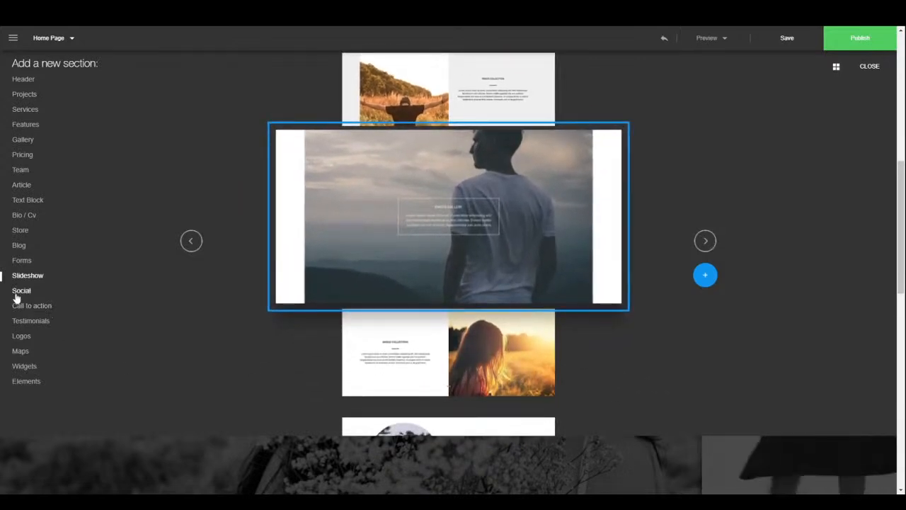
- Browse the Social layouts up to the coloured-icon Follow us design
{"action": "left_click", "coordinate": [17, 291]}
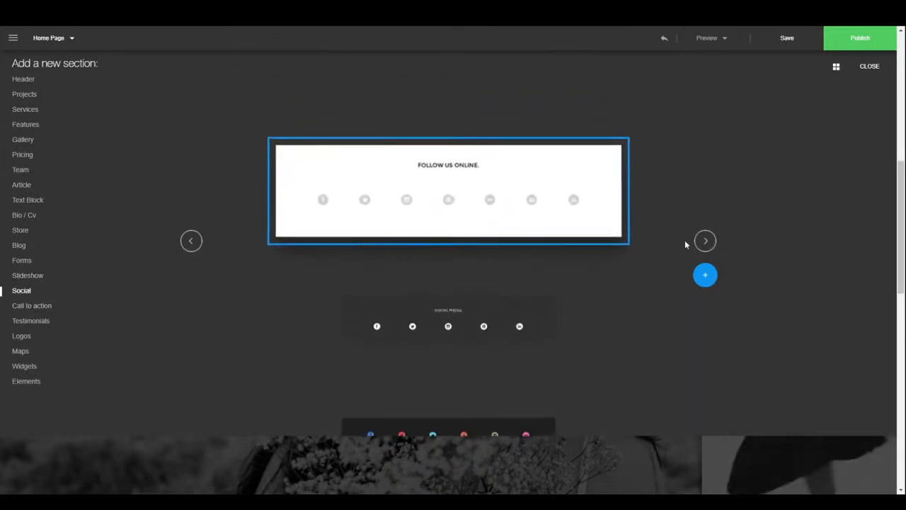
{"action": "left_click", "coordinate": [705, 241]}
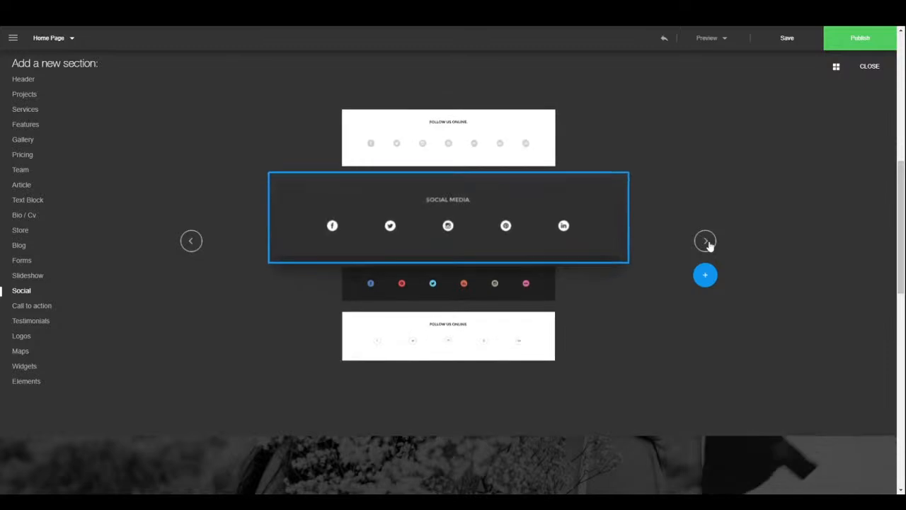
{"action": "left_click", "coordinate": [705, 242]}
{"action": "left_click", "coordinate": [705, 242]}
{"action": "left_click", "coordinate": [706, 240]}
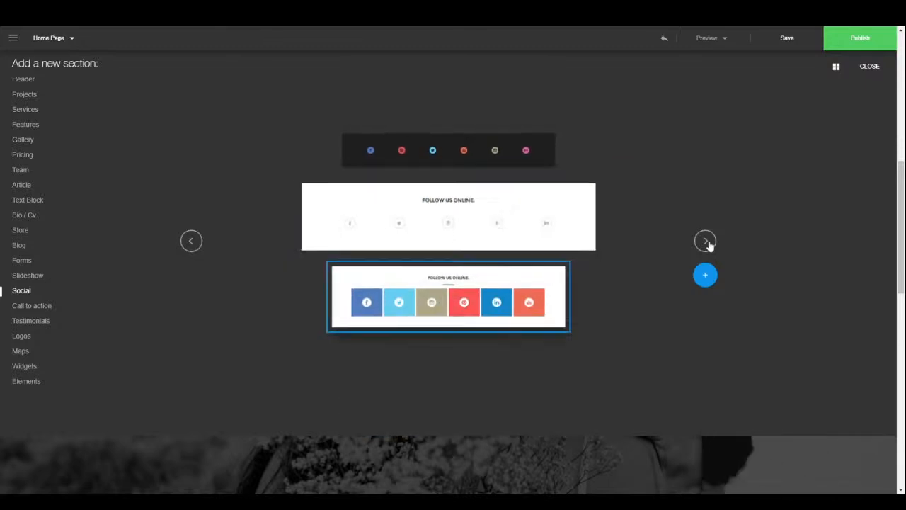
- Browse the Call to action layouts, including Ramona Studio and Download
{"action": "left_click", "coordinate": [33, 308]}
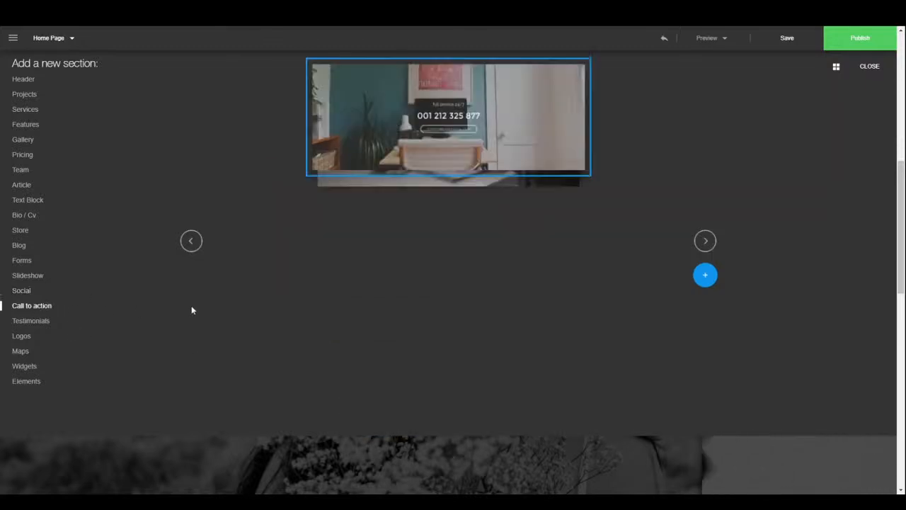
{"action": "left_click", "coordinate": [706, 241]}
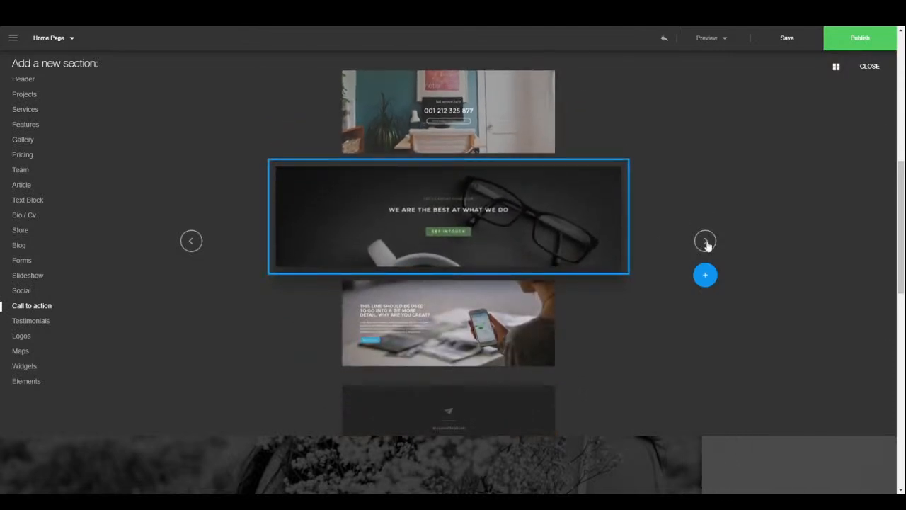
{"action": "left_click", "coordinate": [705, 241]}
{"action": "left_click", "coordinate": [706, 241]}
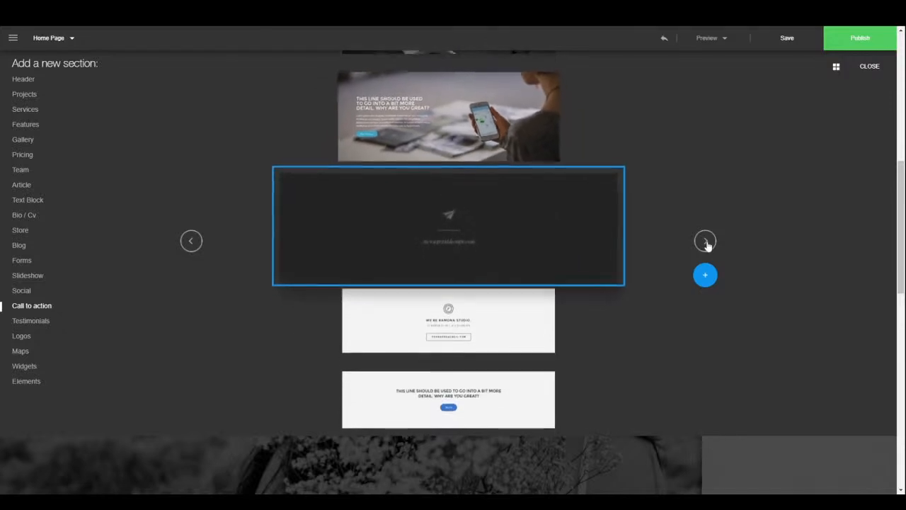
{"action": "left_click", "coordinate": [706, 241]}
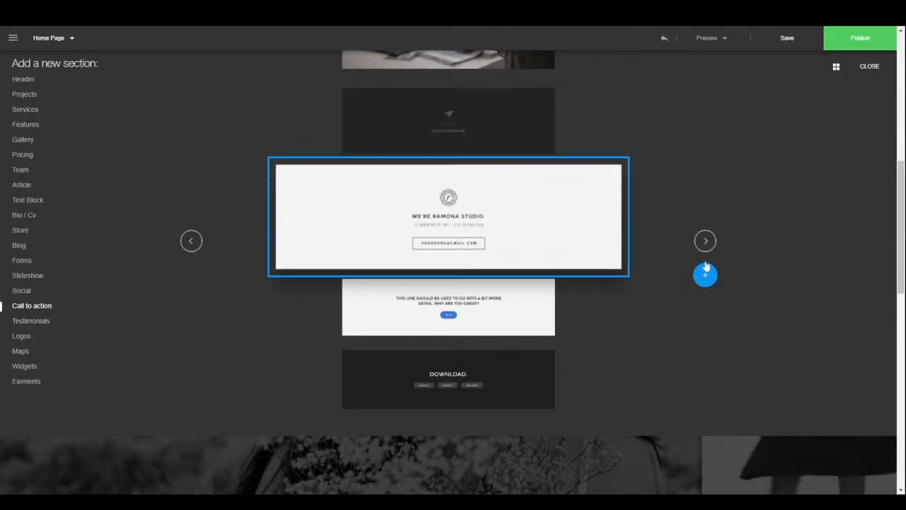
{"action": "left_click", "coordinate": [707, 243]}
{"action": "left_click", "coordinate": [706, 245]}
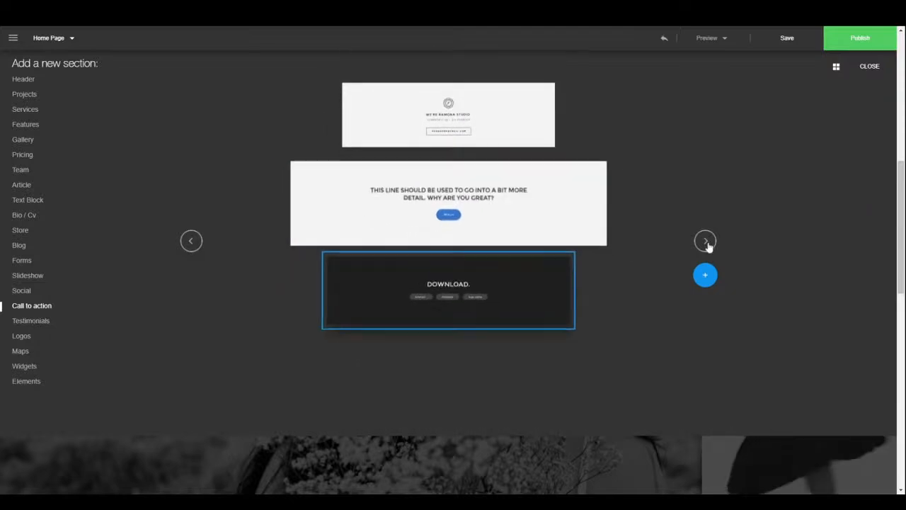
- Browse Testimonials to the photo-background layout, then show the Logos designs
{"action": "left_click", "coordinate": [37, 323]}
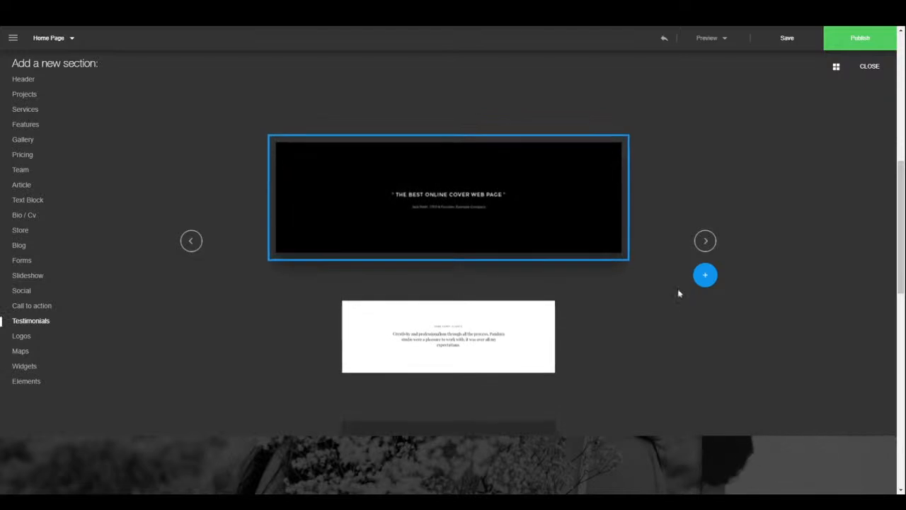
{"action": "left_click", "coordinate": [705, 244]}
{"action": "left_click", "coordinate": [704, 244]}
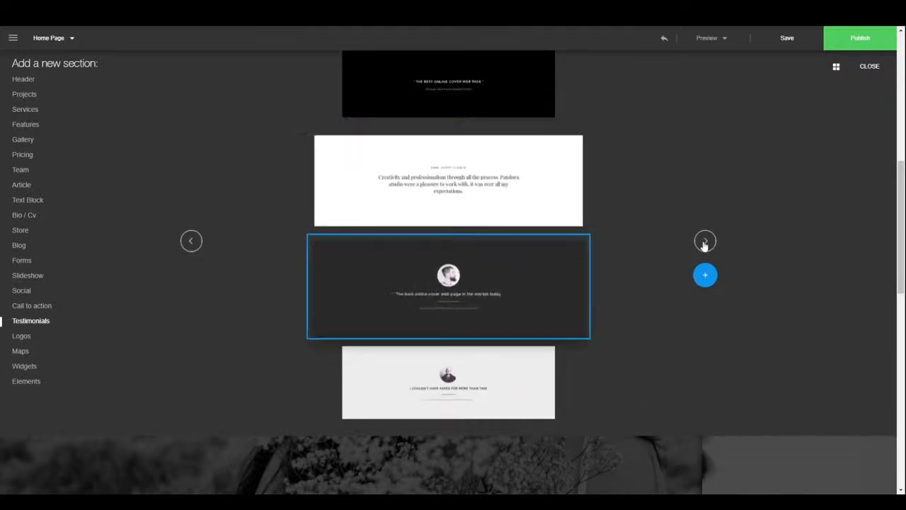
{"action": "left_click", "coordinate": [704, 243]}
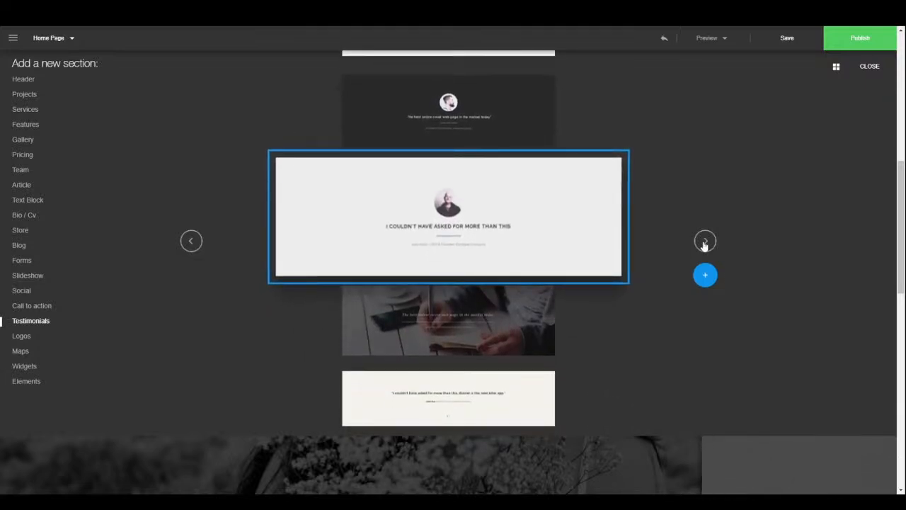
{"action": "left_click", "coordinate": [704, 244]}
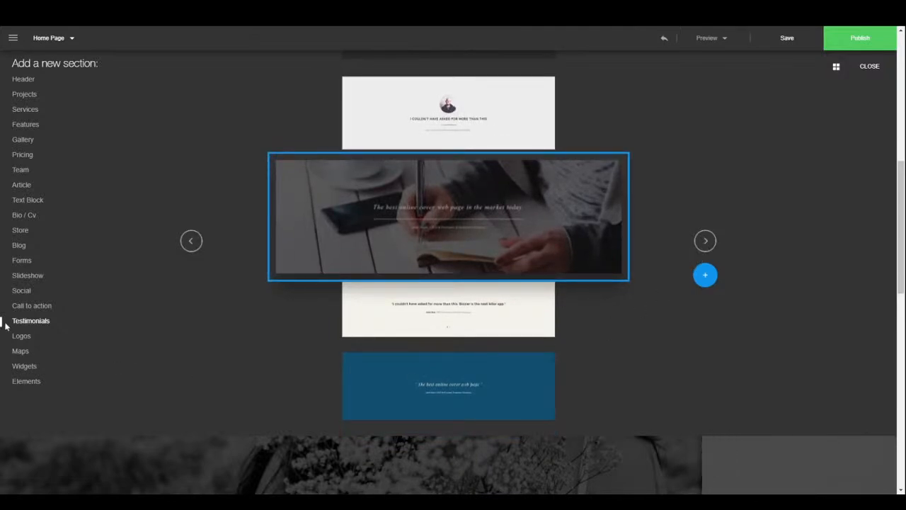
{"action": "left_click", "coordinate": [17, 340]}
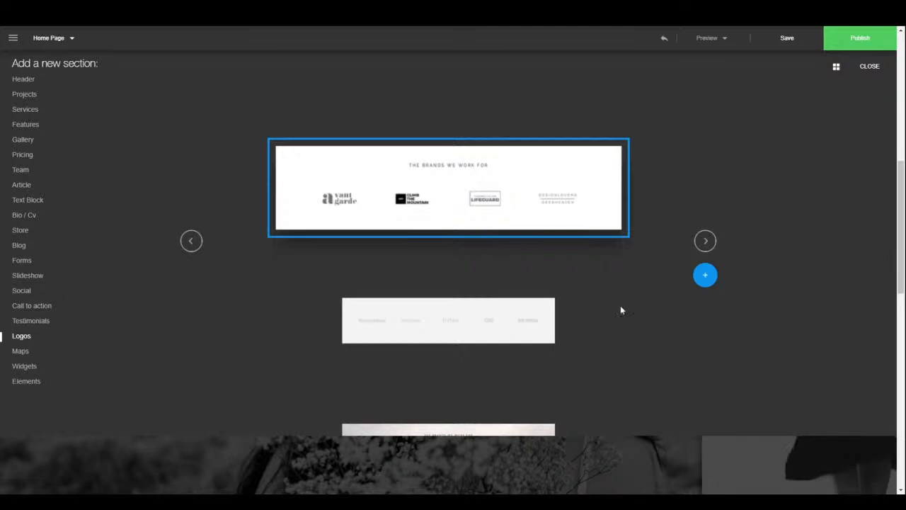
- Step through the Logos layouts, including Now available at and the app-store strip
{"action": "left_click", "coordinate": [703, 242]}
{"action": "left_click", "coordinate": [703, 242]}
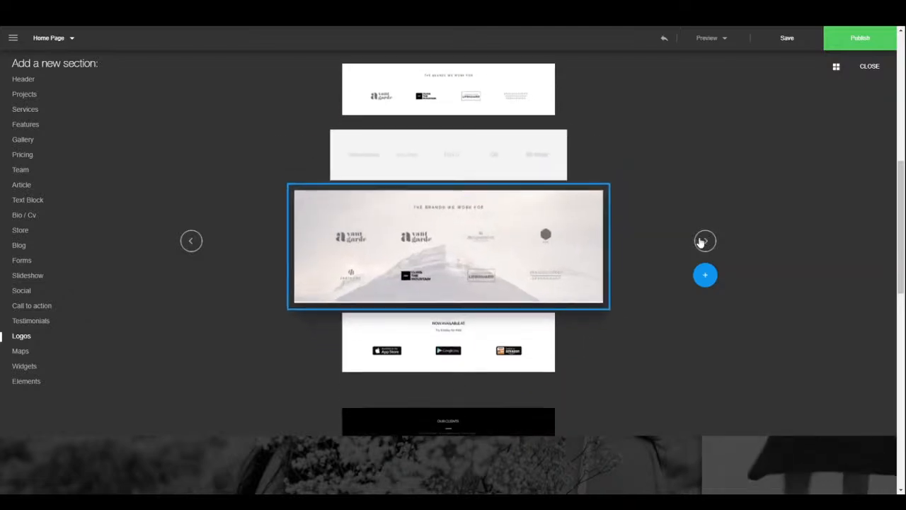
{"action": "left_click", "coordinate": [704, 242]}
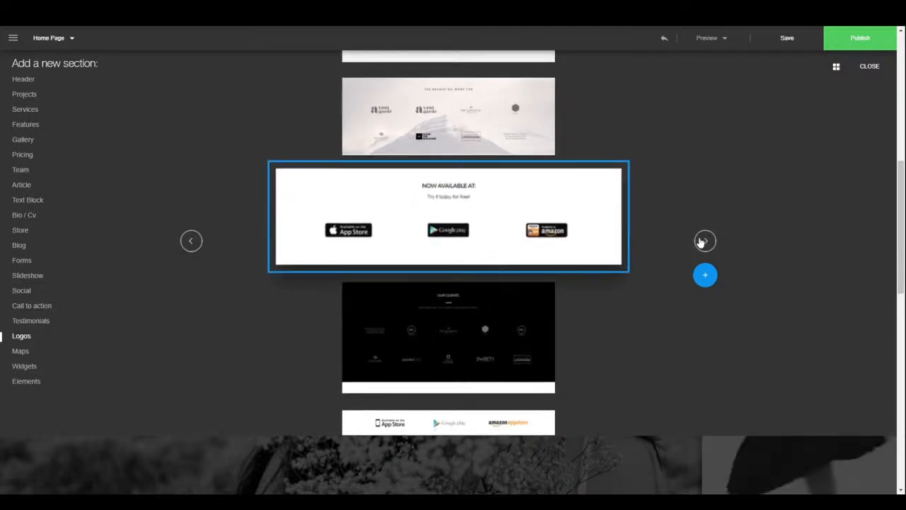
{"action": "left_click", "coordinate": [703, 242]}
{"action": "left_click", "coordinate": [704, 242]}
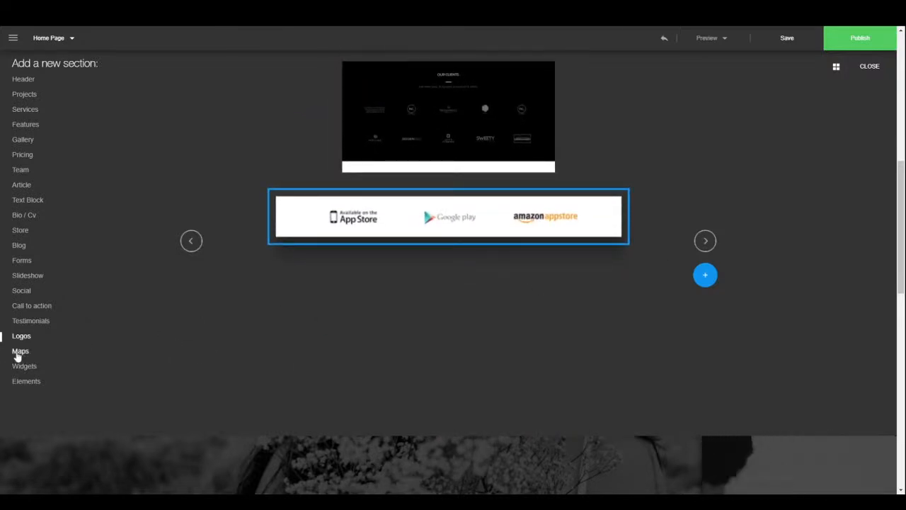
- Browse the Maps layouts up to the Darren Fashion Factory design
{"action": "left_click", "coordinate": [18, 353]}
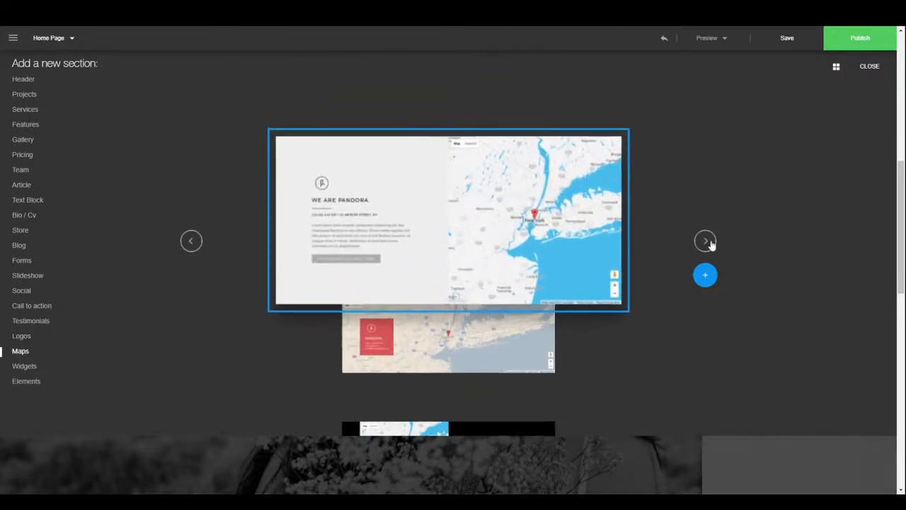
{"action": "left_click", "coordinate": [705, 241]}
{"action": "left_click", "coordinate": [705, 242]}
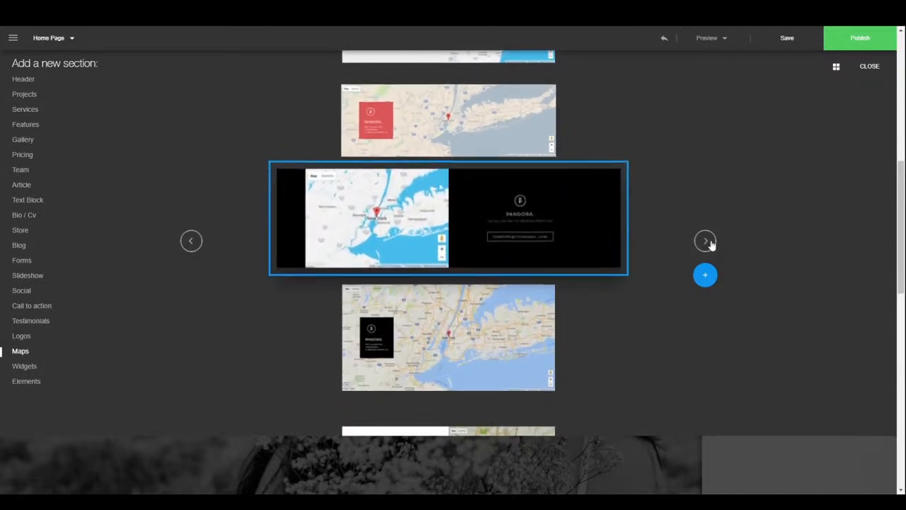
{"action": "left_click", "coordinate": [707, 241]}
{"action": "left_click", "coordinate": [707, 241]}
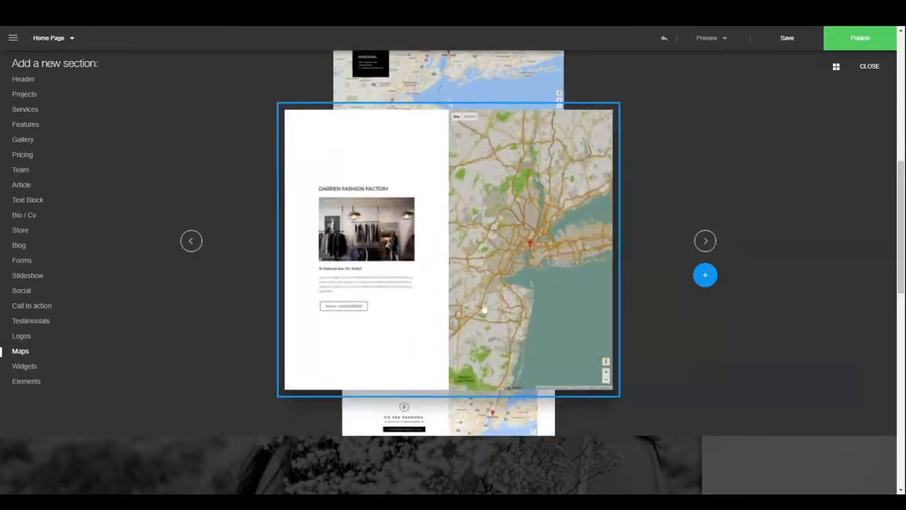
- Step through four Widgets designs, then return to the Maps category
{"action": "left_click", "coordinate": [24, 366]}
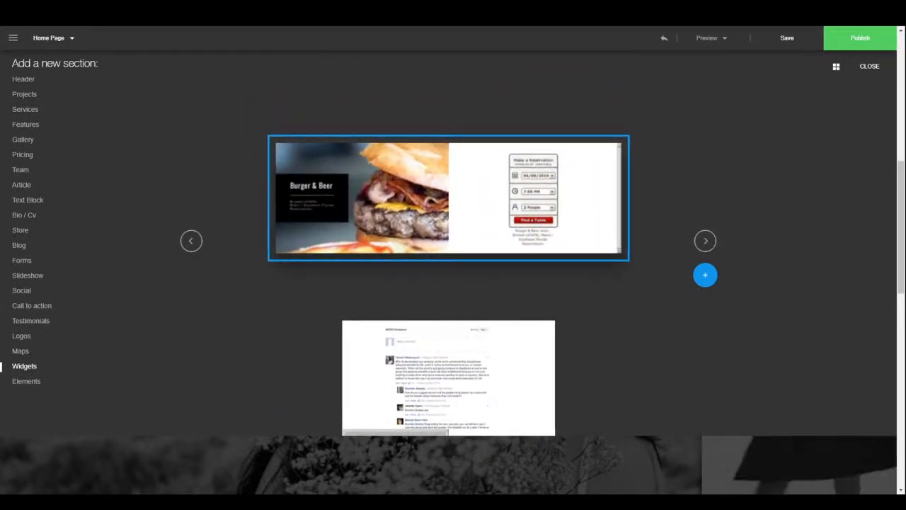
{"action": "left_click", "coordinate": [715, 243]}
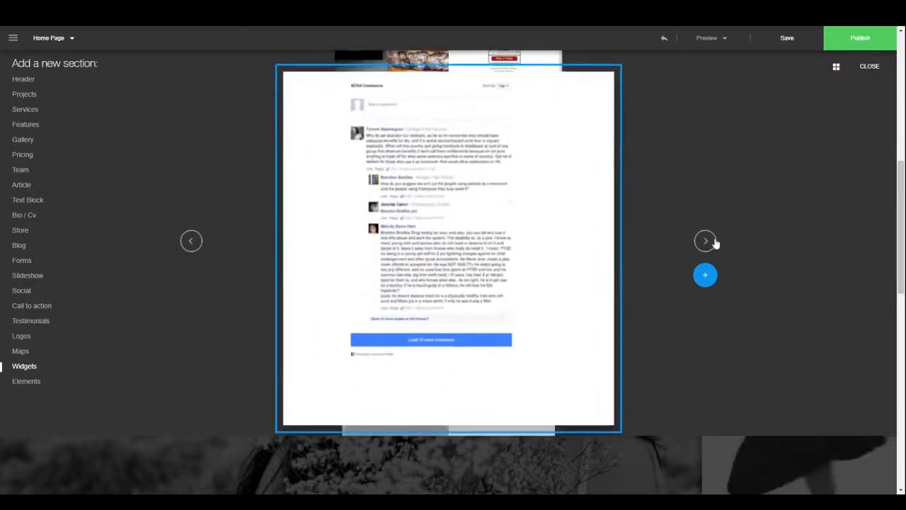
{"action": "left_click", "coordinate": [715, 242]}
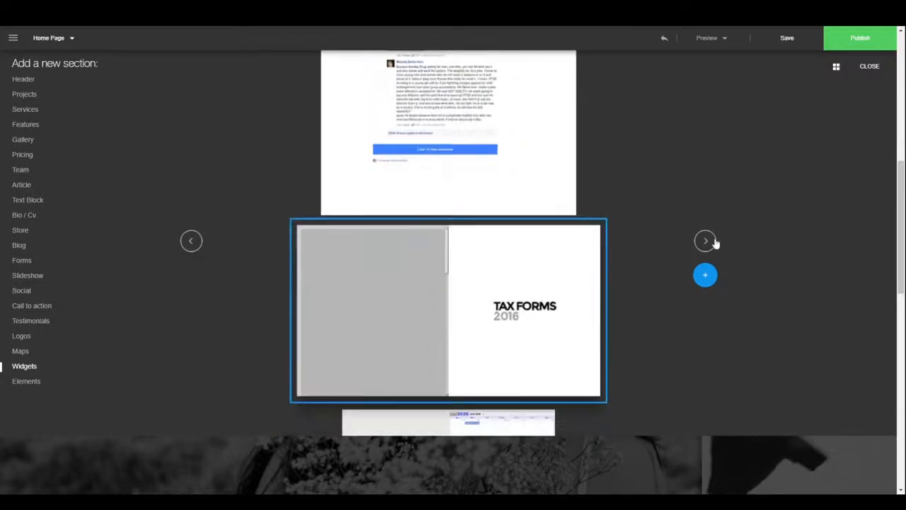
{"action": "left_click", "coordinate": [715, 242]}
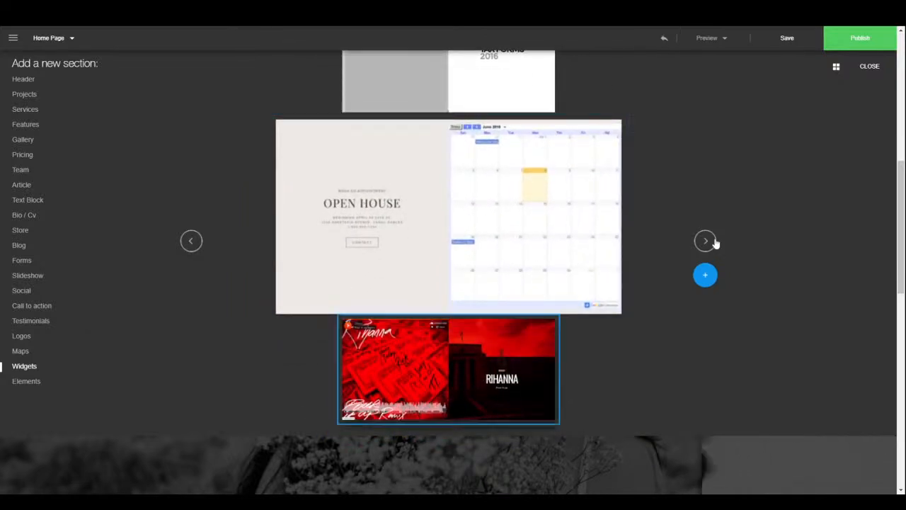
{"action": "left_click", "coordinate": [715, 243]}
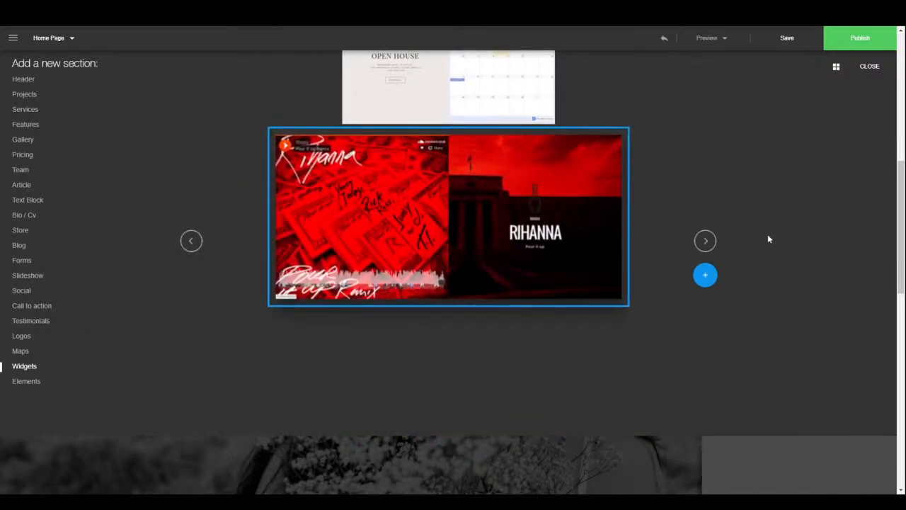
{"action": "left_click", "coordinate": [185, 244]}
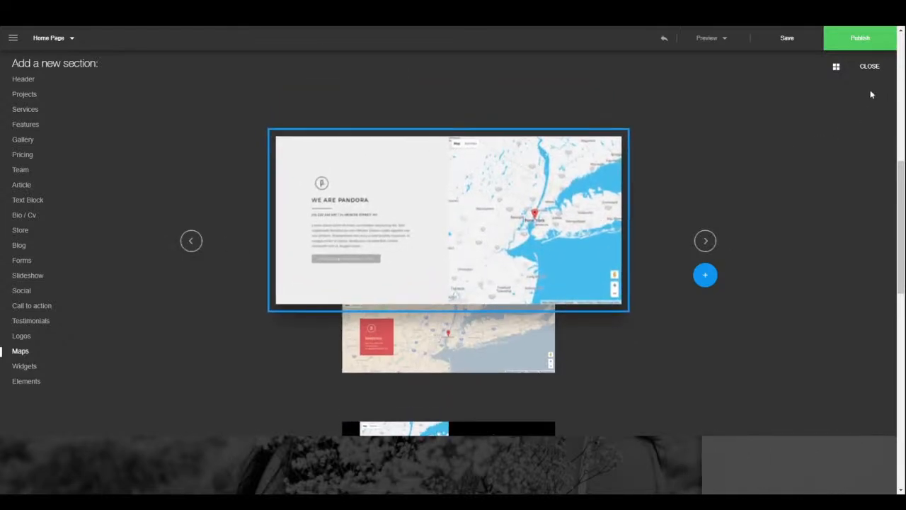
- Close the section browser without adding anything and start publishing the site
{"action": "left_click", "coordinate": [872, 66]}
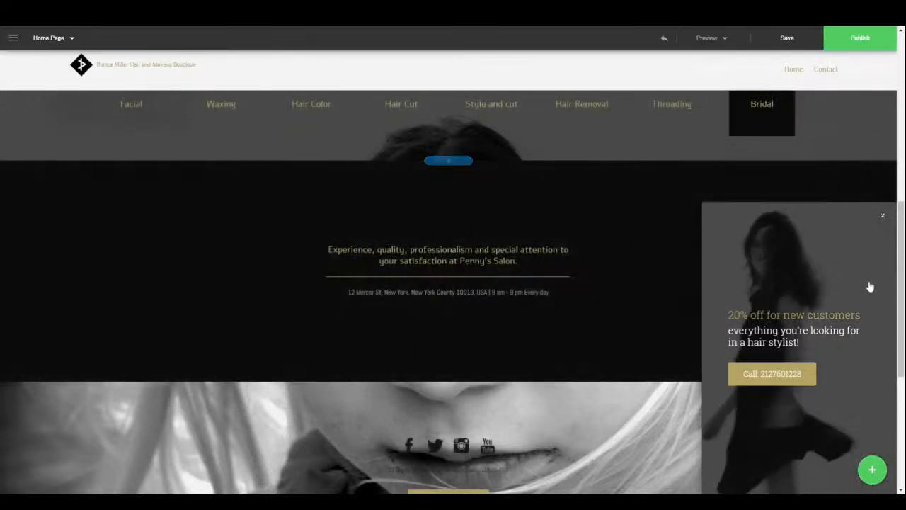
{"action": "left_click_drag", "start_coordinate": [900, 219], "coordinate": [882, 29]}
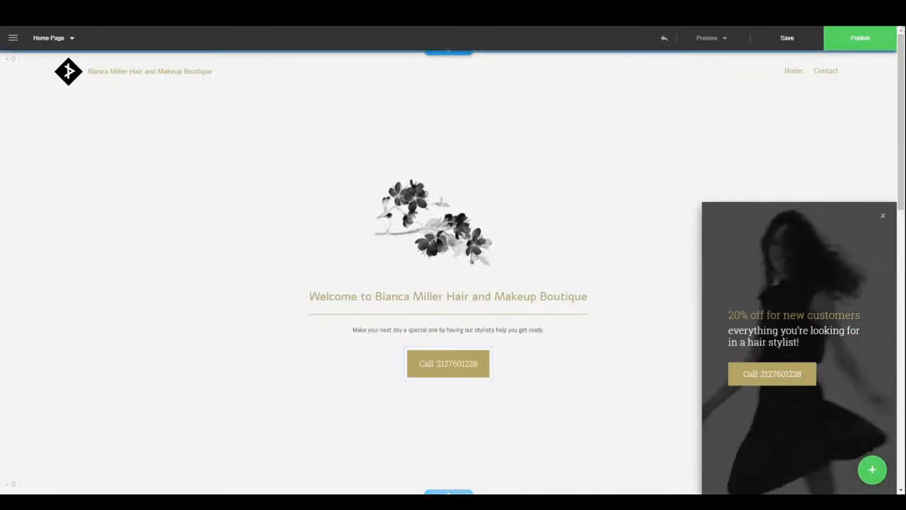
{"action": "left_click", "coordinate": [881, 43]}
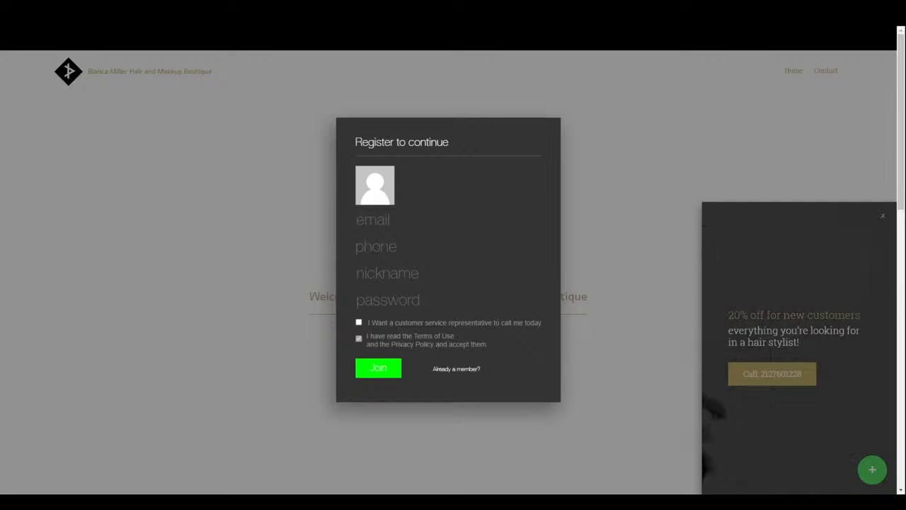
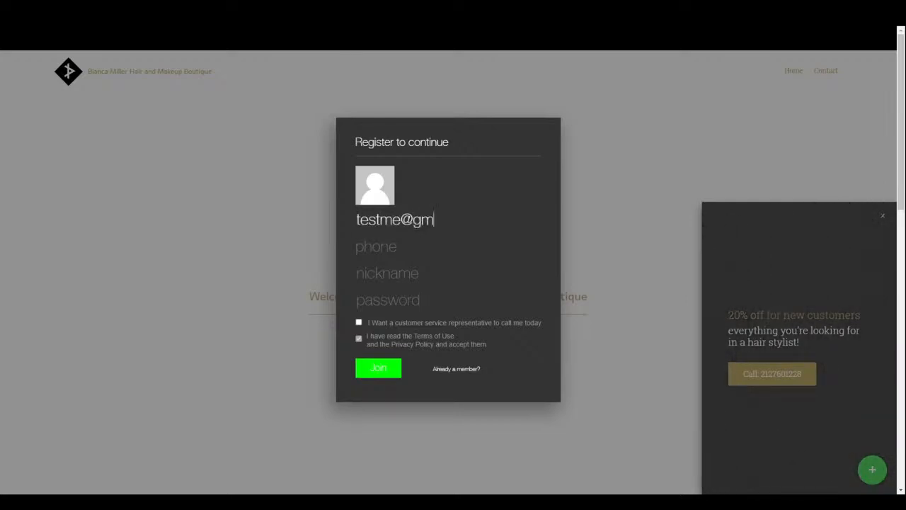
- Enter a Gmail address and a phone number with Argentina's +54 code in the Register form
{"action": "type", "text": "m"}
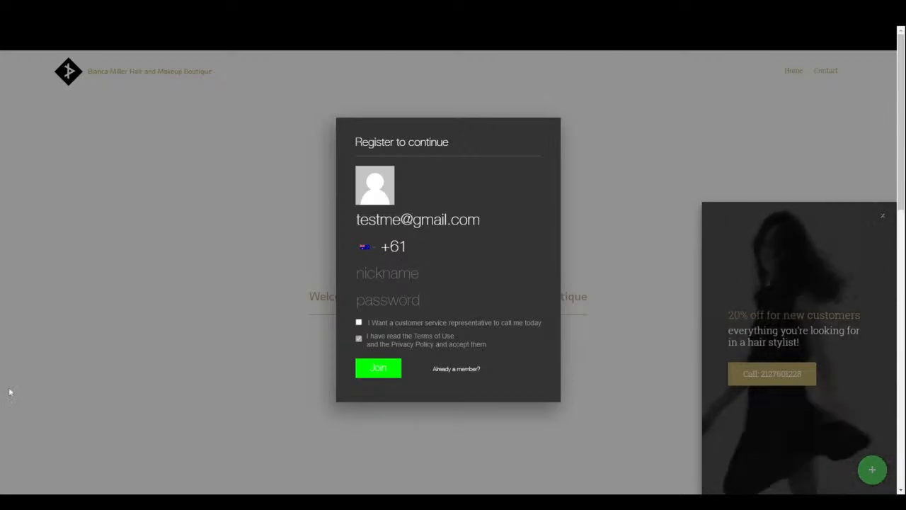
{"action": "left_click", "coordinate": [374, 252]}
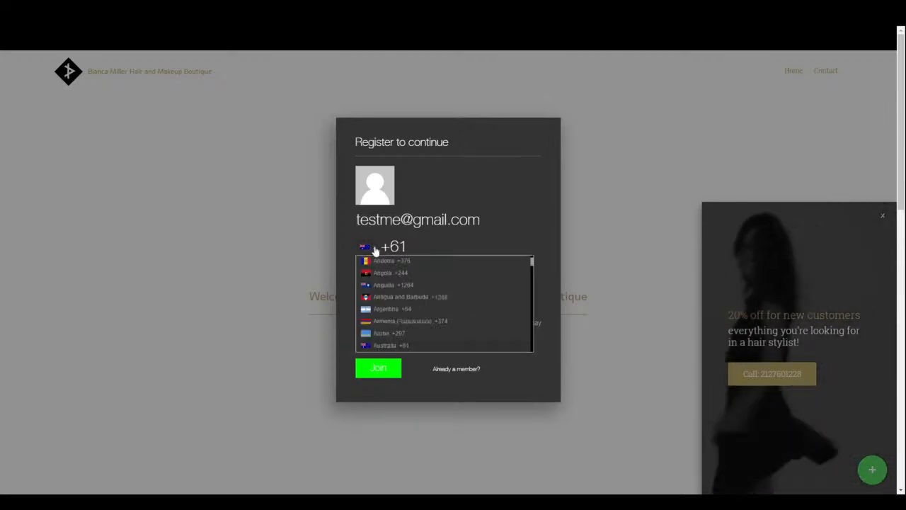
{"action": "left_click", "coordinate": [421, 310]}
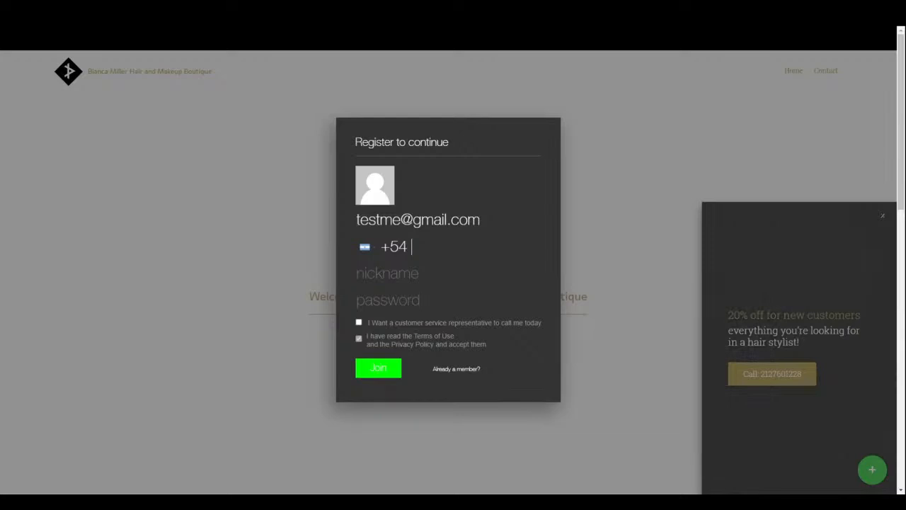
{"action": "type", "text": "0000000"}
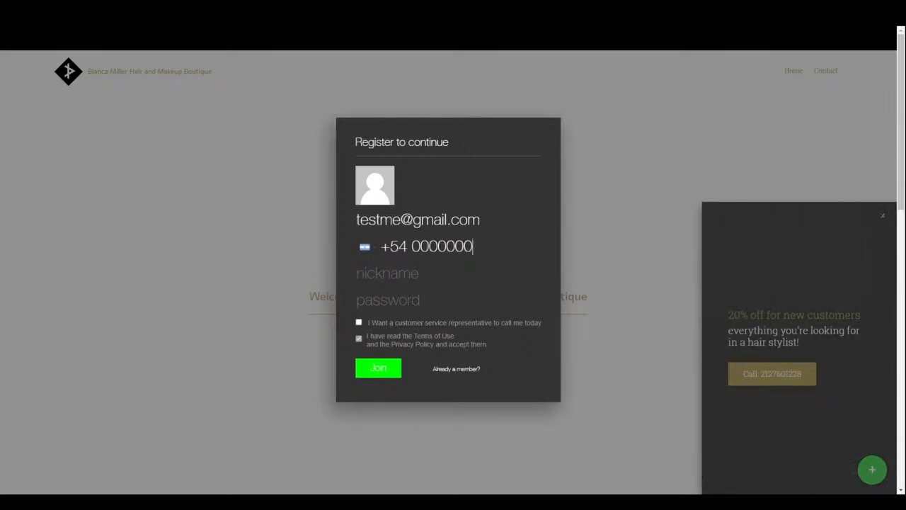
- Fill in the nickname and password, accept the Terms of Use and submit
{"action": "left_click", "coordinate": [387, 273]}
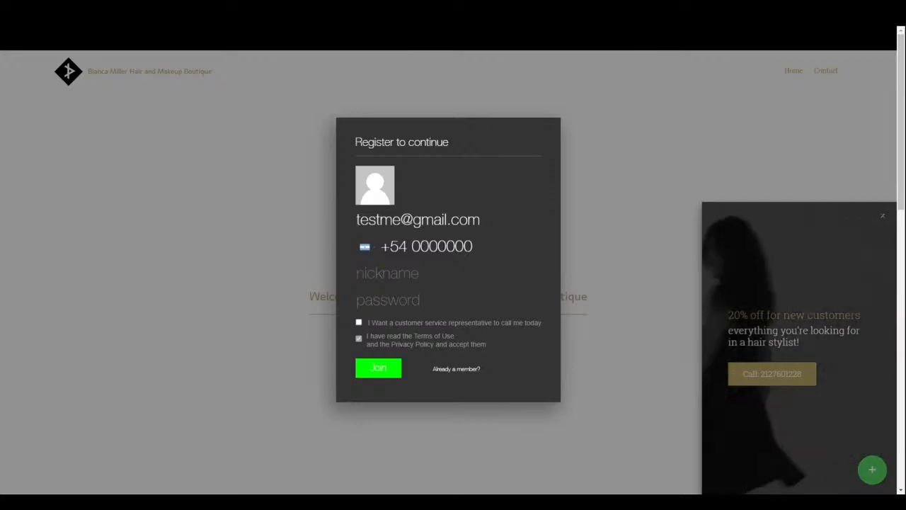
{"action": "type", "text": "estme"}
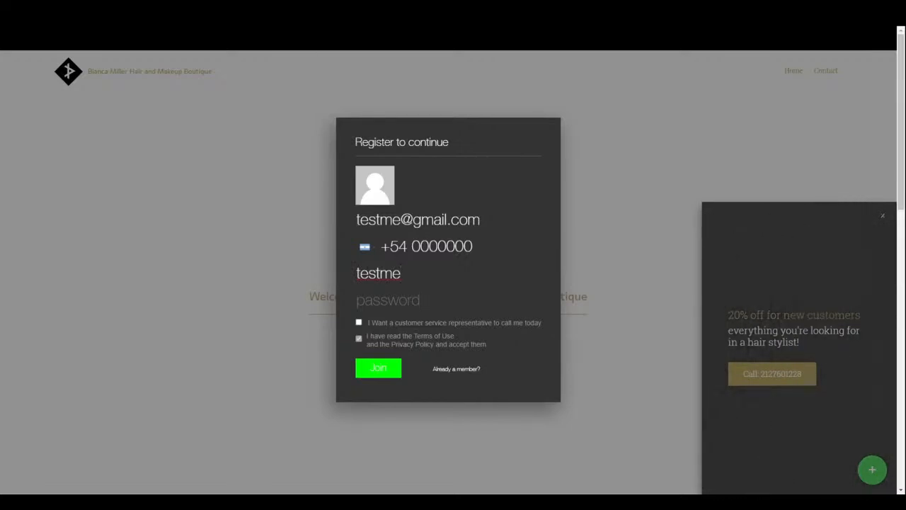
{"action": "type", "text": "1"}
{"action": "key", "text": "Tab"}
{"action": "type", "text": "123456"}
{"action": "left_click", "coordinate": [362, 339]}
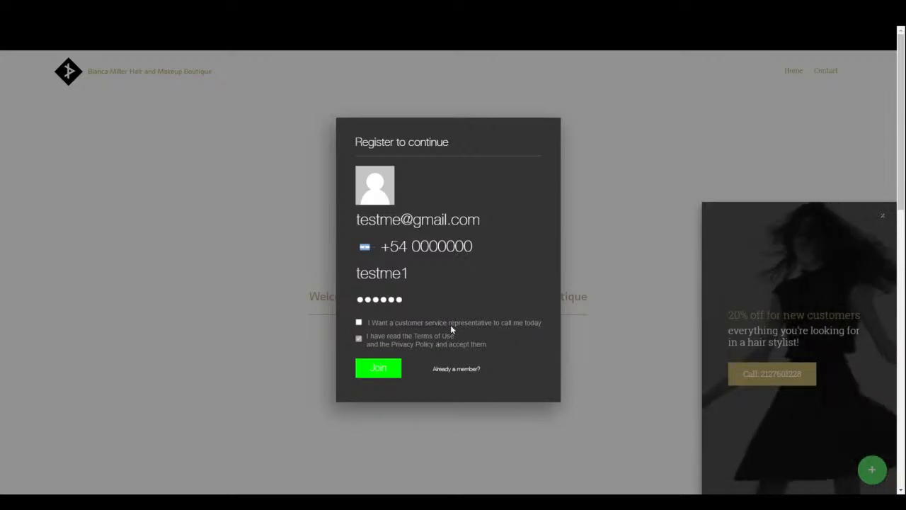
{"action": "left_click", "coordinate": [378, 370]}
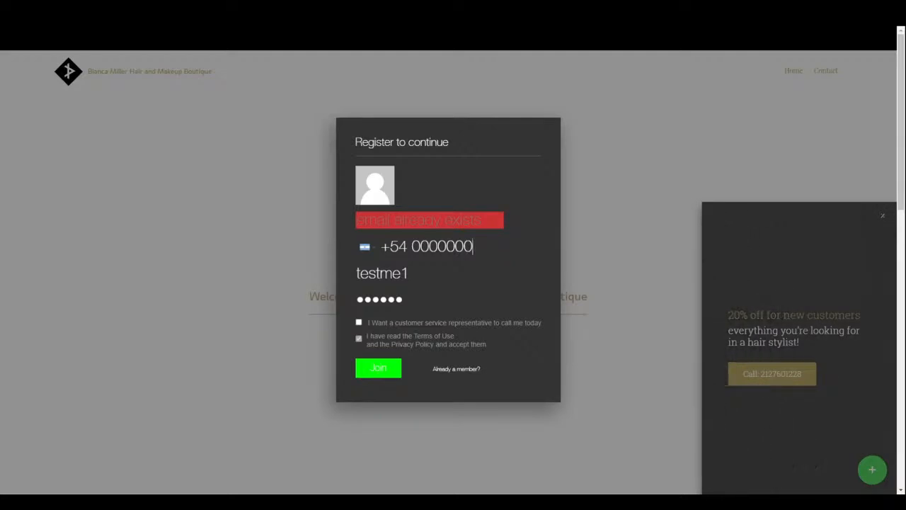
- Replace the rejected duplicate e-mail with a different address and resubmit the registration
{"action": "left_click", "coordinate": [409, 273]}
{"action": "type", "text": "test"}
{"action": "key", "text": "BackSpace"}
{"action": "key", "text": "BackSpace"}
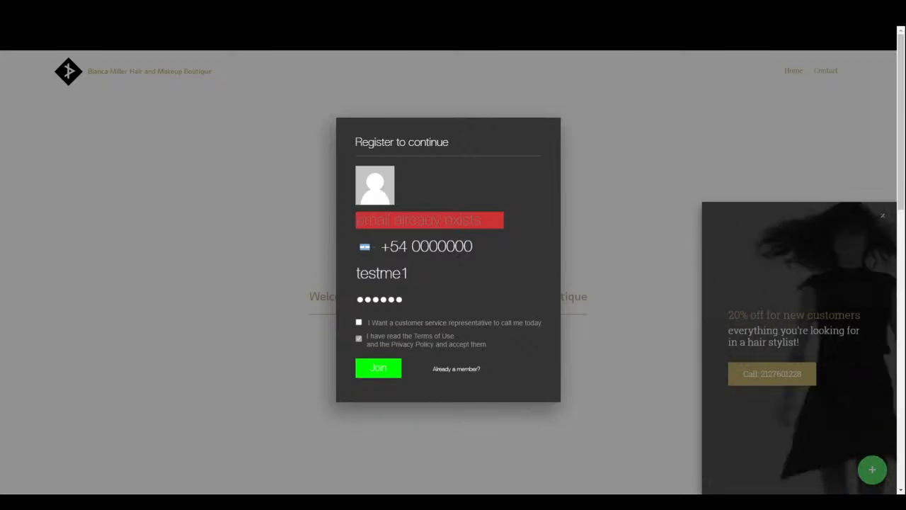
{"action": "left_click", "coordinate": [380, 221]}
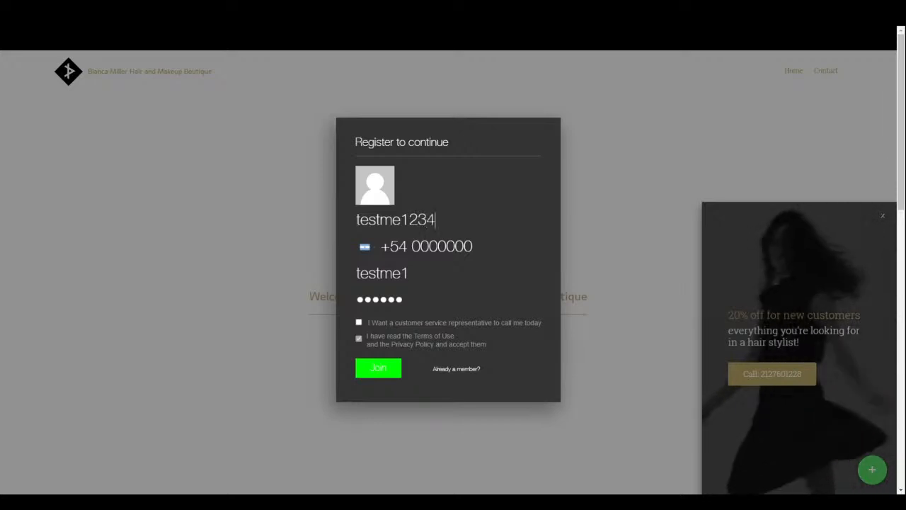
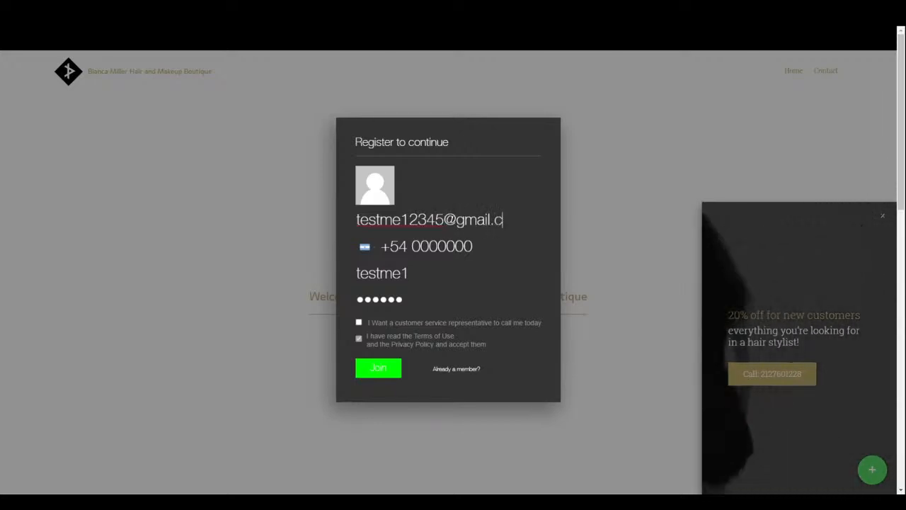
{"action": "key", "text": "Tab"}
{"action": "left_click", "coordinate": [395, 375]}
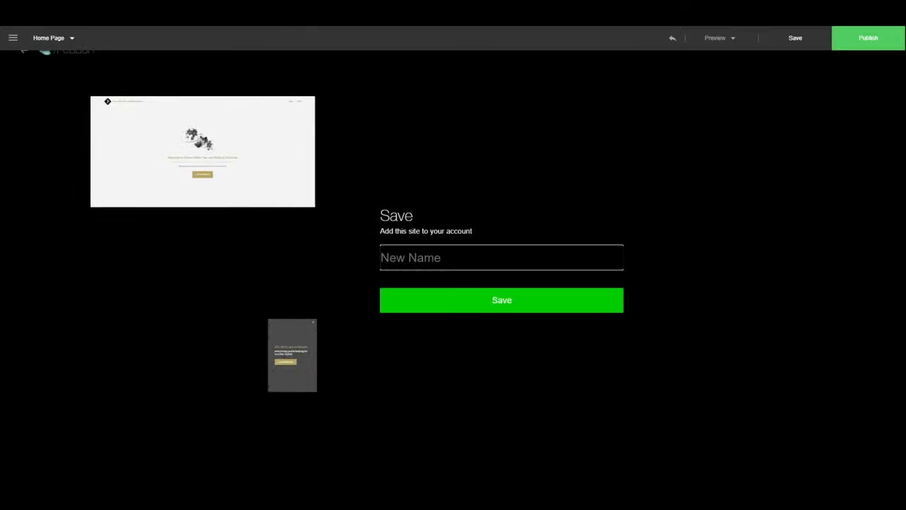
- Save the site under the name 'testing'
{"action": "type", "text": "testing"}
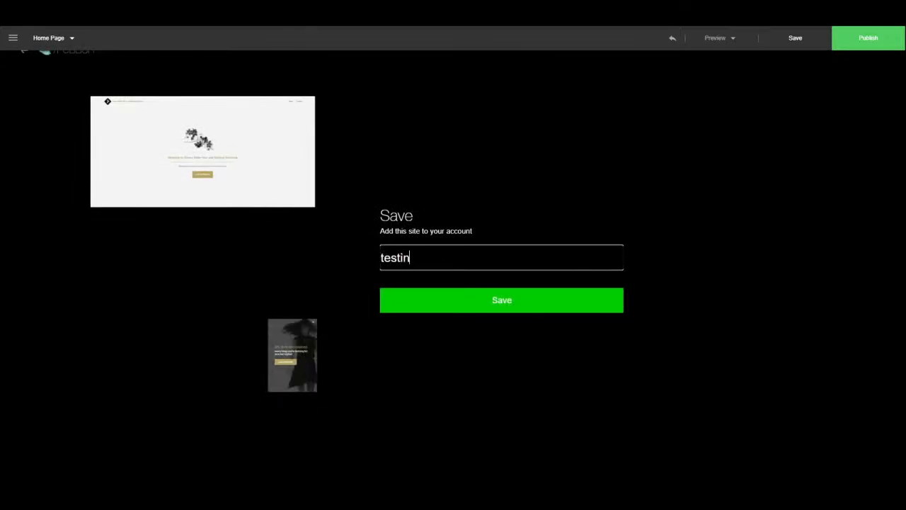
{"action": "left_click", "coordinate": [542, 303]}
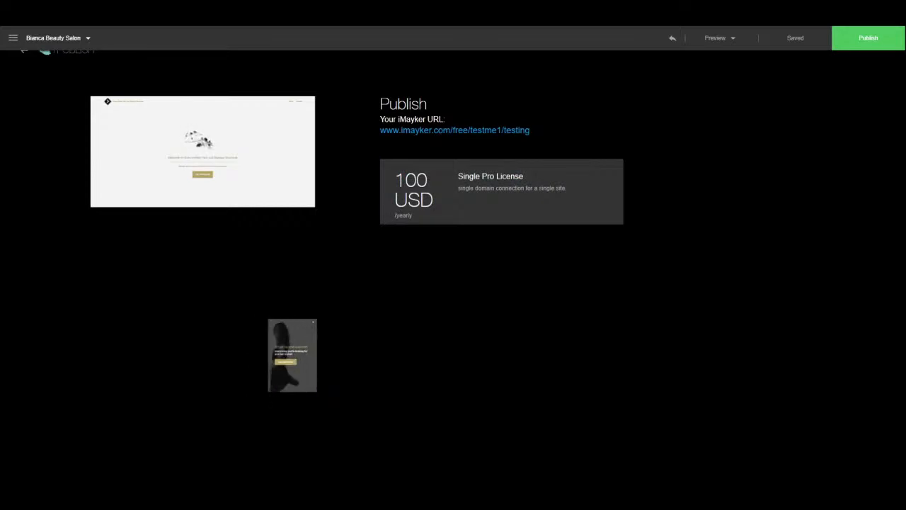
- Select the Single Pro License, view the coupon entry, then cancel the purchase
{"action": "left_click", "coordinate": [488, 195]}
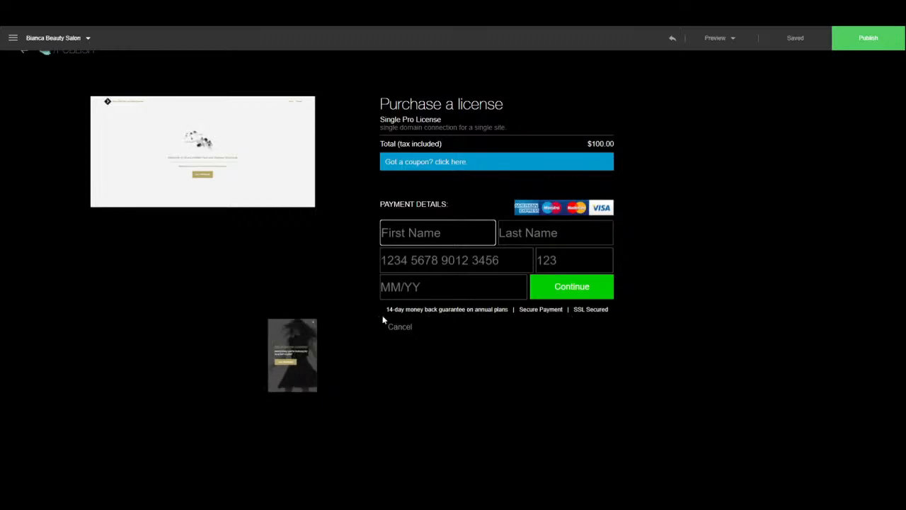
{"action": "left_click", "coordinate": [447, 163]}
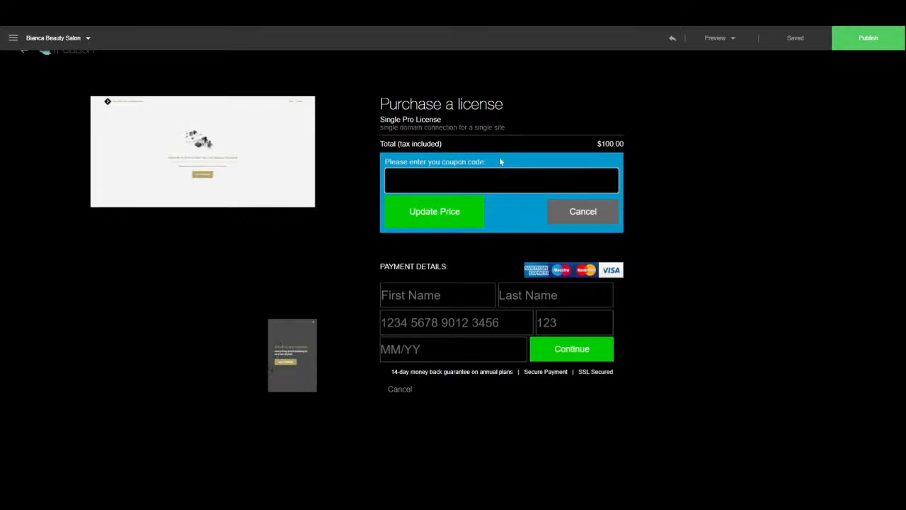
{"action": "left_click", "coordinate": [397, 389]}
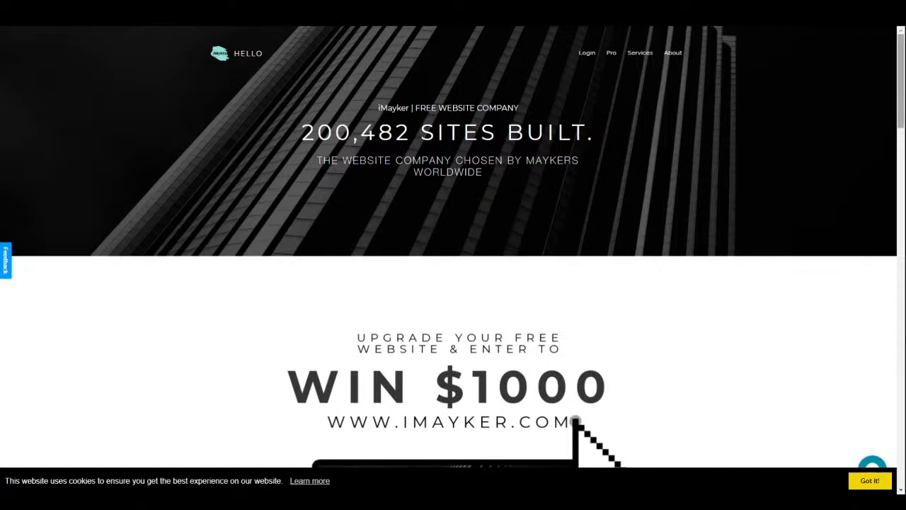
- Scroll through the iMayker Hello landing page and choose LET'S GET STARTED!
{"action": "scroll", "coordinate": [452, 255], "scroll_direction": "down", "scroll_amount": 3}
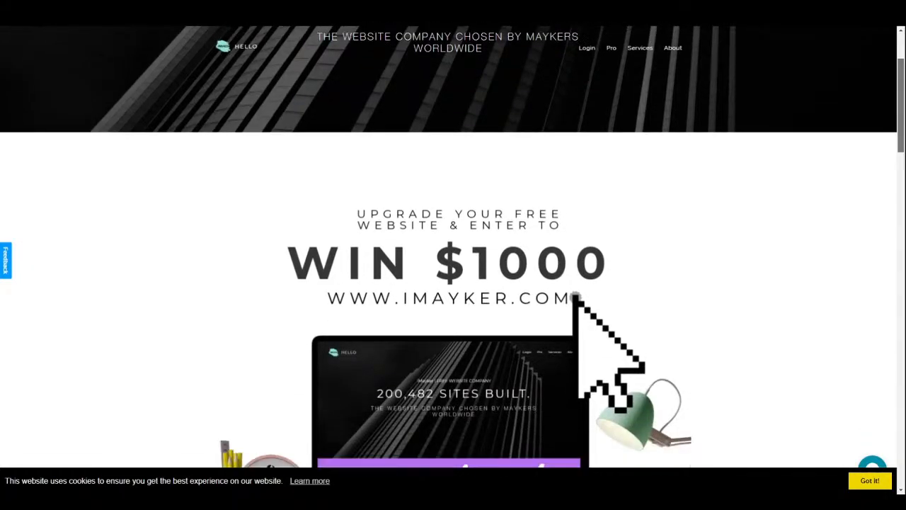
{"action": "scroll", "coordinate": [453, 254], "scroll_direction": "down", "scroll_amount": 5}
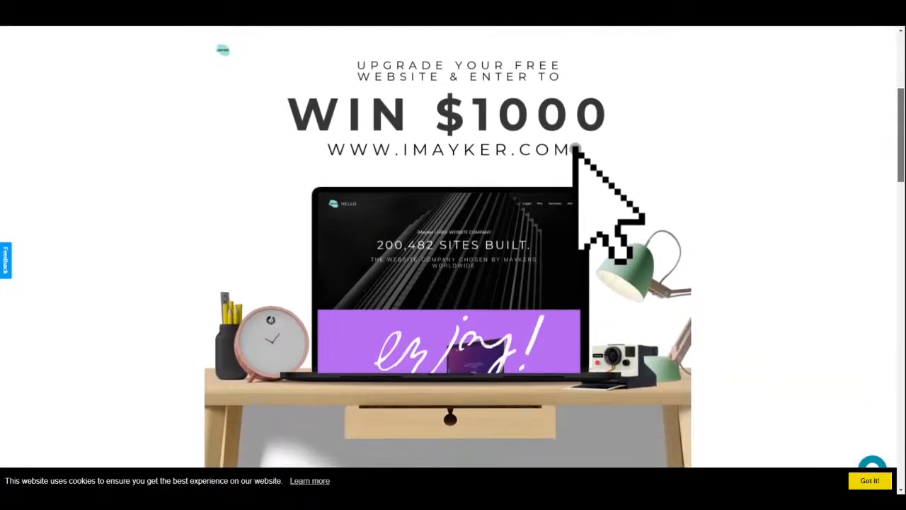
{"action": "scroll", "coordinate": [453, 254], "scroll_direction": "down", "scroll_amount": 7}
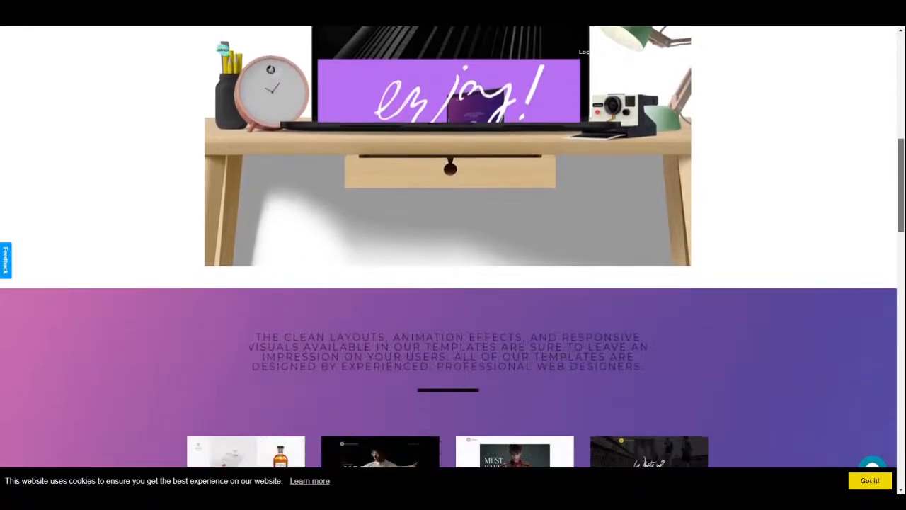
{"action": "scroll", "coordinate": [453, 254], "scroll_direction": "down", "scroll_amount": 5}
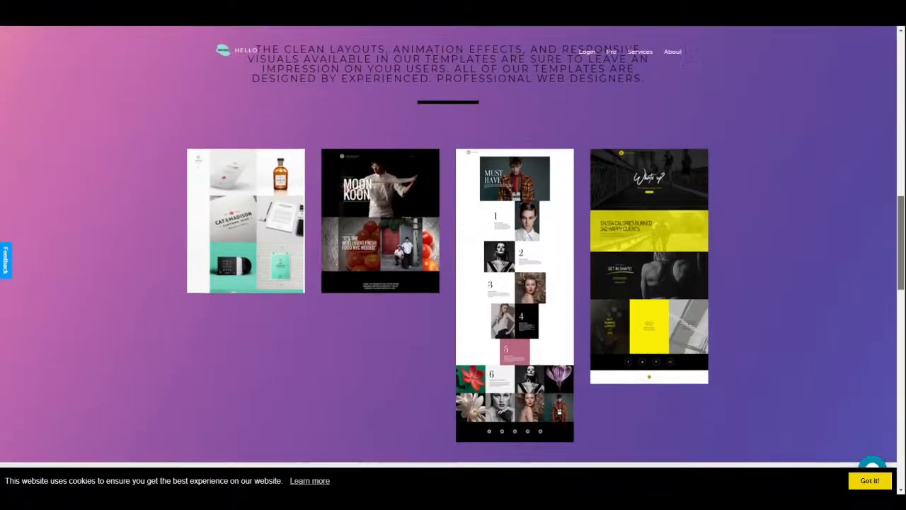
{"action": "scroll", "coordinate": [453, 255], "scroll_direction": "down", "scroll_amount": 4}
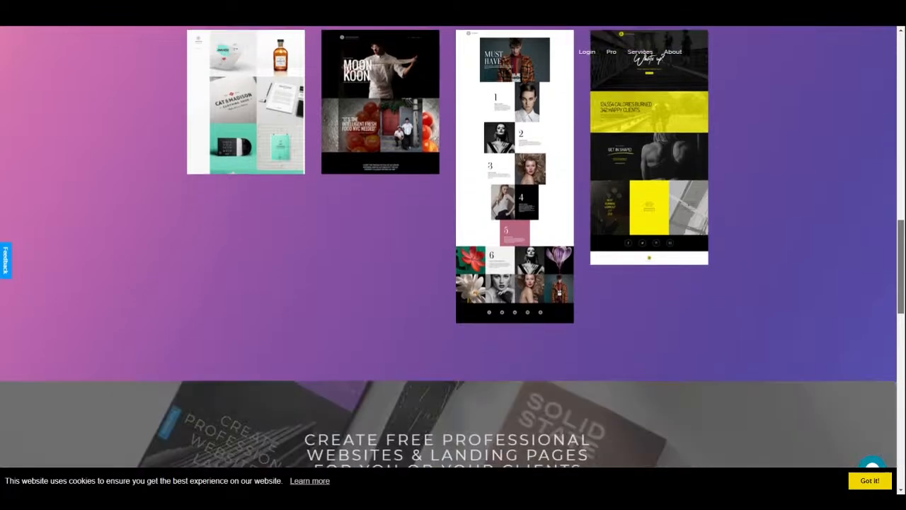
{"action": "scroll", "coordinate": [453, 255], "scroll_direction": "down", "scroll_amount": 4}
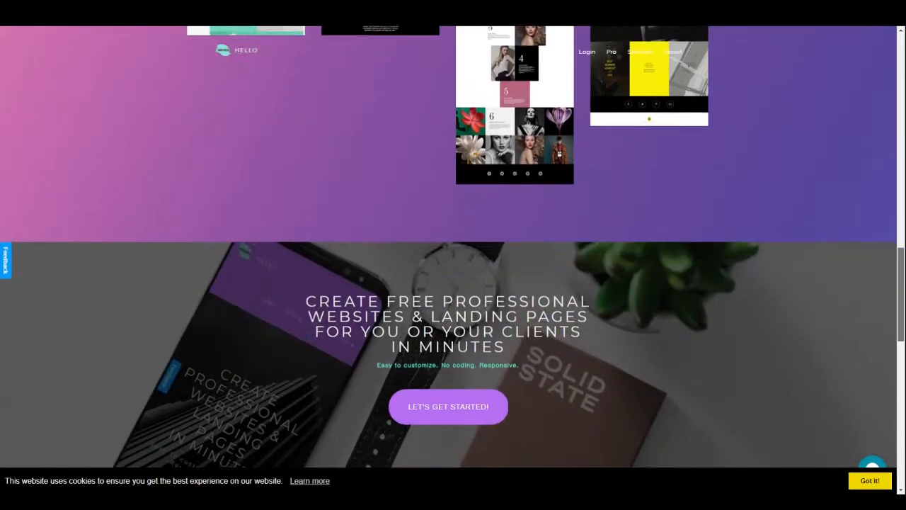
{"action": "scroll", "coordinate": [453, 255], "scroll_direction": "down", "scroll_amount": 5}
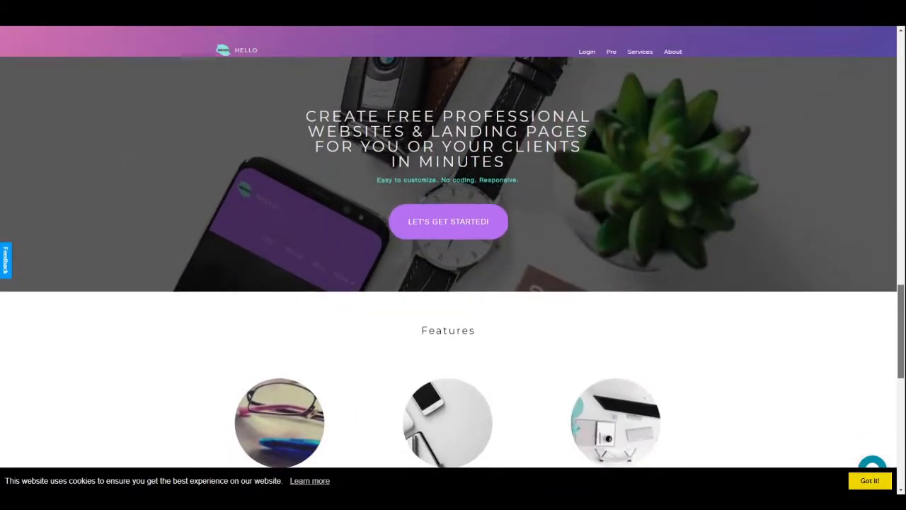
{"action": "scroll", "coordinate": [453, 255], "scroll_direction": "down", "scroll_amount": 1}
{"action": "scroll", "coordinate": [453, 254], "scroll_direction": "down", "scroll_amount": 1}
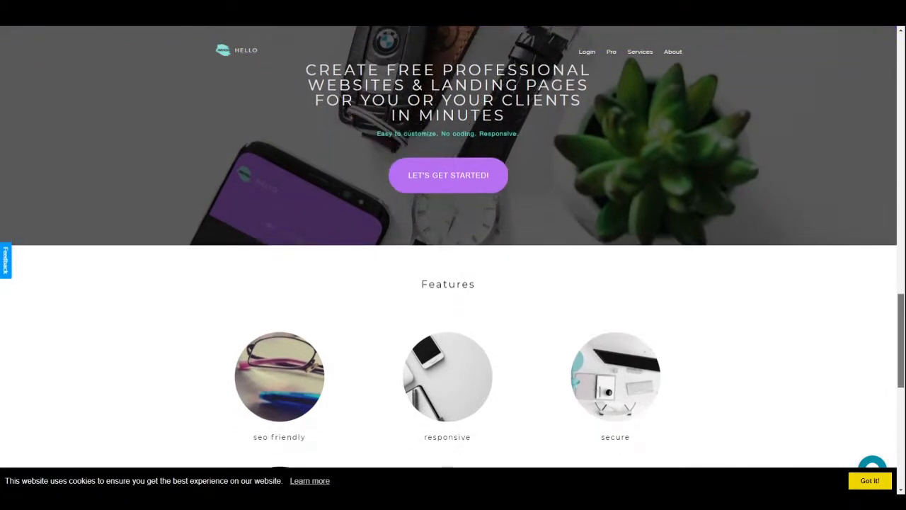
{"action": "scroll", "coordinate": [453, 255], "scroll_direction": "down", "scroll_amount": 3}
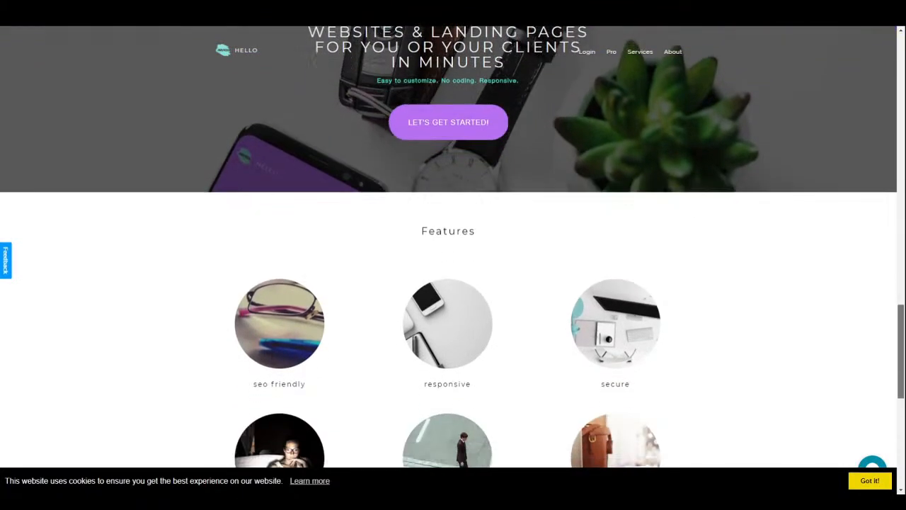
{"action": "scroll", "coordinate": [453, 255], "scroll_direction": "down", "scroll_amount": 4}
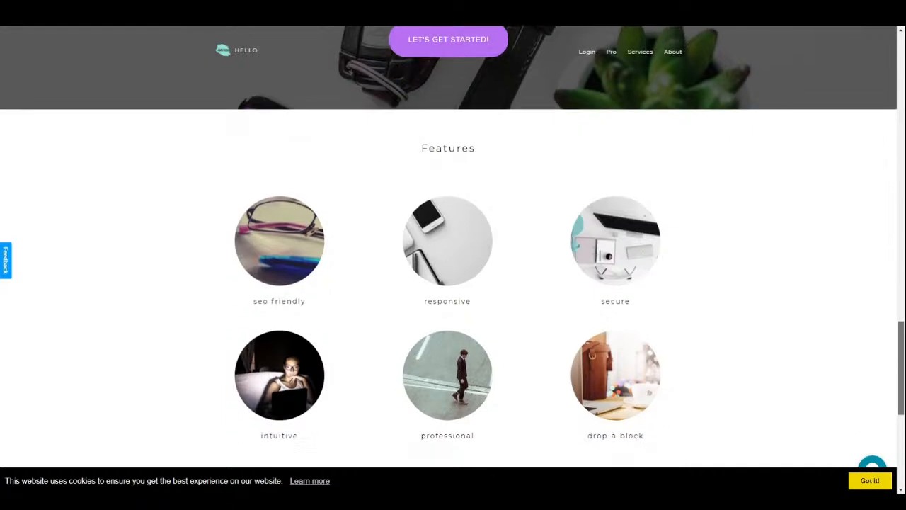
{"action": "scroll", "coordinate": [223, 50], "scroll_direction": "down", "scroll_amount": 5}
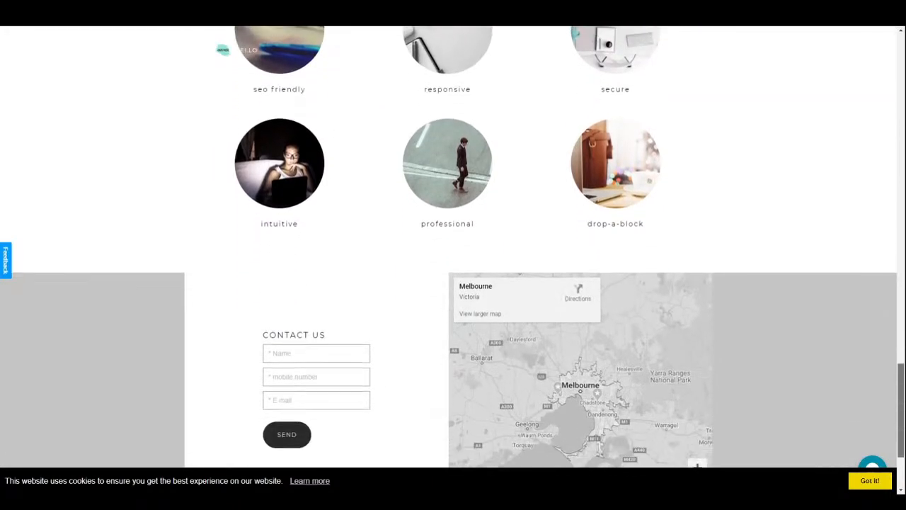
{"action": "scroll", "coordinate": [222, 50], "scroll_direction": "down", "scroll_amount": 1}
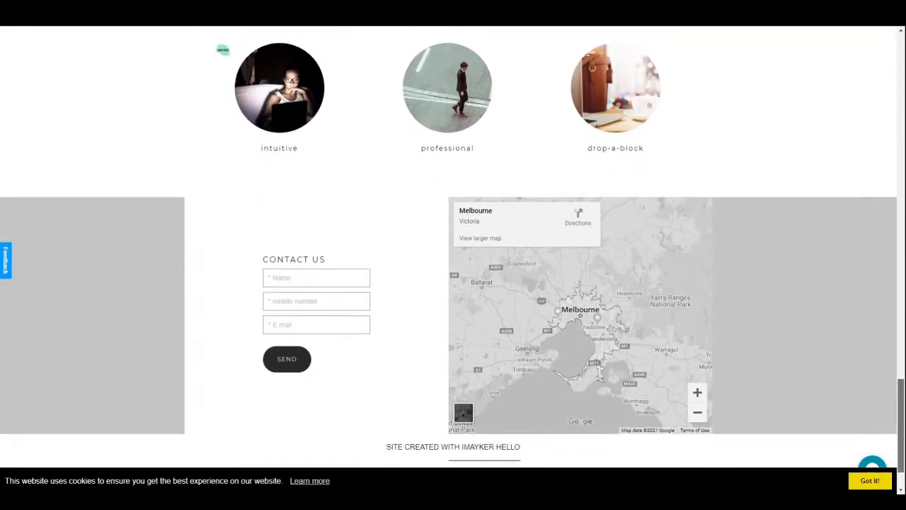
{"action": "scroll", "coordinate": [222, 49], "scroll_direction": "down", "scroll_amount": 1}
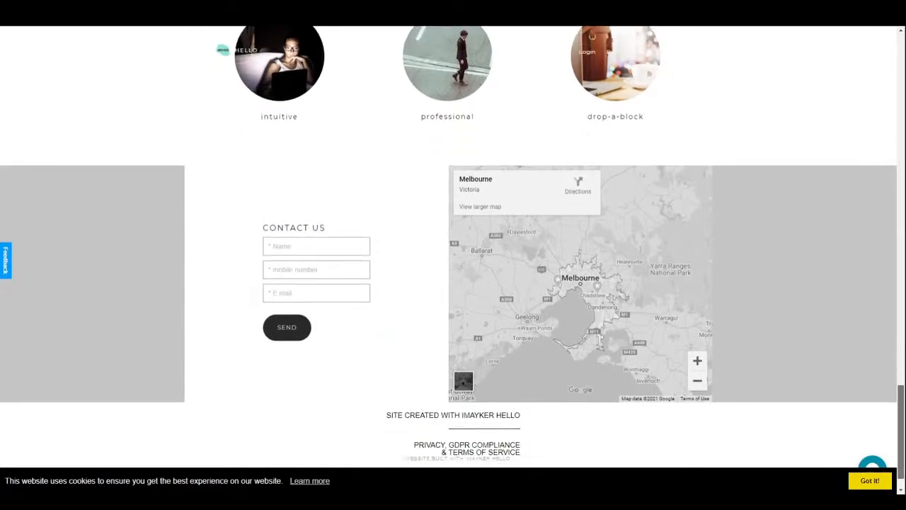
{"action": "scroll", "coordinate": [222, 50], "scroll_direction": "down", "scroll_amount": 1}
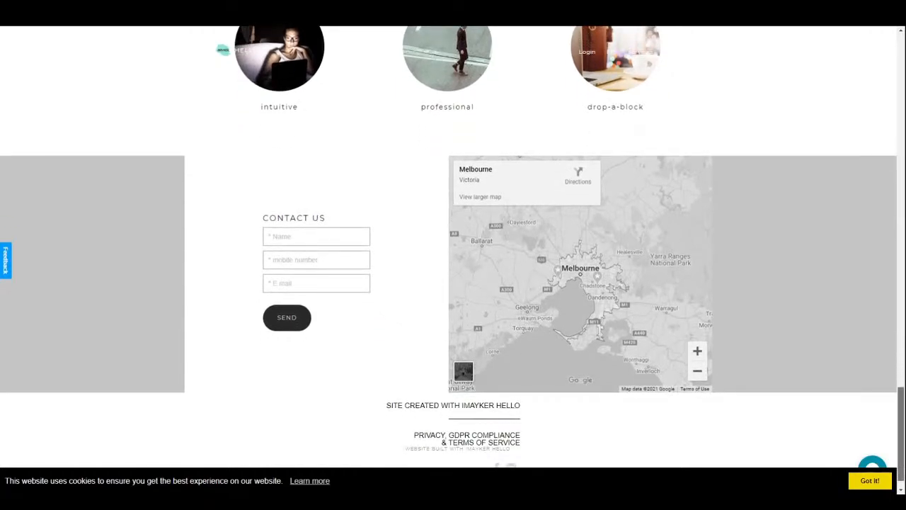
{"action": "scroll", "coordinate": [222, 50], "scroll_direction": "down", "scroll_amount": 1}
{"action": "scroll", "coordinate": [453, 255], "scroll_direction": "up", "scroll_amount": 6}
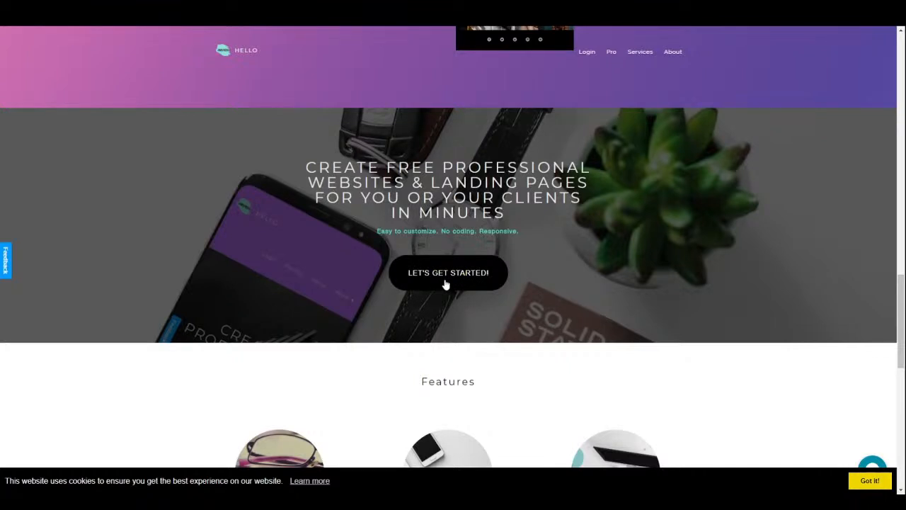
{"action": "left_click", "coordinate": [447, 284]}
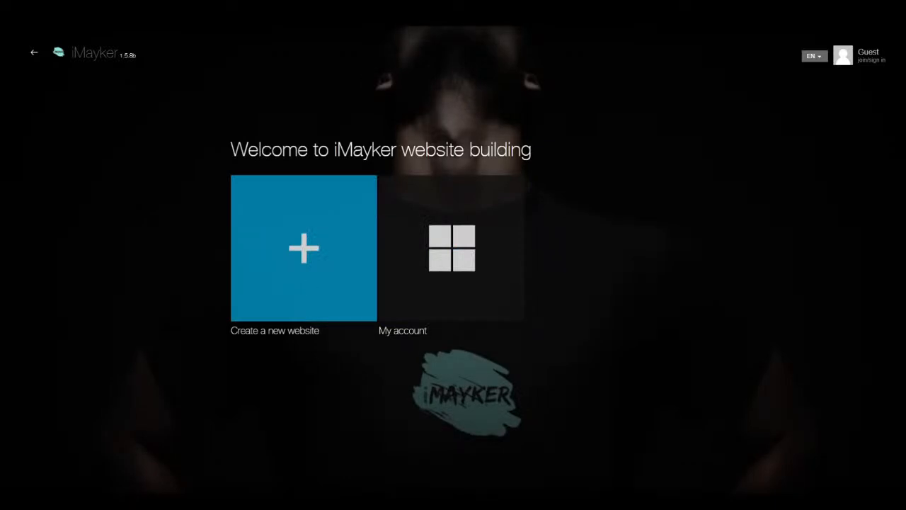
- Start a new website, preview the Black Portfolio template, then close the preview
{"action": "left_click", "coordinate": [313, 276]}
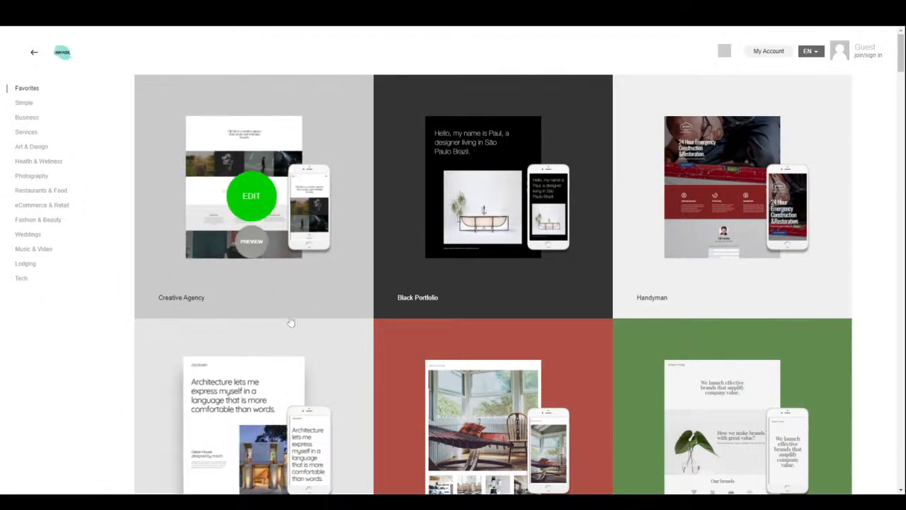
{"action": "scroll", "coordinate": [364, 360], "scroll_direction": "down", "scroll_amount": 2}
{"action": "scroll", "coordinate": [368, 361], "scroll_direction": "down", "scroll_amount": 7}
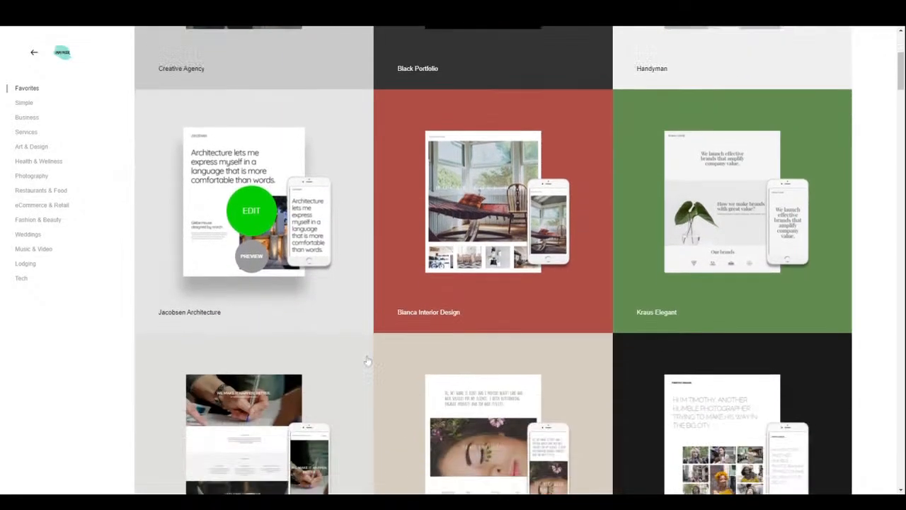
{"action": "scroll", "coordinate": [370, 338], "scroll_direction": "down", "scroll_amount": 1}
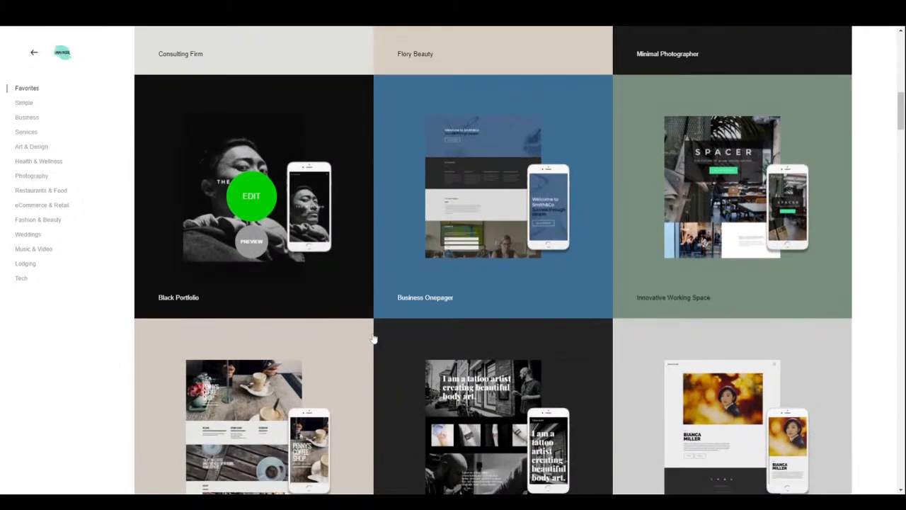
{"action": "left_click", "coordinate": [252, 242]}
{"action": "scroll", "coordinate": [258, 251], "scroll_direction": "down", "scroll_amount": 3}
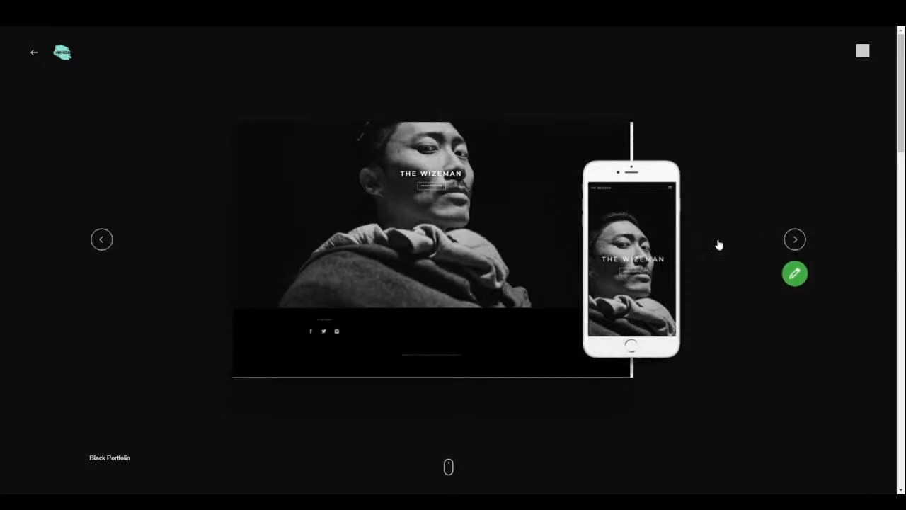
{"action": "left_click", "coordinate": [863, 53]}
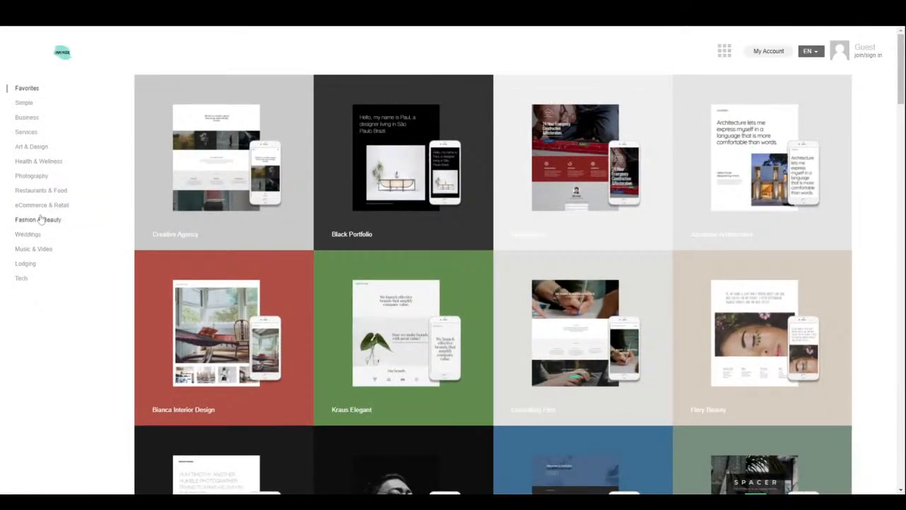
- Filter the template gallery to Fashion & Beauty, browse the designs and return to the top
{"action": "left_click", "coordinate": [38, 221]}
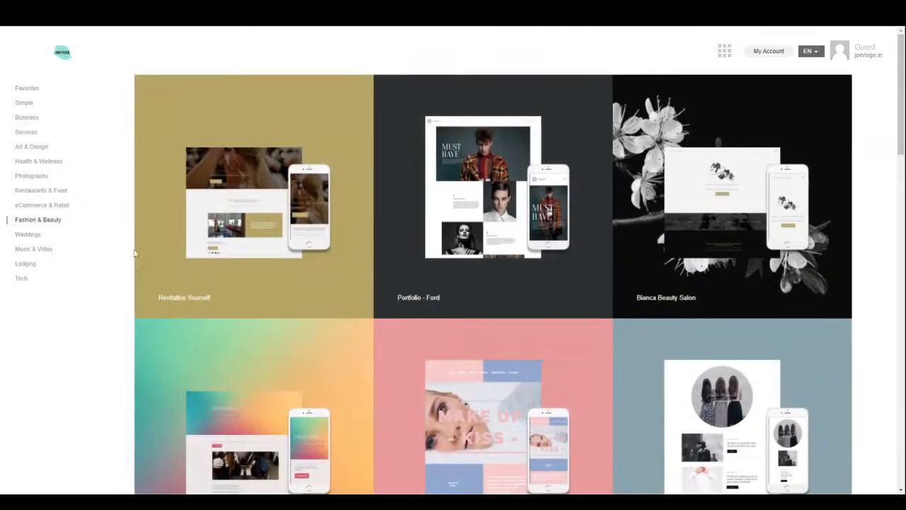
{"action": "mouse_move", "coordinate": [497, 283]}
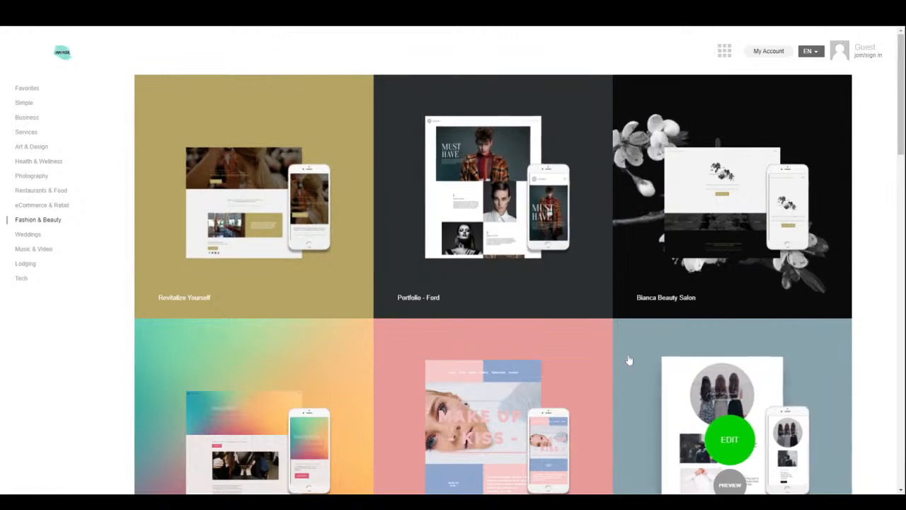
{"action": "mouse_move", "coordinate": [731, 248]}
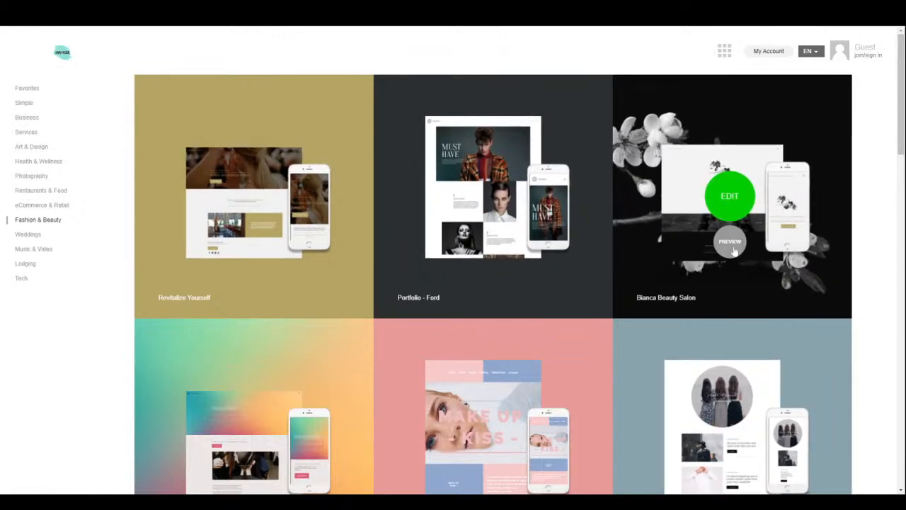
{"action": "scroll", "coordinate": [687, 405], "scroll_direction": "down", "scroll_amount": 3}
{"action": "scroll", "coordinate": [686, 405], "scroll_direction": "down", "scroll_amount": 9}
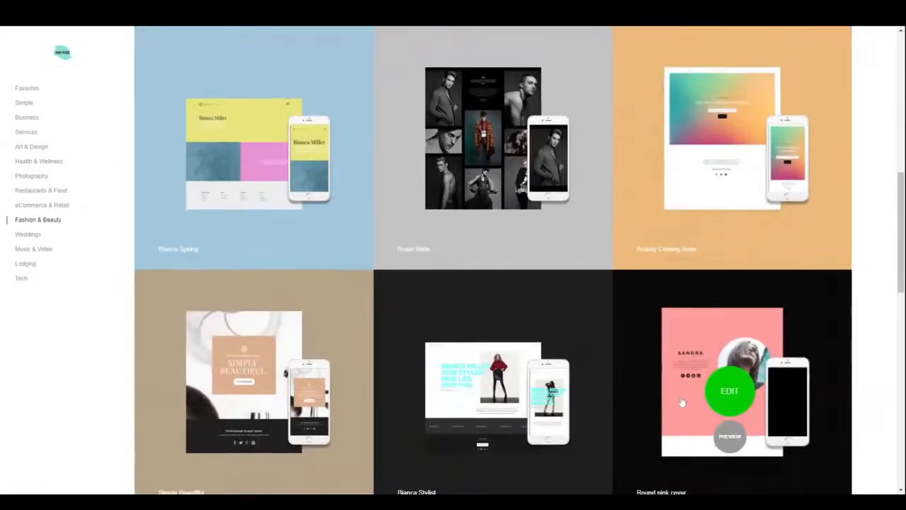
{"action": "scroll", "coordinate": [680, 399], "scroll_direction": "down", "scroll_amount": 2}
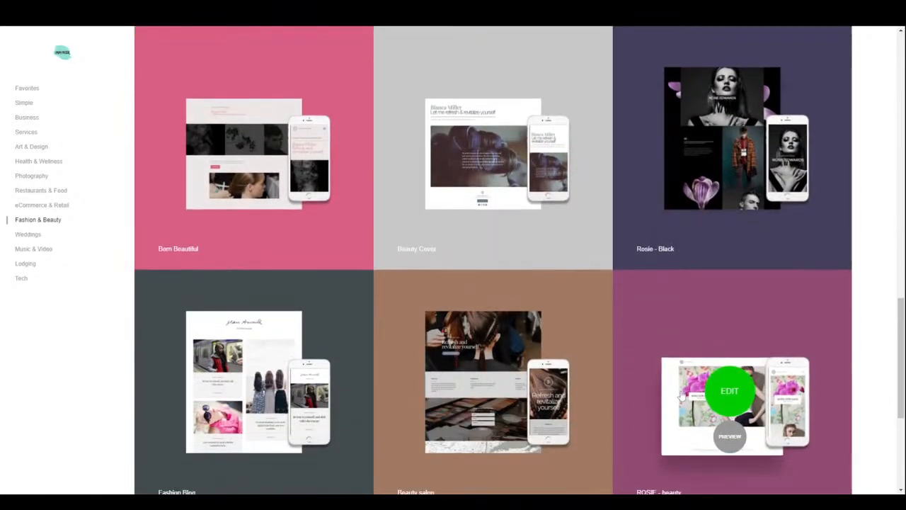
{"action": "scroll", "coordinate": [681, 394], "scroll_direction": "down", "scroll_amount": 3}
{"action": "scroll", "coordinate": [683, 393], "scroll_direction": "down", "scroll_amount": 1}
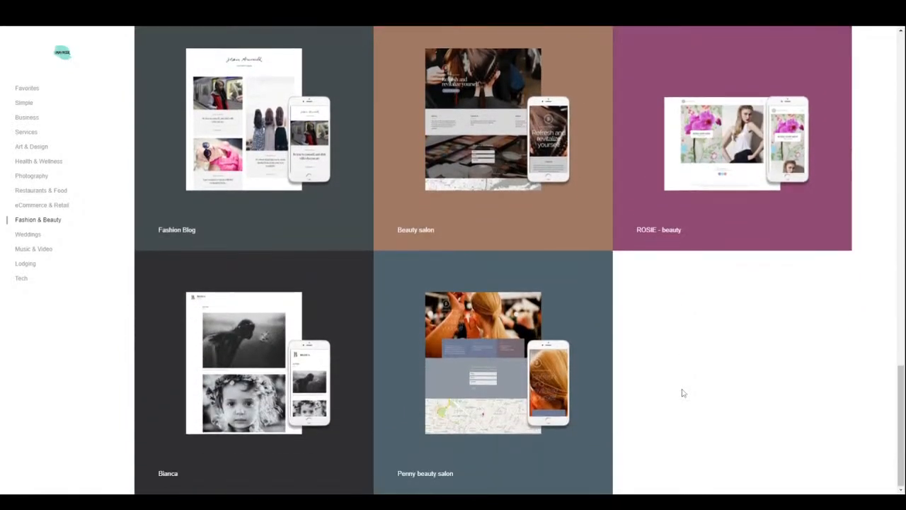
{"action": "left_click_drag", "start_coordinate": [901, 399], "coordinate": [880, 74]}
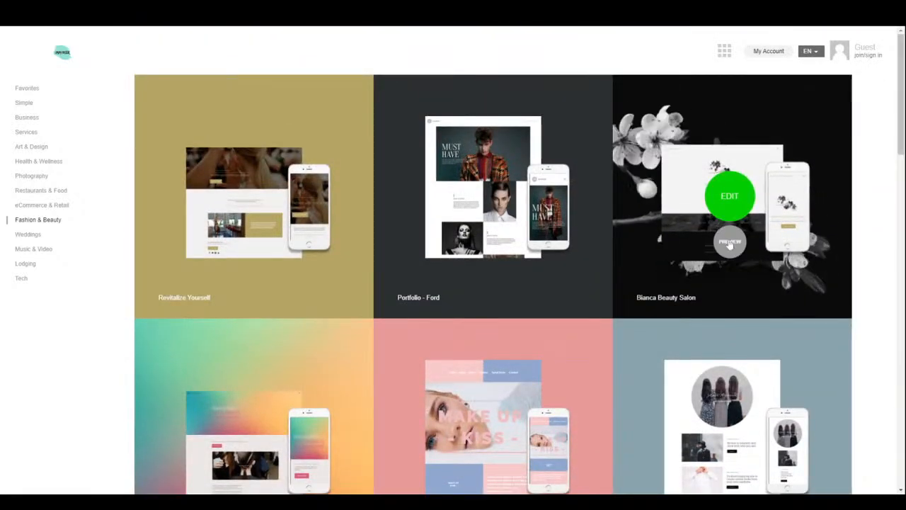
- Preview the Bianca Beauty Salon template and scroll through its desktop and phone views
{"action": "left_click", "coordinate": [729, 240]}
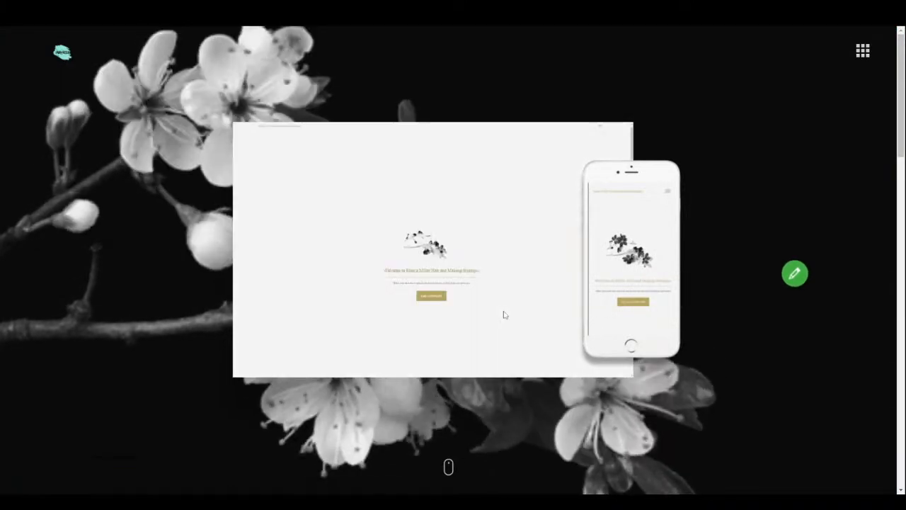
{"action": "scroll", "coordinate": [506, 308], "scroll_direction": "down", "scroll_amount": 5}
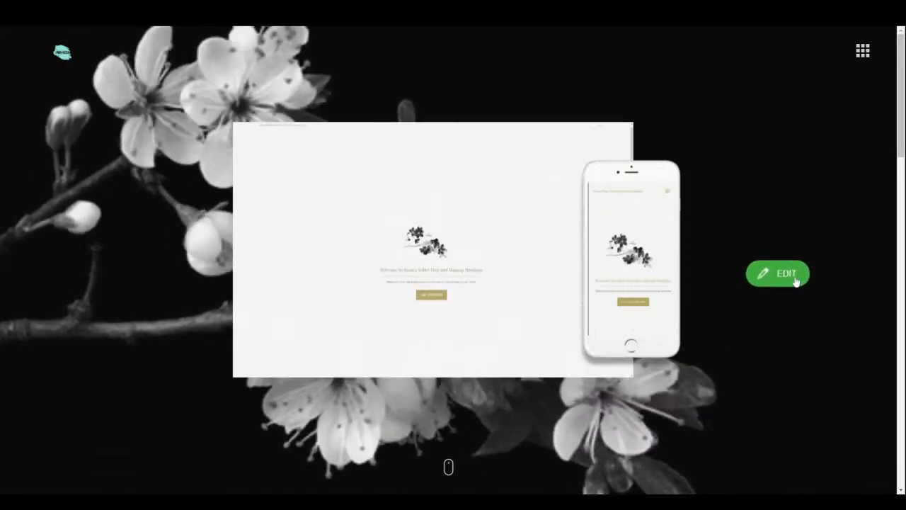
- Edit the Bianca Beauty Salon template and bring up its General Settings from the main menu
{"action": "left_click", "coordinate": [795, 281]}
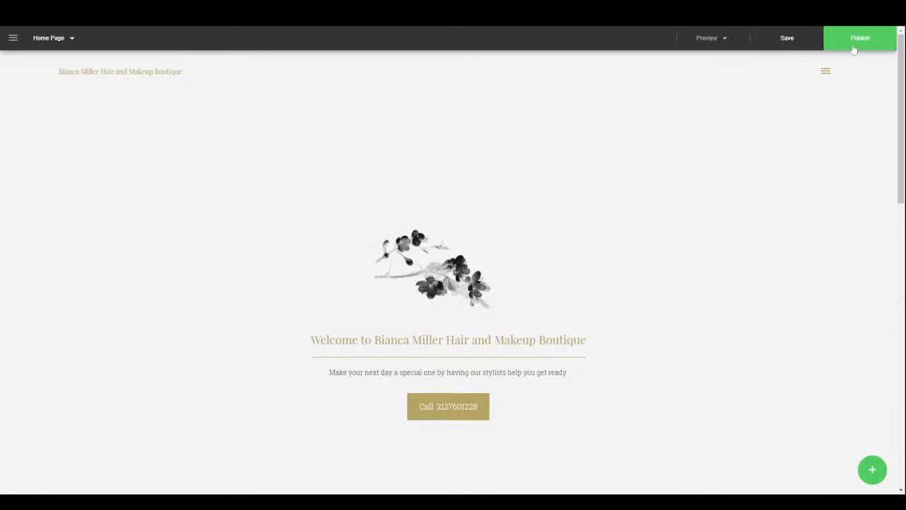
{"action": "left_click", "coordinate": [57, 39]}
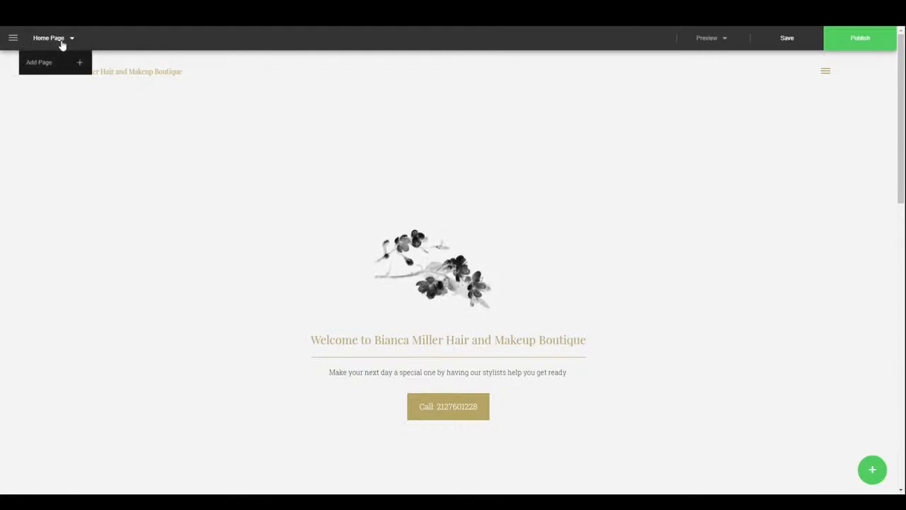
{"action": "left_click", "coordinate": [15, 37]}
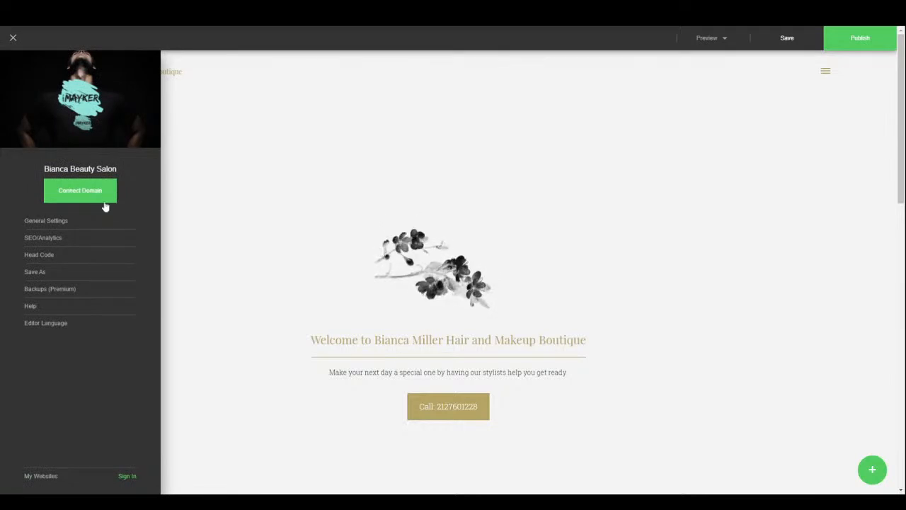
{"action": "left_click", "coordinate": [46, 221]}
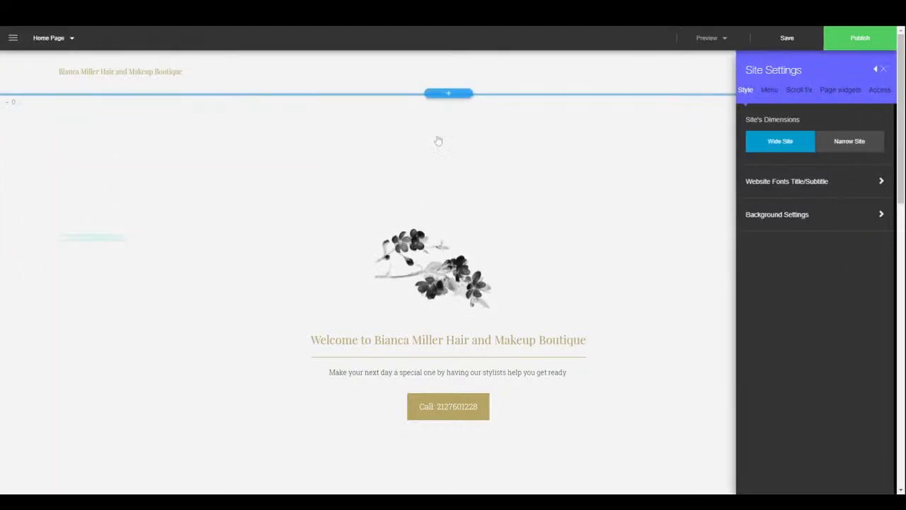
- Try the narrow site layout, then switch back to full width
{"action": "left_click", "coordinate": [846, 150]}
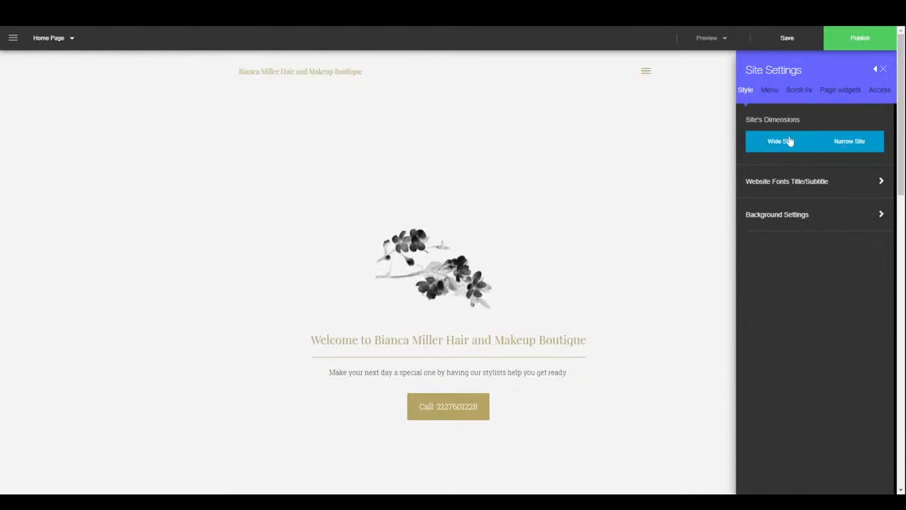
{"action": "scroll", "coordinate": [637, 332], "scroll_direction": "down", "scroll_amount": 5}
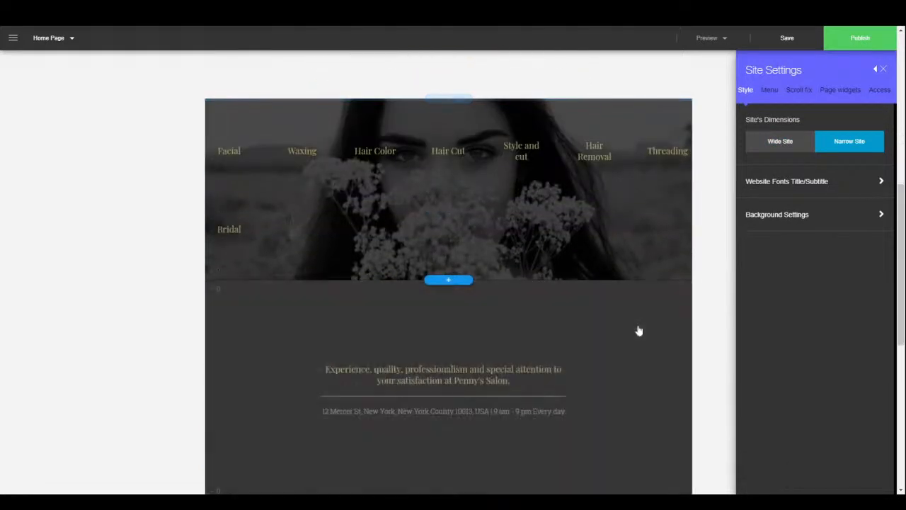
{"action": "left_click", "coordinate": [784, 143]}
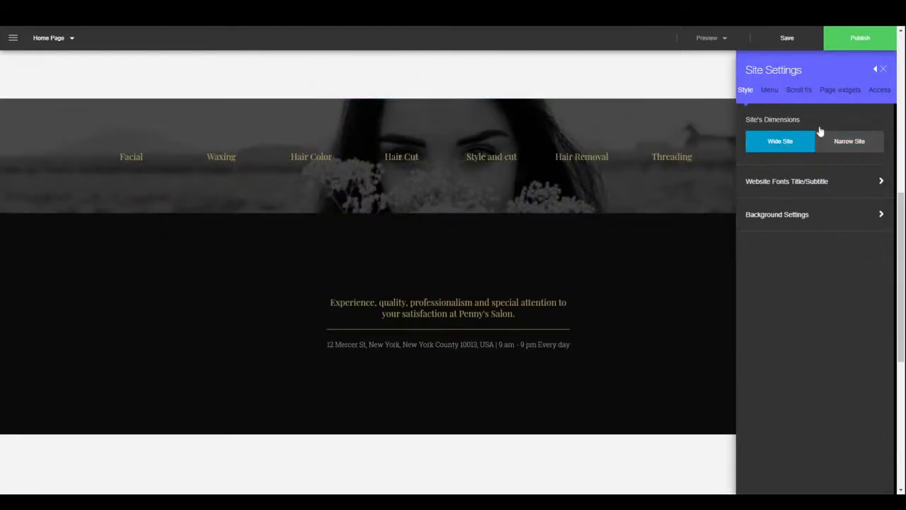
- Set the title font to Alef and subtitle font to Abel, then start choosing a site background image
{"action": "left_click", "coordinate": [799, 185]}
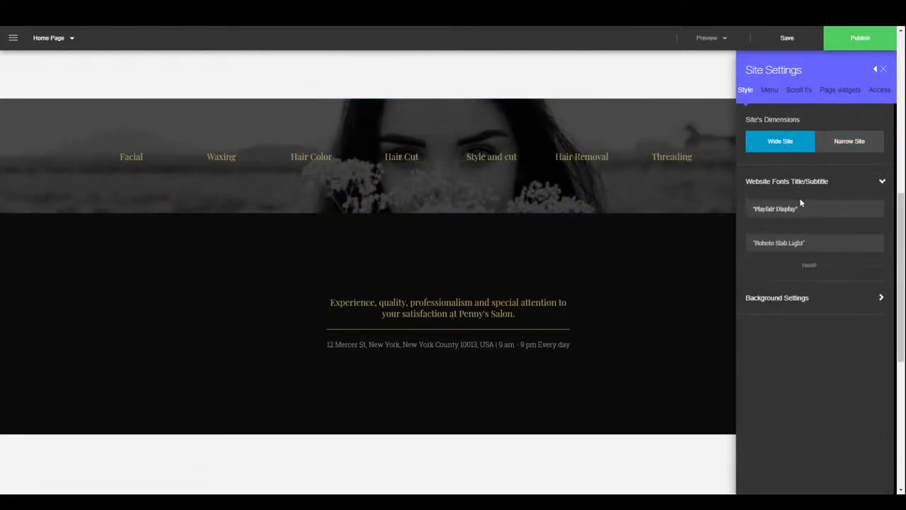
{"action": "left_click", "coordinate": [806, 212]}
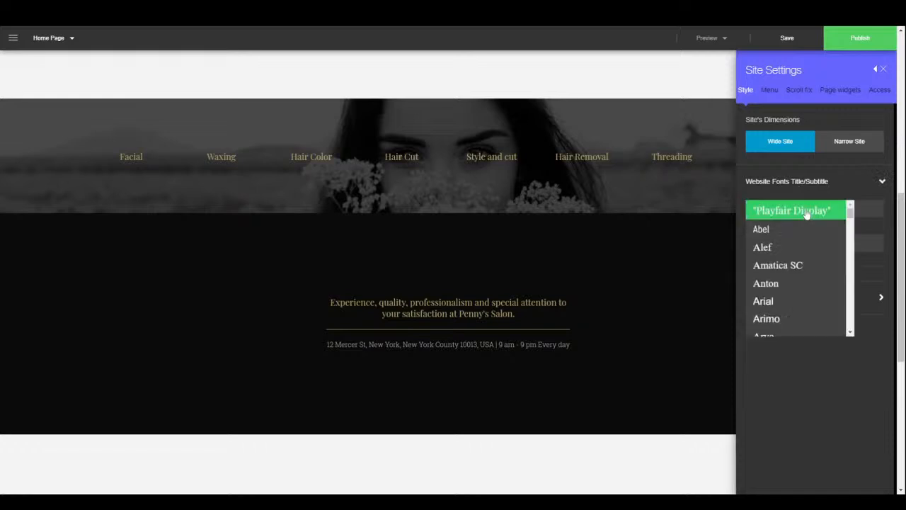
{"action": "left_click", "coordinate": [786, 248]}
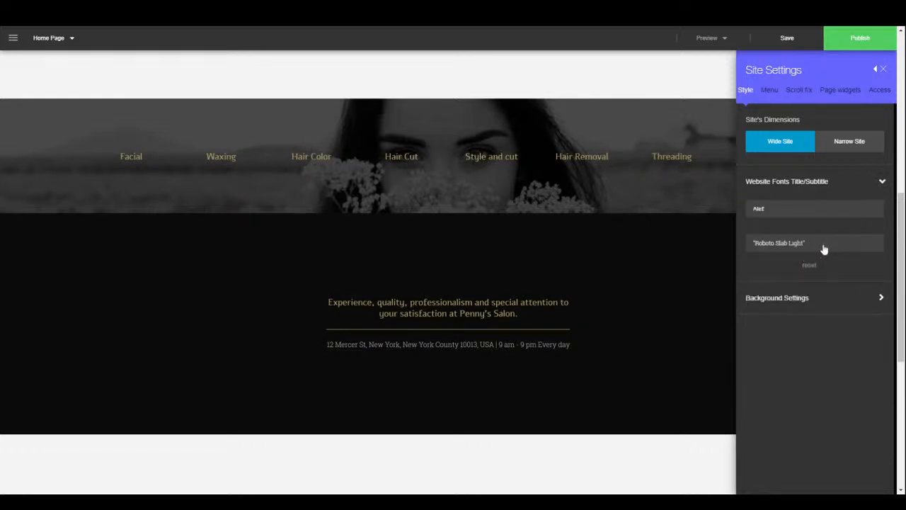
{"action": "left_click", "coordinate": [824, 244]}
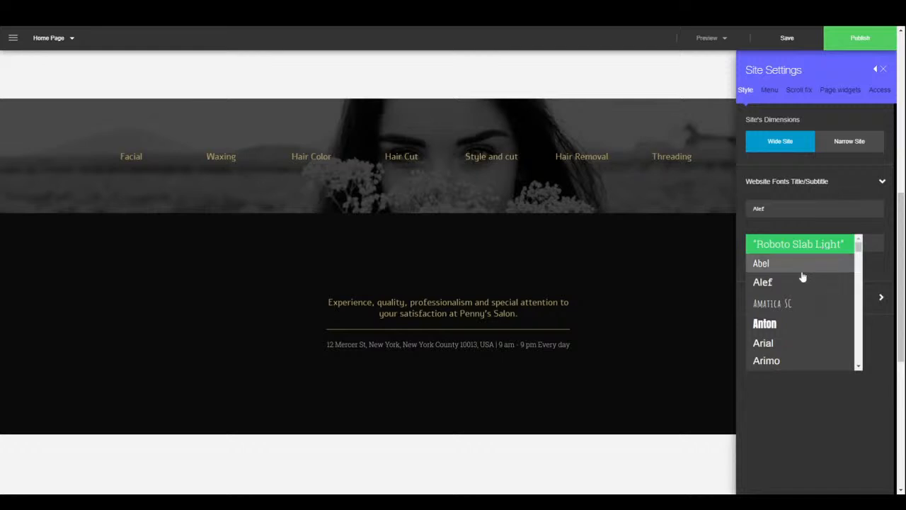
{"action": "left_click", "coordinate": [803, 264]}
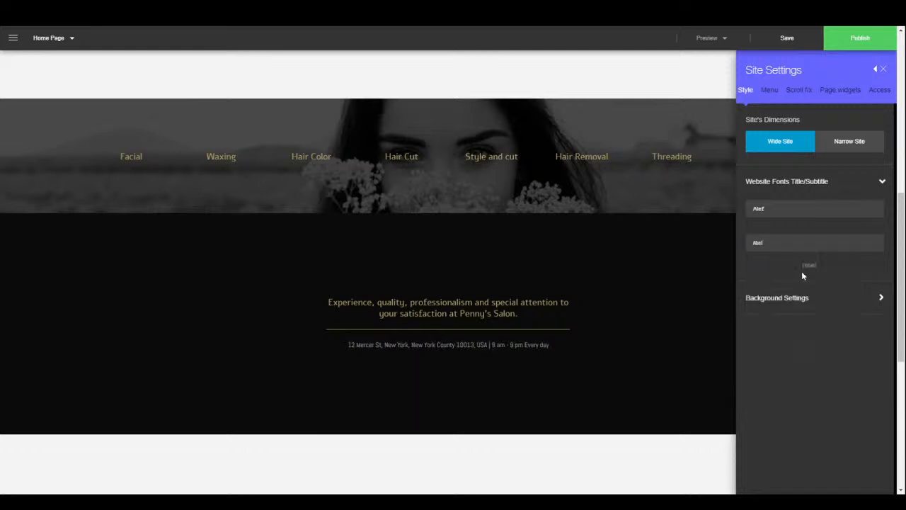
{"action": "left_click", "coordinate": [810, 307]}
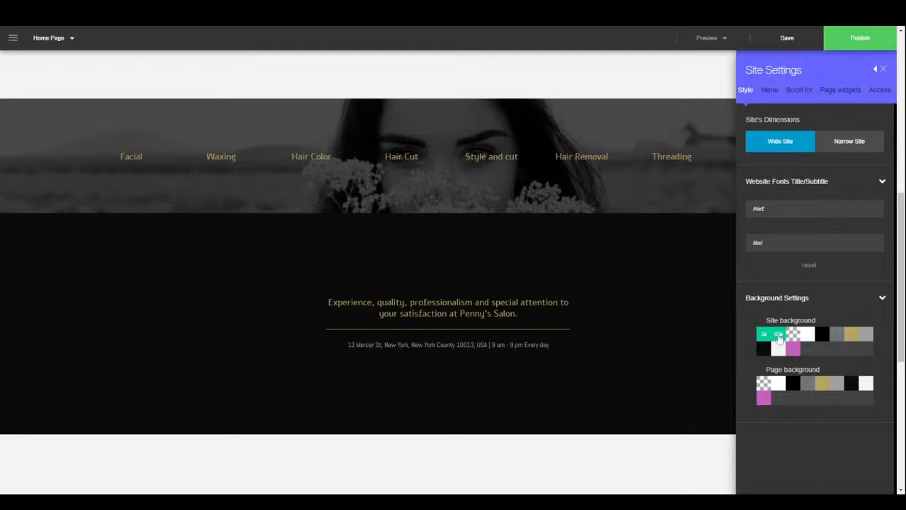
{"action": "left_click", "coordinate": [778, 336]}
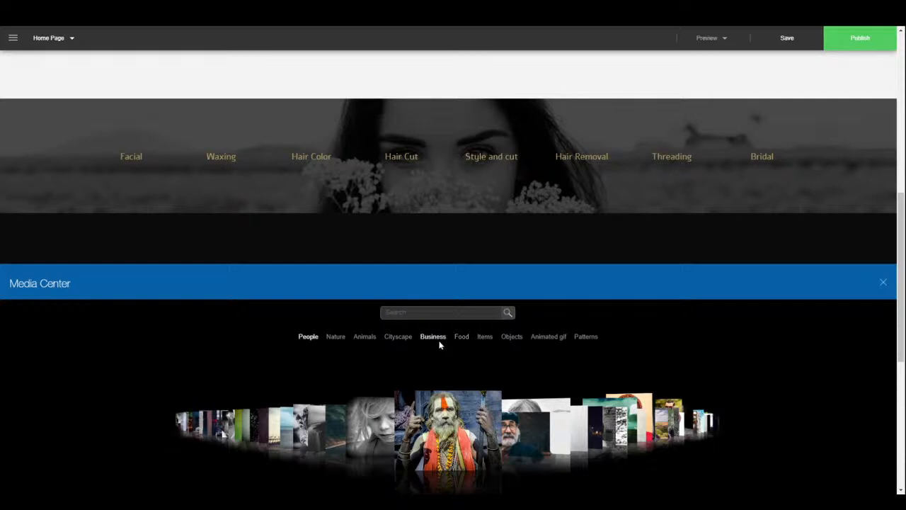
- Make the black-and-white blond girl photo the site background and scroll the page to check it
{"action": "left_click", "coordinate": [381, 467]}
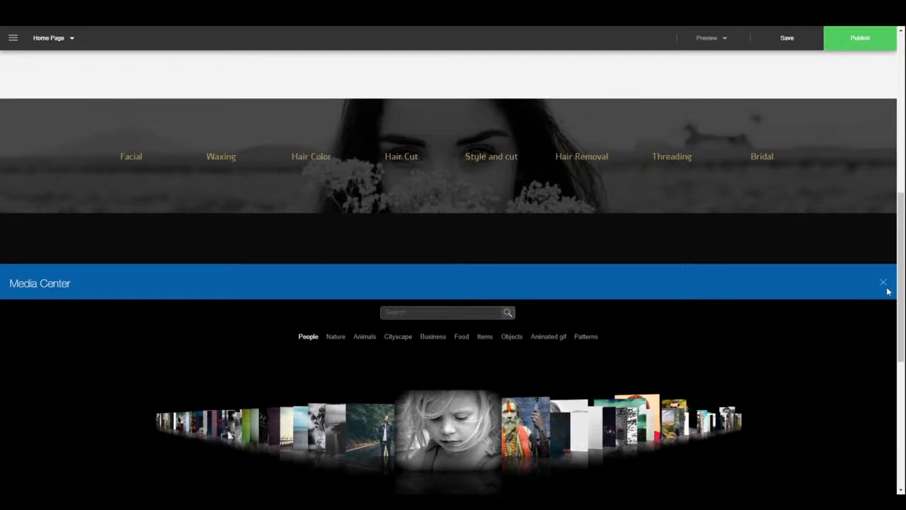
{"action": "left_click", "coordinate": [883, 283]}
{"action": "scroll", "coordinate": [675, 400], "scroll_direction": "down", "scroll_amount": 4}
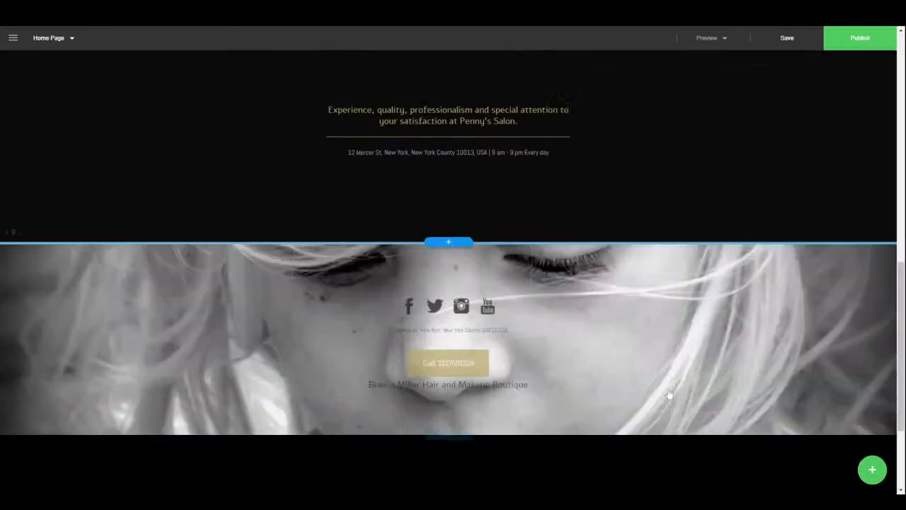
{"action": "scroll", "coordinate": [672, 382], "scroll_direction": "up", "scroll_amount": 5}
{"action": "scroll", "coordinate": [662, 365], "scroll_direction": "up", "scroll_amount": 6}
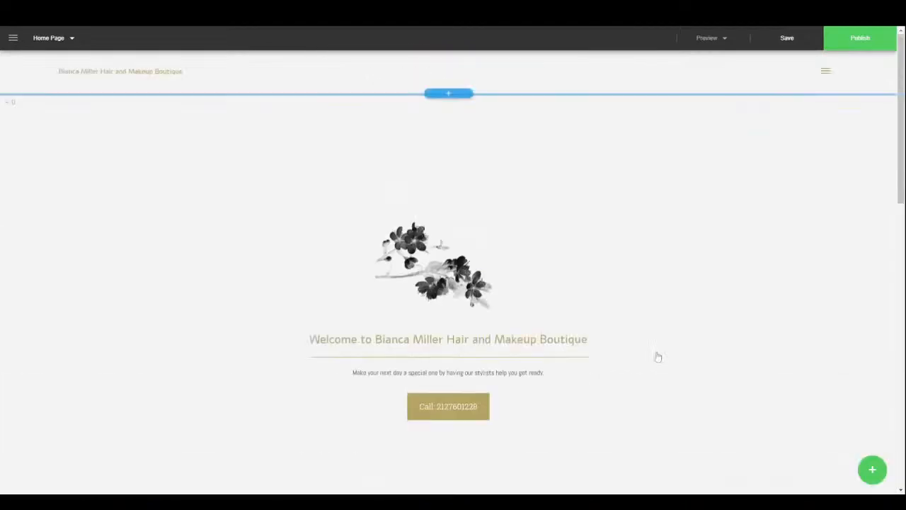
{"action": "scroll", "coordinate": [655, 346], "scroll_direction": "down", "scroll_amount": 12}
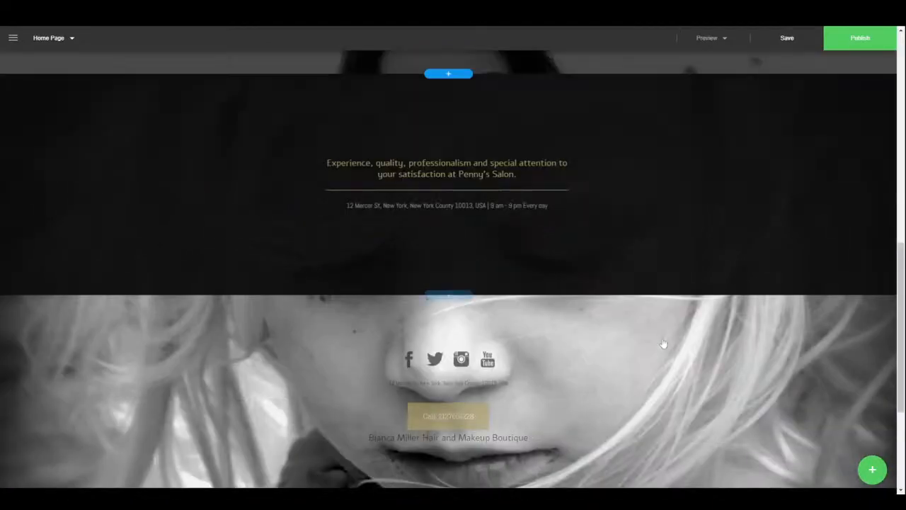
{"action": "scroll", "coordinate": [665, 330], "scroll_direction": "up", "scroll_amount": 12}
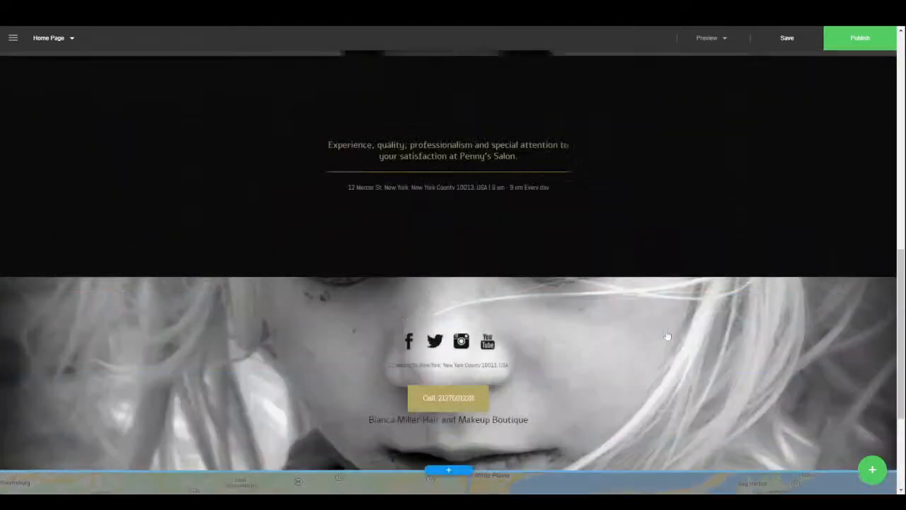
{"action": "scroll", "coordinate": [658, 323], "scroll_direction": "up", "scroll_amount": 3}
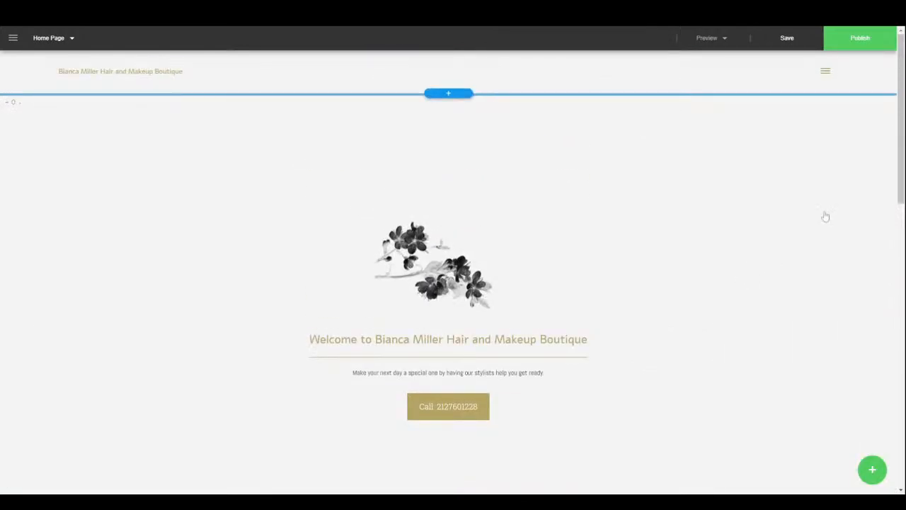
- Compare the Side, Hamburger Side and Hamburger Fullscreen menu layouts, then settle on Overlay
{"action": "left_click", "coordinate": [13, 39]}
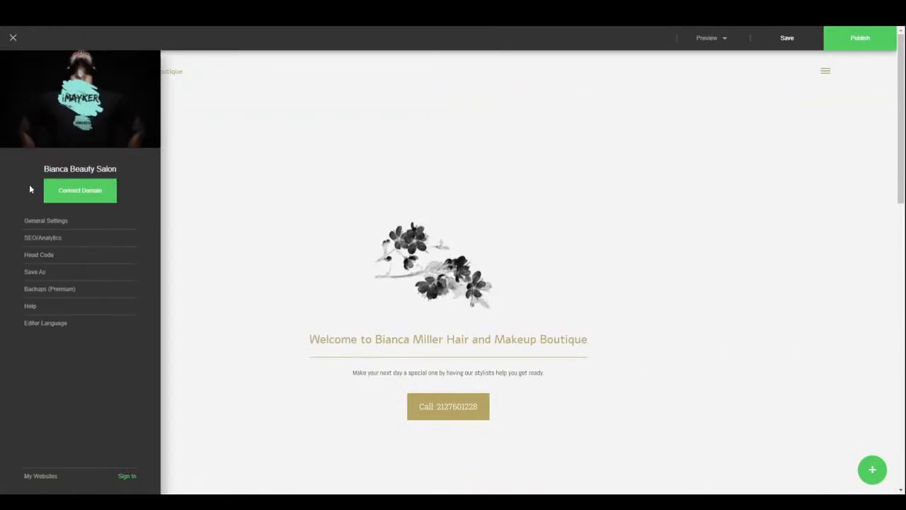
{"action": "left_click", "coordinate": [43, 221]}
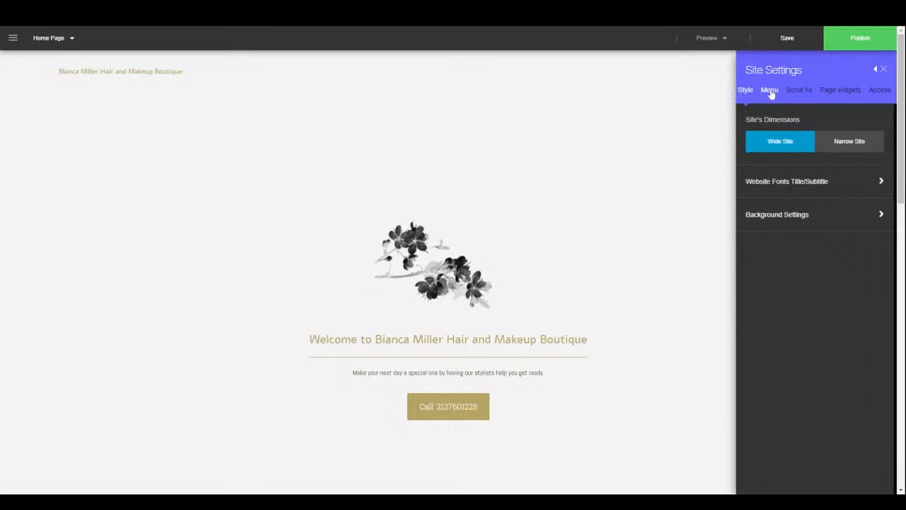
{"action": "left_click", "coordinate": [770, 91]}
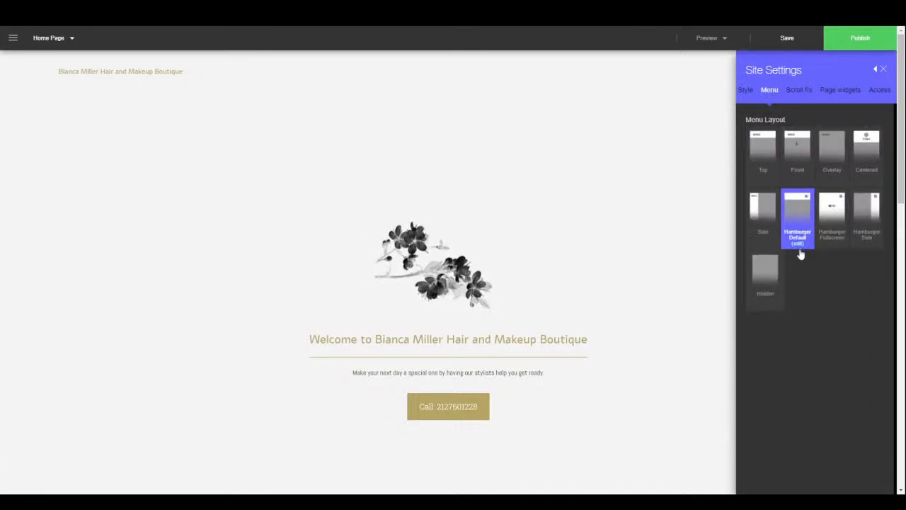
{"action": "left_click", "coordinate": [762, 234]}
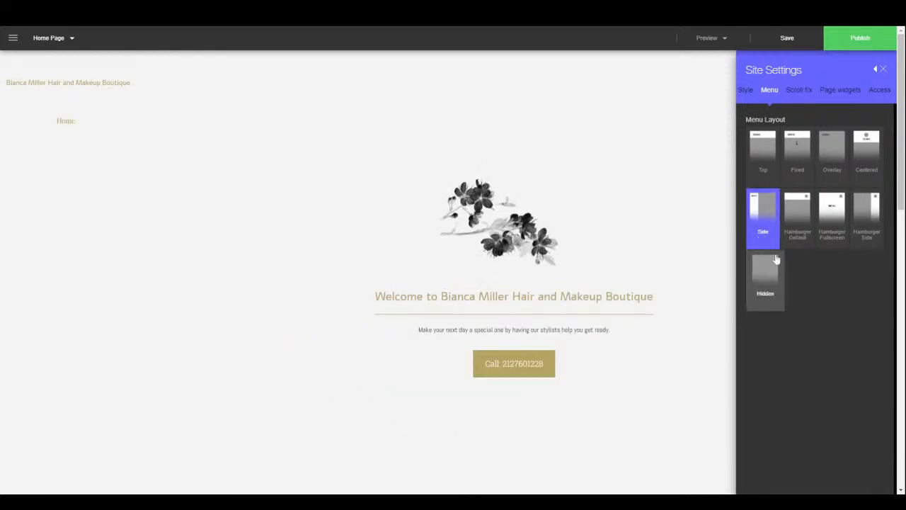
{"action": "left_click", "coordinate": [869, 218]}
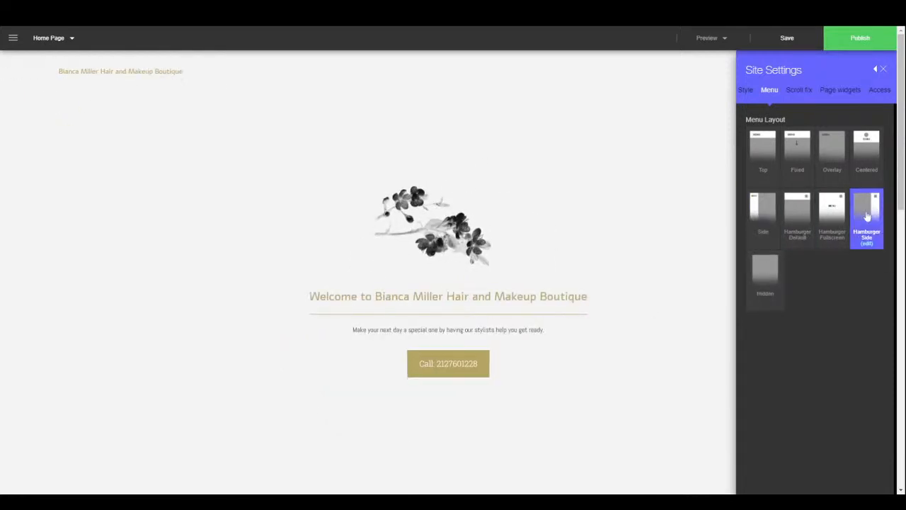
{"action": "left_click", "coordinate": [822, 211]}
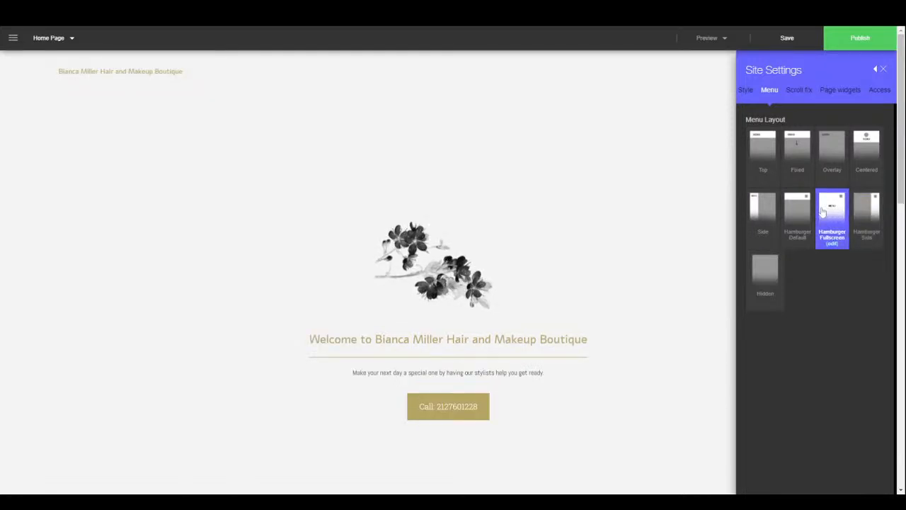
{"action": "left_click", "coordinate": [845, 159]}
{"action": "scroll", "coordinate": [536, 311], "scroll_direction": "down", "scroll_amount": 5}
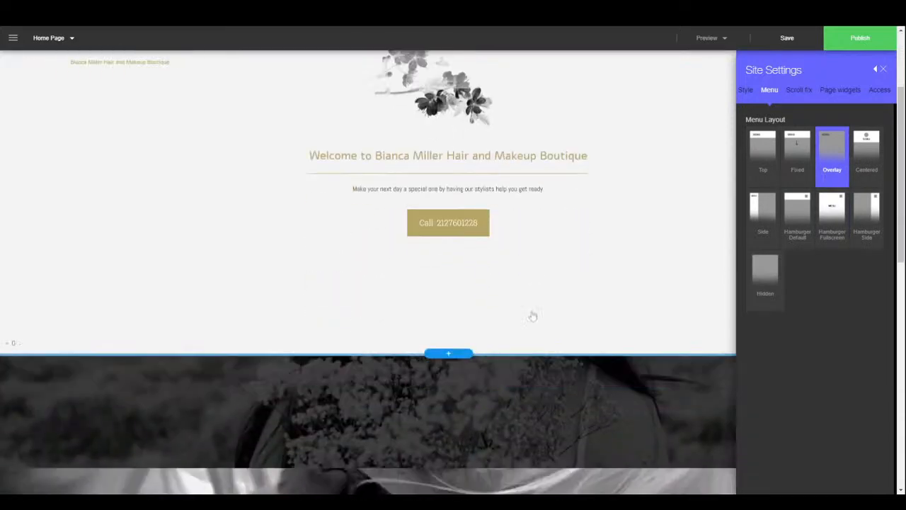
{"action": "scroll", "coordinate": [536, 301], "scroll_direction": "down", "scroll_amount": 5}
{"action": "scroll", "coordinate": [542, 273], "scroll_direction": "up", "scroll_amount": 4}
{"action": "scroll", "coordinate": [545, 260], "scroll_direction": "up", "scroll_amount": 6}
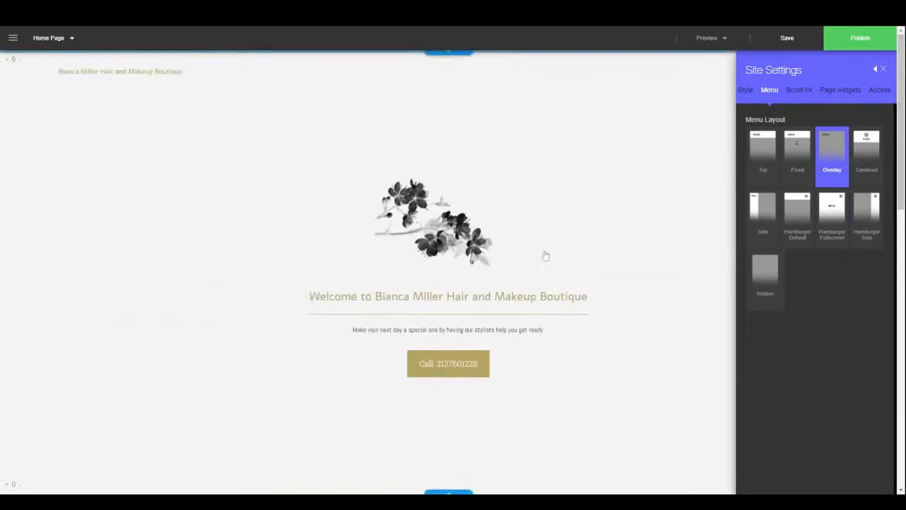
{"action": "left_click", "coordinate": [800, 91]}
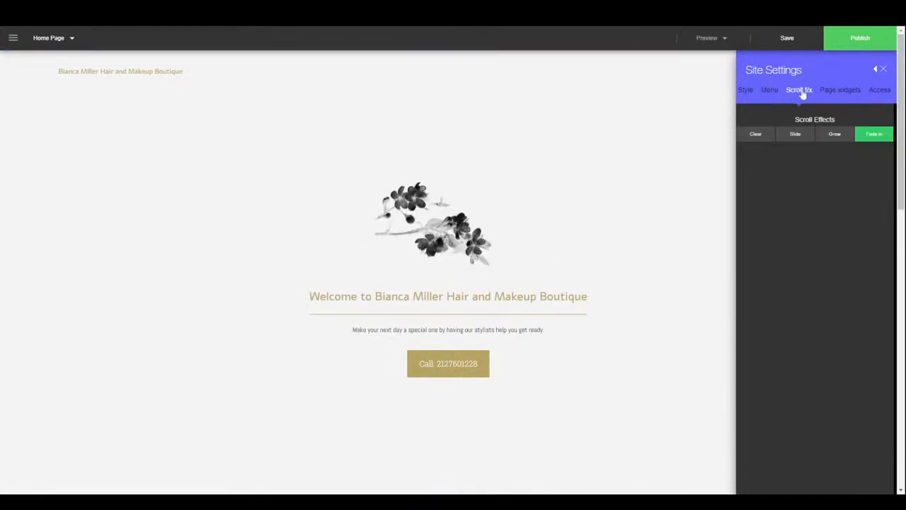
- Try the Grow scroll effect, revert to Fade in, and view the Page widgets list
{"action": "left_click", "coordinate": [835, 135]}
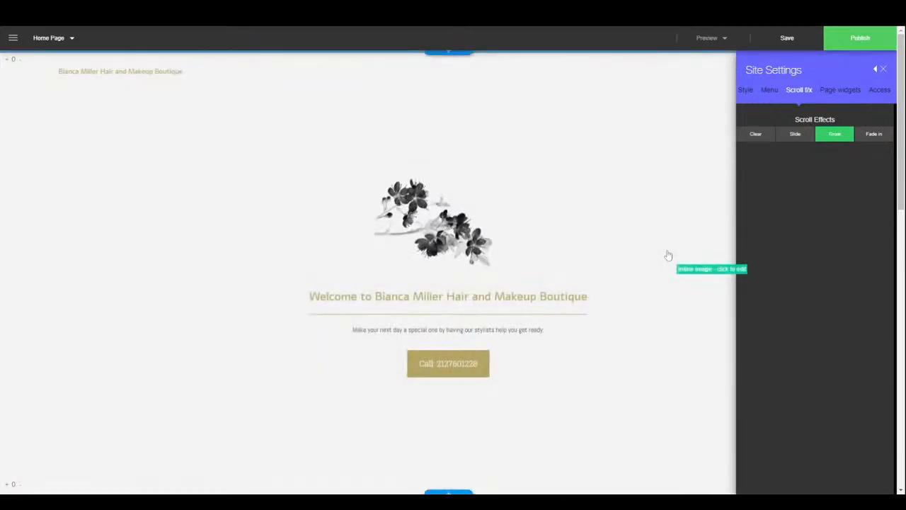
{"action": "scroll", "coordinate": [668, 255], "scroll_direction": "down", "scroll_amount": 10}
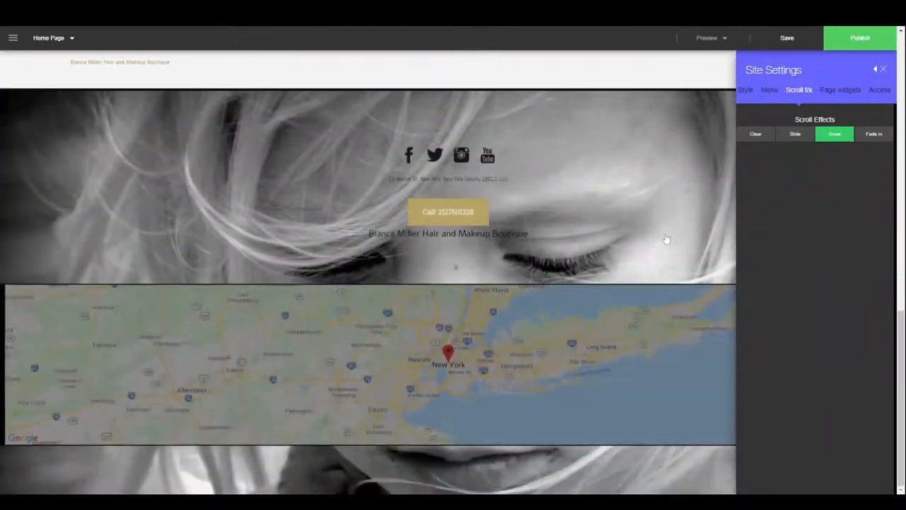
{"action": "left_click", "coordinate": [874, 135]}
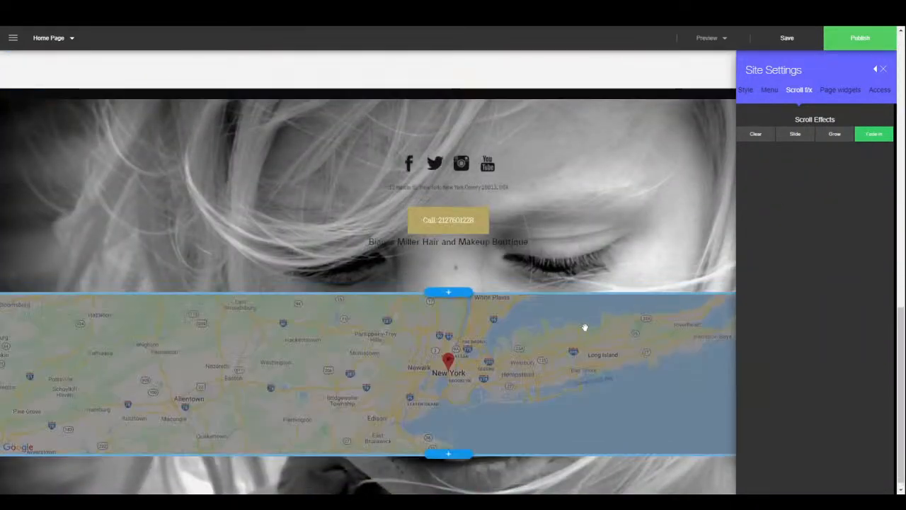
{"action": "scroll", "coordinate": [584, 309], "scroll_direction": "up", "scroll_amount": 10}
{"action": "scroll", "coordinate": [578, 296], "scroll_direction": "up", "scroll_amount": 3}
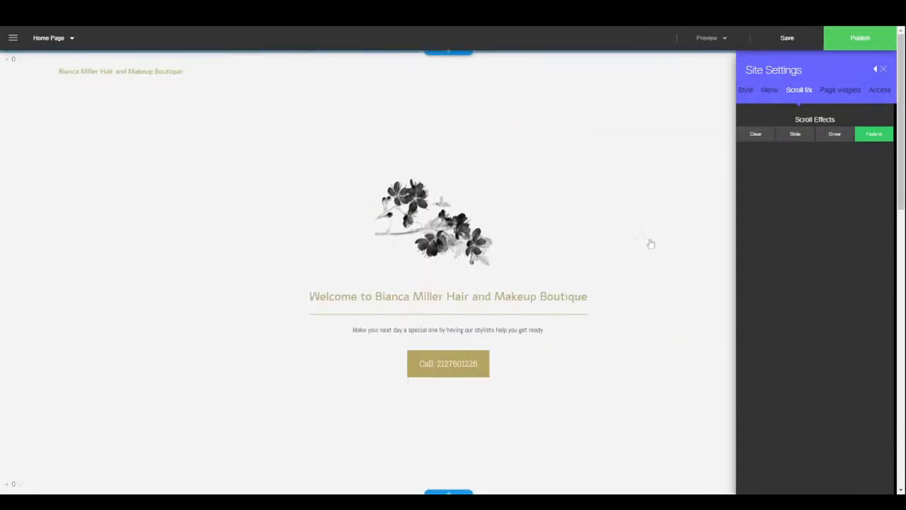
{"action": "left_click", "coordinate": [847, 97]}
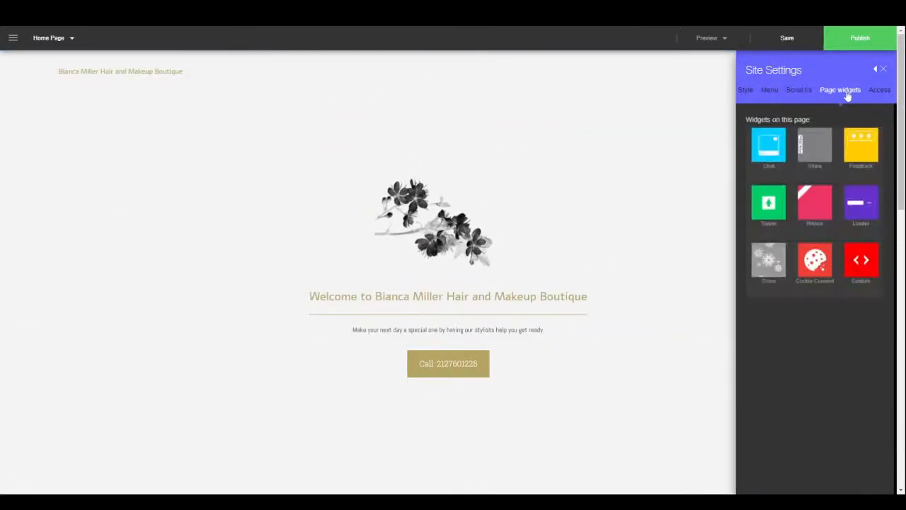
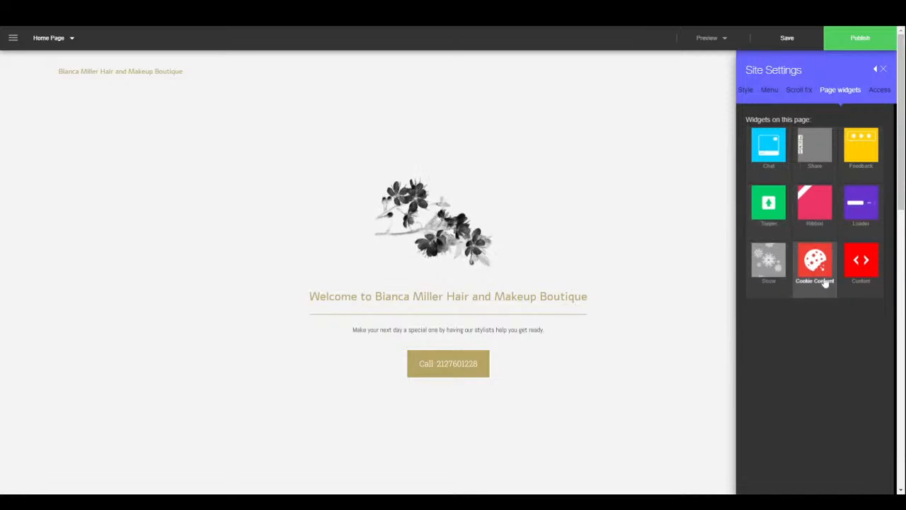
- Leave page access set to Everyone, close Site Settings, and open the site's main menu
{"action": "left_click", "coordinate": [884, 95]}
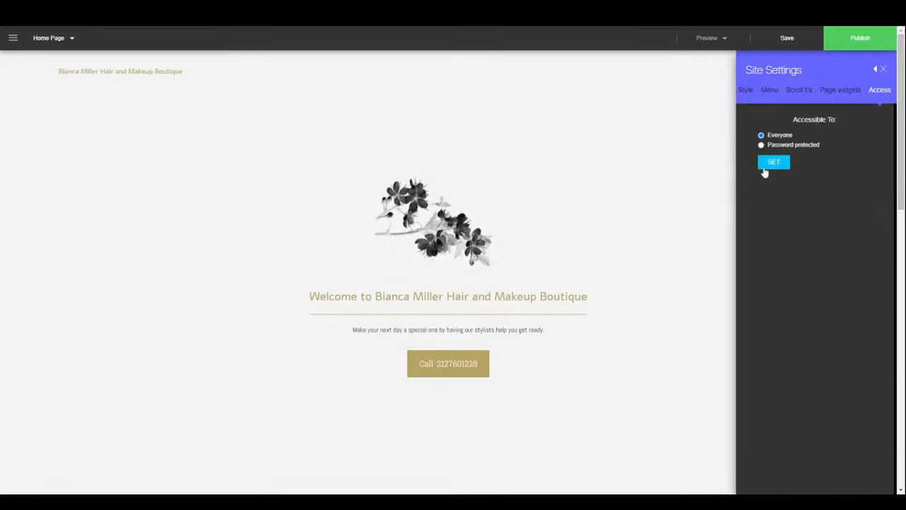
{"action": "left_click", "coordinate": [882, 70]}
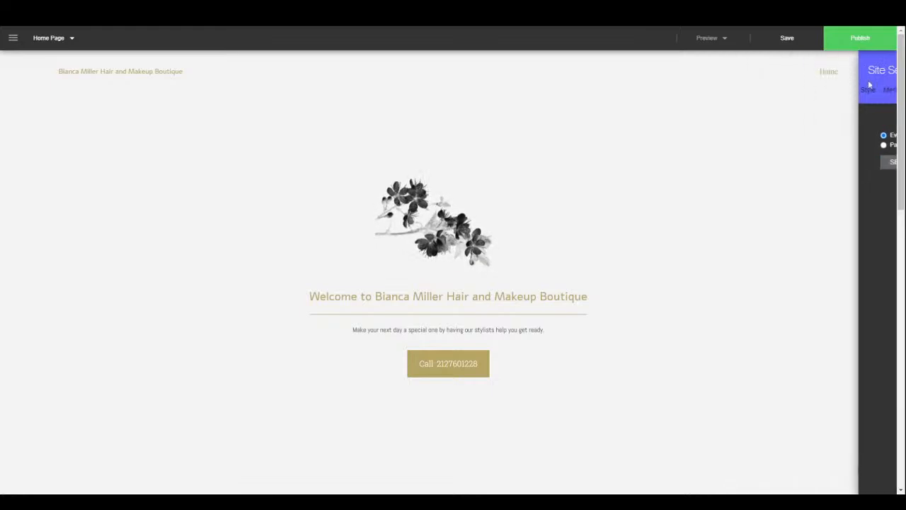
{"action": "left_click", "coordinate": [13, 37]}
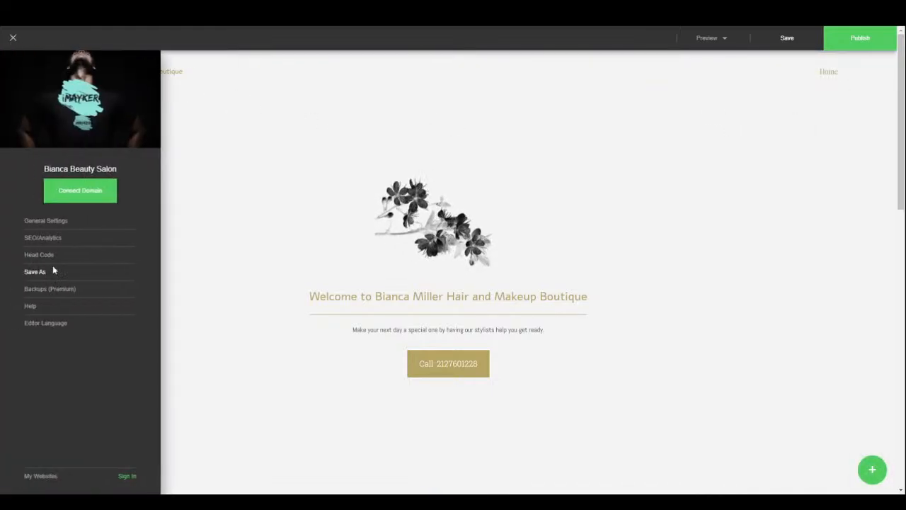
- Step through the empty SEO/Analytics Title, Keywords, Description and Analytics Id fields, then return to editing
{"action": "left_click", "coordinate": [49, 239]}
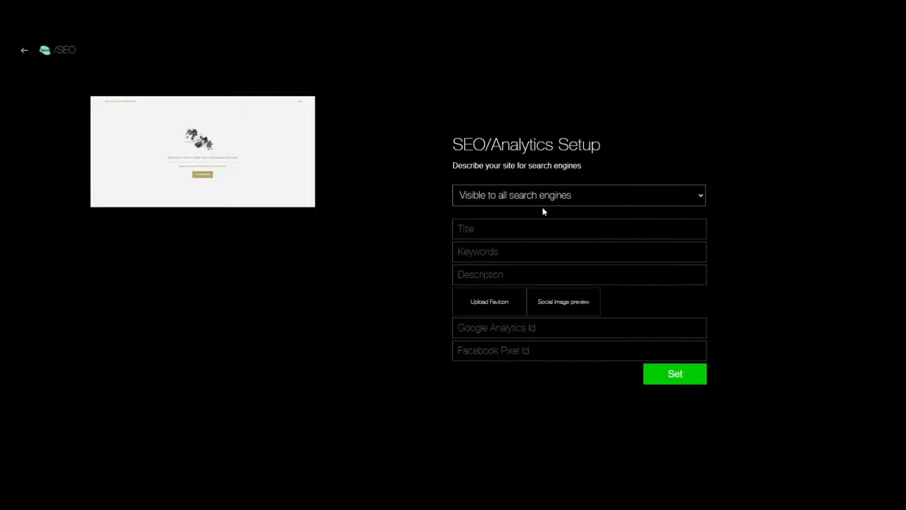
{"action": "left_click", "coordinate": [579, 229]}
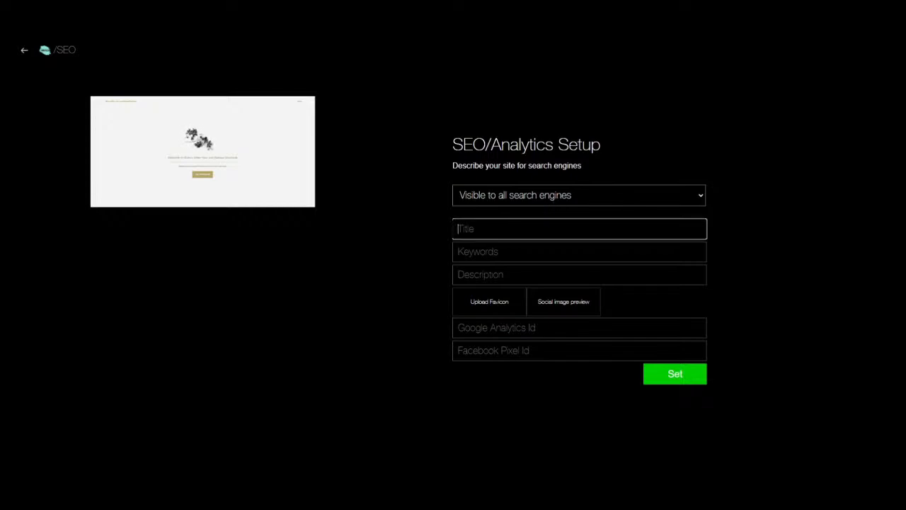
{"action": "key", "text": "Tab"}
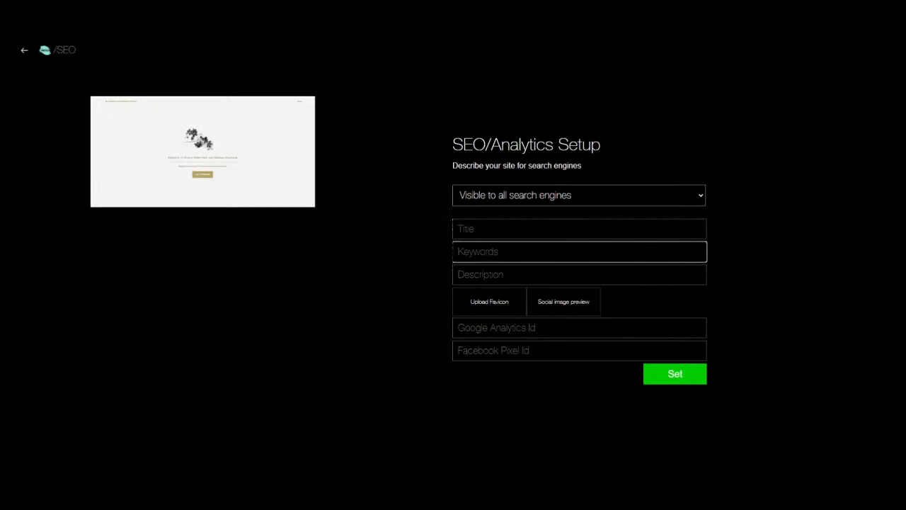
{"action": "key", "text": "Tab"}
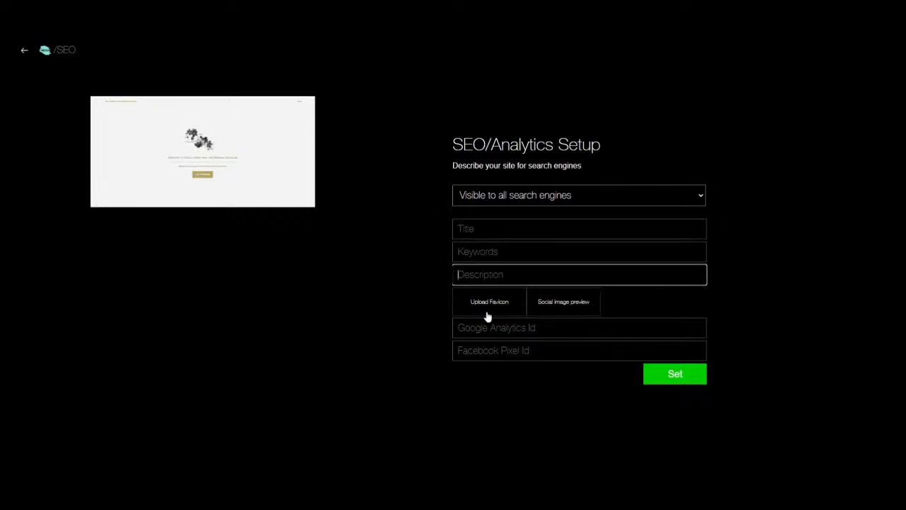
{"action": "key", "text": "Tab"}
{"action": "key", "text": "Tab"}
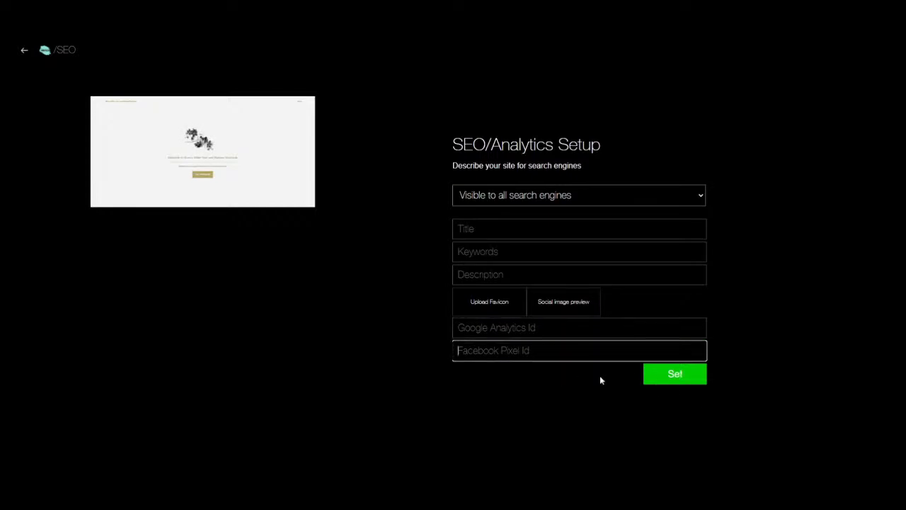
{"action": "left_click", "coordinate": [24, 55]}
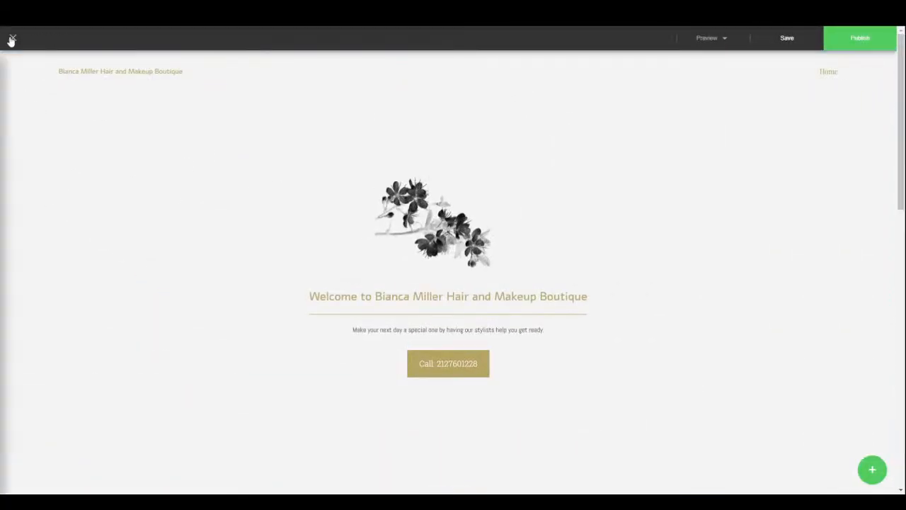
- Browse the editor language list, keep English, then open the list of site pages
{"action": "left_click", "coordinate": [12, 38]}
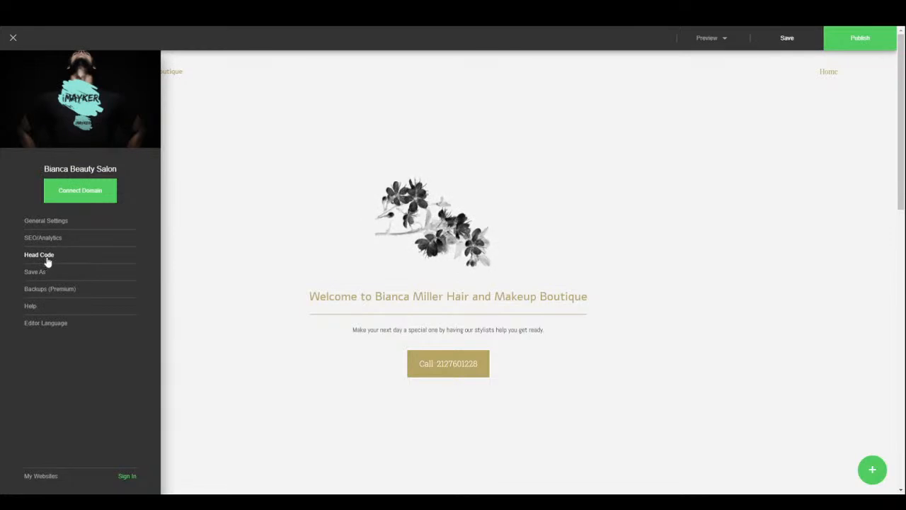
{"action": "left_click", "coordinate": [36, 326]}
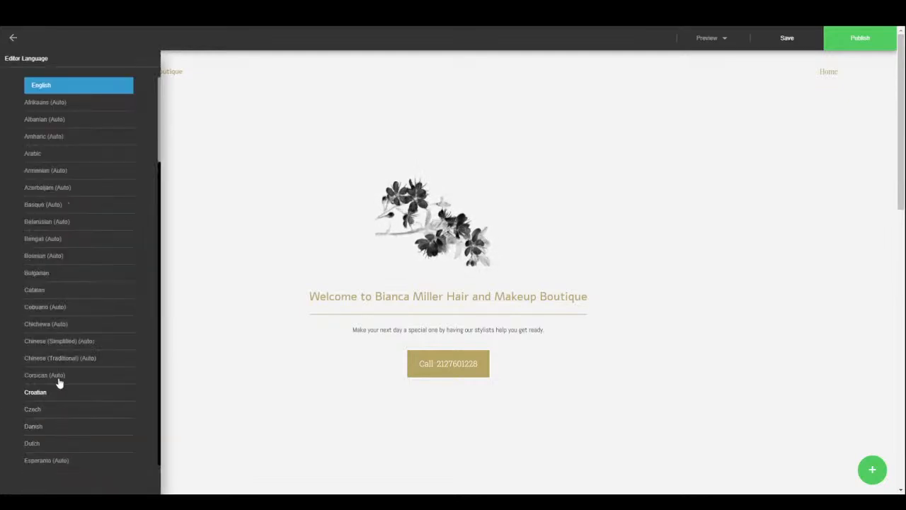
{"action": "scroll", "coordinate": [64, 340], "scroll_direction": "down", "scroll_amount": 10}
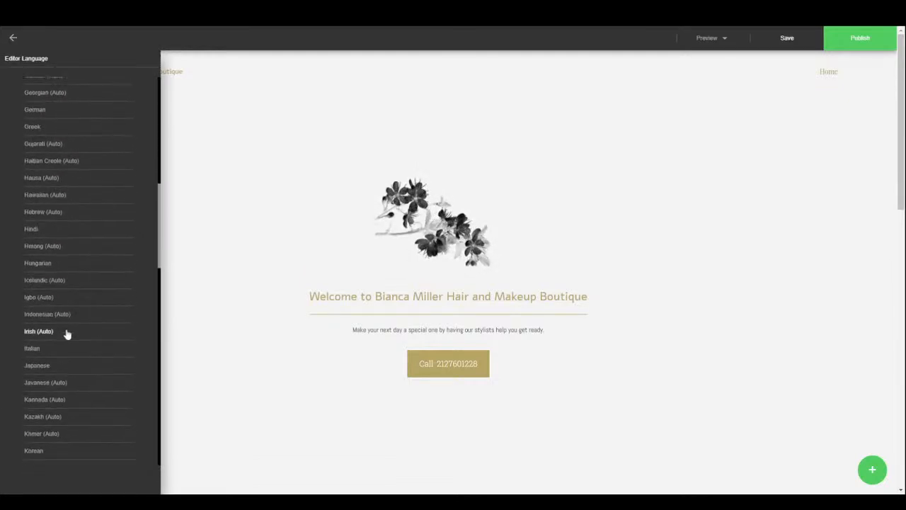
{"action": "scroll", "coordinate": [68, 333], "scroll_direction": "down", "scroll_amount": 1}
{"action": "scroll", "coordinate": [74, 326], "scroll_direction": "up", "scroll_amount": 10}
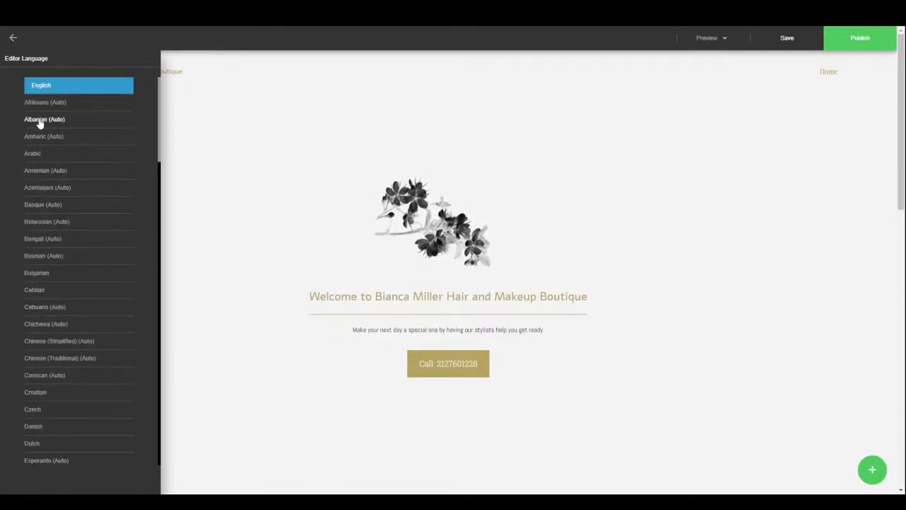
{"action": "left_click", "coordinate": [13, 38]}
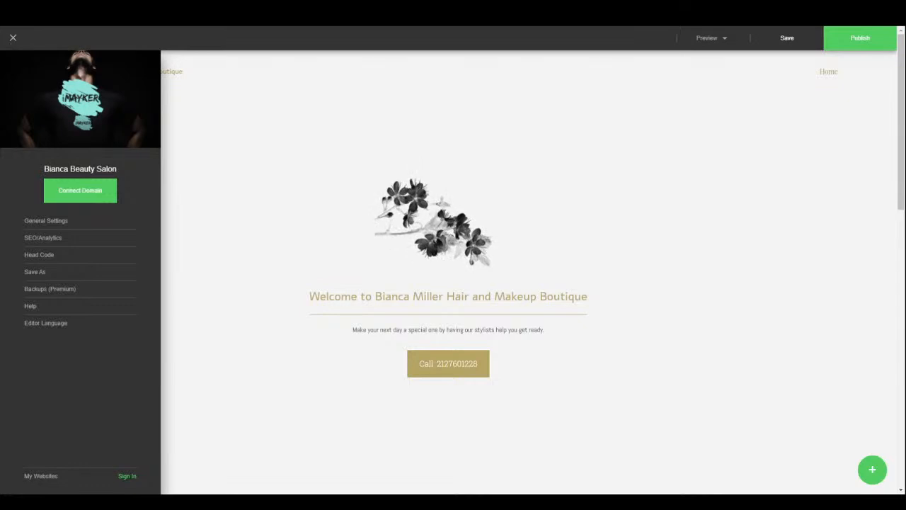
{"action": "left_click", "coordinate": [13, 38]}
{"action": "left_click", "coordinate": [61, 40]}
- Add a page from the Contact template, include it in the site menu, and close the overlay
{"action": "left_click", "coordinate": [58, 65]}
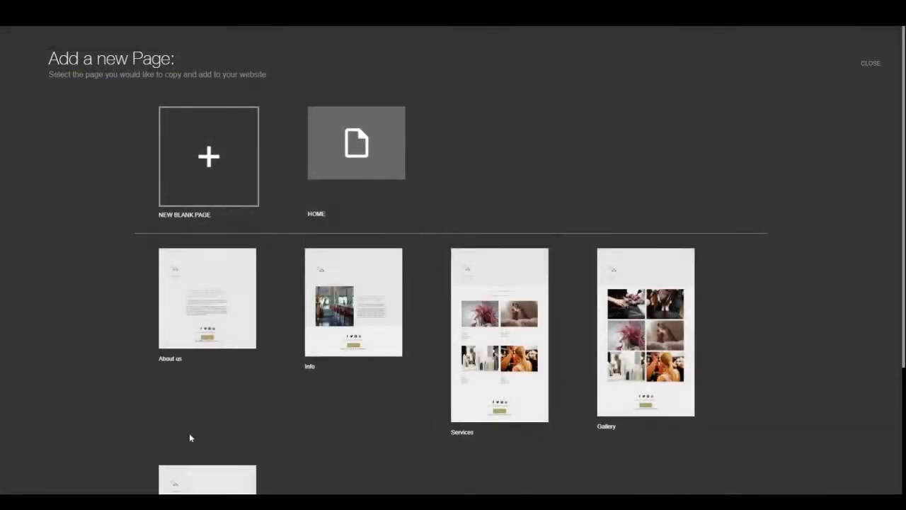
{"action": "scroll", "coordinate": [435, 419], "scroll_direction": "down", "scroll_amount": 2}
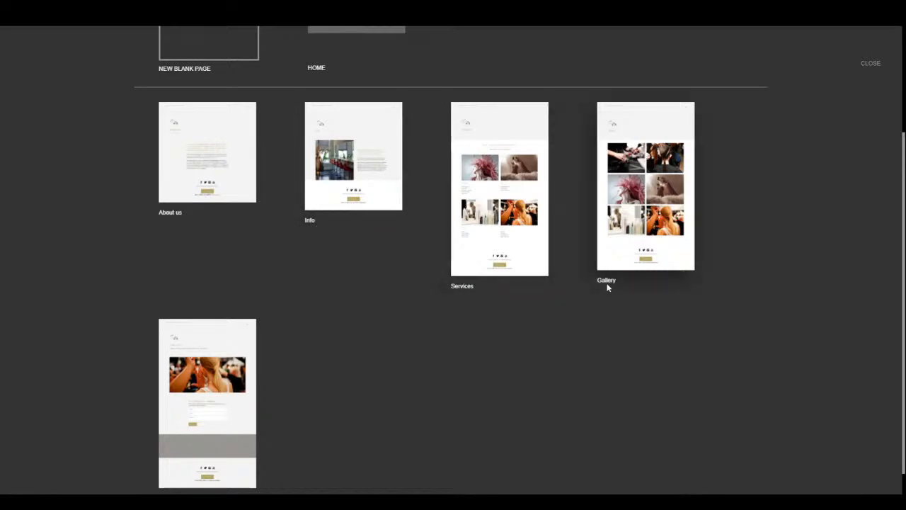
{"action": "scroll", "coordinate": [329, 394], "scroll_direction": "down", "scroll_amount": 1}
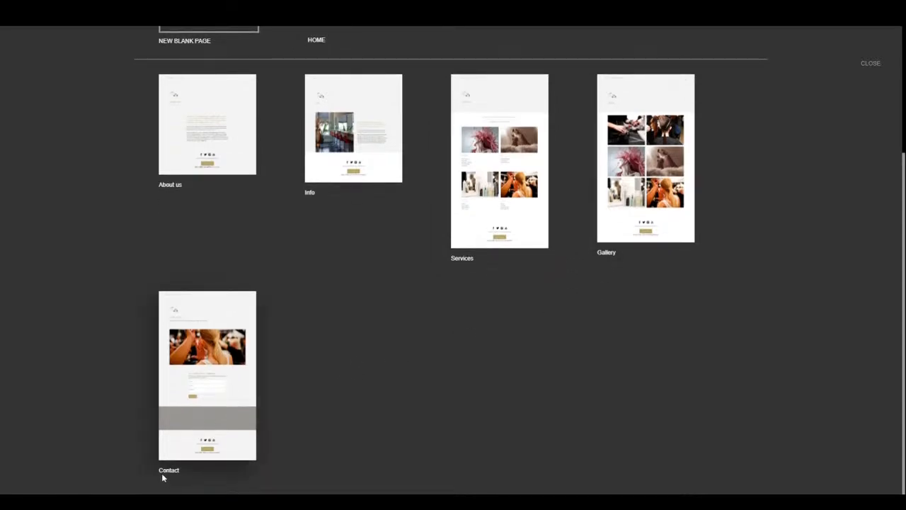
{"action": "left_click", "coordinate": [249, 362]}
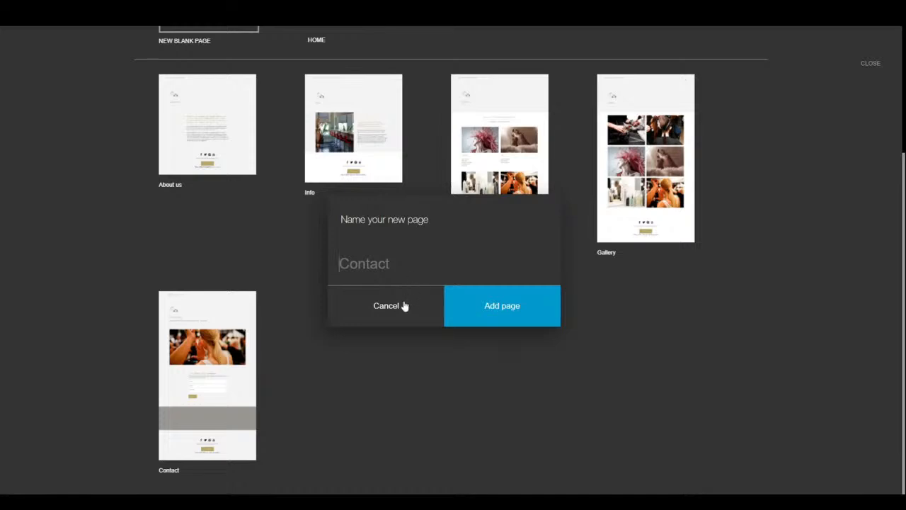
{"action": "left_click", "coordinate": [485, 312]}
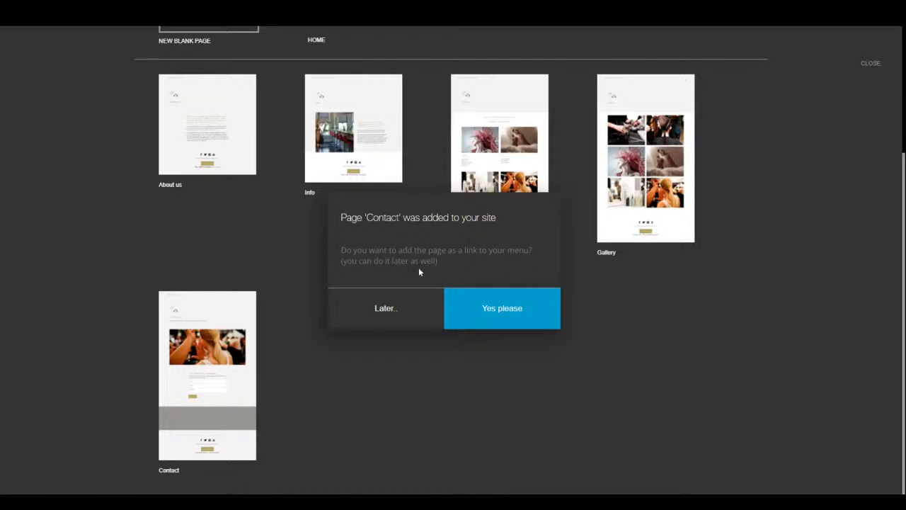
{"action": "left_click", "coordinate": [480, 306]}
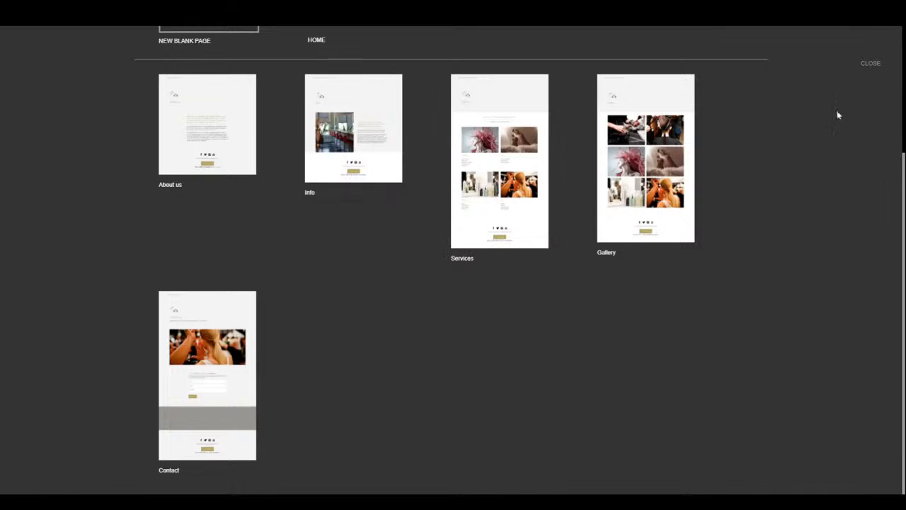
{"action": "left_click", "coordinate": [871, 65]}
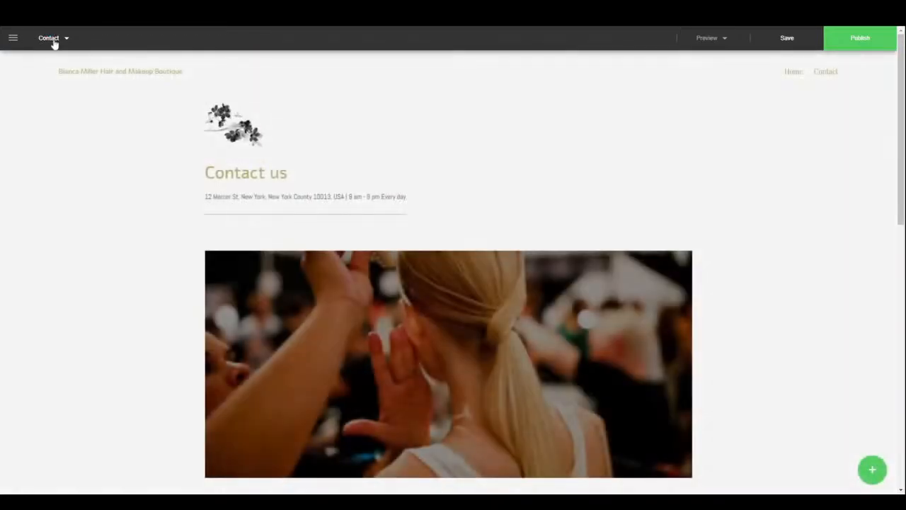
- Open the Contact page from the page manager, scroll through it, then switch back to Home
{"action": "left_click", "coordinate": [51, 37]}
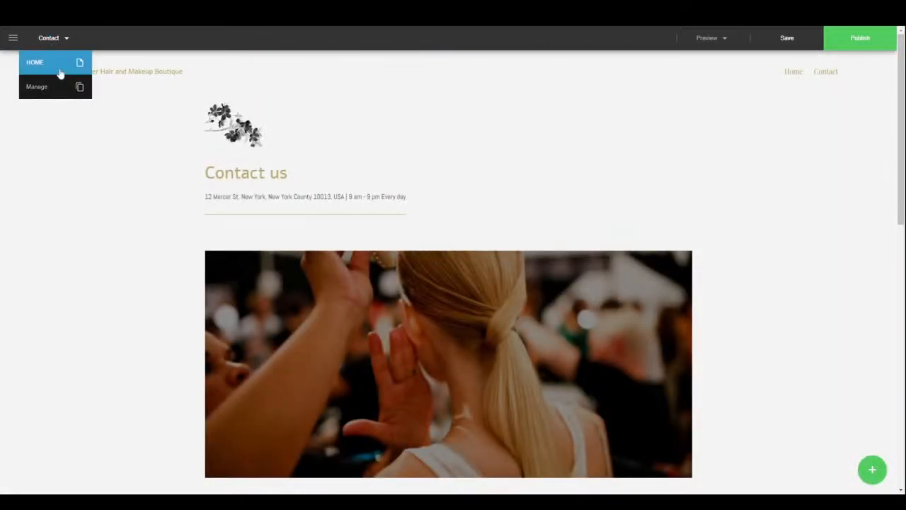
{"action": "left_click", "coordinate": [52, 87]}
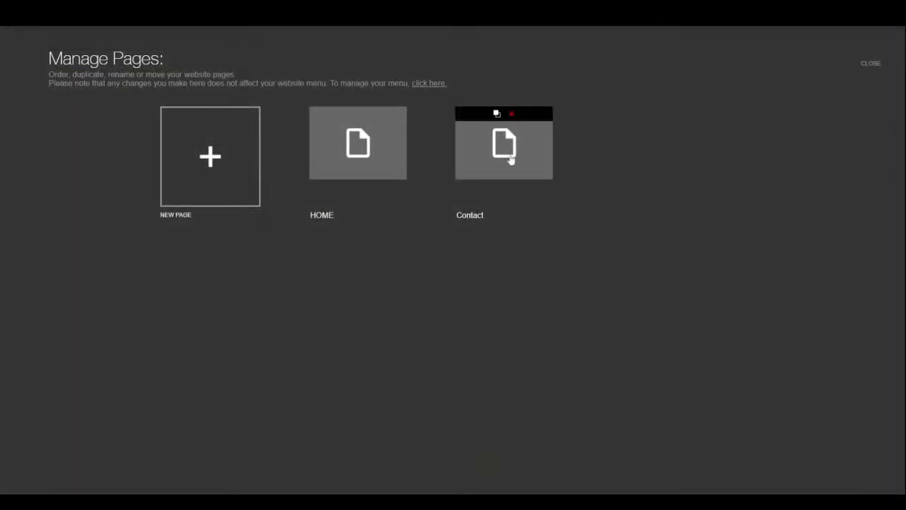
{"action": "left_click", "coordinate": [511, 160]}
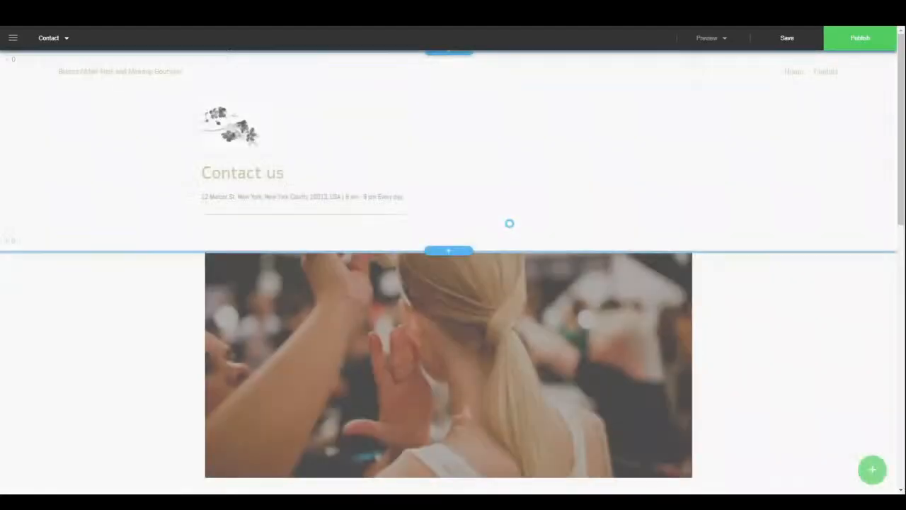
{"action": "scroll", "coordinate": [442, 310], "scroll_direction": "down", "scroll_amount": 12}
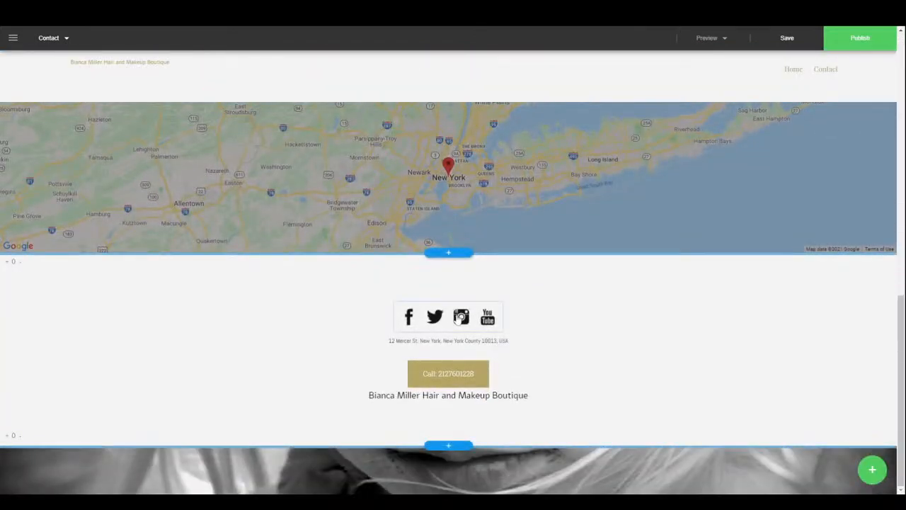
{"action": "scroll", "coordinate": [453, 315], "scroll_direction": "up", "scroll_amount": 12}
{"action": "scroll", "coordinate": [453, 308], "scroll_direction": "up", "scroll_amount": 2}
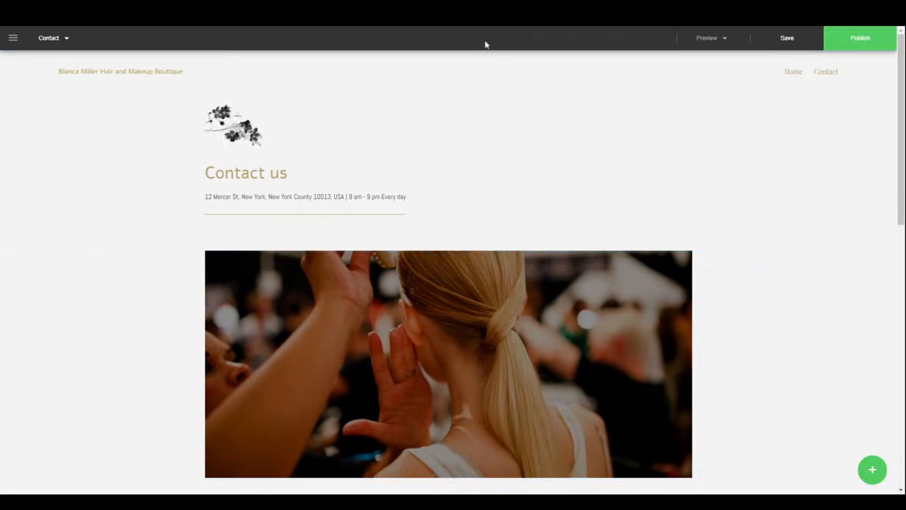
{"action": "left_click", "coordinate": [50, 37]}
{"action": "left_click", "coordinate": [46, 64]}
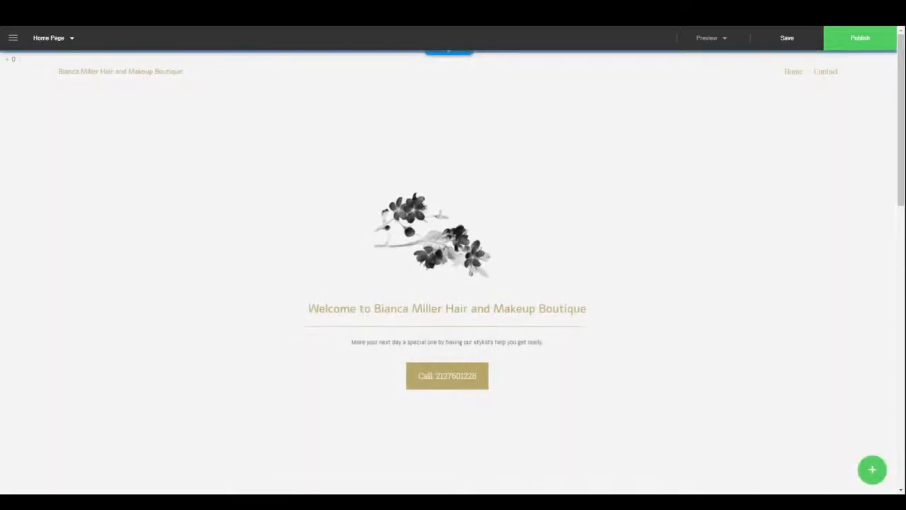
- Preview the Home page at tablet size and scroll through it
{"action": "left_click", "coordinate": [719, 41]}
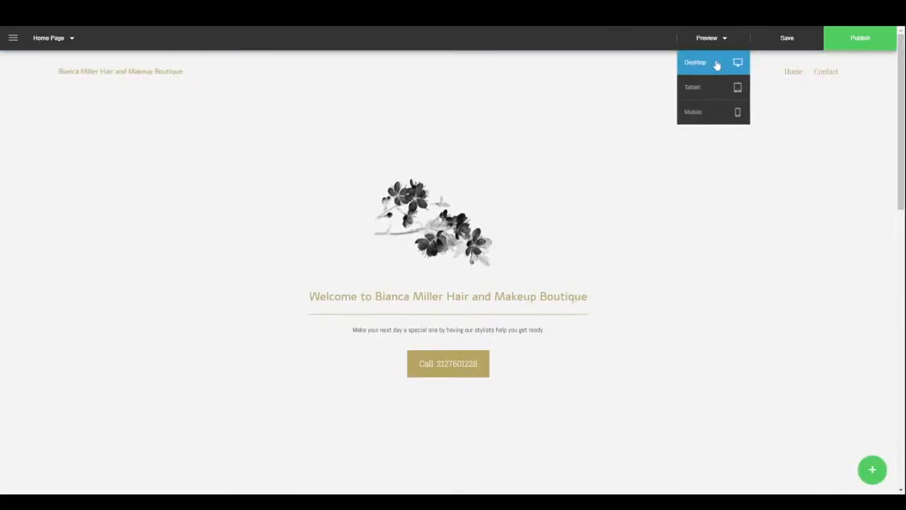
{"action": "left_click", "coordinate": [707, 99]}
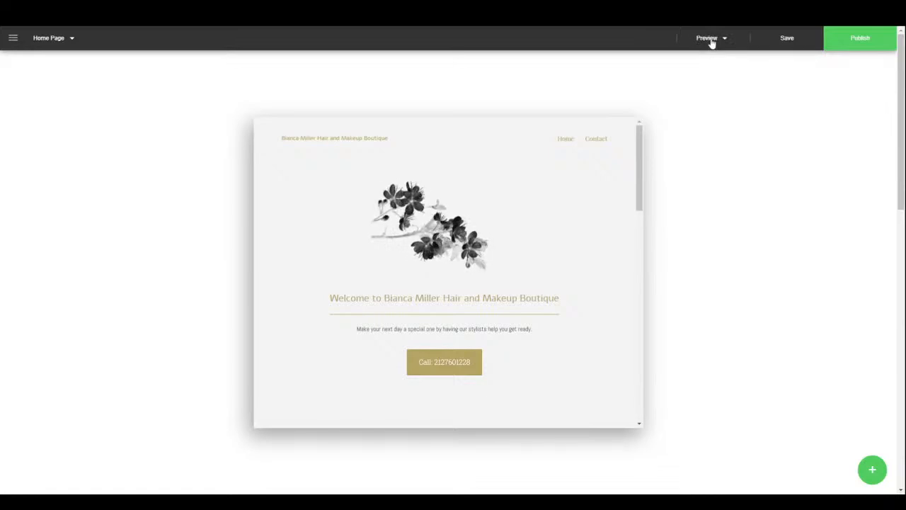
{"action": "left_click", "coordinate": [710, 40]}
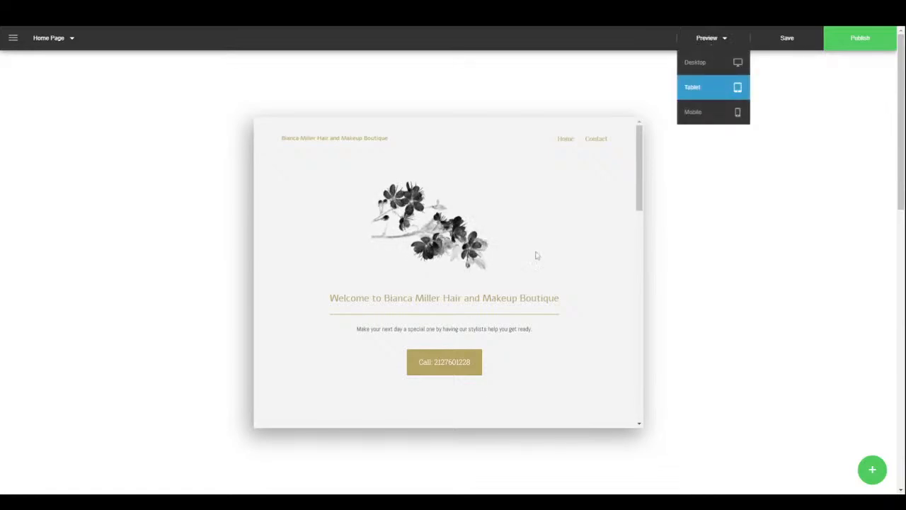
{"action": "left_click_drag", "start_coordinate": [641, 168], "coordinate": [648, 411]}
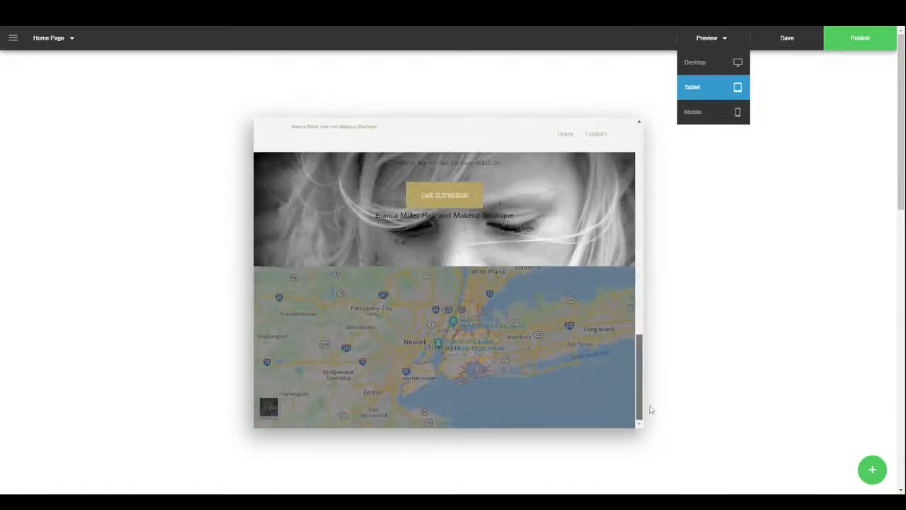
- Preview at mobile size with the hamburger menu open, then return to desktop width
{"action": "left_click", "coordinate": [704, 112]}
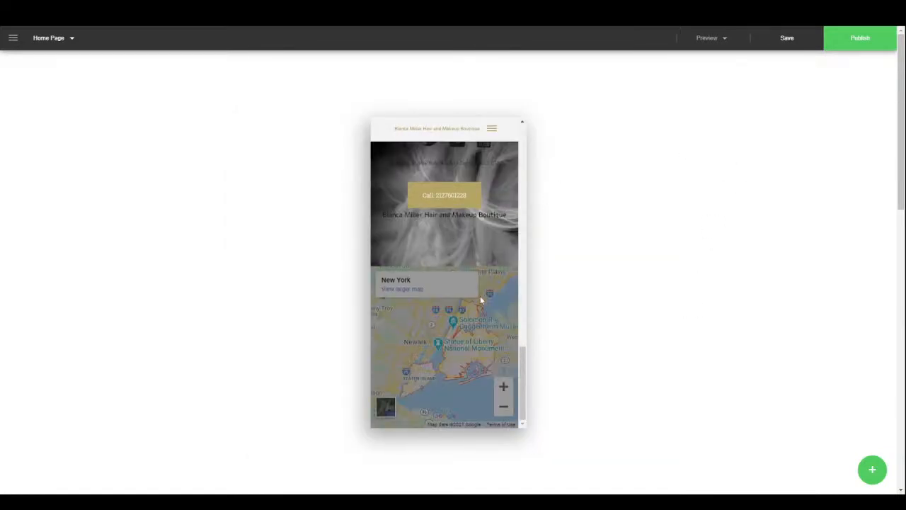
{"action": "left_click_drag", "start_coordinate": [515, 400], "coordinate": [504, 169]}
{"action": "left_click", "coordinate": [495, 130]}
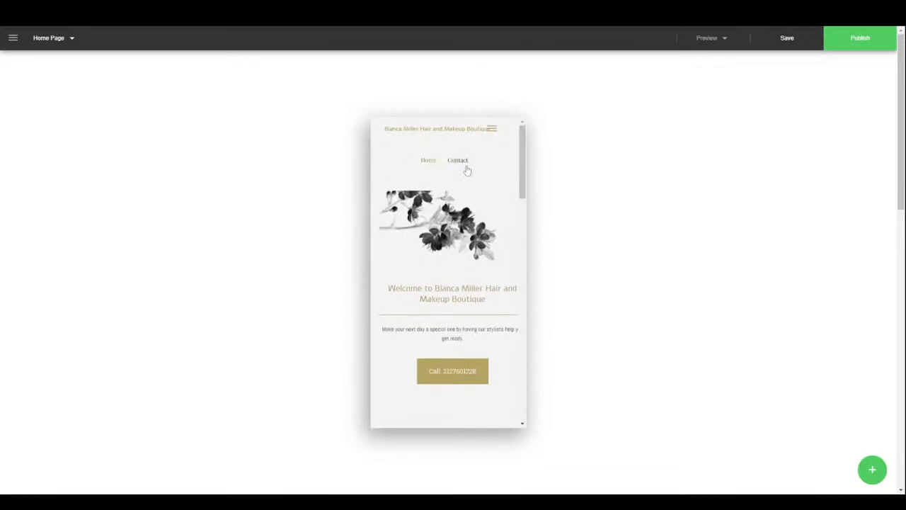
{"action": "scroll", "coordinate": [502, 293], "scroll_direction": "down", "scroll_amount": 10}
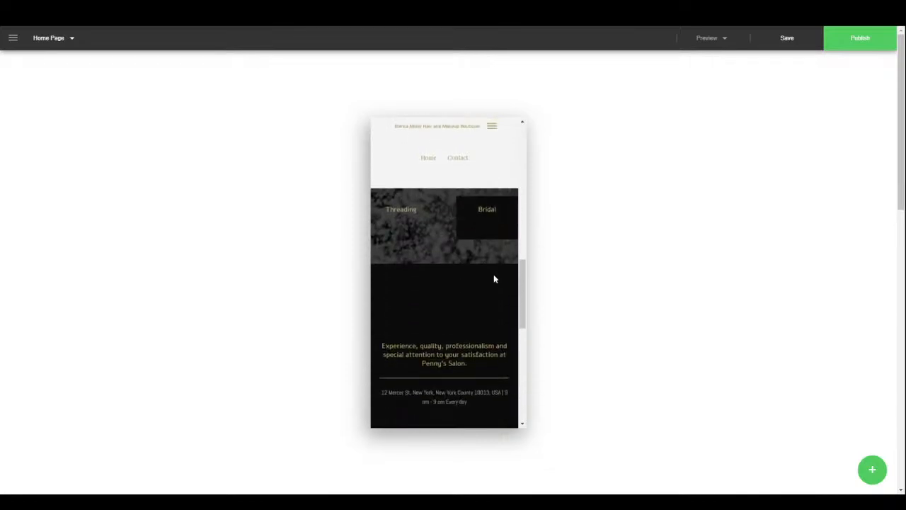
{"action": "scroll", "coordinate": [494, 278], "scroll_direction": "down", "scroll_amount": 6}
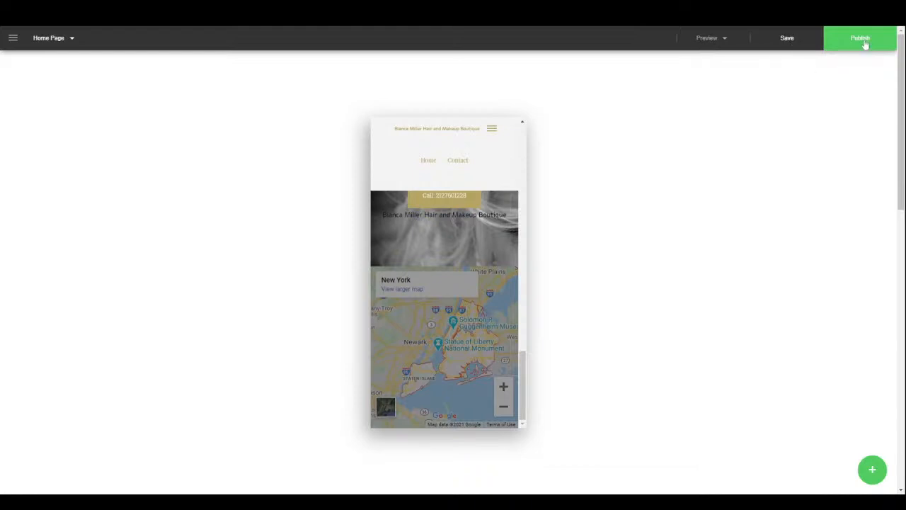
{"action": "left_click", "coordinate": [705, 39]}
{"action": "left_click", "coordinate": [695, 63]}
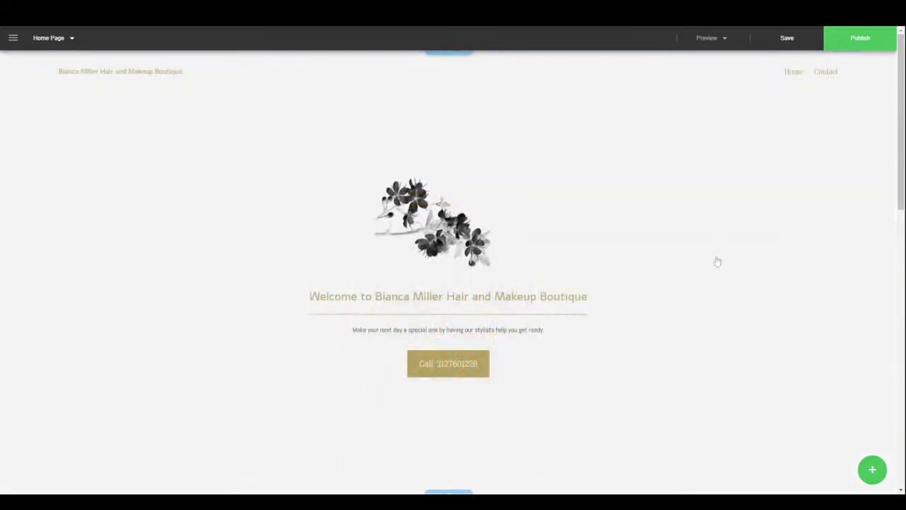
- Turn on the logo in the website menu's visible header elements
{"action": "left_click", "coordinate": [882, 481]}
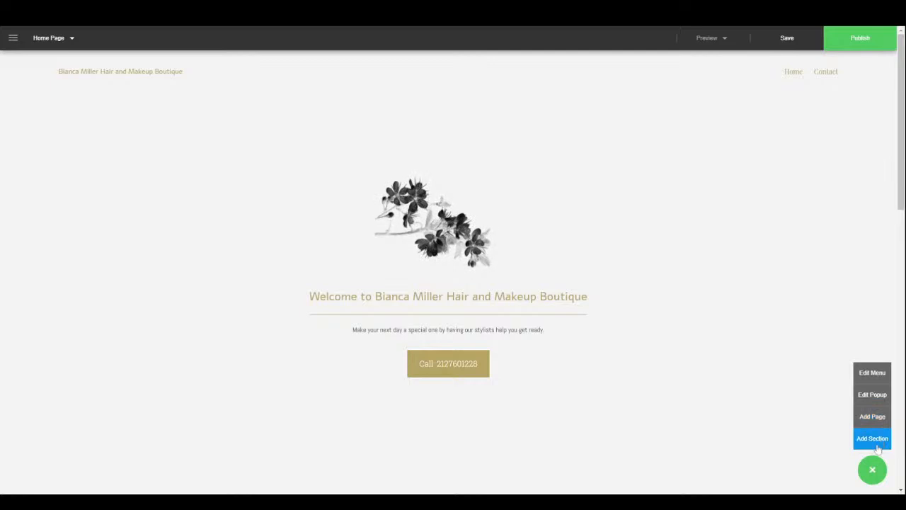
{"action": "left_click", "coordinate": [879, 376]}
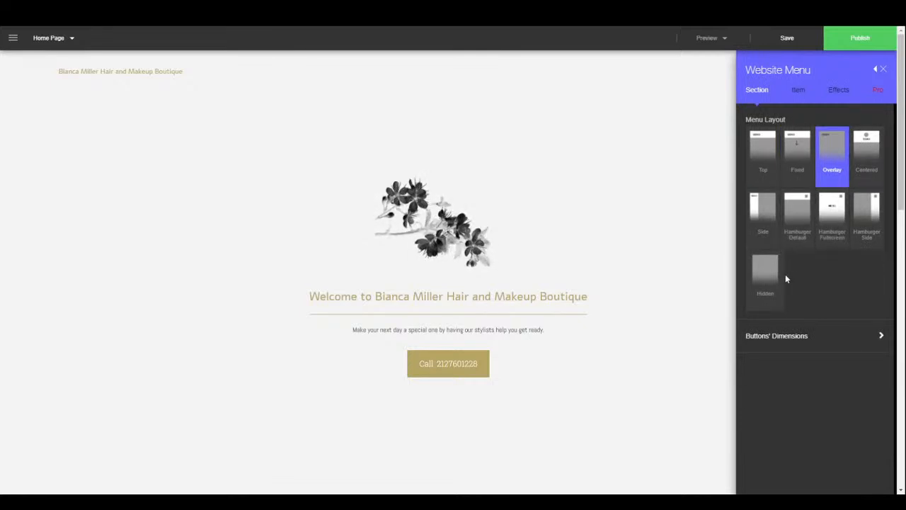
{"action": "left_click", "coordinate": [809, 338]}
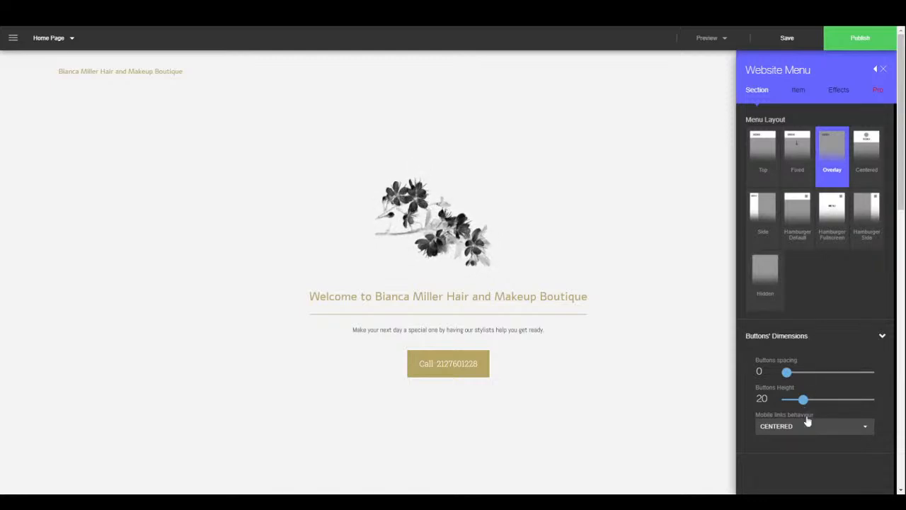
{"action": "left_click", "coordinate": [798, 90]}
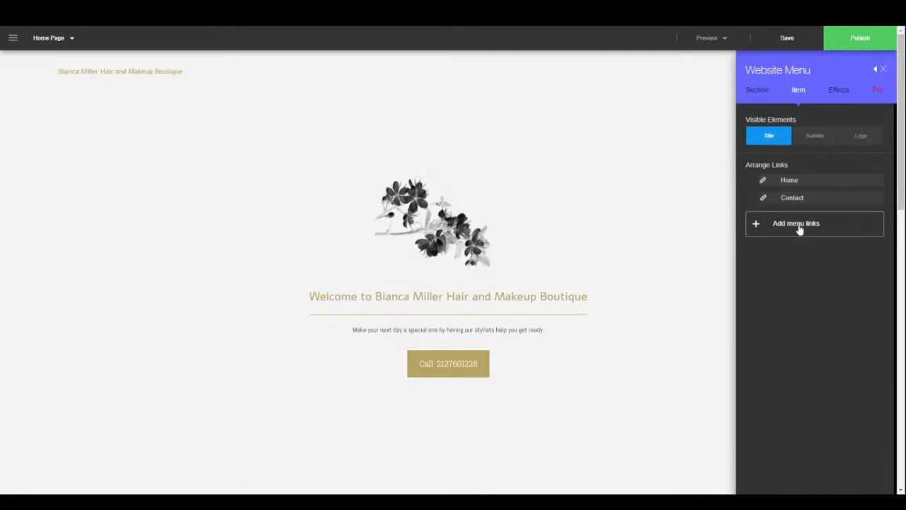
{"action": "left_click", "coordinate": [861, 138]}
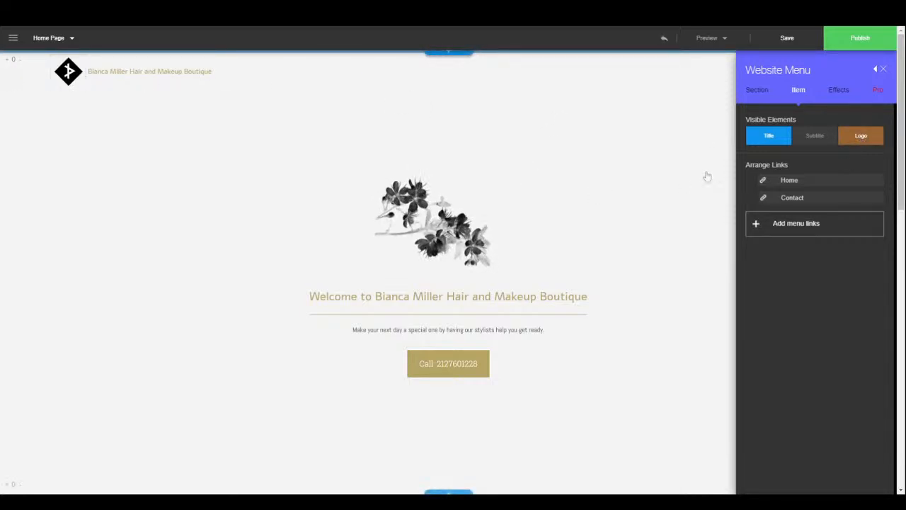
- Try the Color Stretch and Jump effects on the menu links, settling on Shadow
{"action": "left_click", "coordinate": [839, 92]}
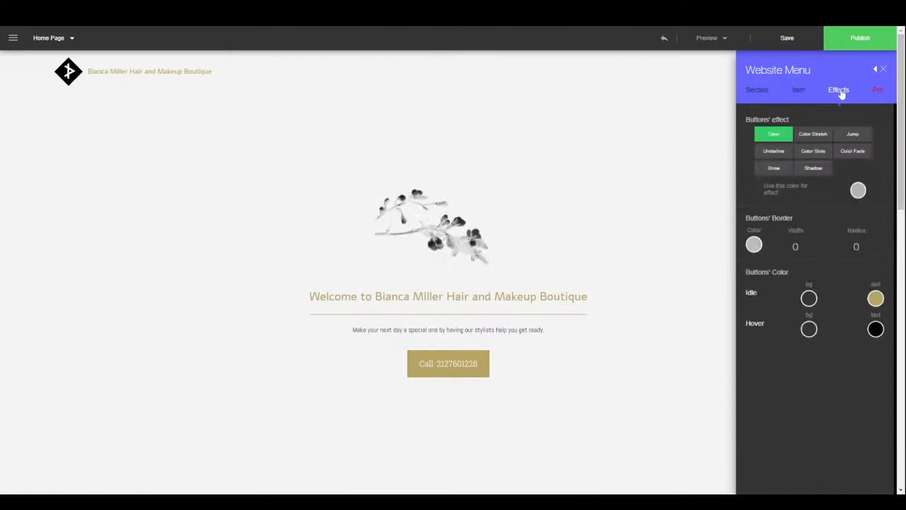
{"action": "left_click", "coordinate": [816, 140]}
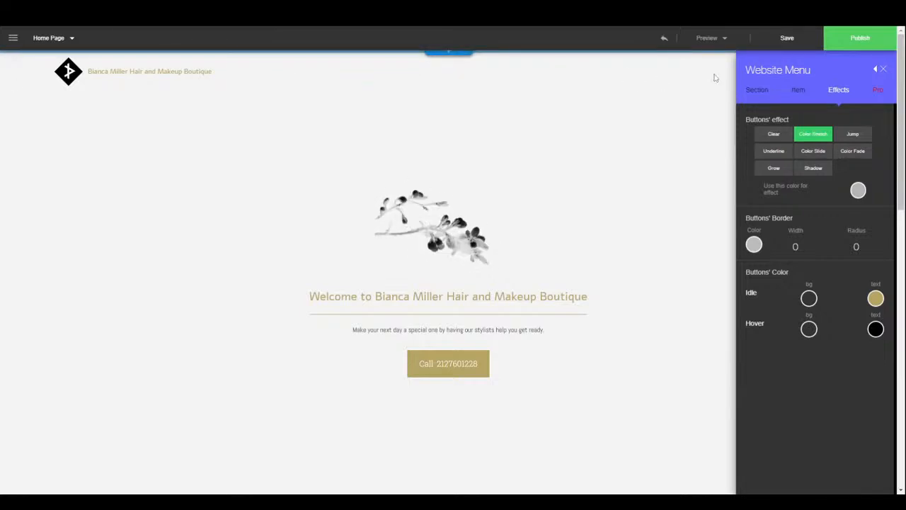
{"action": "left_click", "coordinate": [882, 68]}
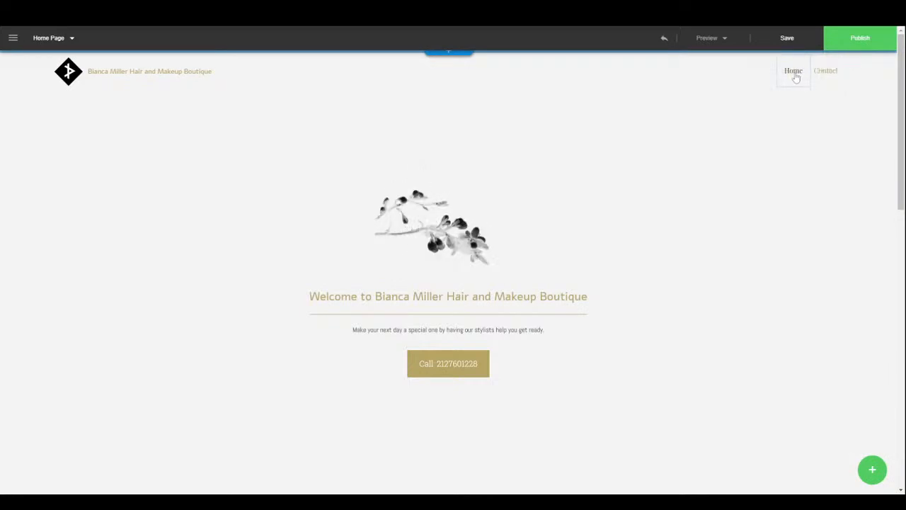
{"action": "left_click", "coordinate": [873, 471]}
{"action": "left_click", "coordinate": [877, 375]}
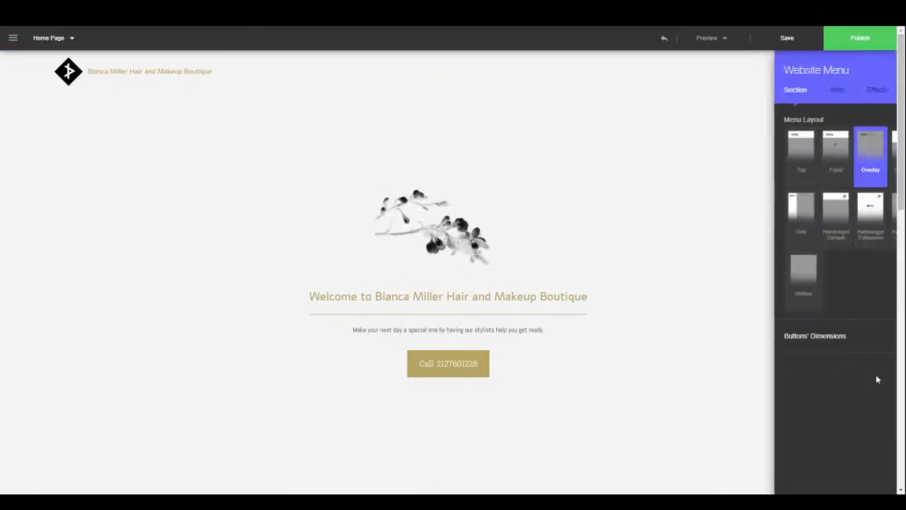
{"action": "left_click", "coordinate": [837, 92]}
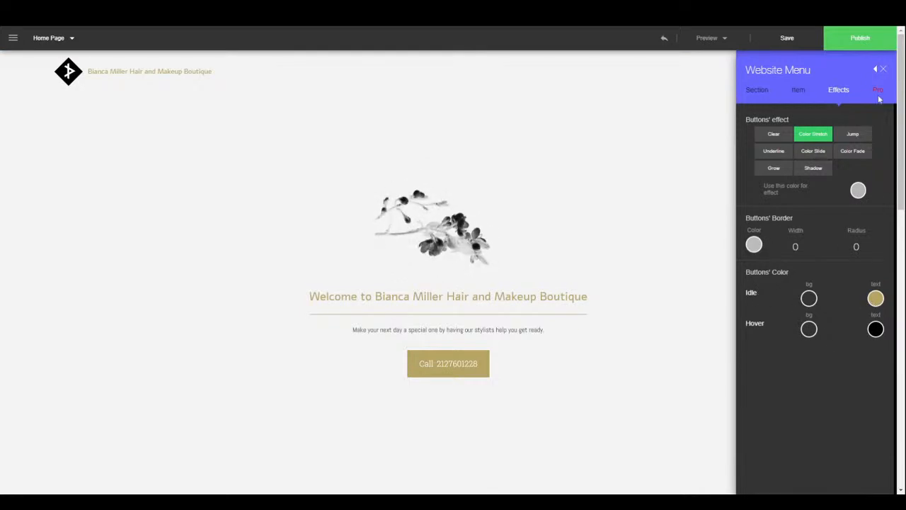
{"action": "left_click", "coordinate": [856, 138]}
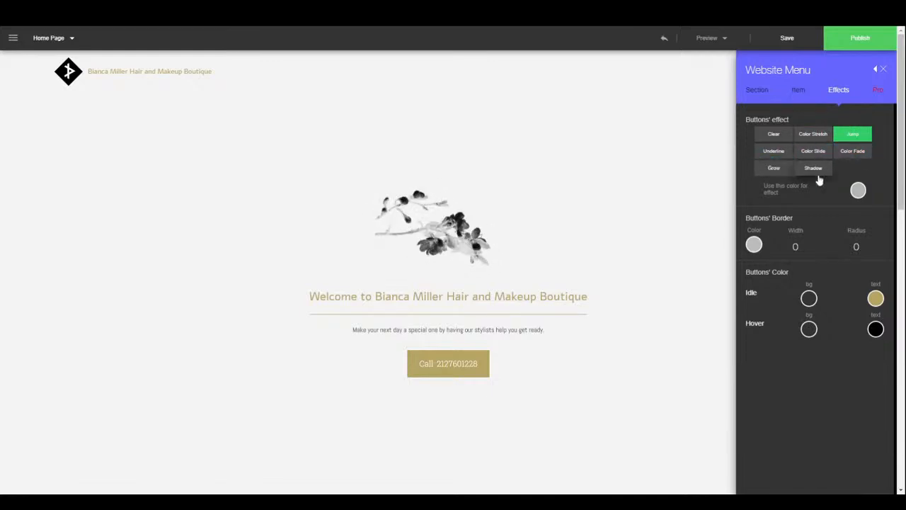
{"action": "left_click", "coordinate": [826, 171]}
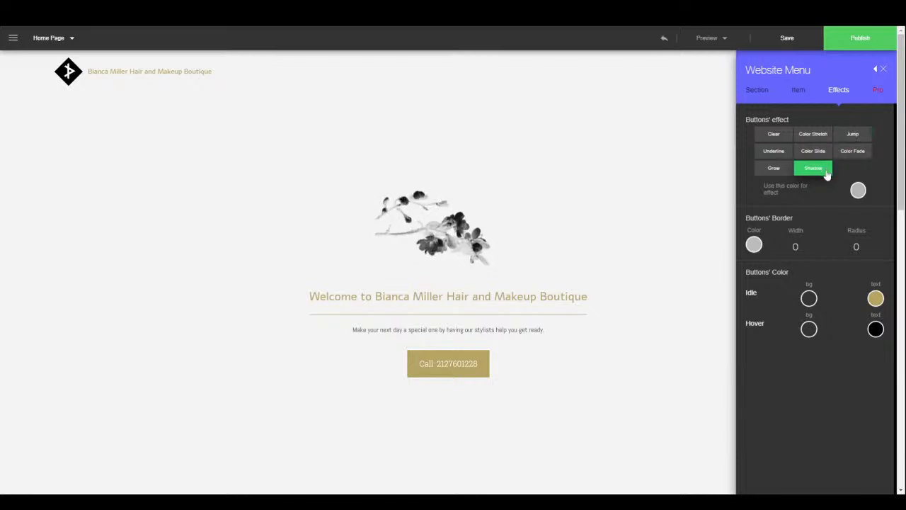
{"action": "left_click", "coordinate": [883, 70]}
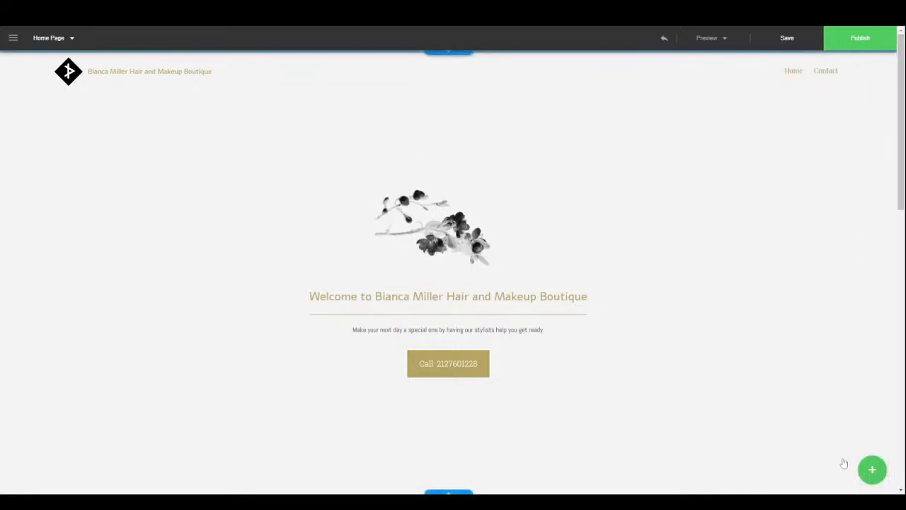
{"action": "left_click", "coordinate": [870, 469]}
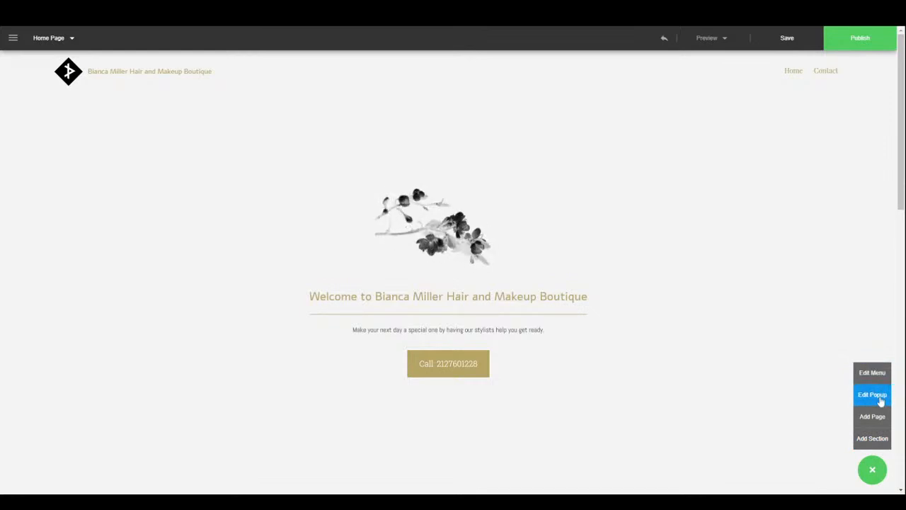
- Review the popup's reply e-mail and submission text, and try centring it before returning it to bottom right
{"action": "left_click", "coordinate": [881, 402]}
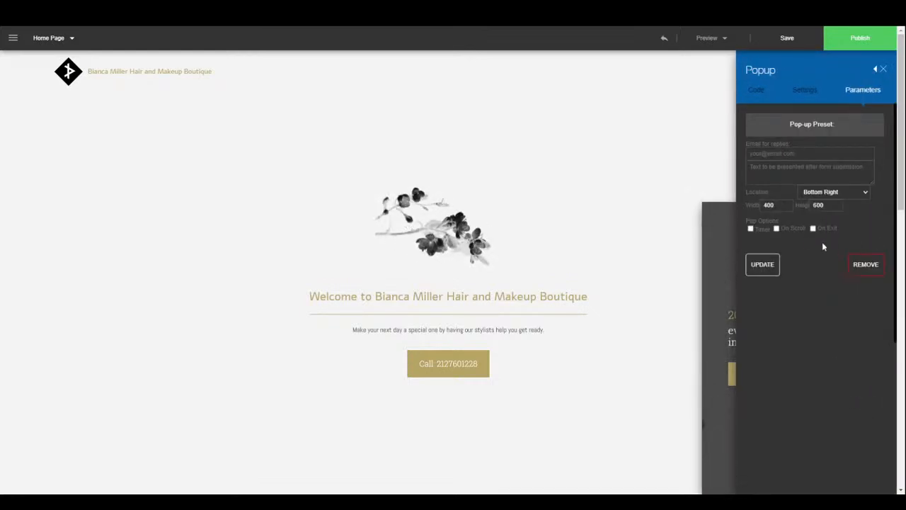
{"action": "left_click", "coordinate": [875, 69]}
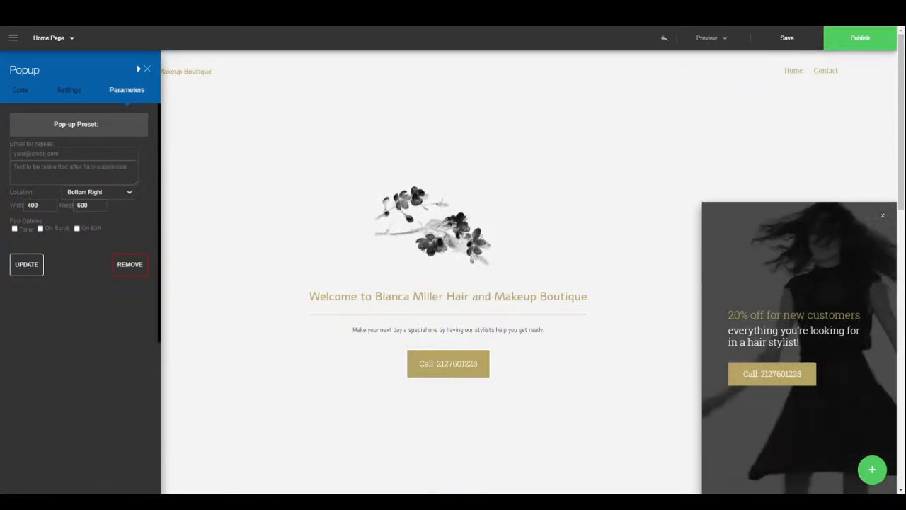
{"action": "left_click", "coordinate": [63, 154]}
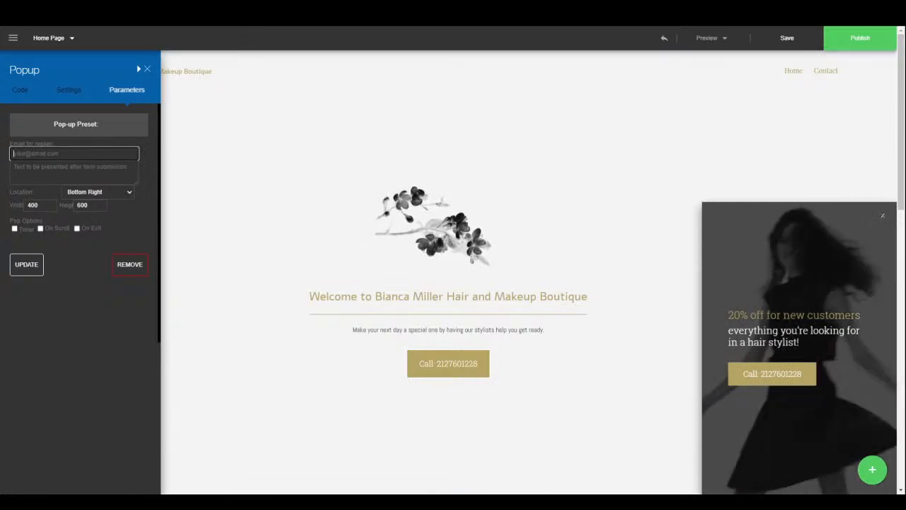
{"action": "left_click", "coordinate": [65, 170]}
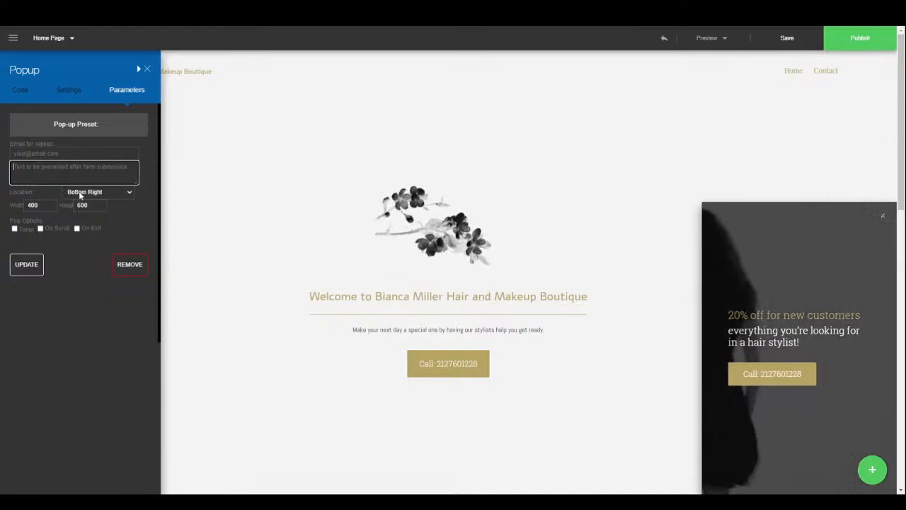
{"action": "left_click", "coordinate": [97, 195]}
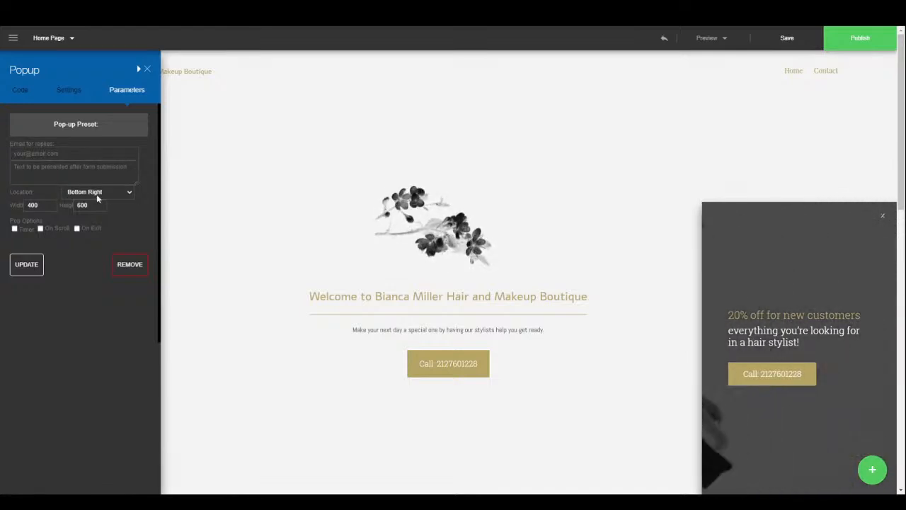
{"action": "left_click", "coordinate": [99, 205]}
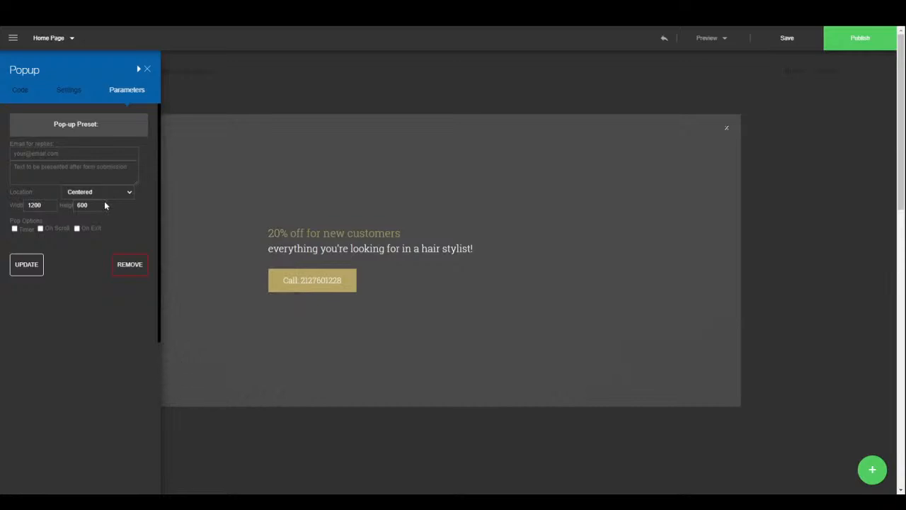
{"action": "left_click", "coordinate": [26, 264]}
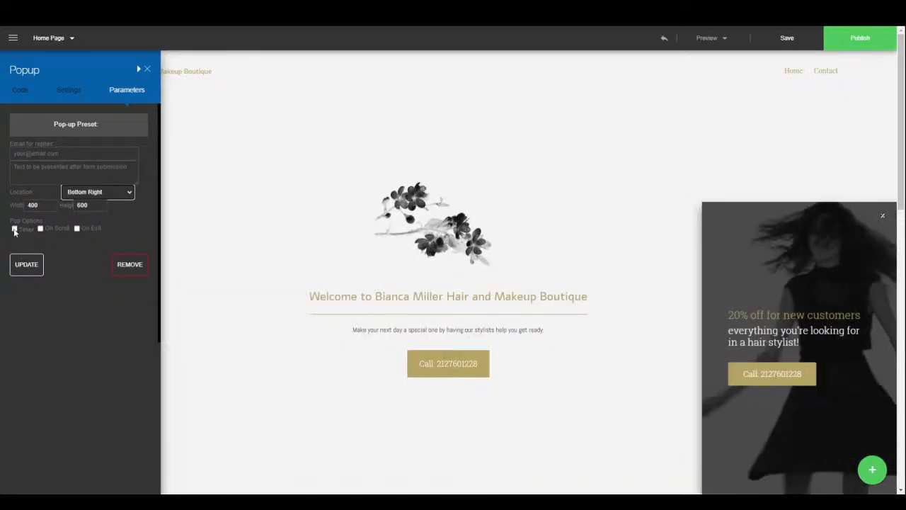
- Enable the delayed opening, toggle On Scroll on and off, view the layout settings, and close
{"action": "left_click", "coordinate": [15, 229]}
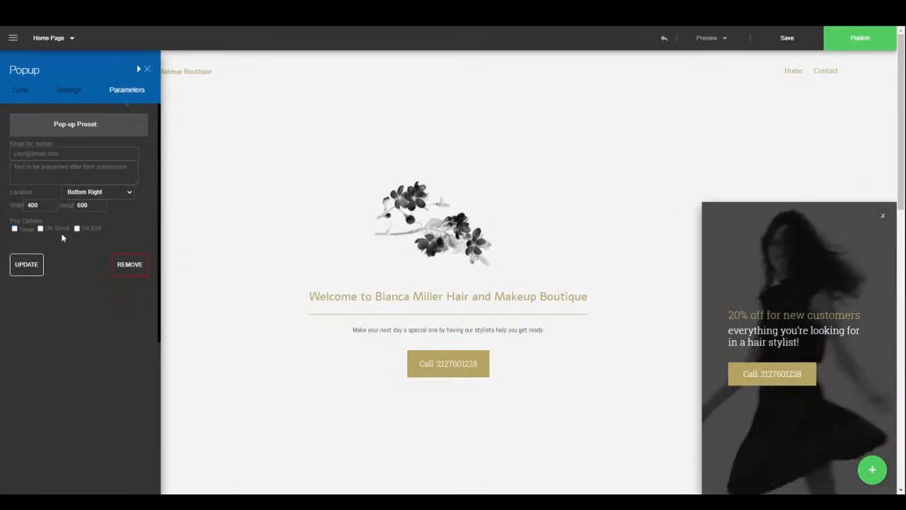
{"action": "left_click", "coordinate": [41, 228]}
{"action": "left_click", "coordinate": [40, 229]}
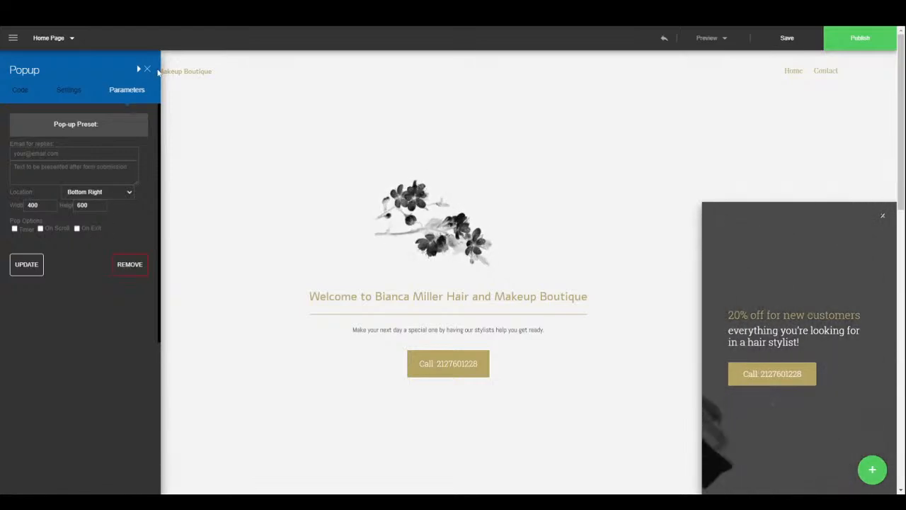
{"action": "left_click", "coordinate": [68, 91]}
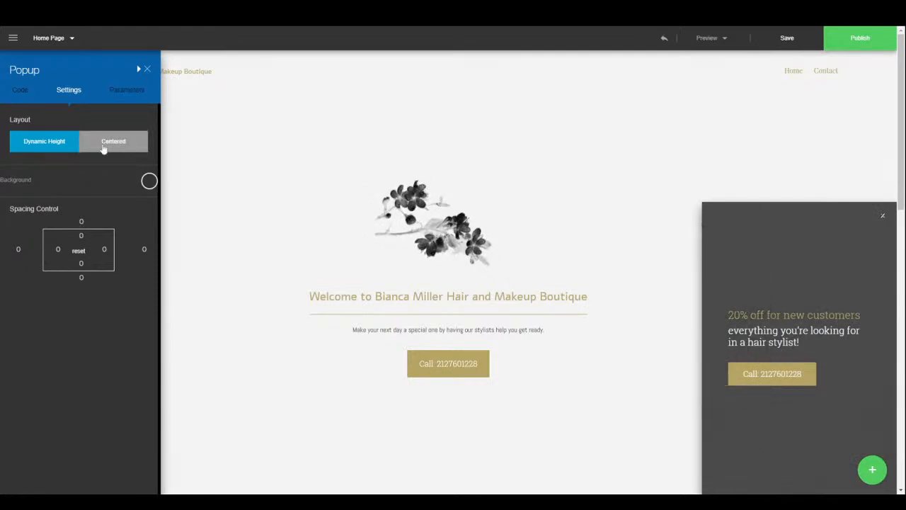
{"action": "left_click", "coordinate": [146, 72]}
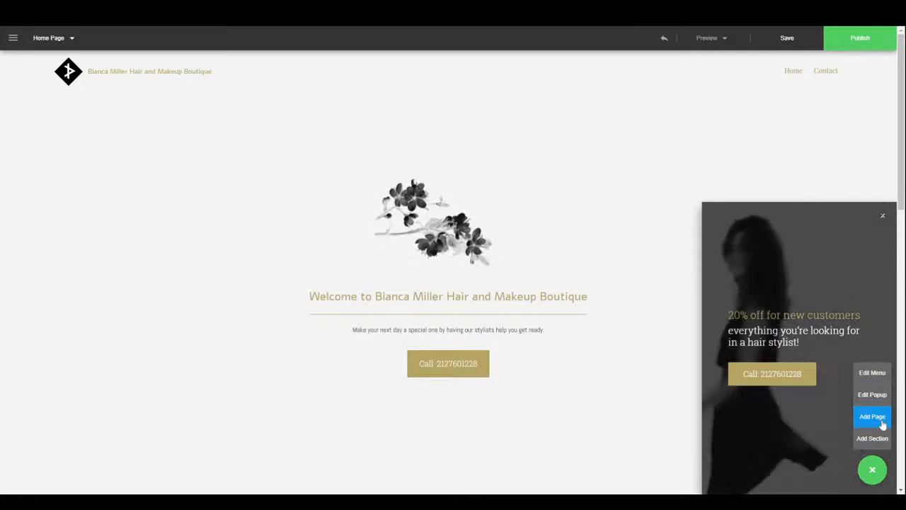
- Open the section library, close it unused, then pick the insert point below the welcome section
{"action": "left_click", "coordinate": [66, 38]}
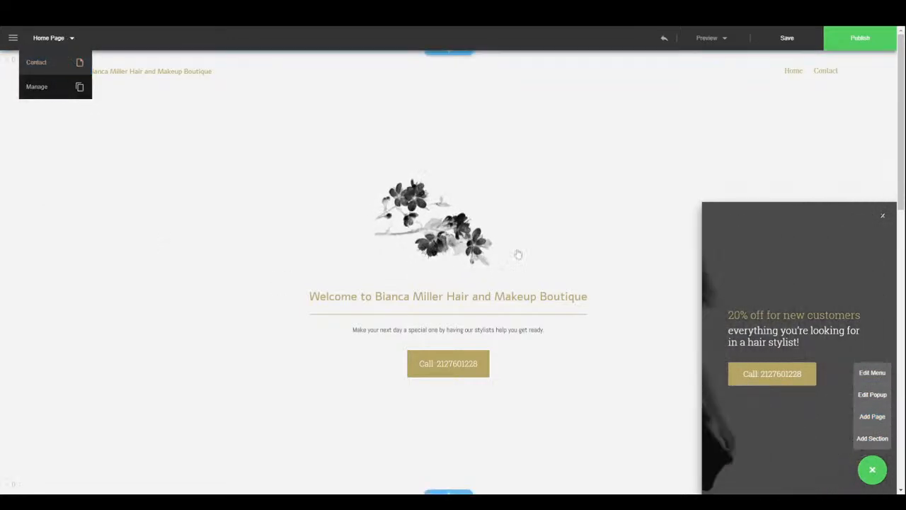
{"action": "left_click", "coordinate": [878, 442]}
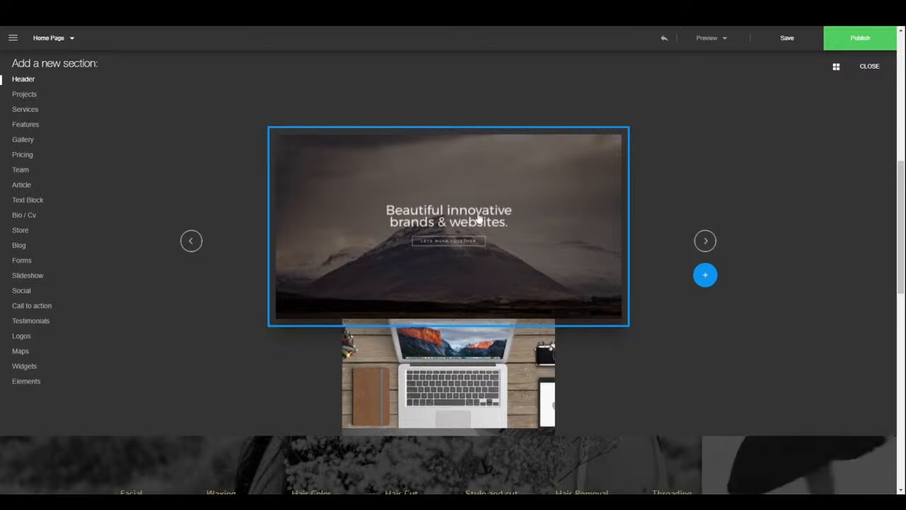
{"action": "left_click", "coordinate": [869, 68]}
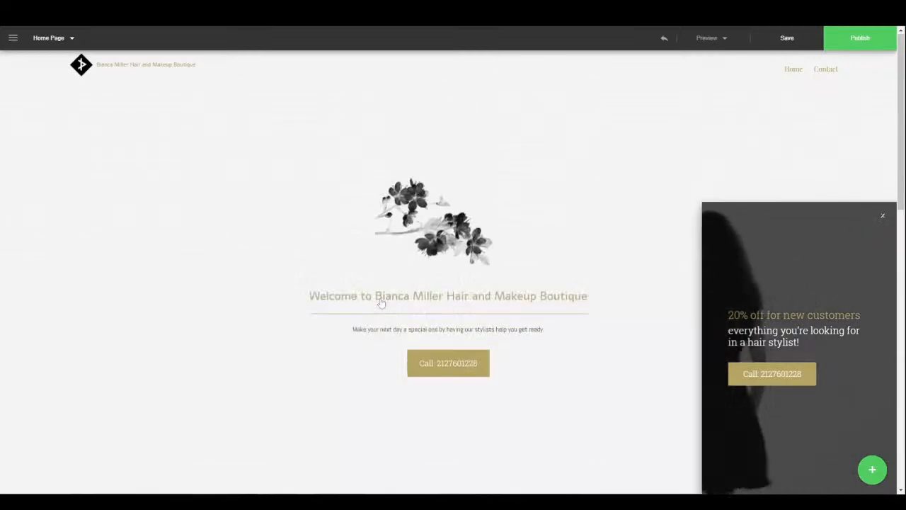
{"action": "scroll", "coordinate": [467, 363], "scroll_direction": "down", "scroll_amount": 2}
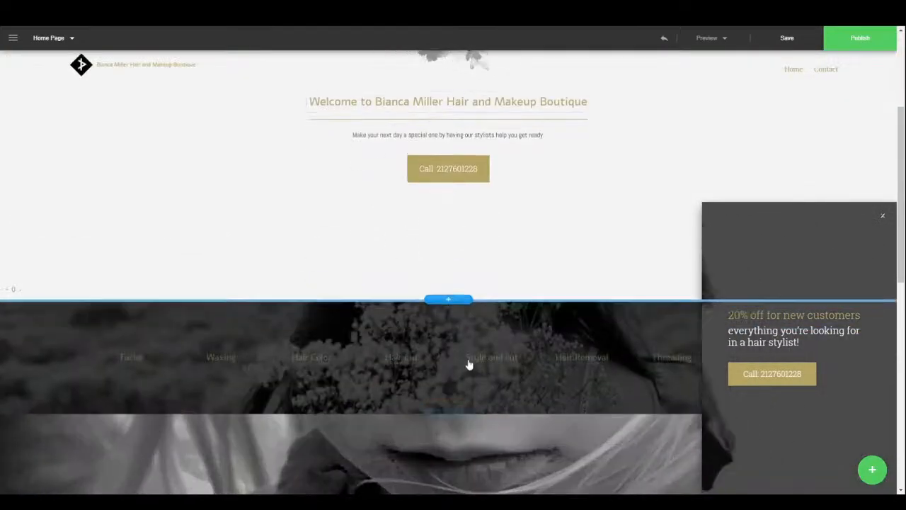
{"action": "left_click", "coordinate": [449, 302]}
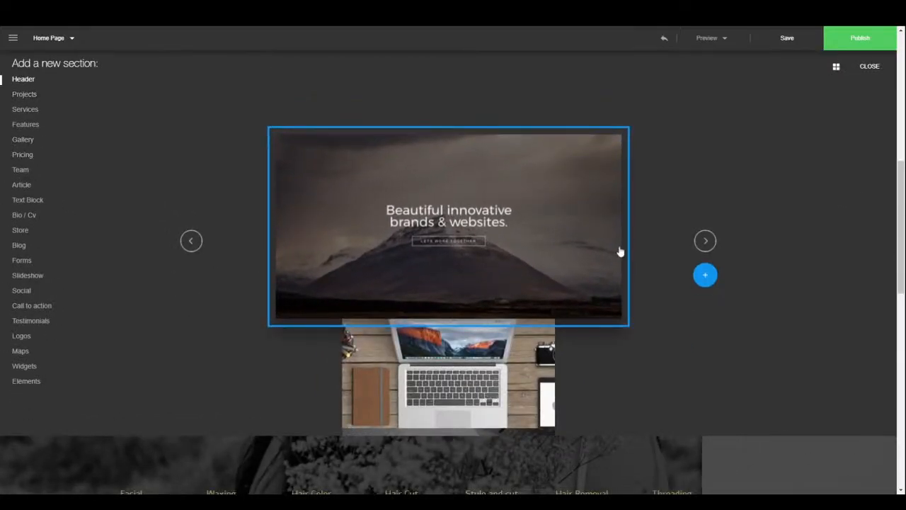
- Browse layout thumbnails, step through four Projects layouts one at a time, then show Services layouts
{"action": "left_click", "coordinate": [838, 68]}
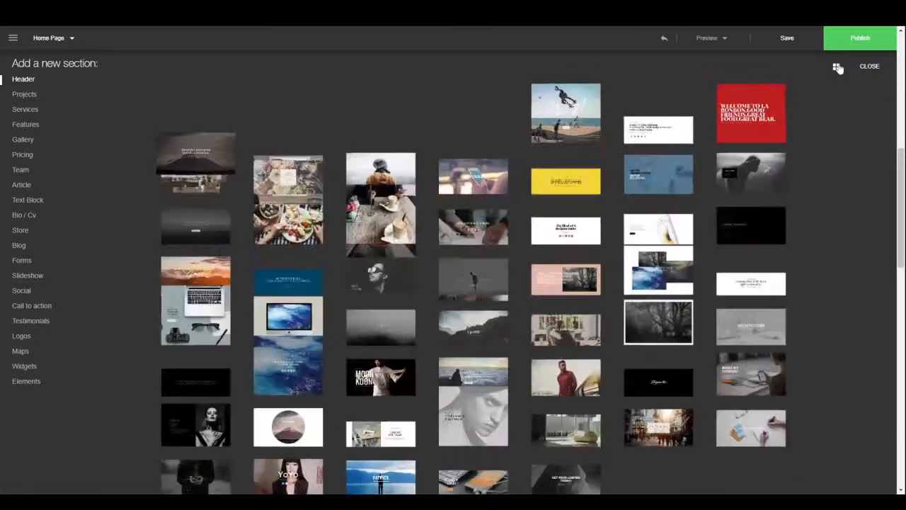
{"action": "scroll", "coordinate": [420, 354], "scroll_direction": "down", "scroll_amount": 3}
{"action": "scroll", "coordinate": [420, 364], "scroll_direction": "down", "scroll_amount": 5}
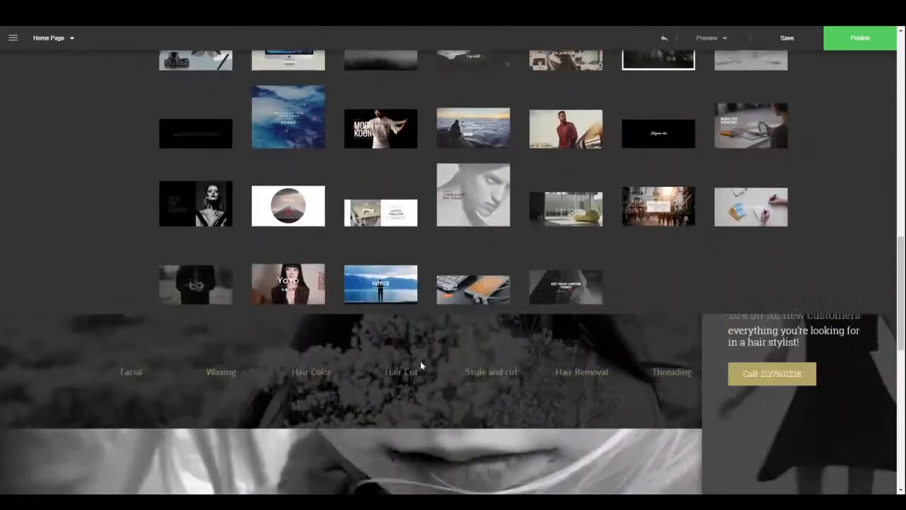
{"action": "scroll", "coordinate": [420, 333], "scroll_direction": "up", "scroll_amount": 4}
{"action": "scroll", "coordinate": [421, 326], "scroll_direction": "up", "scroll_amount": 3}
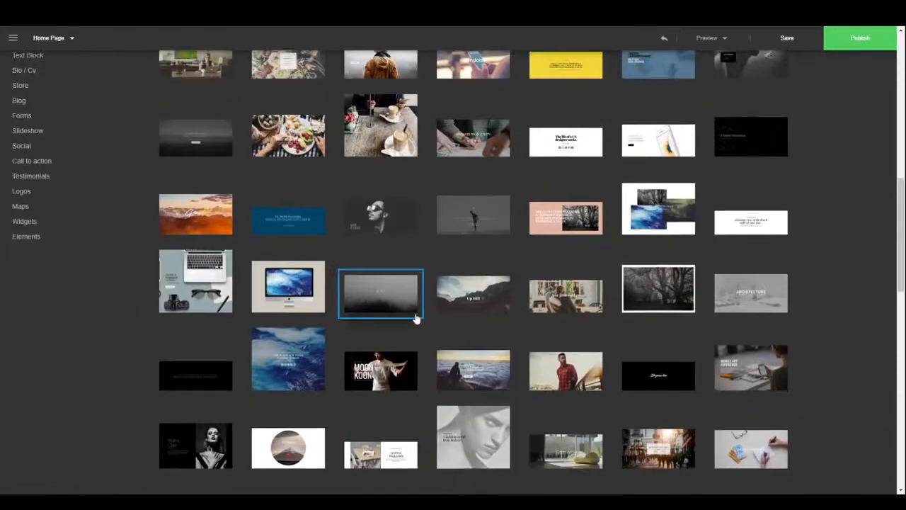
{"action": "left_click", "coordinate": [24, 94]}
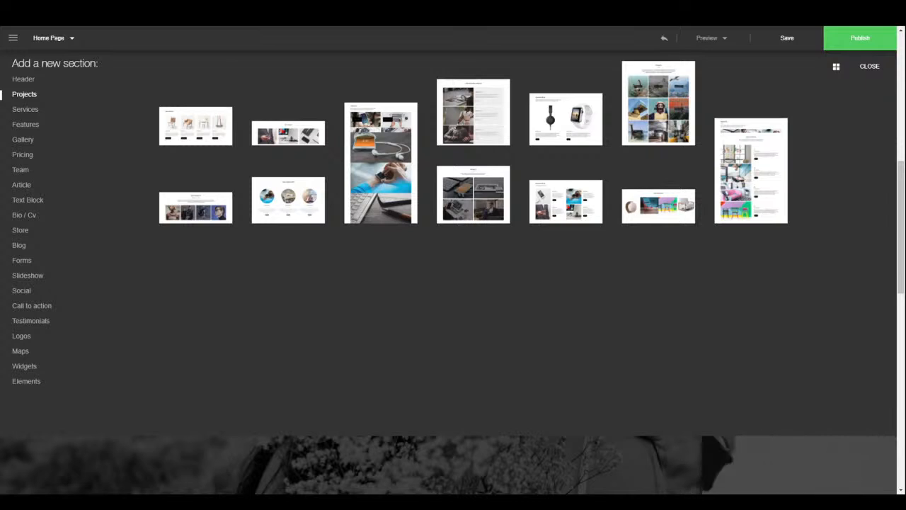
{"action": "left_click", "coordinate": [837, 67]}
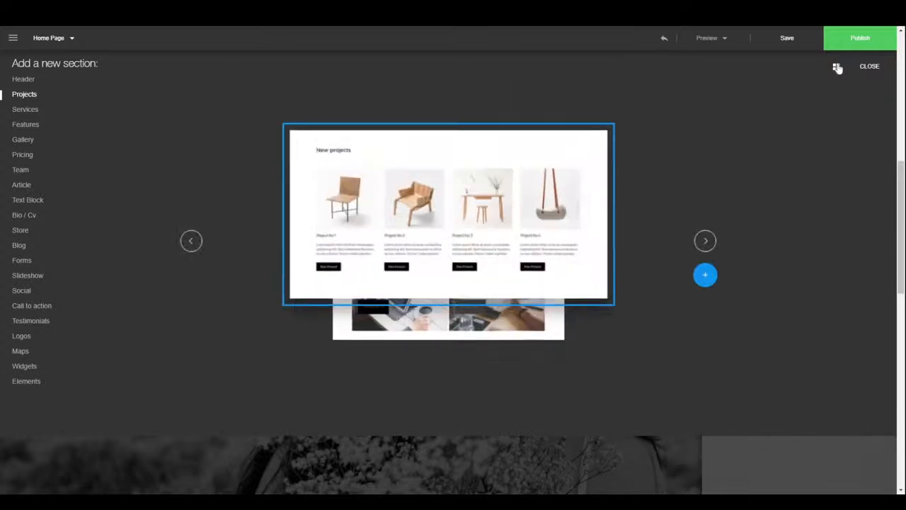
{"action": "left_click", "coordinate": [705, 243]}
{"action": "left_click", "coordinate": [705, 243]}
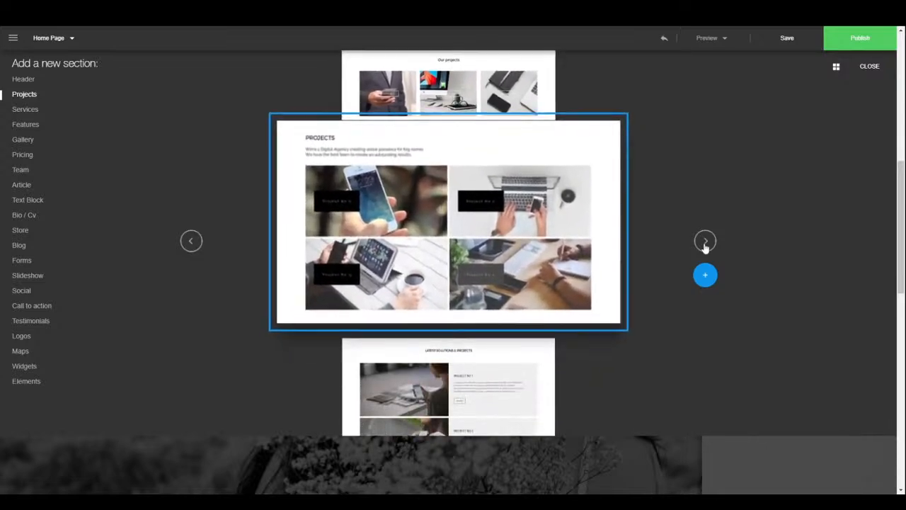
{"action": "left_click", "coordinate": [705, 242]}
{"action": "left_click", "coordinate": [705, 243]}
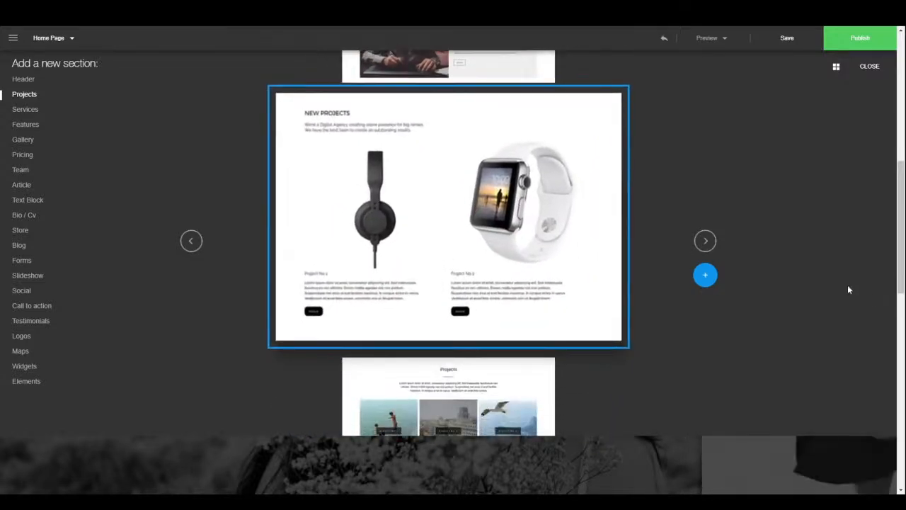
{"action": "left_click", "coordinate": [25, 110]}
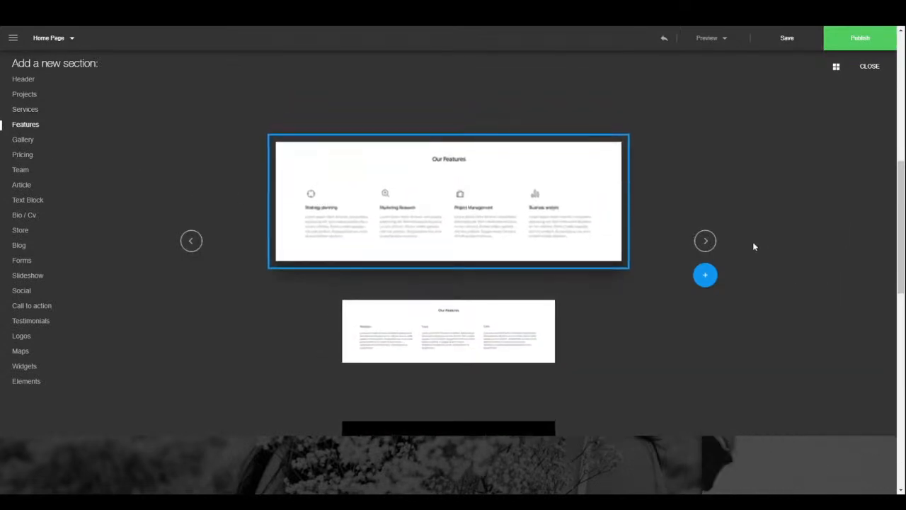
- Page through the Features, Gallery and Pricing section layouts in the new-section gallery
{"action": "left_click", "coordinate": [705, 242]}
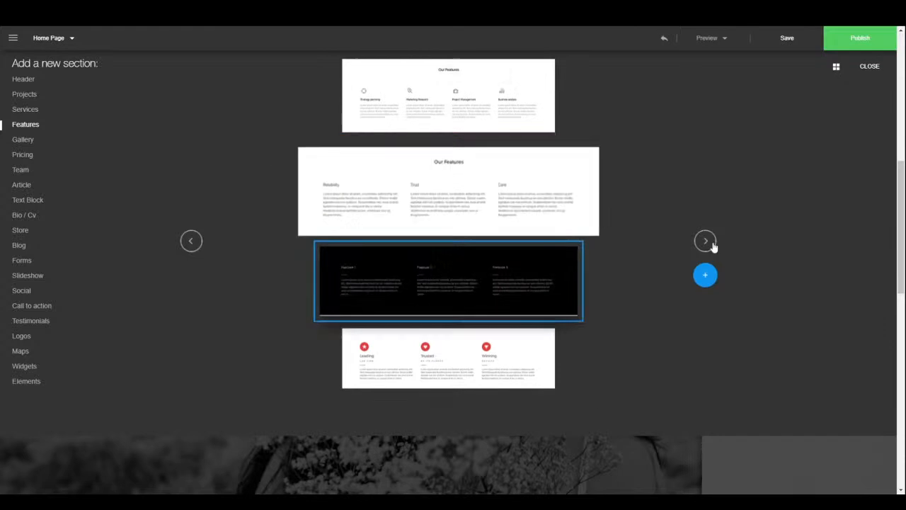
{"action": "left_click", "coordinate": [711, 242]}
{"action": "left_click", "coordinate": [711, 242]}
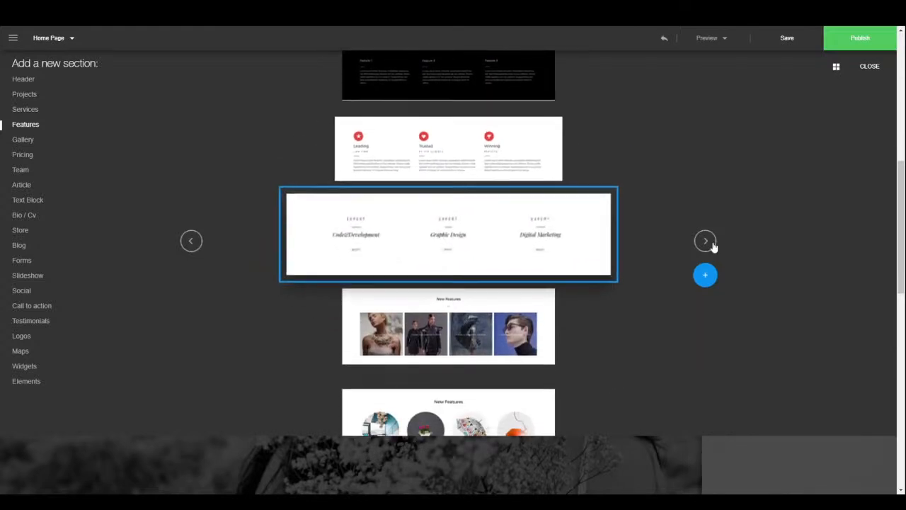
{"action": "left_click", "coordinate": [711, 242]}
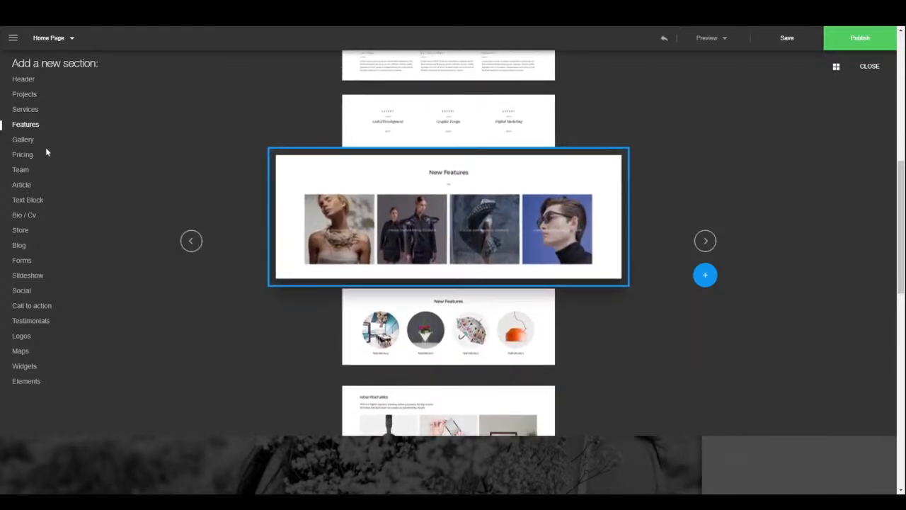
{"action": "left_click", "coordinate": [28, 141]}
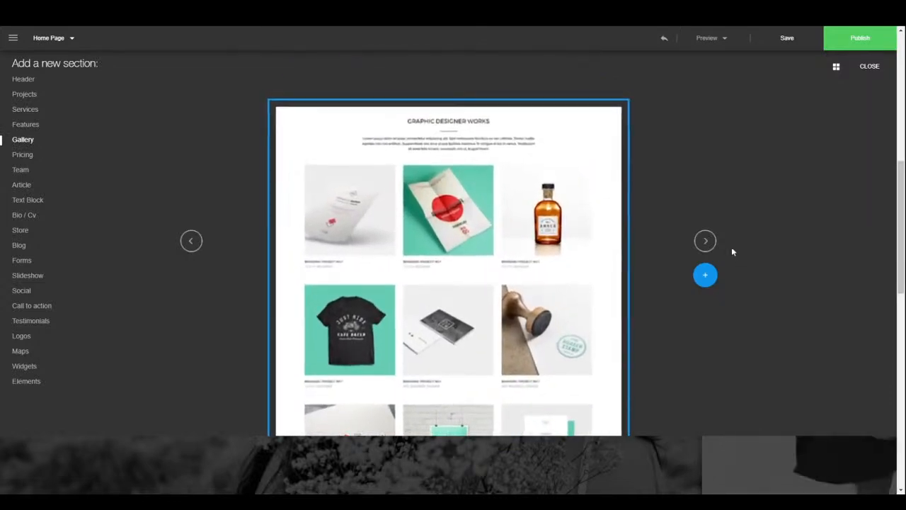
{"action": "left_click", "coordinate": [705, 242]}
{"action": "left_click", "coordinate": [706, 242]}
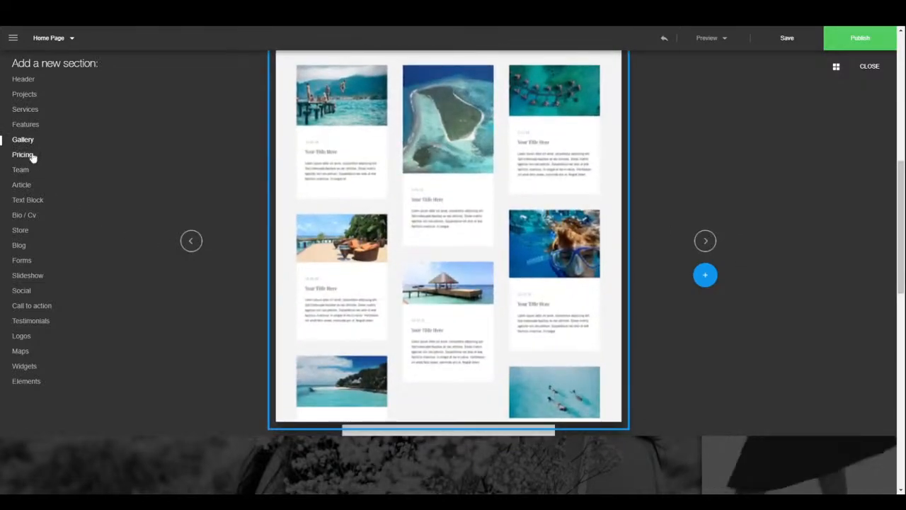
{"action": "left_click", "coordinate": [28, 157]}
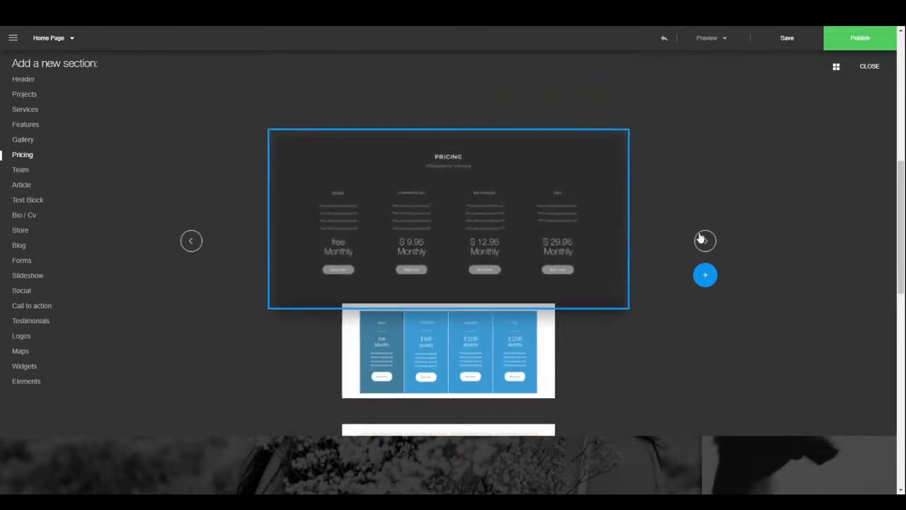
{"action": "left_click", "coordinate": [704, 241]}
{"action": "left_click", "coordinate": [704, 241]}
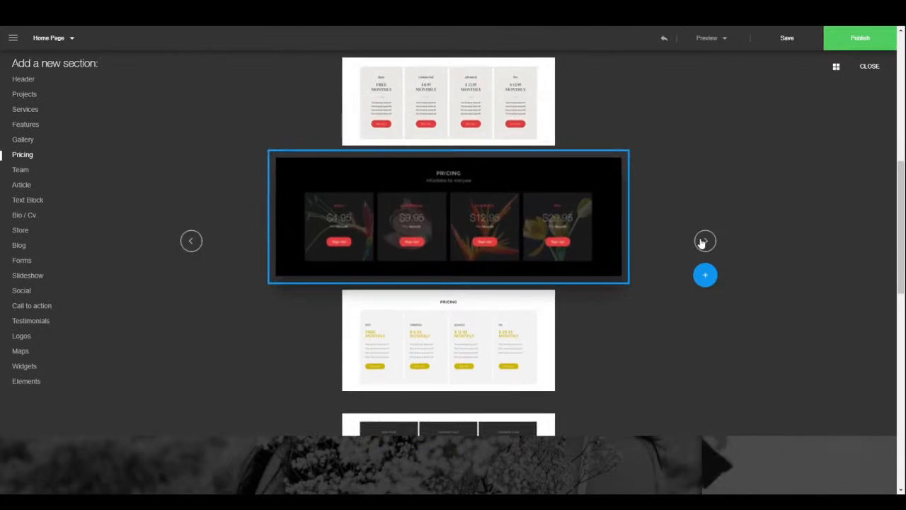
{"action": "left_click", "coordinate": [704, 242]}
{"action": "left_click", "coordinate": [704, 242]}
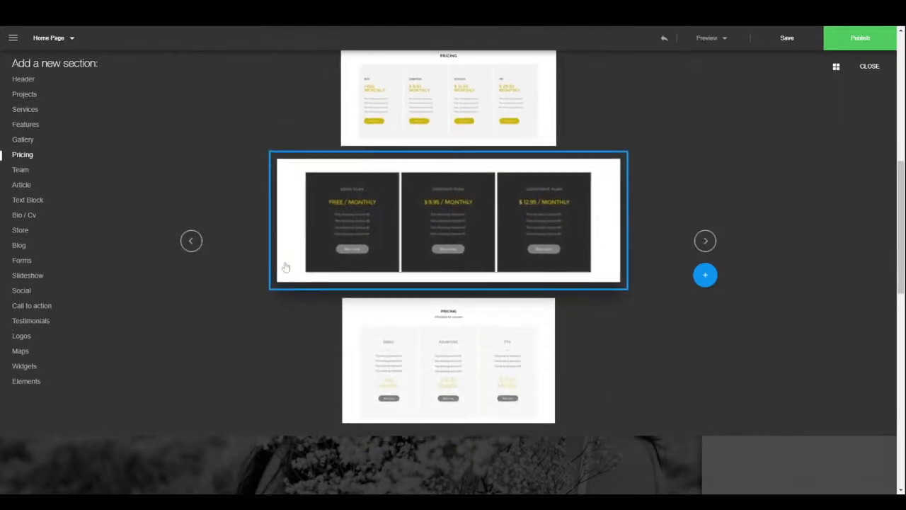
- Preview the Team, Article and Text Block section layouts
{"action": "left_click", "coordinate": [23, 173]}
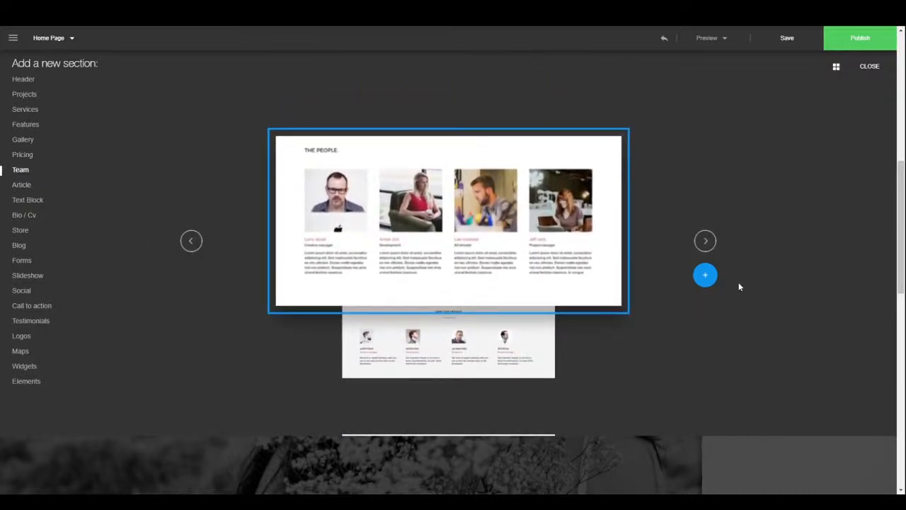
{"action": "left_click", "coordinate": [708, 242]}
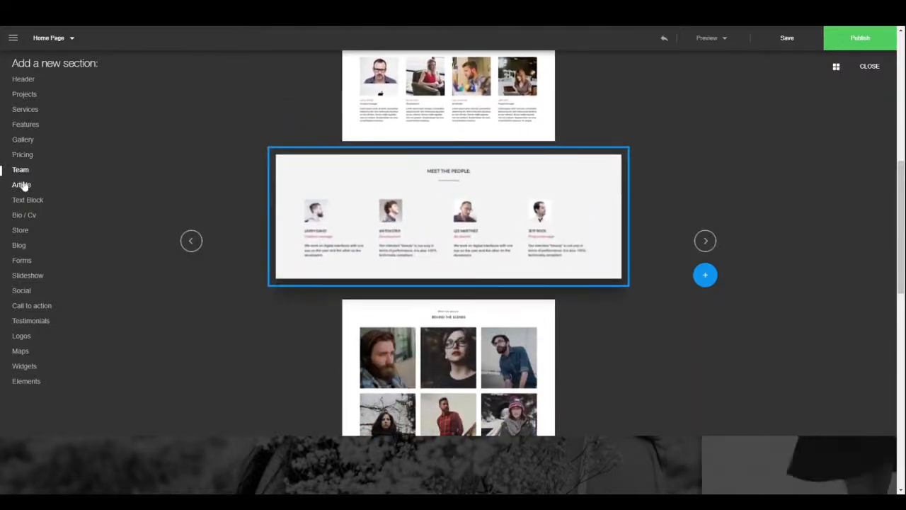
{"action": "left_click", "coordinate": [23, 185]}
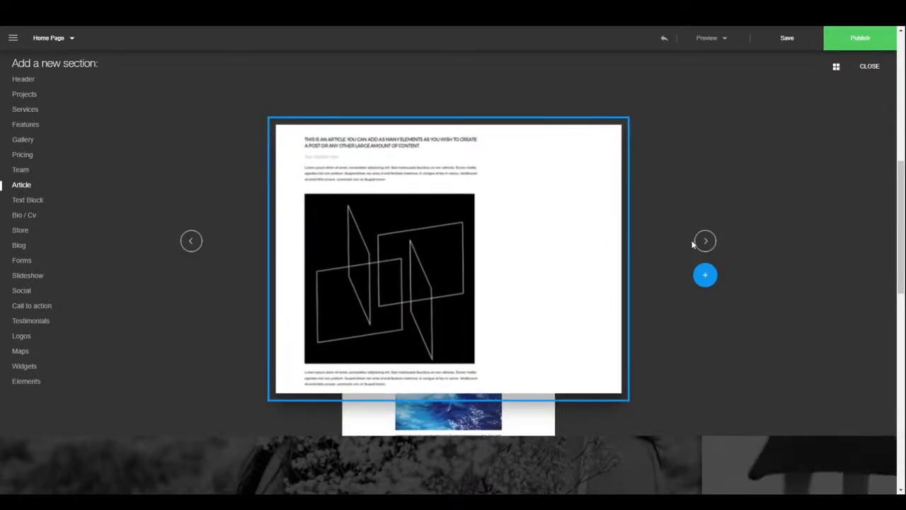
{"action": "left_click", "coordinate": [705, 242]}
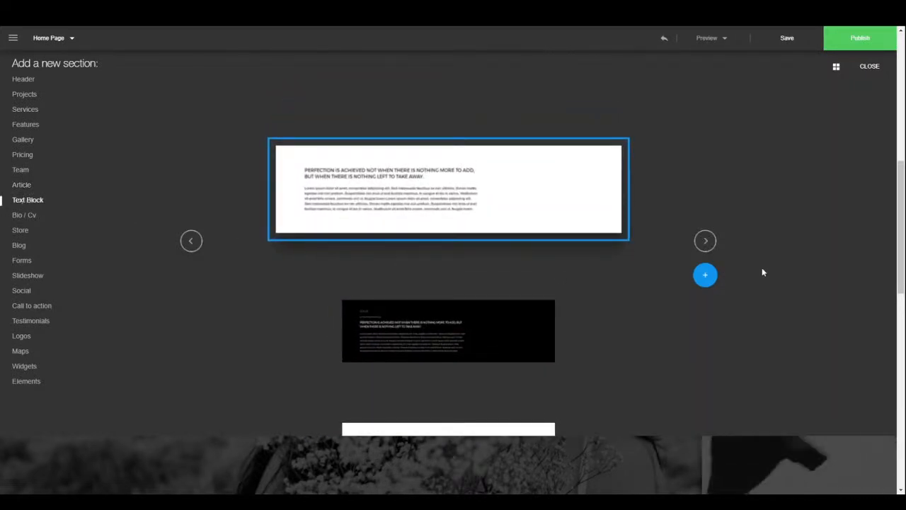
{"action": "left_click", "coordinate": [705, 243]}
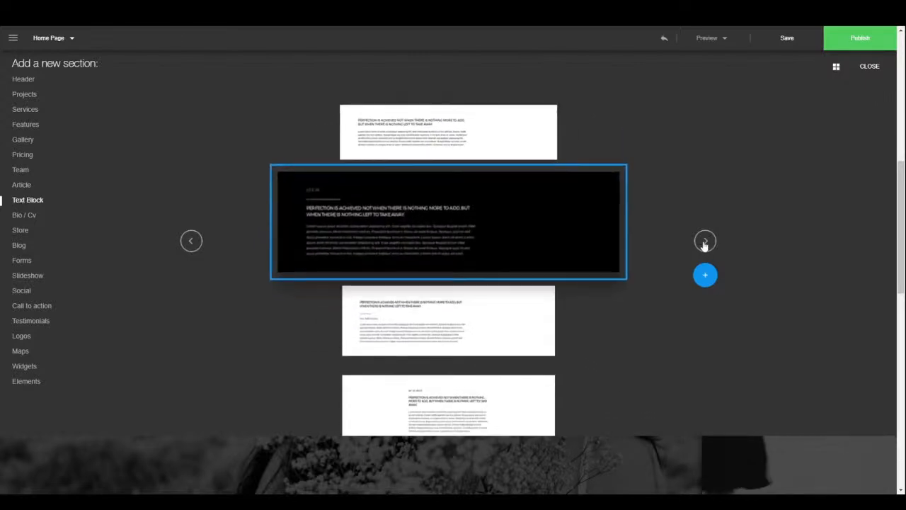
{"action": "left_click", "coordinate": [705, 243]}
{"action": "left_click", "coordinate": [705, 243]}
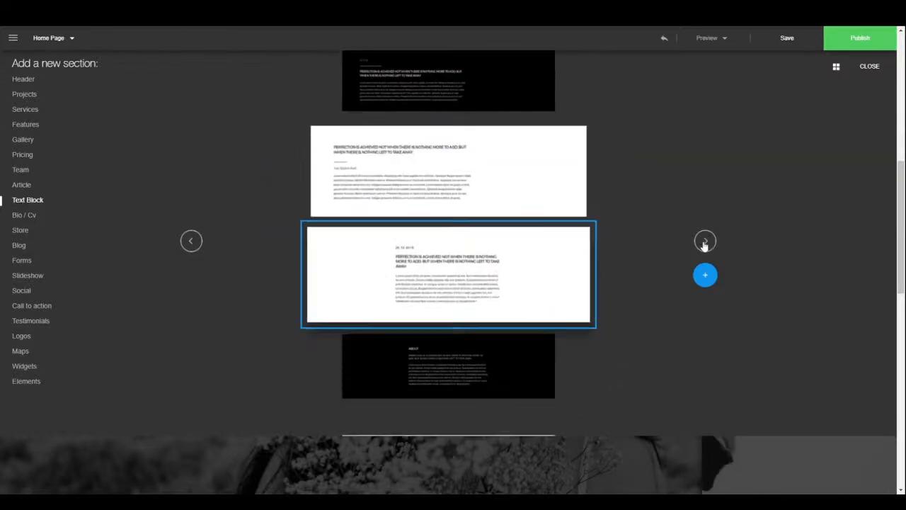
- Browse the Bio / Cv, Store and Blog layouts, including the Pocket Armchair and RECENT POSTS designs
{"action": "left_click", "coordinate": [16, 216]}
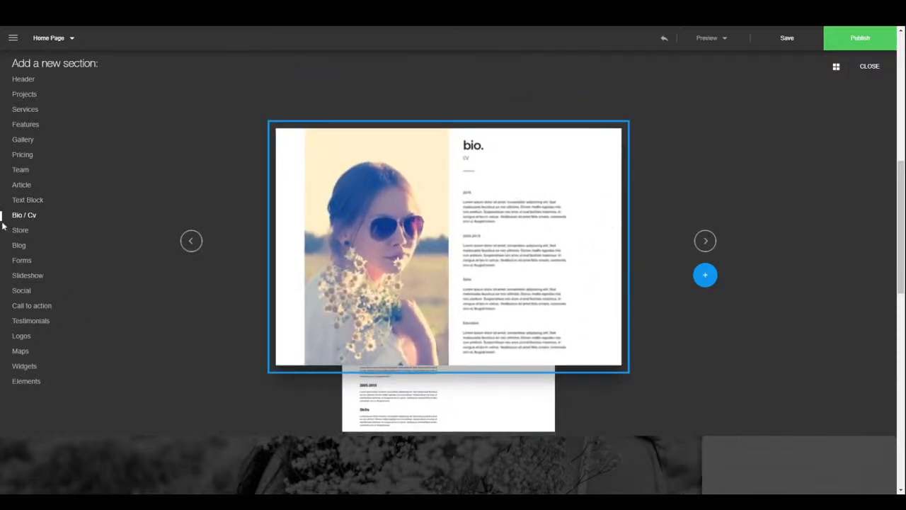
{"action": "left_click", "coordinate": [705, 241]}
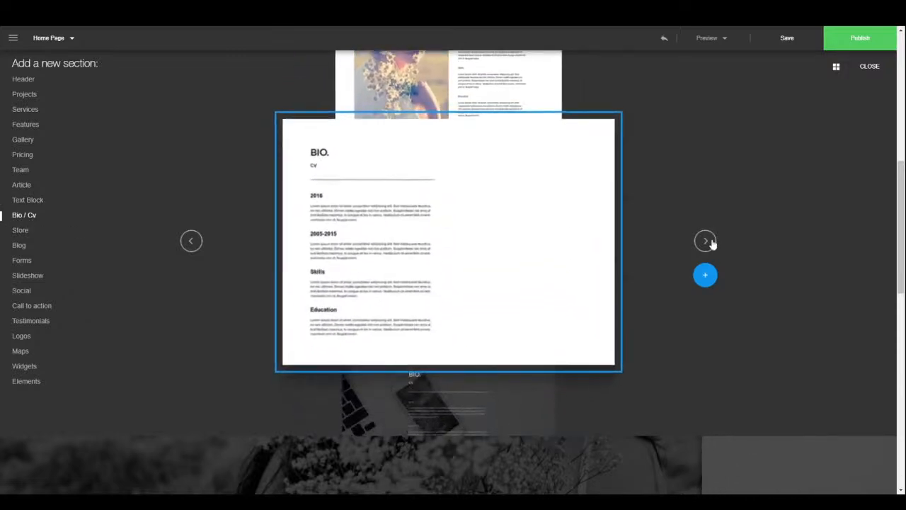
{"action": "left_click", "coordinate": [20, 231]}
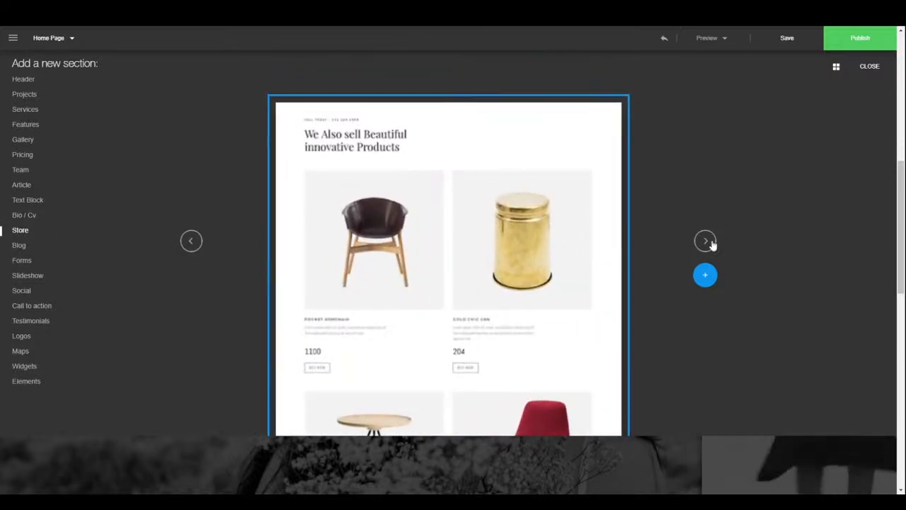
{"action": "left_click", "coordinate": [705, 241]}
{"action": "left_click", "coordinate": [705, 241]}
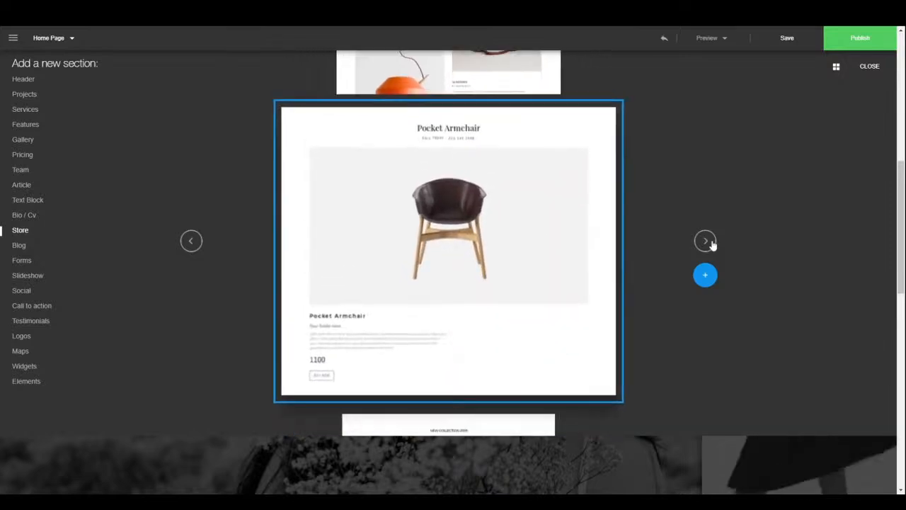
{"action": "left_click", "coordinate": [706, 241]}
{"action": "left_click", "coordinate": [705, 241]}
{"action": "left_click", "coordinate": [710, 242]}
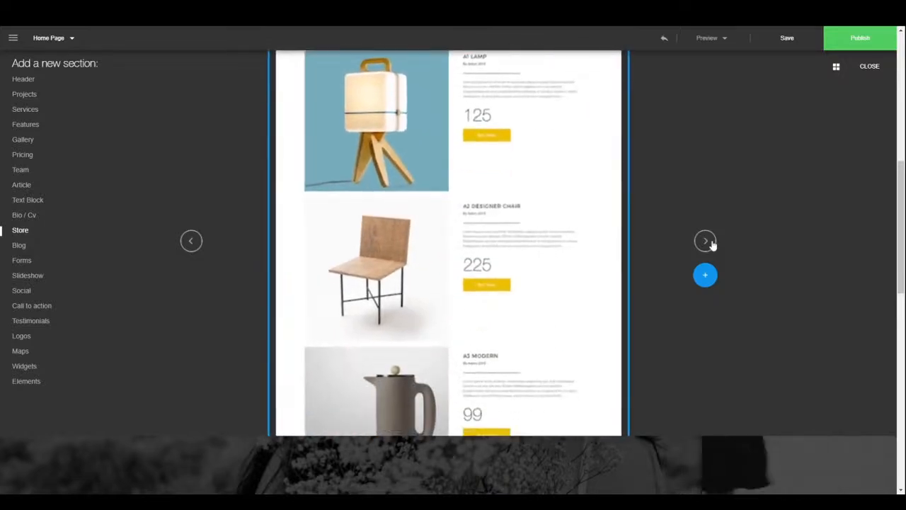
{"action": "left_click", "coordinate": [18, 246]}
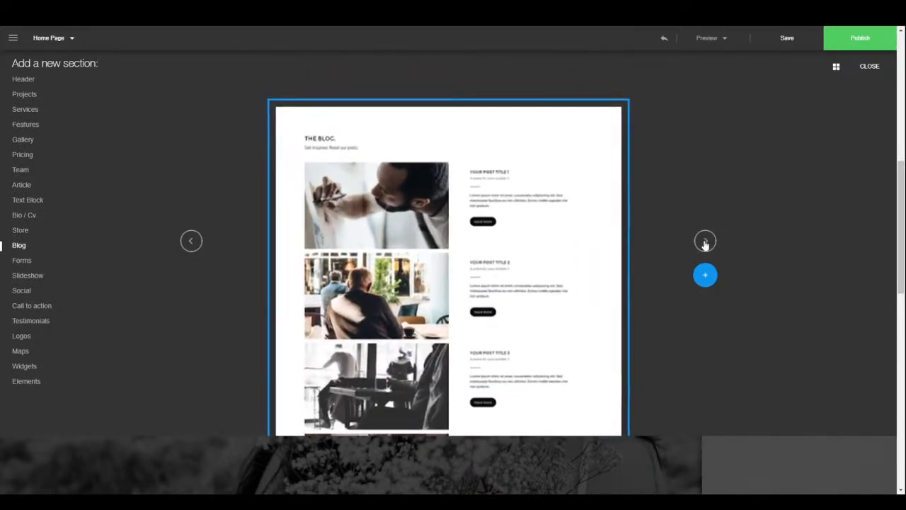
{"action": "left_click", "coordinate": [705, 242]}
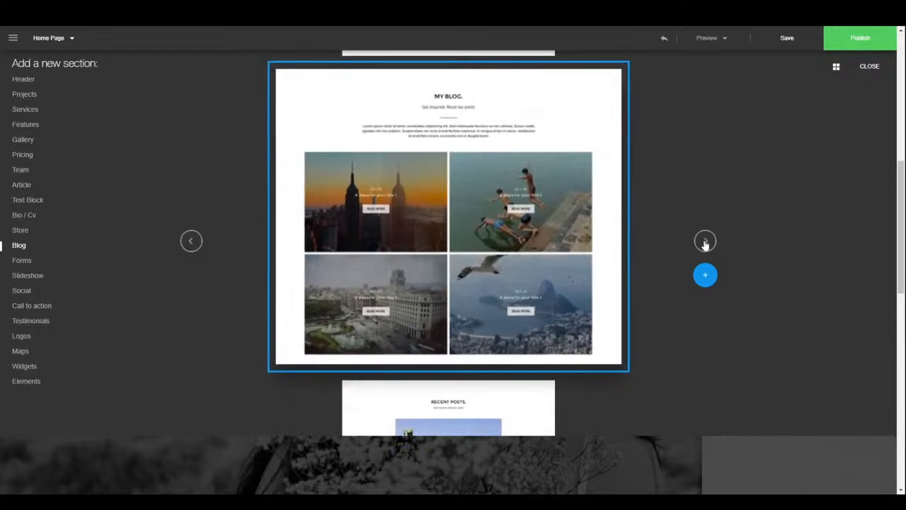
{"action": "left_click", "coordinate": [705, 242]}
{"action": "left_click", "coordinate": [705, 242]}
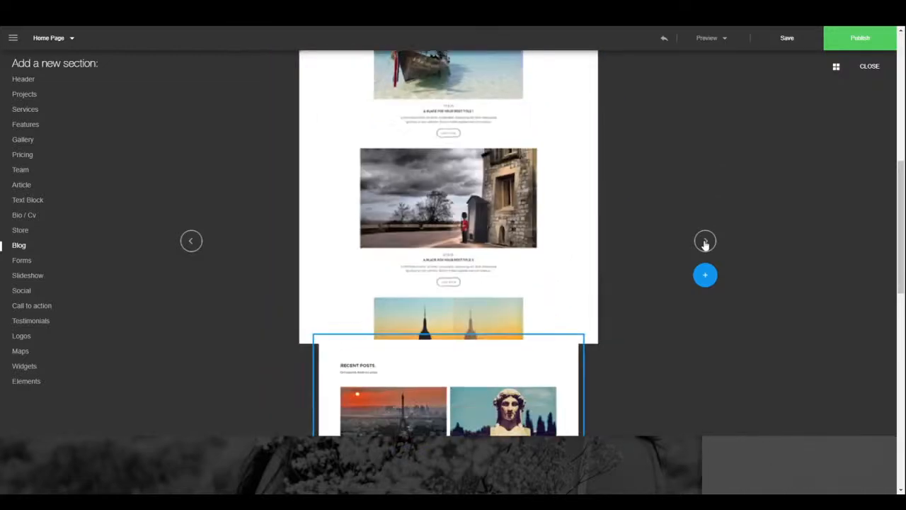
{"action": "left_click", "coordinate": [705, 242]}
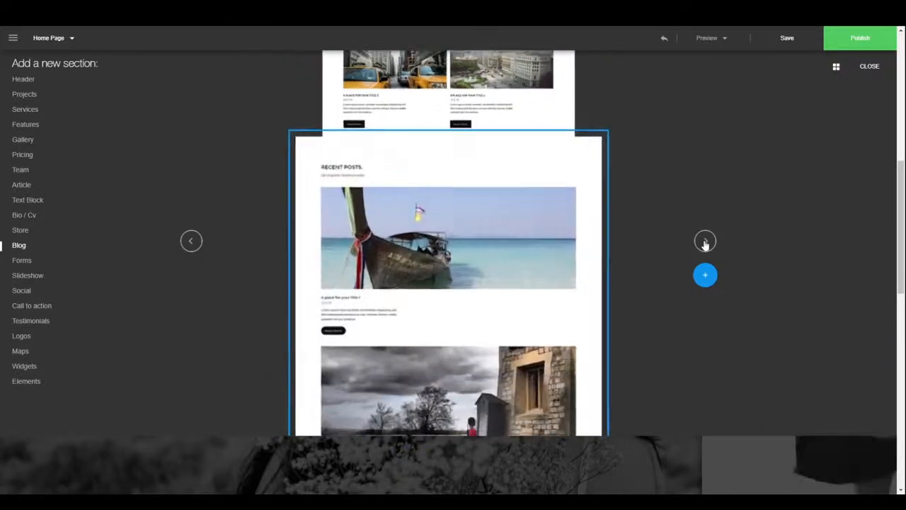
- Preview the Forms and Slideshow layouts, then bring up the Social section templates
{"action": "left_click", "coordinate": [23, 262]}
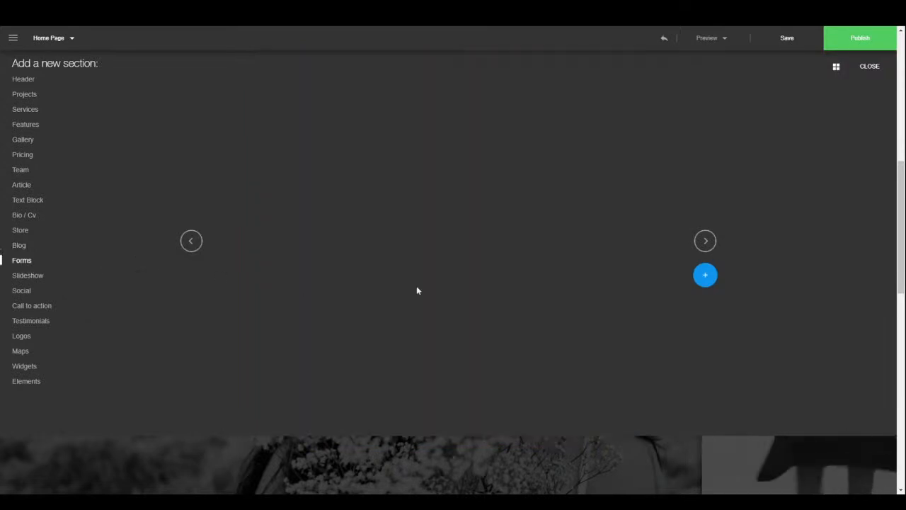
{"action": "left_click", "coordinate": [705, 248]}
{"action": "left_click", "coordinate": [704, 248]}
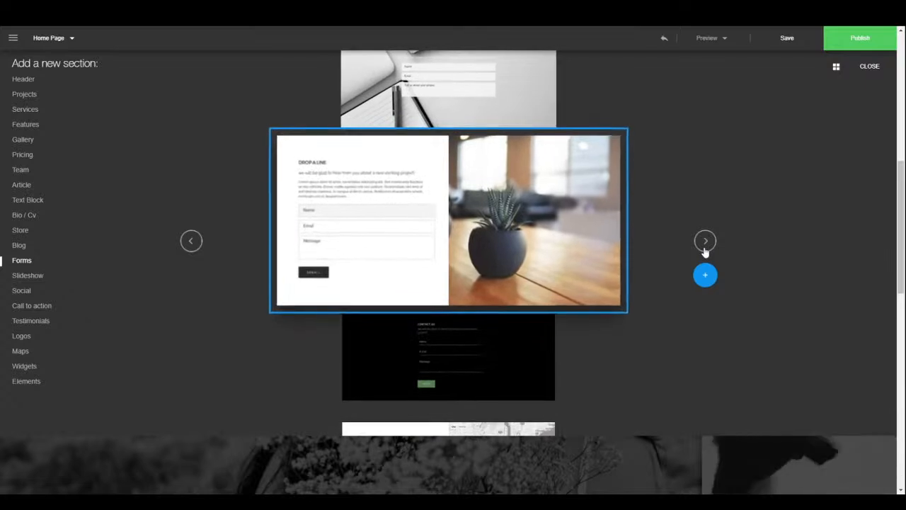
{"action": "left_click", "coordinate": [705, 244]}
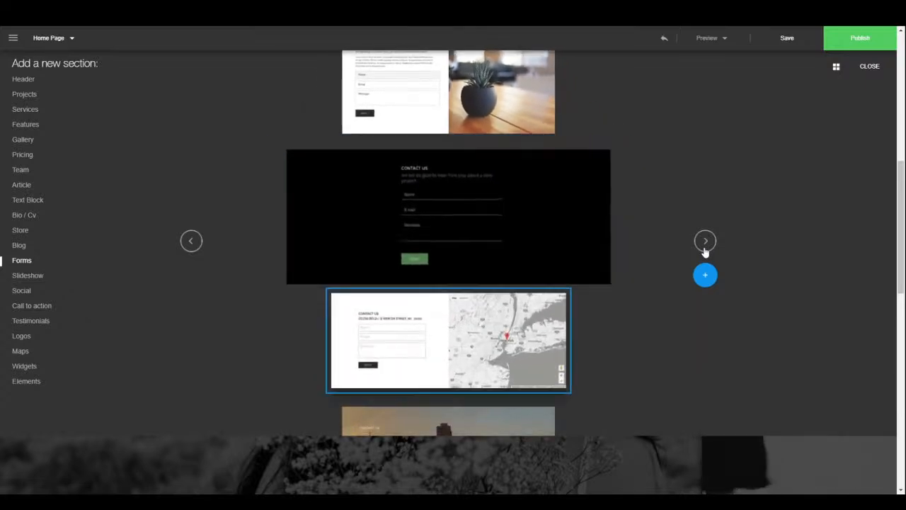
{"action": "left_click", "coordinate": [705, 244]}
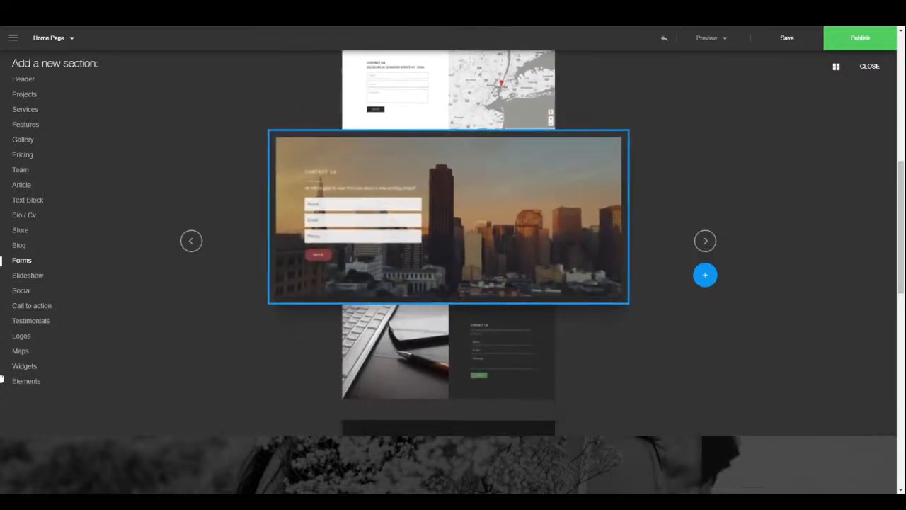
{"action": "left_click", "coordinate": [25, 276]}
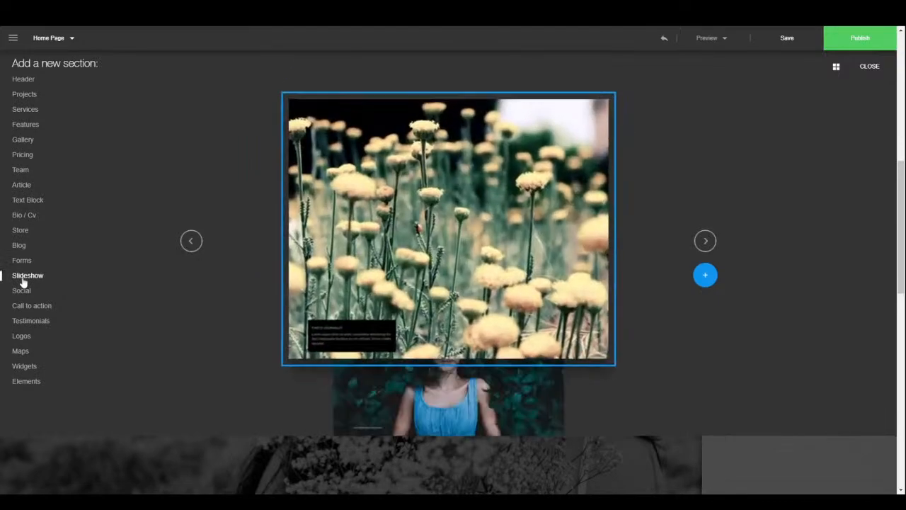
{"action": "left_click", "coordinate": [712, 243]}
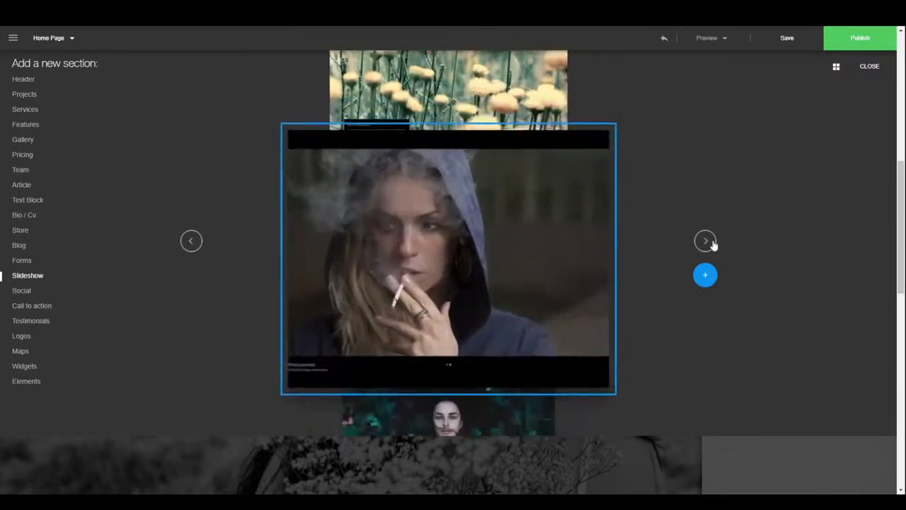
{"action": "left_click", "coordinate": [712, 242]}
{"action": "left_click", "coordinate": [712, 243]}
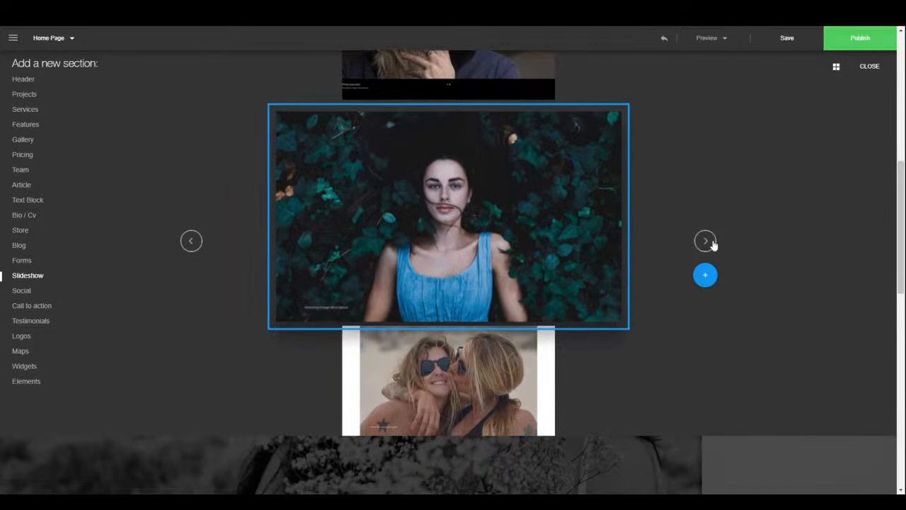
{"action": "left_click", "coordinate": [712, 242]}
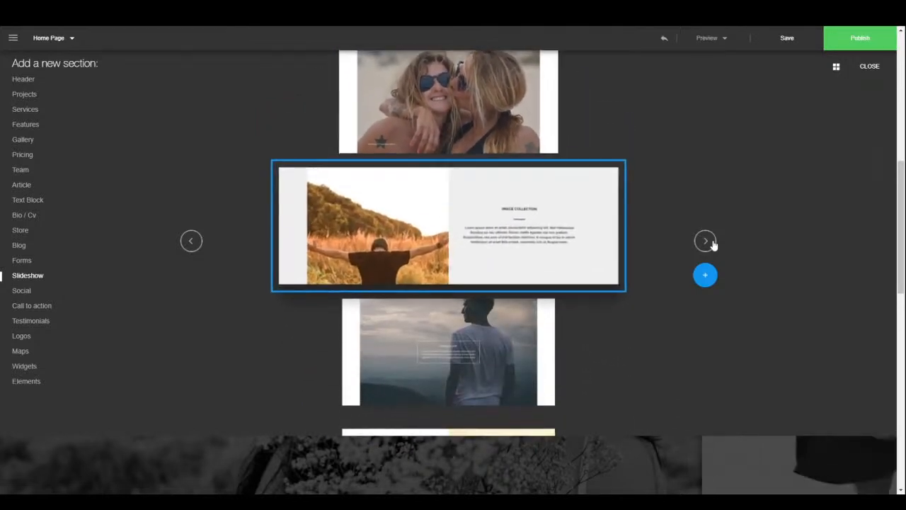
{"action": "left_click", "coordinate": [711, 243]}
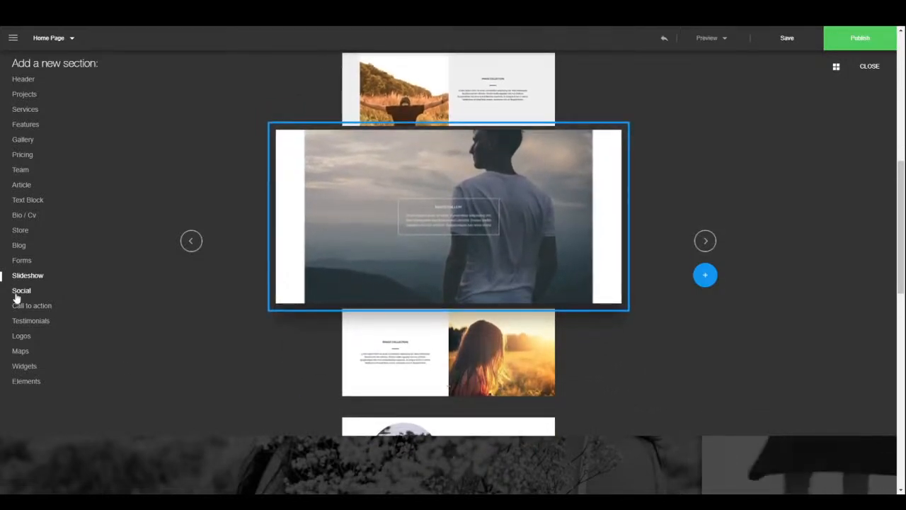
{"action": "left_click", "coordinate": [15, 295]}
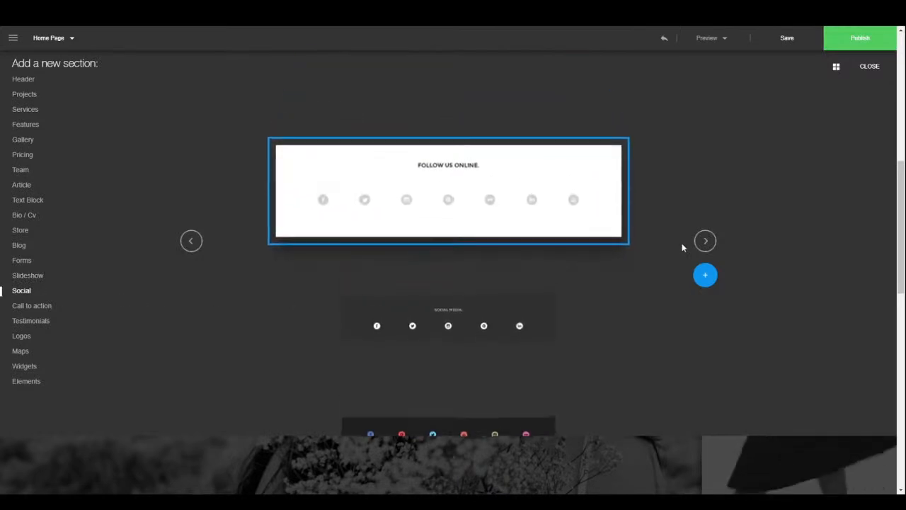
- Page through the Social and Call to action layouts, including the DOWNLOAD. design
{"action": "left_click", "coordinate": [707, 242]}
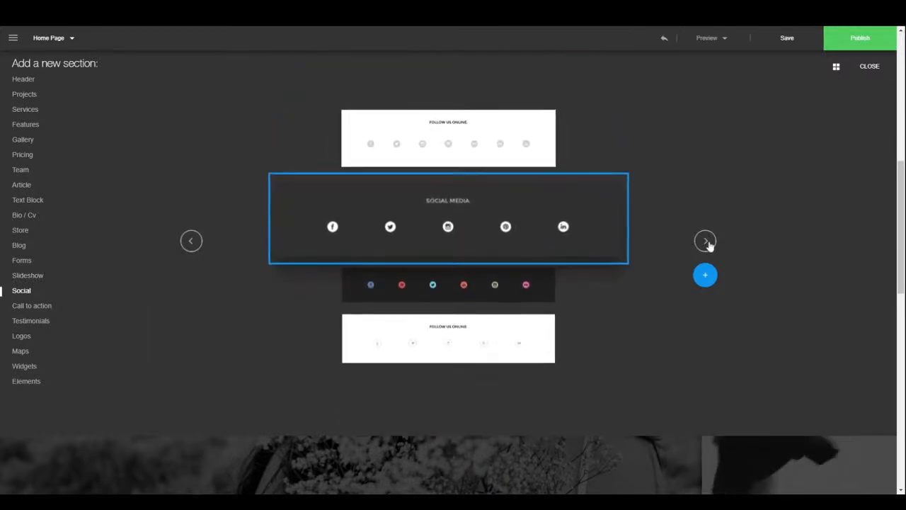
{"action": "left_click", "coordinate": [707, 241]}
{"action": "left_click", "coordinate": [707, 242]}
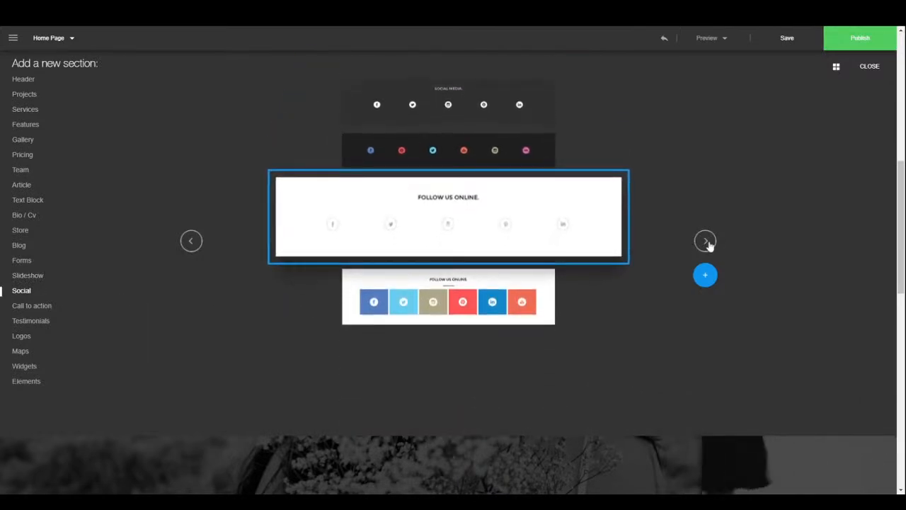
{"action": "left_click", "coordinate": [706, 241]}
{"action": "left_click", "coordinate": [32, 308]}
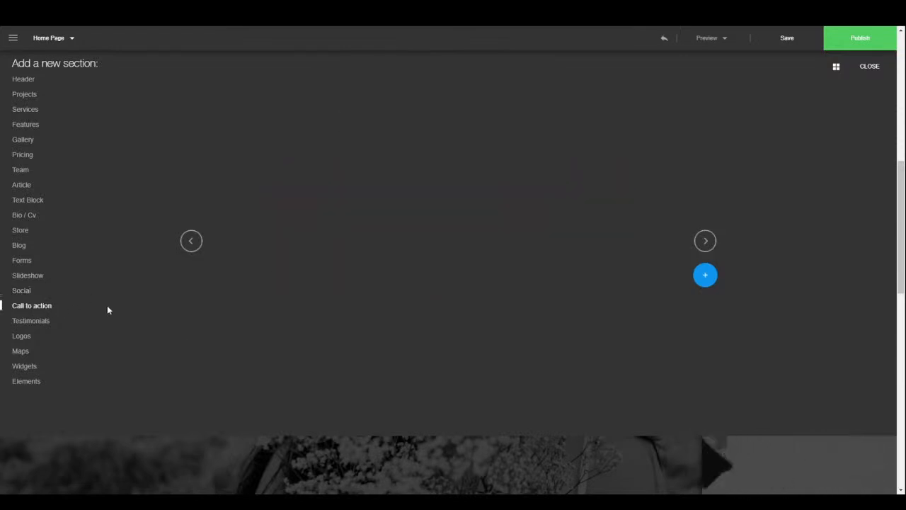
{"action": "left_click", "coordinate": [705, 241]}
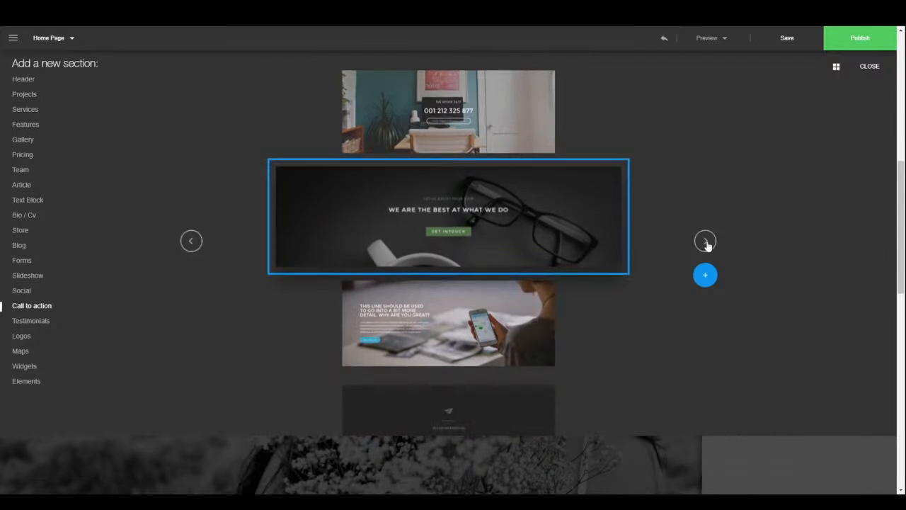
{"action": "left_click", "coordinate": [705, 242]}
{"action": "left_click", "coordinate": [705, 241]}
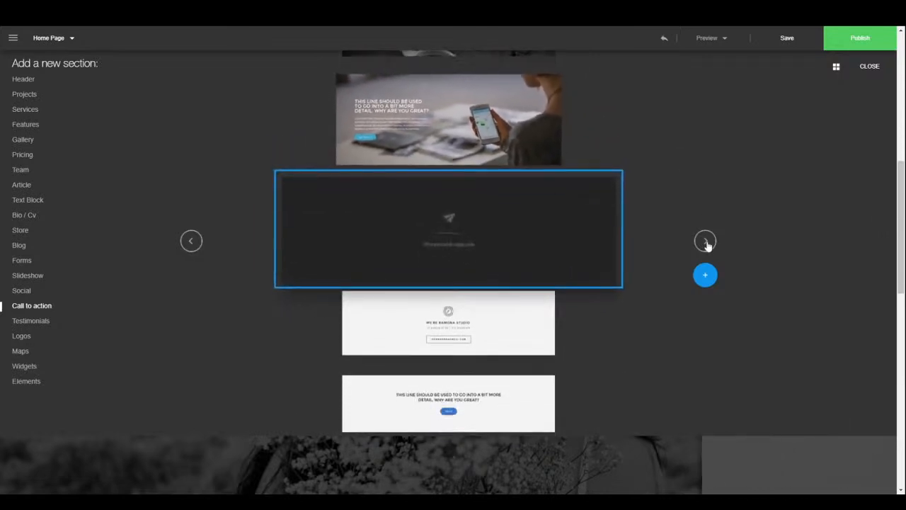
{"action": "left_click", "coordinate": [706, 243]}
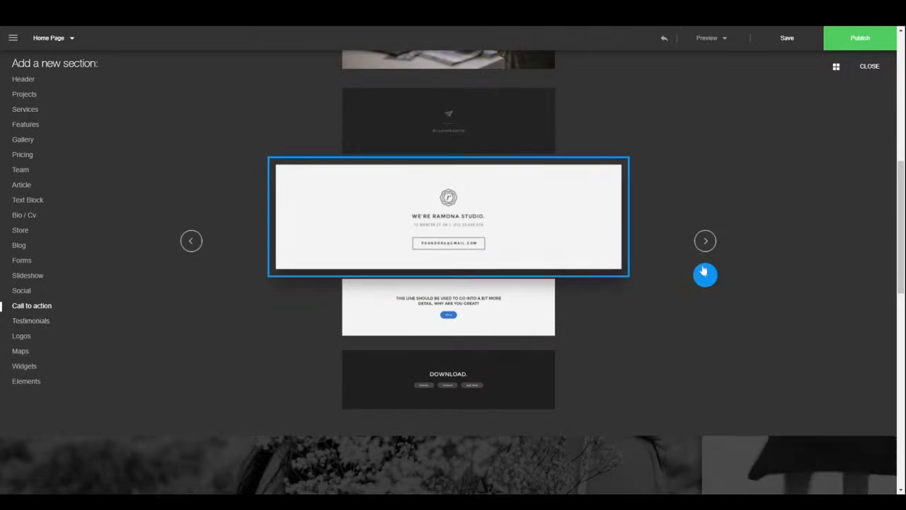
{"action": "left_click", "coordinate": [705, 243]}
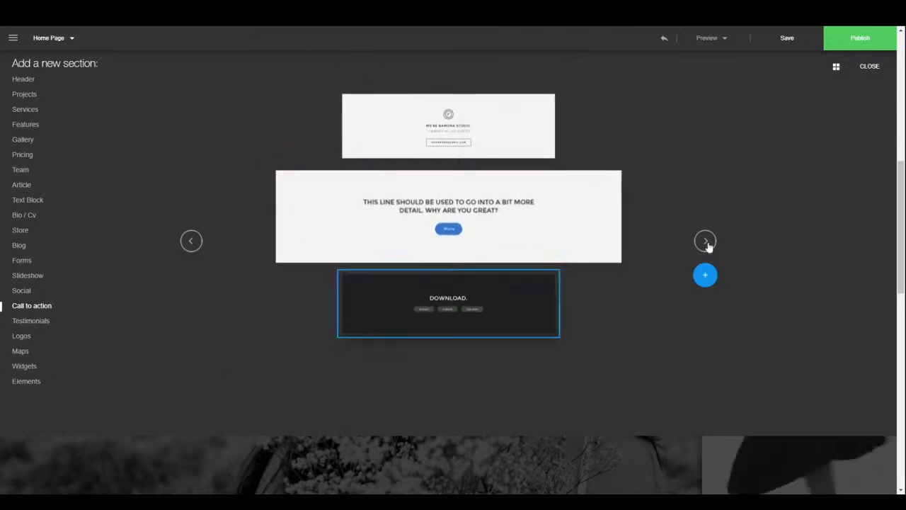
{"action": "left_click", "coordinate": [706, 243]}
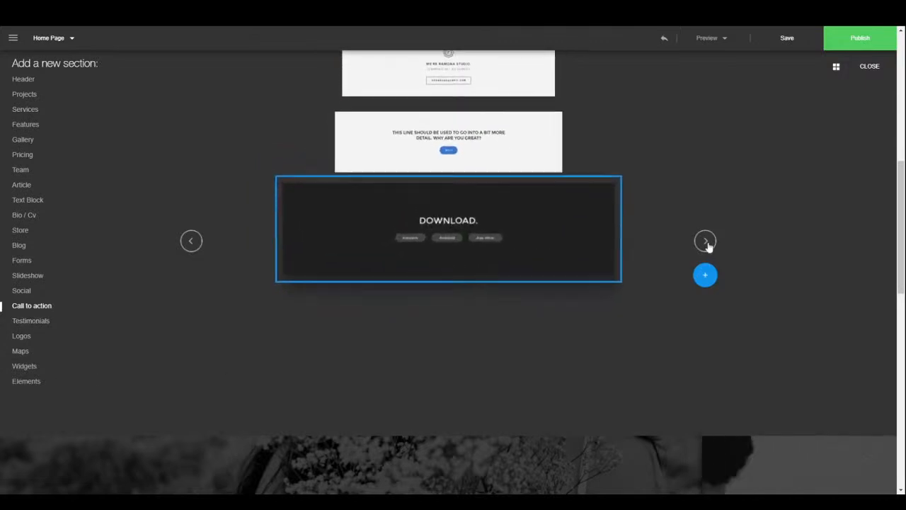
- Preview the Testimonials and Logos section templates
{"action": "left_click", "coordinate": [35, 322]}
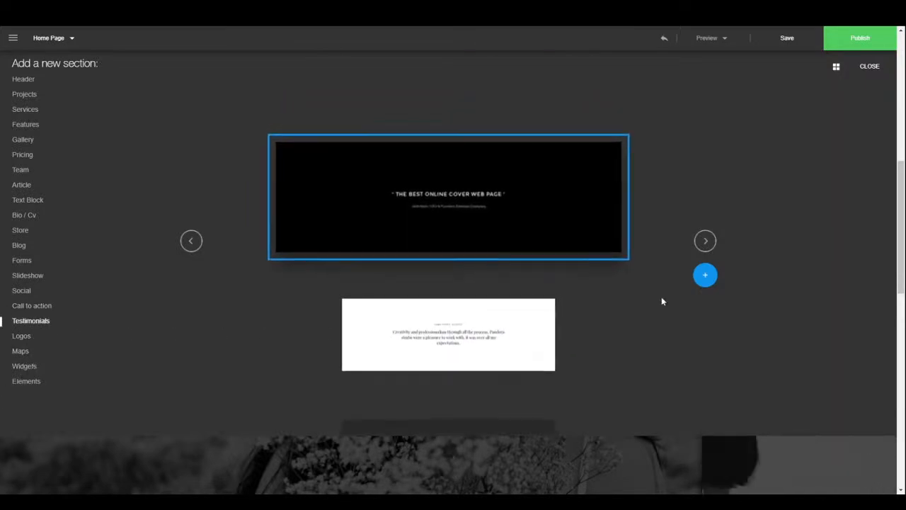
{"action": "left_click", "coordinate": [705, 243]}
{"action": "left_click", "coordinate": [704, 244]}
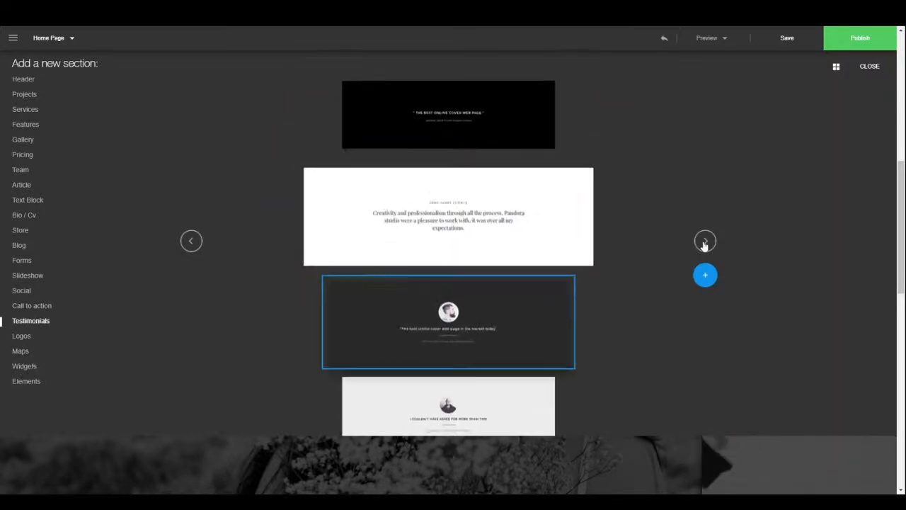
{"action": "left_click", "coordinate": [704, 243]}
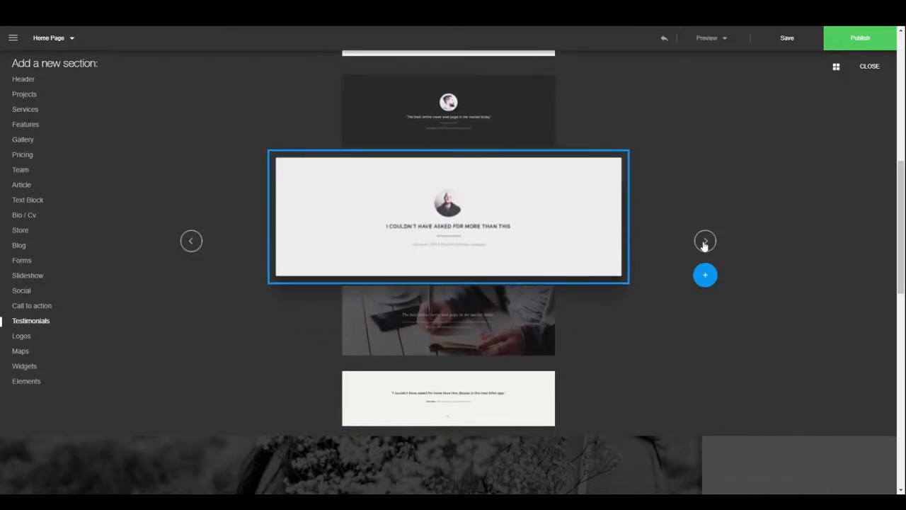
{"action": "left_click", "coordinate": [704, 243]}
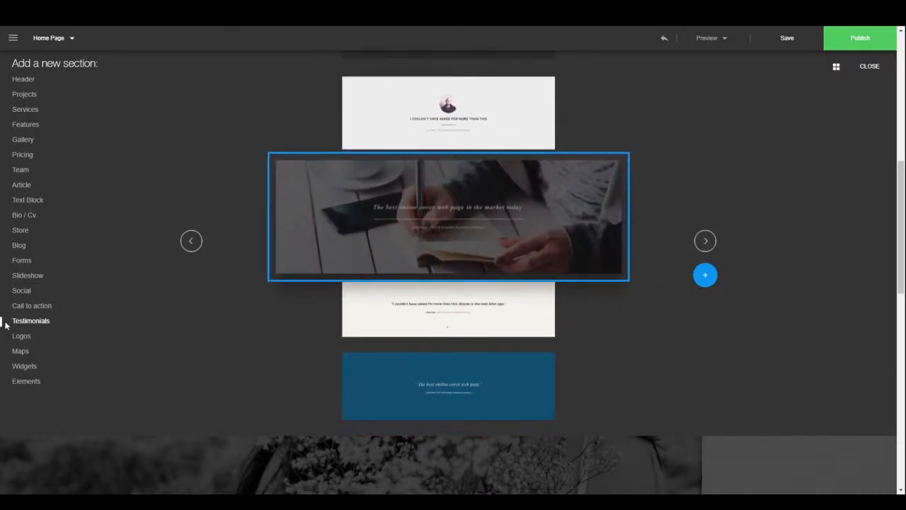
{"action": "left_click", "coordinate": [16, 340]}
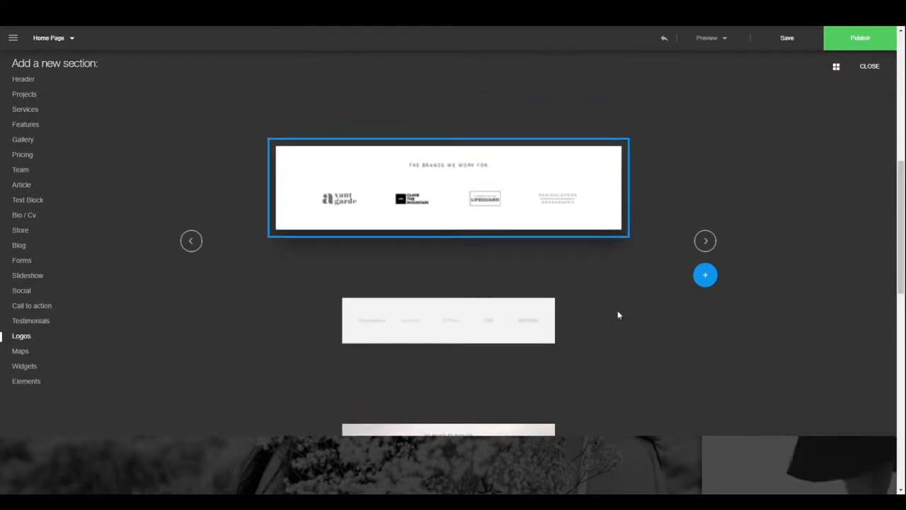
{"action": "left_click", "coordinate": [703, 242]}
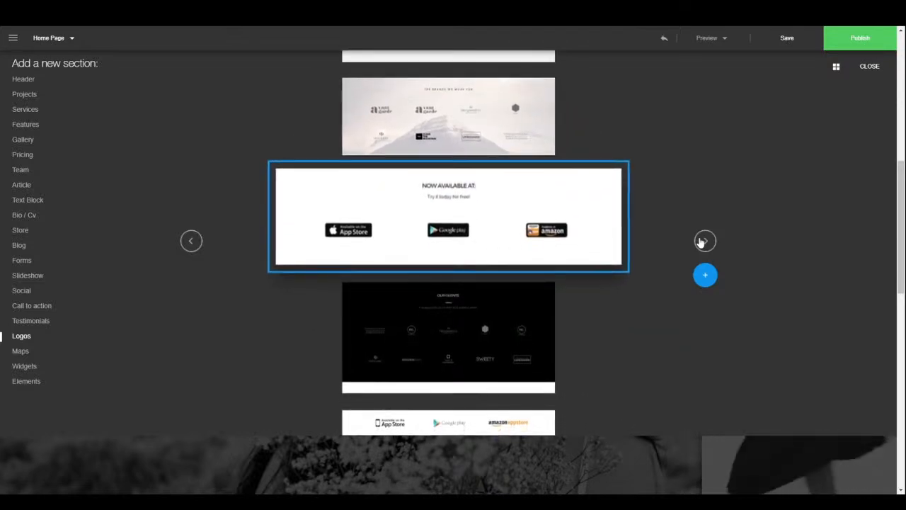
{"action": "left_click", "coordinate": [703, 241]}
{"action": "left_click", "coordinate": [703, 241]}
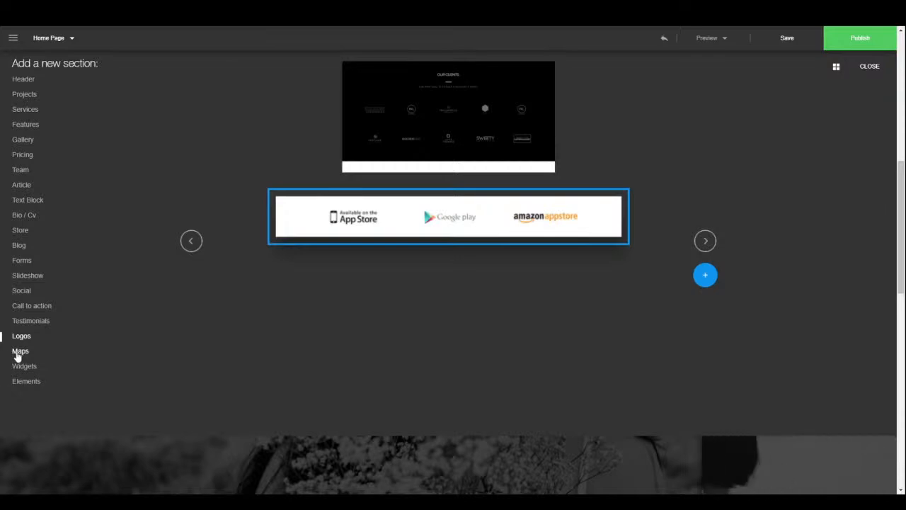
- Preview the Maps and Widgets section templates
{"action": "left_click", "coordinate": [17, 351]}
{"action": "left_click", "coordinate": [707, 242]}
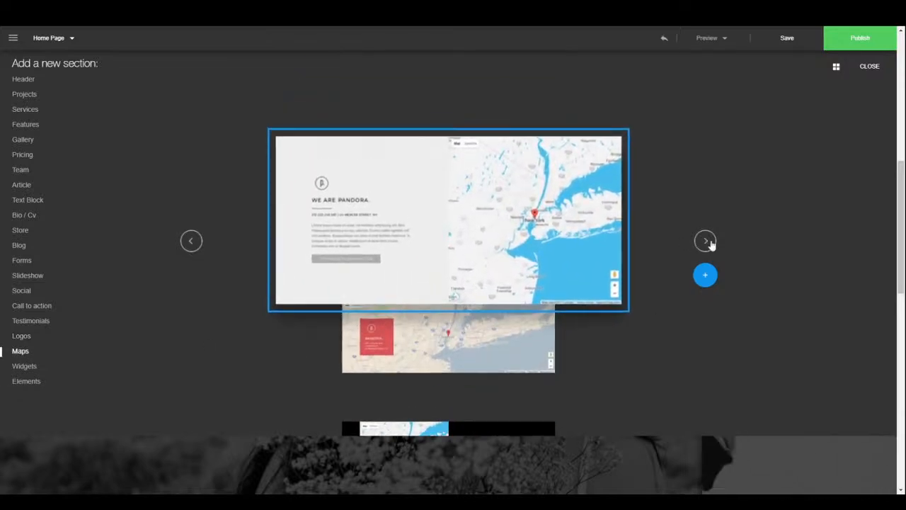
{"action": "left_click", "coordinate": [708, 242]}
{"action": "left_click", "coordinate": [707, 242]}
{"action": "left_click", "coordinate": [707, 243]}
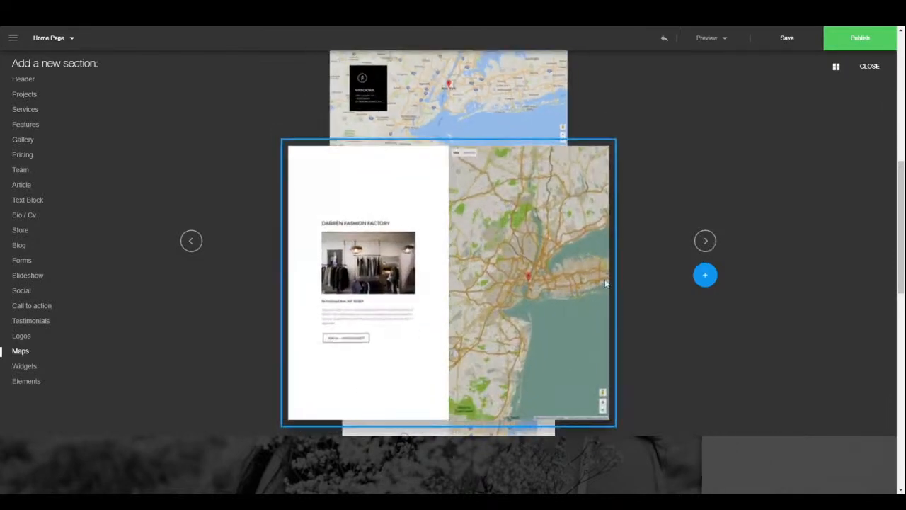
{"action": "left_click", "coordinate": [34, 368]}
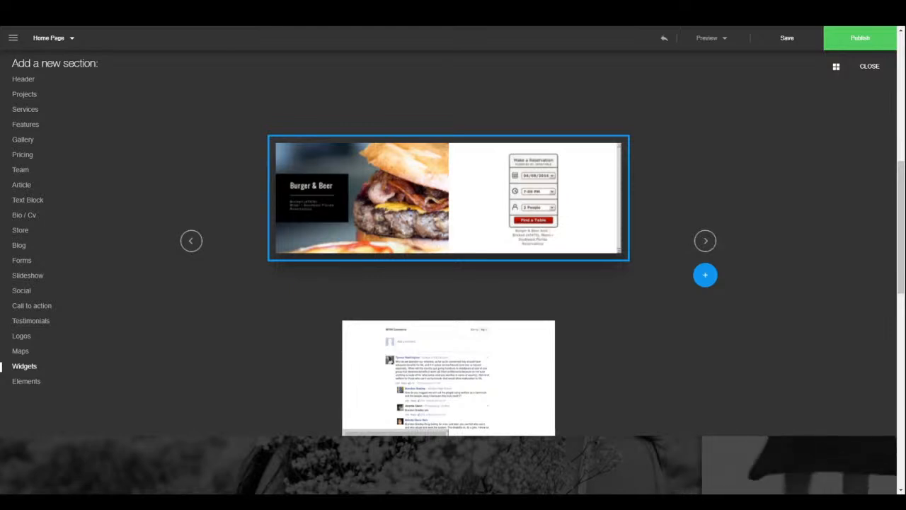
{"action": "left_click", "coordinate": [706, 241]}
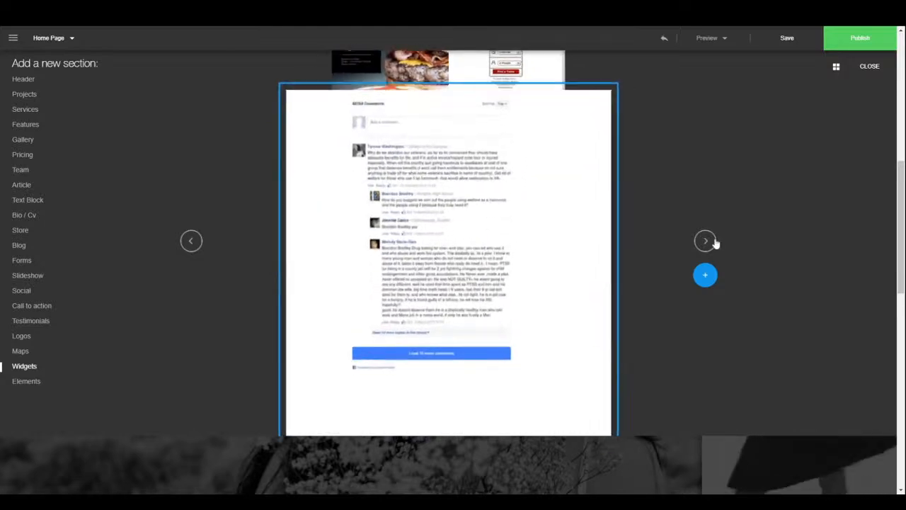
{"action": "left_click", "coordinate": [714, 242]}
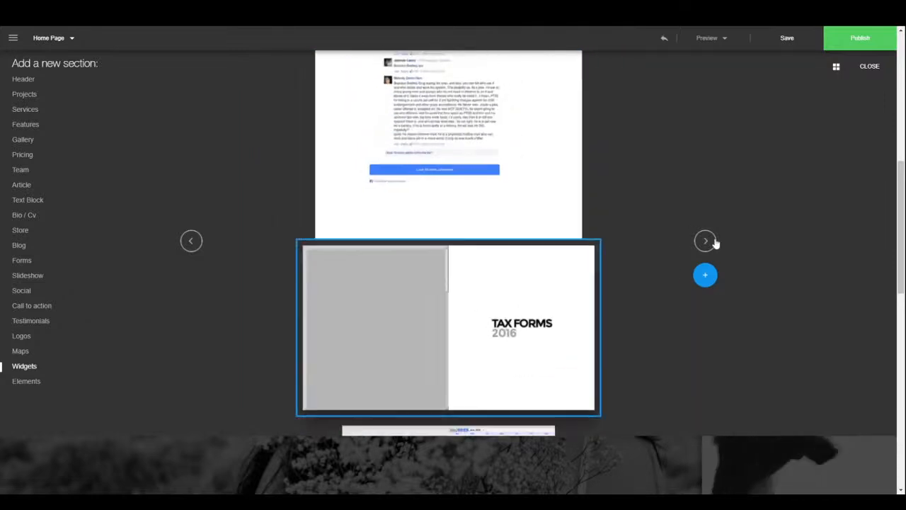
{"action": "left_click", "coordinate": [713, 242]}
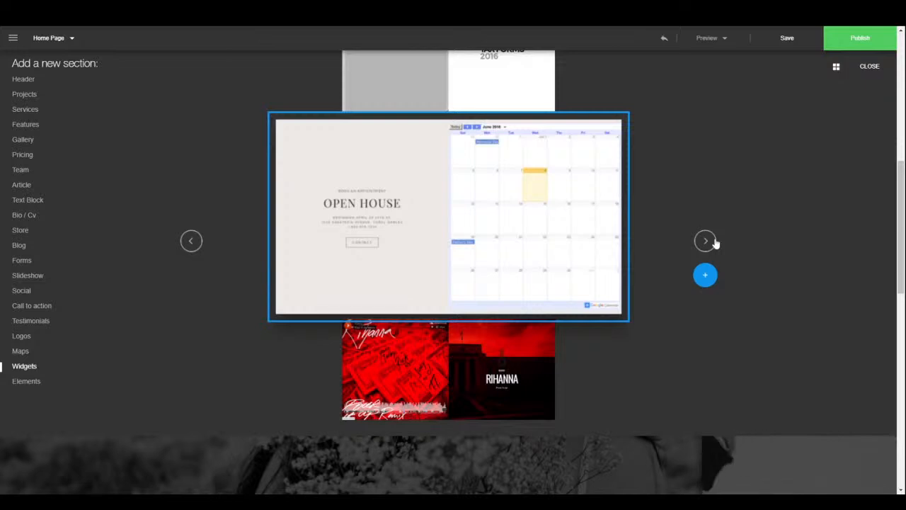
{"action": "left_click", "coordinate": [714, 242]}
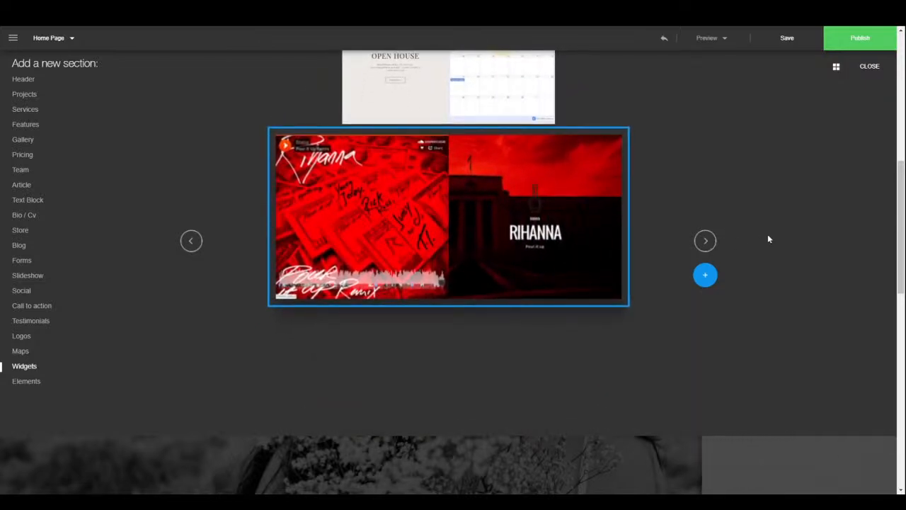
- Go back to Maps, close the gallery without adding a section, and scroll to the top
{"action": "left_click", "coordinate": [188, 243]}
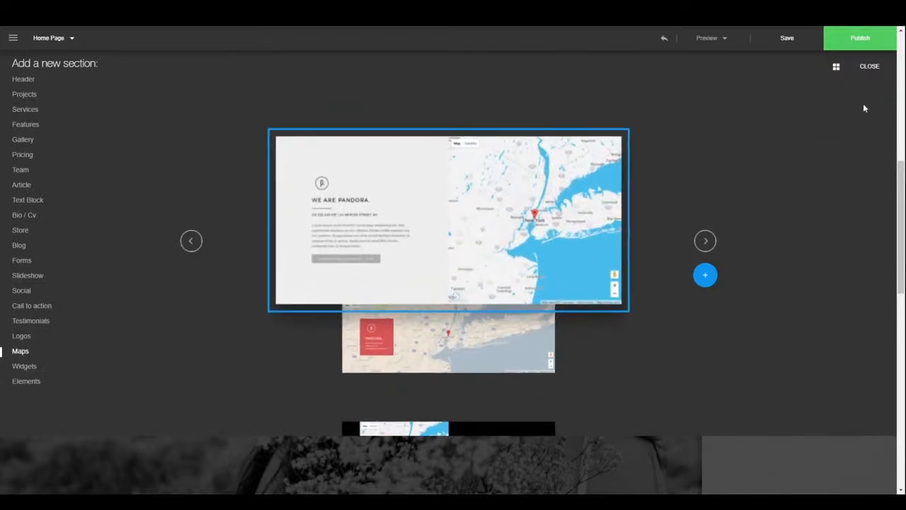
{"action": "left_click", "coordinate": [871, 67]}
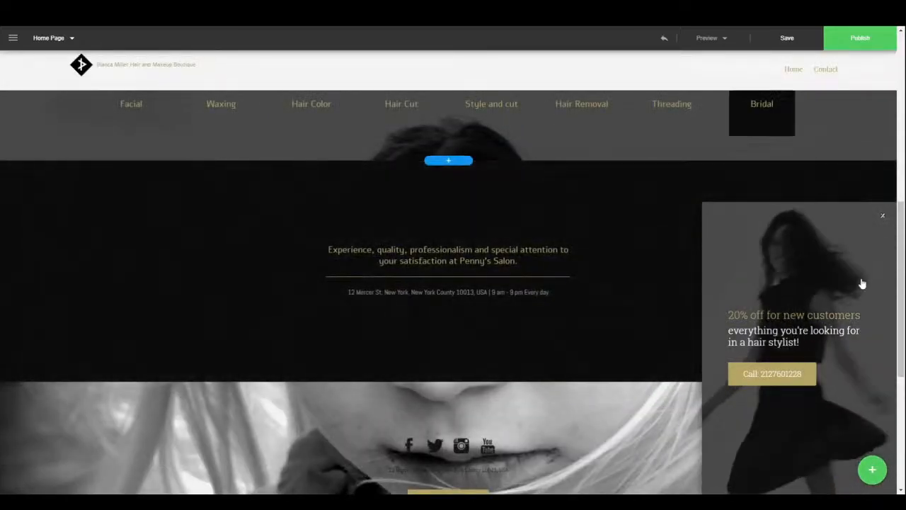
{"action": "left_click_drag", "start_coordinate": [900, 230], "coordinate": [882, 31]}
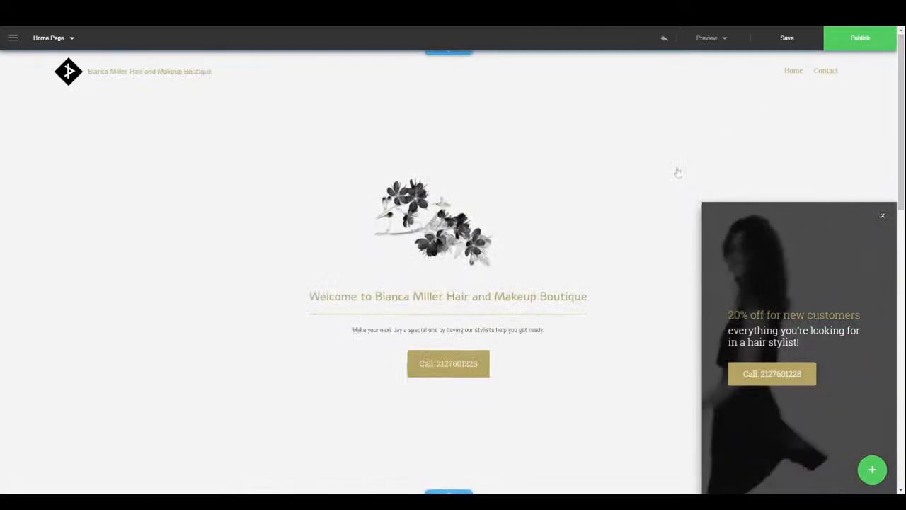
- Start publishing the site and enter an e-mail address in the Register form
{"action": "left_click", "coordinate": [882, 39]}
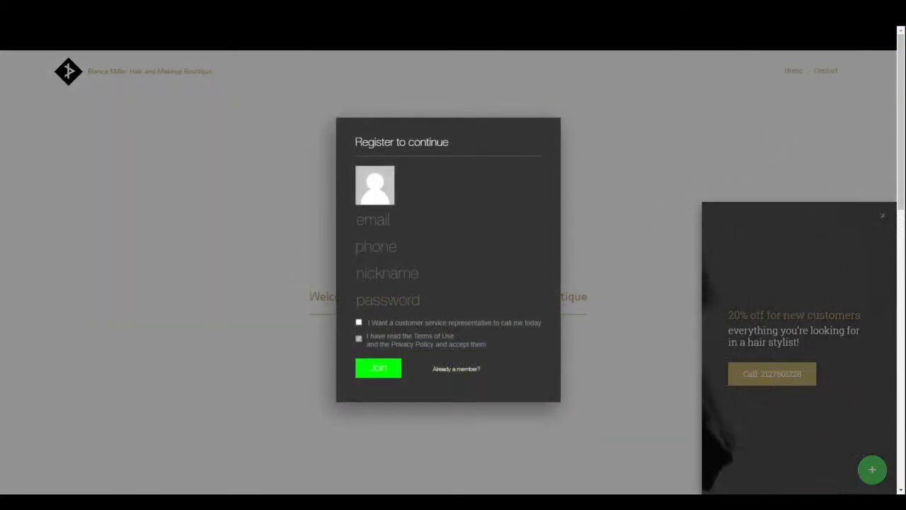
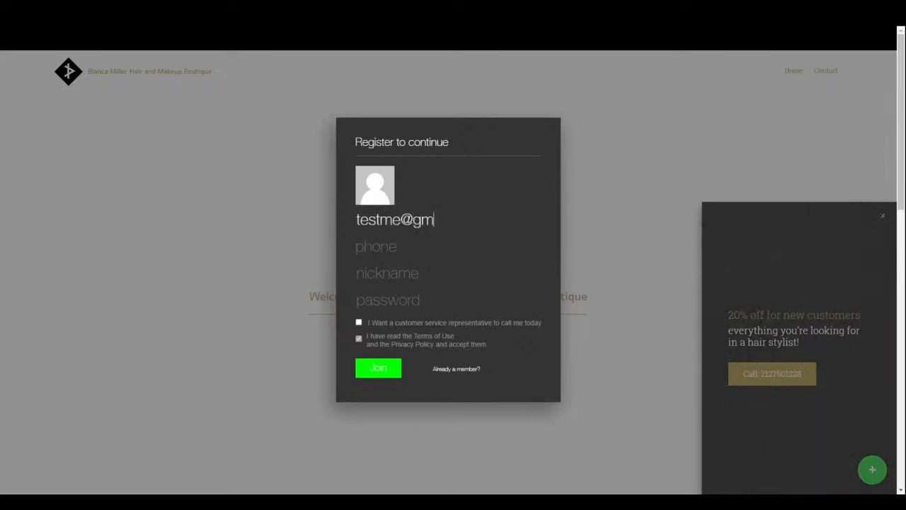
{"action": "type", "text": "m"}
{"action": "key", "text": "Tab"}
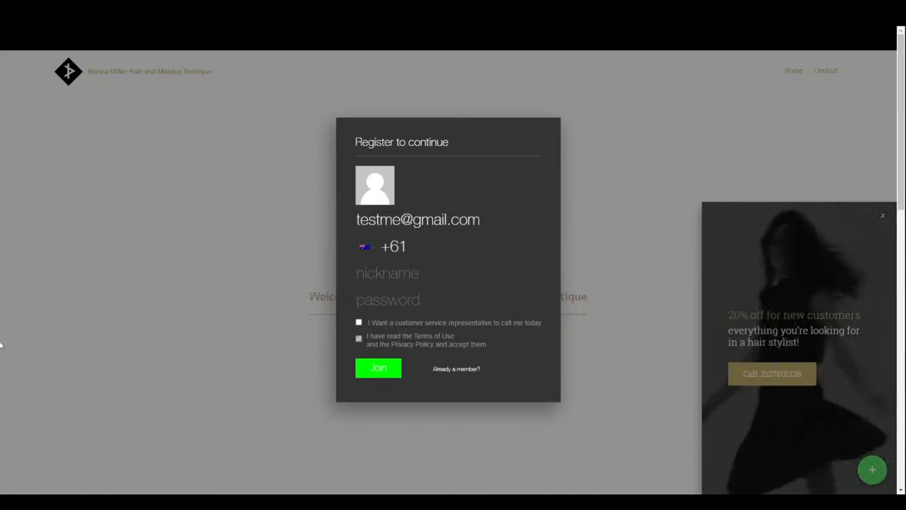
- Set the phone country to Argentina +54, then enter a phone number, nickname and password
{"action": "left_click", "coordinate": [374, 249]}
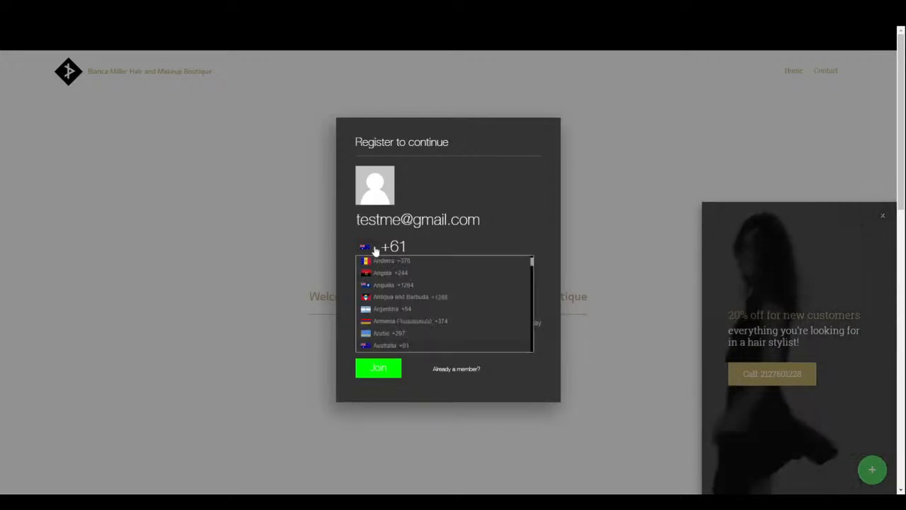
{"action": "left_click", "coordinate": [422, 309]}
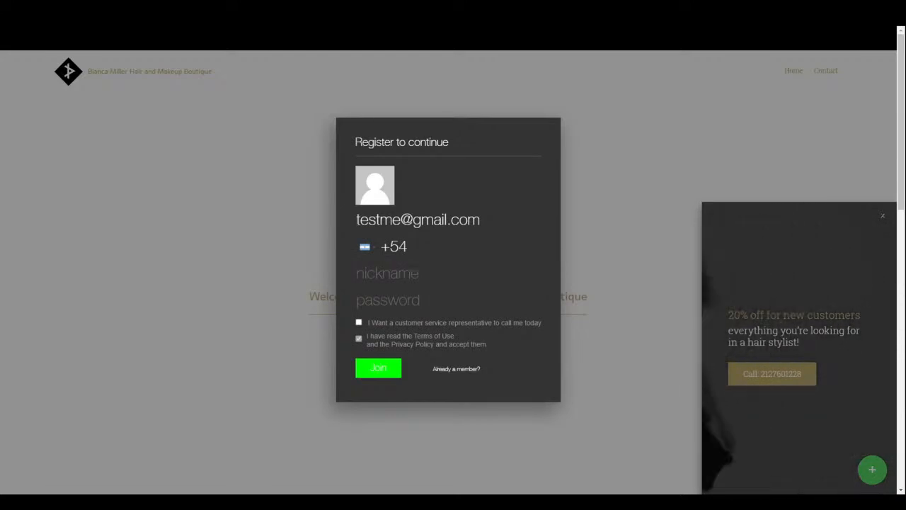
{"action": "type", "text": "0000000"}
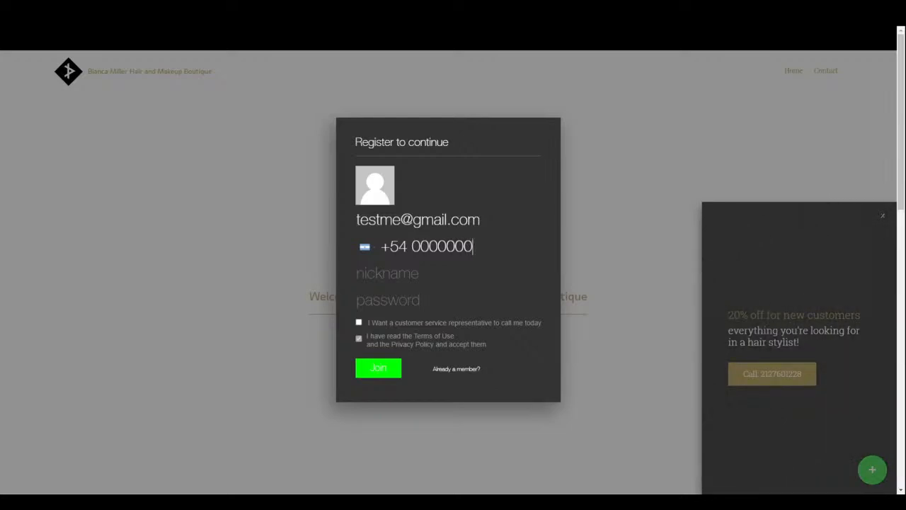
{"action": "left_click", "coordinate": [425, 283]}
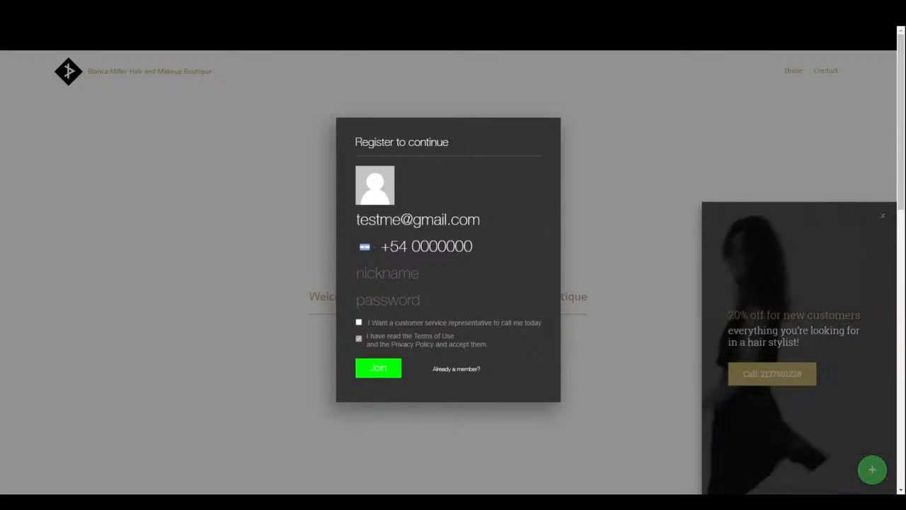
{"action": "type", "text": "tes"}
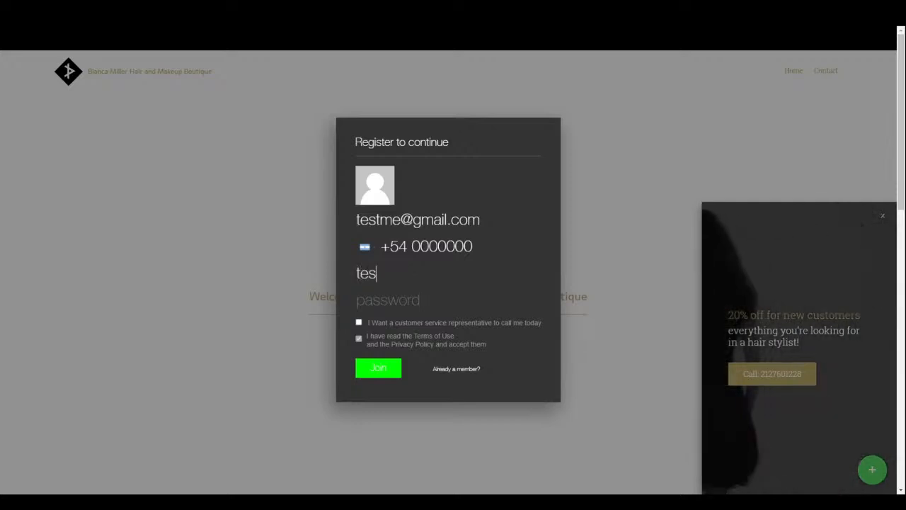
{"action": "type", "text": "tme"}
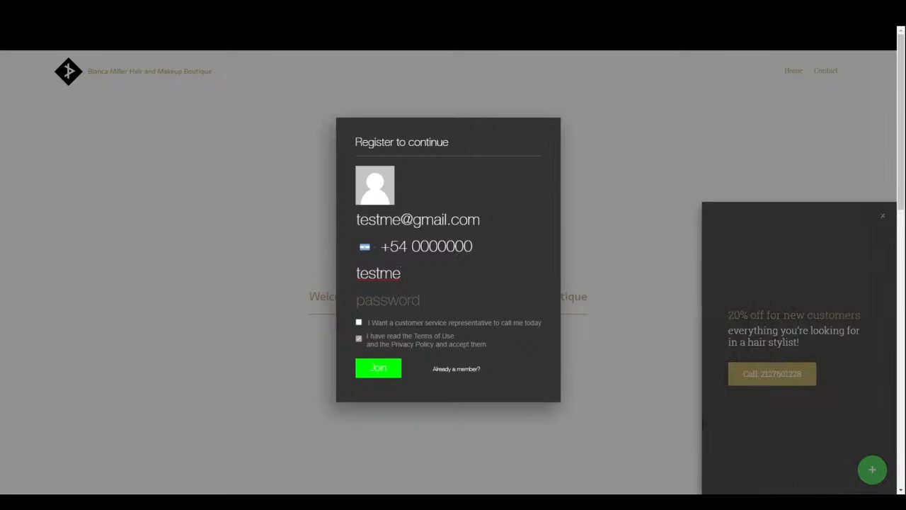
{"action": "type", "text": "1"}
{"action": "key", "text": "Tab"}
{"action": "type", "text": "123456"}
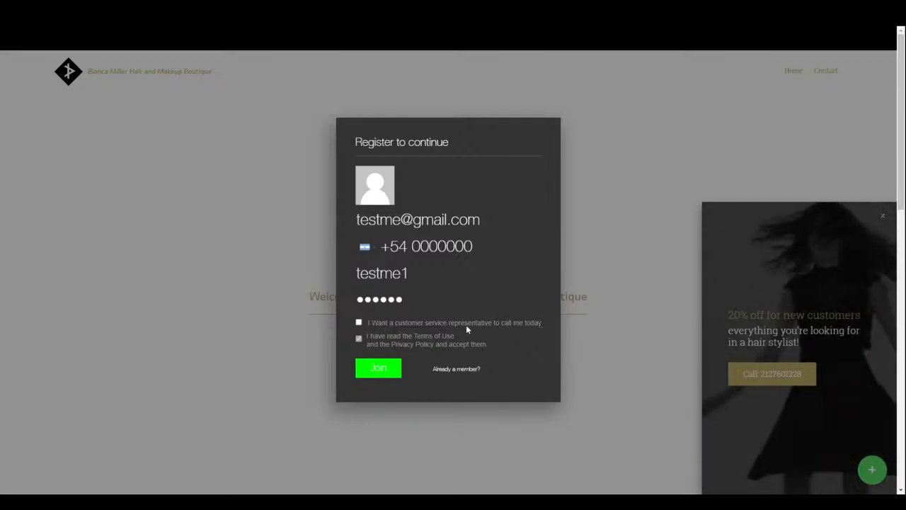
- Correct the nickname and e-mail in the Register form and submit it to open the editor
{"action": "left_click", "coordinate": [379, 369]}
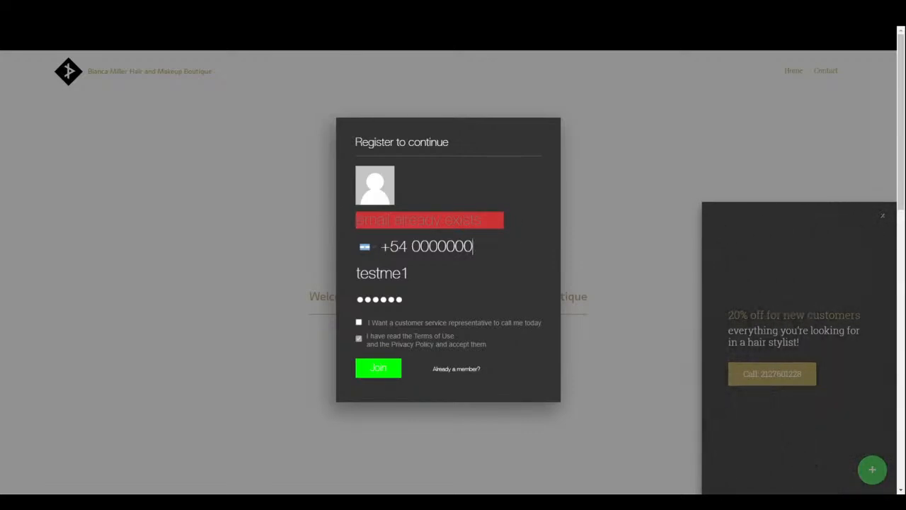
{"action": "left_click", "coordinate": [431, 274]}
{"action": "type", "text": "test"}
{"action": "key", "text": "BackSpace"}
{"action": "key", "text": "BackSpace"}
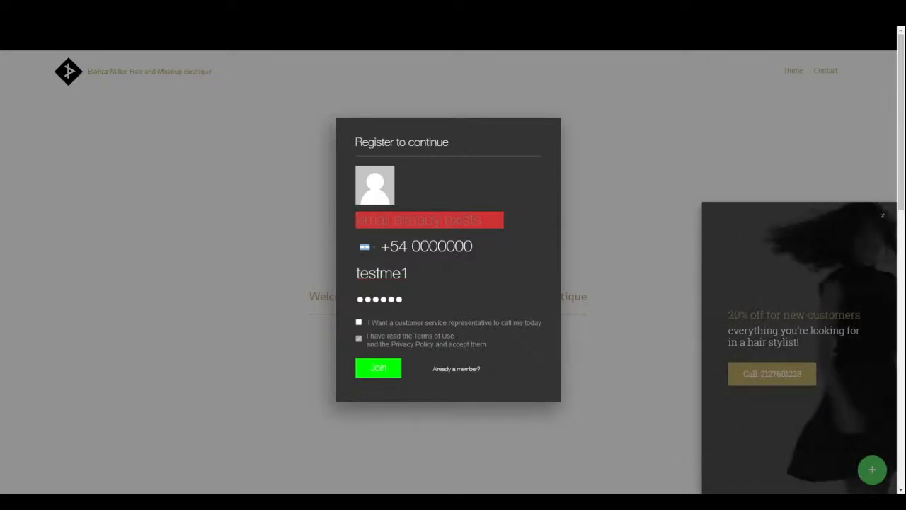
{"action": "left_click", "coordinate": [429, 220]}
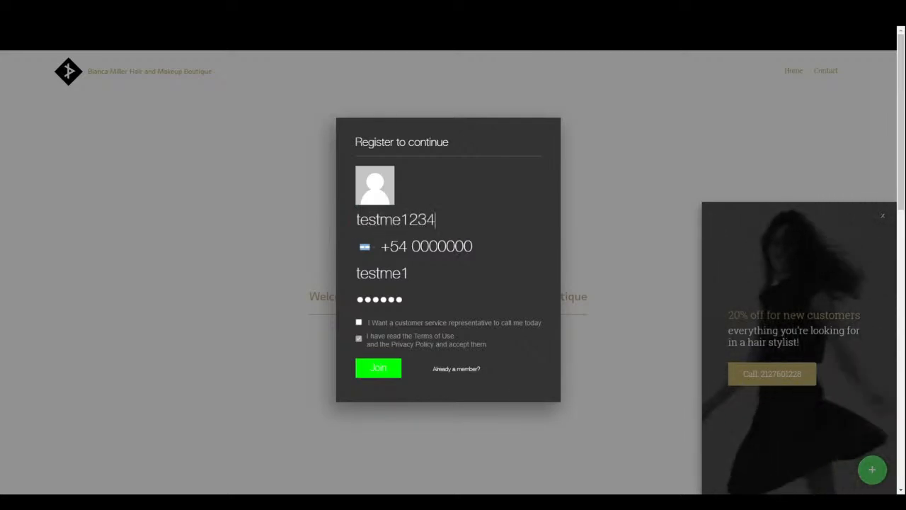
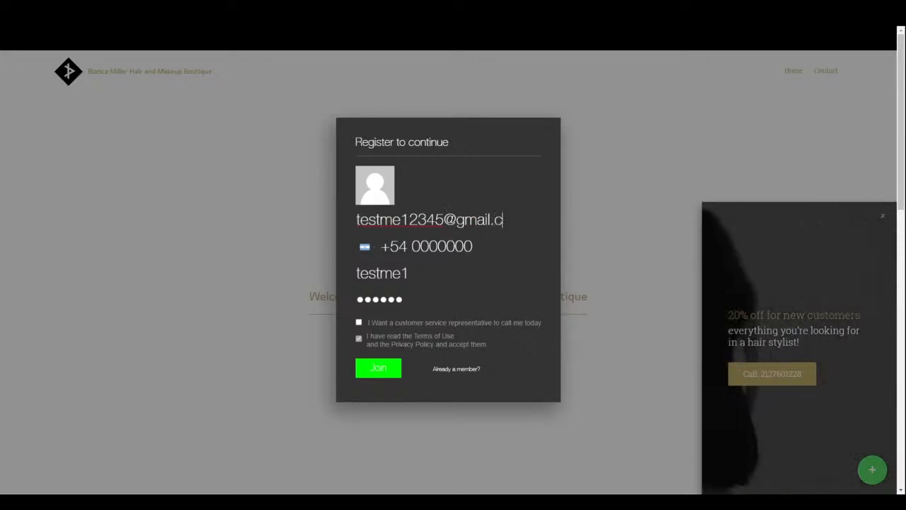
{"action": "key", "text": "Tab"}
{"action": "left_click", "coordinate": [394, 376]}
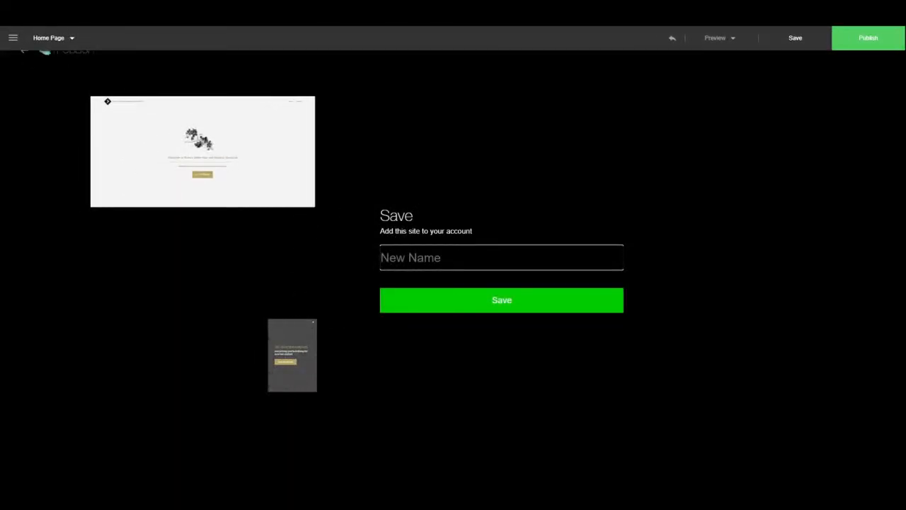
- Save the site under the name Bianca Beauty Salon and open the coupon code entry
{"action": "type", "text": "testing"}
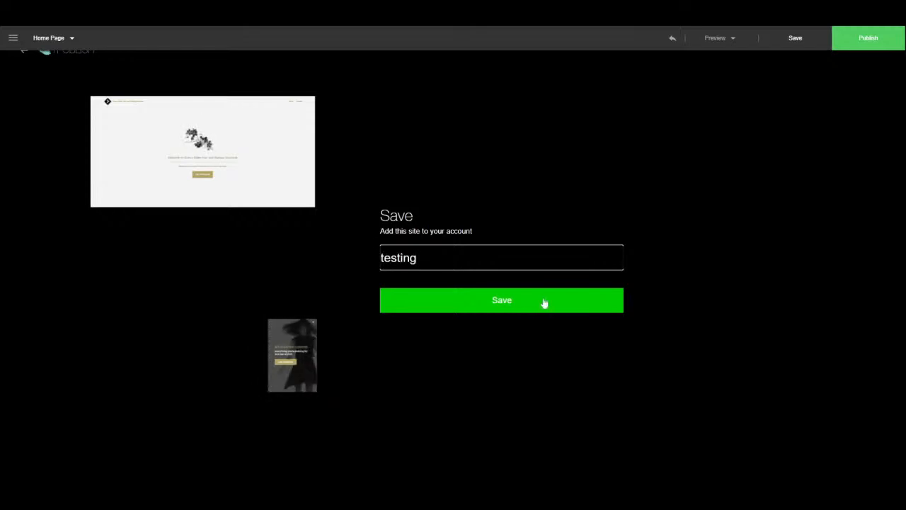
{"action": "left_click", "coordinate": [544, 303]}
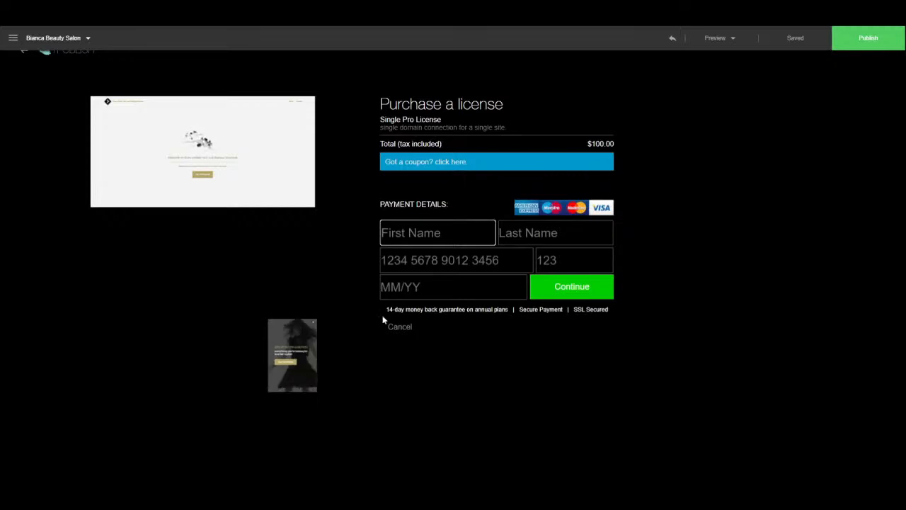
{"action": "left_click", "coordinate": [447, 165]}
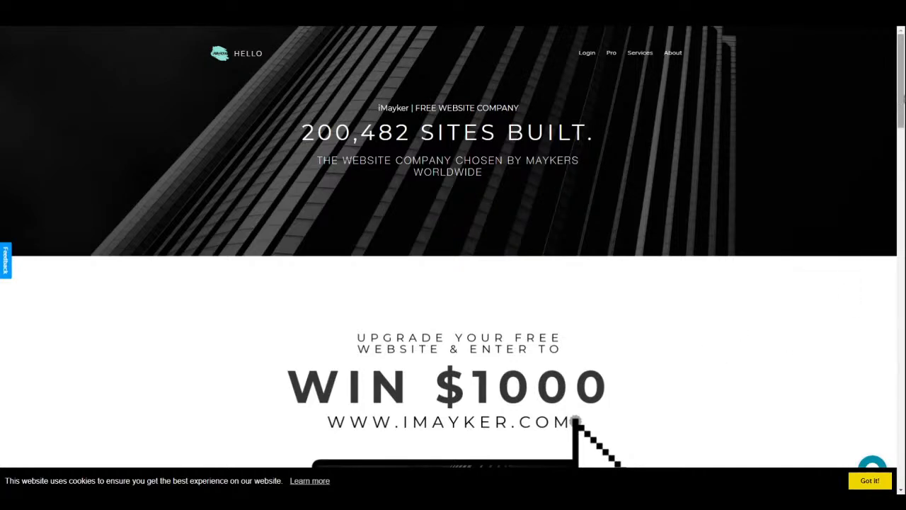
{"action": "scroll", "coordinate": [453, 283], "scroll_direction": "down", "scroll_amount": 2}
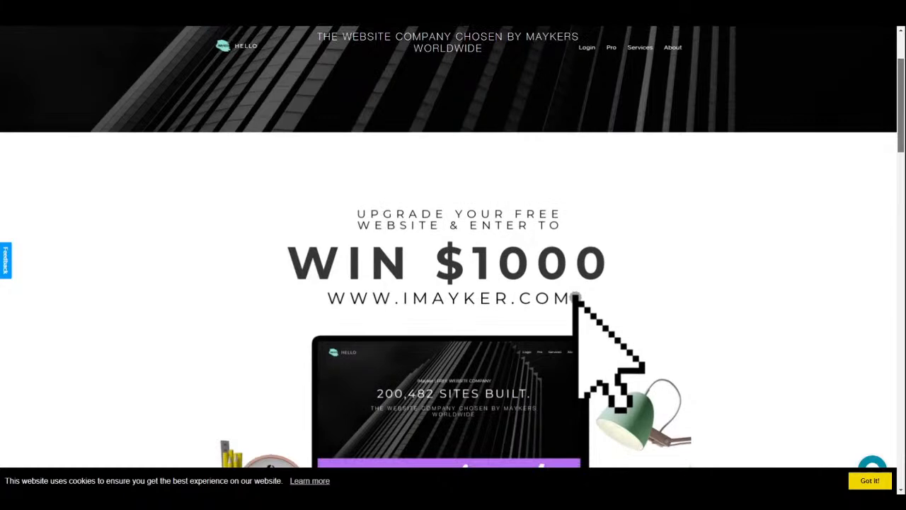
{"action": "scroll", "coordinate": [453, 283], "scroll_direction": "down", "scroll_amount": 3}
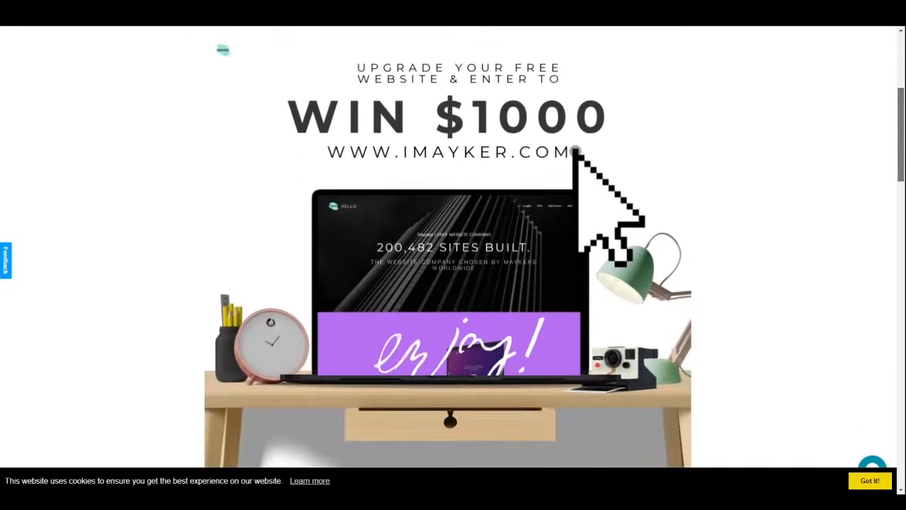
{"action": "scroll", "coordinate": [453, 283], "scroll_direction": "down", "scroll_amount": 5}
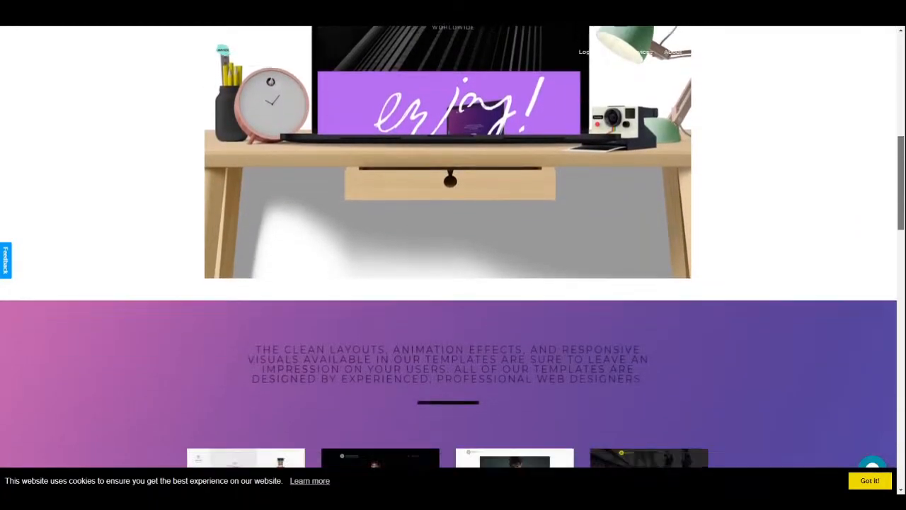
{"action": "scroll", "coordinate": [452, 284], "scroll_direction": "down", "scroll_amount": 3}
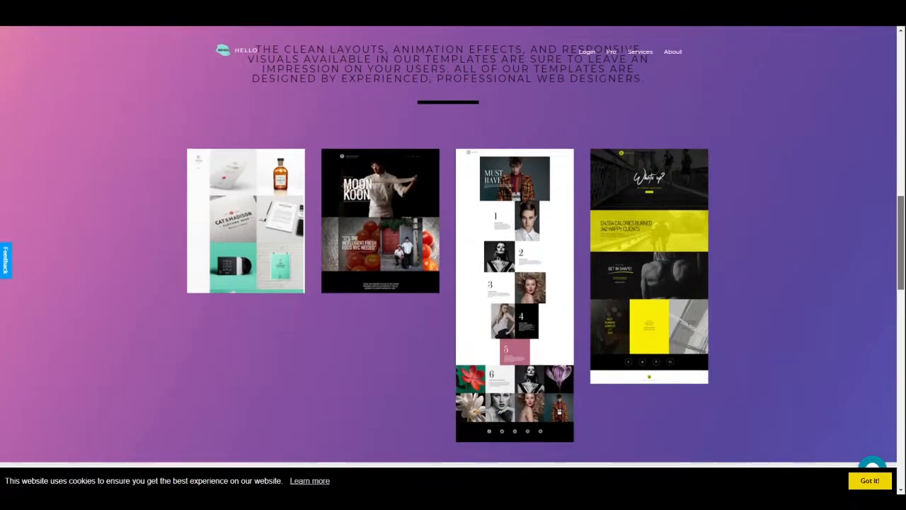
{"action": "scroll", "coordinate": [453, 283], "scroll_direction": "down", "scroll_amount": 3}
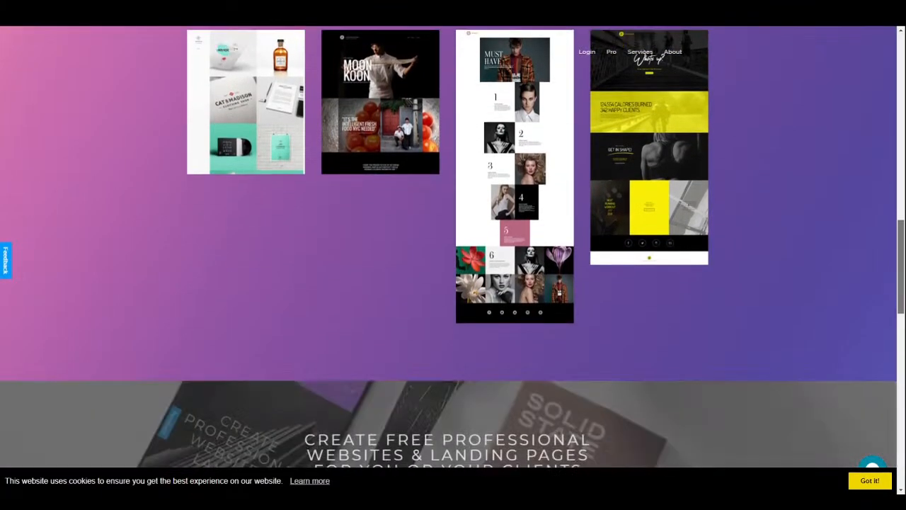
{"action": "scroll", "coordinate": [453, 283], "scroll_direction": "down", "scroll_amount": 2}
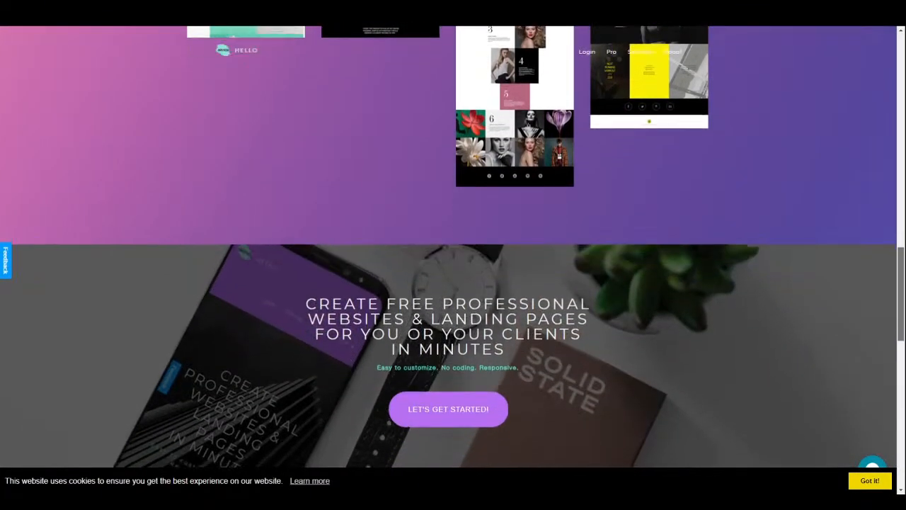
{"action": "scroll", "coordinate": [453, 283], "scroll_direction": "down", "scroll_amount": 2}
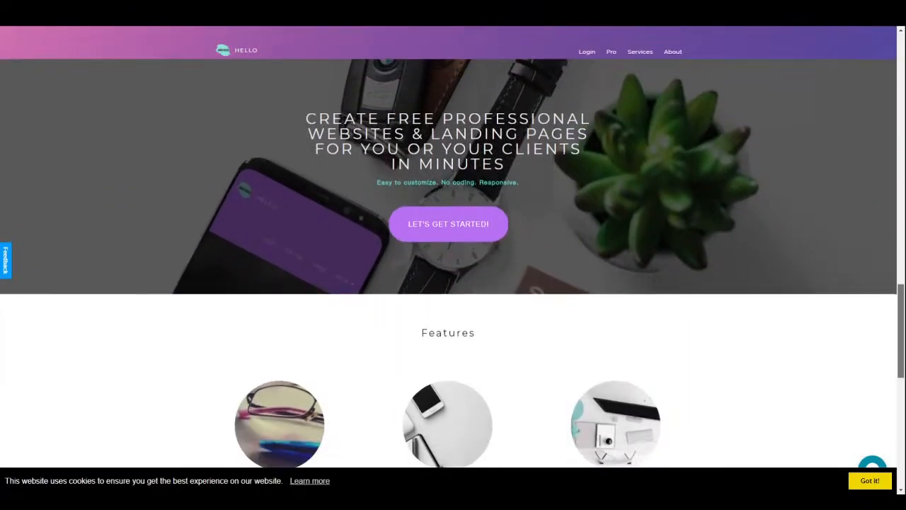
{"action": "scroll", "coordinate": [453, 283], "scroll_direction": "down", "scroll_amount": 1}
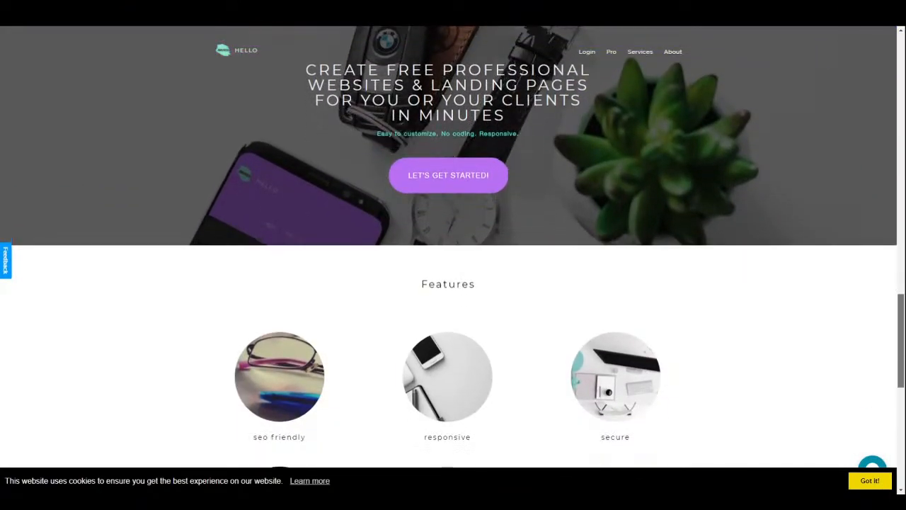
{"action": "scroll", "coordinate": [453, 283], "scroll_direction": "down", "scroll_amount": 2}
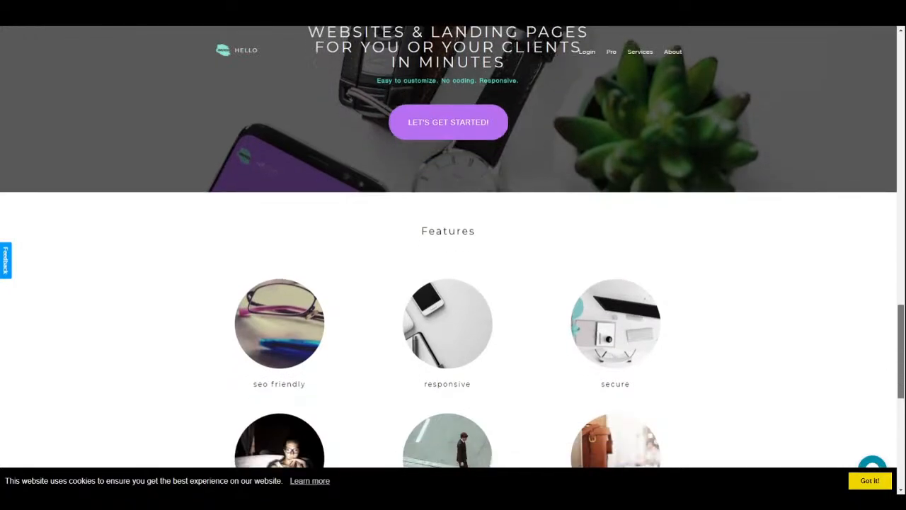
{"action": "scroll", "coordinate": [453, 283], "scroll_direction": "down", "scroll_amount": 2}
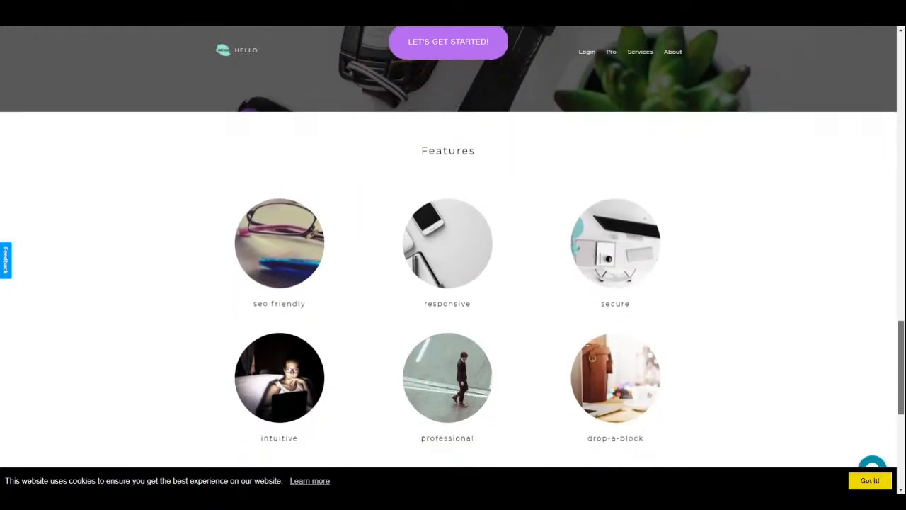
{"action": "scroll", "coordinate": [453, 283], "scroll_direction": "down", "scroll_amount": 3}
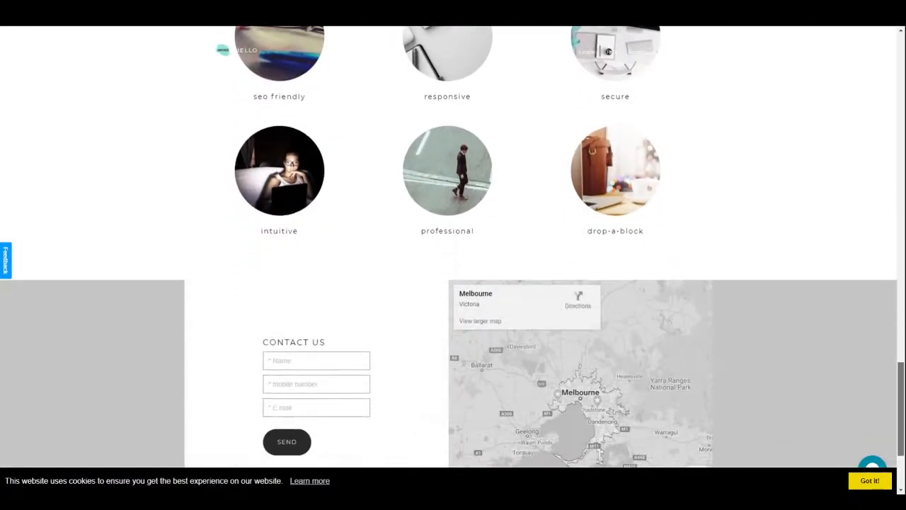
{"action": "scroll", "coordinate": [223, 49], "scroll_direction": "down", "scroll_amount": 1}
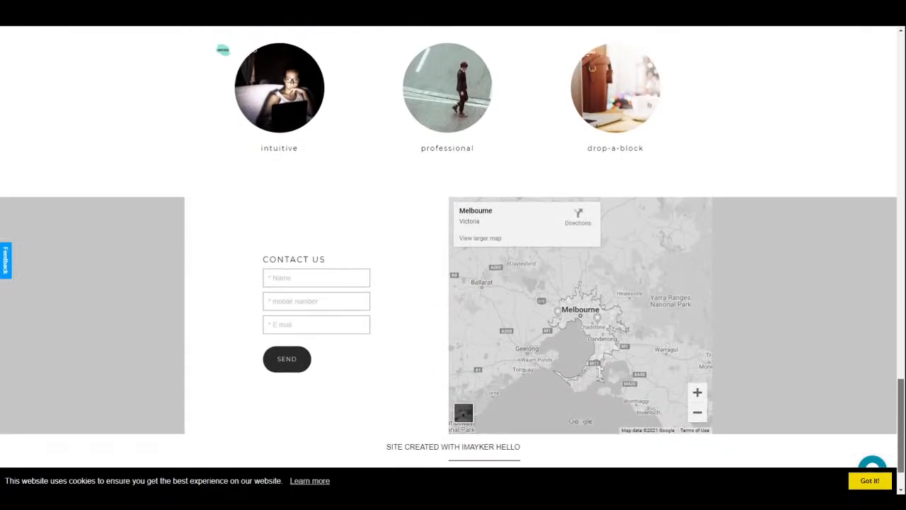
{"action": "scroll", "coordinate": [223, 50], "scroll_direction": "down", "scroll_amount": 1}
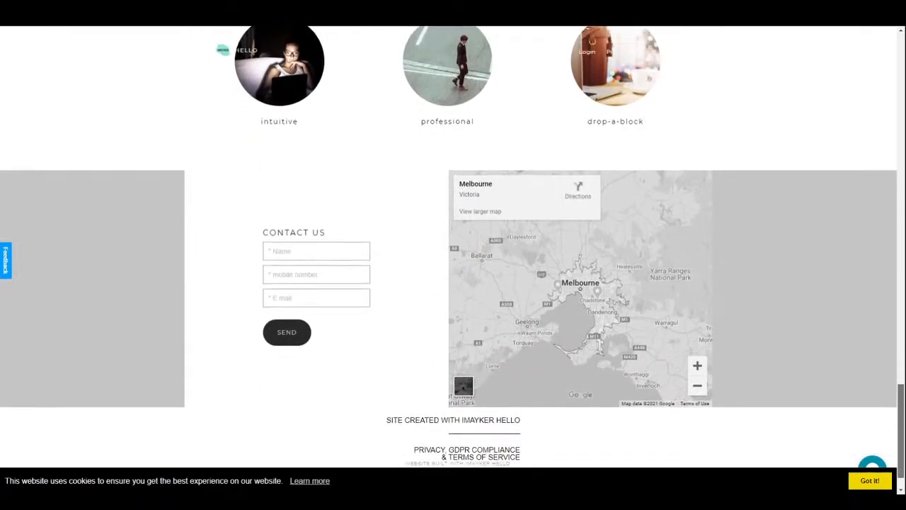
{"action": "scroll", "coordinate": [453, 283], "scroll_direction": "down", "scroll_amount": 1}
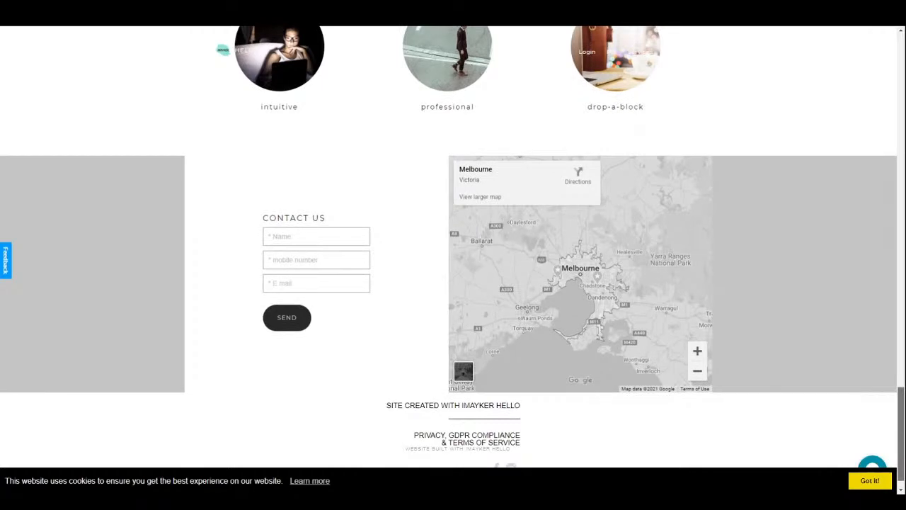
{"action": "scroll", "coordinate": [223, 50], "scroll_direction": "down", "scroll_amount": 1}
{"action": "scroll", "coordinate": [453, 254], "scroll_direction": "up", "scroll_amount": 6}
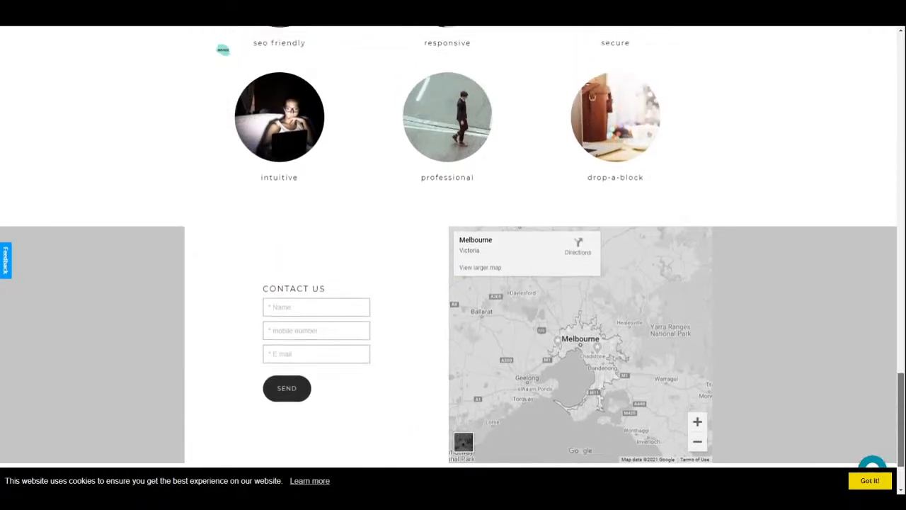
{"action": "scroll", "coordinate": [453, 254], "scroll_direction": "up", "scroll_amount": 2}
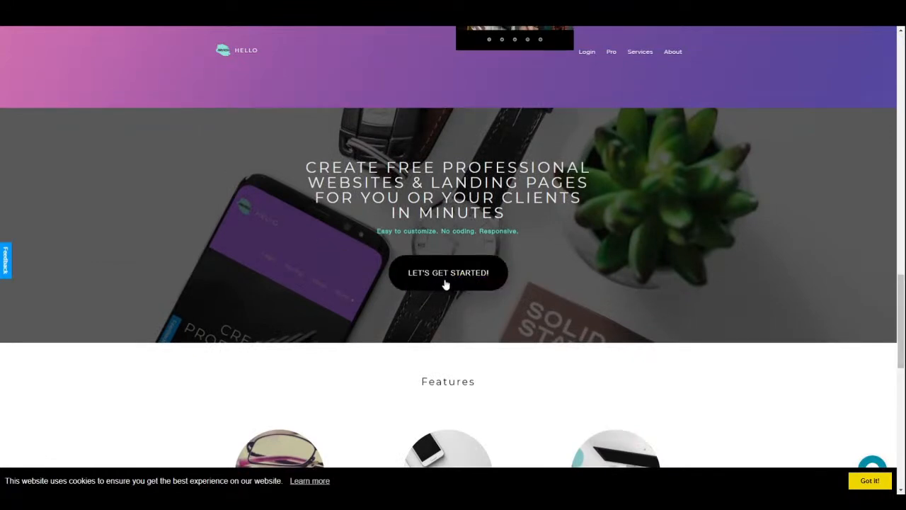
- Start a new website from the homepage and preview, then close, the Black Portfolio template
{"action": "left_click", "coordinate": [446, 281]}
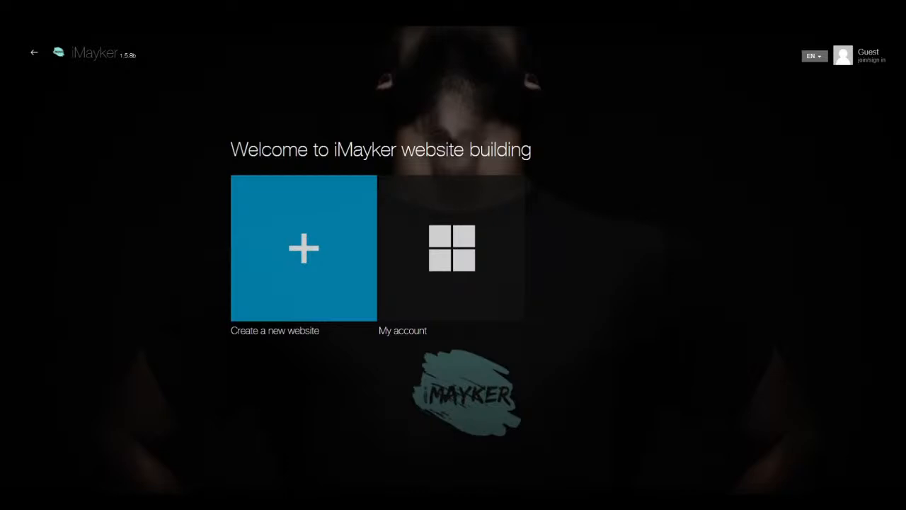
{"action": "left_click", "coordinate": [313, 276]}
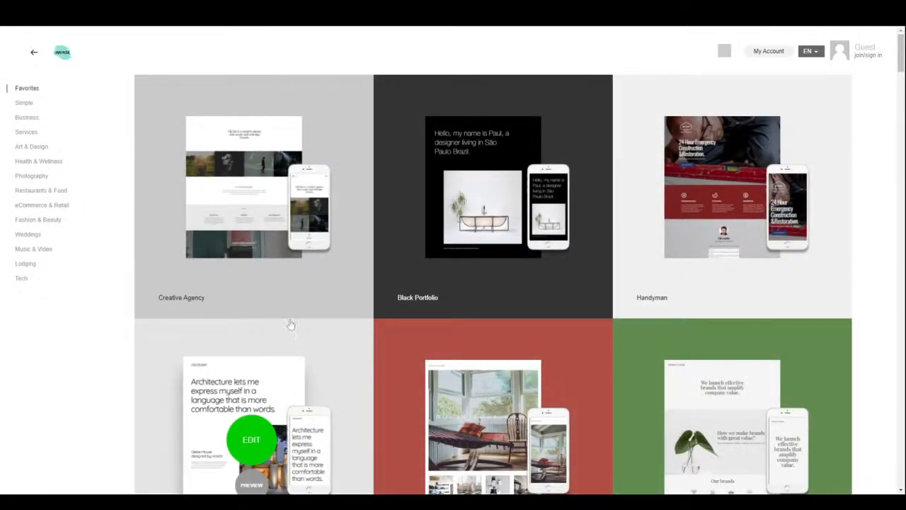
{"action": "scroll", "coordinate": [366, 364], "scroll_direction": "down", "scroll_amount": 2}
{"action": "scroll", "coordinate": [365, 362], "scroll_direction": "down", "scroll_amount": 3}
{"action": "scroll", "coordinate": [374, 344], "scroll_direction": "down", "scroll_amount": 3}
{"action": "scroll", "coordinate": [373, 338], "scroll_direction": "down", "scroll_amount": 1}
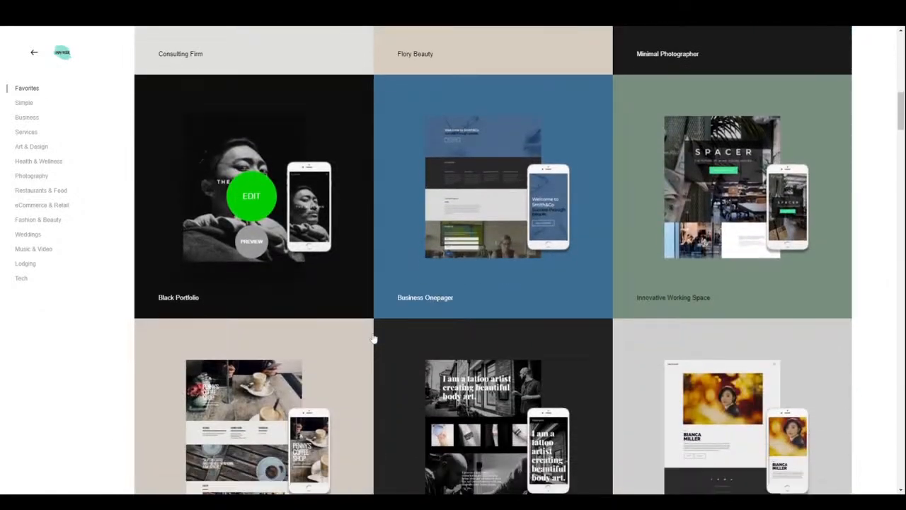
{"action": "left_click", "coordinate": [257, 250]}
{"action": "scroll", "coordinate": [258, 251], "scroll_direction": "down", "scroll_amount": 2}
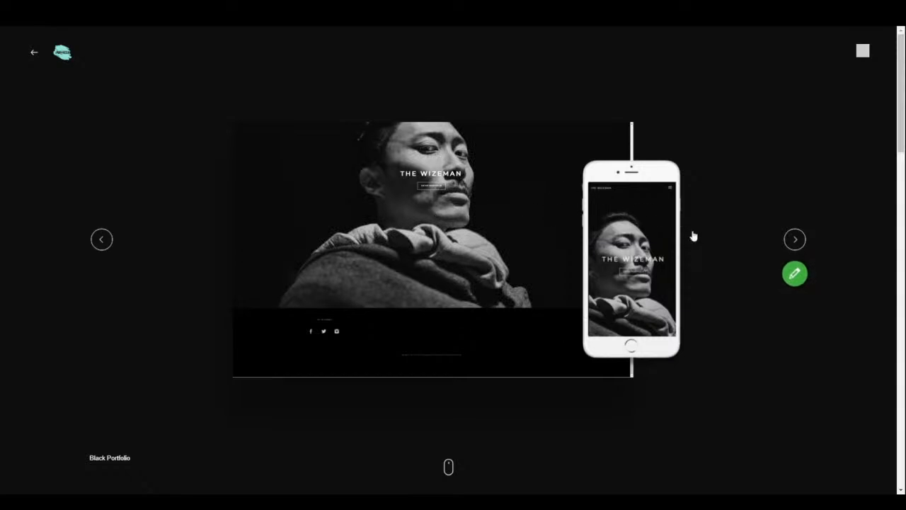
{"action": "left_click", "coordinate": [862, 53]}
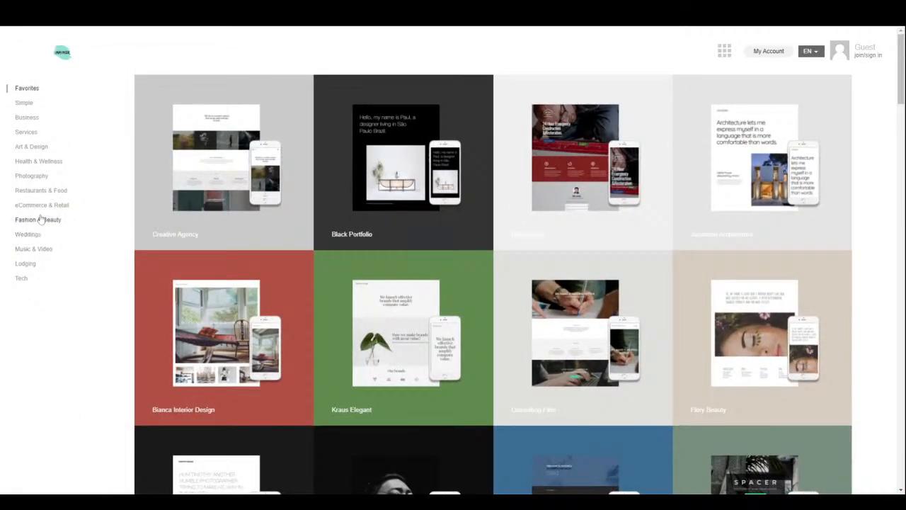
- Filter to Fashion & Beauty templates and preview the Bianca Beauty Salon design
{"action": "left_click", "coordinate": [38, 223]}
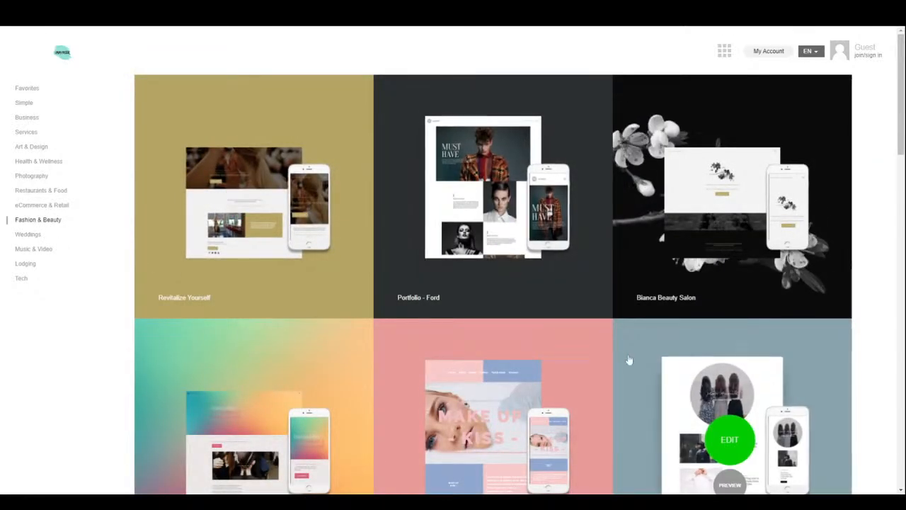
{"action": "mouse_move", "coordinate": [755, 253]}
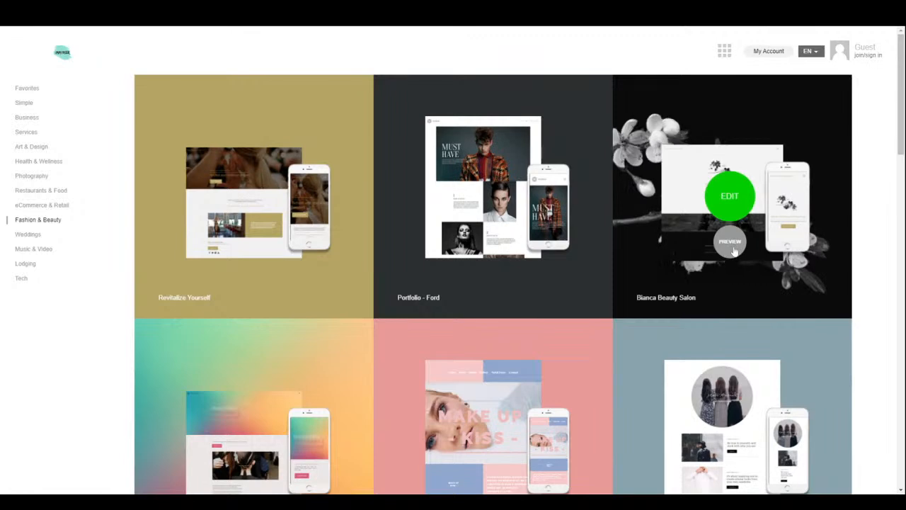
{"action": "scroll", "coordinate": [686, 405], "scroll_direction": "down", "scroll_amount": 3}
{"action": "scroll", "coordinate": [687, 404], "scroll_direction": "down", "scroll_amount": 8}
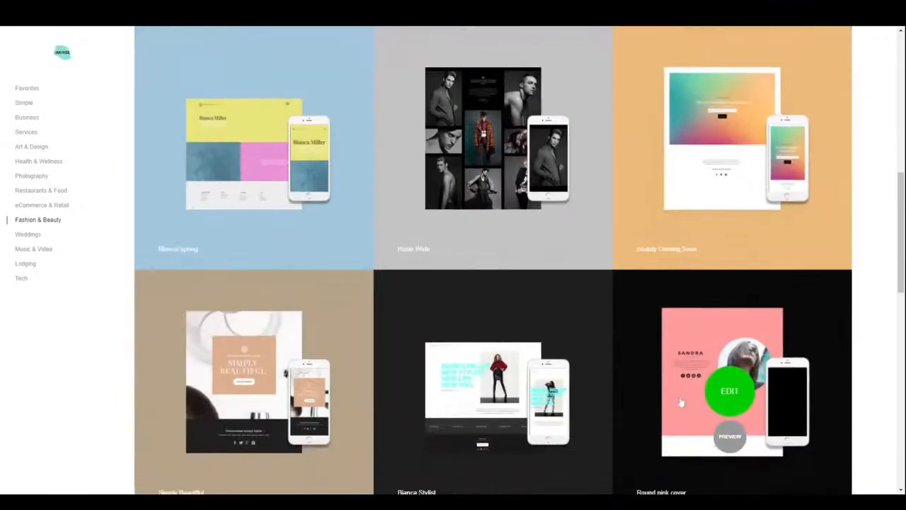
{"action": "scroll", "coordinate": [680, 398], "scroll_direction": "down", "scroll_amount": 2}
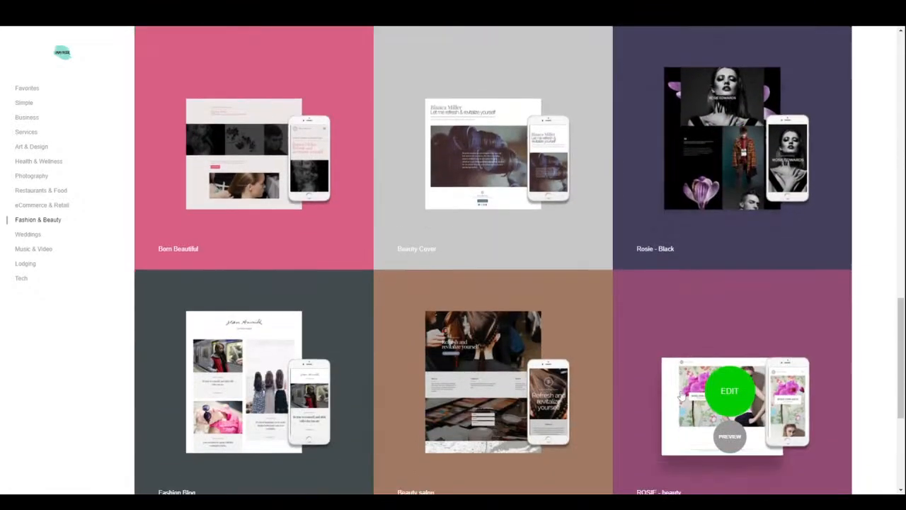
{"action": "scroll", "coordinate": [681, 395], "scroll_direction": "down", "scroll_amount": 2}
{"action": "scroll", "coordinate": [683, 393], "scroll_direction": "down", "scroll_amount": 1}
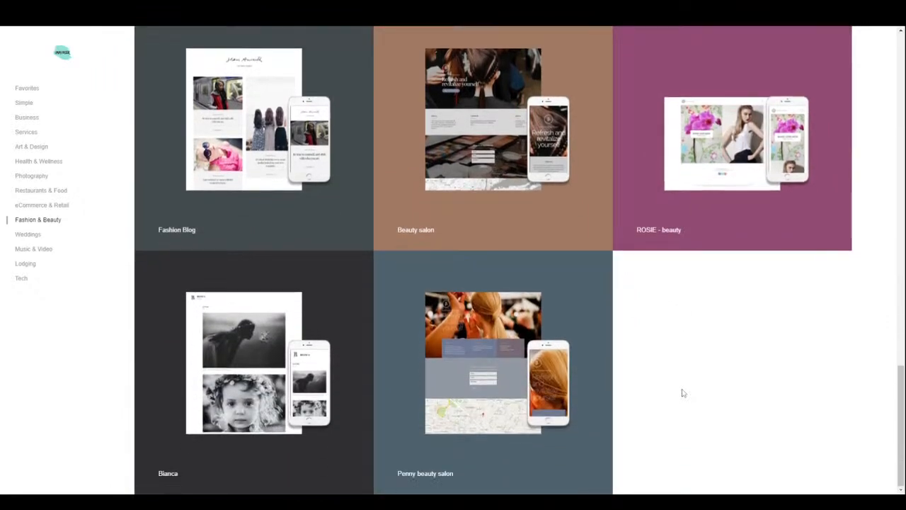
{"action": "left_click_drag", "start_coordinate": [903, 400], "coordinate": [903, 49]}
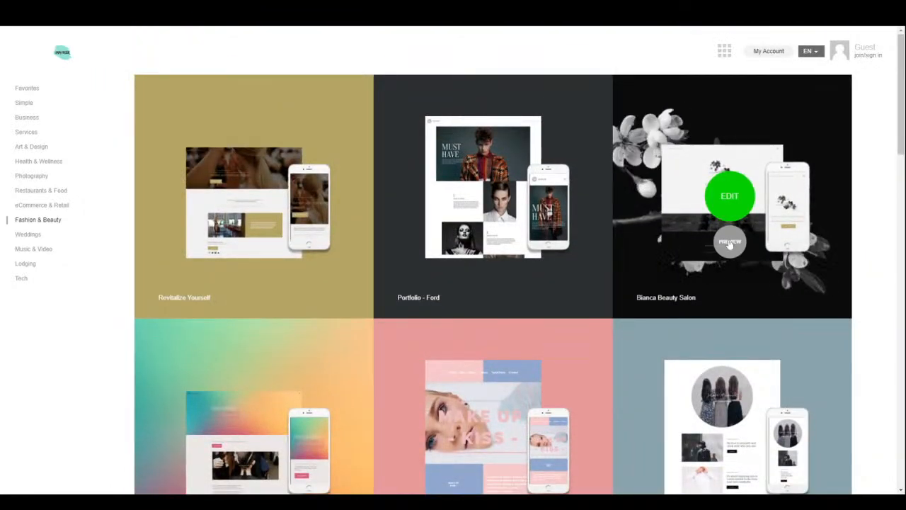
{"action": "left_click", "coordinate": [725, 239]}
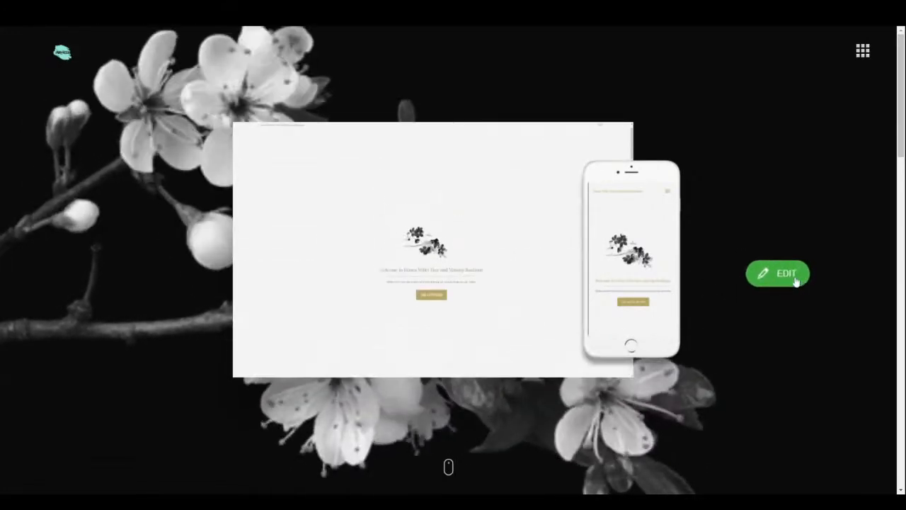
- Edit the Bianca Beauty Salon template and show its General Settings site style panel
{"action": "left_click", "coordinate": [796, 281]}
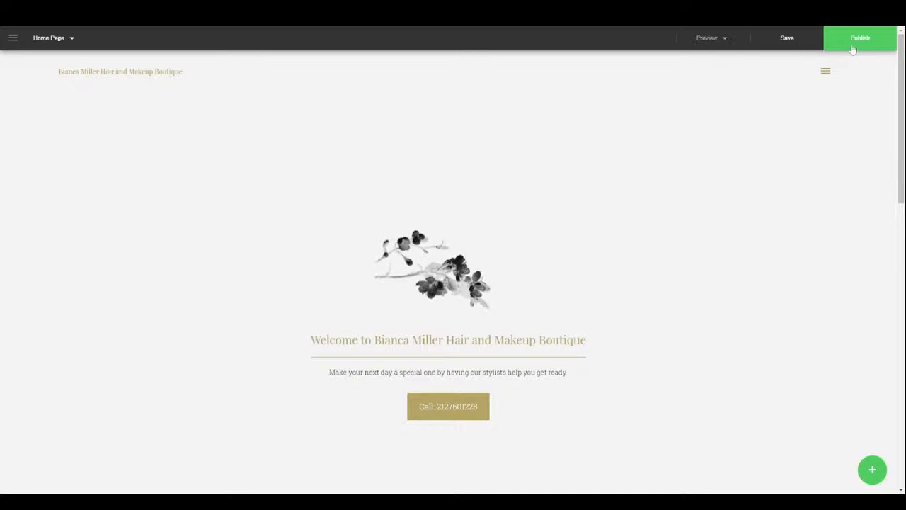
{"action": "left_click", "coordinate": [58, 42]}
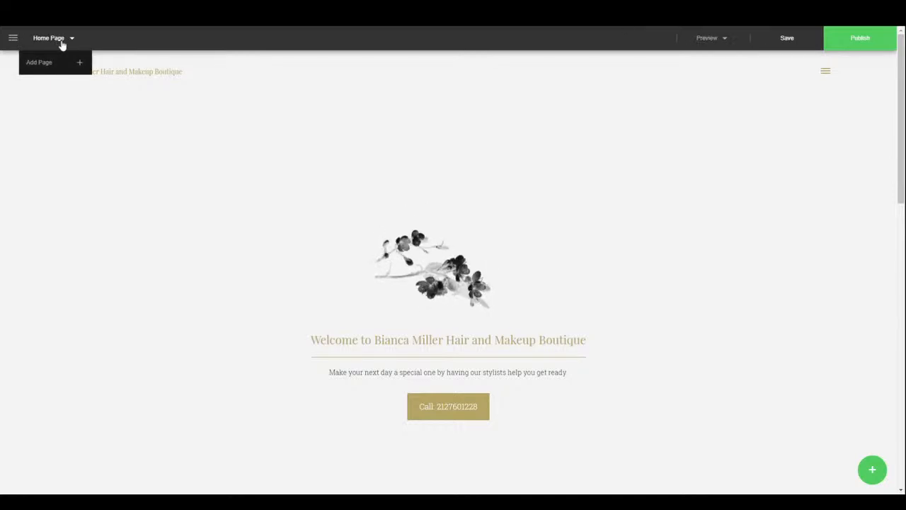
{"action": "left_click", "coordinate": [14, 38]}
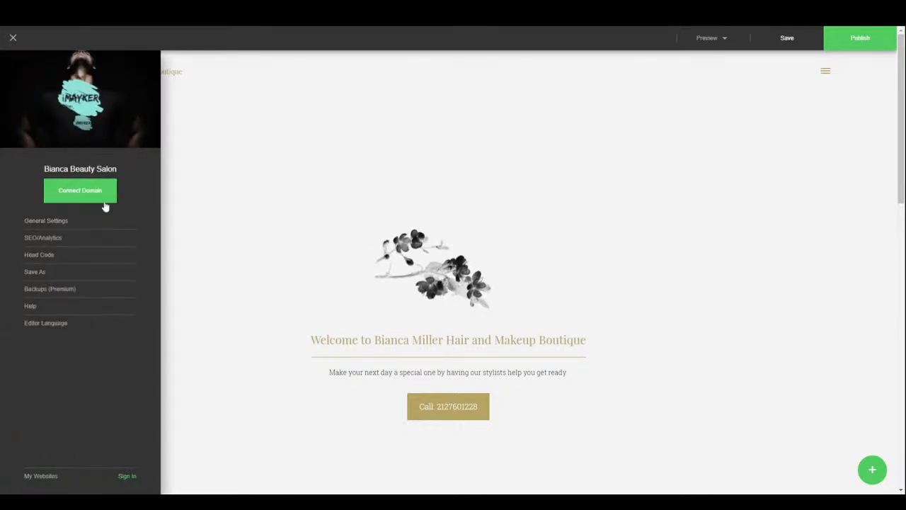
{"action": "left_click", "coordinate": [46, 221]}
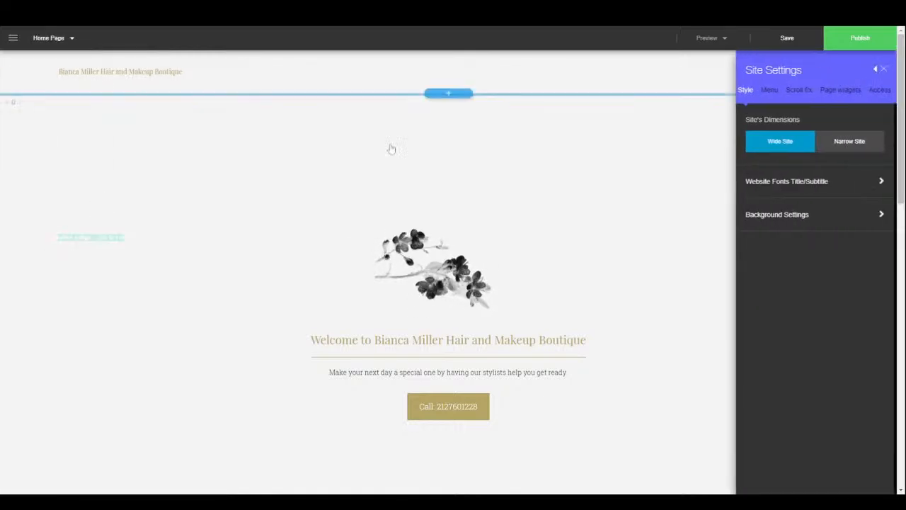
- Try the Narrow Site layout, then return the site to Wide Site
{"action": "left_click", "coordinate": [846, 150]}
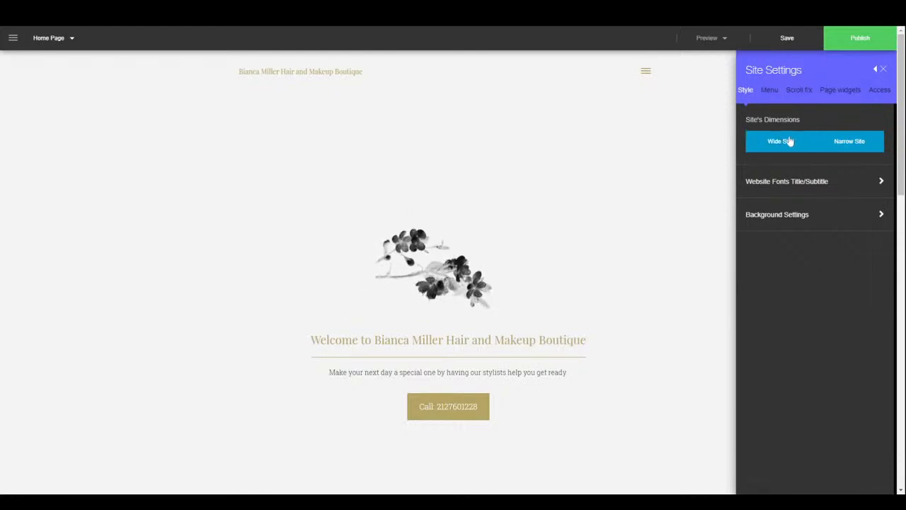
{"action": "scroll", "coordinate": [633, 330], "scroll_direction": "down", "scroll_amount": 10}
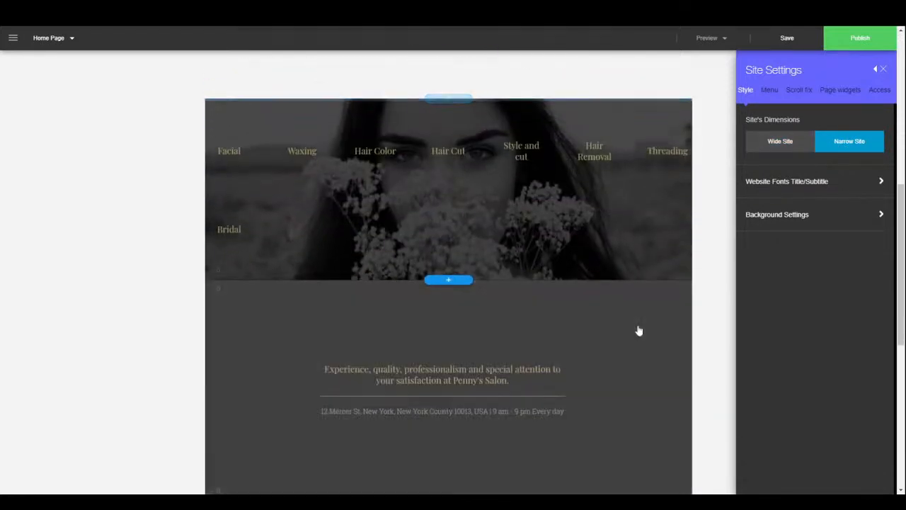
{"action": "left_click", "coordinate": [786, 143]}
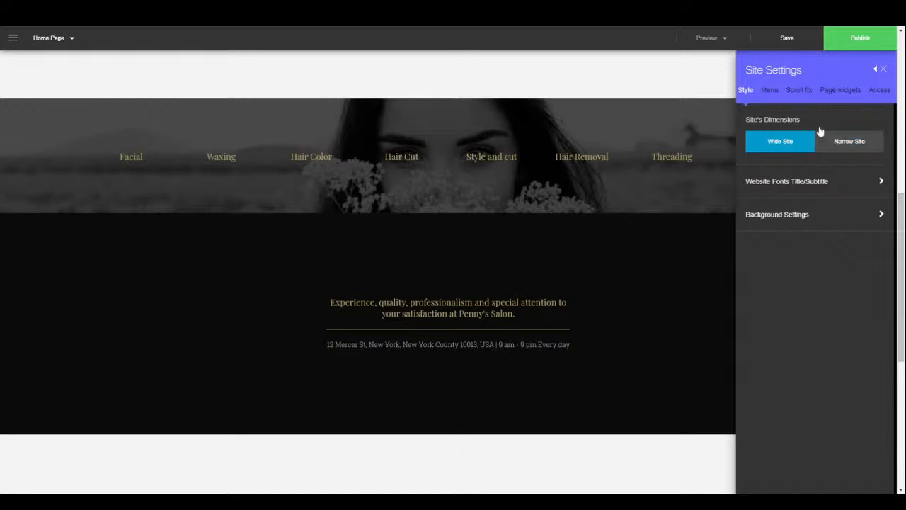
- Set the title font to Alef and the subtitle font to Abel
{"action": "left_click", "coordinate": [799, 185]}
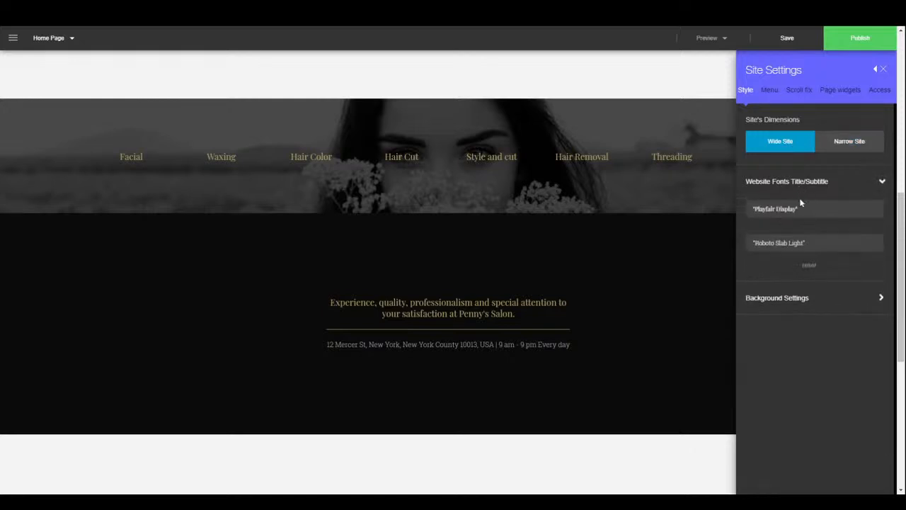
{"action": "left_click", "coordinate": [799, 210]}
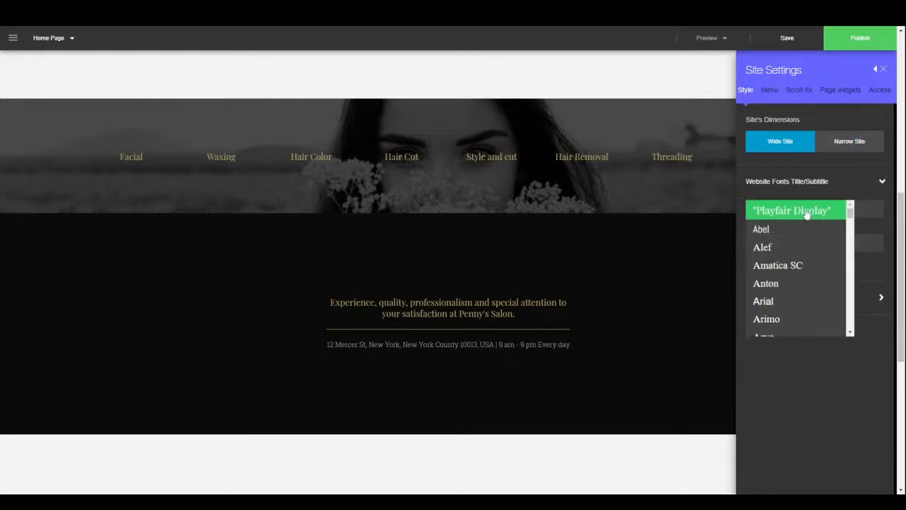
{"action": "left_click", "coordinate": [788, 252]}
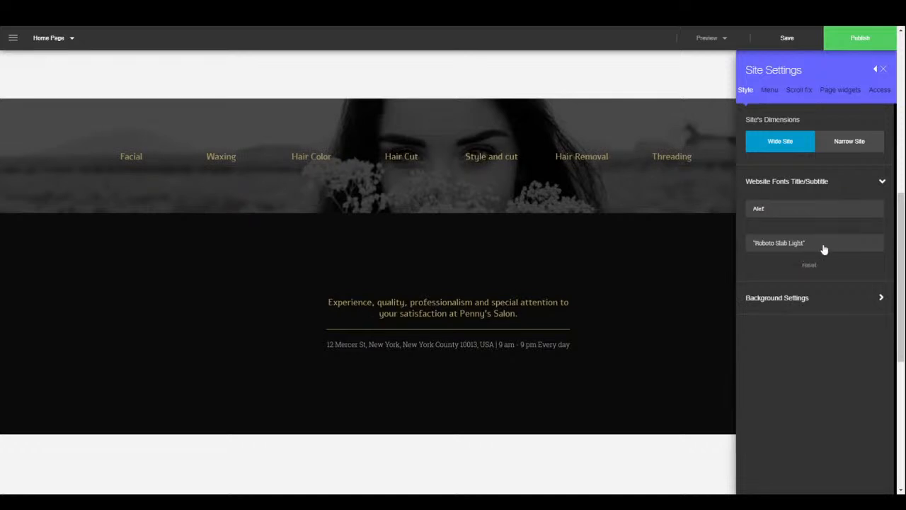
{"action": "left_click", "coordinate": [824, 248]}
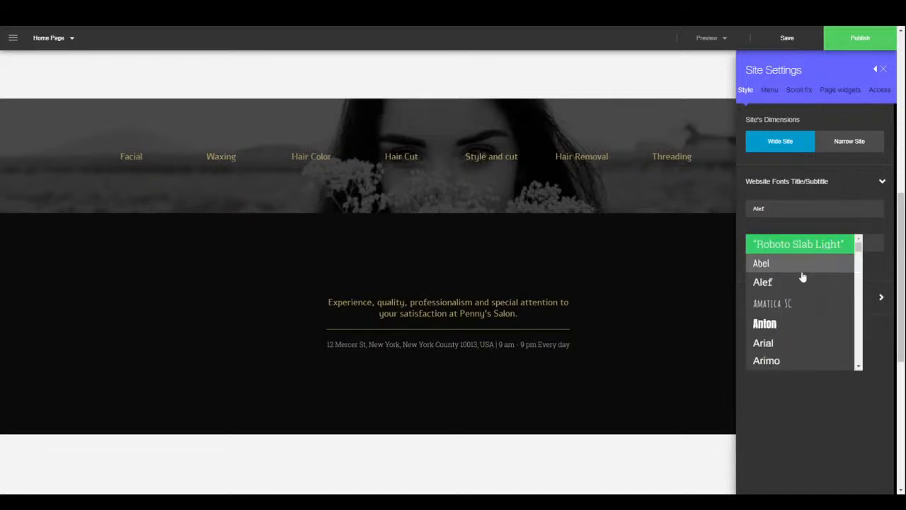
{"action": "left_click", "coordinate": [802, 271]}
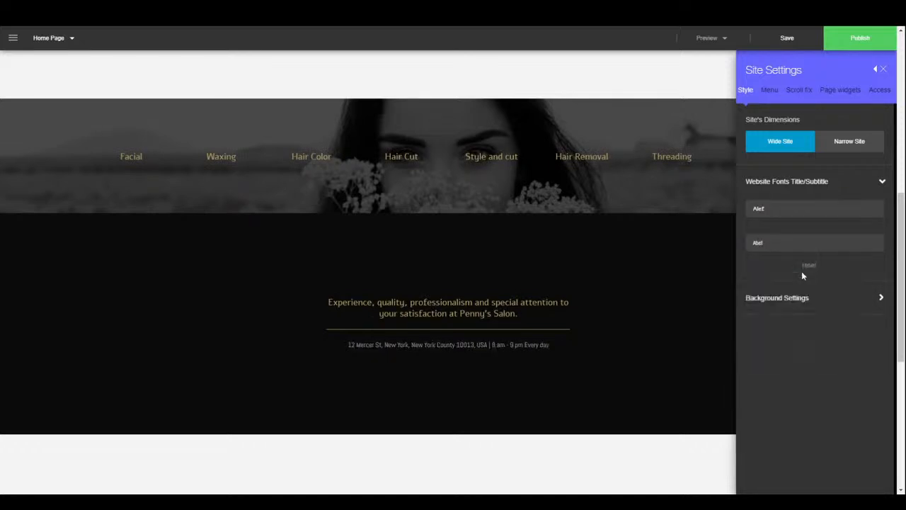
- Browse stock images for a site background, then close the Media Center without choosing one
{"action": "left_click", "coordinate": [810, 310]}
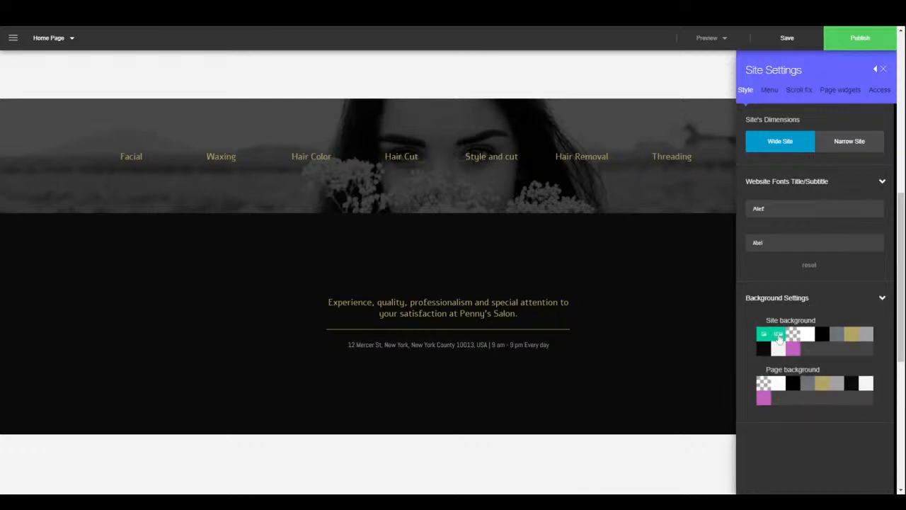
{"action": "left_click", "coordinate": [778, 336]}
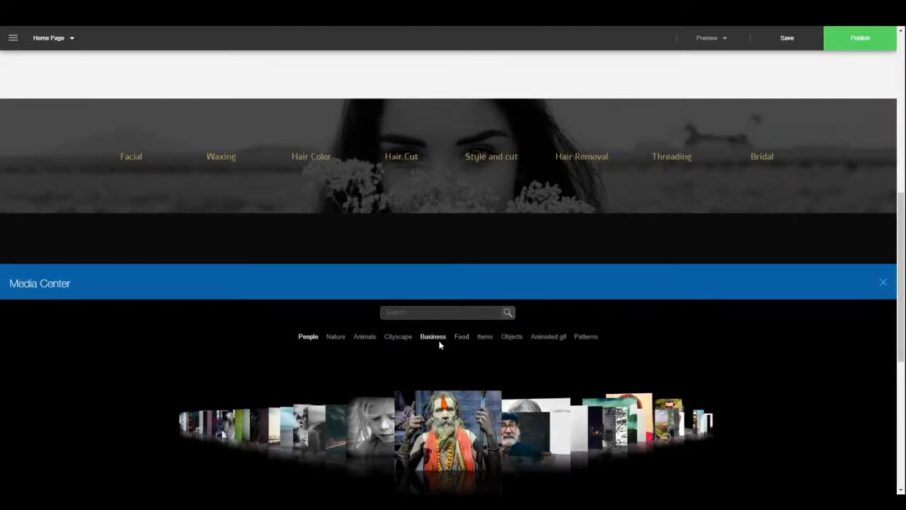
{"action": "left_click", "coordinate": [379, 451]}
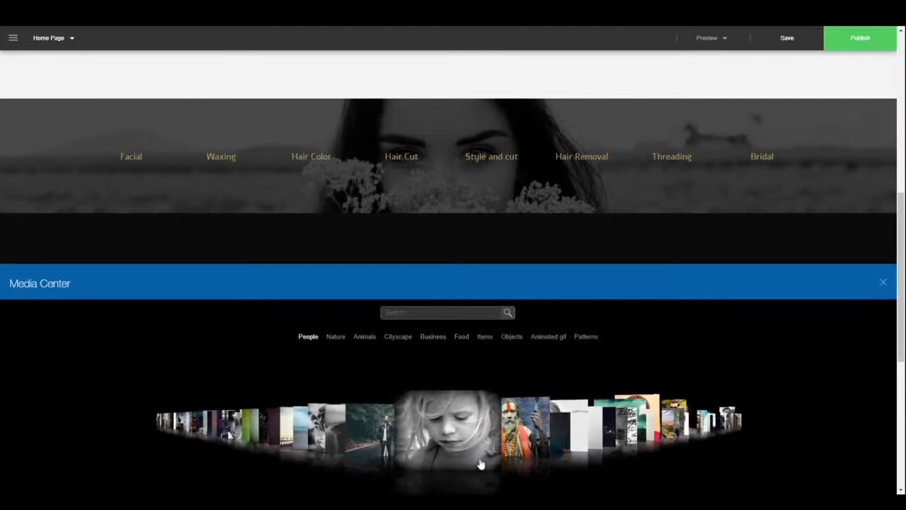
{"action": "left_click", "coordinate": [883, 283]}
{"action": "scroll", "coordinate": [682, 401], "scroll_direction": "down", "scroll_amount": 4}
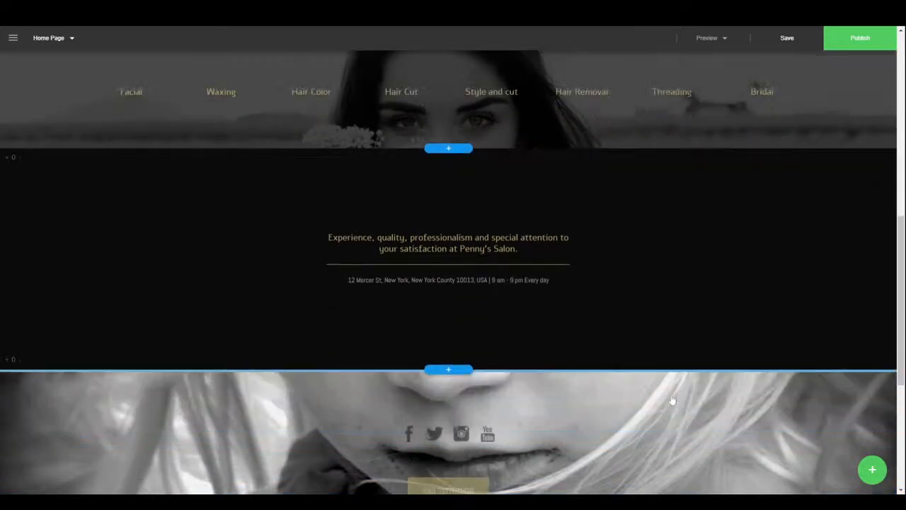
{"action": "scroll", "coordinate": [669, 382], "scroll_direction": "up", "scroll_amount": 5}
{"action": "scroll", "coordinate": [667, 371], "scroll_direction": "up", "scroll_amount": 5}
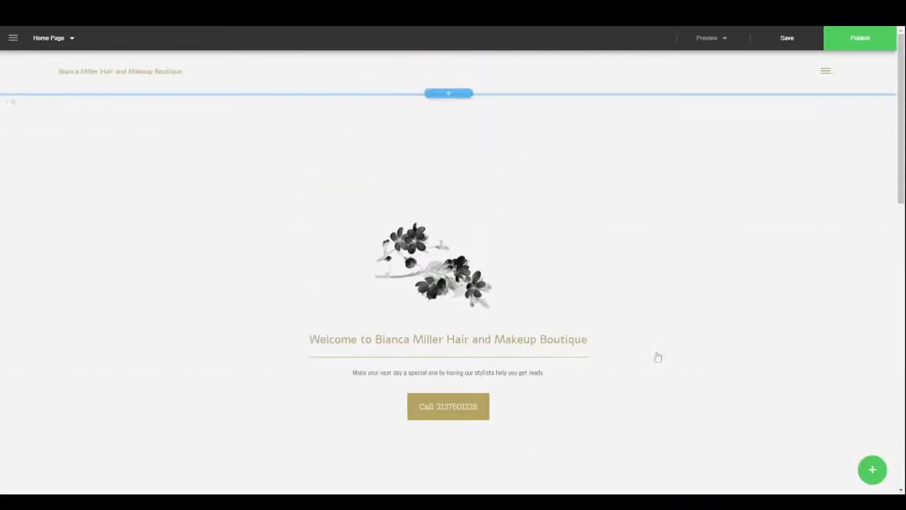
{"action": "scroll", "coordinate": [659, 347], "scroll_direction": "down", "scroll_amount": 8}
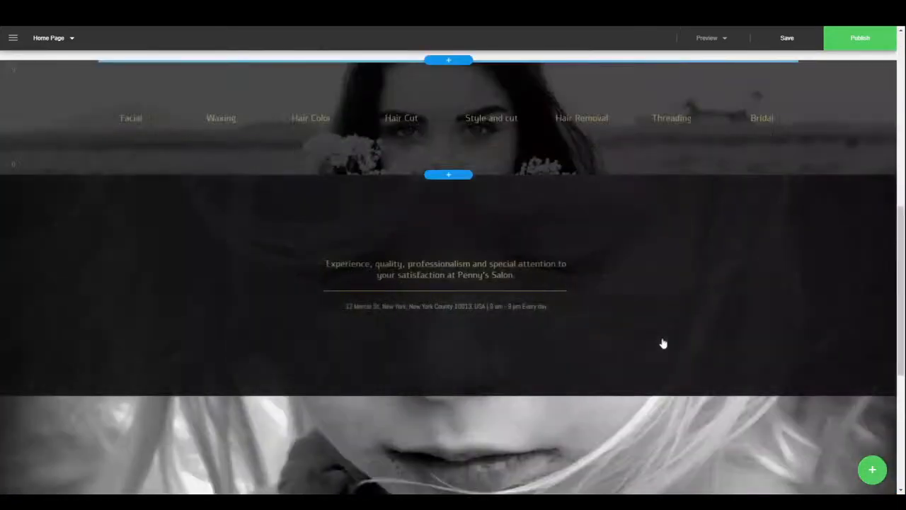
{"action": "scroll", "coordinate": [667, 333], "scroll_direction": "up", "scroll_amount": 8}
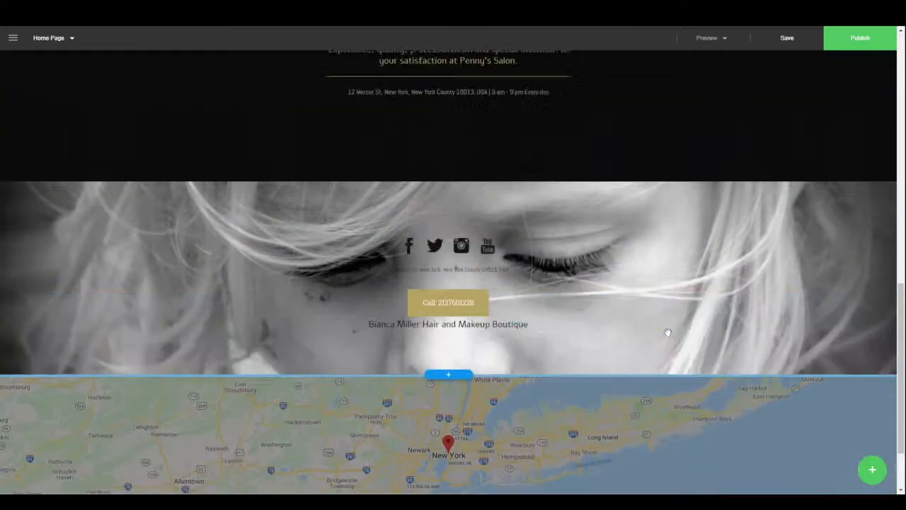
{"action": "scroll", "coordinate": [658, 322], "scroll_direction": "up", "scroll_amount": 3}
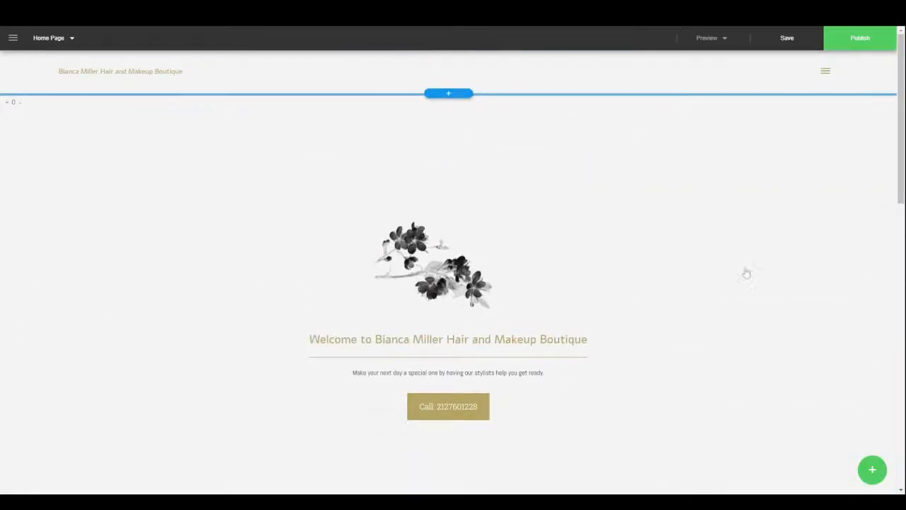
{"action": "left_click", "coordinate": [13, 37]}
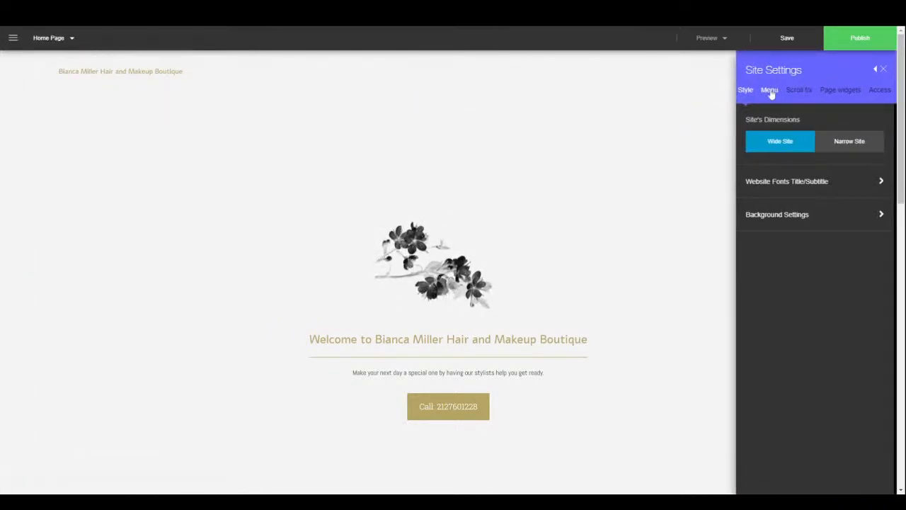
- Try the Hamburger Side and Hamburger Fullscreen menu layouts, then settle on Overlay
{"action": "left_click", "coordinate": [769, 92]}
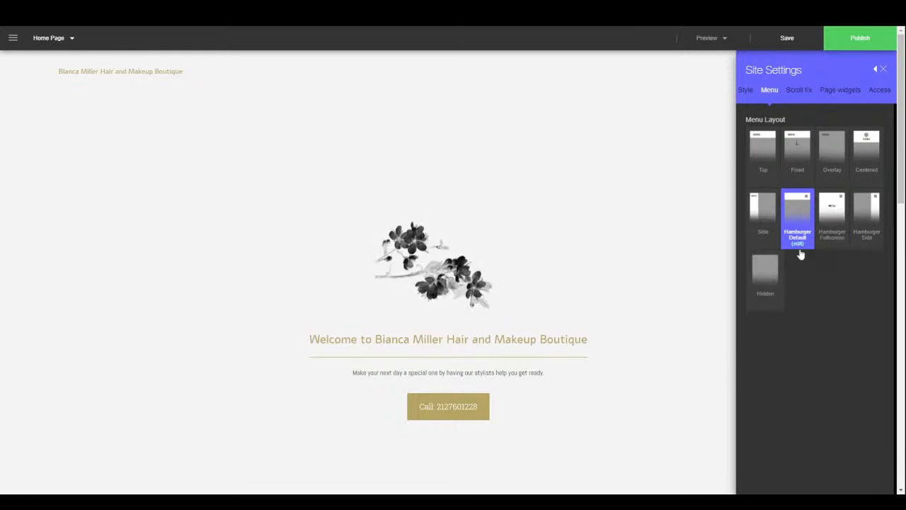
{"action": "left_click", "coordinate": [762, 219]}
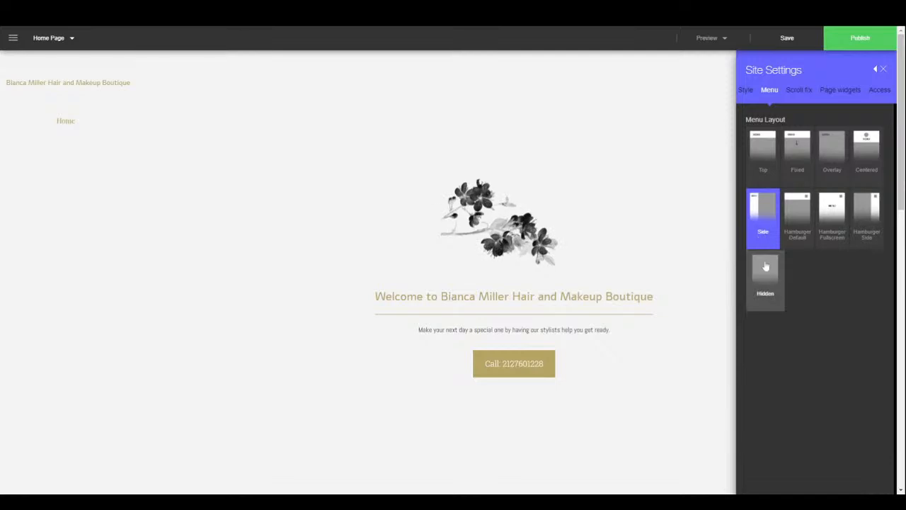
{"action": "left_click", "coordinate": [878, 212]}
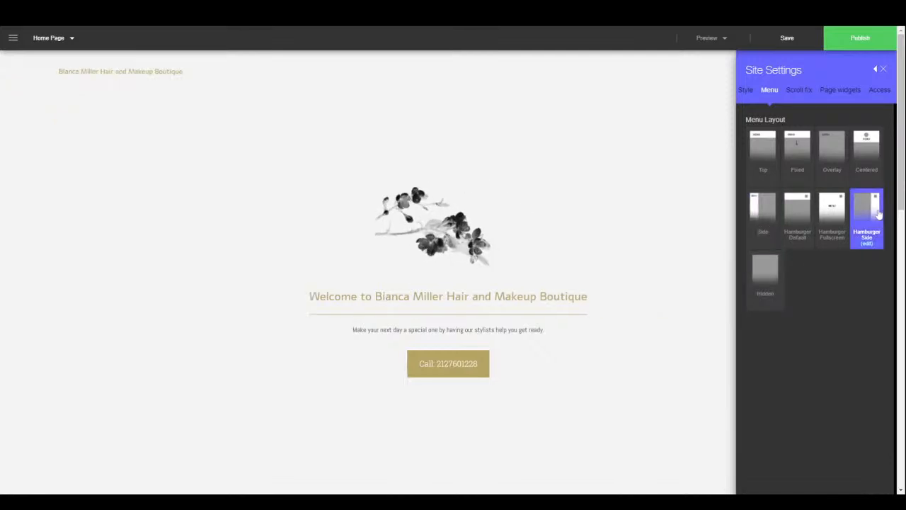
{"action": "left_click", "coordinate": [822, 213]}
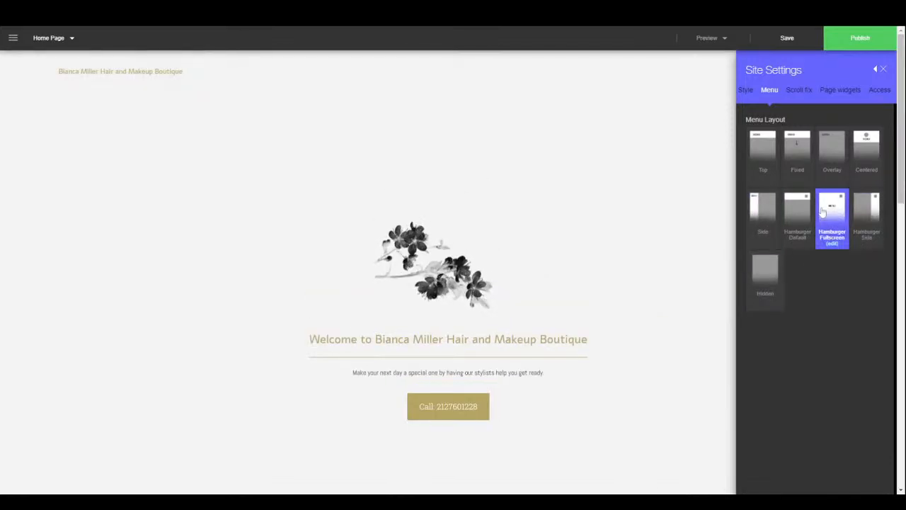
{"action": "left_click", "coordinate": [844, 159]}
{"action": "scroll", "coordinate": [533, 319], "scroll_direction": "down", "scroll_amount": 5}
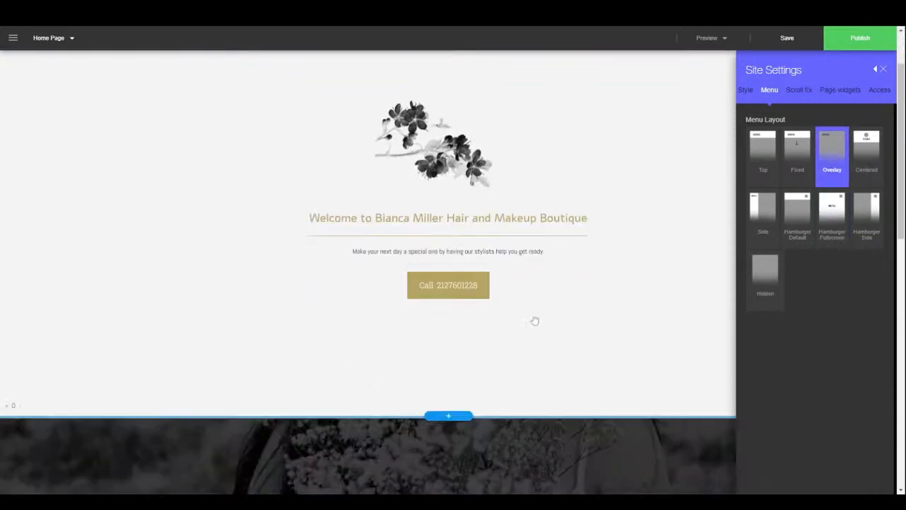
{"action": "scroll", "coordinate": [535, 302], "scroll_direction": "down", "scroll_amount": 6}
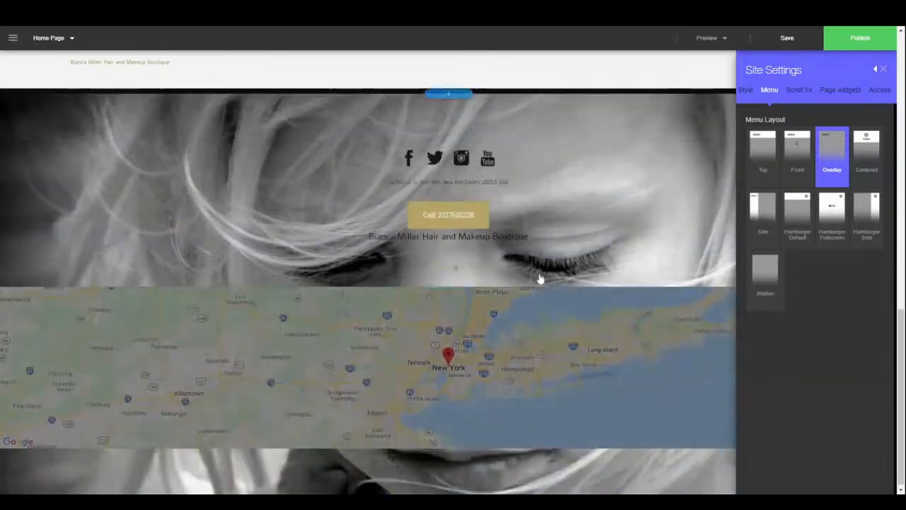
{"action": "scroll", "coordinate": [545, 269], "scroll_direction": "up", "scroll_amount": 4}
{"action": "scroll", "coordinate": [545, 261], "scroll_direction": "up", "scroll_amount": 6}
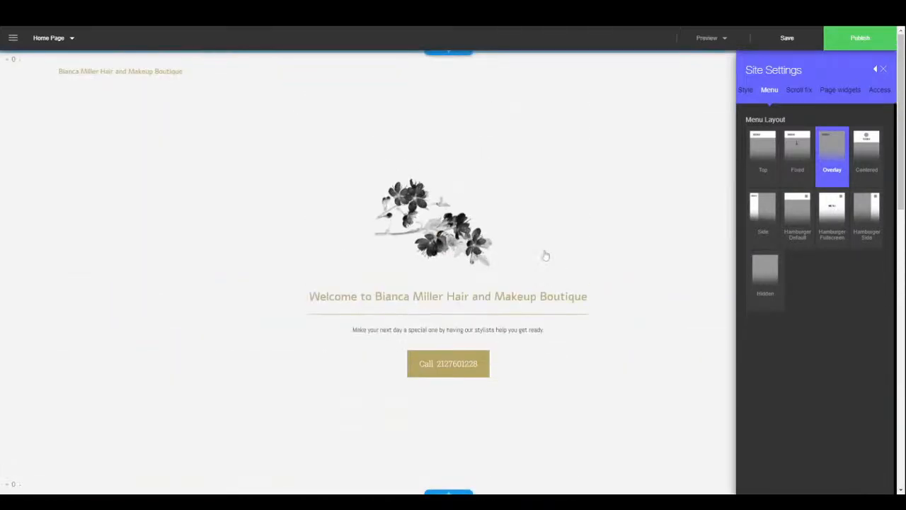
- Try the Grow scroll effect, then set it back to Fade in
{"action": "left_click", "coordinate": [801, 91]}
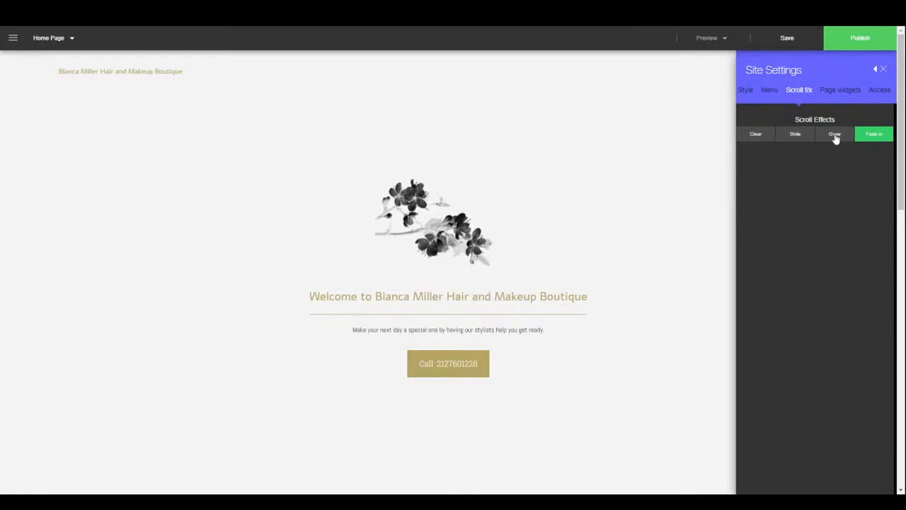
{"action": "left_click", "coordinate": [835, 135]}
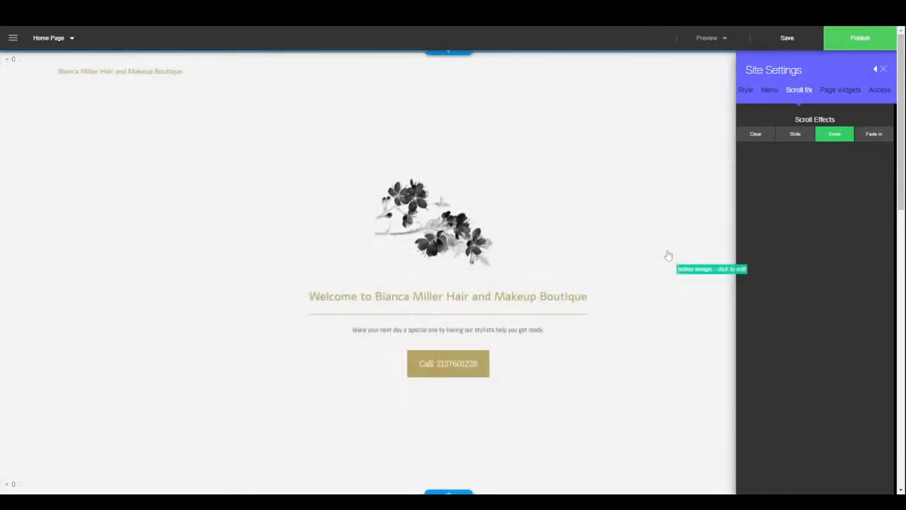
{"action": "scroll", "coordinate": [666, 248], "scroll_direction": "down", "scroll_amount": 10}
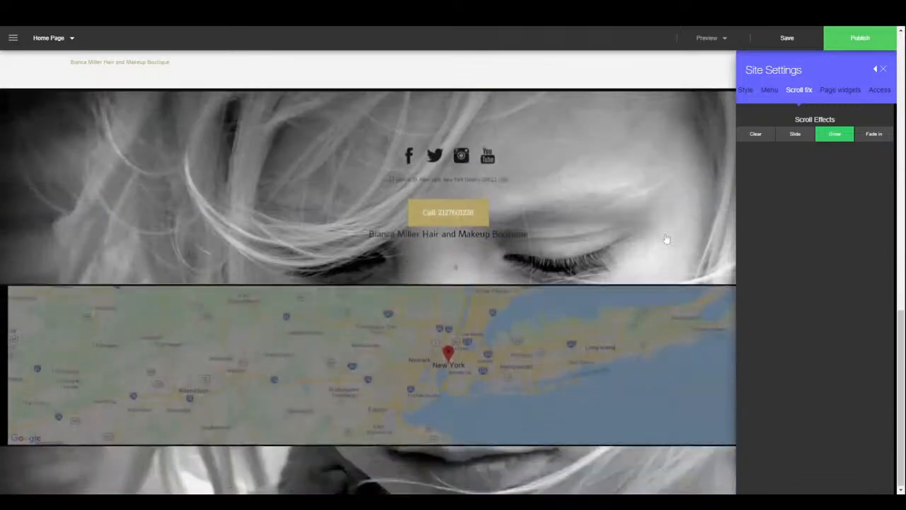
{"action": "left_click", "coordinate": [874, 135]}
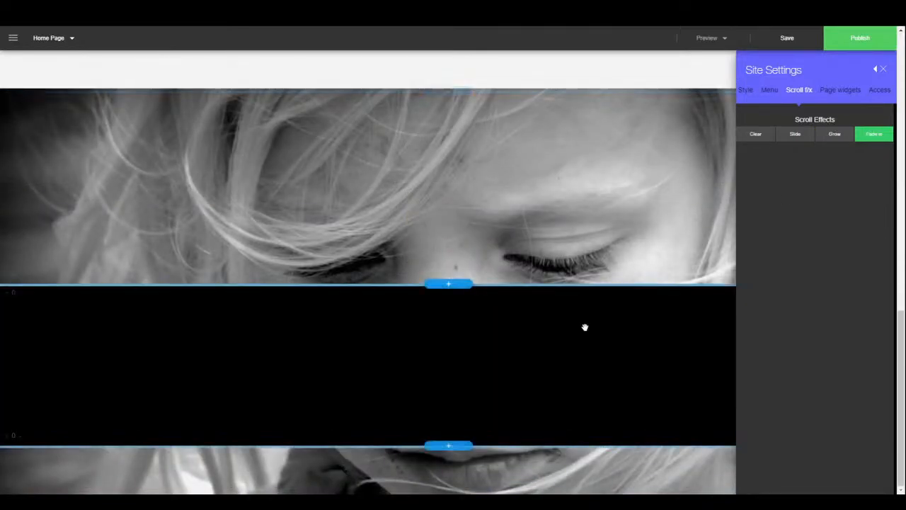
{"action": "scroll", "coordinate": [584, 318], "scroll_direction": "up", "scroll_amount": 5}
{"action": "scroll", "coordinate": [577, 294], "scroll_direction": "up", "scroll_amount": 5}
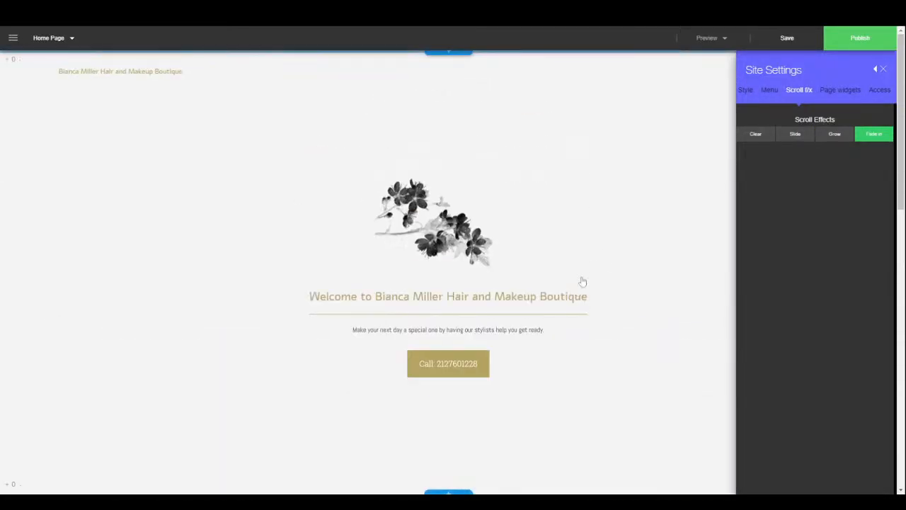
- Check the Page widgets and Access (Everyone) settings, then close Site Settings
{"action": "left_click", "coordinate": [847, 96]}
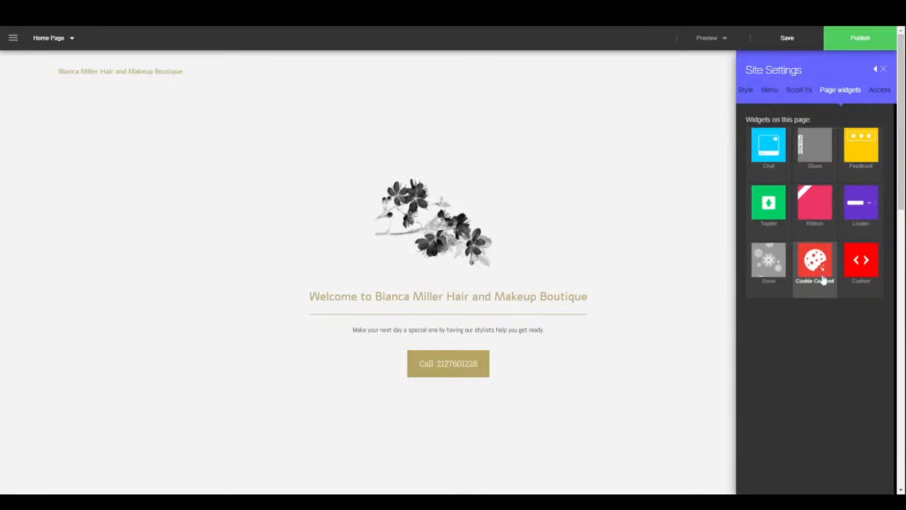
{"action": "left_click", "coordinate": [883, 95]}
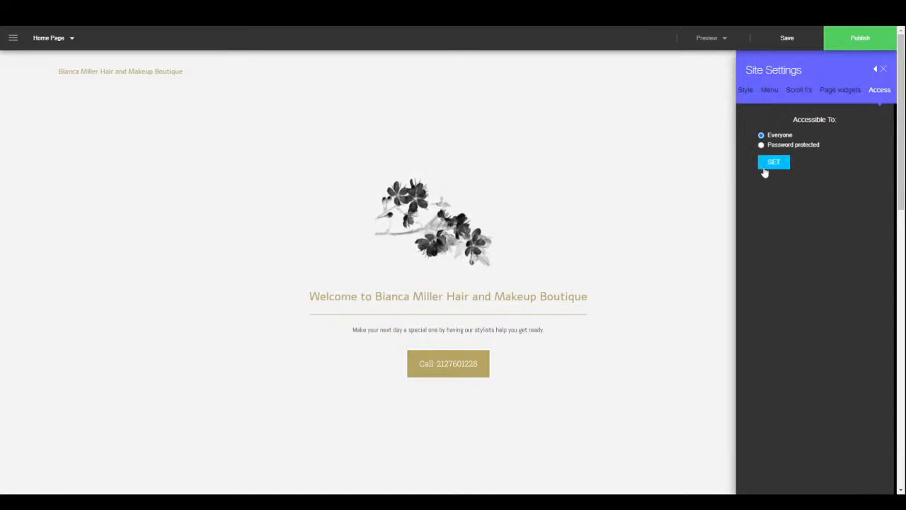
{"action": "left_click", "coordinate": [884, 71]}
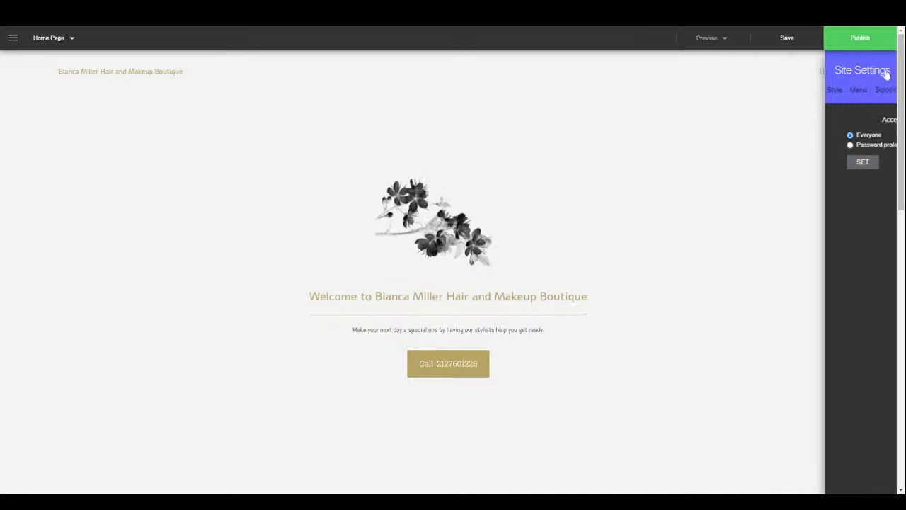
{"action": "left_click", "coordinate": [13, 39]}
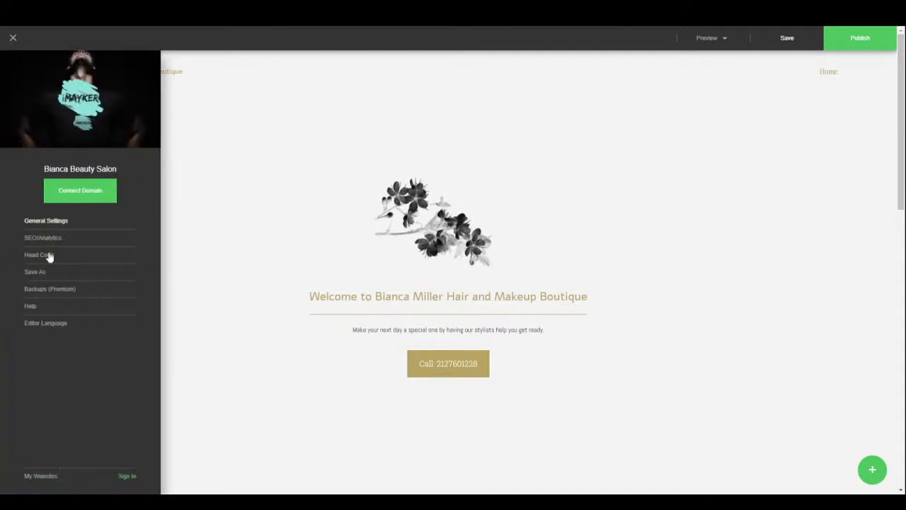
{"action": "left_click", "coordinate": [44, 237]}
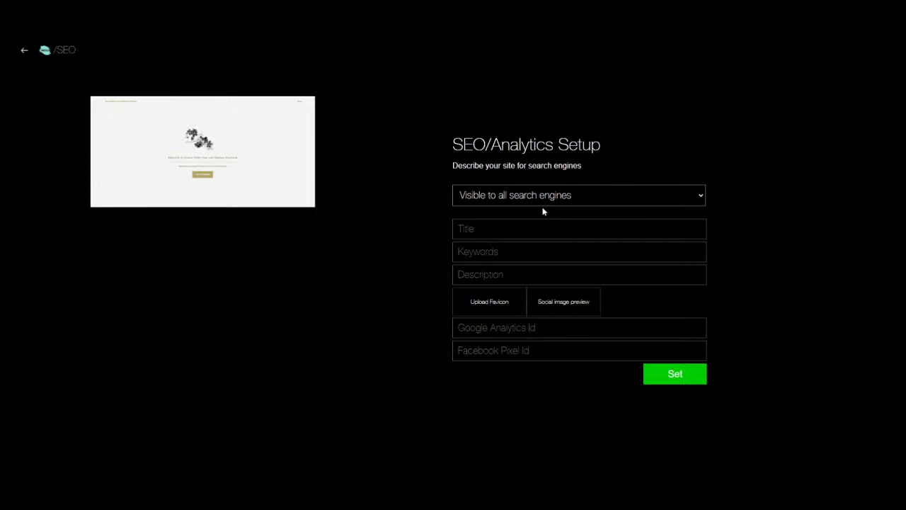
{"action": "left_click", "coordinate": [538, 228]}
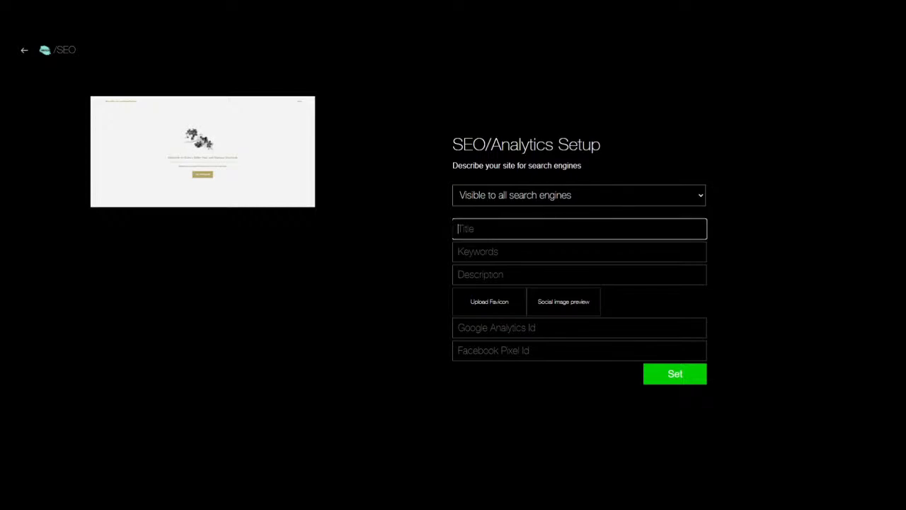
{"action": "key", "text": "Tab"}
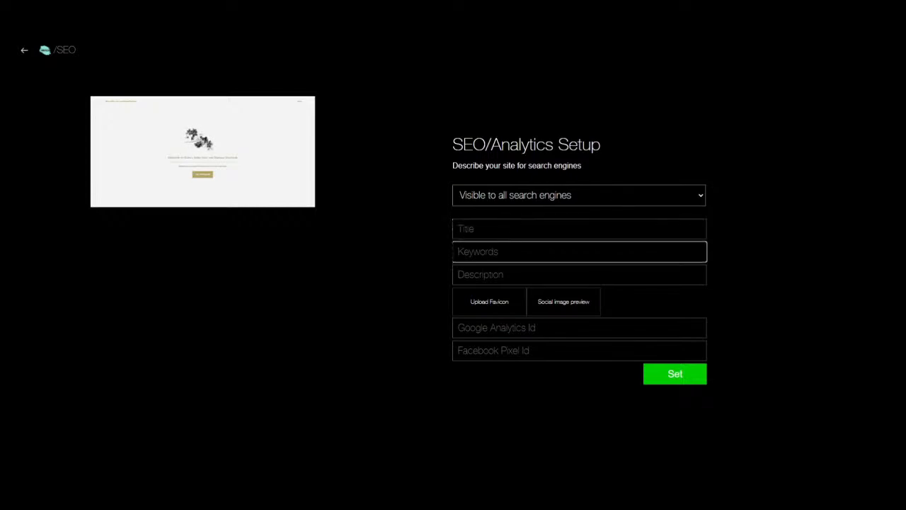
{"action": "key", "text": "Tab"}
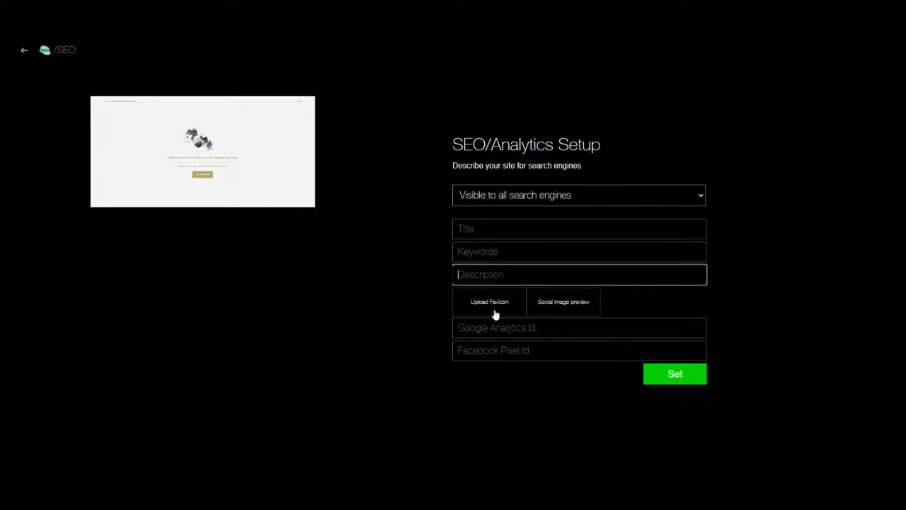
{"action": "left_click", "coordinate": [538, 328]}
{"action": "left_click", "coordinate": [538, 351]}
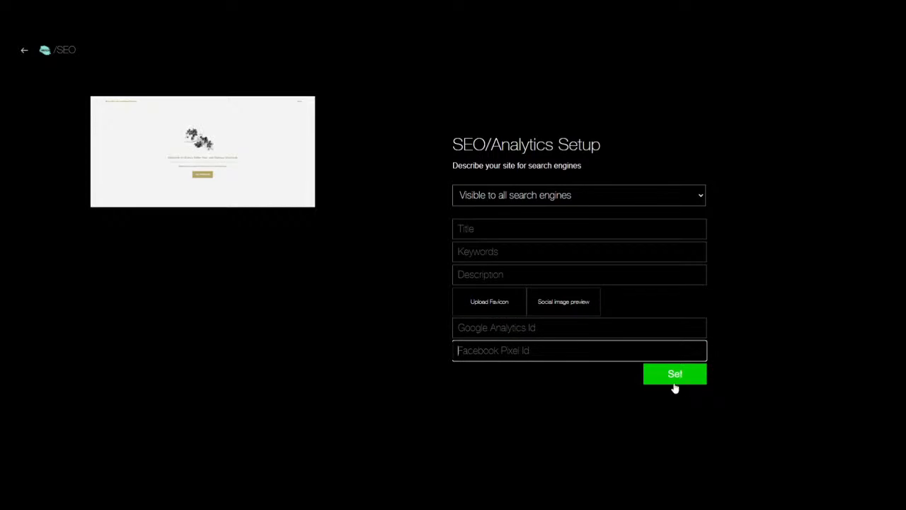
{"action": "left_click", "coordinate": [24, 52]}
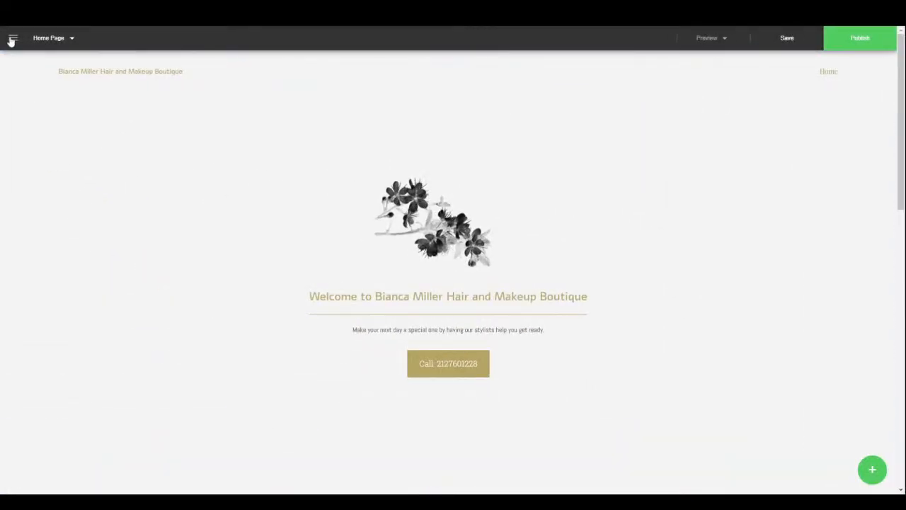
{"action": "left_click", "coordinate": [12, 39]}
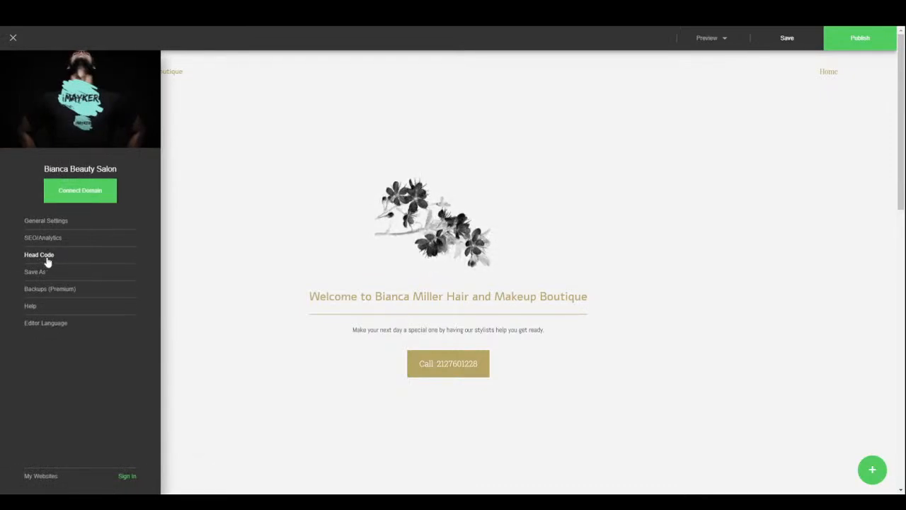
{"action": "left_click", "coordinate": [36, 329]}
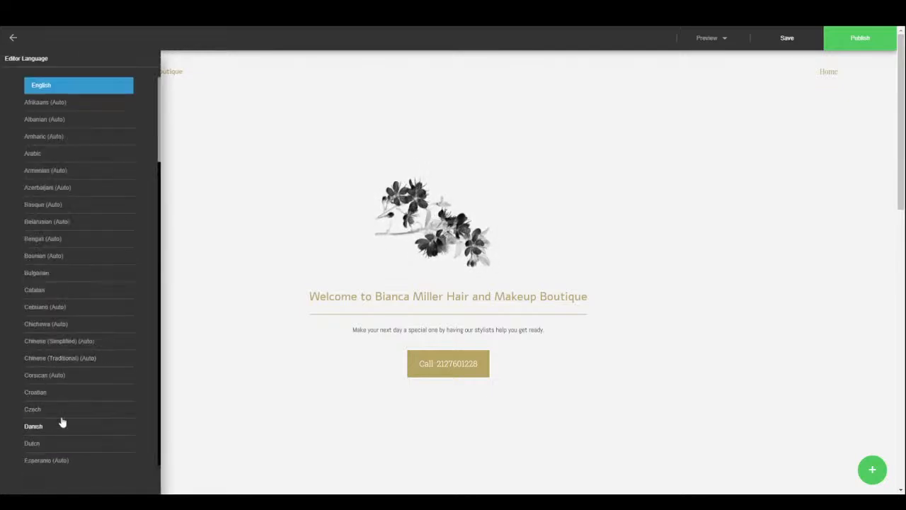
{"action": "scroll", "coordinate": [64, 340], "scroll_direction": "down", "scroll_amount": 3}
{"action": "scroll", "coordinate": [64, 338], "scroll_direction": "down", "scroll_amount": 8}
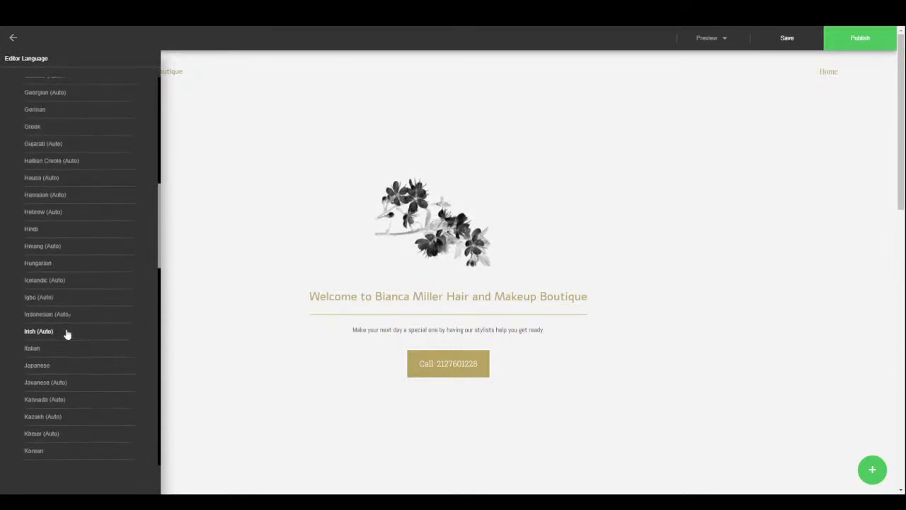
{"action": "scroll", "coordinate": [74, 319], "scroll_direction": "up", "scroll_amount": 11}
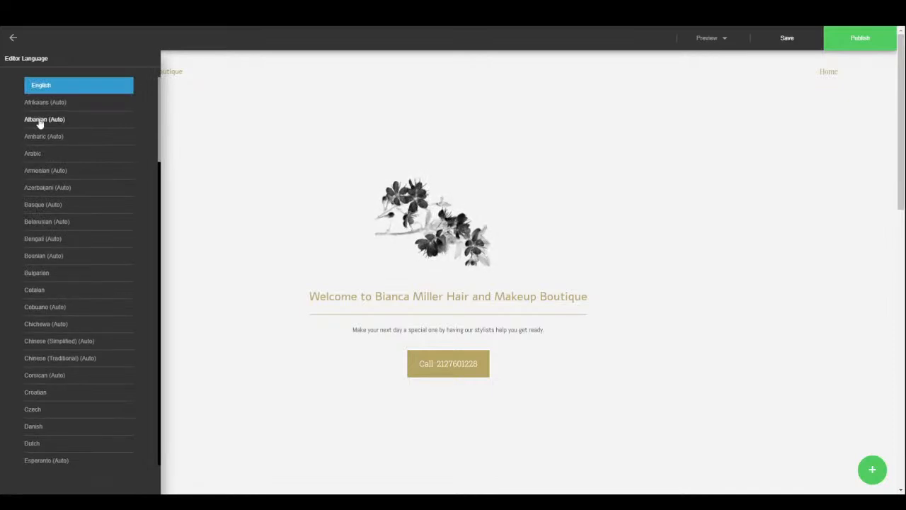
{"action": "left_click", "coordinate": [13, 40]}
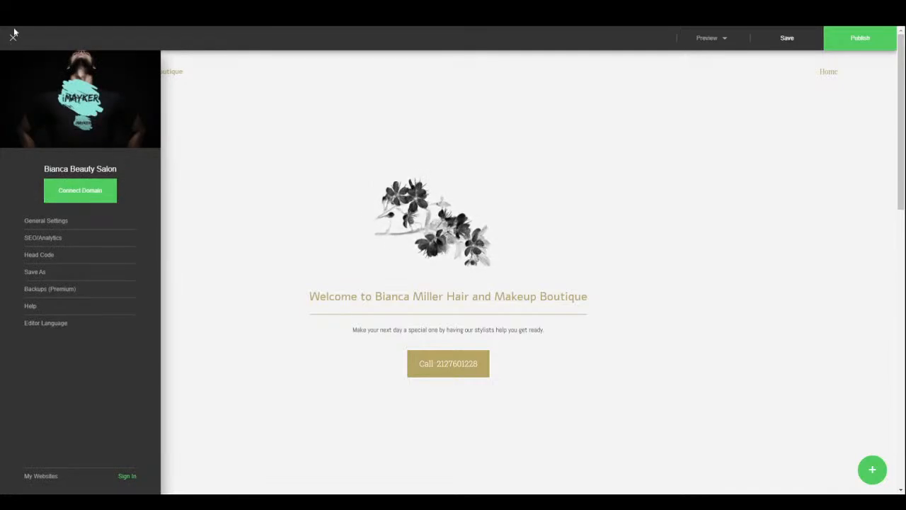
{"action": "left_click", "coordinate": [14, 39]}
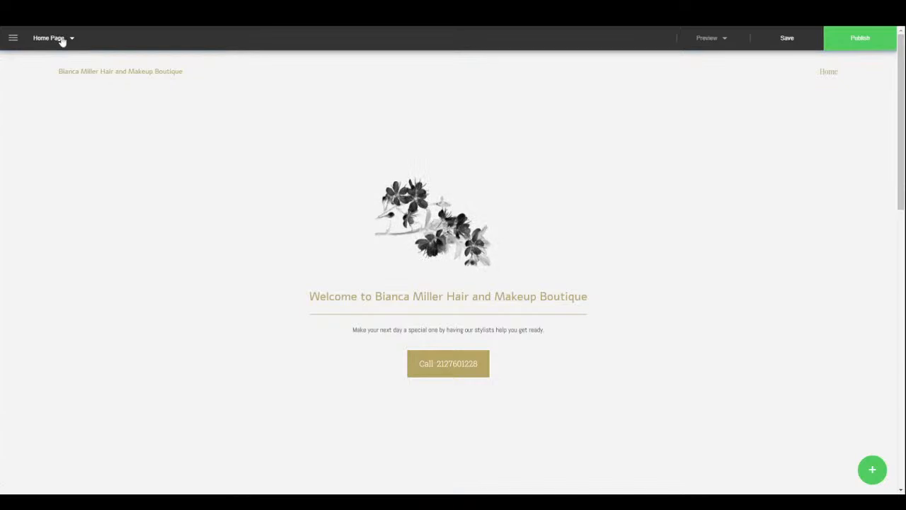
- Add a page named Contact from the Contact template and link it in the menu
{"action": "left_click", "coordinate": [63, 40]}
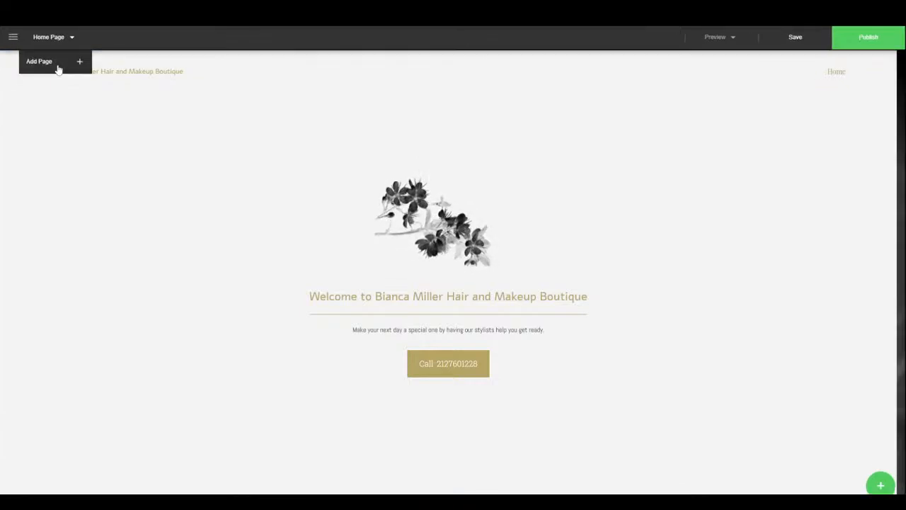
{"action": "left_click", "coordinate": [58, 65]}
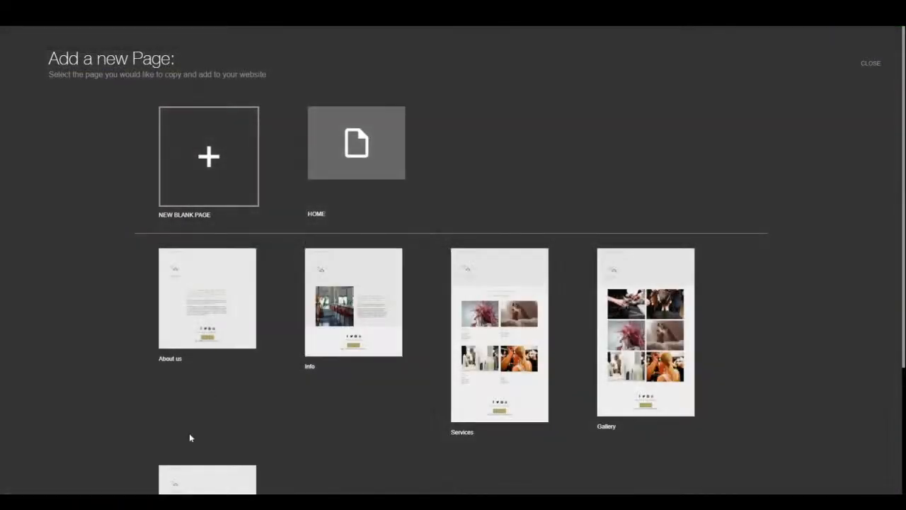
{"action": "scroll", "coordinate": [434, 421], "scroll_direction": "down", "scroll_amount": 2}
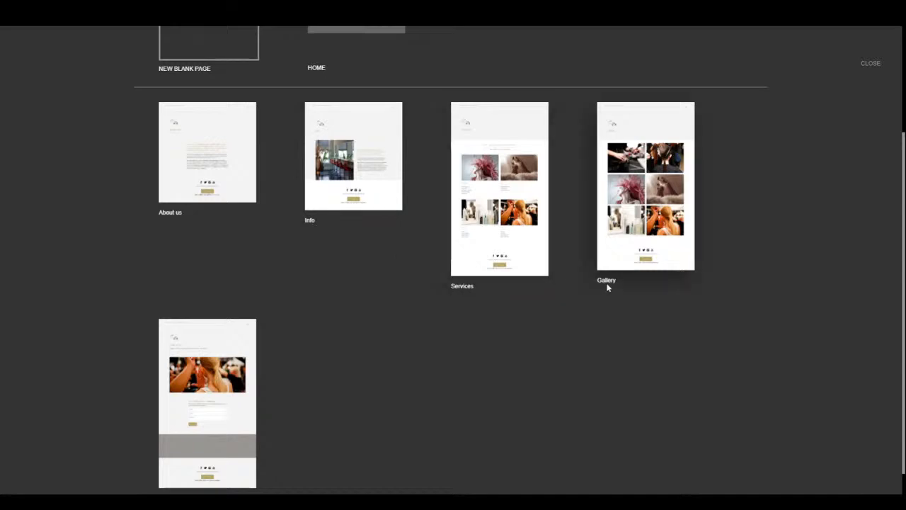
{"action": "scroll", "coordinate": [333, 394], "scroll_direction": "down", "scroll_amount": 1}
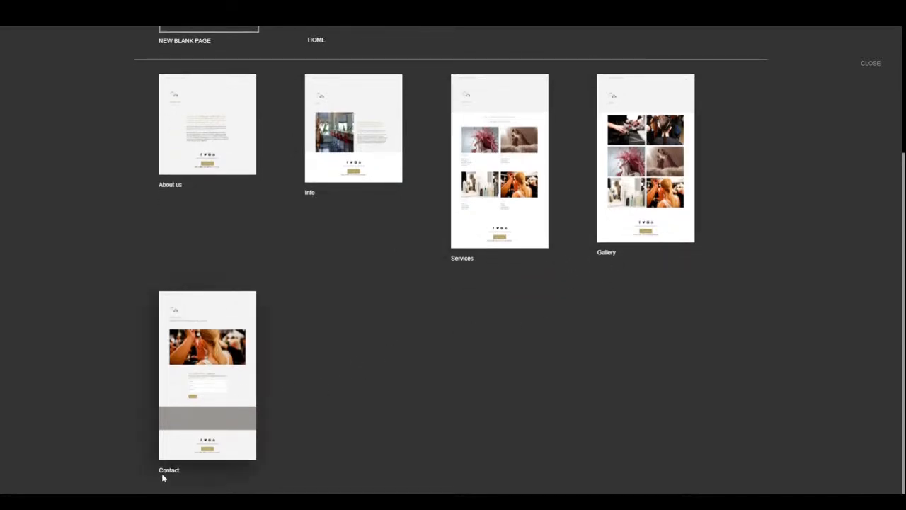
{"action": "left_click", "coordinate": [249, 362]}
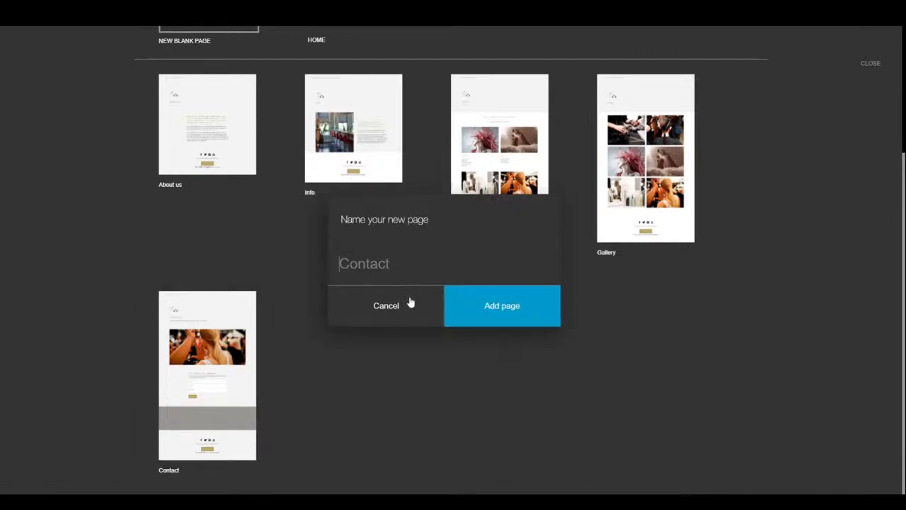
{"action": "left_click", "coordinate": [488, 316]}
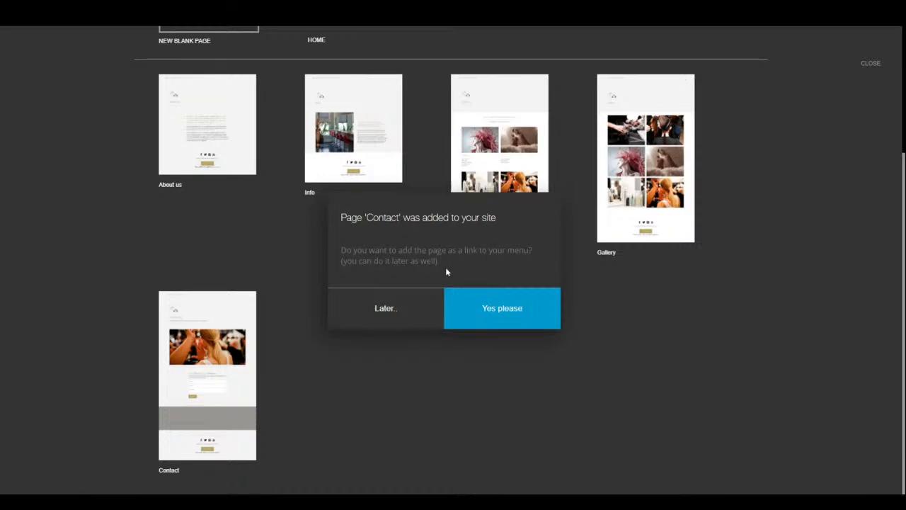
{"action": "left_click", "coordinate": [479, 305]}
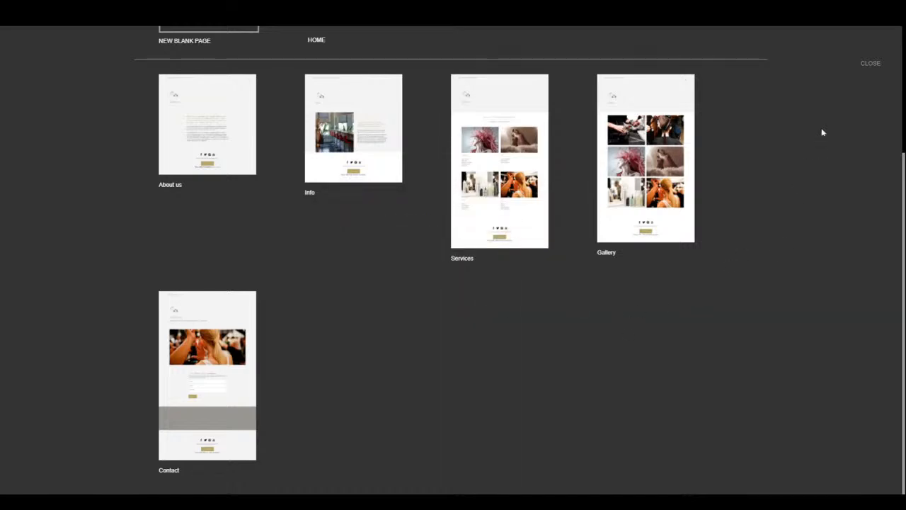
{"action": "left_click", "coordinate": [871, 64]}
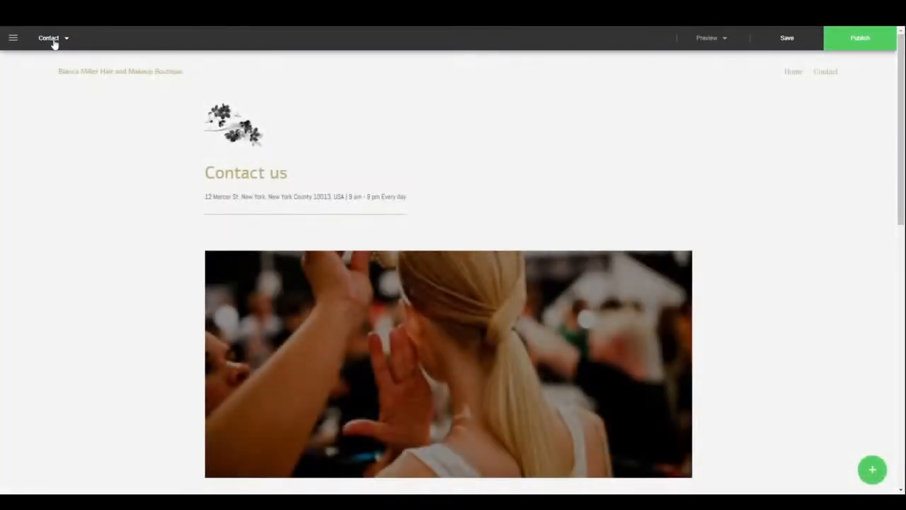
- Open the Contact page from Manage, scroll through its map and footer, then switch to HOME
{"action": "left_click", "coordinate": [51, 37]}
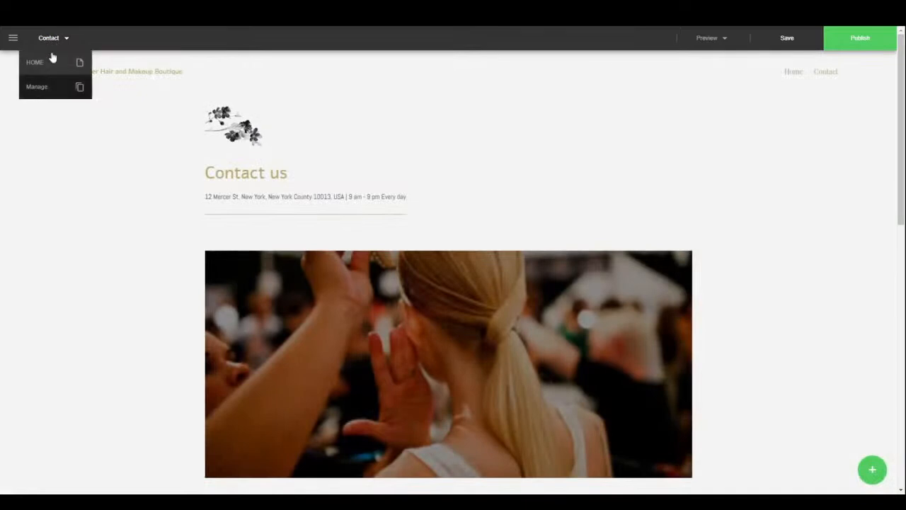
{"action": "left_click", "coordinate": [44, 88]}
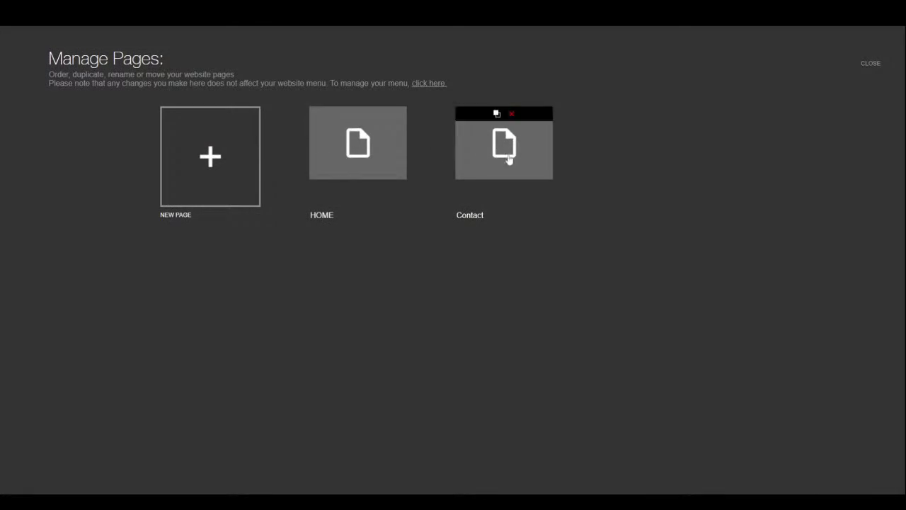
{"action": "left_click", "coordinate": [512, 160]}
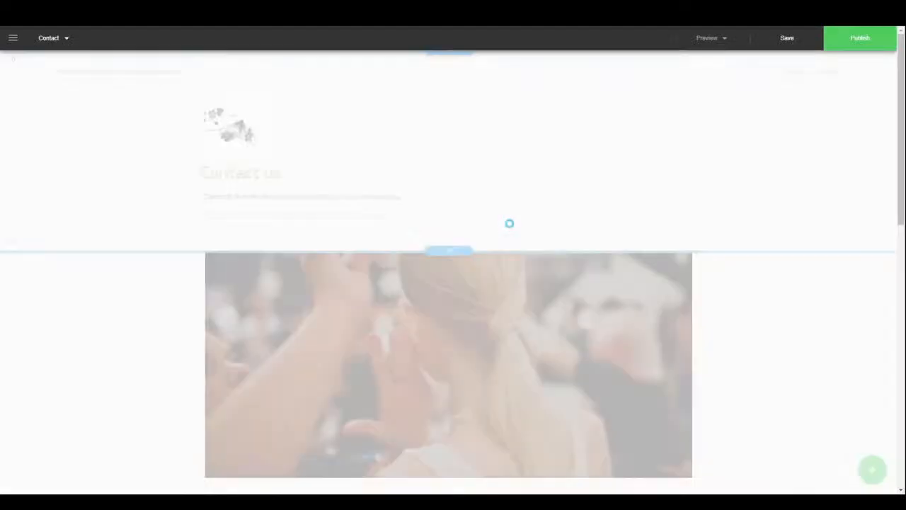
{"action": "scroll", "coordinate": [450, 296], "scroll_direction": "down", "scroll_amount": 8}
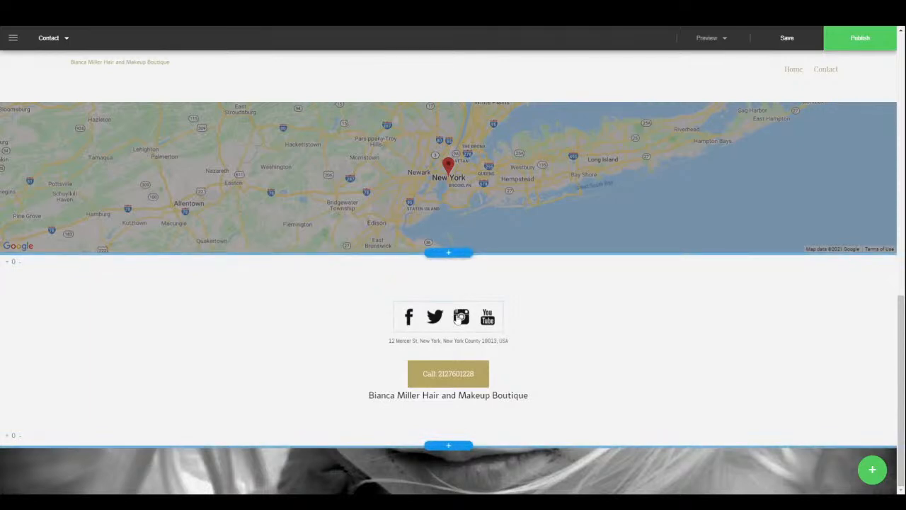
{"action": "scroll", "coordinate": [457, 316], "scroll_direction": "up", "scroll_amount": 6}
{"action": "scroll", "coordinate": [458, 311], "scroll_direction": "up", "scroll_amount": 2}
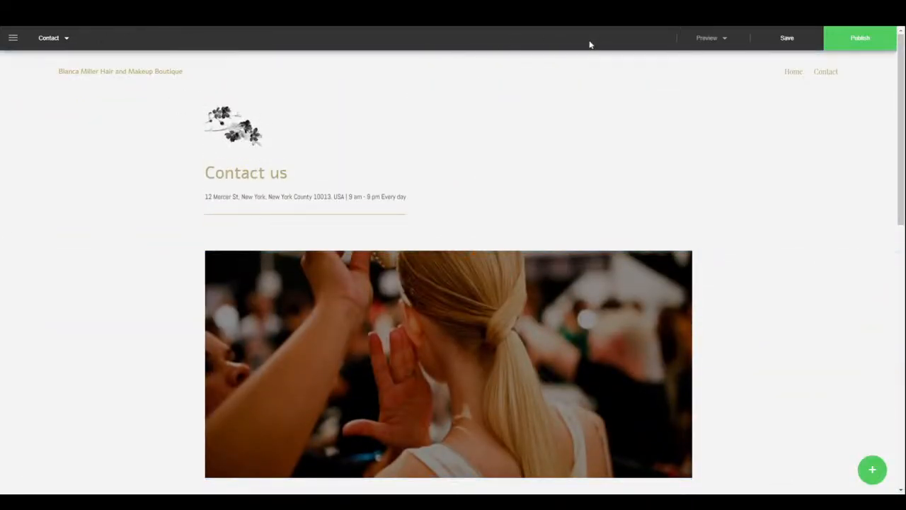
{"action": "left_click", "coordinate": [49, 39]}
{"action": "left_click", "coordinate": [41, 63]}
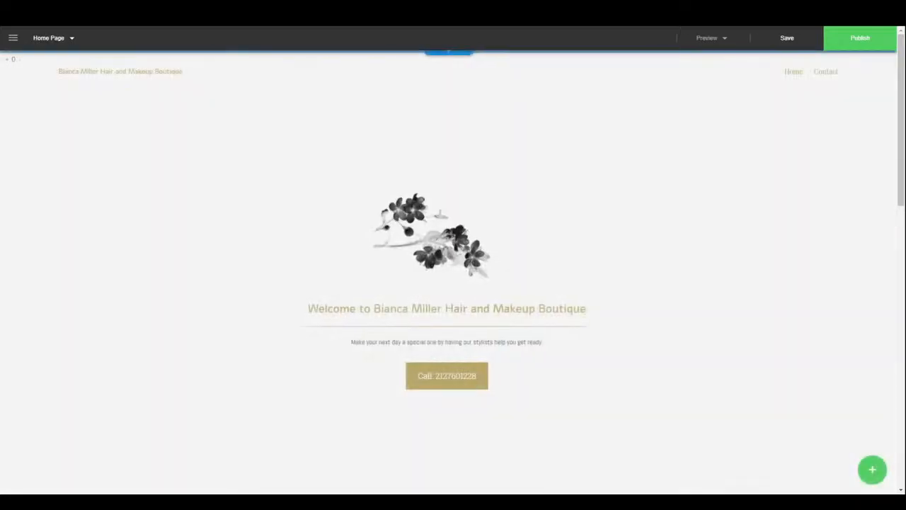
{"action": "left_click", "coordinate": [716, 40]}
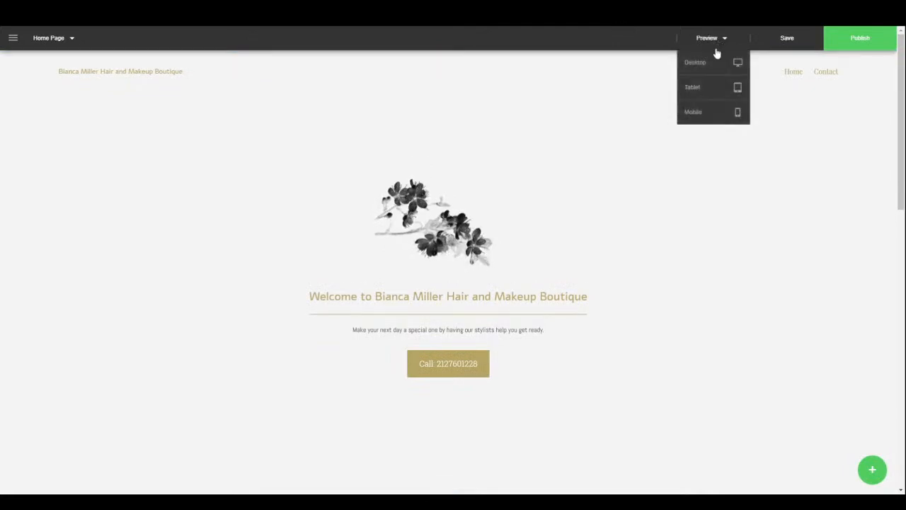
{"action": "left_click", "coordinate": [707, 87]}
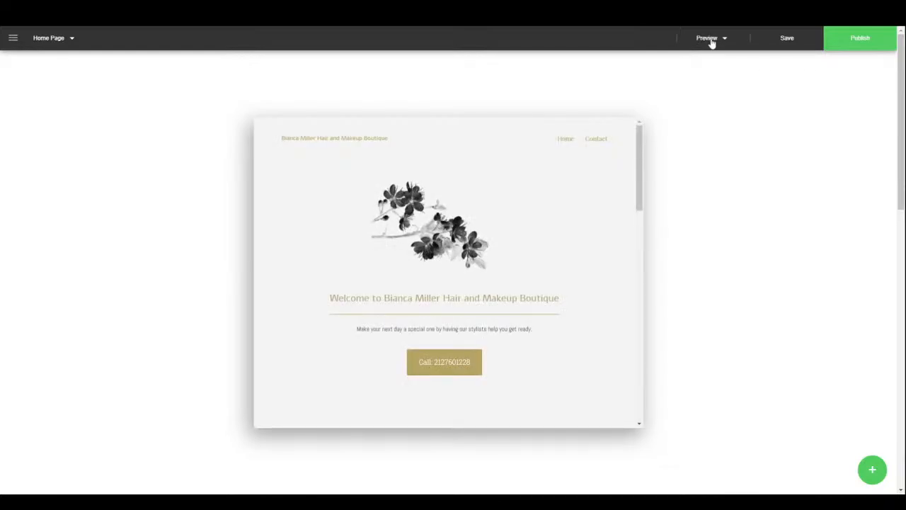
{"action": "left_click", "coordinate": [710, 40]}
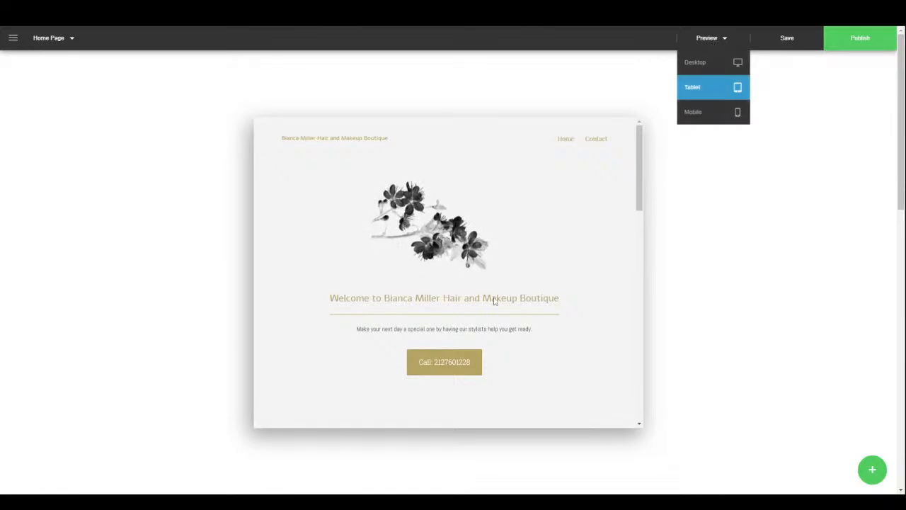
{"action": "left_click_drag", "start_coordinate": [640, 170], "coordinate": [648, 411]}
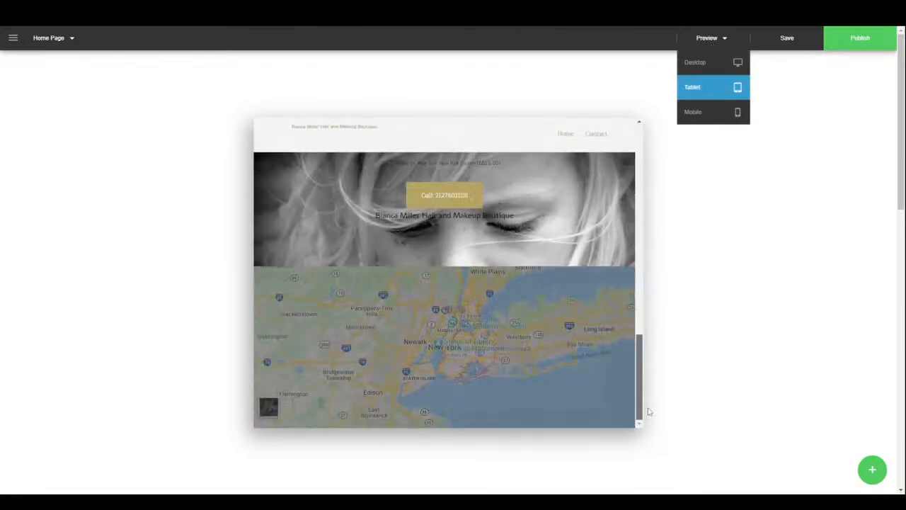
{"action": "left_click", "coordinate": [703, 113]}
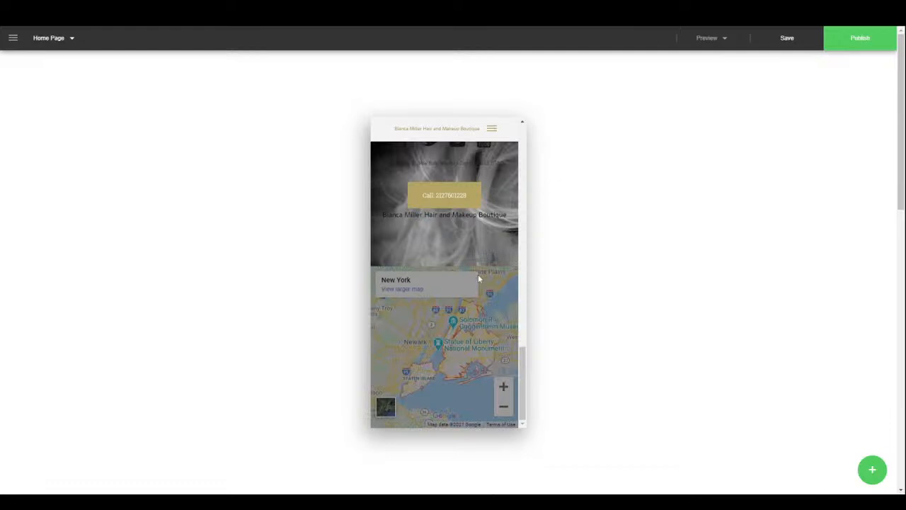
{"action": "left_click_drag", "start_coordinate": [522, 398], "coordinate": [506, 147]}
{"action": "left_click", "coordinate": [493, 128]}
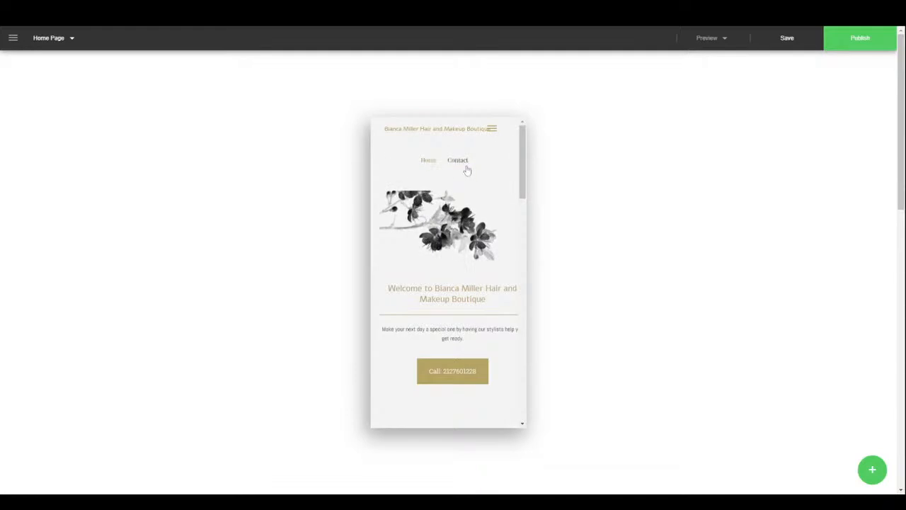
{"action": "scroll", "coordinate": [500, 293], "scroll_direction": "down", "scroll_amount": 5}
{"action": "scroll", "coordinate": [500, 290], "scroll_direction": "down", "scroll_amount": 10}
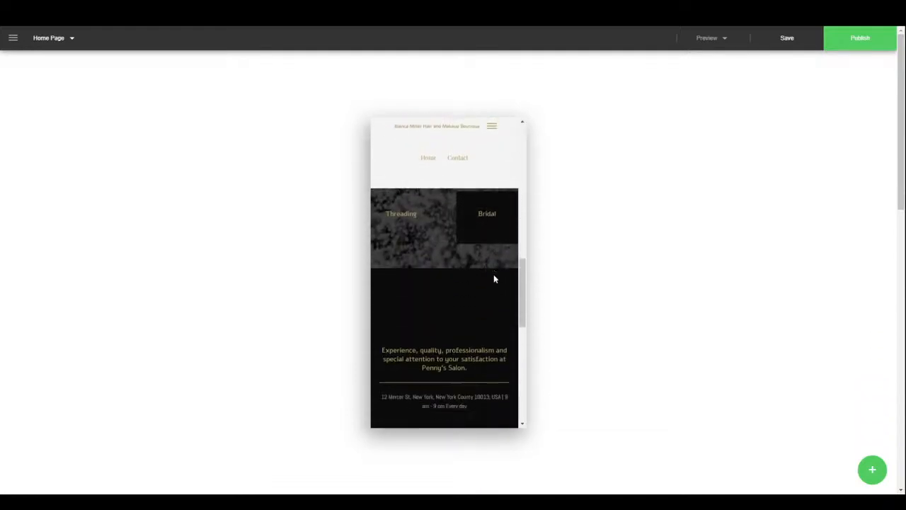
{"action": "scroll", "coordinate": [485, 265], "scroll_direction": "down", "scroll_amount": 3}
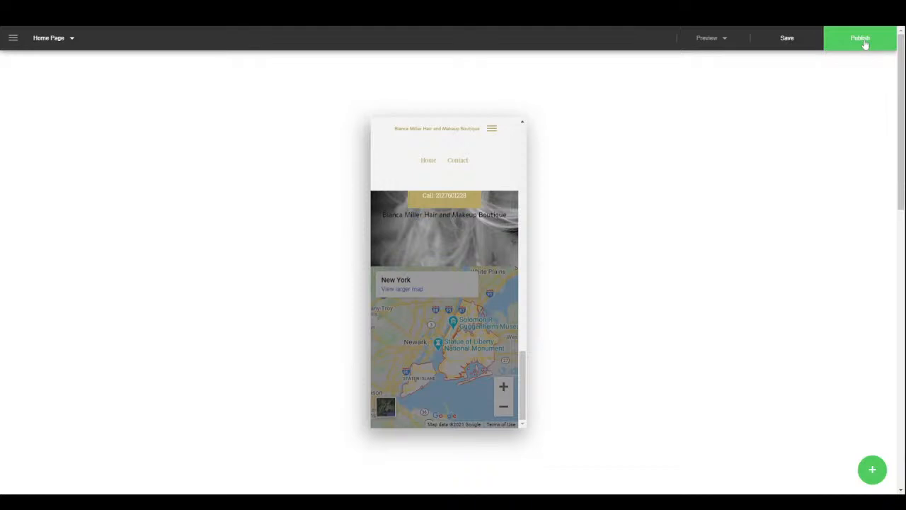
{"action": "left_click", "coordinate": [705, 39]}
{"action": "left_click", "coordinate": [697, 62]}
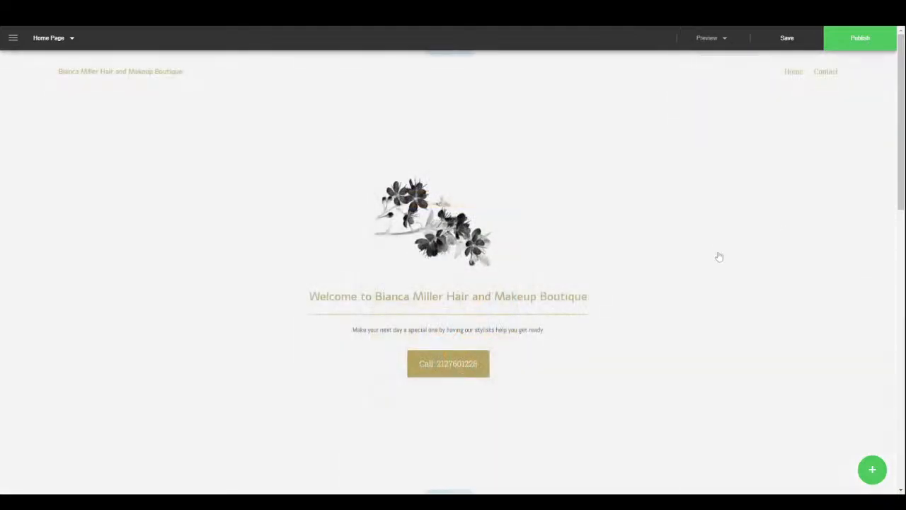
- Review the Website Menu's Section, Item and Effects tabs, then reopen it on Effects
{"action": "left_click", "coordinate": [872, 468]}
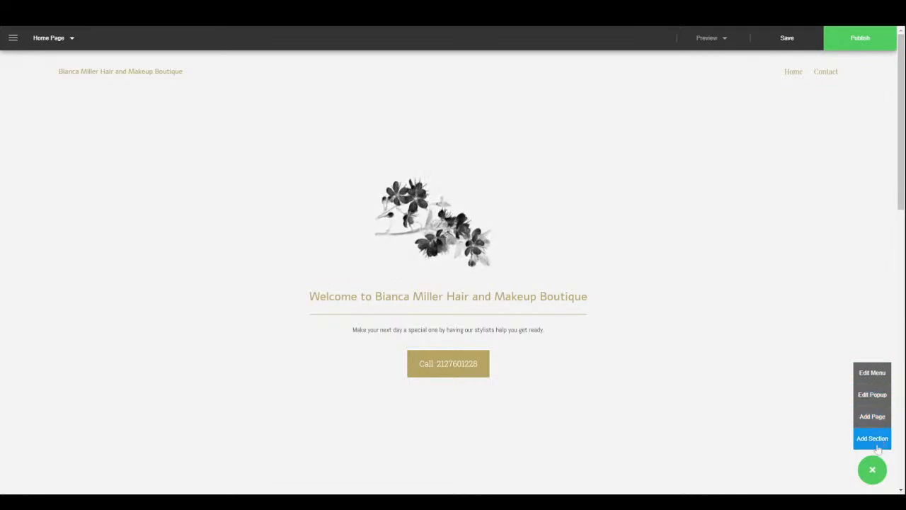
{"action": "left_click", "coordinate": [872, 373]}
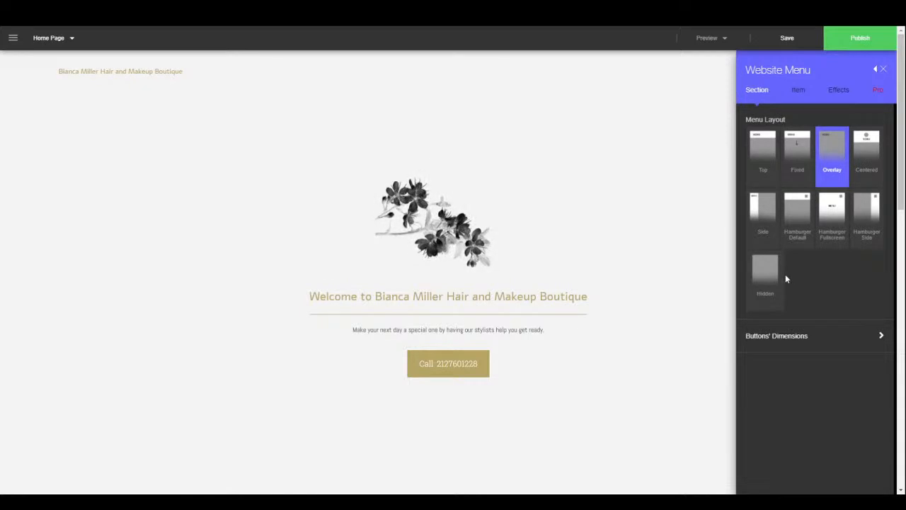
{"action": "left_click", "coordinate": [809, 339]}
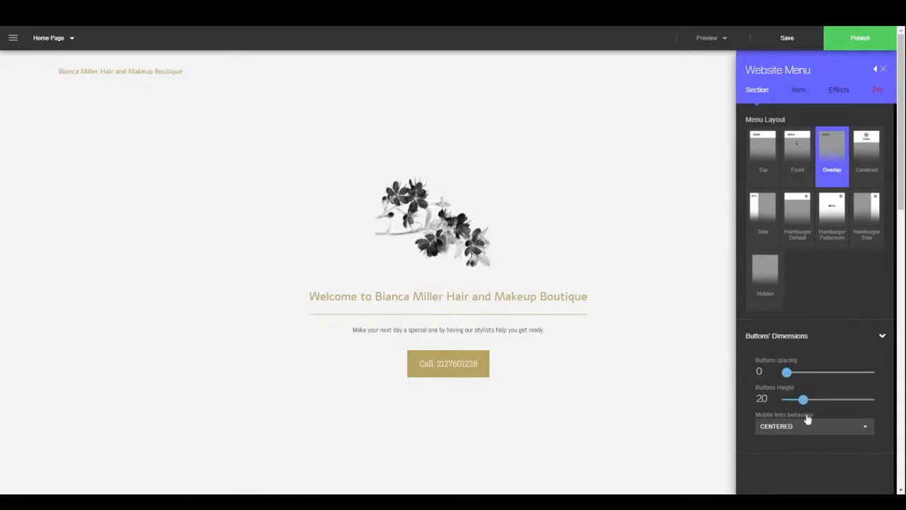
{"action": "left_click", "coordinate": [797, 90]}
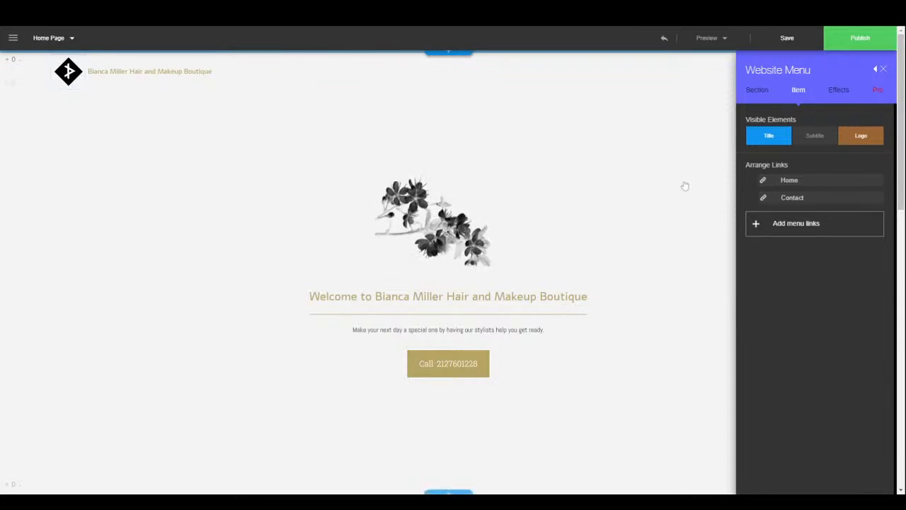
{"action": "left_click", "coordinate": [839, 91]}
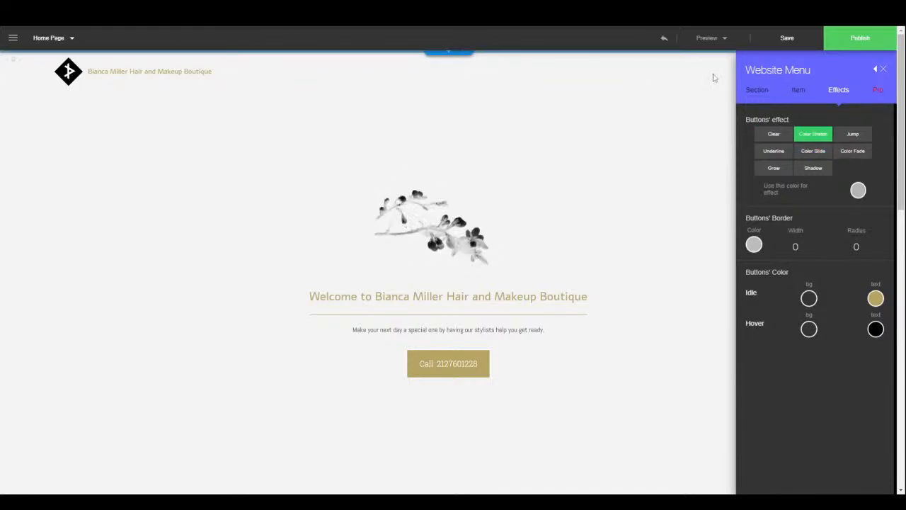
{"action": "left_click", "coordinate": [882, 69]}
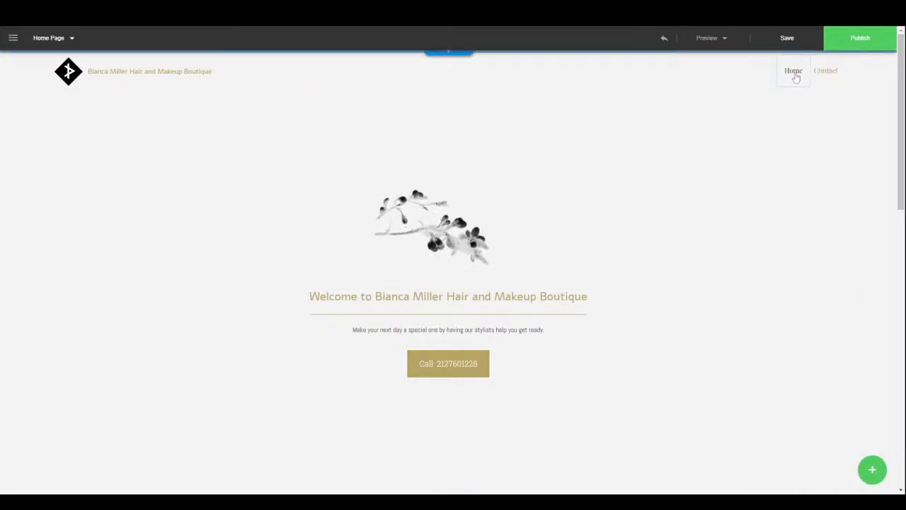
{"action": "left_click", "coordinate": [878, 475]}
{"action": "left_click", "coordinate": [878, 375]}
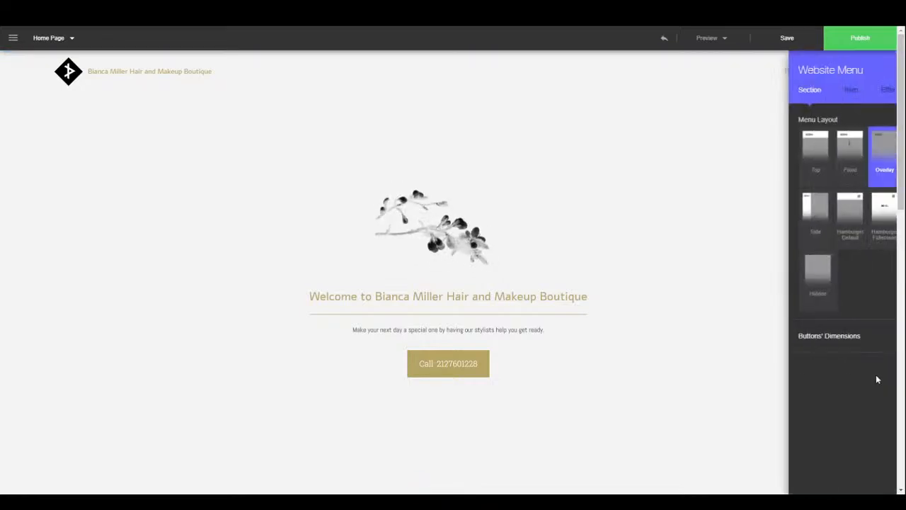
{"action": "left_click", "coordinate": [837, 91]}
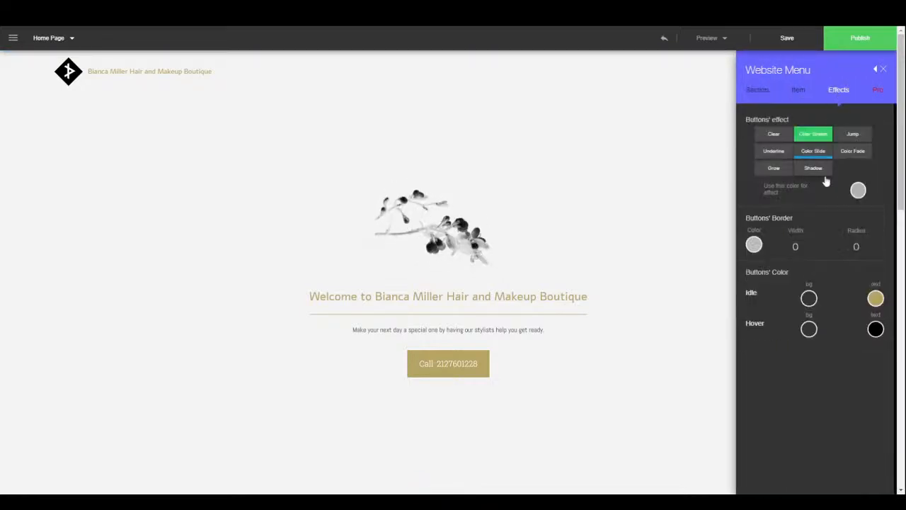
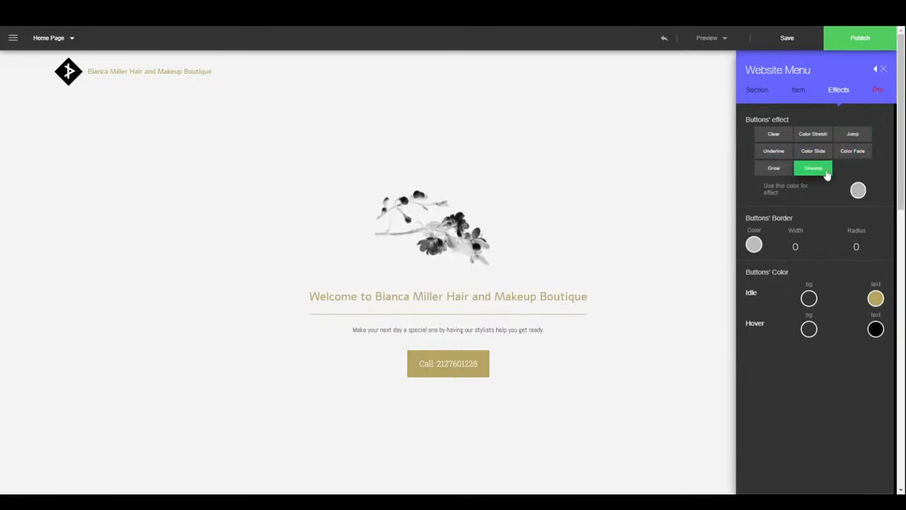
- Close the Website Menu settings and expand the list of page-editing actions
{"action": "left_click", "coordinate": [883, 71]}
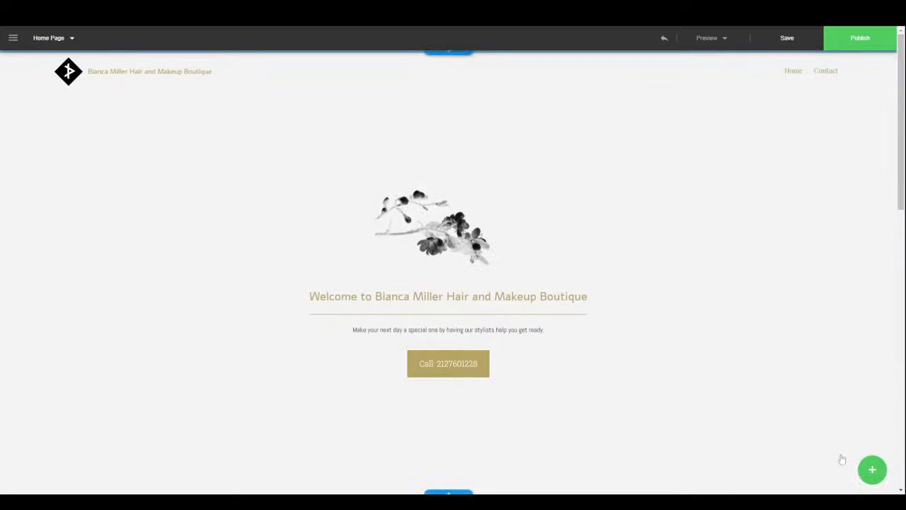
{"action": "left_click", "coordinate": [870, 468]}
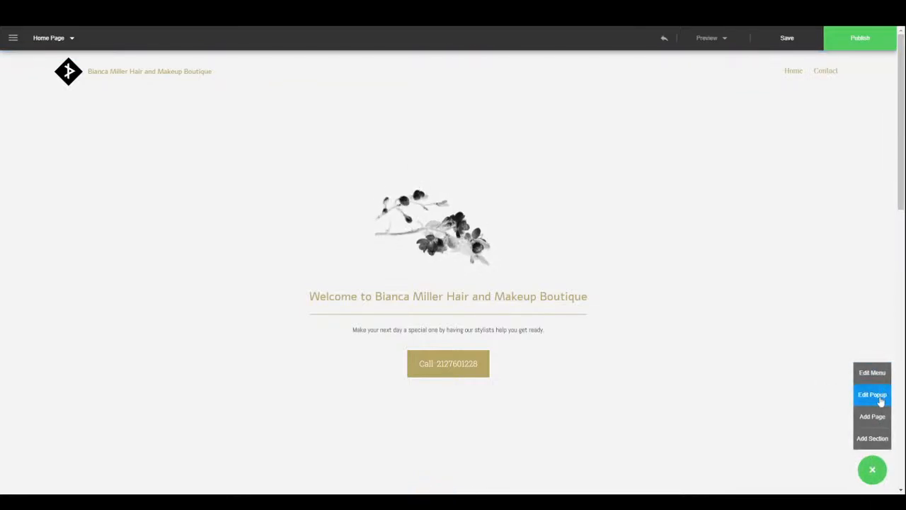
- Open the popup settings beside the 20% off offer and keep its location bottom right
{"action": "left_click", "coordinate": [877, 396]}
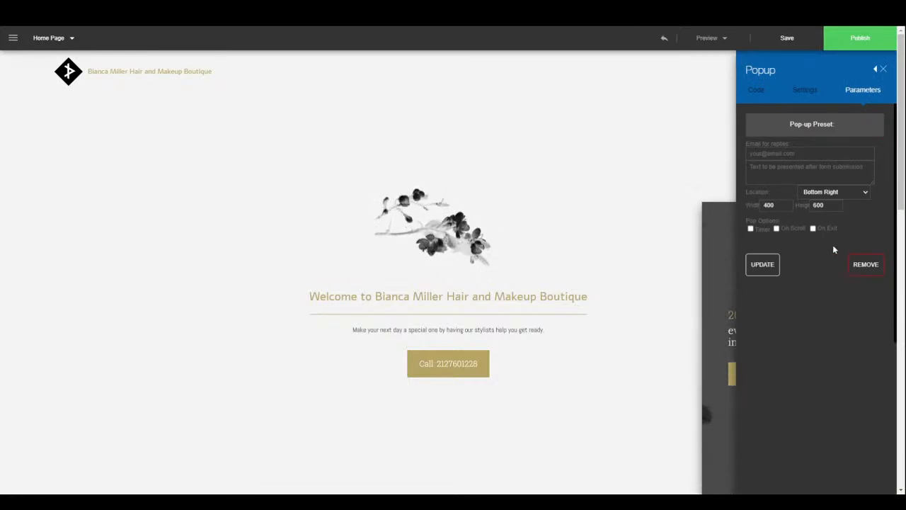
{"action": "left_click", "coordinate": [875, 69]}
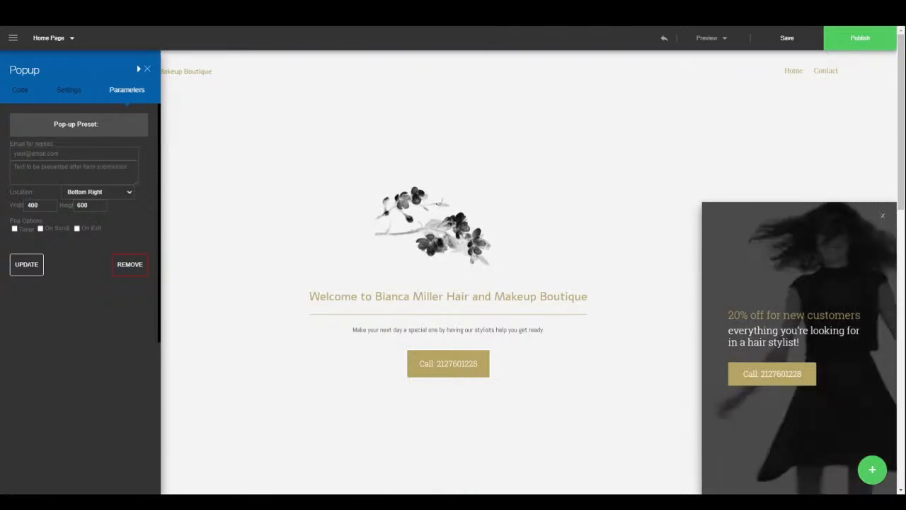
{"action": "left_click", "coordinate": [71, 154]}
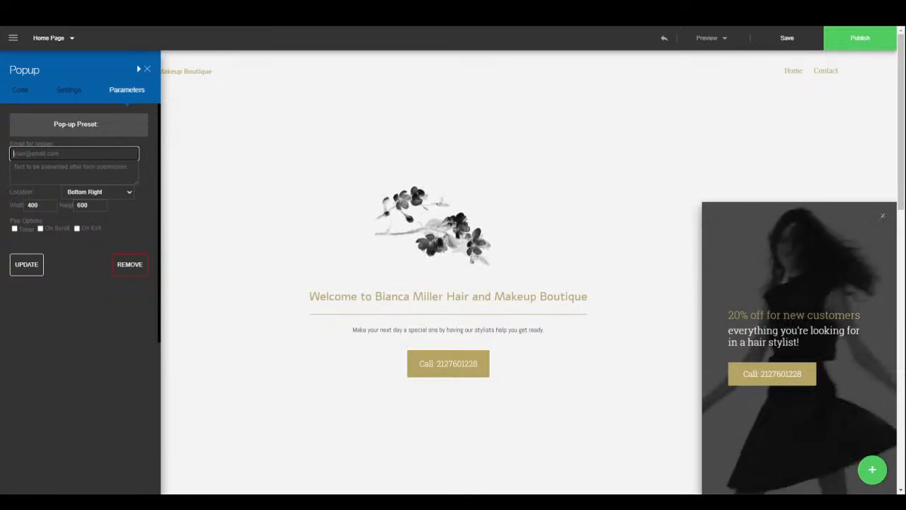
{"action": "left_click", "coordinate": [70, 170]}
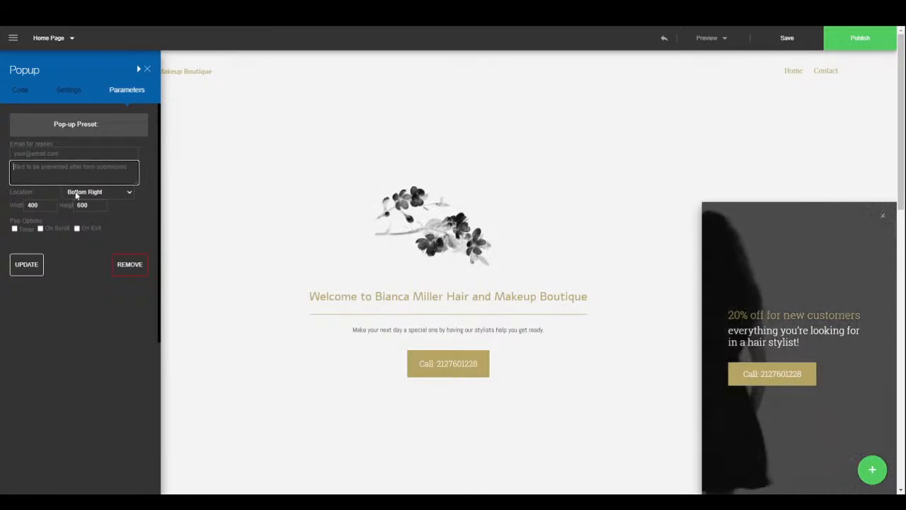
{"action": "left_click", "coordinate": [96, 194]}
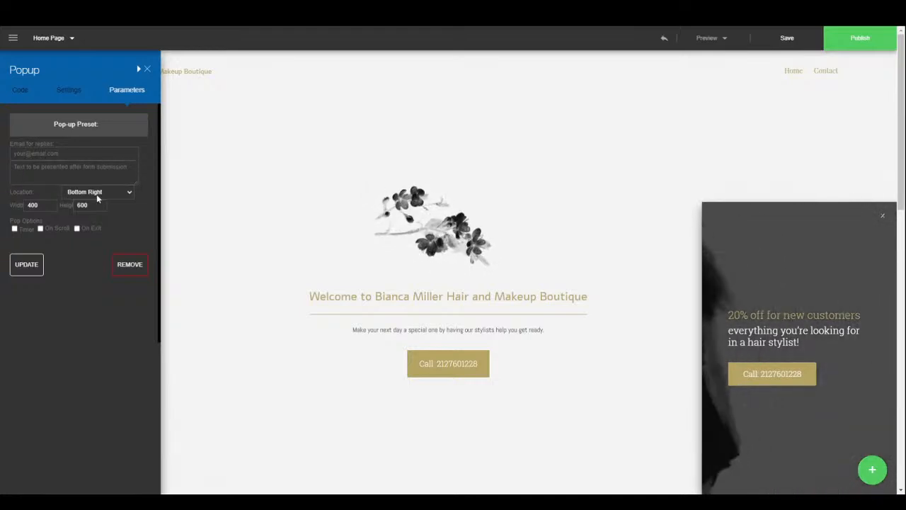
{"action": "left_click", "coordinate": [96, 206]}
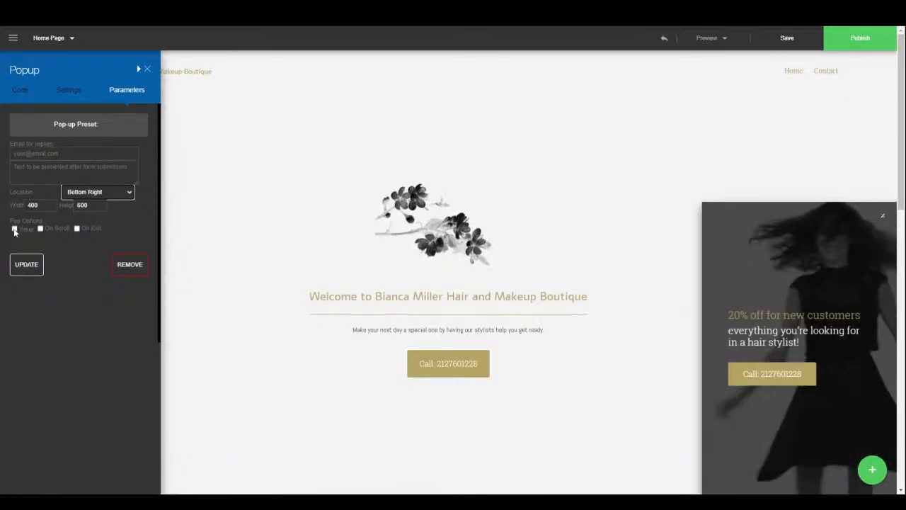
- Try the popup's 5-second timer and On Scroll triggers, check its Settings tab, then close
{"action": "left_click", "coordinate": [15, 229]}
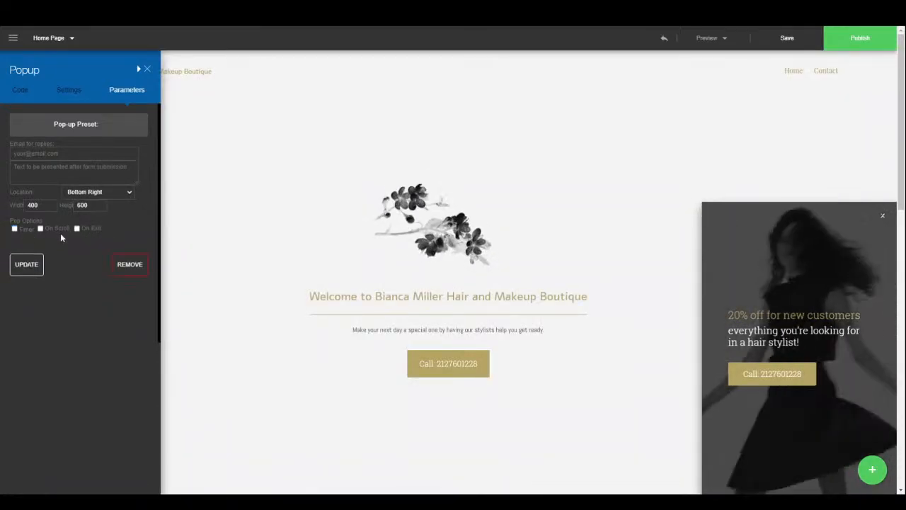
{"action": "left_click", "coordinate": [39, 228]}
{"action": "left_click", "coordinate": [39, 228]}
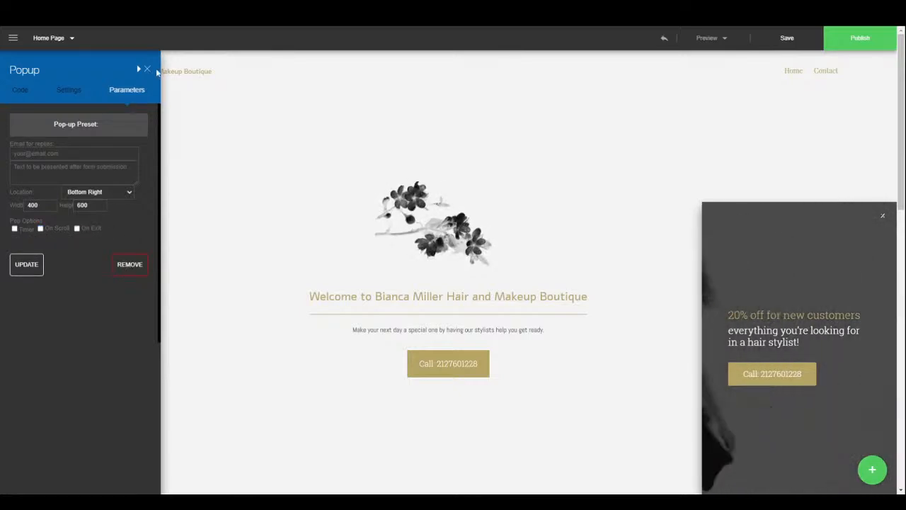
{"action": "left_click", "coordinate": [67, 95]}
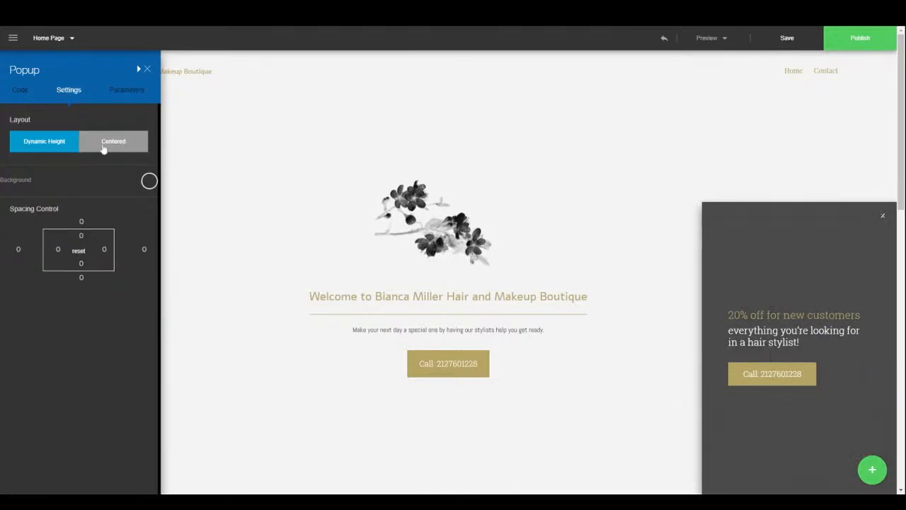
{"action": "left_click", "coordinate": [144, 72]}
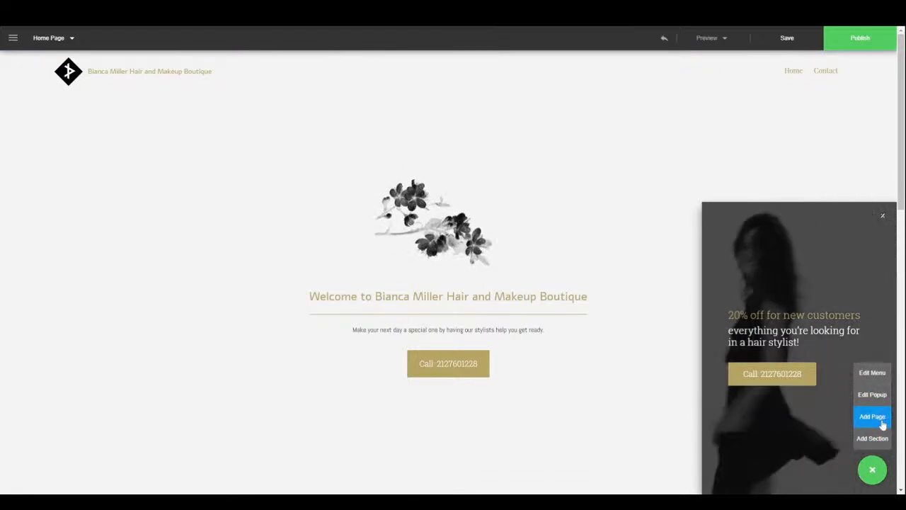
- Open the page list, start Add Section, then dismiss the new-section picker
{"action": "left_click", "coordinate": [71, 40]}
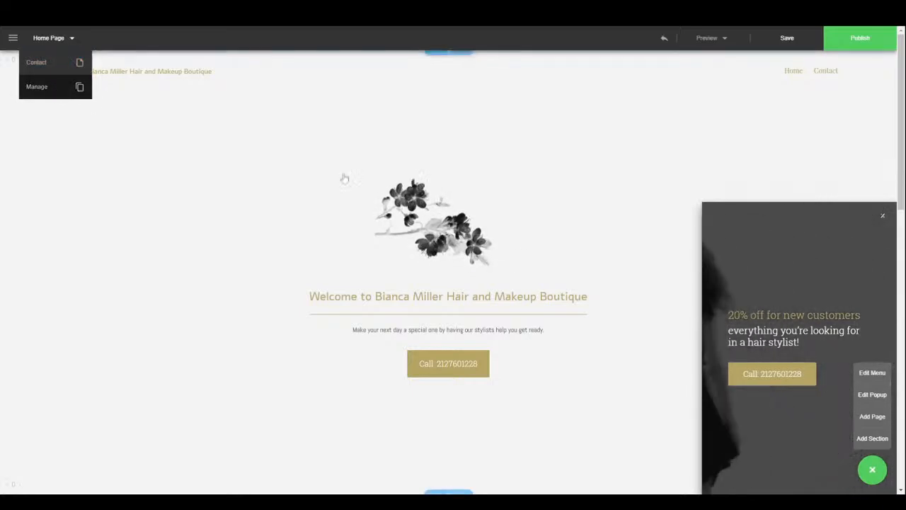
{"action": "left_click", "coordinate": [876, 441]}
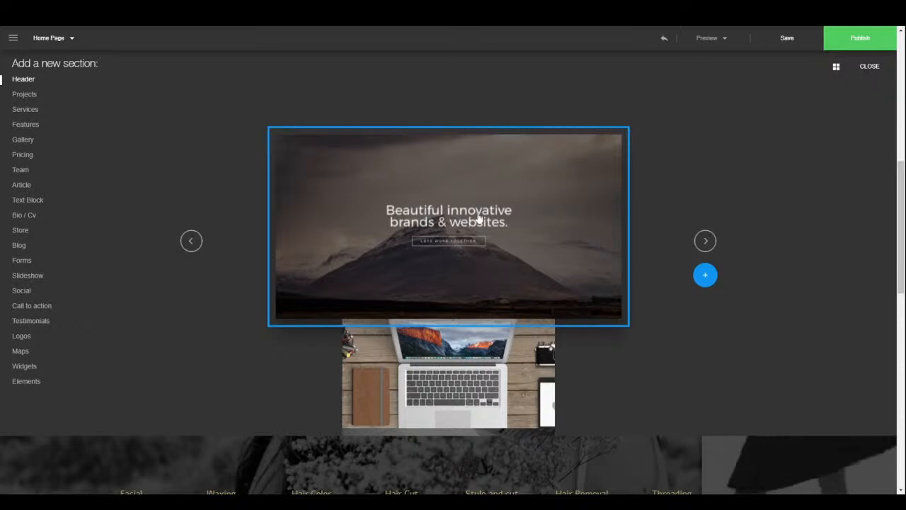
{"action": "left_click", "coordinate": [869, 66]}
{"action": "scroll", "coordinate": [380, 301], "scroll_direction": "up", "scroll_amount": 3}
{"action": "scroll", "coordinate": [462, 349], "scroll_direction": "down", "scroll_amount": 3}
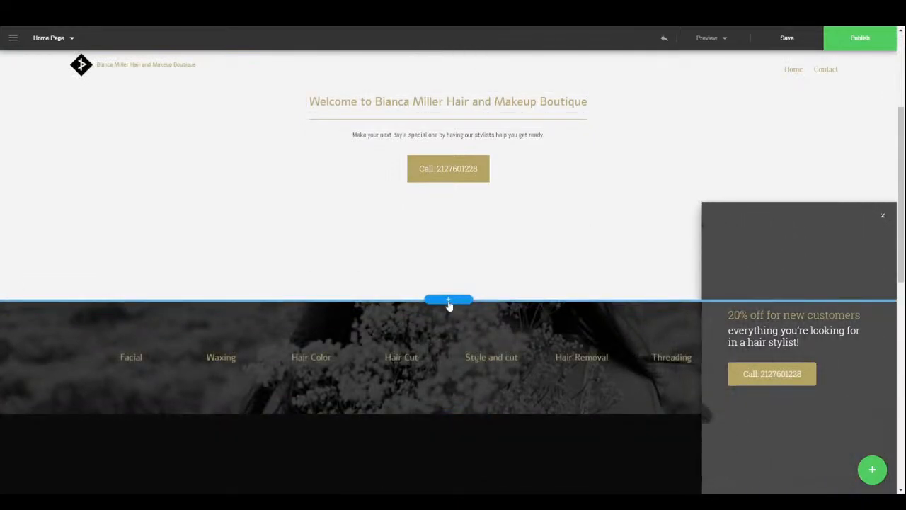
- Reopen the section picker below the welcome area in grid view, showing Projects templates
{"action": "left_click", "coordinate": [449, 302]}
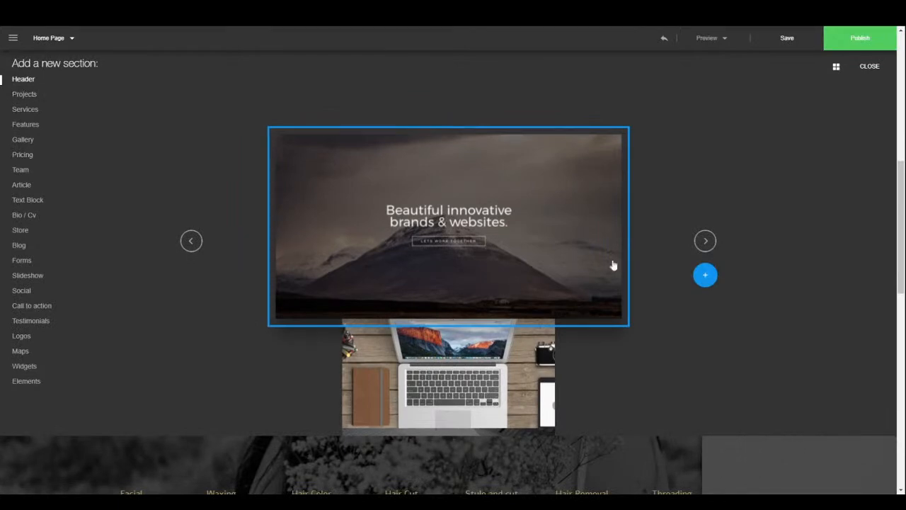
{"action": "left_click", "coordinate": [838, 67]}
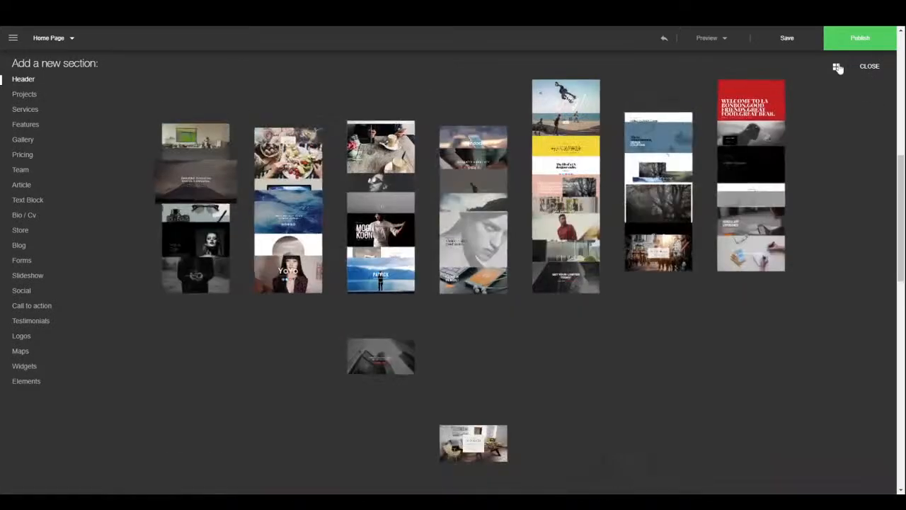
{"action": "scroll", "coordinate": [422, 354], "scroll_direction": "down", "scroll_amount": 3}
{"action": "scroll", "coordinate": [420, 366], "scroll_direction": "down", "scroll_amount": 5}
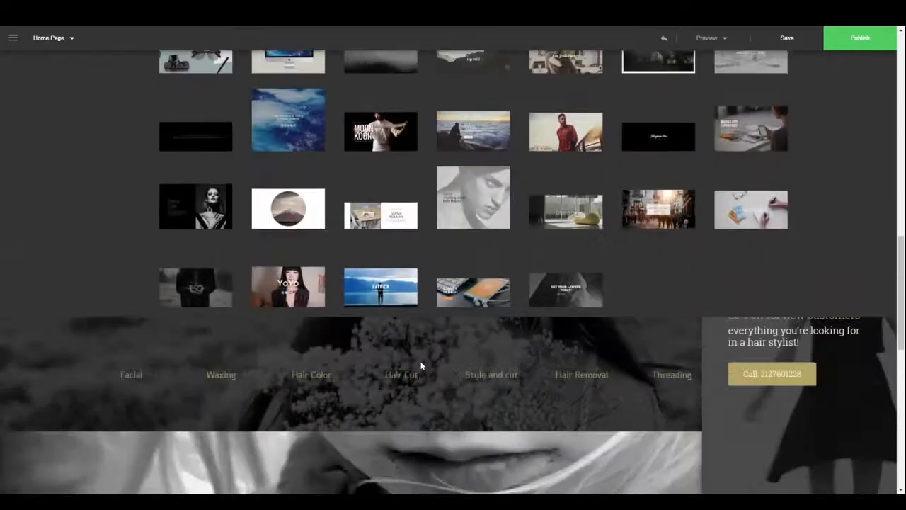
{"action": "scroll", "coordinate": [420, 350], "scroll_direction": "up", "scroll_amount": 4}
{"action": "scroll", "coordinate": [420, 325], "scroll_direction": "up", "scroll_amount": 5}
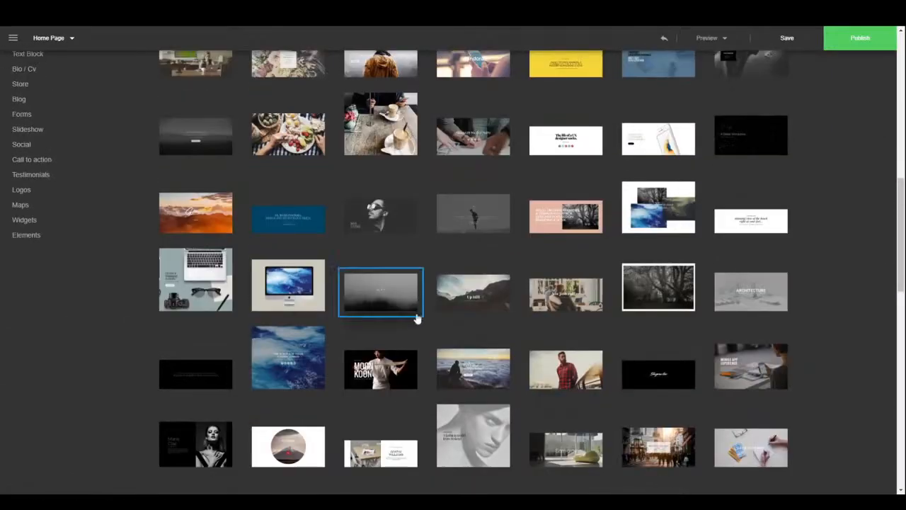
{"action": "left_click", "coordinate": [15, 95]}
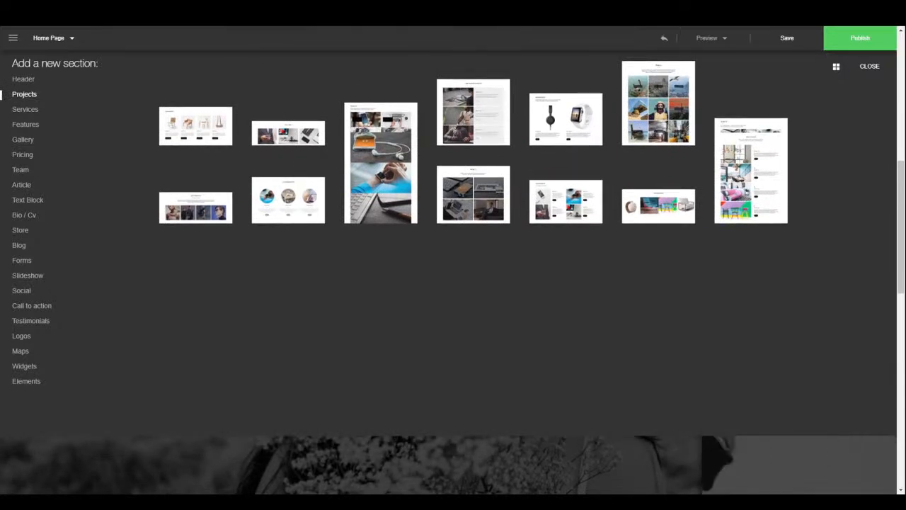
- Switch to single-template view and page through the Projects and Services designs
{"action": "left_click", "coordinate": [836, 67]}
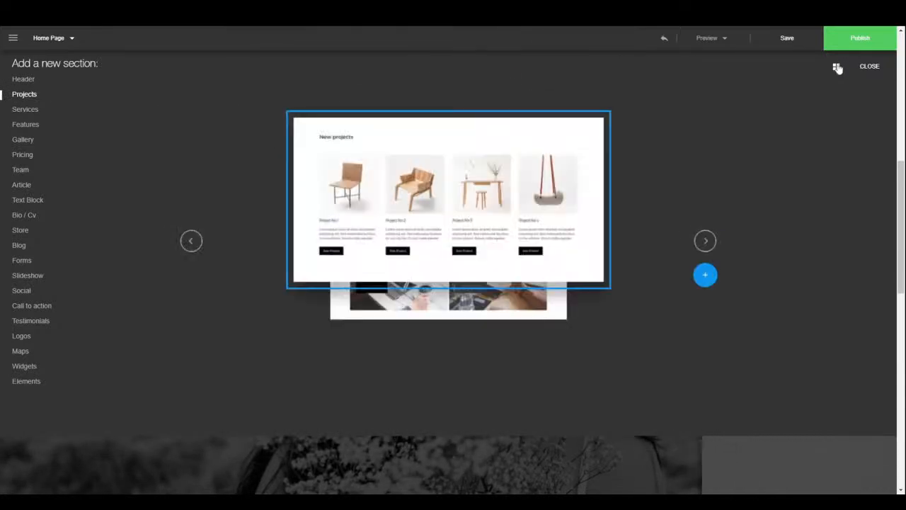
{"action": "left_click", "coordinate": [704, 241]}
{"action": "left_click", "coordinate": [705, 241]}
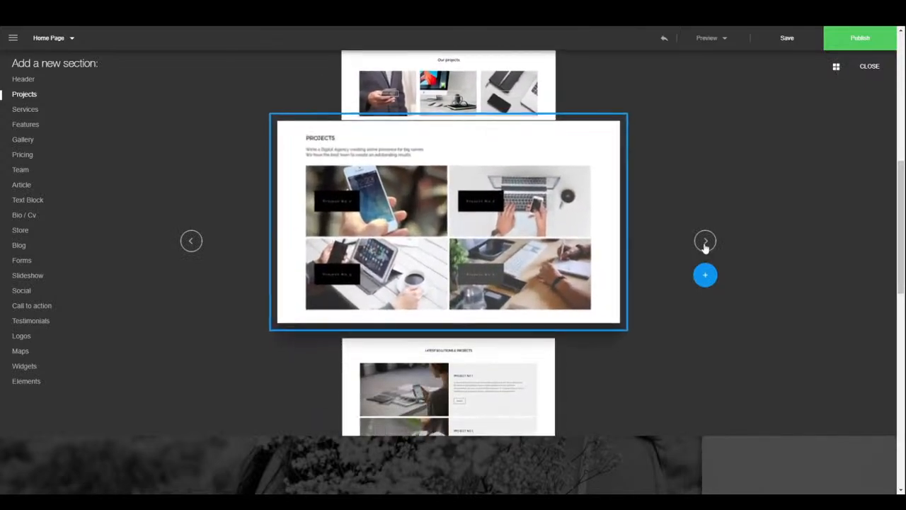
{"action": "left_click", "coordinate": [705, 242]}
{"action": "left_click", "coordinate": [705, 242]}
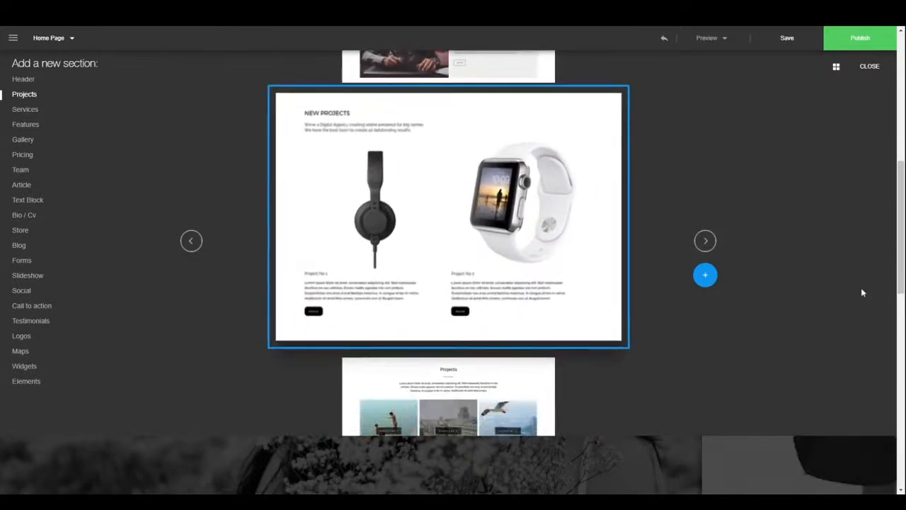
{"action": "left_click", "coordinate": [25, 109]}
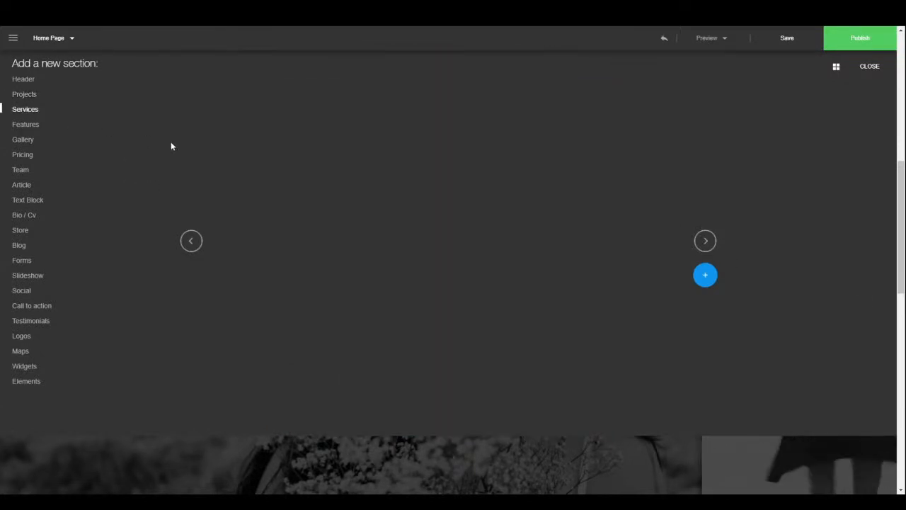
{"action": "left_click", "coordinate": [705, 241]}
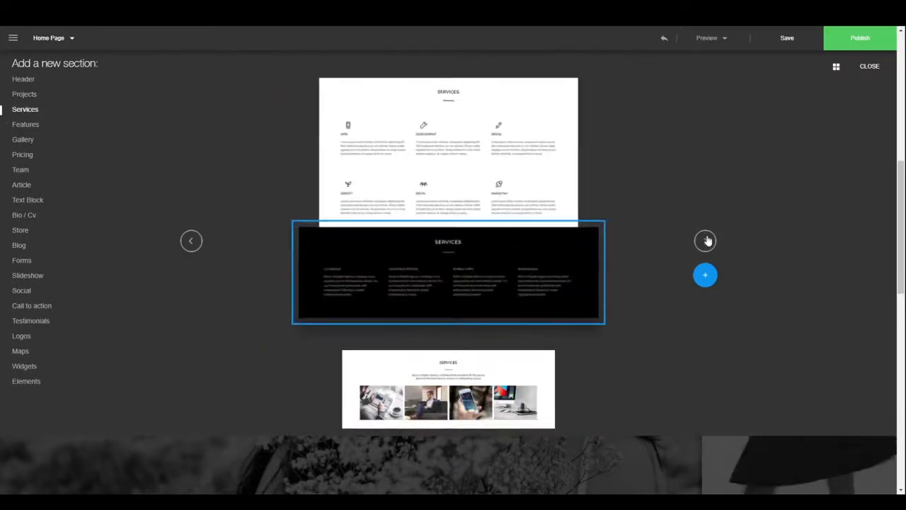
{"action": "left_click", "coordinate": [704, 241]}
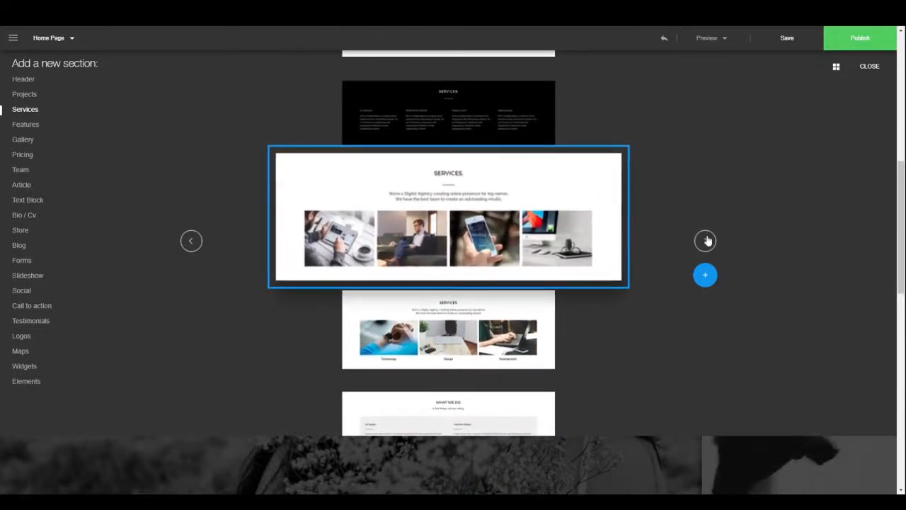
{"action": "left_click", "coordinate": [705, 240]}
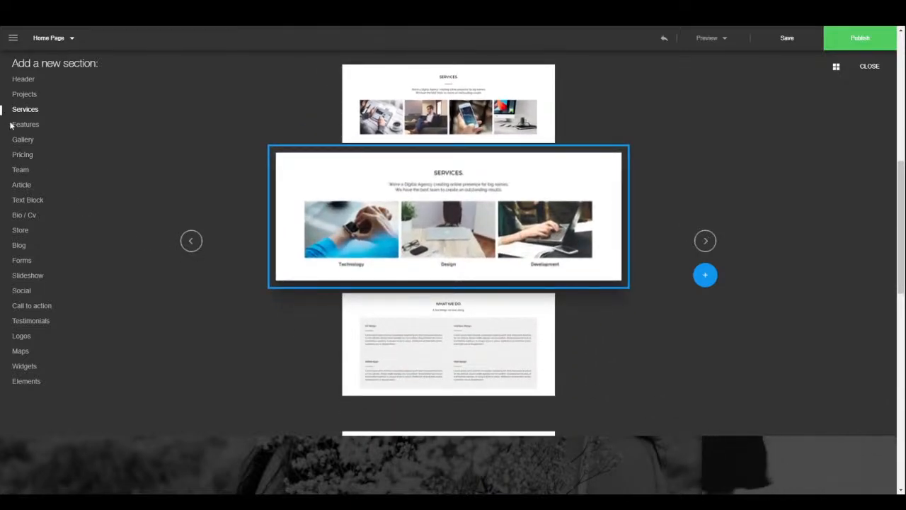
- Page through the Features designs to New Features, then the Gallery designs
{"action": "left_click", "coordinate": [17, 125]}
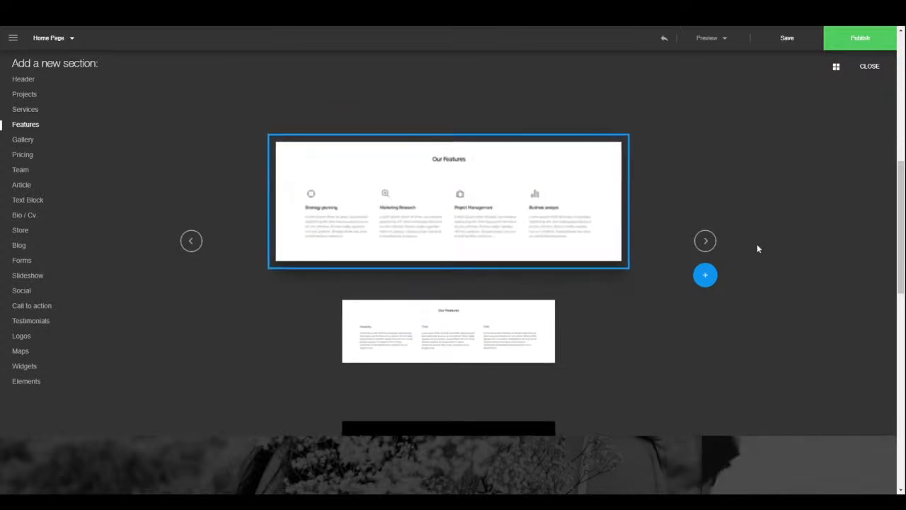
{"action": "left_click", "coordinate": [711, 243]}
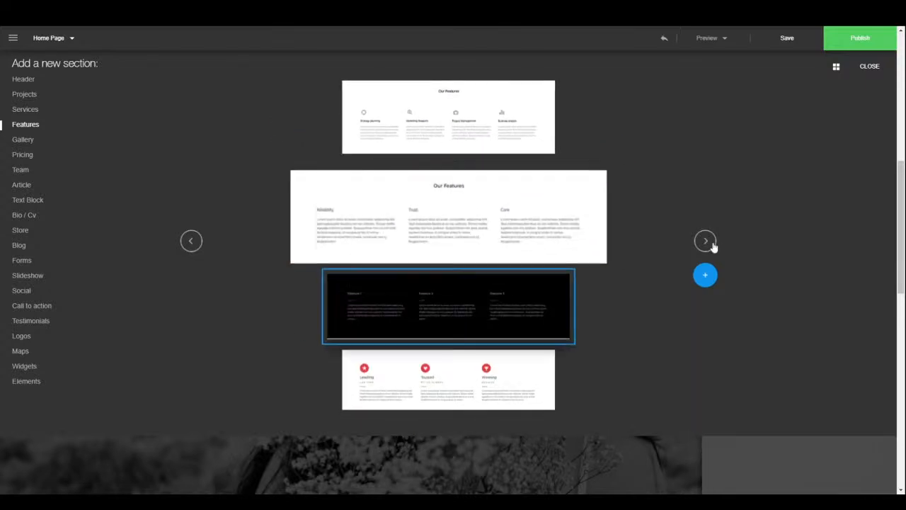
{"action": "left_click", "coordinate": [710, 243]}
{"action": "left_click", "coordinate": [711, 243]}
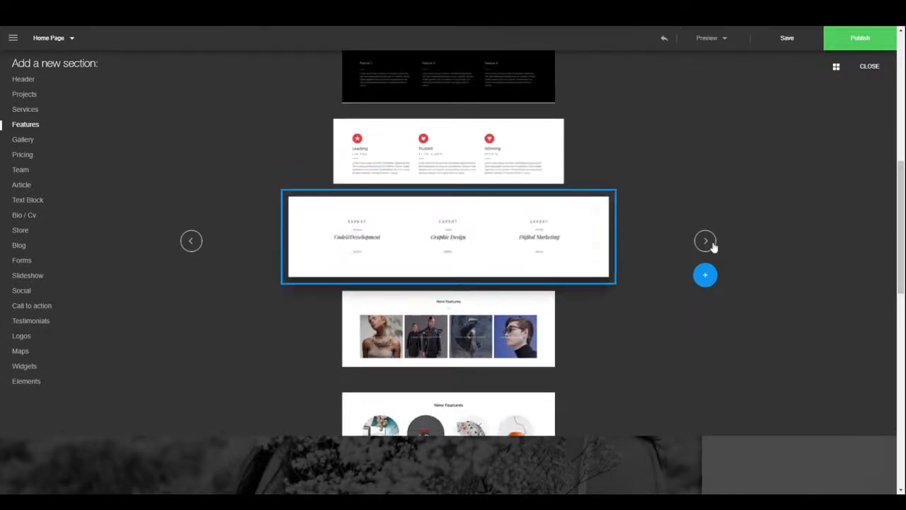
{"action": "left_click", "coordinate": [712, 244]}
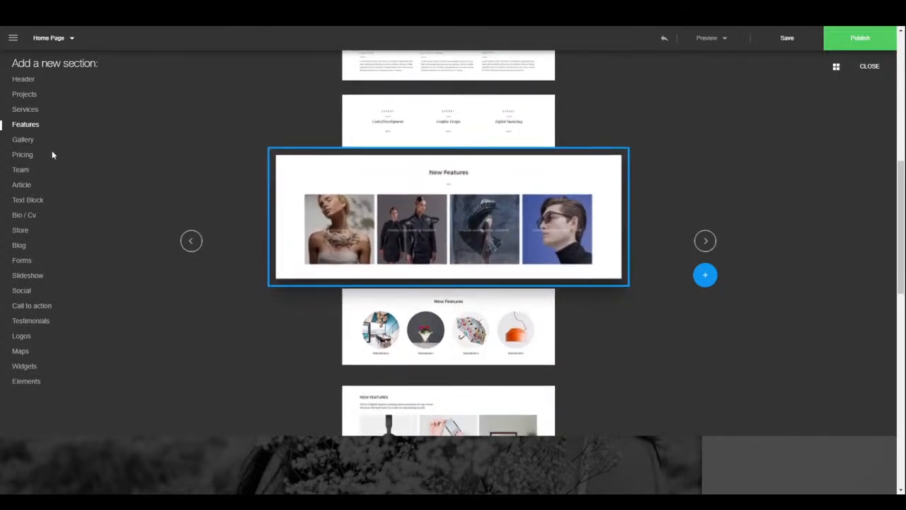
{"action": "left_click", "coordinate": [30, 141]}
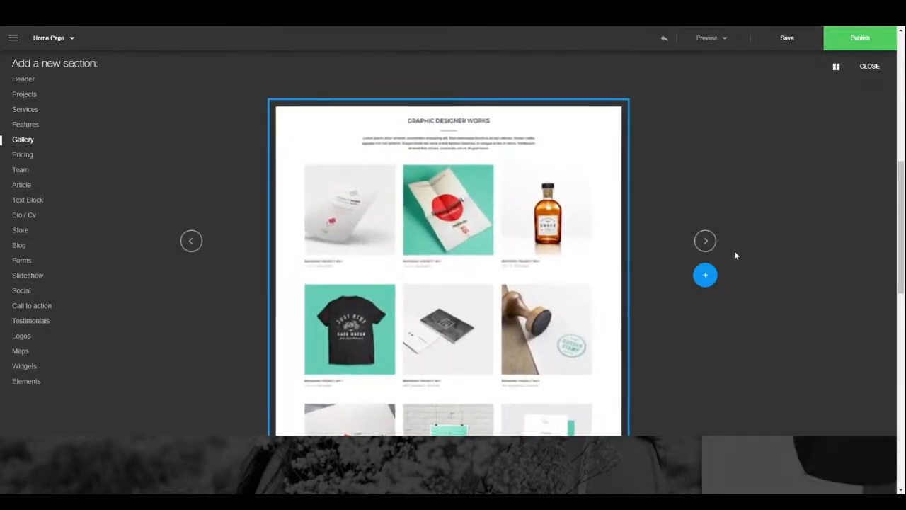
{"action": "left_click", "coordinate": [706, 241]}
{"action": "left_click", "coordinate": [706, 242]}
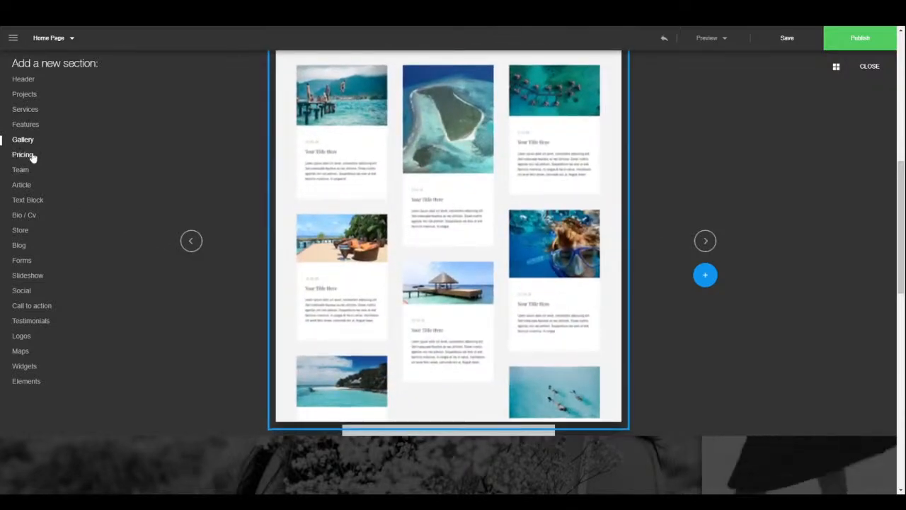
- Page through the Pricing and Team section designs
{"action": "left_click", "coordinate": [28, 156]}
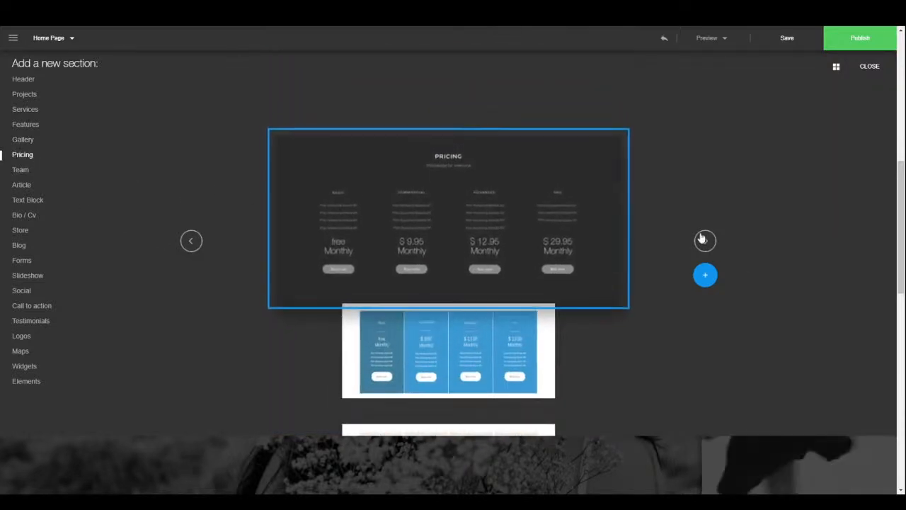
{"action": "left_click", "coordinate": [705, 242]}
{"action": "left_click", "coordinate": [705, 241]}
{"action": "left_click", "coordinate": [705, 241]}
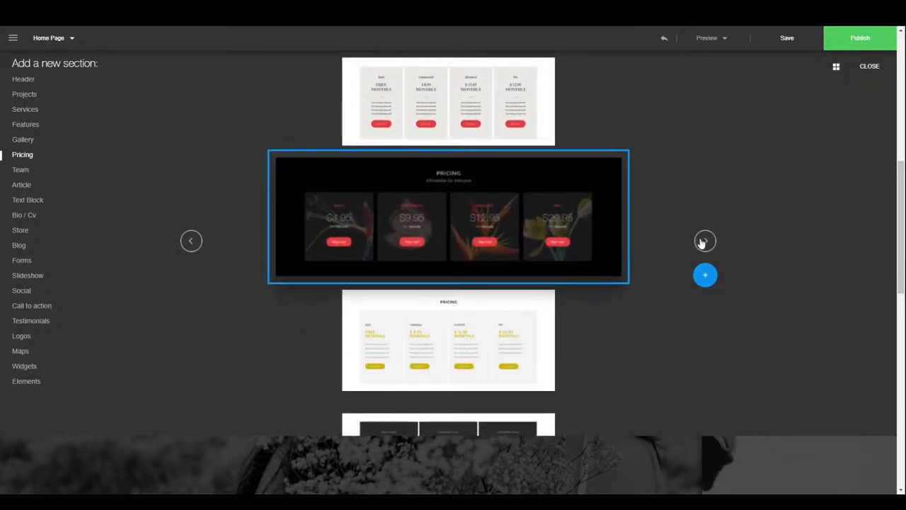
{"action": "left_click", "coordinate": [705, 240]}
{"action": "left_click", "coordinate": [705, 240]}
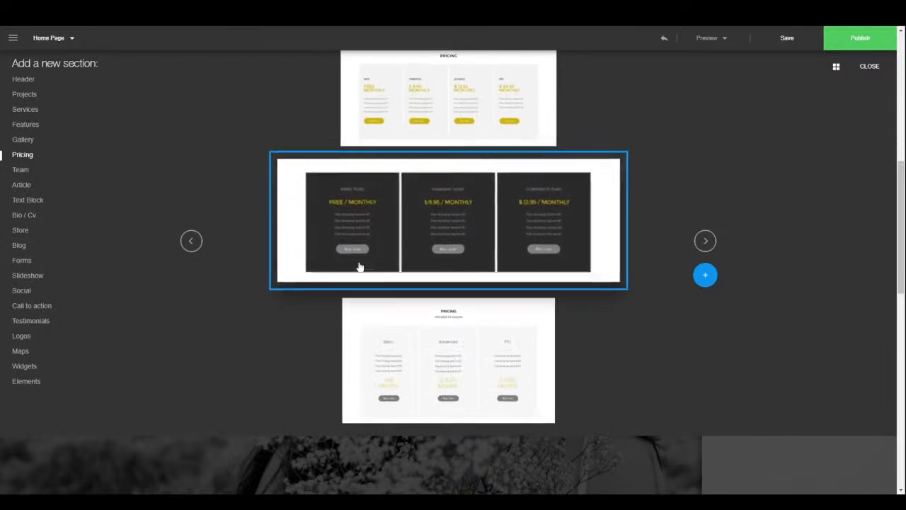
{"action": "left_click", "coordinate": [25, 173]}
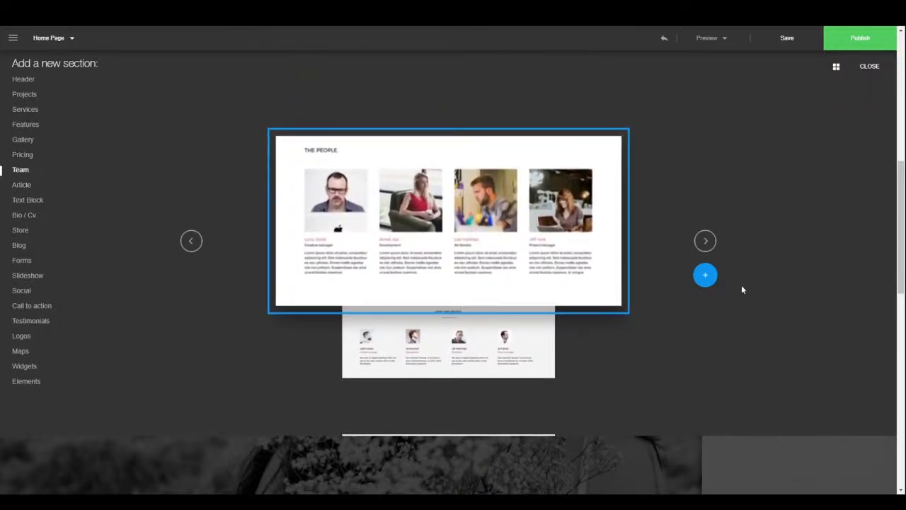
{"action": "left_click", "coordinate": [710, 242]}
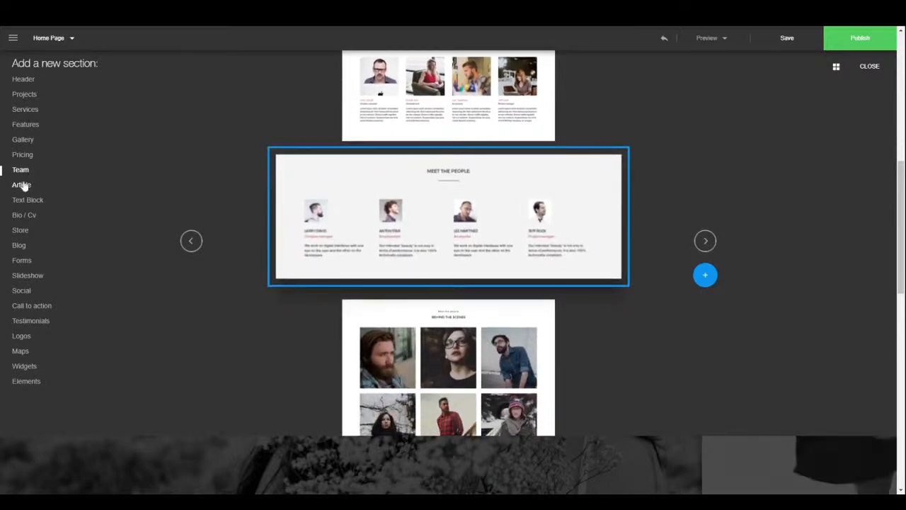
- Page through the Article, Text Block and Bio / Cv designs, ending on the text-only BIO
{"action": "left_click", "coordinate": [22, 185]}
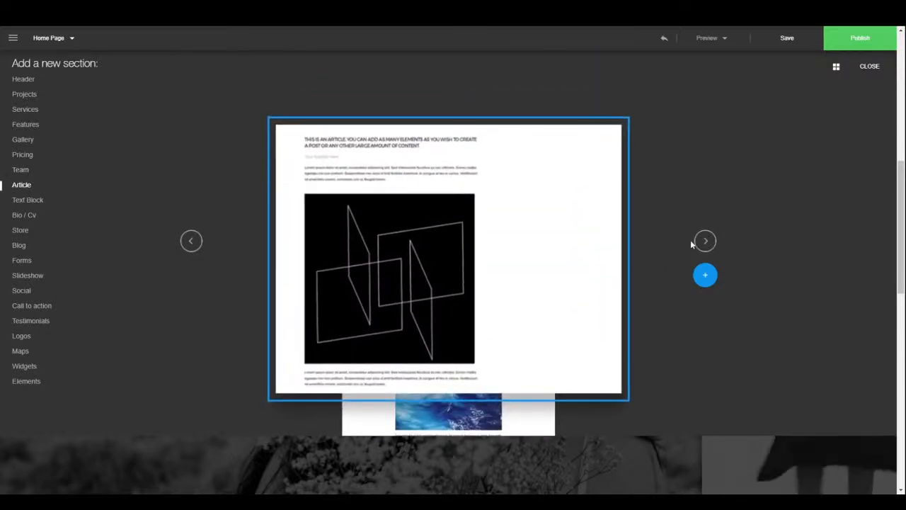
{"action": "left_click", "coordinate": [706, 242]}
{"action": "left_click", "coordinate": [27, 200]}
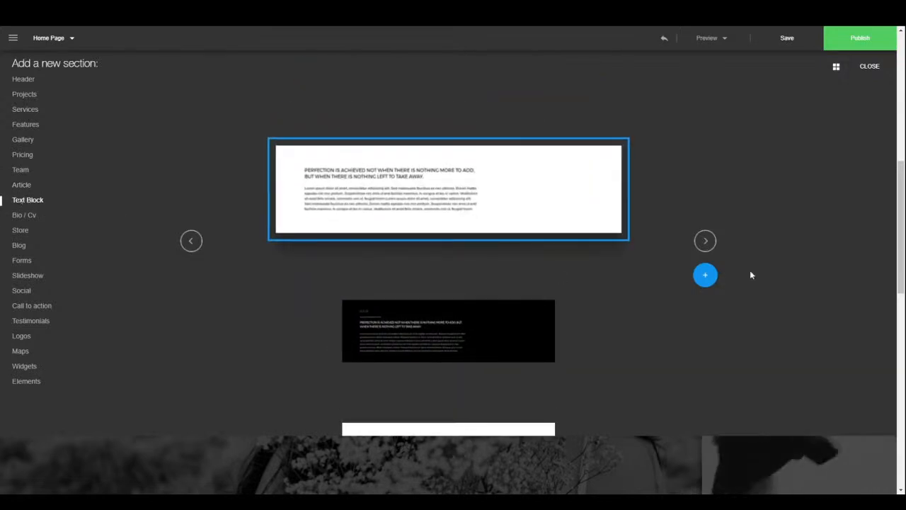
{"action": "left_click", "coordinate": [706, 241]}
{"action": "left_click", "coordinate": [705, 241]}
{"action": "left_click", "coordinate": [706, 242]}
{"action": "left_click", "coordinate": [705, 241]}
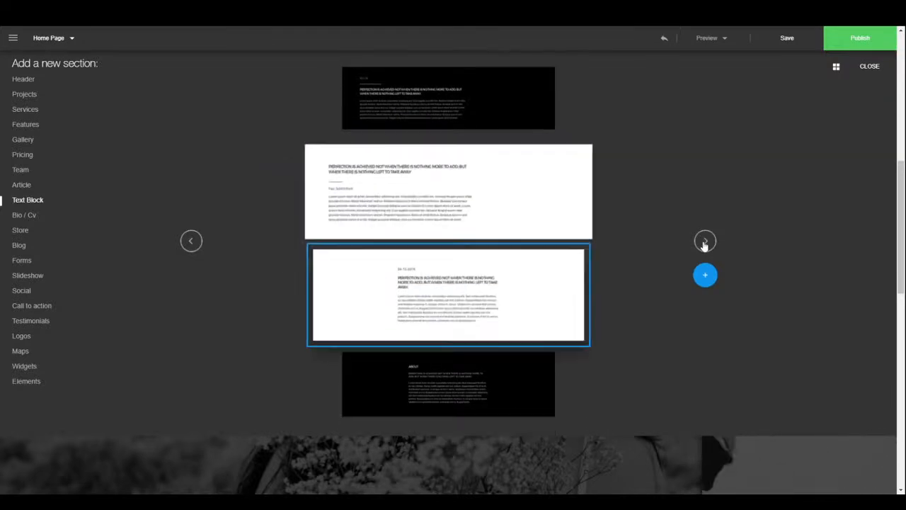
{"action": "left_click", "coordinate": [14, 216]}
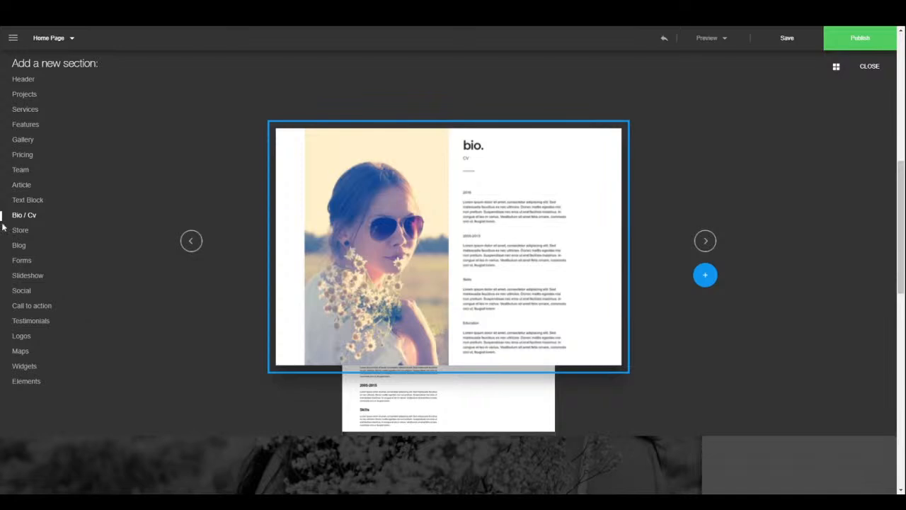
{"action": "left_click", "coordinate": [706, 241]}
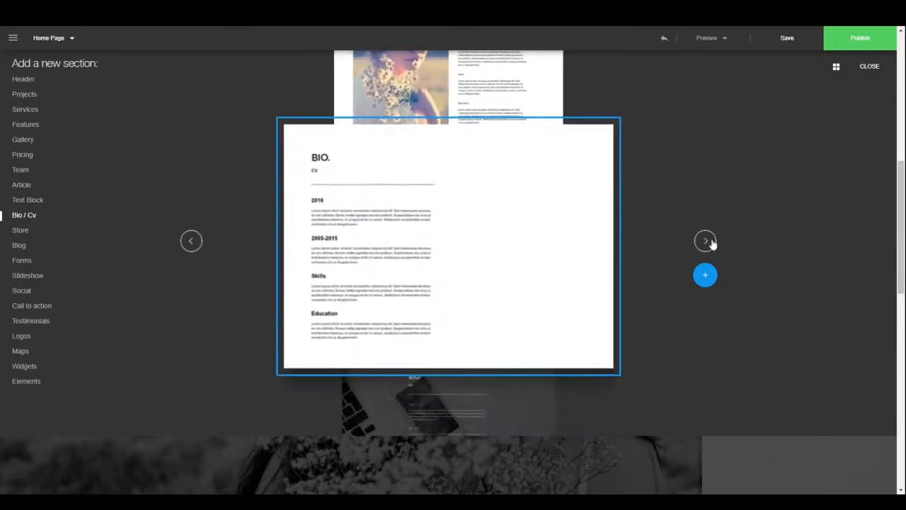
- Browse the Store designs from Pocket Armchair to the lamp and chair layout
{"action": "left_click", "coordinate": [20, 231]}
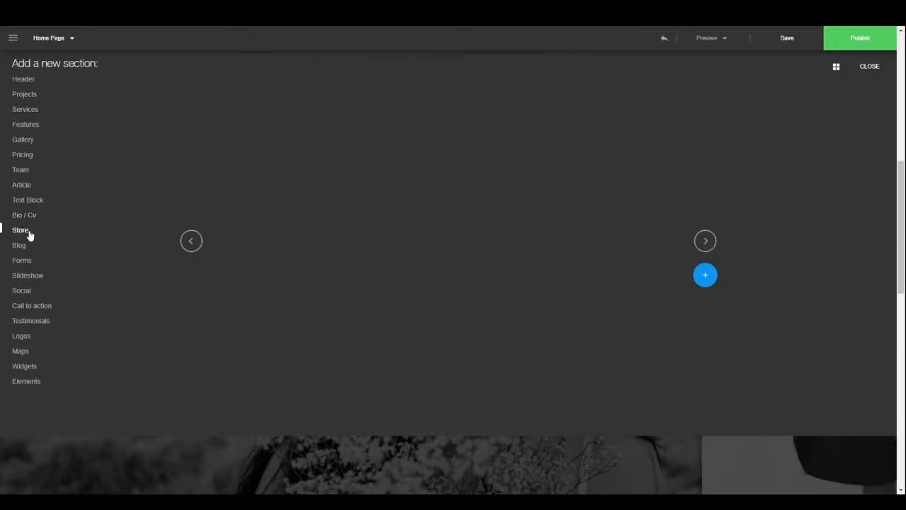
{"action": "left_click", "coordinate": [710, 242]}
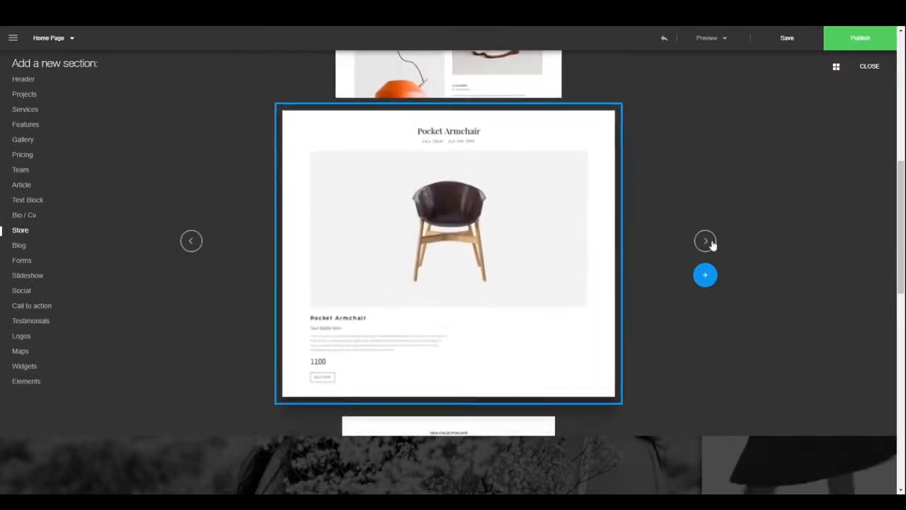
{"action": "left_click", "coordinate": [711, 242]}
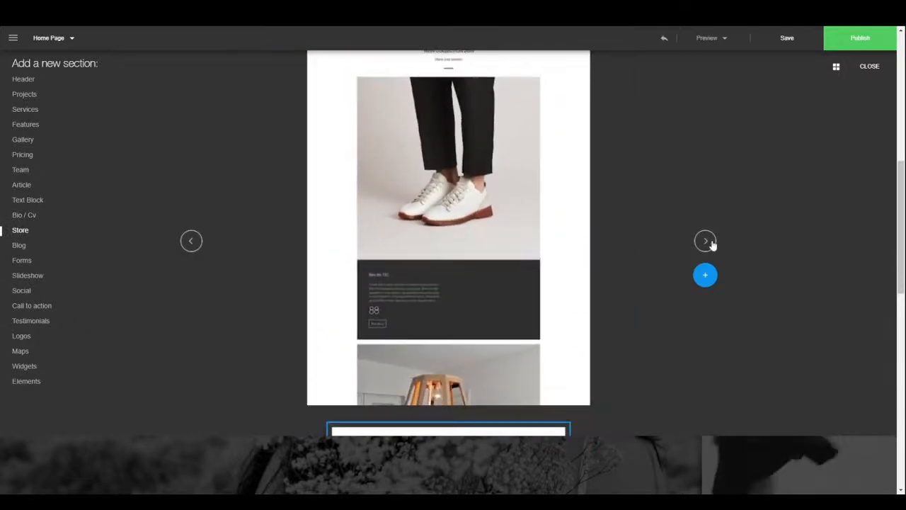
{"action": "left_click", "coordinate": [711, 242]}
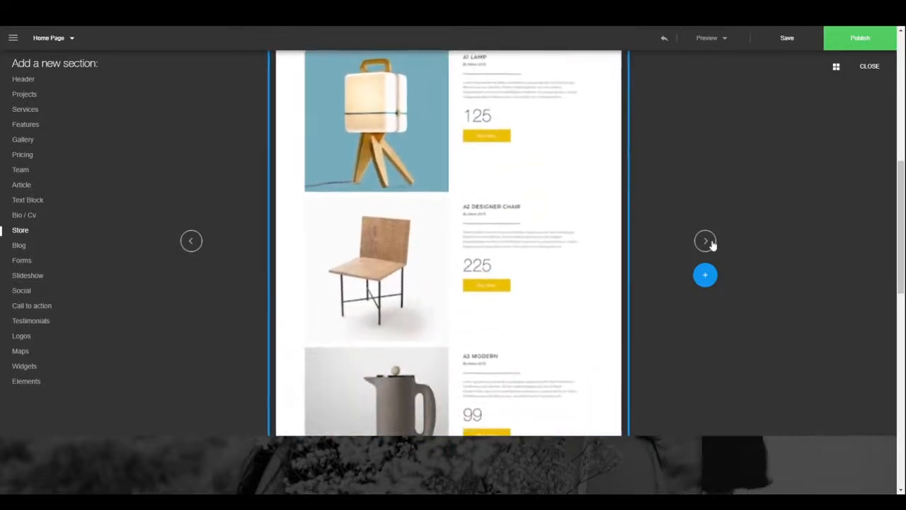
- Page through the Blog section designs, including Recent Posts
{"action": "left_click", "coordinate": [19, 245]}
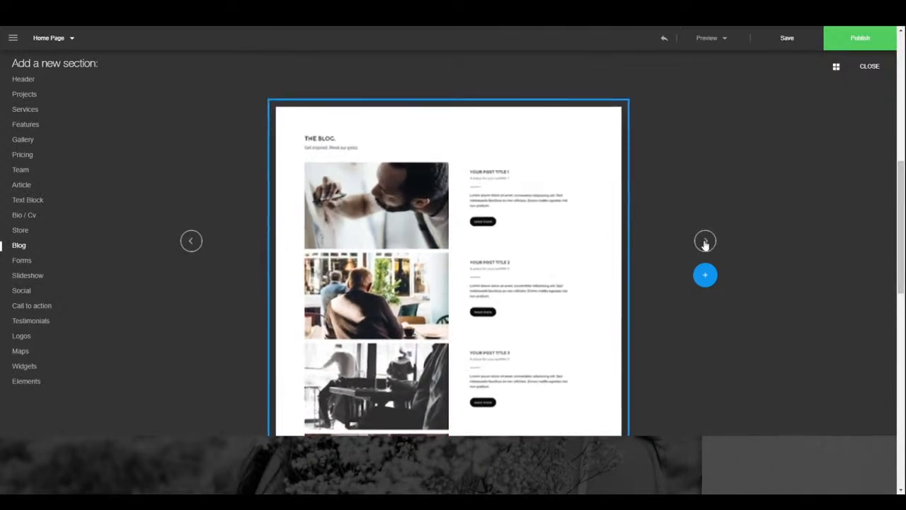
{"action": "left_click", "coordinate": [705, 242]}
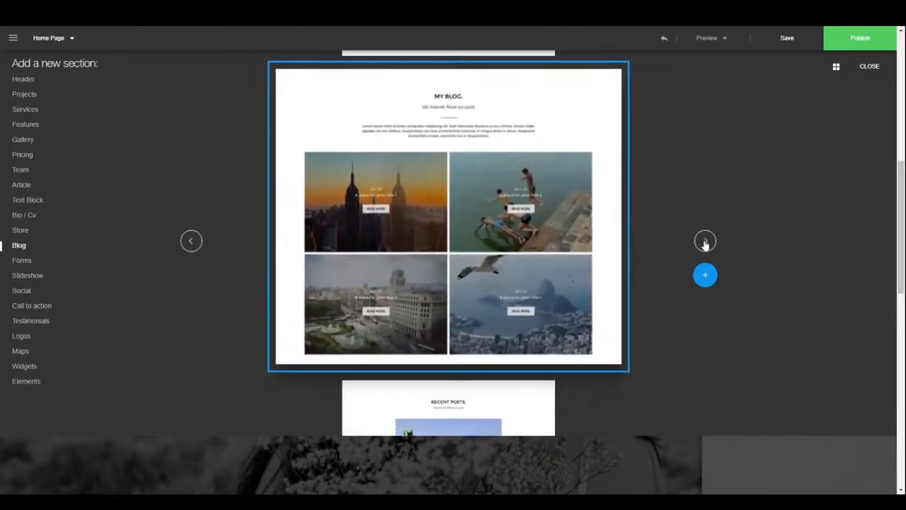
{"action": "left_click", "coordinate": [705, 242]}
{"action": "left_click", "coordinate": [705, 242]}
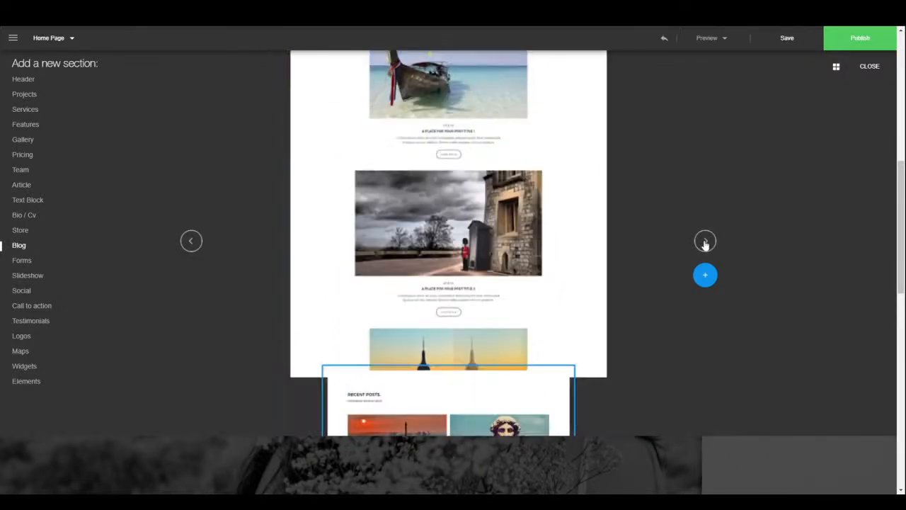
{"action": "left_click", "coordinate": [705, 242]}
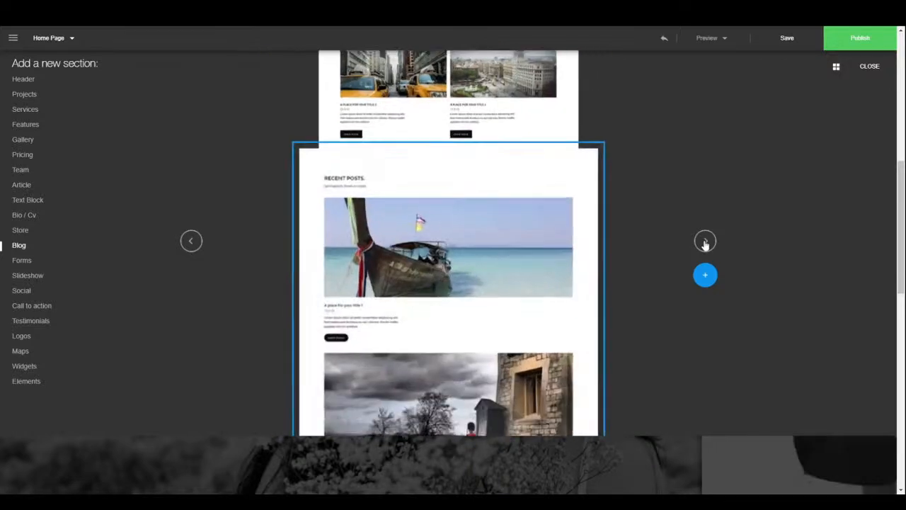
- Look through the Forms, Slideshow and Social designs, reaching Follow us online
{"action": "left_click", "coordinate": [26, 264]}
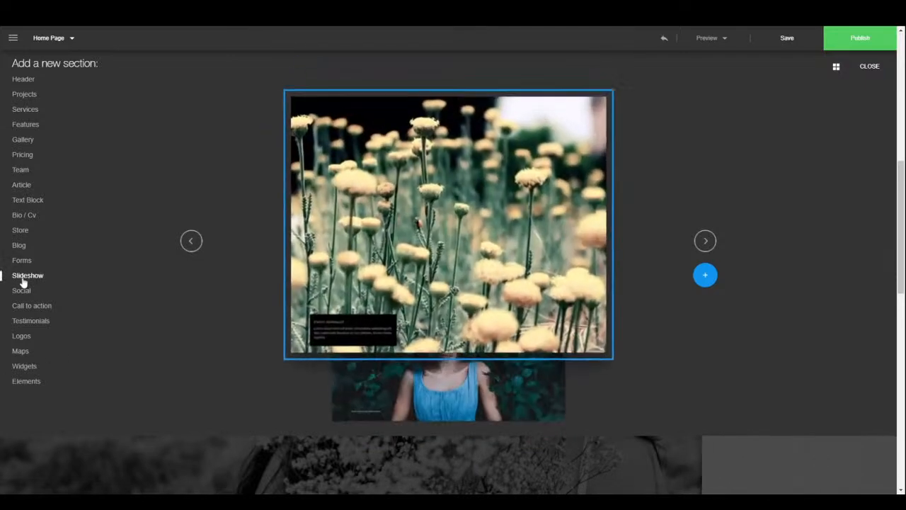
{"action": "left_click", "coordinate": [704, 241]}
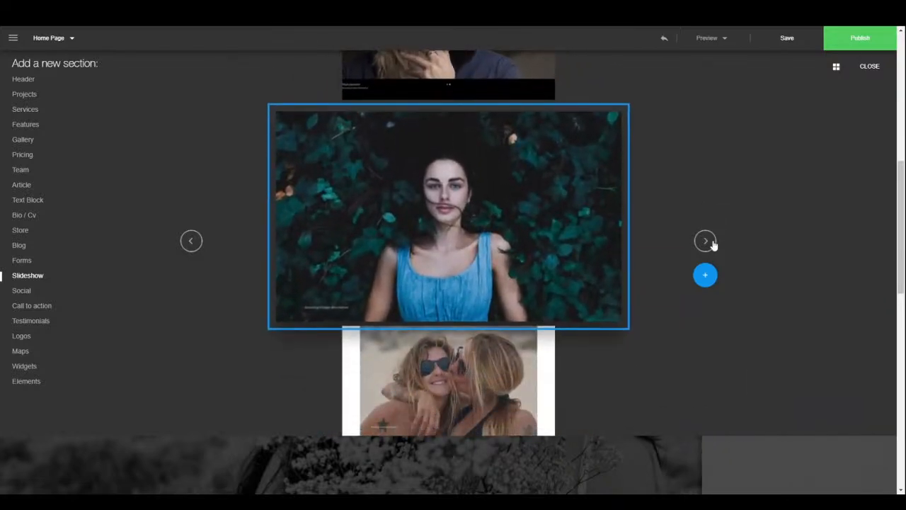
{"action": "left_click", "coordinate": [713, 244]}
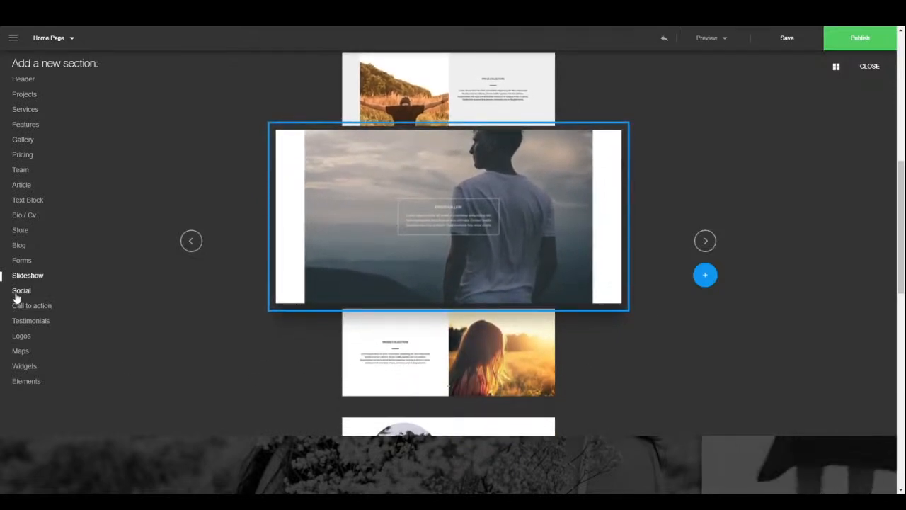
{"action": "left_click", "coordinate": [708, 242]}
{"action": "left_click", "coordinate": [708, 243]}
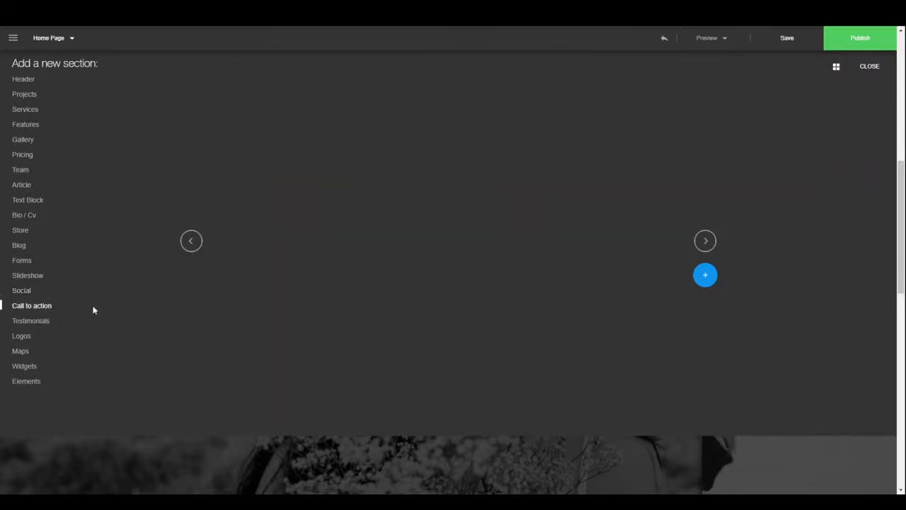
- Step through the Call to action designs, past paper-plane and Ramona Studio, to DOWNLOAD
{"action": "left_click", "coordinate": [706, 243]}
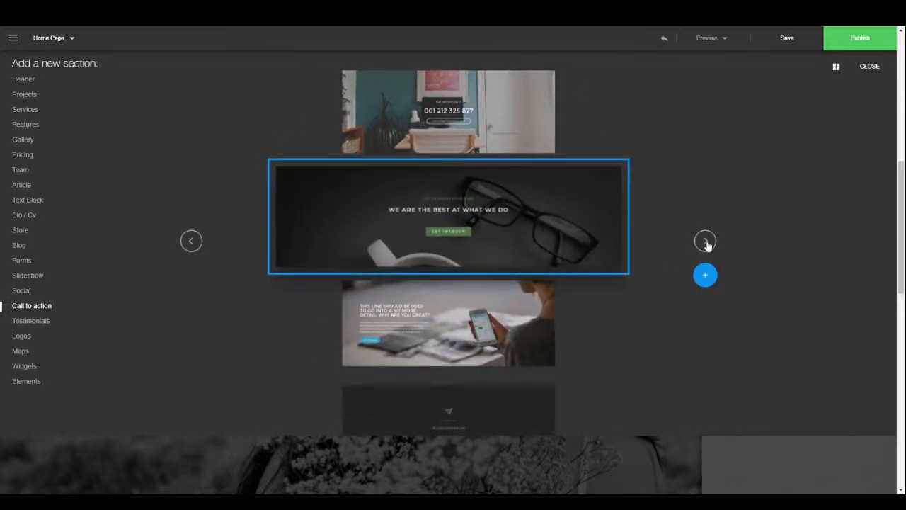
{"action": "left_click", "coordinate": [707, 243]}
{"action": "left_click", "coordinate": [707, 243]}
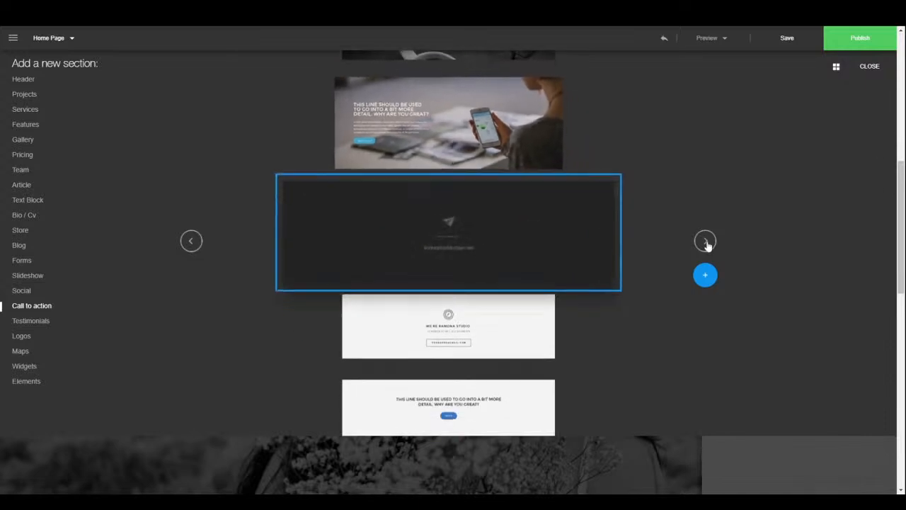
{"action": "left_click", "coordinate": [706, 242]}
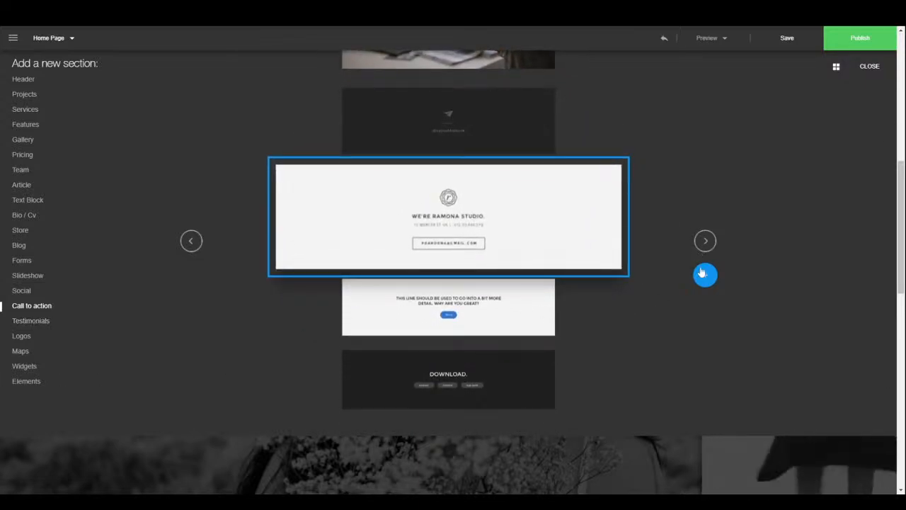
{"action": "left_click", "coordinate": [707, 242]}
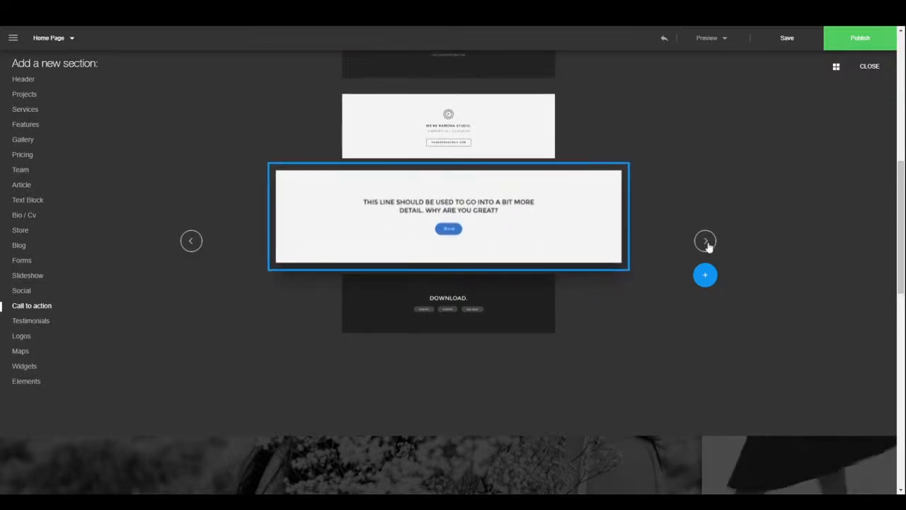
{"action": "left_click", "coordinate": [707, 243]}
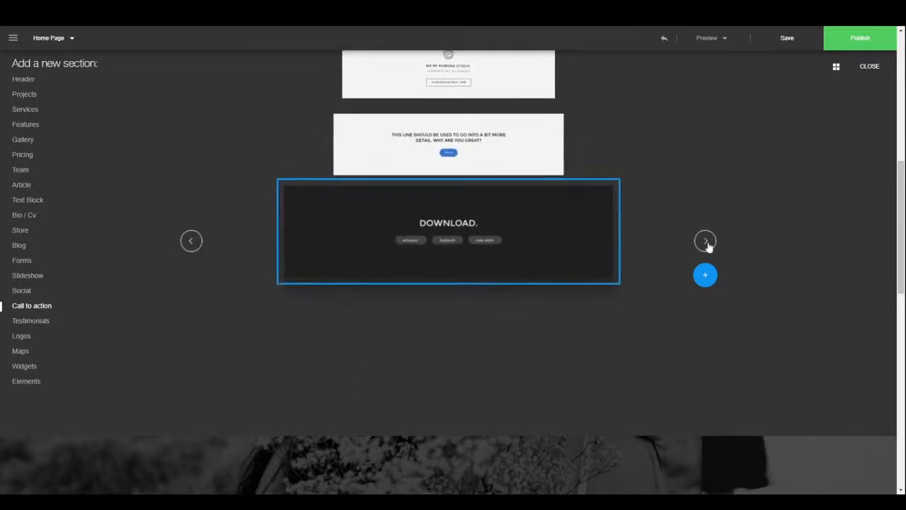
- Page through the Testimonials designs, then the Logos designs up to app store logos
{"action": "left_click", "coordinate": [38, 325]}
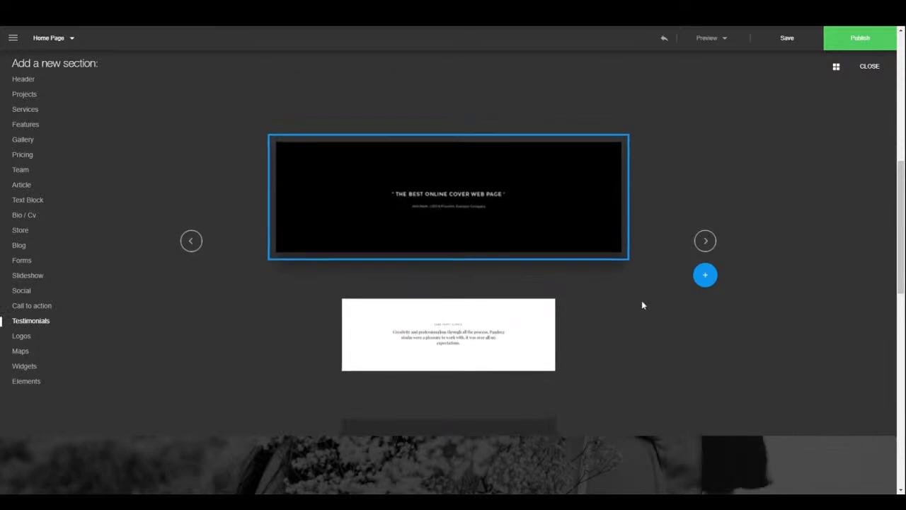
{"action": "left_click", "coordinate": [705, 242]}
{"action": "left_click", "coordinate": [705, 242]}
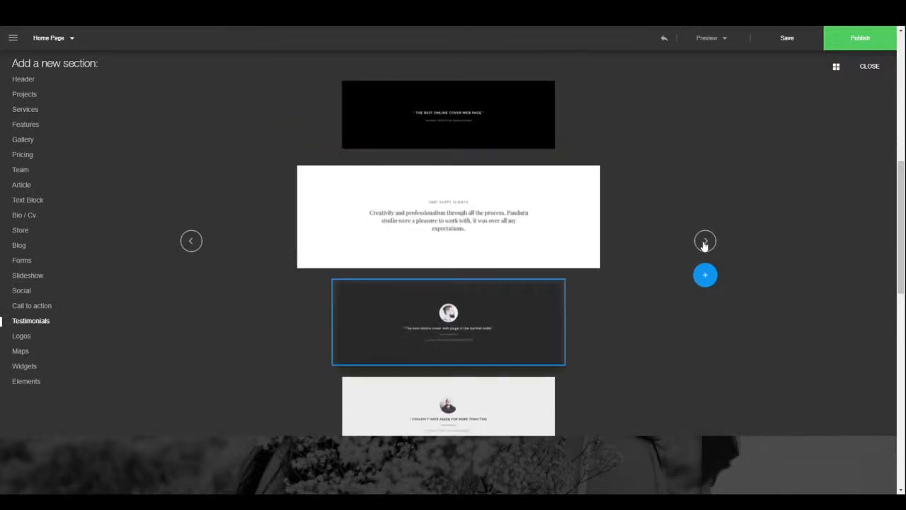
{"action": "left_click", "coordinate": [705, 242]}
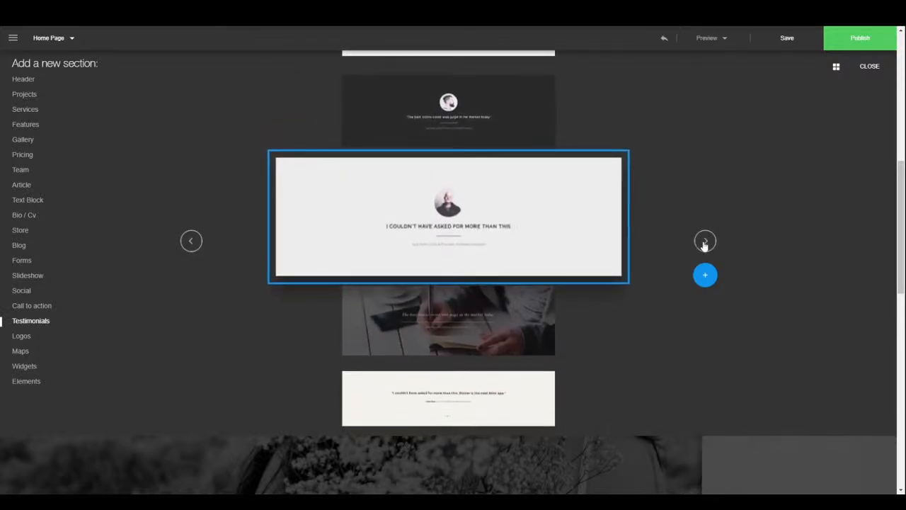
{"action": "left_click", "coordinate": [705, 242]}
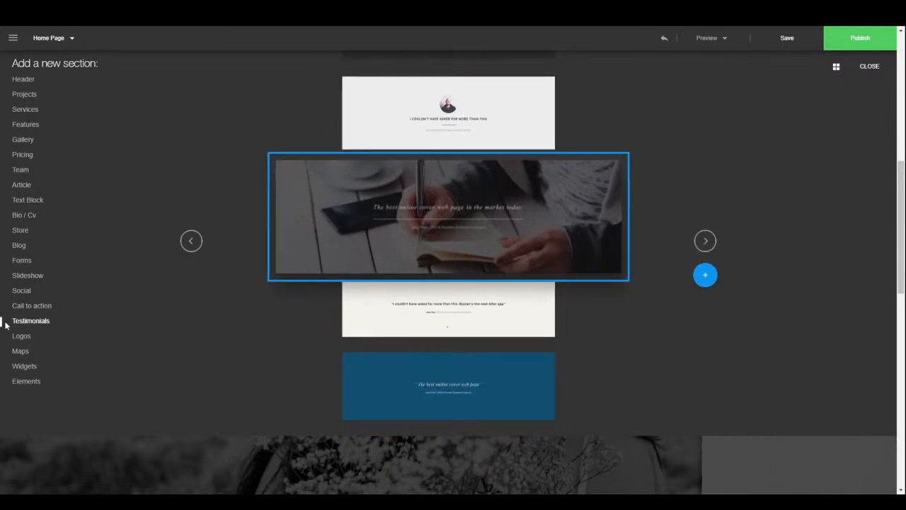
{"action": "left_click", "coordinate": [16, 339]}
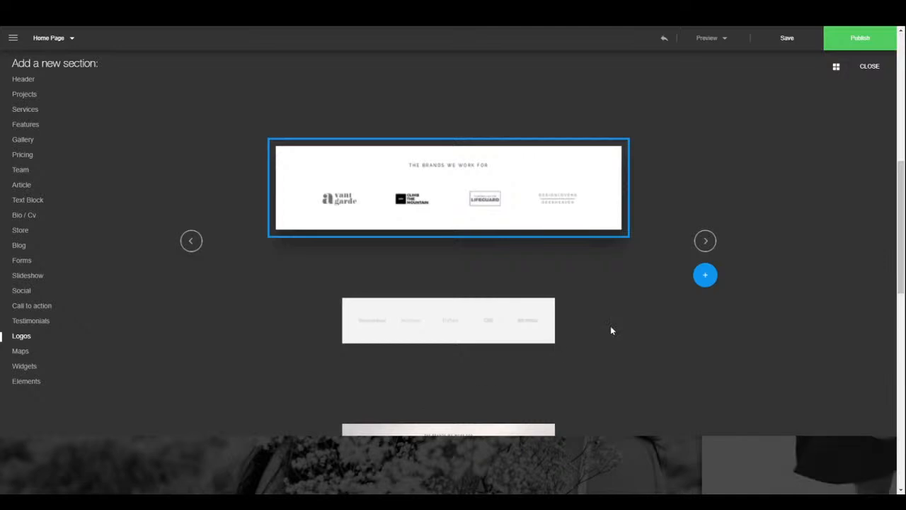
{"action": "left_click", "coordinate": [701, 242]}
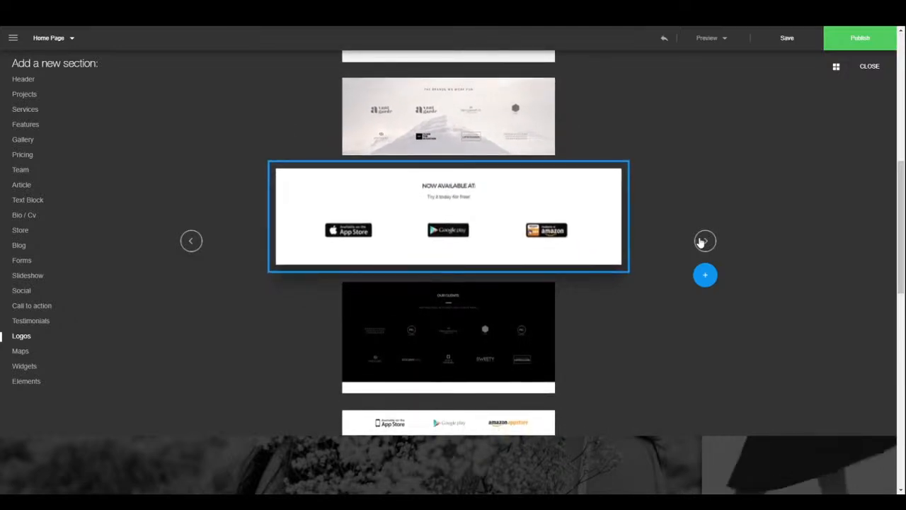
{"action": "left_click", "coordinate": [702, 241]}
{"action": "left_click", "coordinate": [702, 242]}
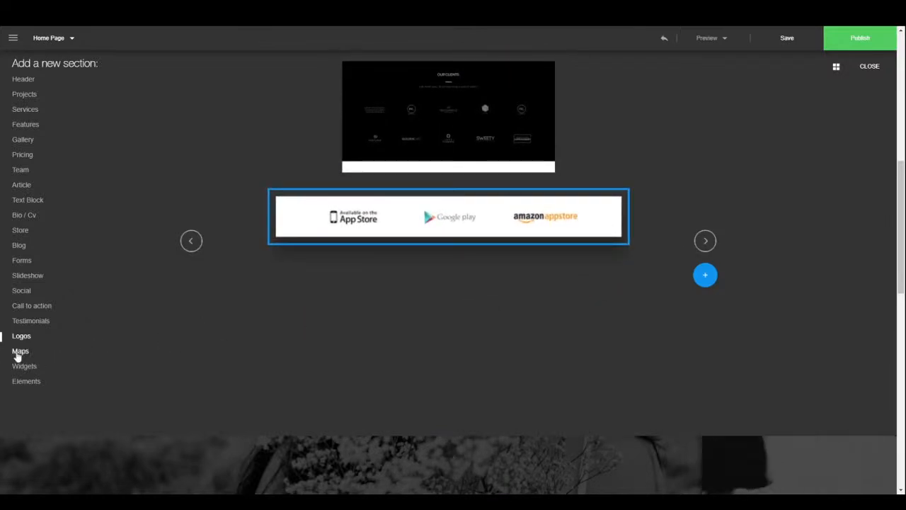
- Page through the Maps designs to Darren Fashion Factory, then the Widgets designs
{"action": "left_click", "coordinate": [17, 353]}
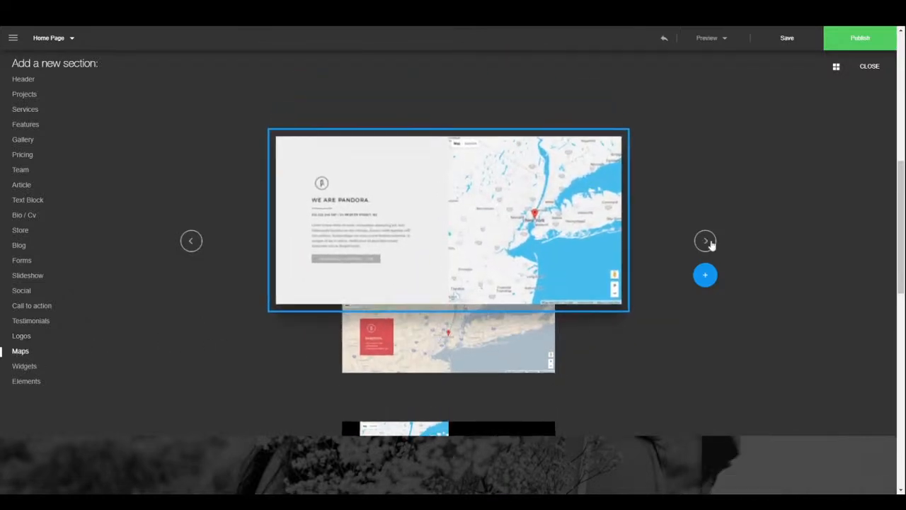
{"action": "left_click", "coordinate": [708, 242]}
{"action": "left_click", "coordinate": [708, 242]}
{"action": "left_click", "coordinate": [708, 242]}
{"action": "left_click", "coordinate": [706, 242]}
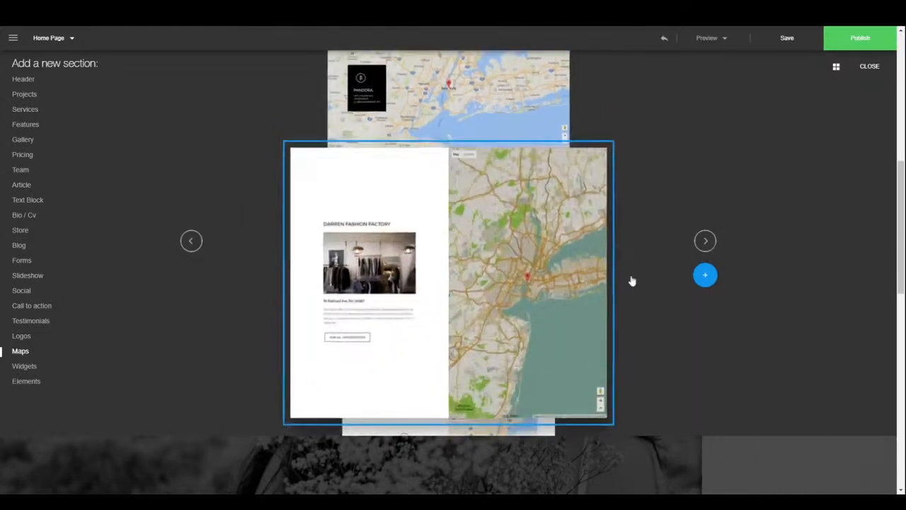
{"action": "left_click", "coordinate": [34, 368]}
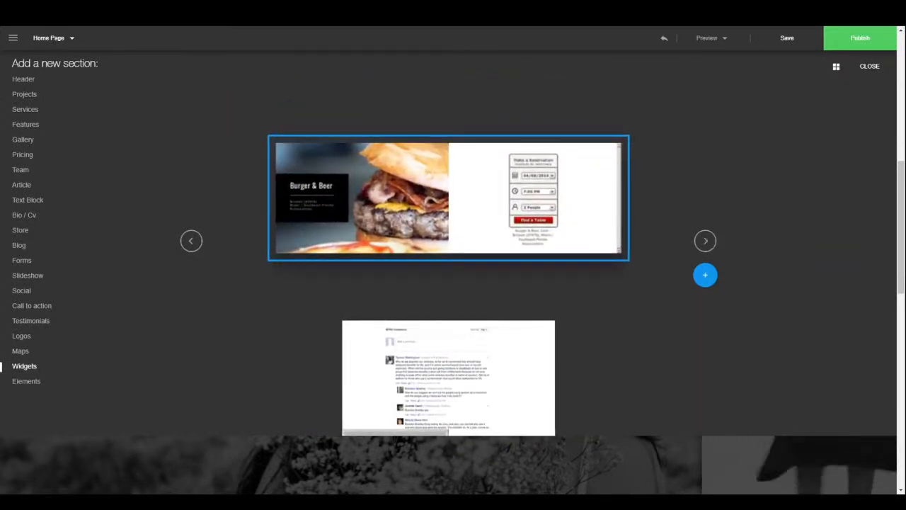
{"action": "left_click", "coordinate": [706, 241]}
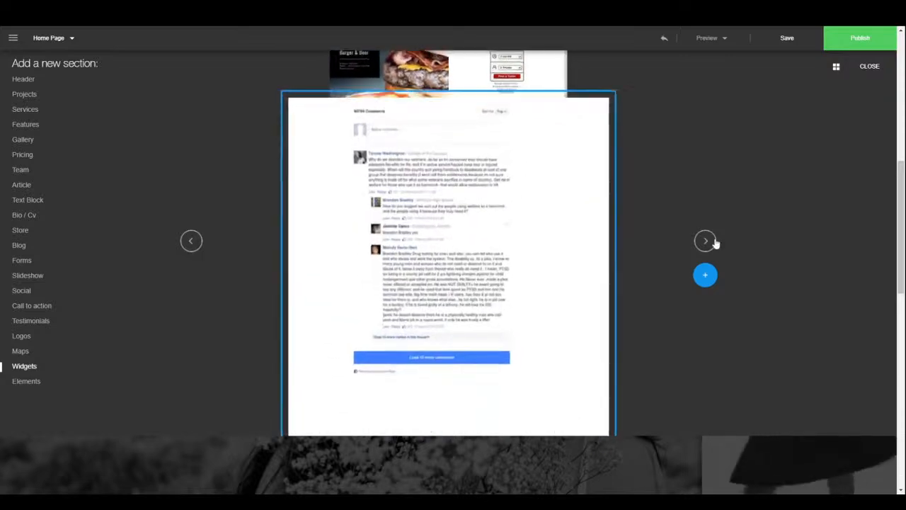
{"action": "left_click", "coordinate": [714, 242]}
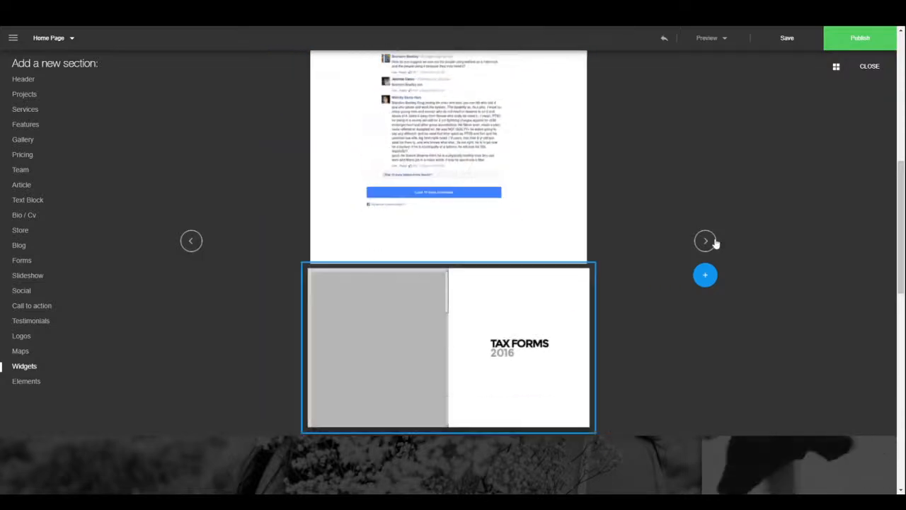
{"action": "left_click", "coordinate": [714, 242]}
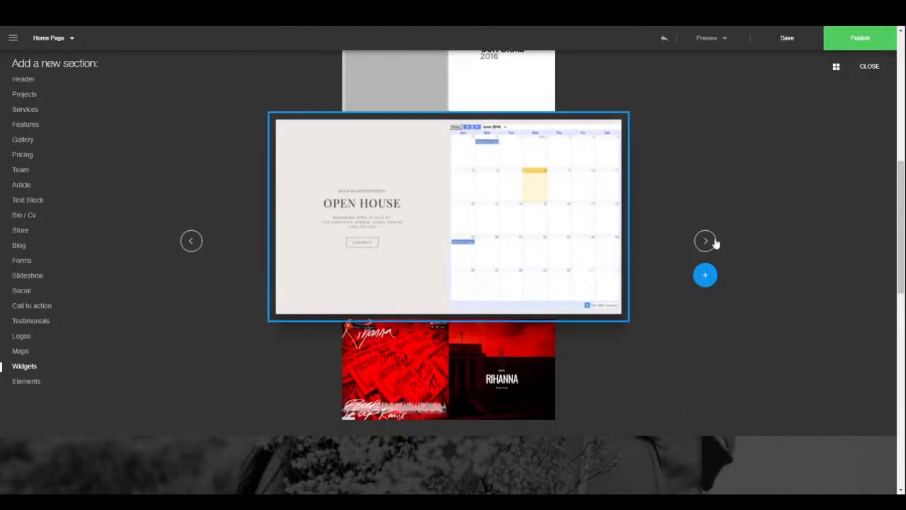
{"action": "left_click", "coordinate": [714, 242]}
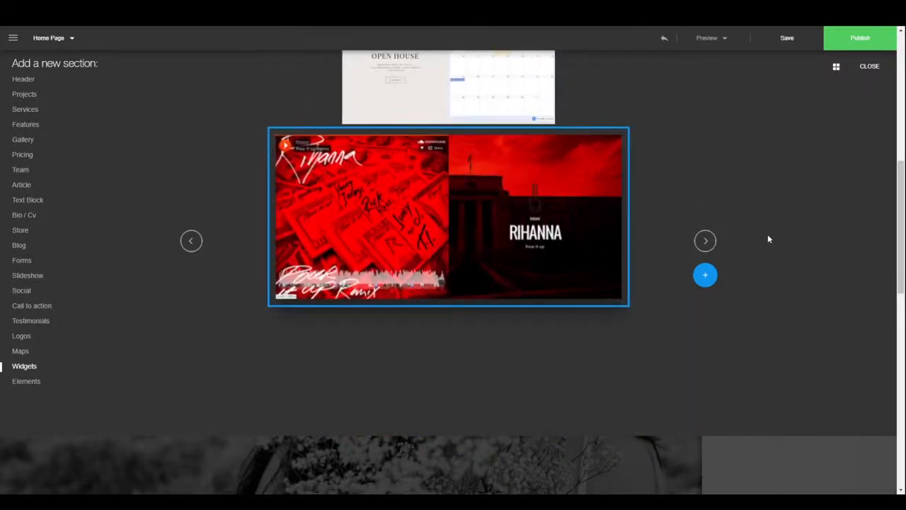
- Return to the Maps designs, then close the section browser without adding anything
{"action": "left_click", "coordinate": [187, 242]}
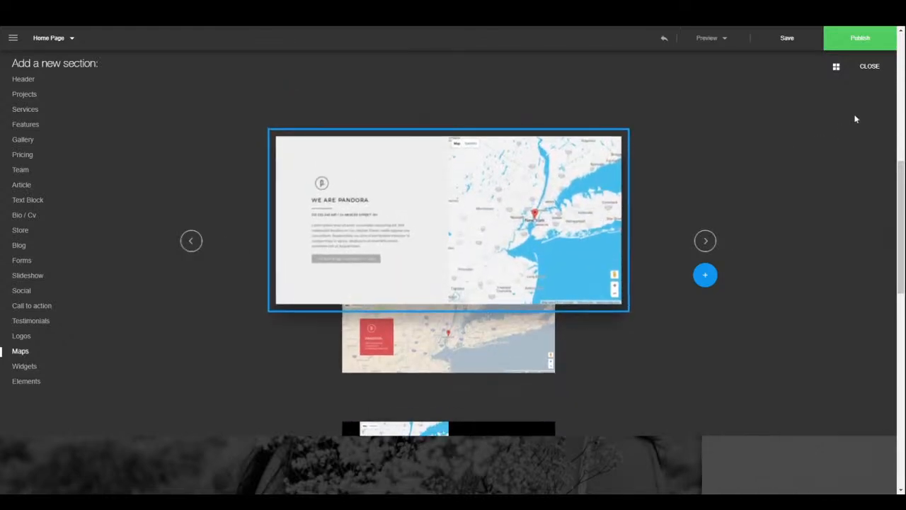
{"action": "left_click", "coordinate": [871, 66]}
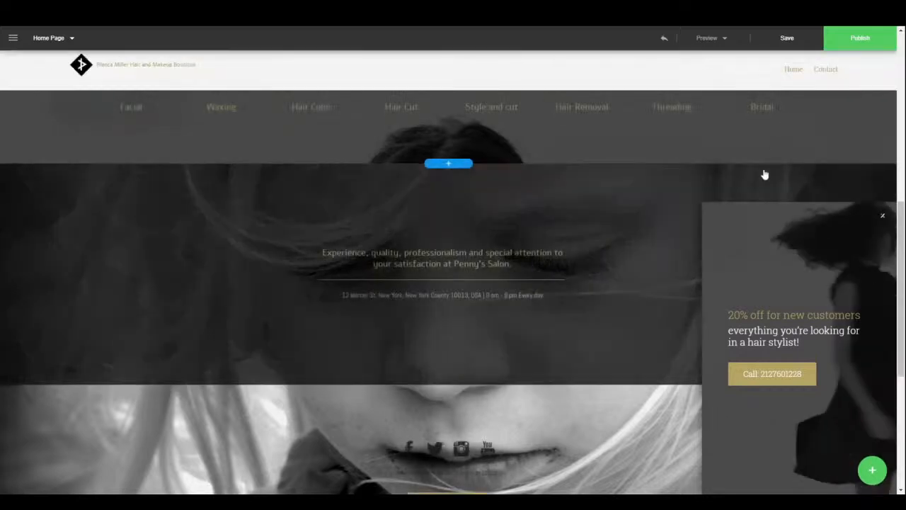
{"action": "scroll", "coordinate": [696, 163], "scroll_direction": "up", "scroll_amount": 5}
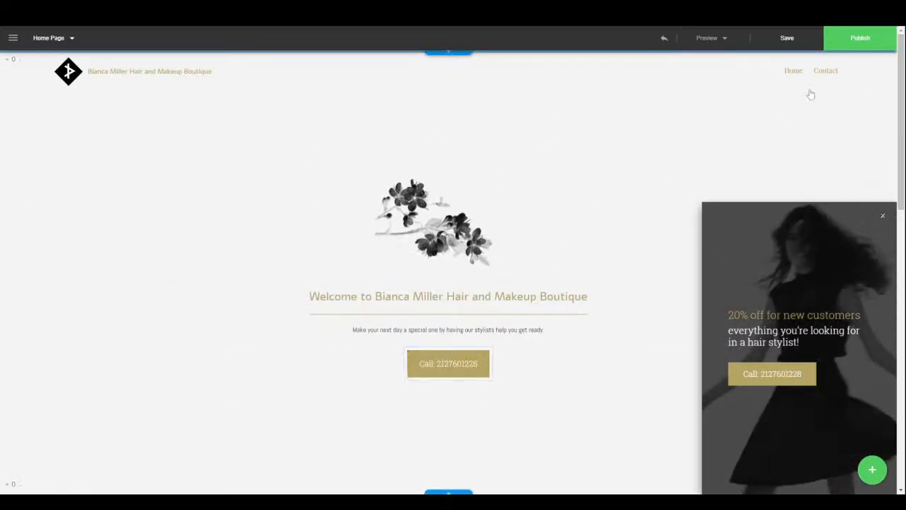
- Start publishing the salon site and enter an e-mail address in the Register form
{"action": "left_click", "coordinate": [884, 39]}
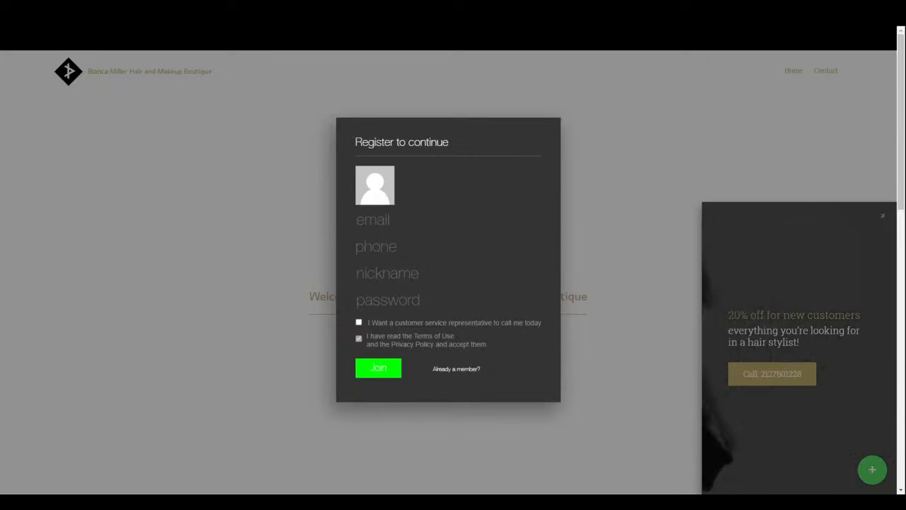
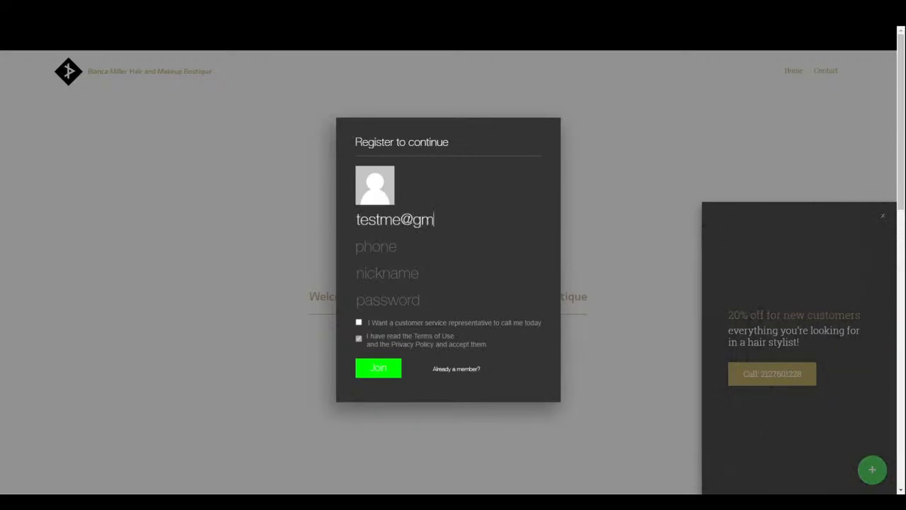
{"action": "type", "text": "m"}
{"action": "key", "text": "Tab"}
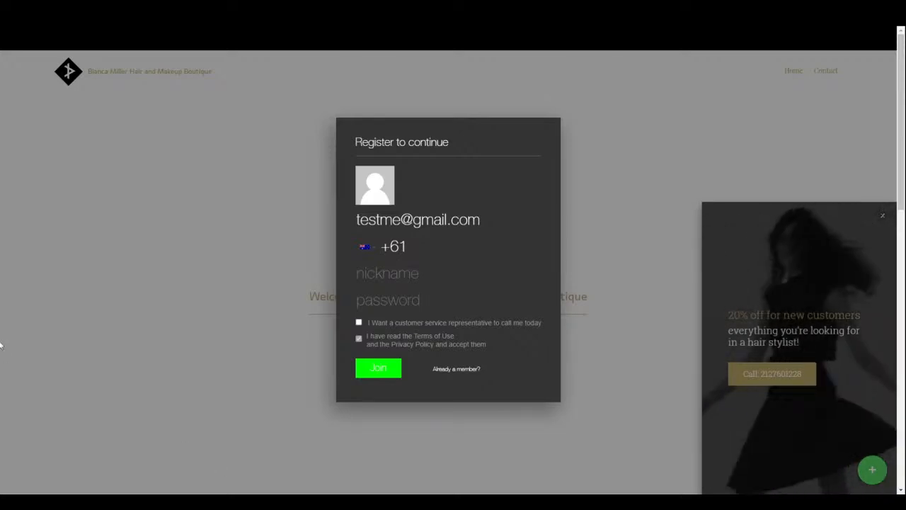
- Enter a phone number with Argentina +54 code, a username and a password
{"action": "left_click", "coordinate": [371, 249]}
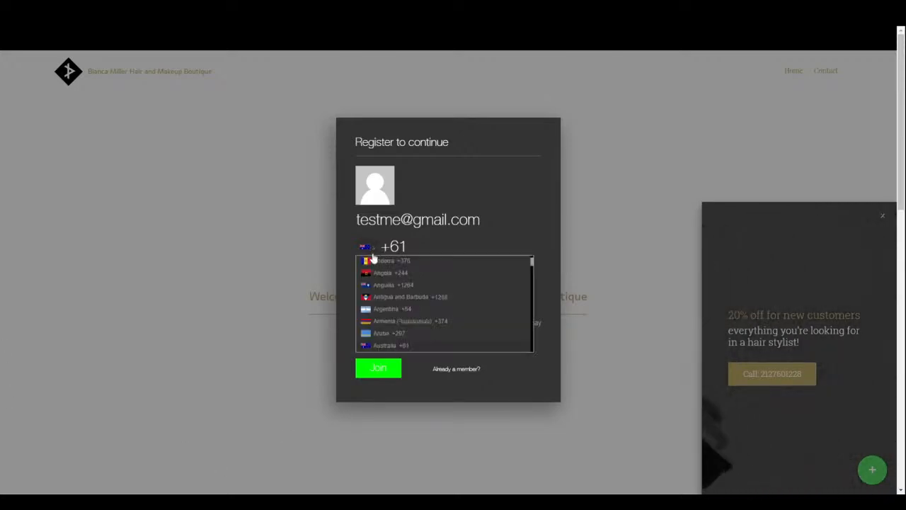
{"action": "left_click", "coordinate": [410, 308]}
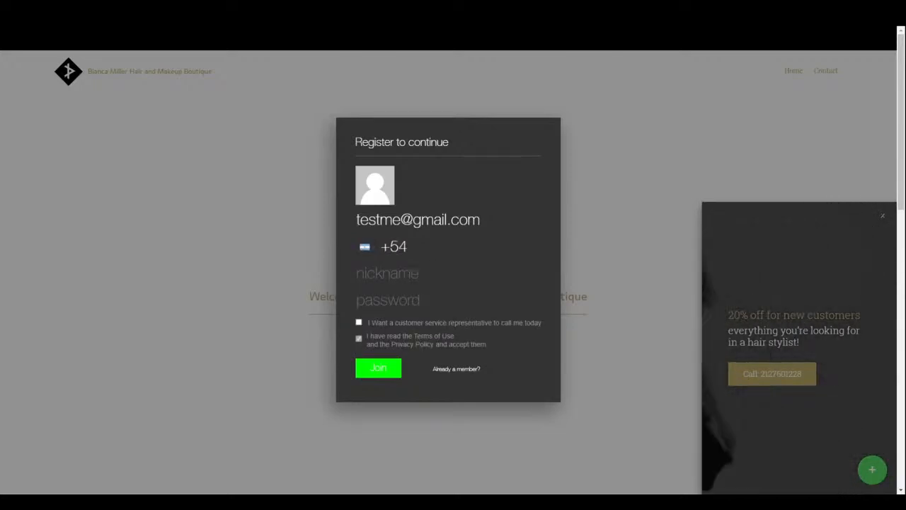
{"action": "type", "text": "0000000"}
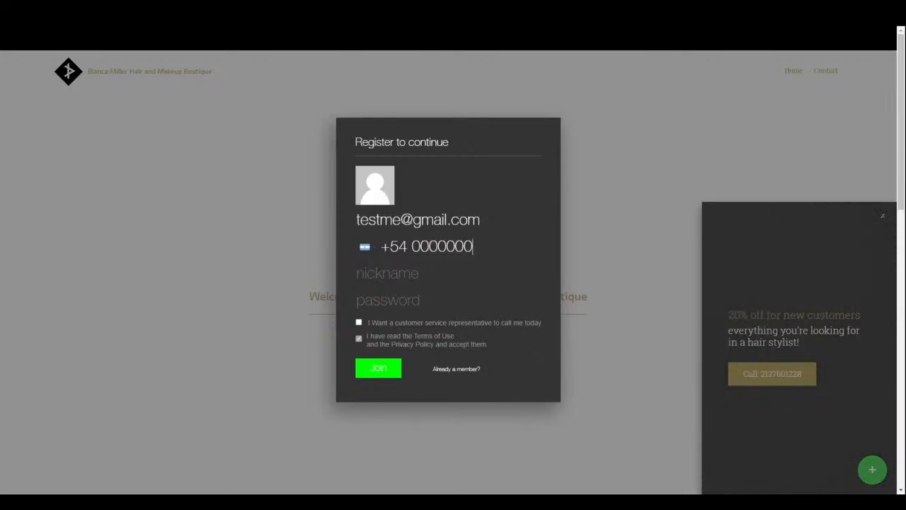
{"action": "left_click", "coordinate": [425, 287]}
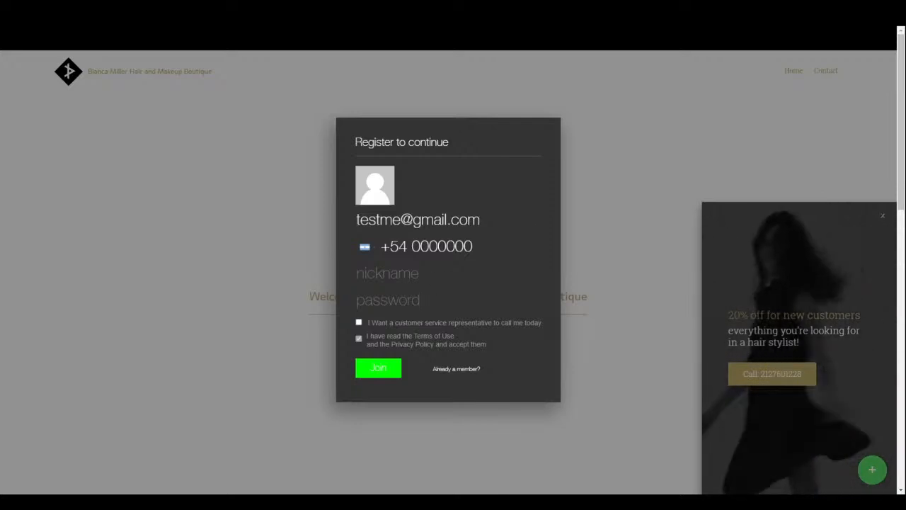
{"action": "type", "text": "tes"}
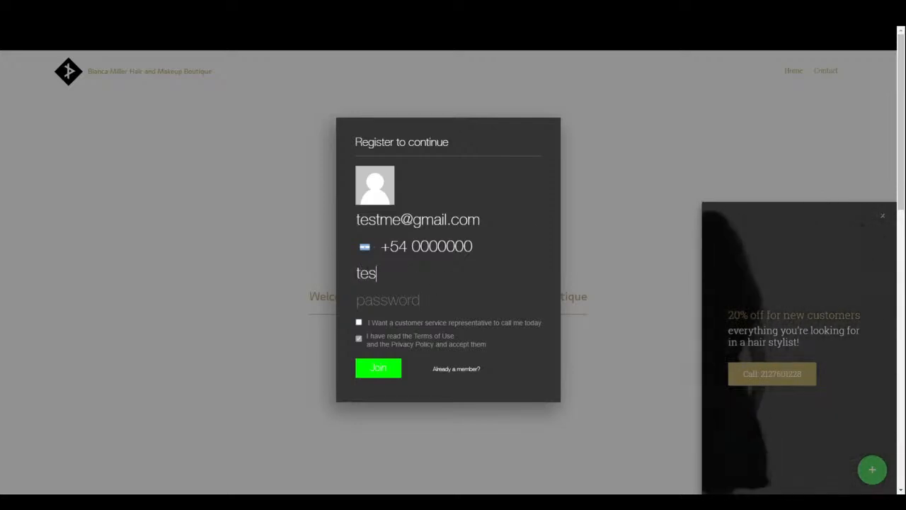
{"action": "type", "text": "tme"}
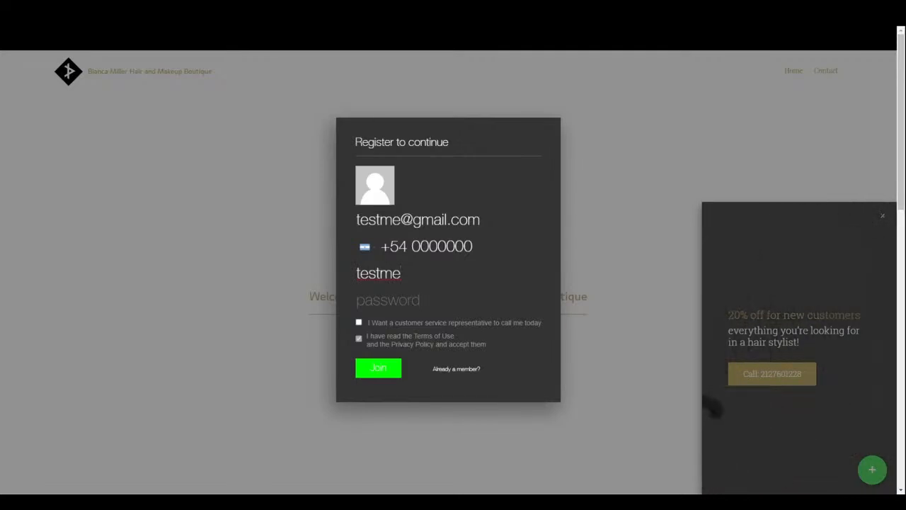
{"action": "type", "text": "1"}
{"action": "key", "text": "Tab"}
{"action": "type", "text": "1234"}
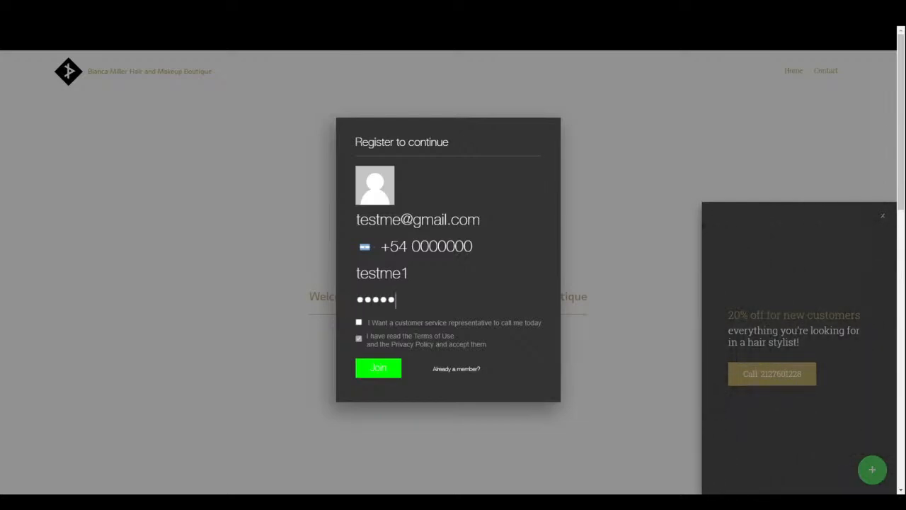
{"action": "type", "text": "56"}
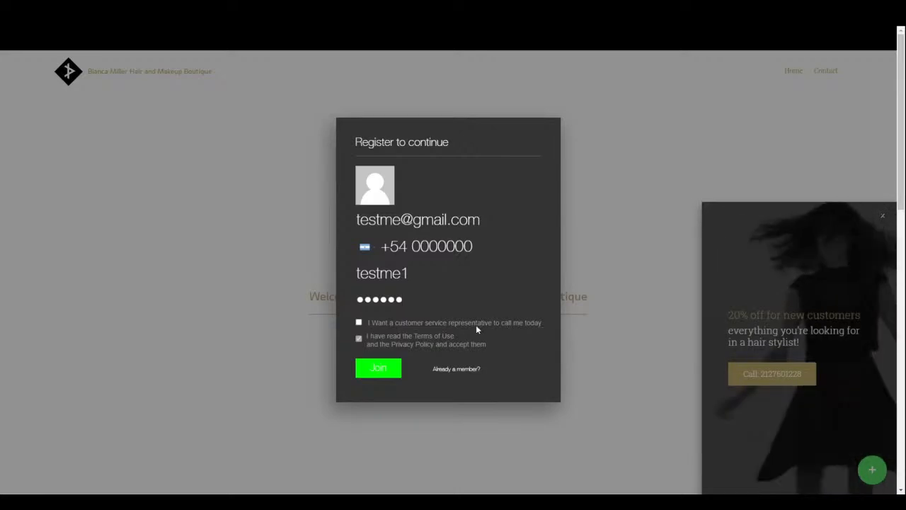
- Submit the registration, then replace the already-used e-mail with a new address and join again
{"action": "left_click", "coordinate": [378, 370]}
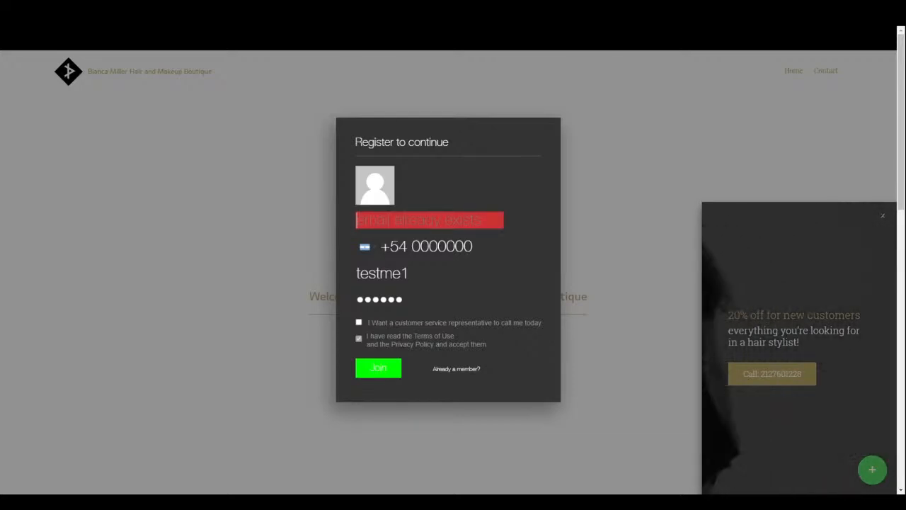
{"action": "left_click", "coordinate": [528, 215]}
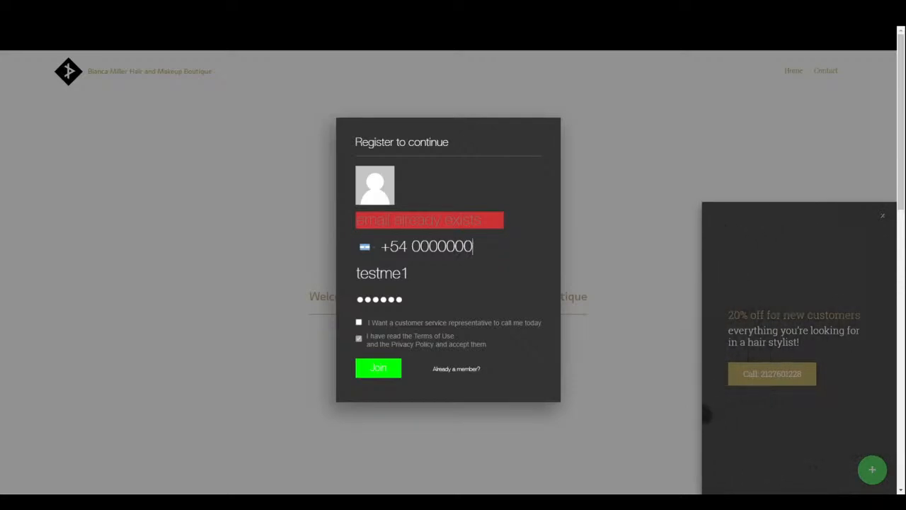
{"action": "type", "text": "test"}
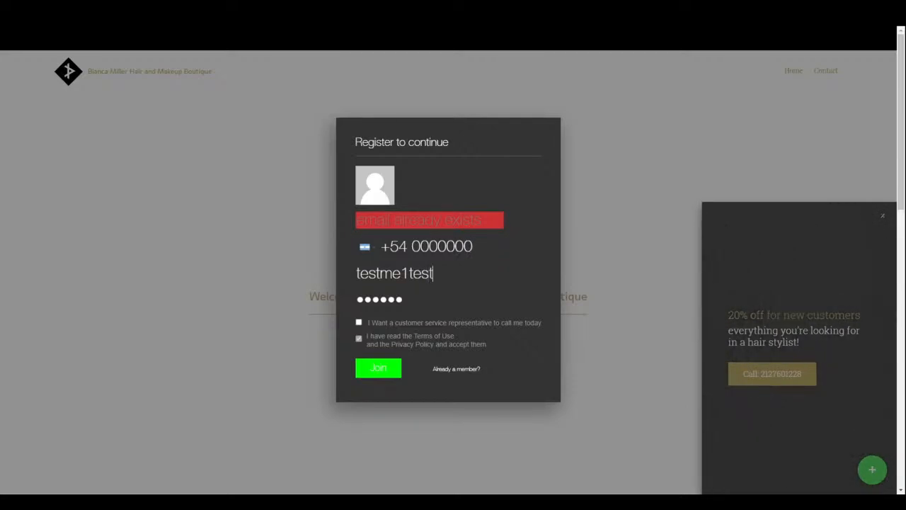
{"action": "key", "text": "BackSpace"}
{"action": "key", "text": "BackSpace"}
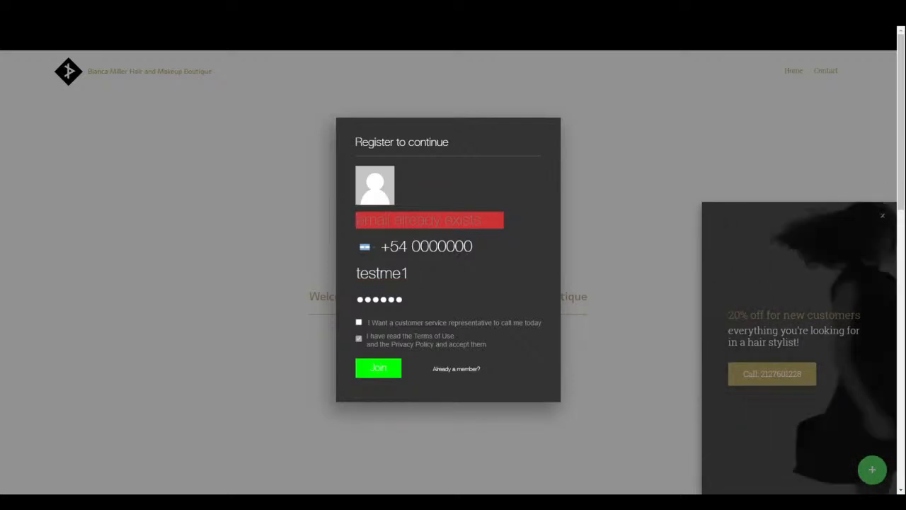
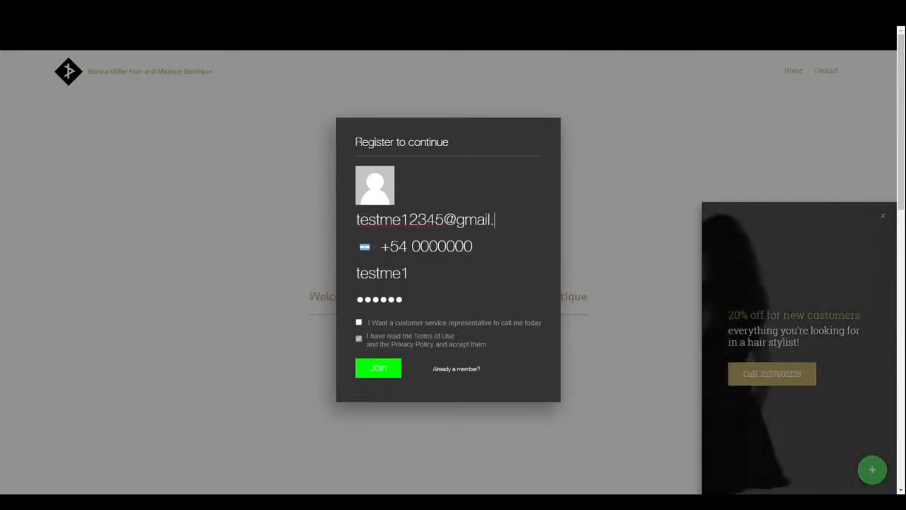
{"action": "left_click", "coordinate": [398, 371]}
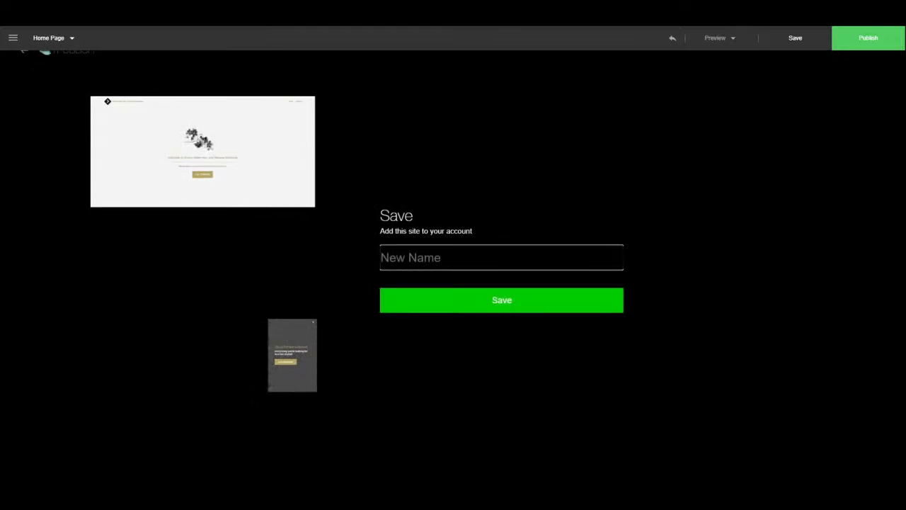
- Name the site 'testing' and save it to the account
{"action": "type", "text": "testing"}
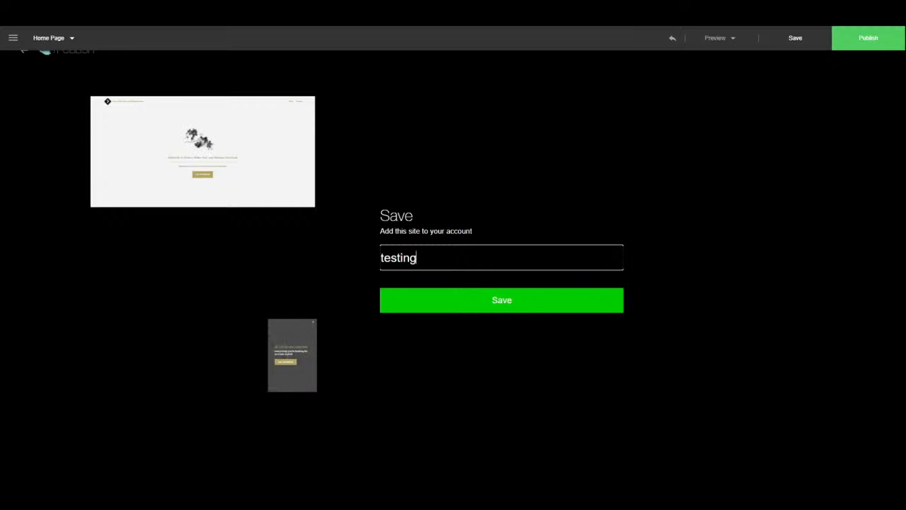
{"action": "left_click", "coordinate": [542, 302]}
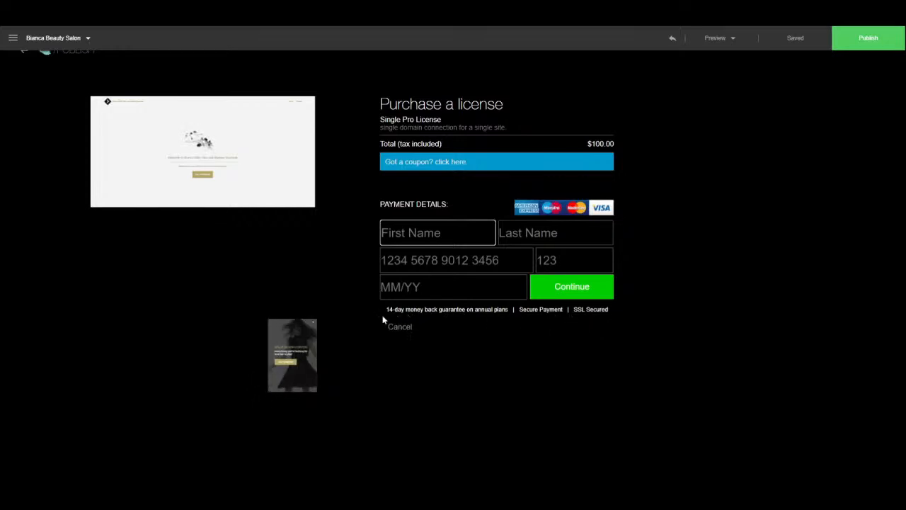
- Open the coupon entry, then cancel the $100 Single Pro License purchase
{"action": "left_click", "coordinate": [447, 164]}
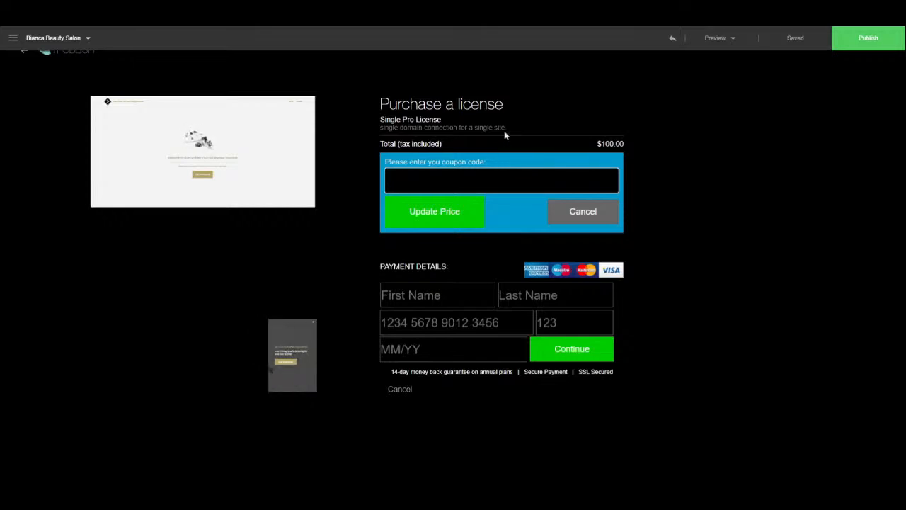
{"action": "left_click", "coordinate": [394, 389]}
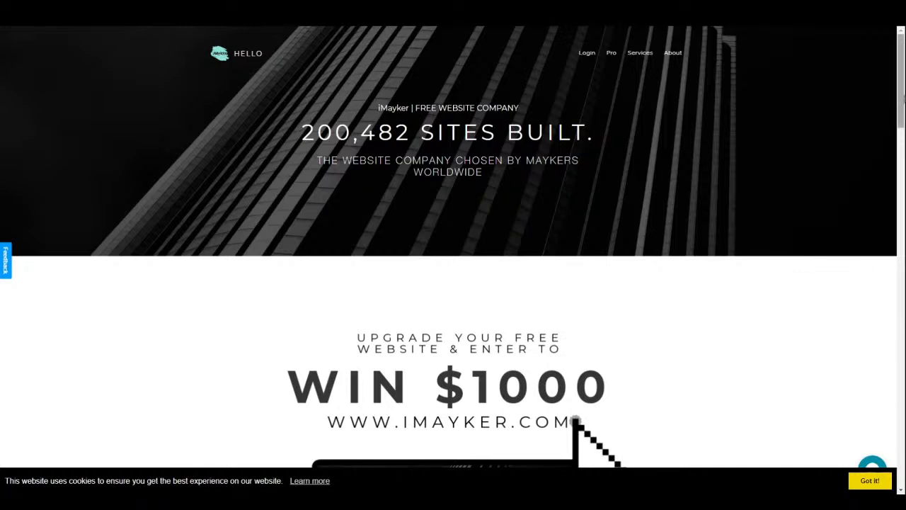
- Scroll down the iMayker home page and choose LET'S GET STARTED! to begin building
{"action": "scroll", "coordinate": [453, 247], "scroll_direction": "down", "scroll_amount": 2}
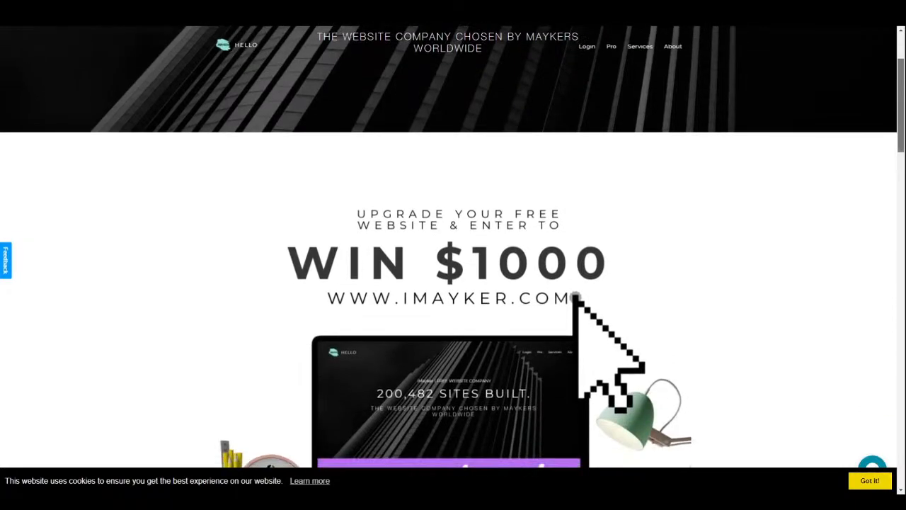
{"action": "scroll", "coordinate": [453, 246], "scroll_direction": "down", "scroll_amount": 3}
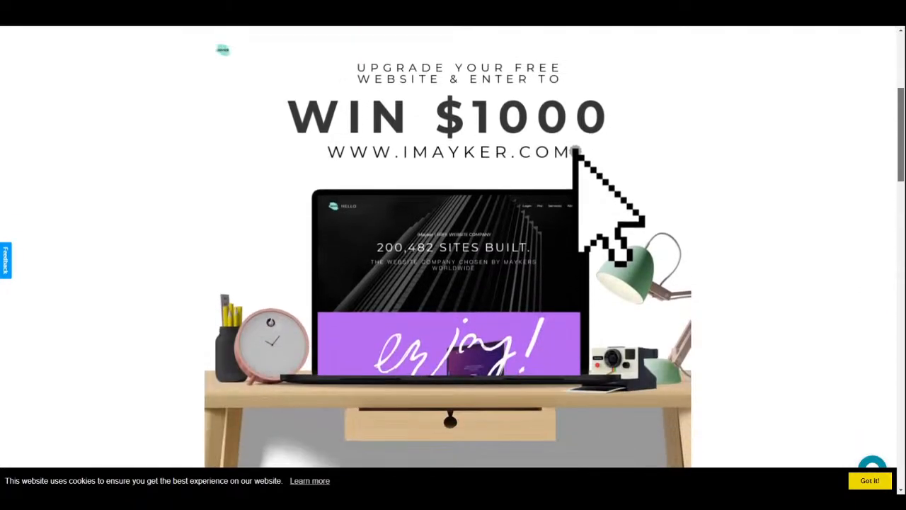
{"action": "scroll", "coordinate": [453, 247], "scroll_direction": "down", "scroll_amount": 5}
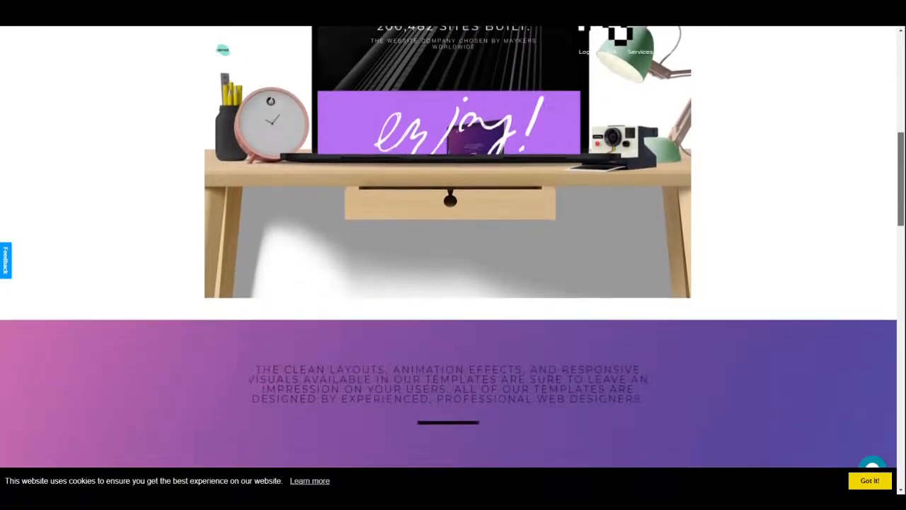
{"action": "scroll", "coordinate": [452, 247], "scroll_direction": "down", "scroll_amount": 4}
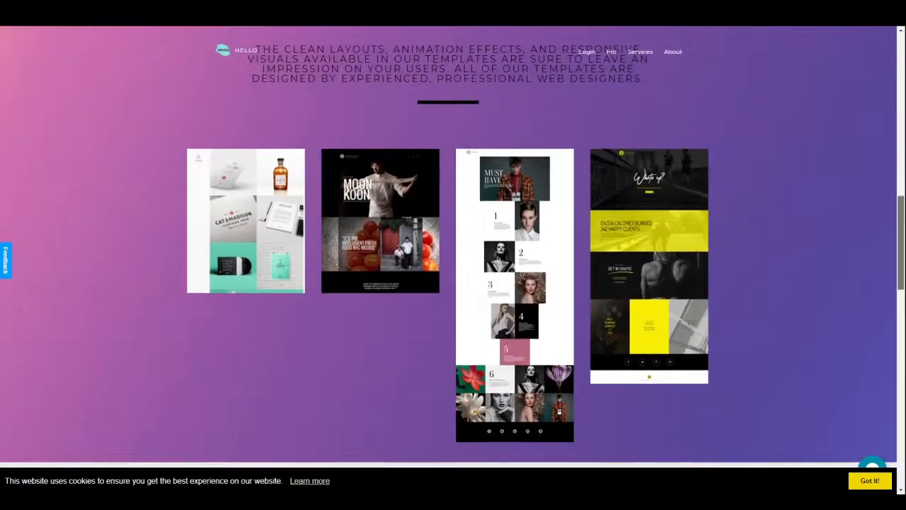
{"action": "scroll", "coordinate": [453, 246], "scroll_direction": "down", "scroll_amount": 2}
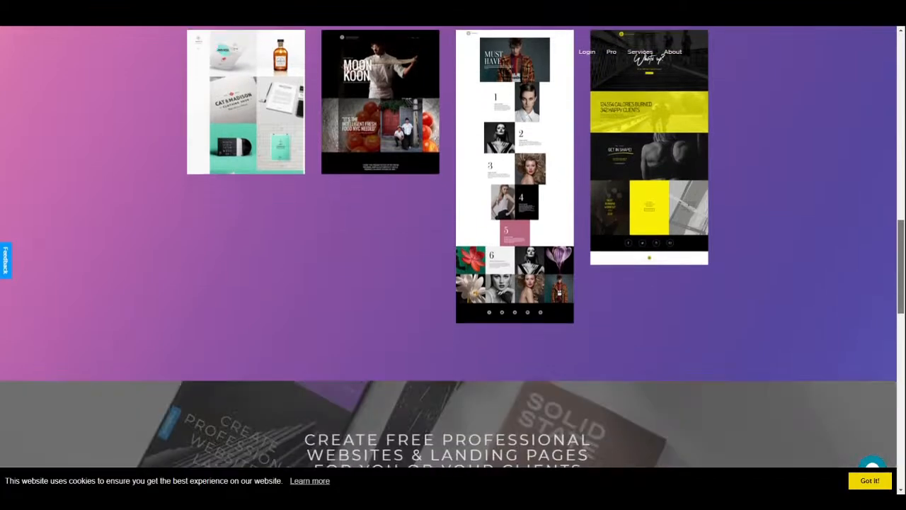
{"action": "scroll", "coordinate": [453, 246], "scroll_direction": "down", "scroll_amount": 2}
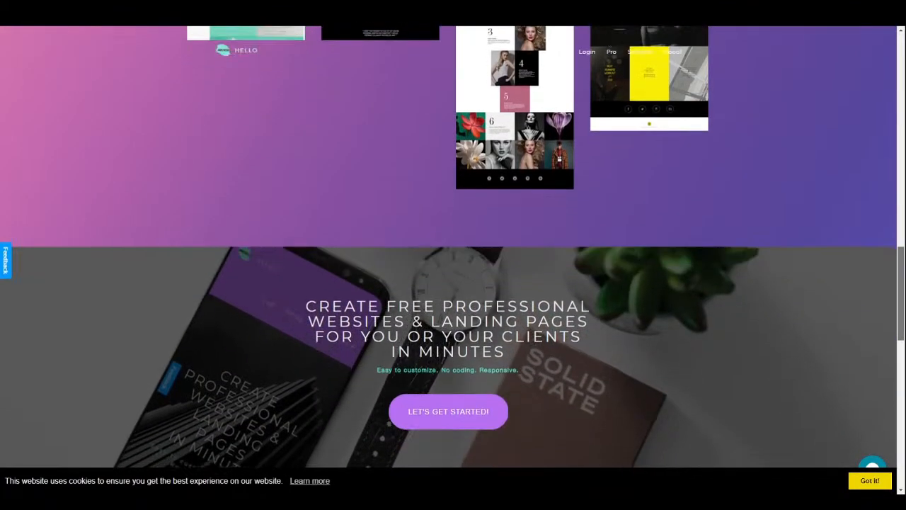
{"action": "scroll", "coordinate": [453, 246], "scroll_direction": "down", "scroll_amount": 2}
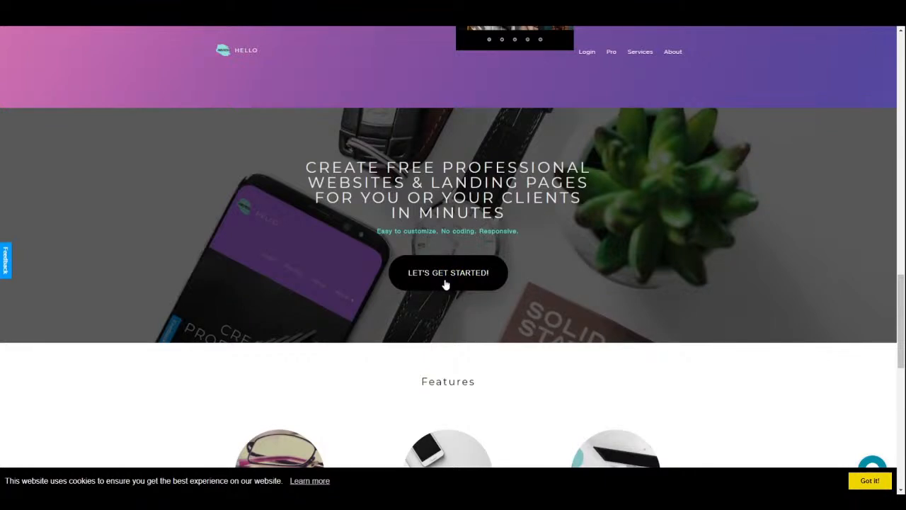
{"action": "left_click", "coordinate": [447, 280]}
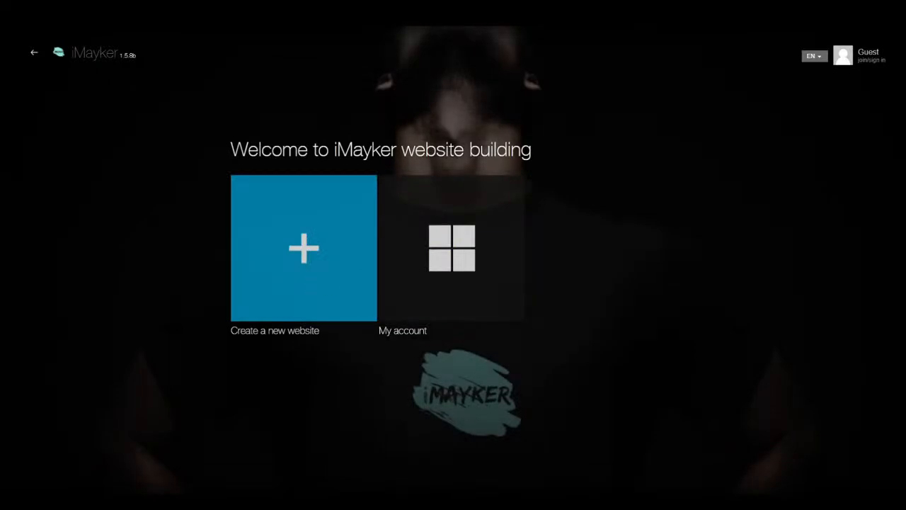
- Start a new website and preview the Black Portfolio theme, then close the preview
{"action": "left_click", "coordinate": [313, 274]}
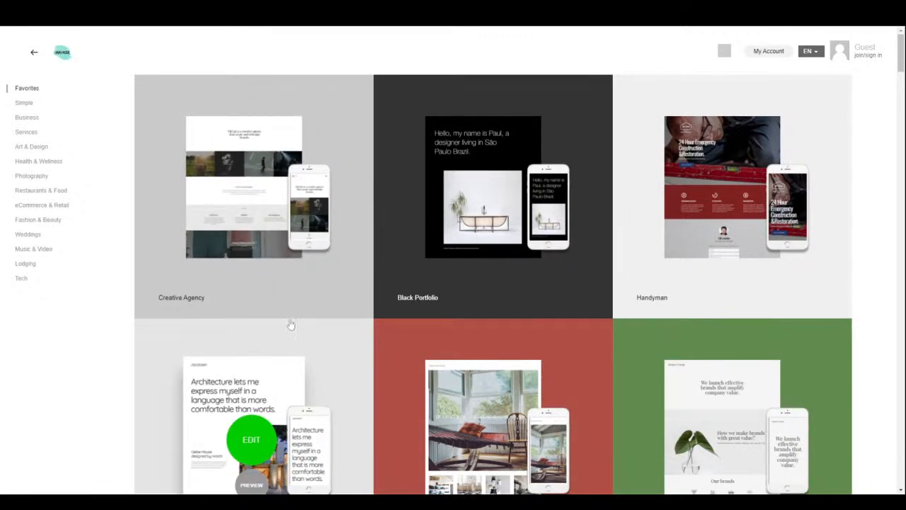
{"action": "scroll", "coordinate": [366, 353], "scroll_direction": "down", "scroll_amount": 5}
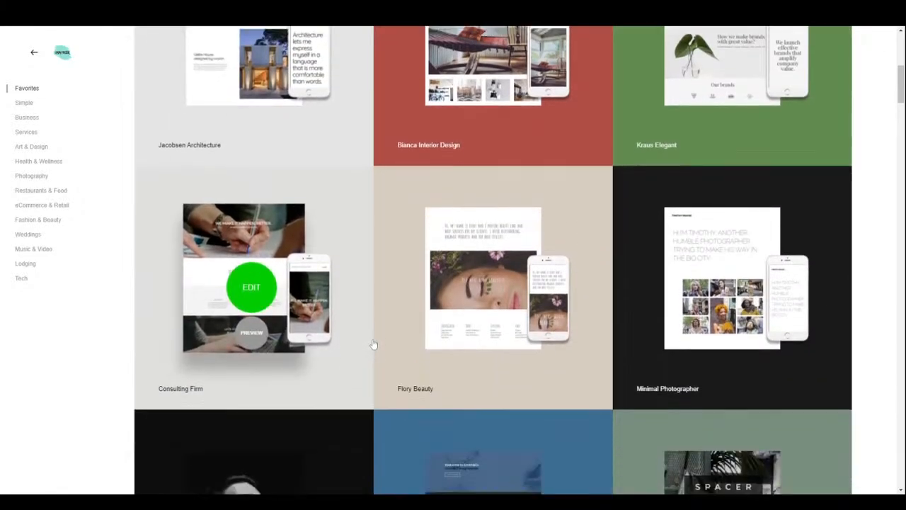
{"action": "scroll", "coordinate": [374, 344], "scroll_direction": "down", "scroll_amount": 5}
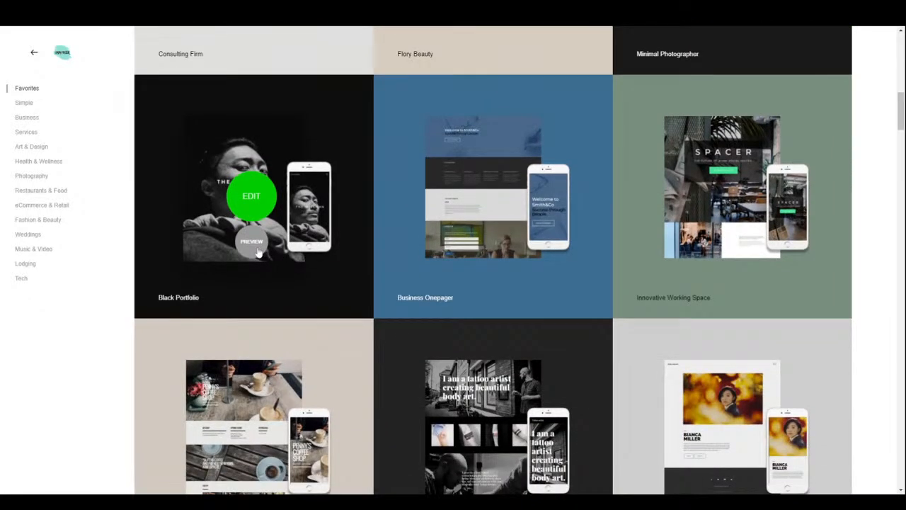
{"action": "left_click", "coordinate": [251, 242]}
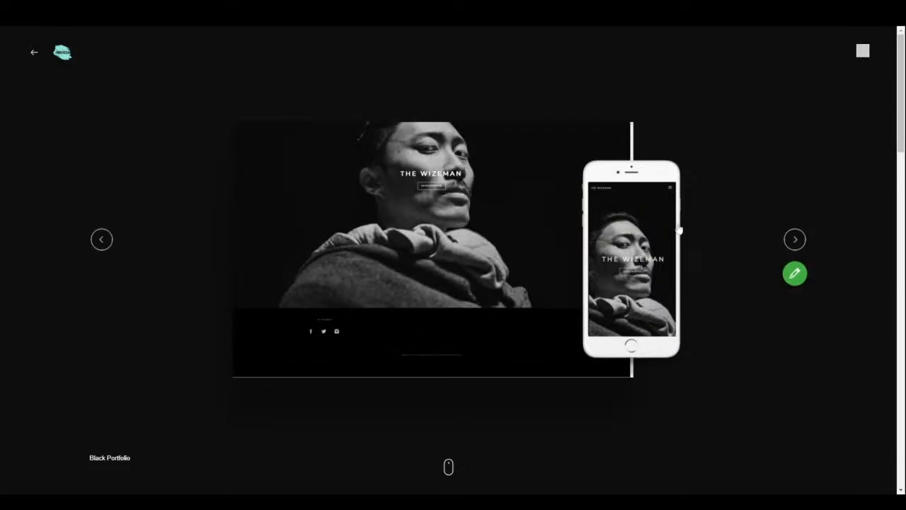
{"action": "left_click", "coordinate": [864, 53]}
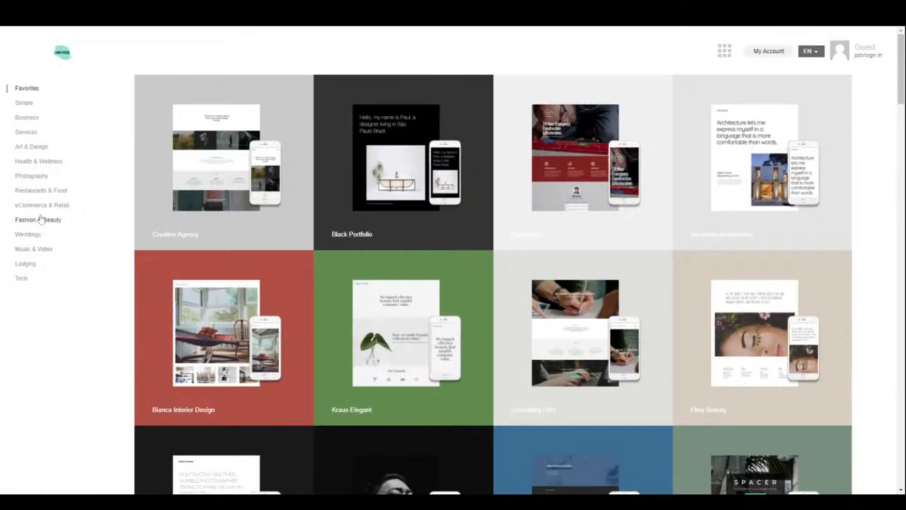
- Browse the Fashion & Beauty templates and open the Bianca Beauty Salon preview
{"action": "left_click", "coordinate": [39, 221]}
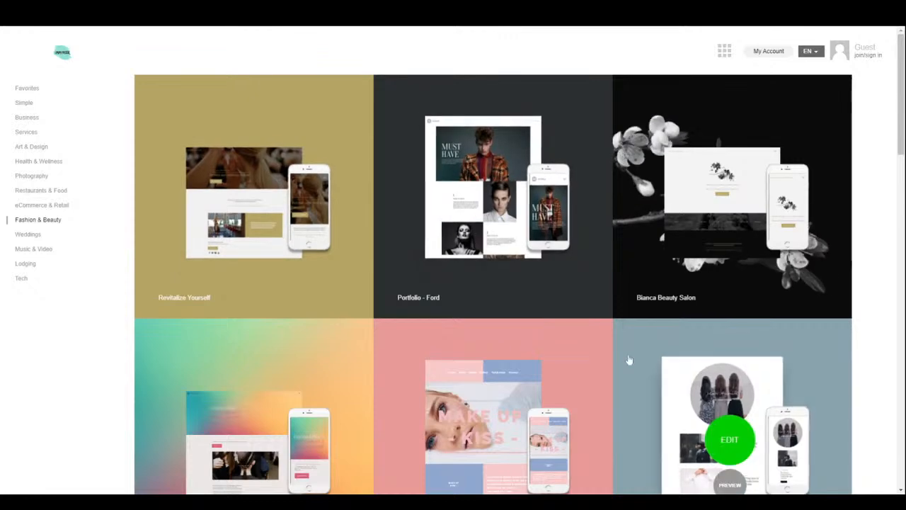
{"action": "mouse_move", "coordinate": [752, 259]}
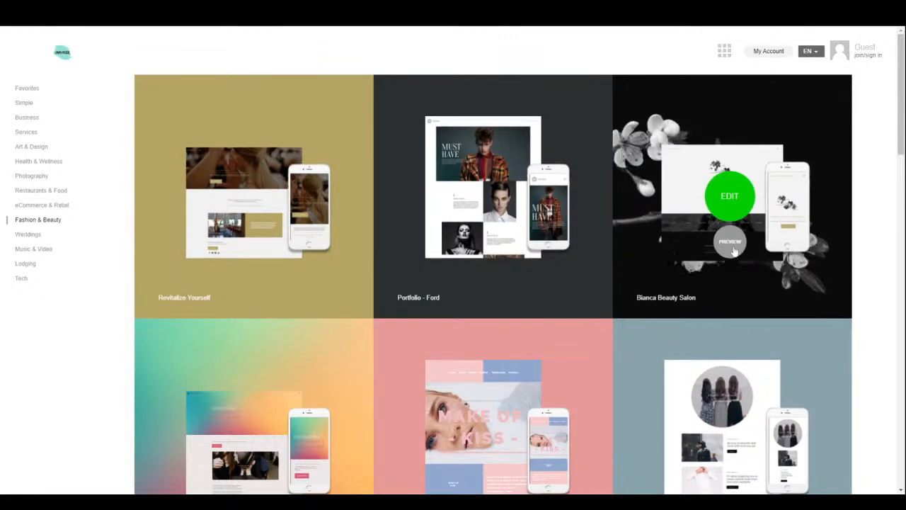
{"action": "scroll", "coordinate": [687, 405], "scroll_direction": "down", "scroll_amount": 3}
{"action": "scroll", "coordinate": [687, 405], "scroll_direction": "down", "scroll_amount": 8}
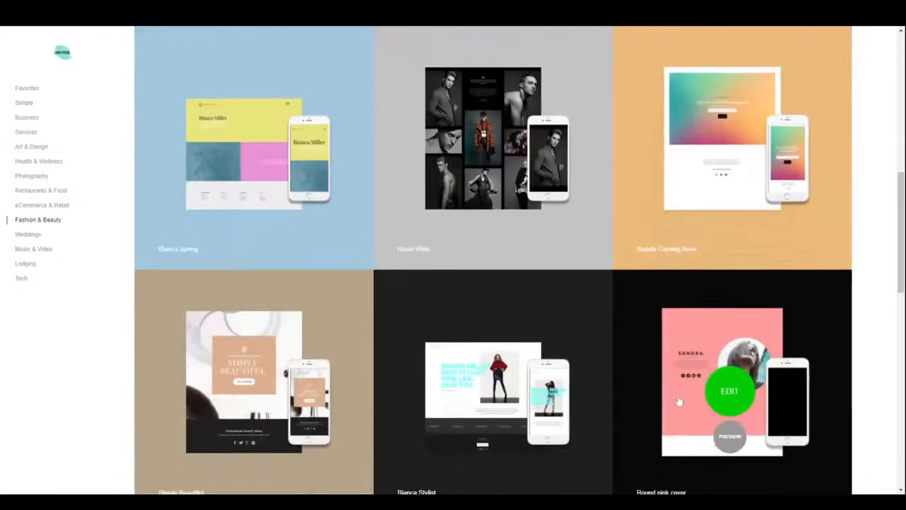
{"action": "scroll", "coordinate": [681, 396], "scroll_direction": "down", "scroll_amount": 2}
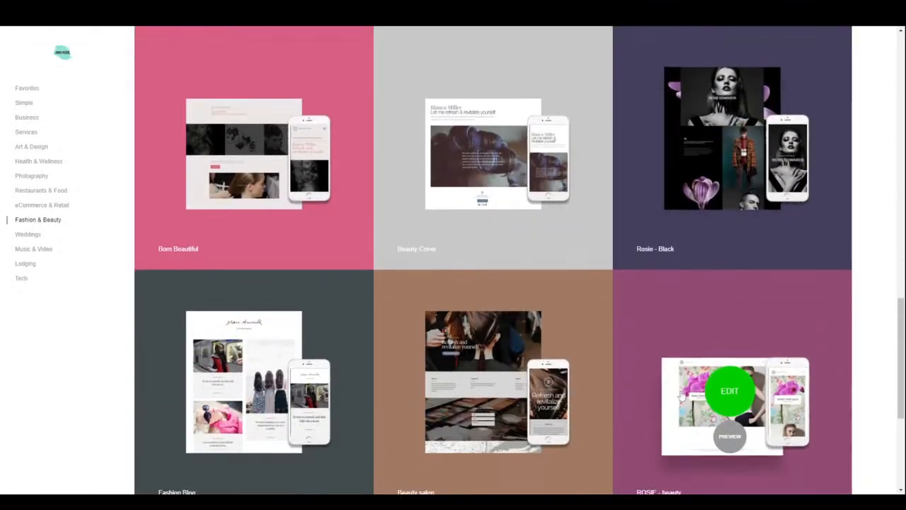
{"action": "scroll", "coordinate": [683, 393], "scroll_direction": "down", "scroll_amount": 2}
{"action": "scroll", "coordinate": [683, 393], "scroll_direction": "down", "scroll_amount": 1}
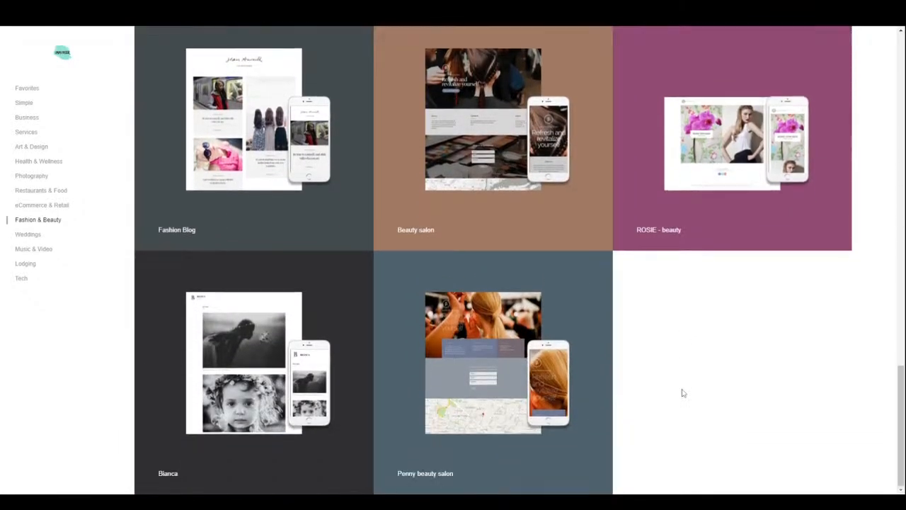
{"action": "left_click_drag", "start_coordinate": [903, 399], "coordinate": [878, 64]}
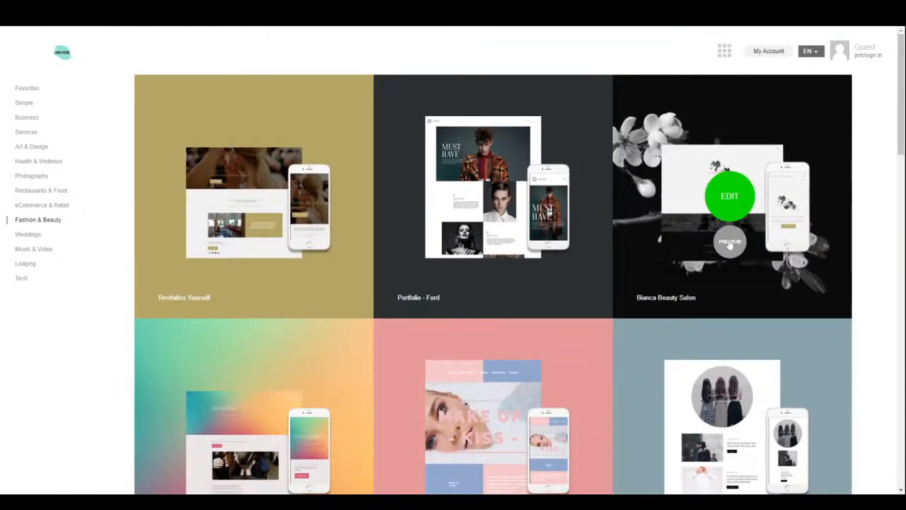
{"action": "left_click", "coordinate": [720, 234]}
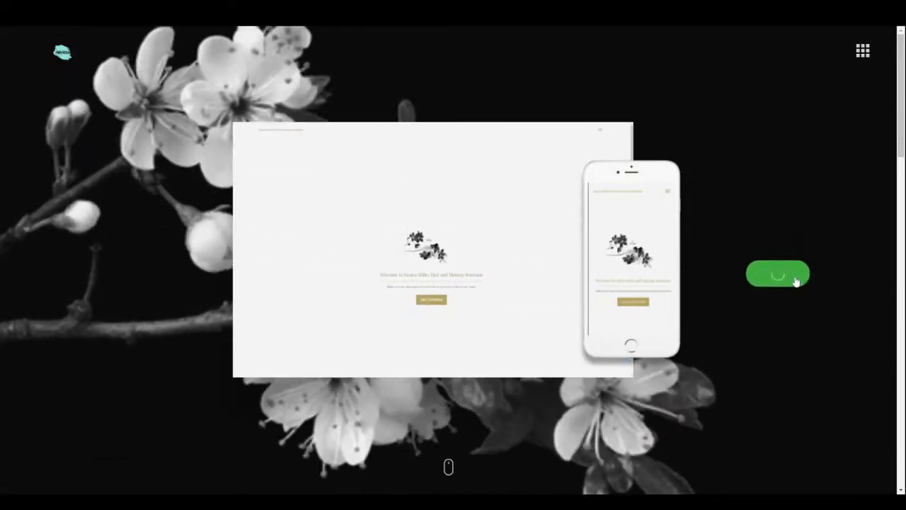
- Edit the Bianca Beauty Salon template, check the Home Page list, and show the site sidebar
{"action": "left_click", "coordinate": [795, 281]}
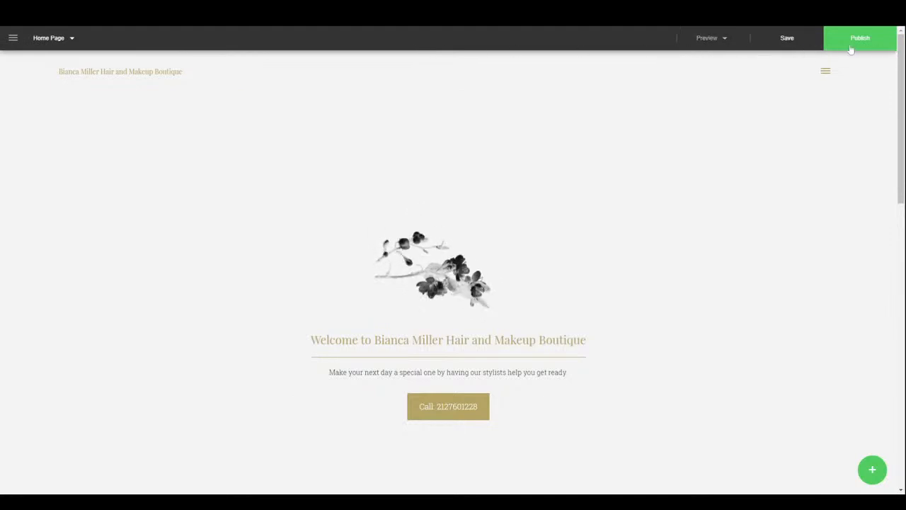
{"action": "left_click", "coordinate": [60, 41]}
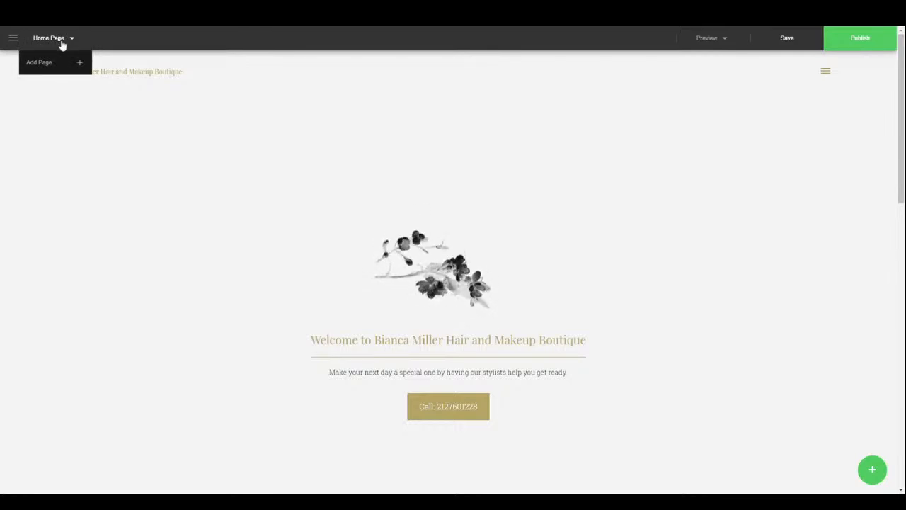
{"action": "left_click", "coordinate": [13, 37]}
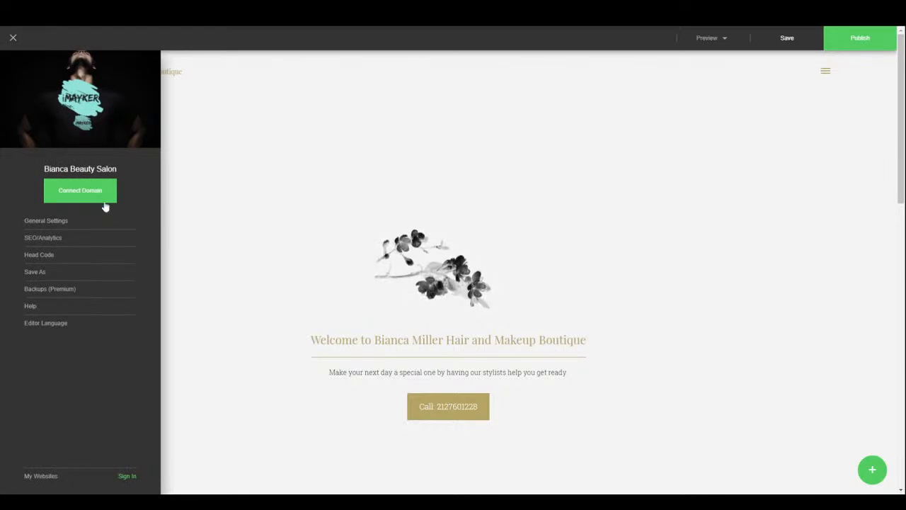
- In General Settings, try the Narrow Site layout, then return to Wide Site
{"action": "left_click", "coordinate": [47, 222]}
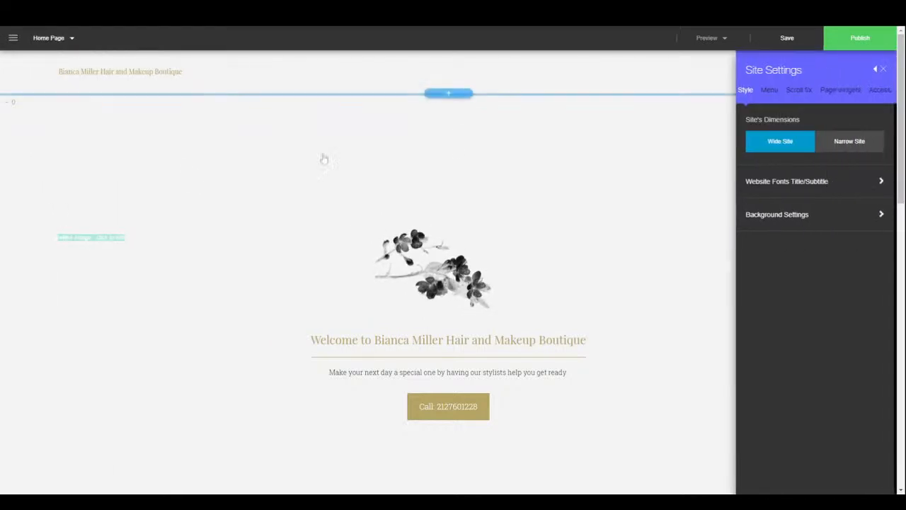
{"action": "left_click", "coordinate": [846, 150]}
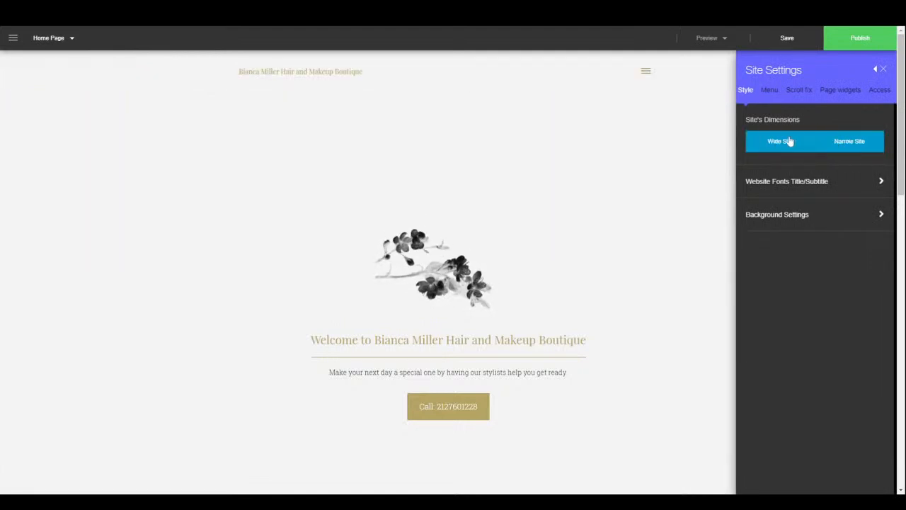
{"action": "scroll", "coordinate": [638, 326], "scroll_direction": "down", "scroll_amount": 7}
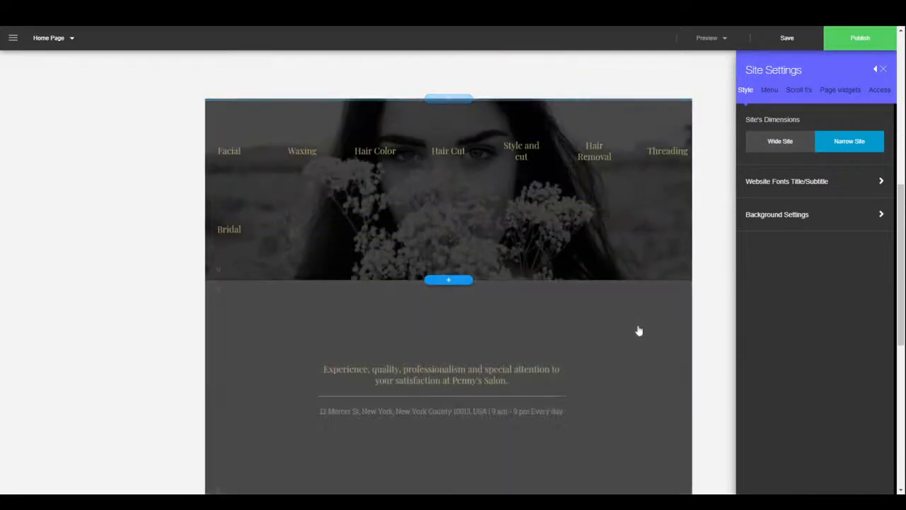
{"action": "left_click", "coordinate": [786, 143]}
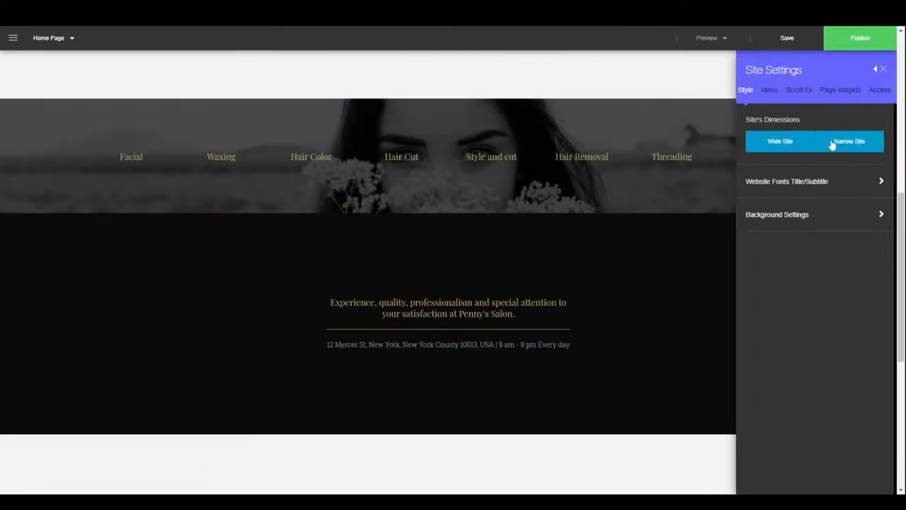
- Set the title font to Alef and the subtitle font to Abel
{"action": "left_click", "coordinate": [799, 189]}
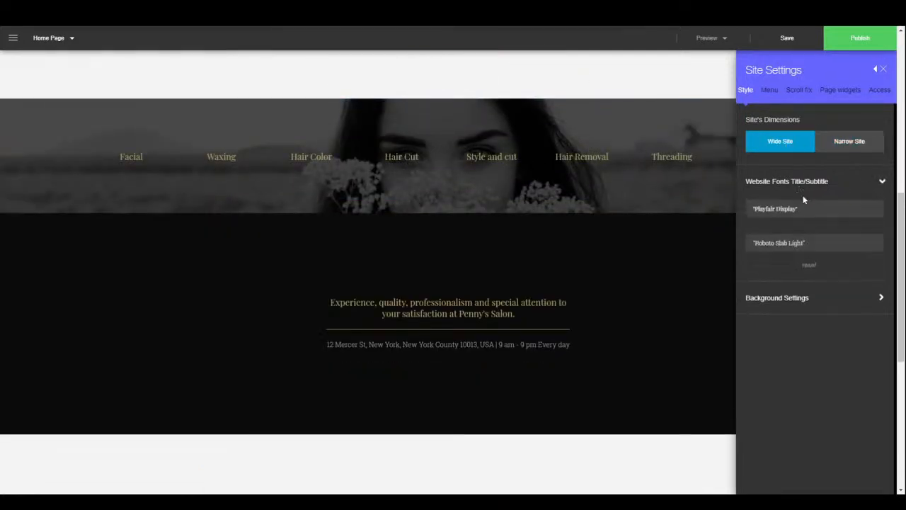
{"action": "left_click", "coordinate": [799, 211]}
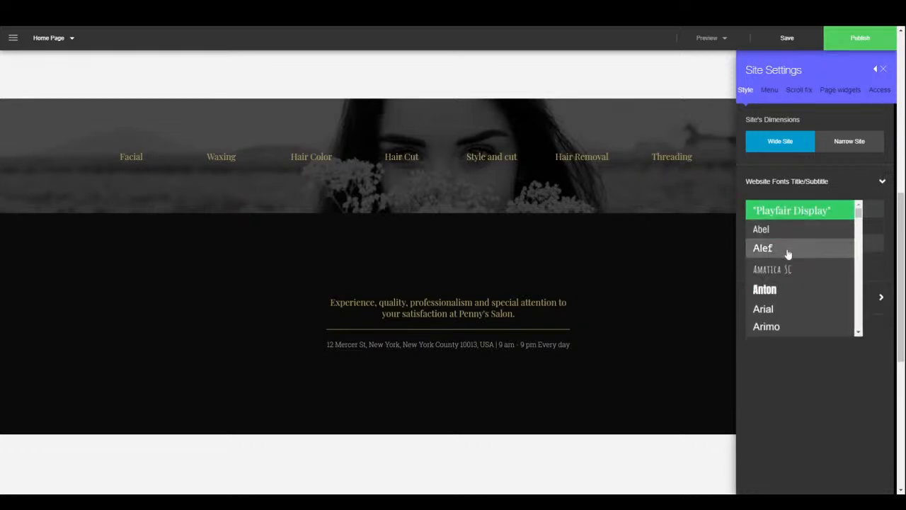
{"action": "left_click", "coordinate": [787, 246]}
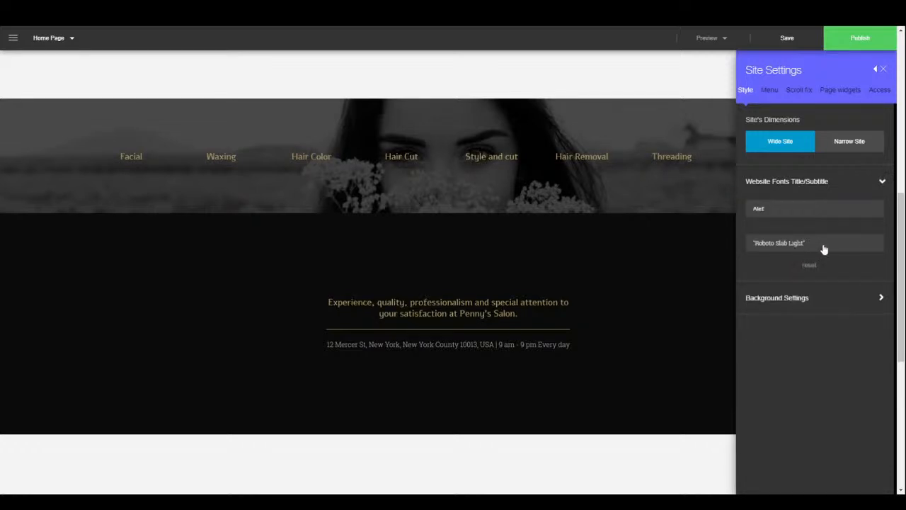
{"action": "left_click", "coordinate": [824, 246]}
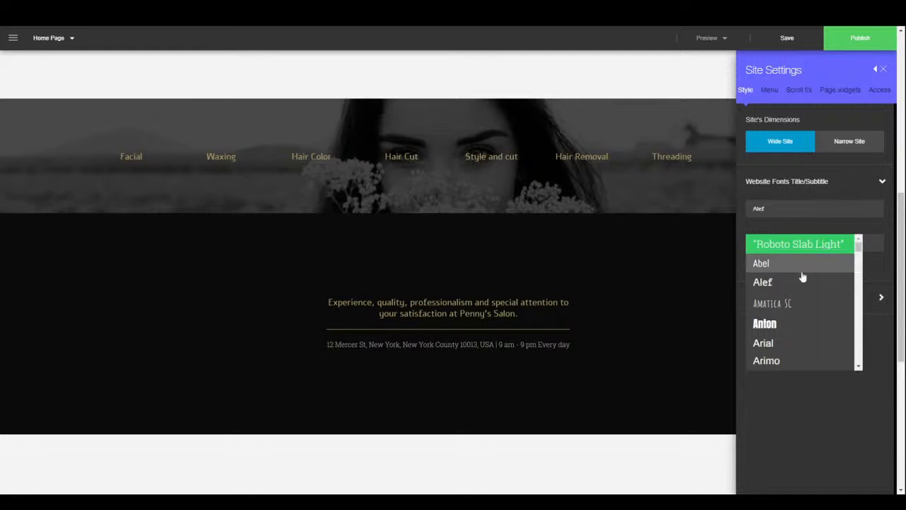
{"action": "left_click", "coordinate": [801, 267]}
{"action": "left_click", "coordinate": [810, 307]}
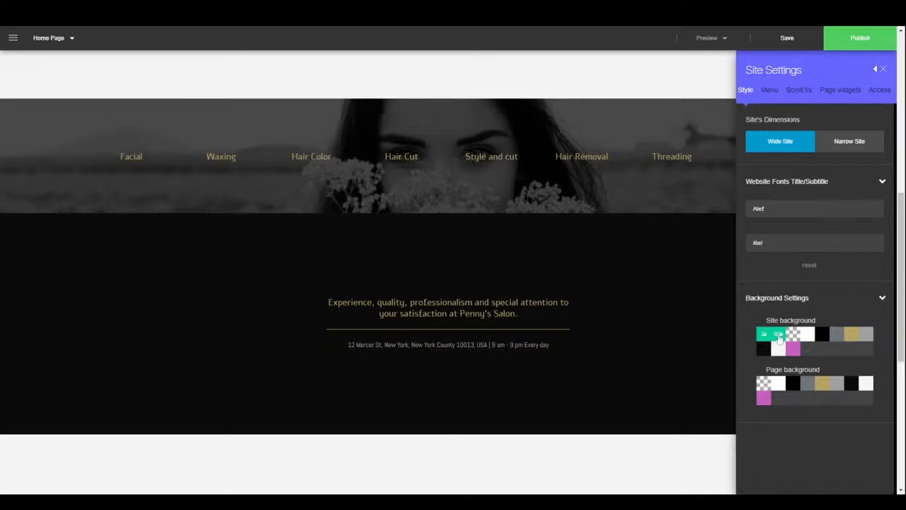
- Browse People stock photos for the site background, close without choosing, and scroll the home page
{"action": "left_click", "coordinate": [779, 337]}
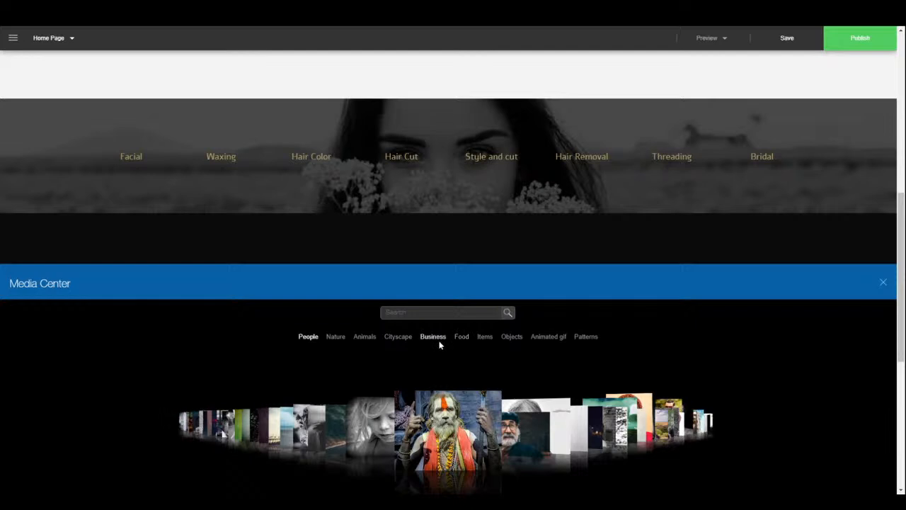
{"action": "left_click", "coordinate": [378, 451]}
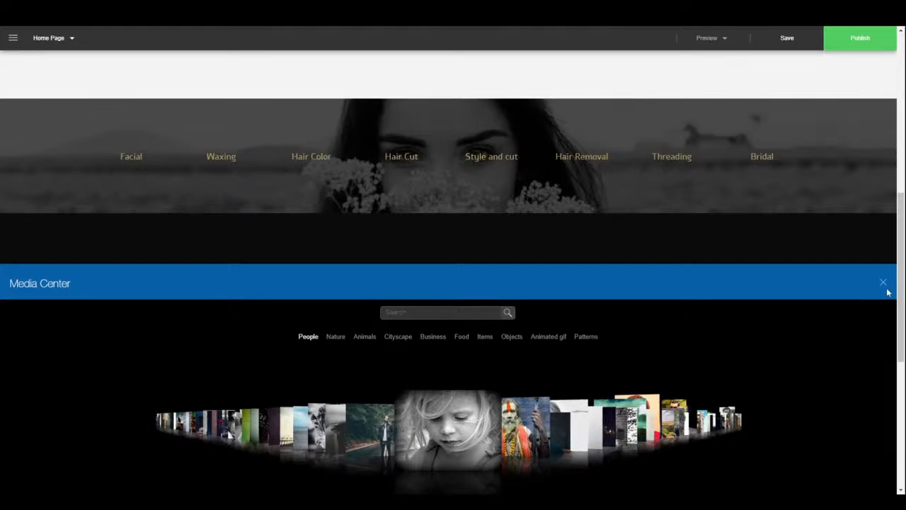
{"action": "left_click", "coordinate": [884, 285]}
{"action": "scroll", "coordinate": [679, 396], "scroll_direction": "down", "scroll_amount": 5}
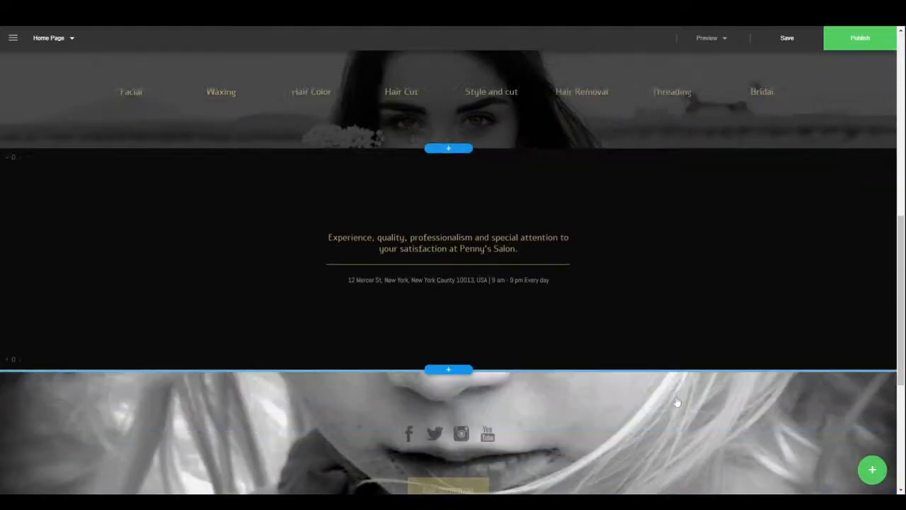
{"action": "scroll", "coordinate": [670, 383], "scroll_direction": "up", "scroll_amount": 15}
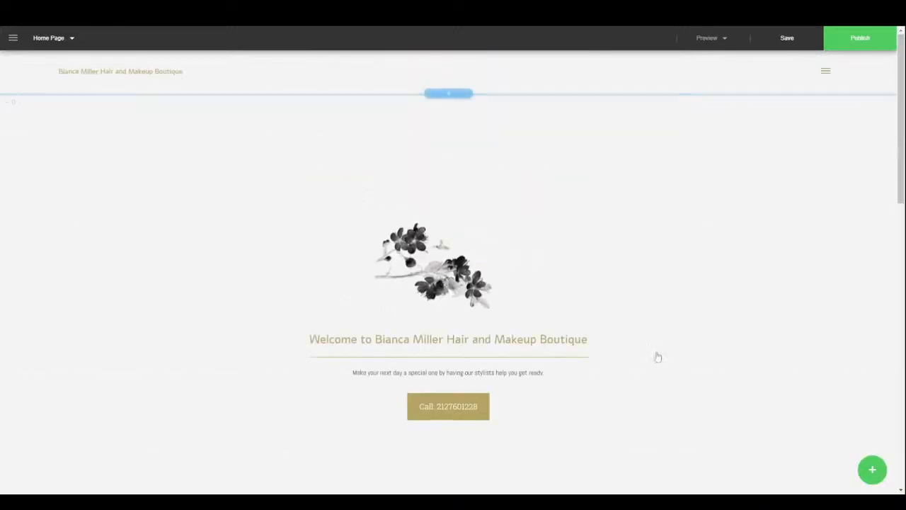
{"action": "scroll", "coordinate": [652, 351], "scroll_direction": "down", "scroll_amount": 15}
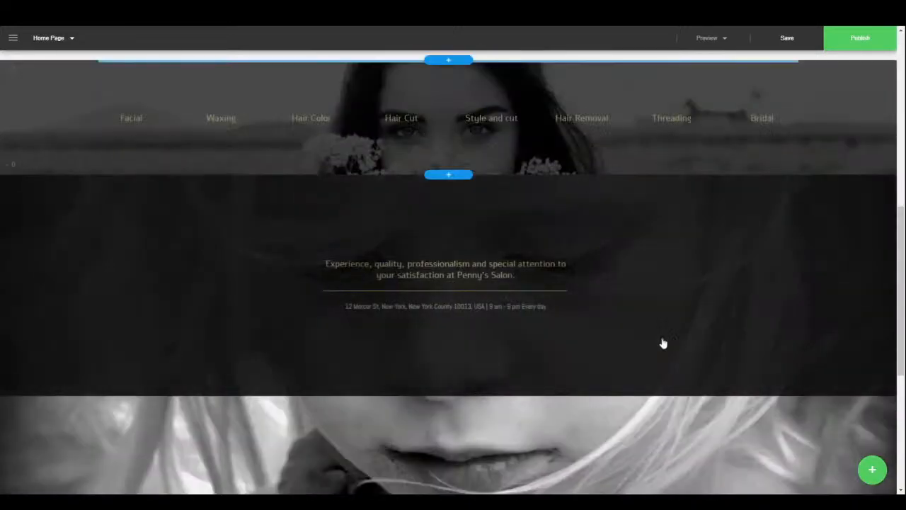
{"action": "scroll", "coordinate": [666, 331], "scroll_direction": "up", "scroll_amount": 10}
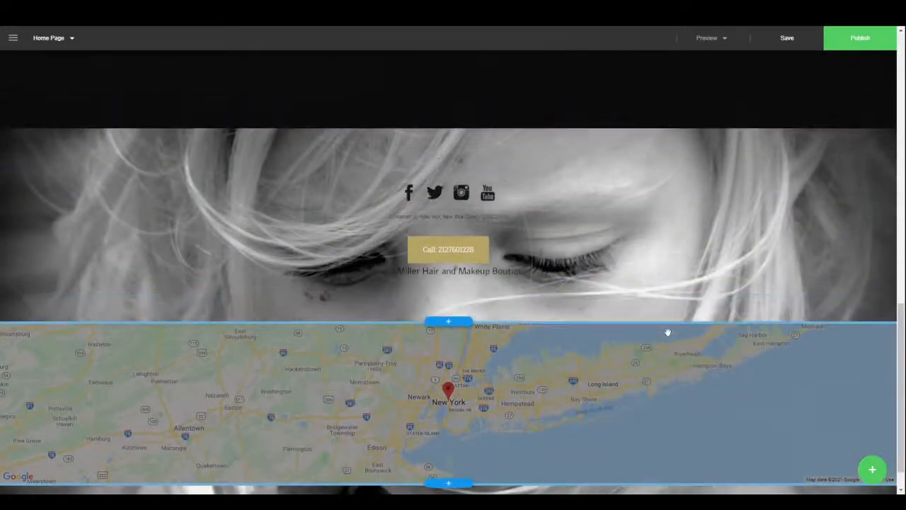
{"action": "scroll", "coordinate": [658, 323], "scroll_direction": "up", "scroll_amount": 3}
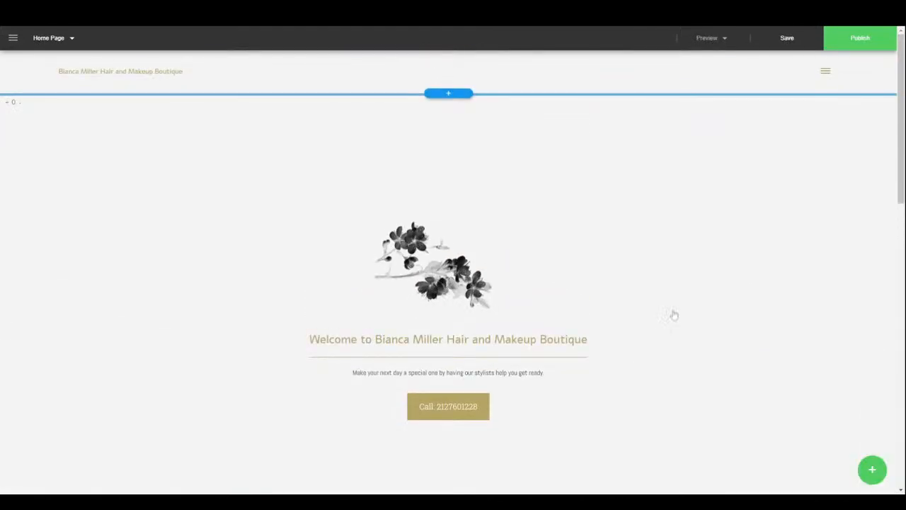
- Try the Side, Hamburger Side and Hamburger Fullscreen menu layouts, settling on Overlay
{"action": "left_click", "coordinate": [12, 37]}
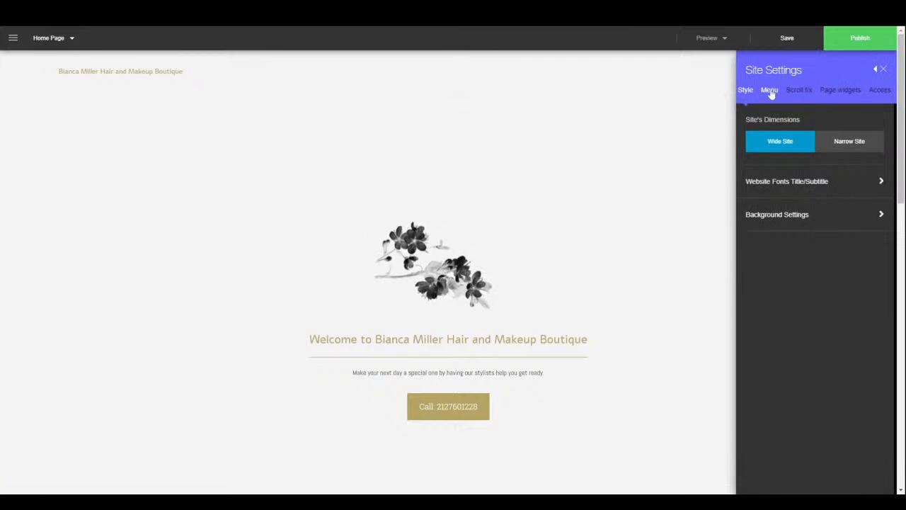
{"action": "left_click", "coordinate": [770, 92]}
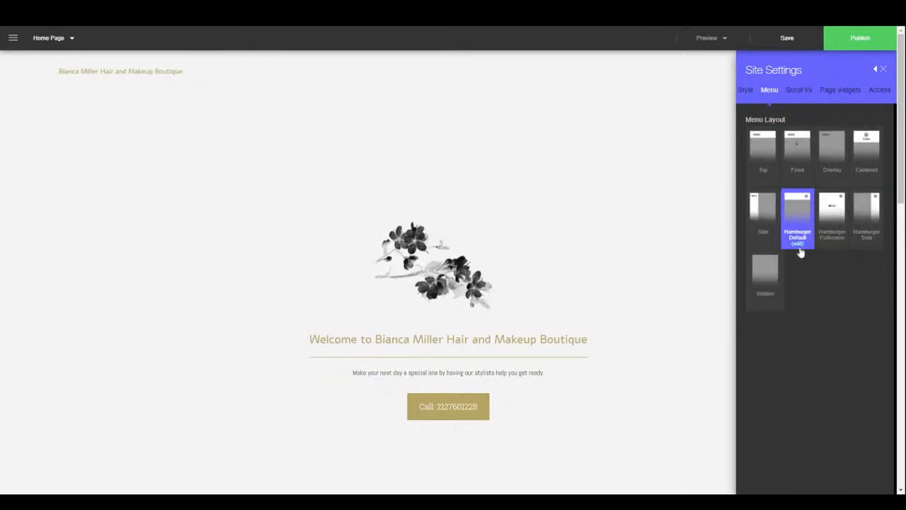
{"action": "left_click", "coordinate": [763, 233]}
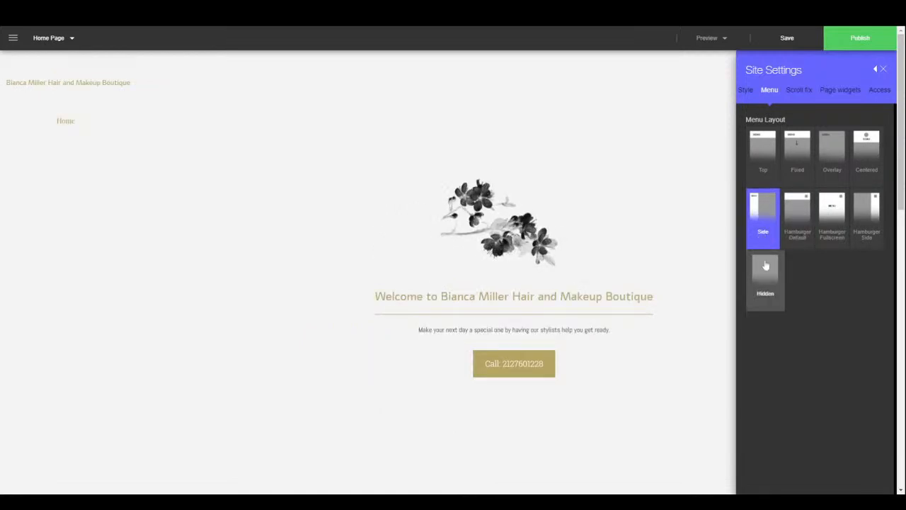
{"action": "left_click", "coordinate": [876, 225]}
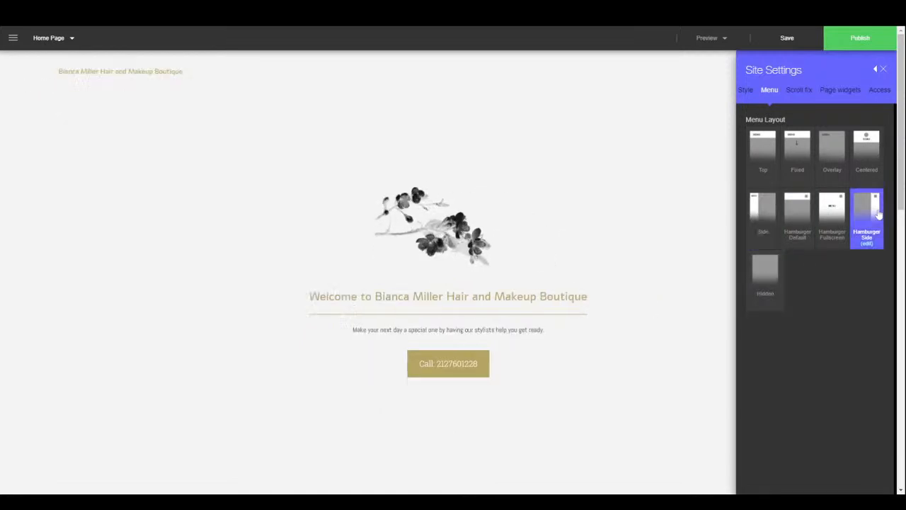
{"action": "left_click", "coordinate": [822, 211]}
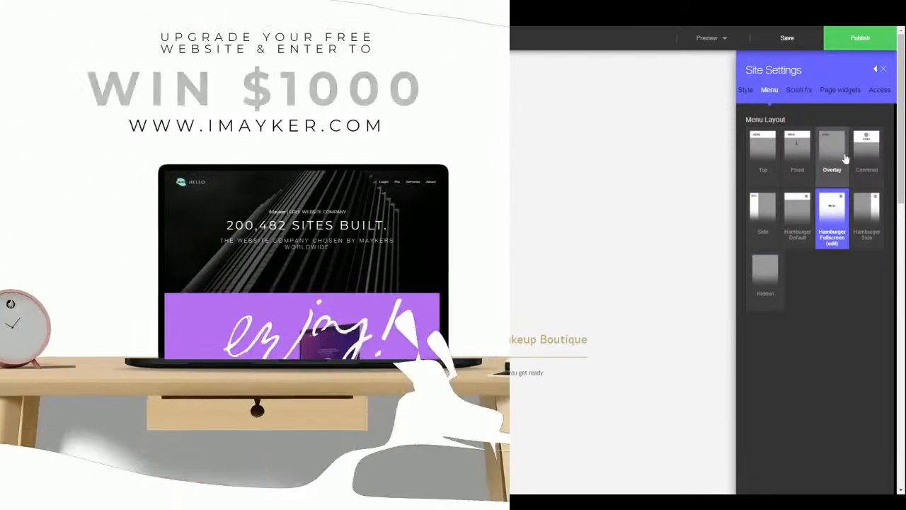
{"action": "left_click", "coordinate": [844, 159]}
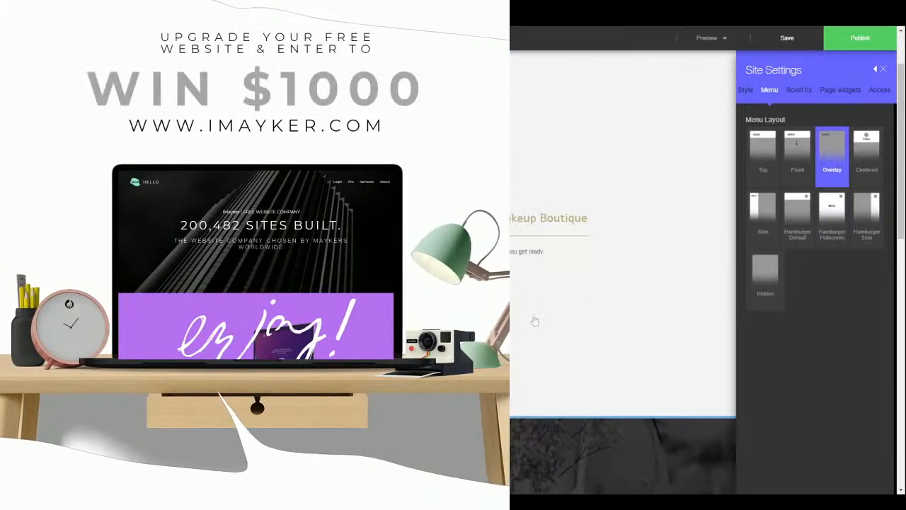
{"action": "scroll", "coordinate": [533, 302], "scroll_direction": "down", "scroll_amount": 5}
{"action": "scroll", "coordinate": [533, 303], "scroll_direction": "down", "scroll_amount": 8}
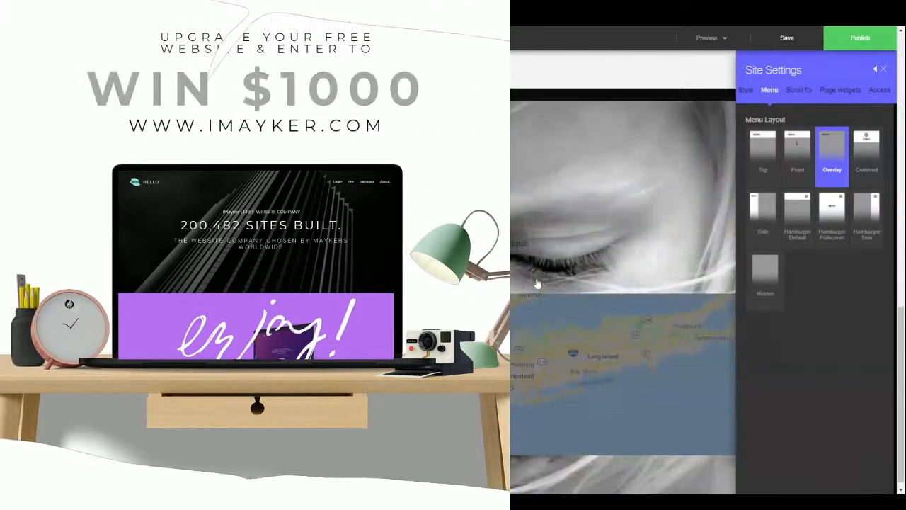
{"action": "scroll", "coordinate": [547, 272], "scroll_direction": "up", "scroll_amount": 10}
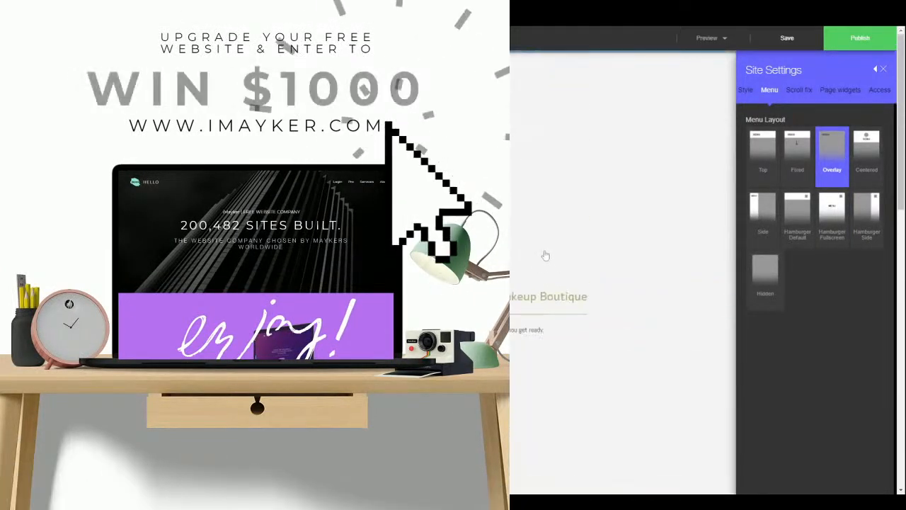
{"action": "left_click", "coordinate": [799, 90]}
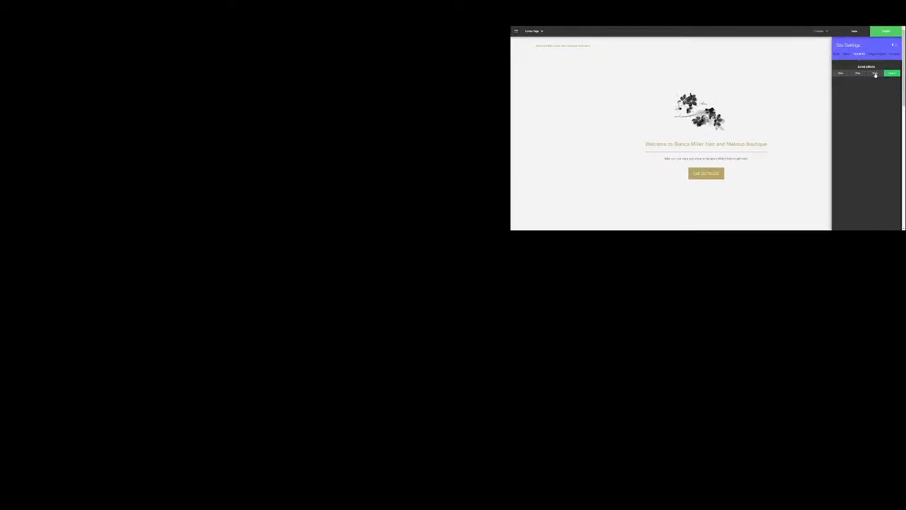
- Apply the fourth scroll effect, review page widgets and Everyone access, then close site settings
{"action": "left_click", "coordinate": [874, 74]}
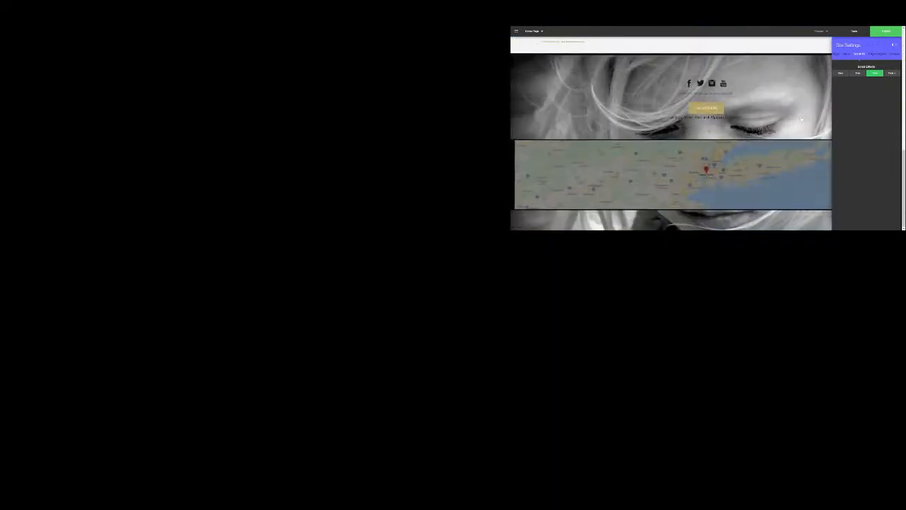
{"action": "left_click", "coordinate": [891, 73]}
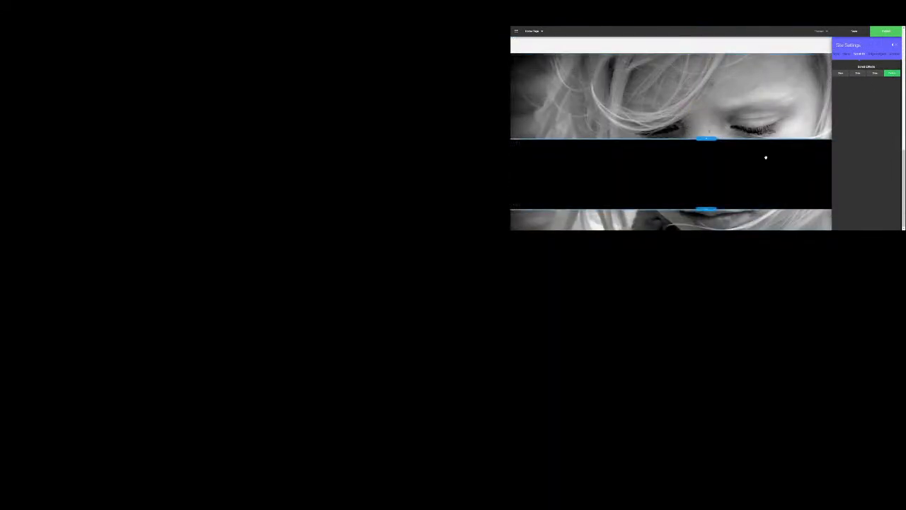
{"action": "left_click", "coordinate": [877, 54]}
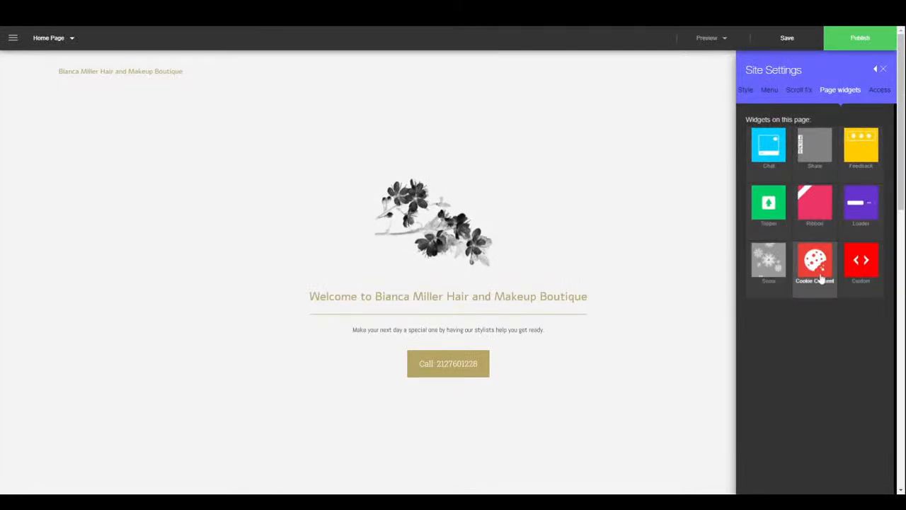
{"action": "left_click", "coordinate": [881, 90]}
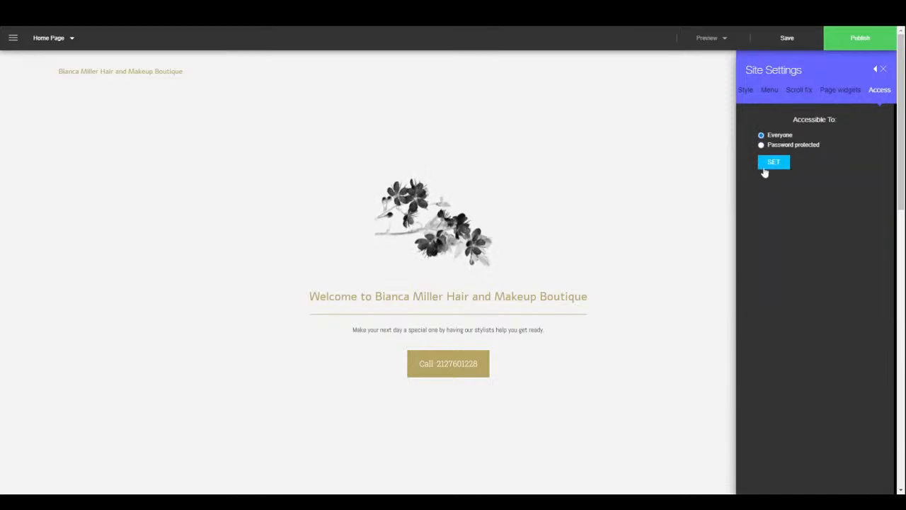
{"action": "left_click", "coordinate": [883, 70]}
{"action": "left_click", "coordinate": [12, 38]}
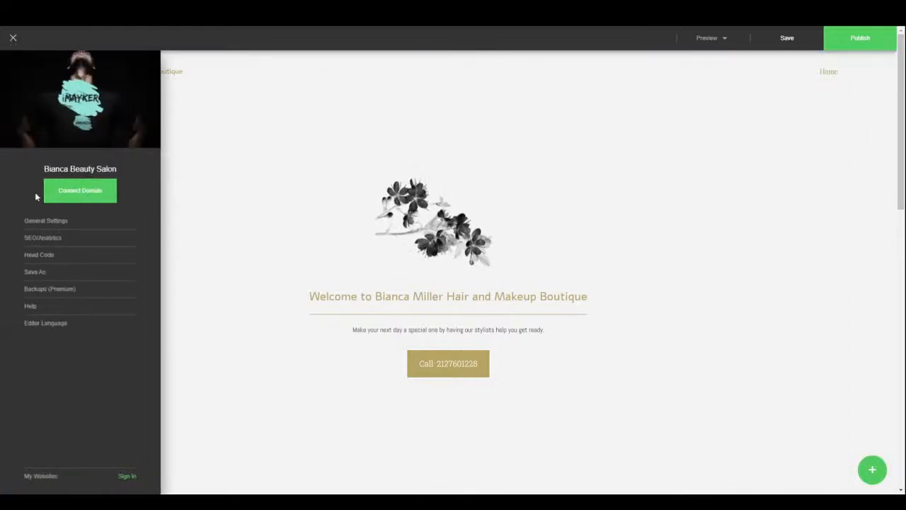
- Open SEO/Analytics and move from the Title field to keywords without filling anything
{"action": "left_click", "coordinate": [44, 237]}
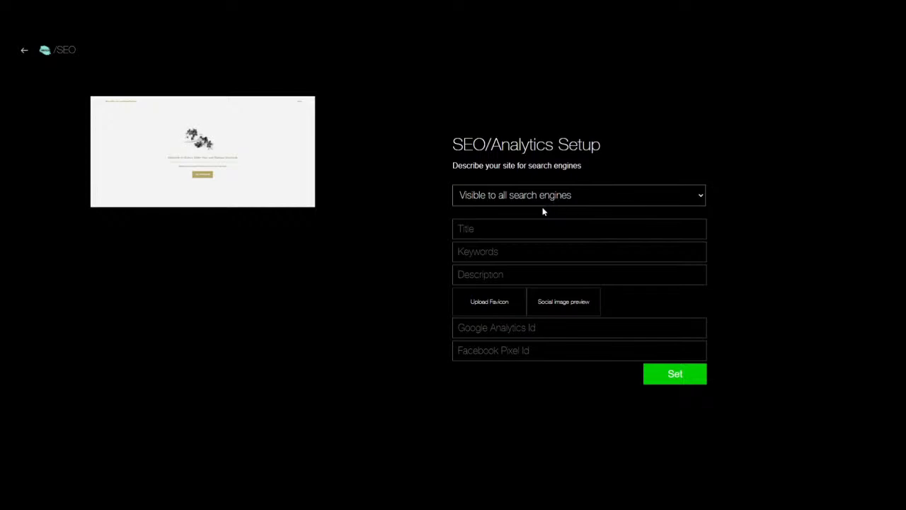
{"action": "left_click", "coordinate": [524, 228]}
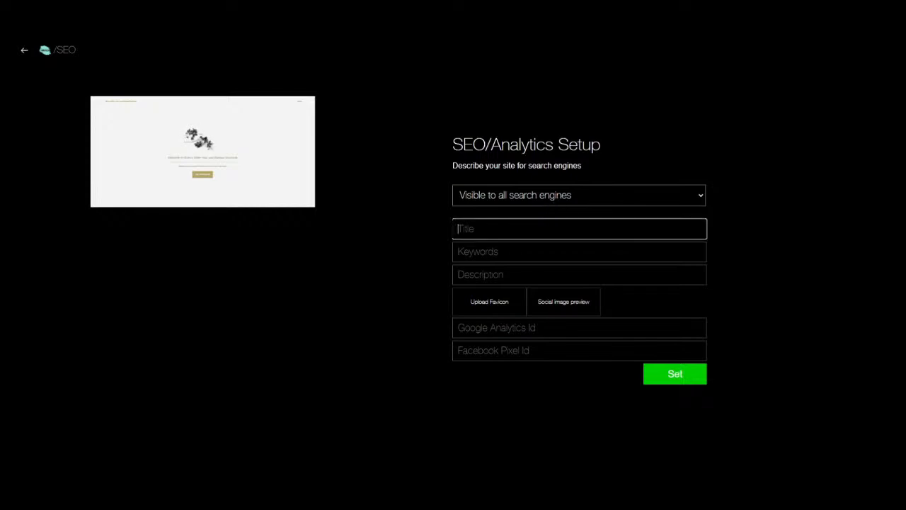
{"action": "key", "text": "Tab"}
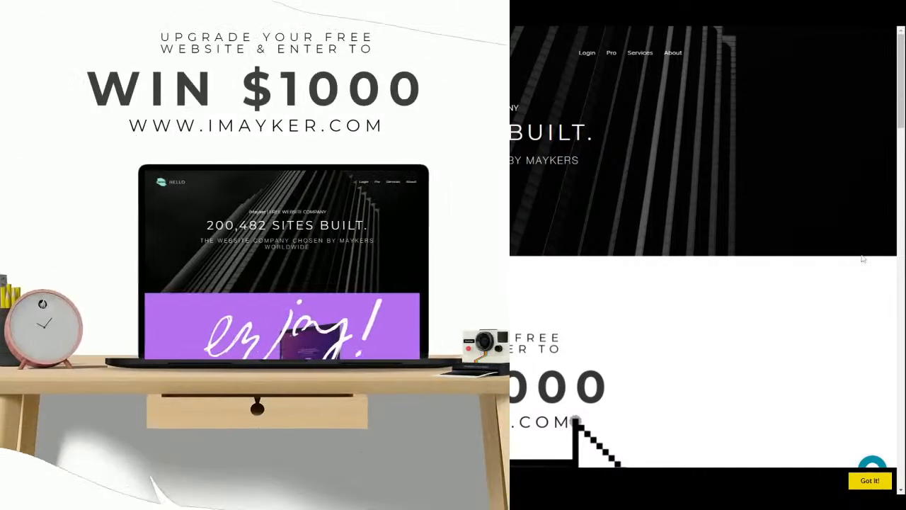
- Scroll the iMayker homepage and choose LET'S GET STARTED! to reach the welcome page
{"action": "left_click_drag", "start_coordinate": [902, 88], "coordinate": [902, 332]}
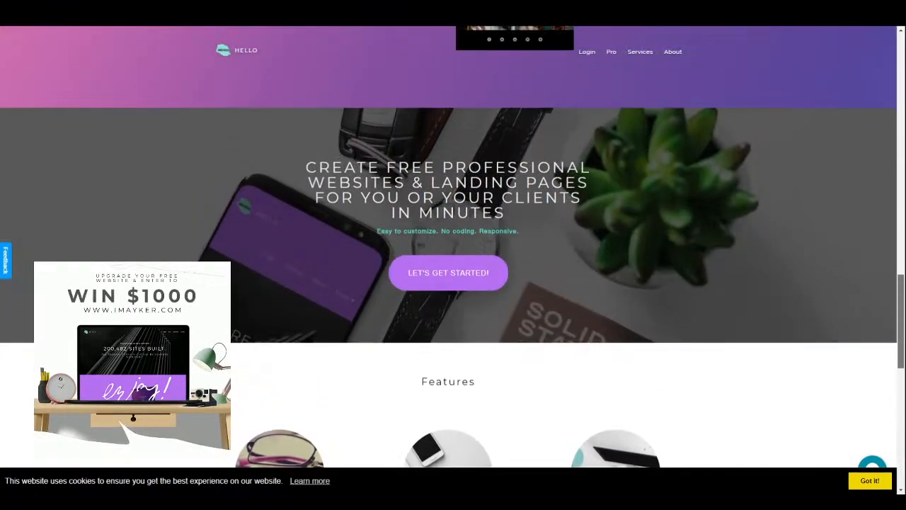
{"action": "left_click", "coordinate": [447, 284]}
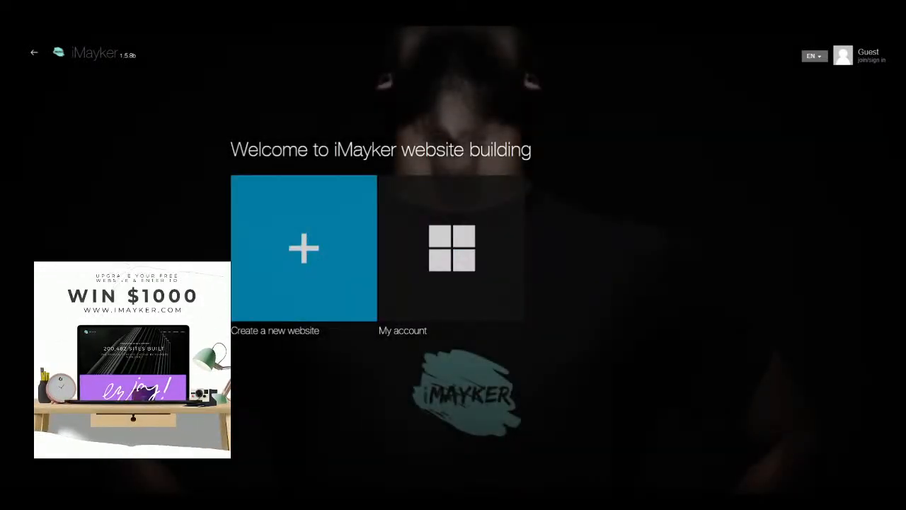
- Start a new website and close the template preview to return to the gallery
{"action": "left_click", "coordinate": [314, 276]}
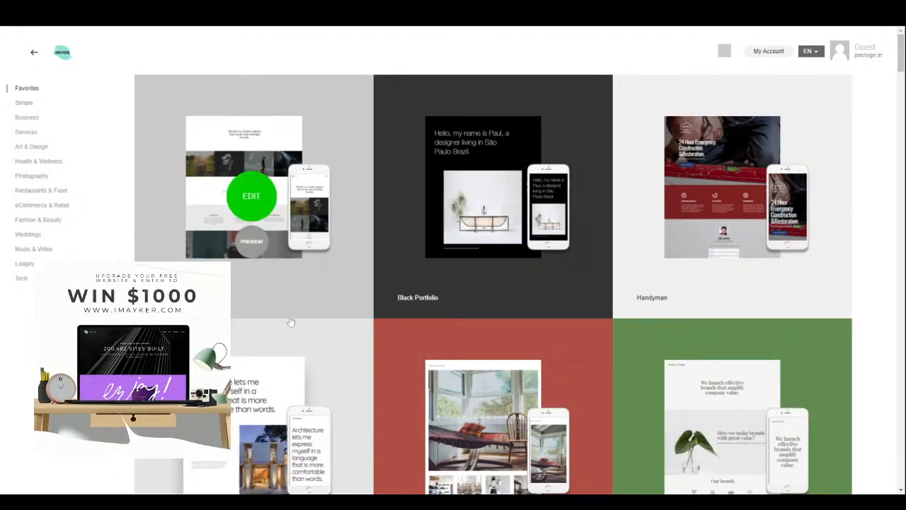
{"action": "scroll", "coordinate": [364, 354], "scroll_direction": "down", "scroll_amount": 5}
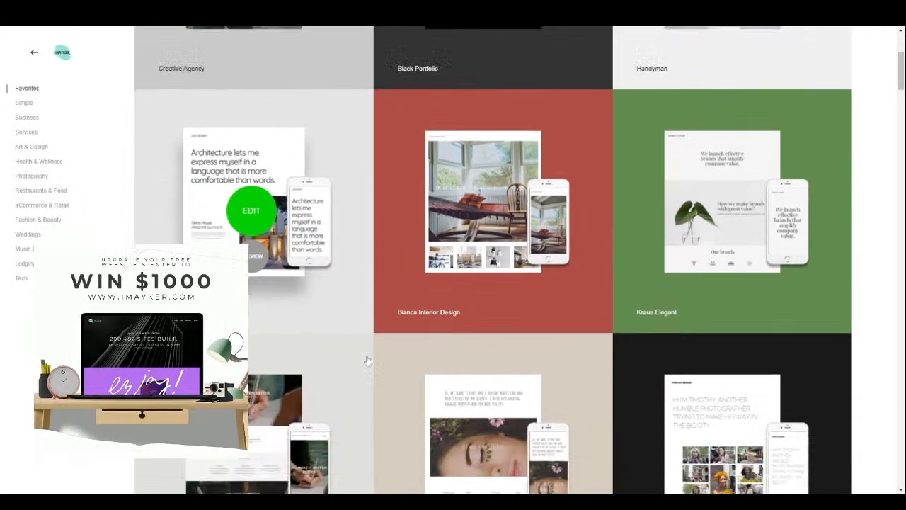
{"action": "scroll", "coordinate": [365, 346], "scroll_direction": "down", "scroll_amount": 5}
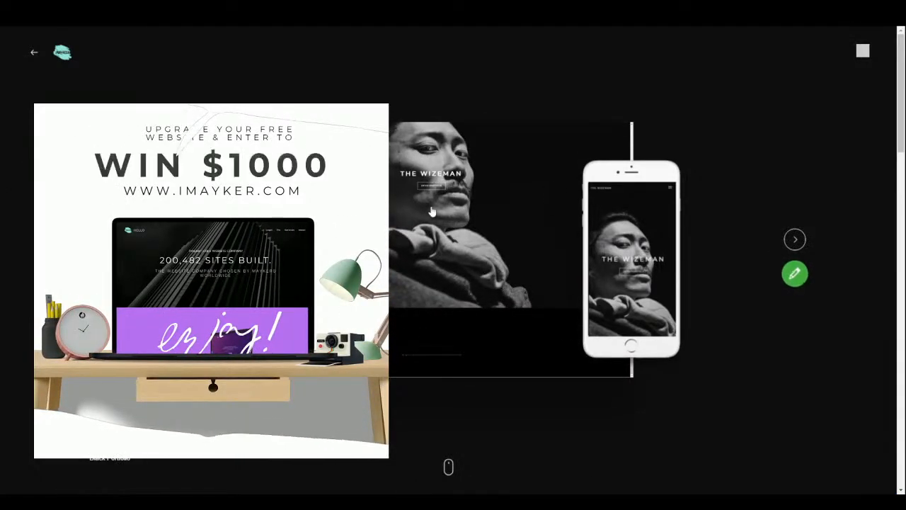
{"action": "left_click", "coordinate": [863, 52]}
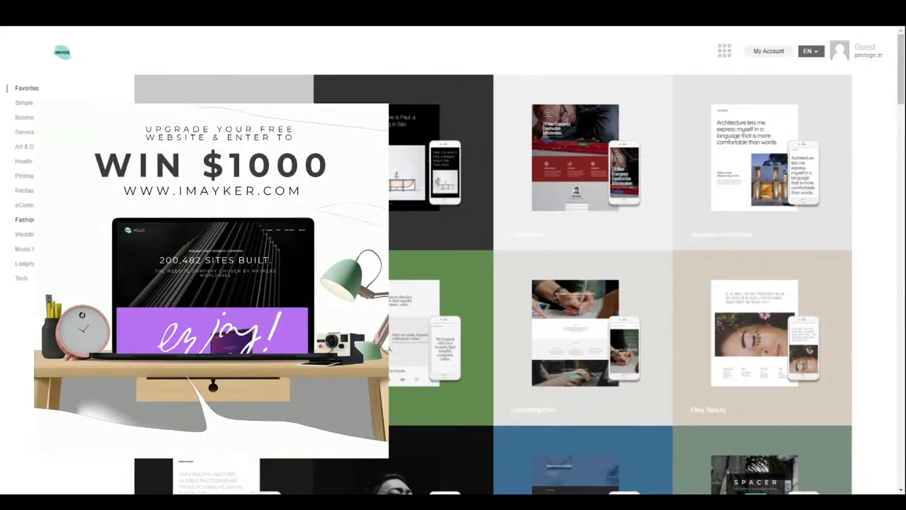
- Filter the gallery to Fashion templates and browse back up to Bianca Beauty Salon
{"action": "left_click", "coordinate": [34, 220]}
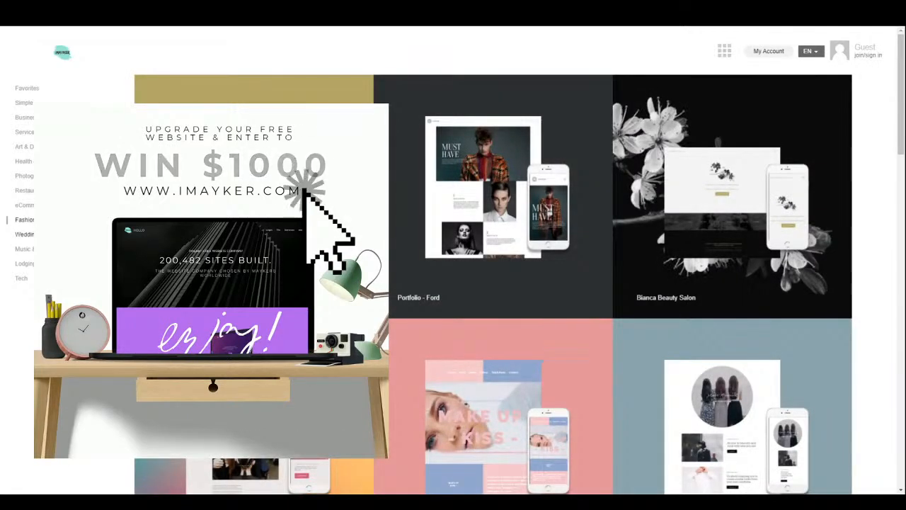
{"action": "mouse_move", "coordinate": [411, 264]}
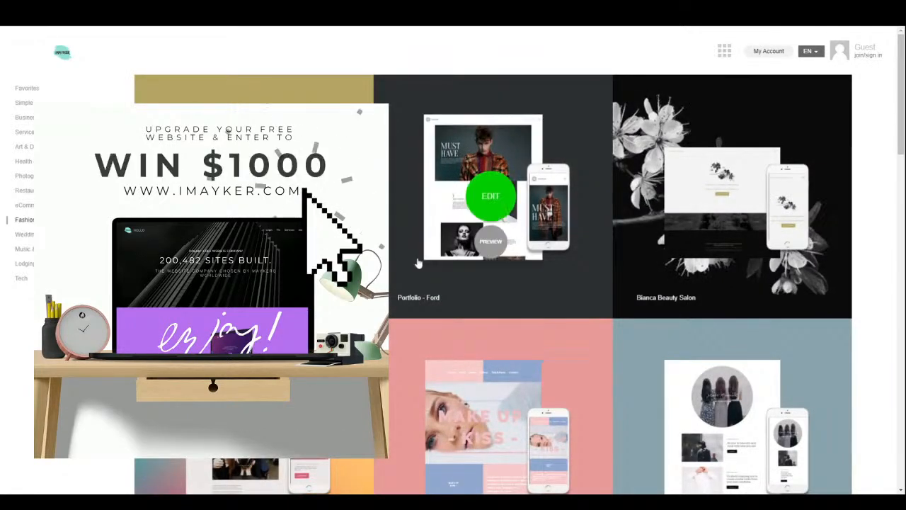
{"action": "mouse_move", "coordinate": [754, 251]}
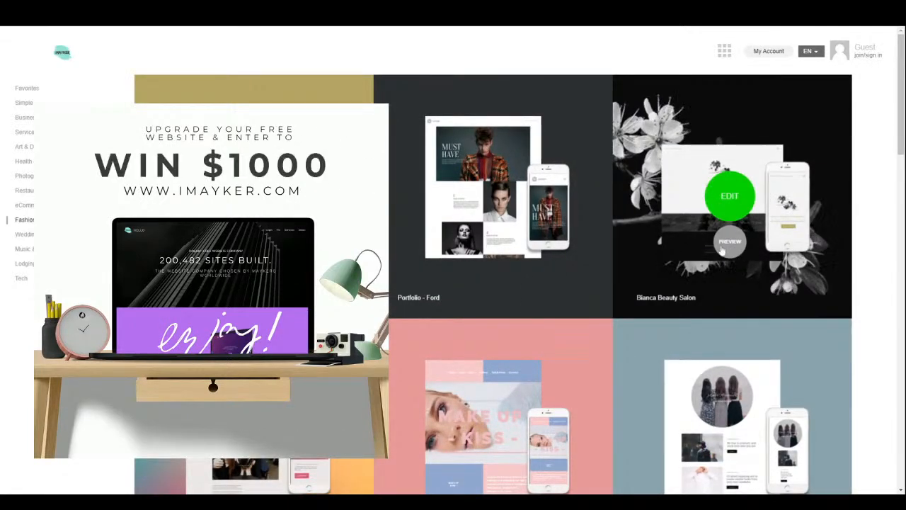
{"action": "scroll", "coordinate": [708, 396], "scroll_direction": "down", "scroll_amount": 9}
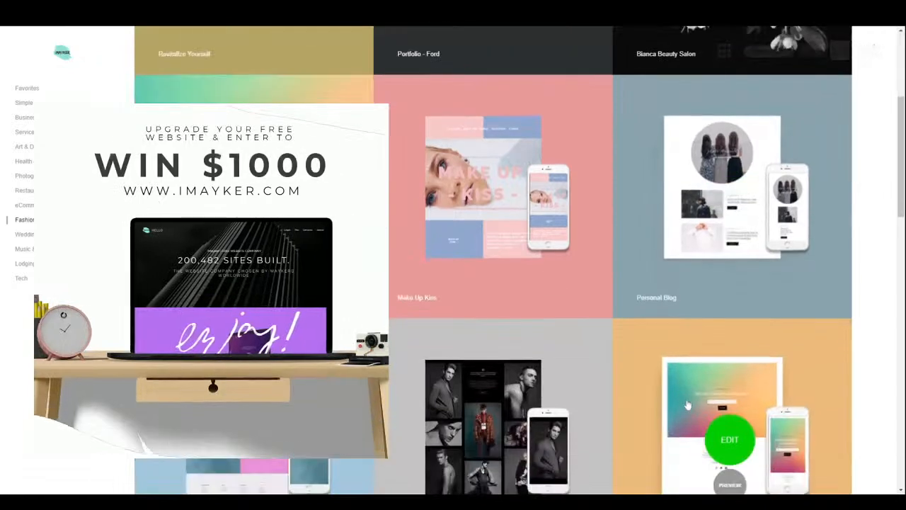
{"action": "scroll", "coordinate": [681, 402], "scroll_direction": "down", "scroll_amount": 6}
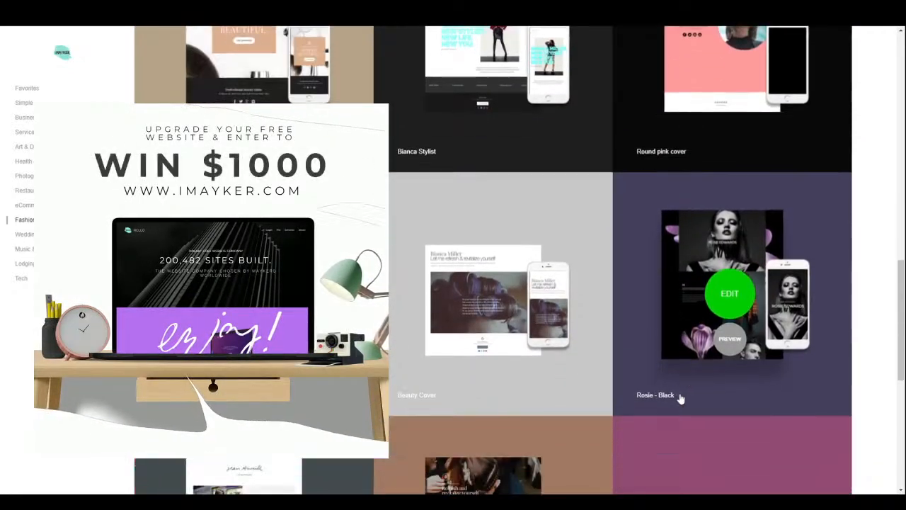
{"action": "scroll", "coordinate": [681, 402], "scroll_direction": "down", "scroll_amount": 4}
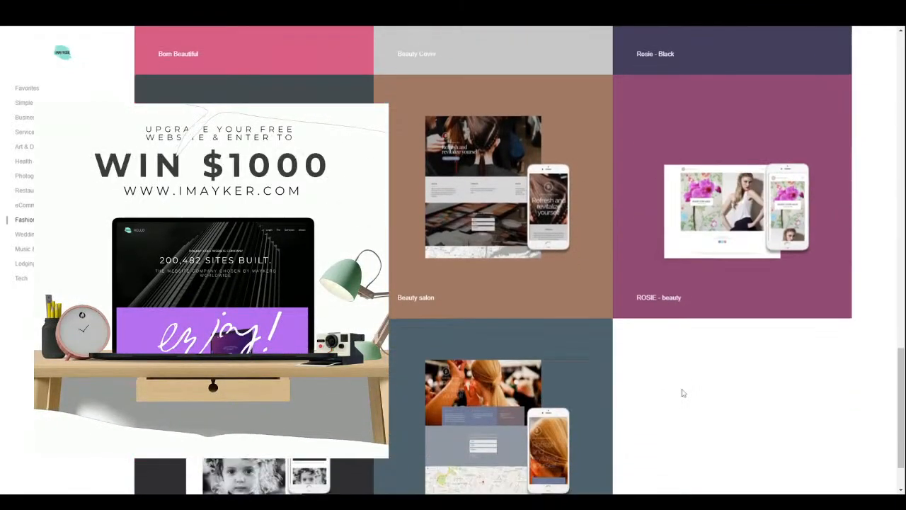
{"action": "left_click_drag", "start_coordinate": [903, 399], "coordinate": [878, 65]}
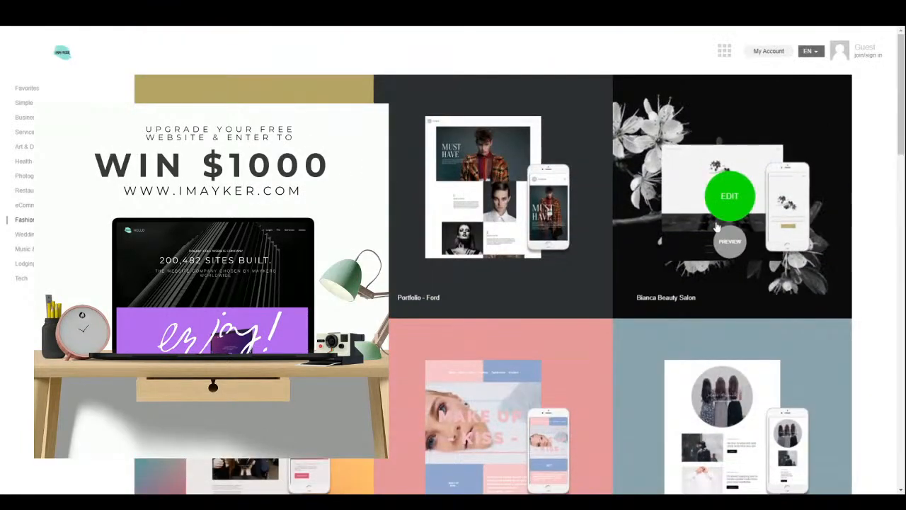
- Preview the Bianca Beauty Salon template and load it into the editor
{"action": "left_click", "coordinate": [728, 241]}
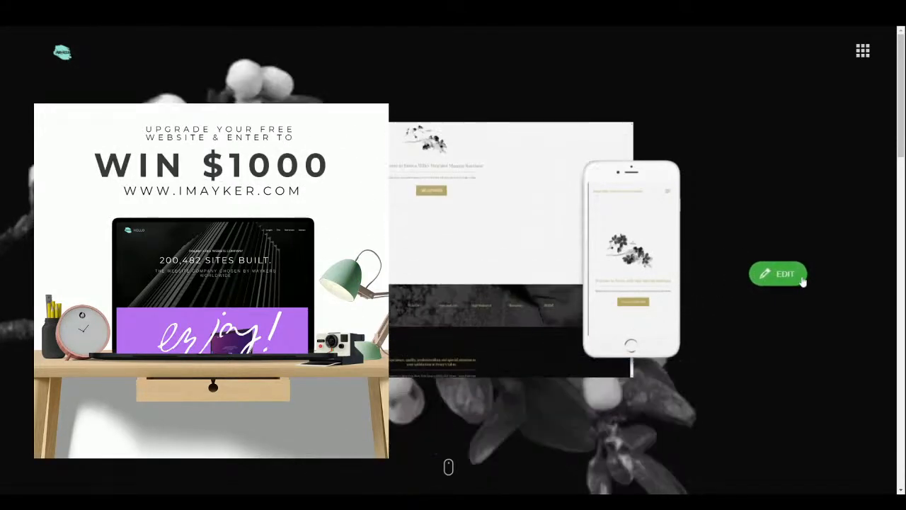
{"action": "left_click", "coordinate": [796, 281]}
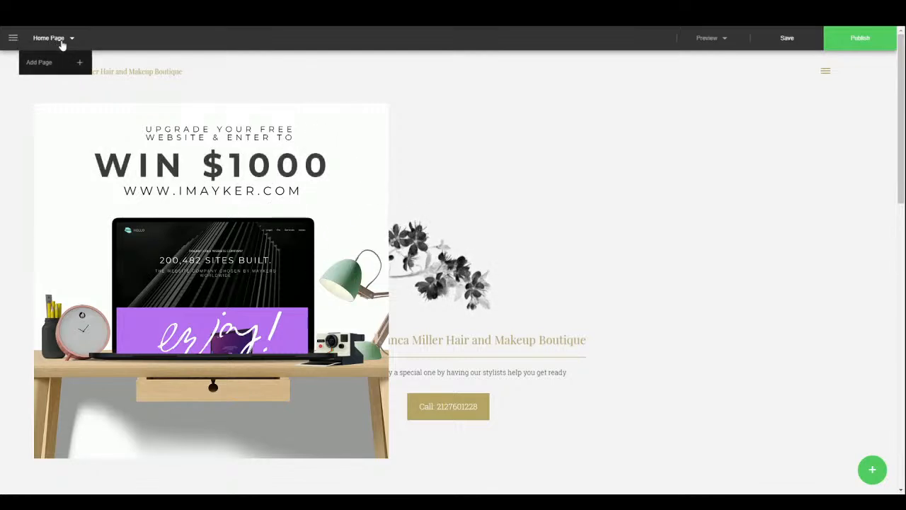
- In Site Settings, try Narrow Site, then set the site to Wide Site
{"action": "left_click", "coordinate": [13, 37]}
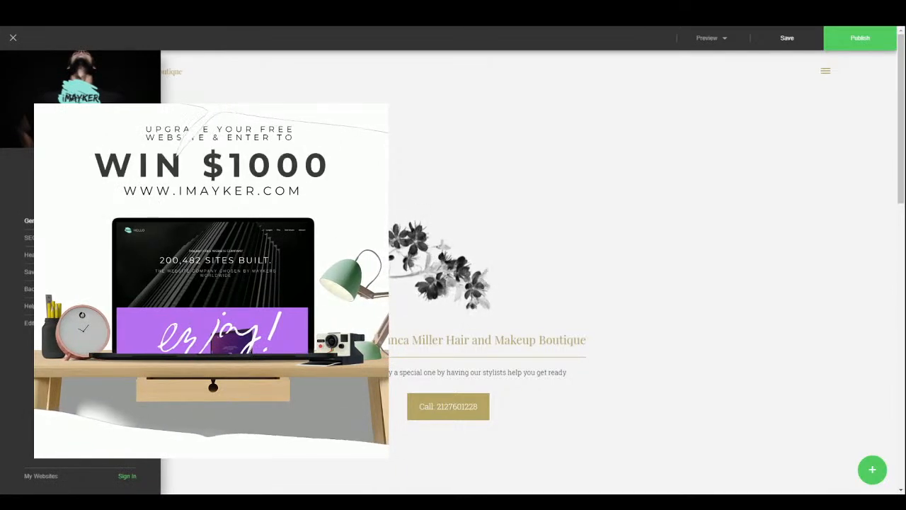
{"action": "left_click", "coordinate": [51, 221]}
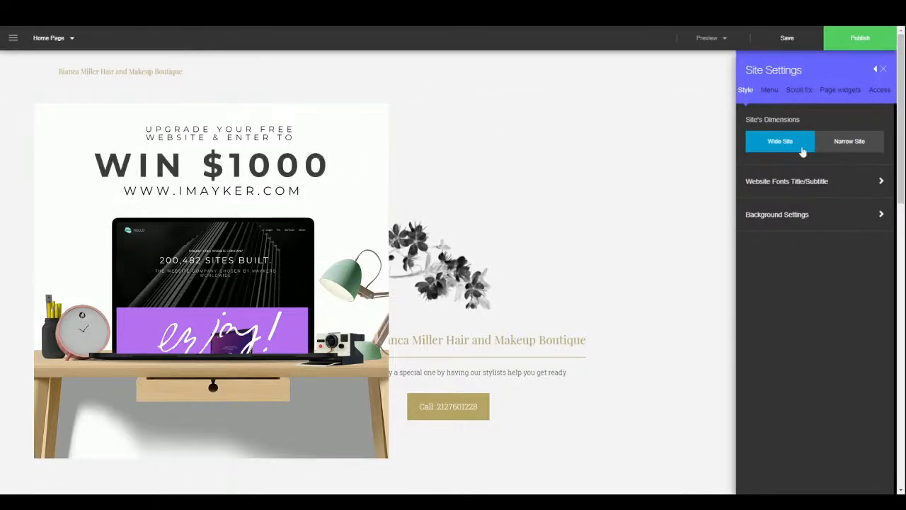
{"action": "left_click", "coordinate": [846, 146]}
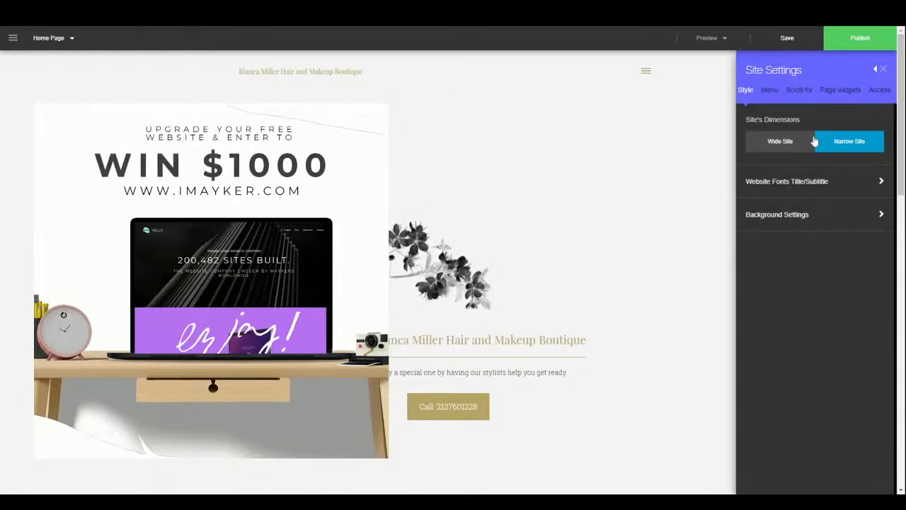
{"action": "scroll", "coordinate": [638, 325], "scroll_direction": "down", "scroll_amount": 6}
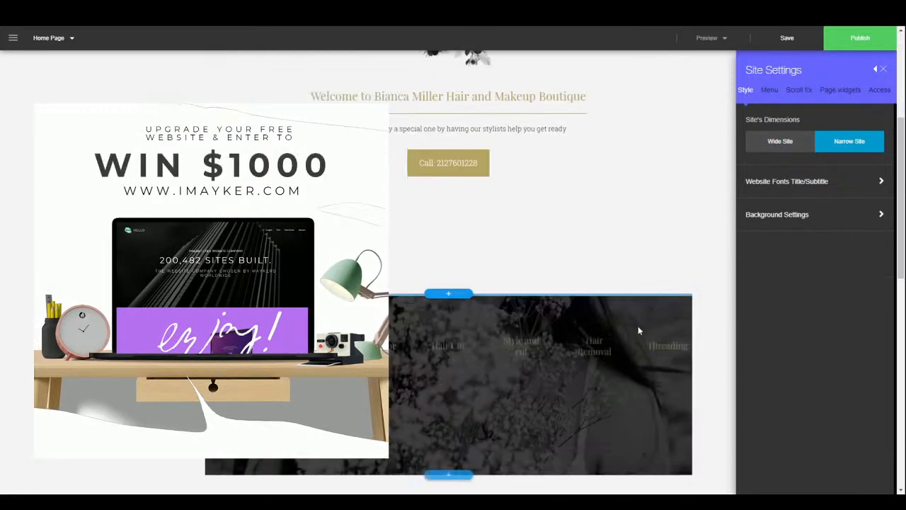
{"action": "left_click", "coordinate": [785, 142]}
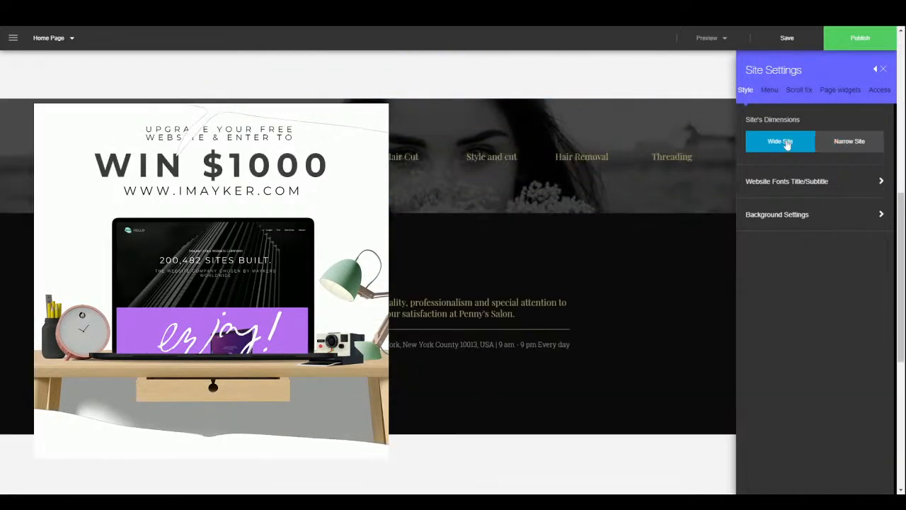
- Set the website fonts to Alef for titles and Abel for subtitles
{"action": "left_click", "coordinate": [801, 192]}
{"action": "left_click", "coordinate": [806, 211]}
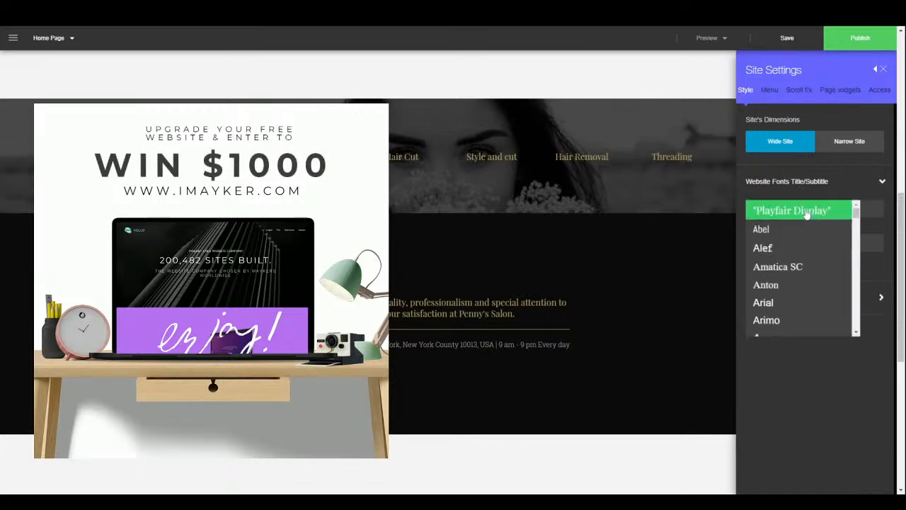
{"action": "left_click", "coordinate": [788, 250]}
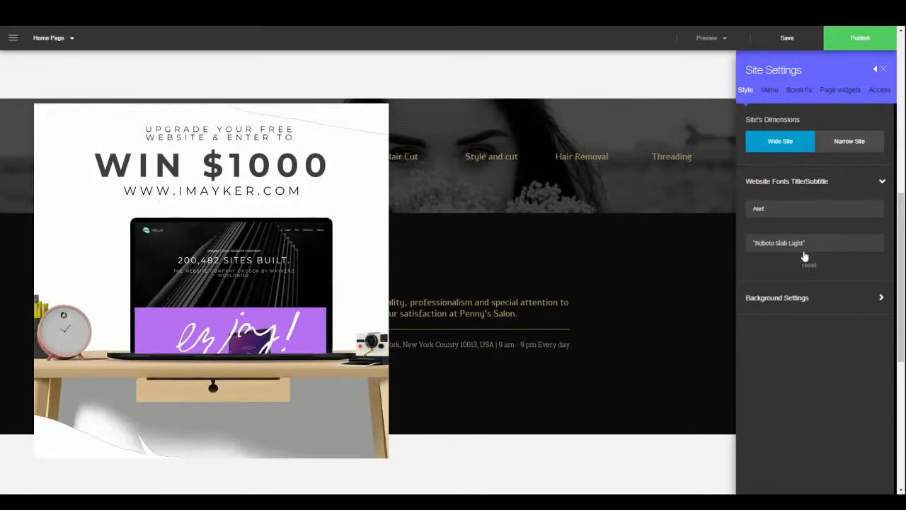
{"action": "left_click", "coordinate": [824, 245]}
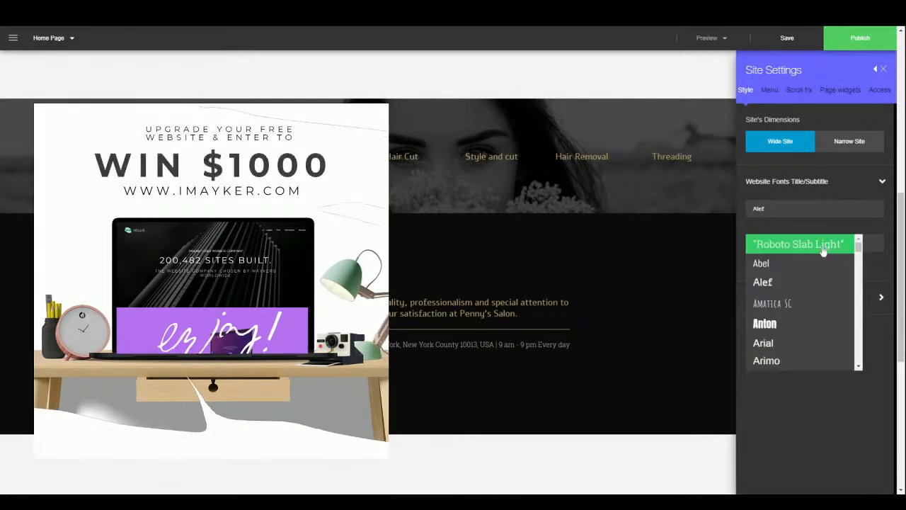
{"action": "left_click", "coordinate": [800, 269]}
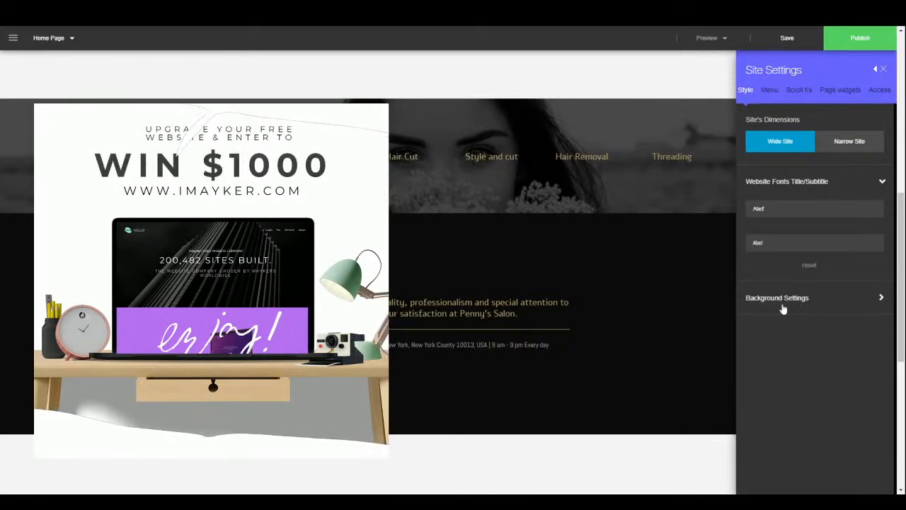
{"action": "left_click", "coordinate": [810, 304]}
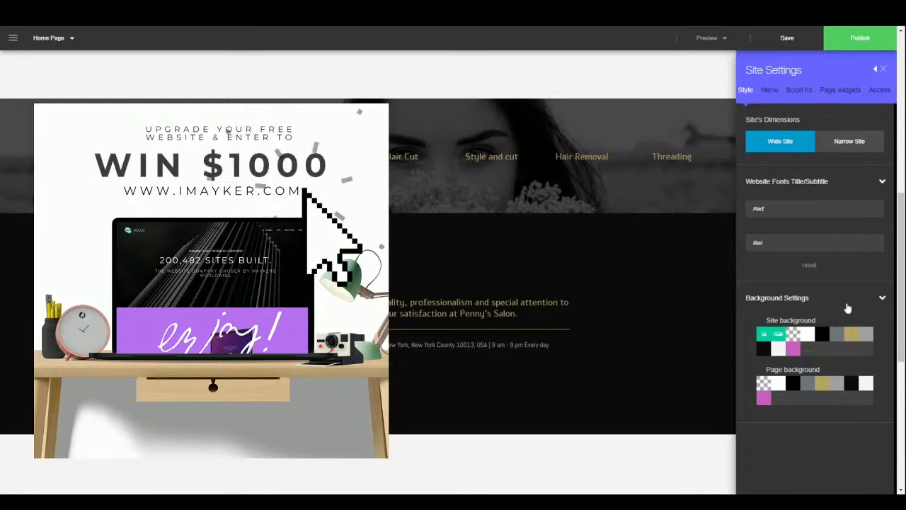
{"action": "left_click", "coordinate": [778, 335]}
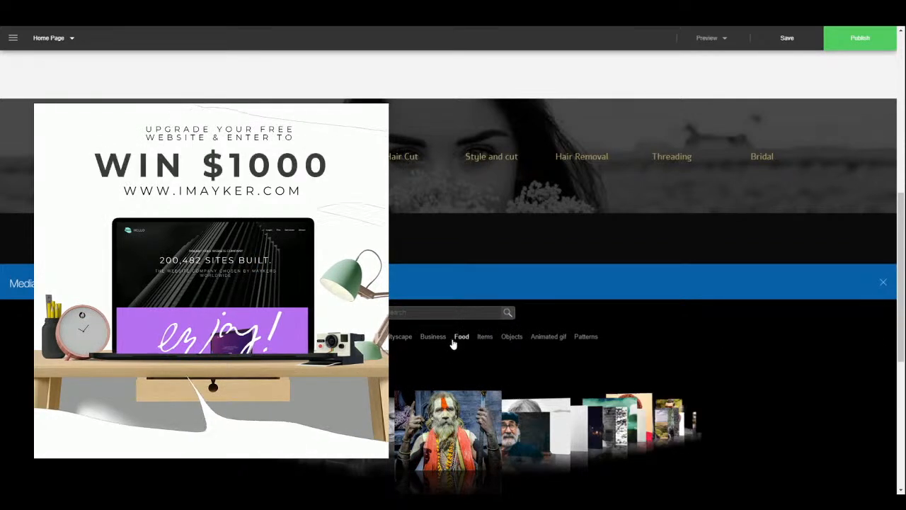
{"action": "left_click", "coordinate": [382, 453]}
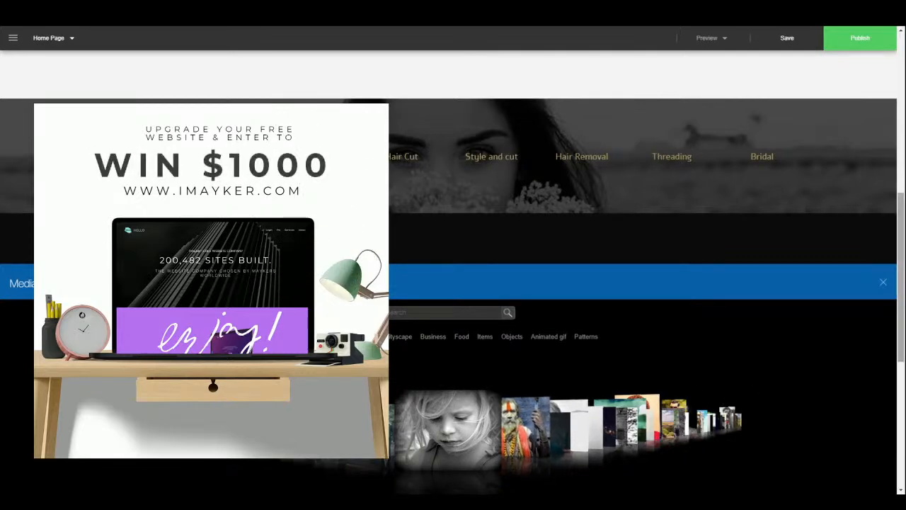
{"action": "left_click", "coordinate": [885, 286]}
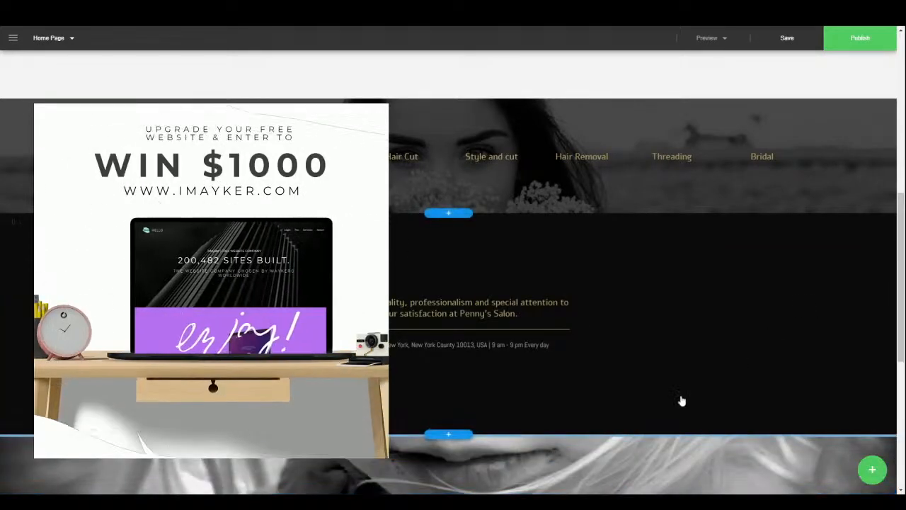
{"action": "scroll", "coordinate": [676, 390], "scroll_direction": "down", "scroll_amount": 5}
{"action": "scroll", "coordinate": [679, 384], "scroll_direction": "up", "scroll_amount": 10}
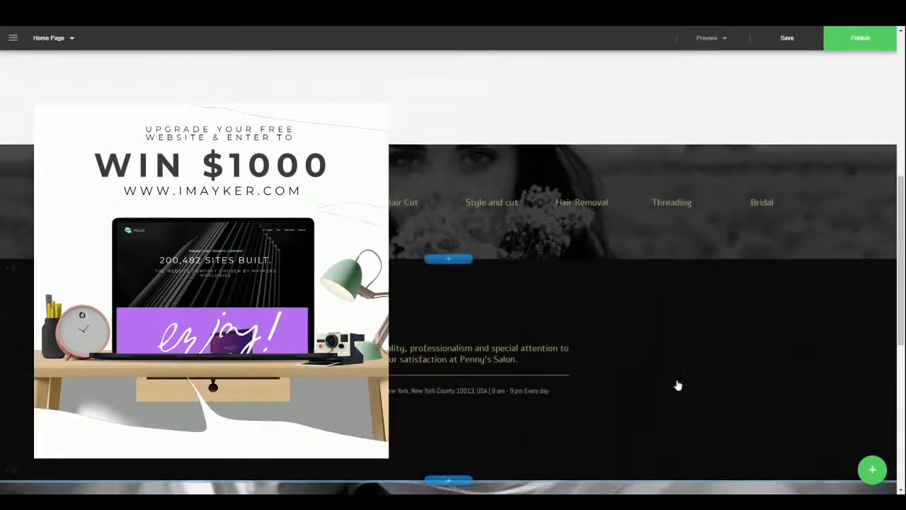
{"action": "scroll", "coordinate": [655, 346], "scroll_direction": "down", "scroll_amount": 10}
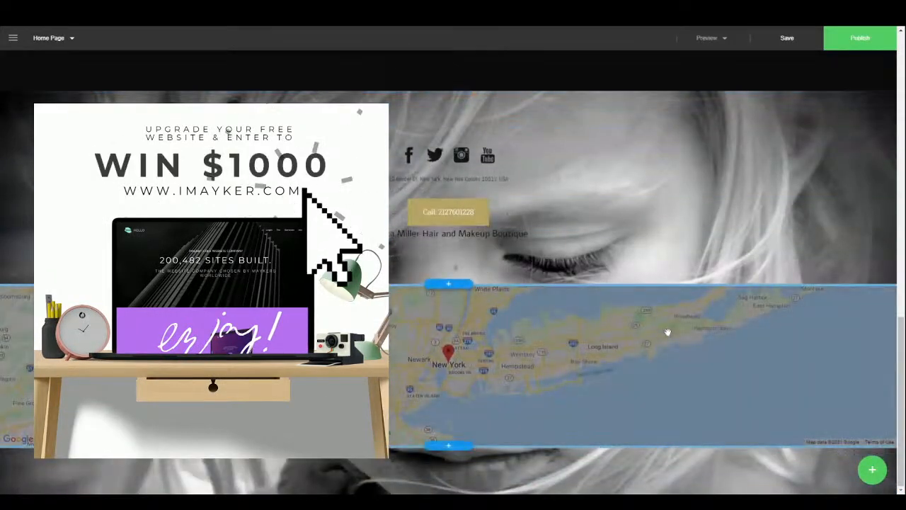
{"action": "scroll", "coordinate": [668, 332], "scroll_direction": "up", "scroll_amount": 10}
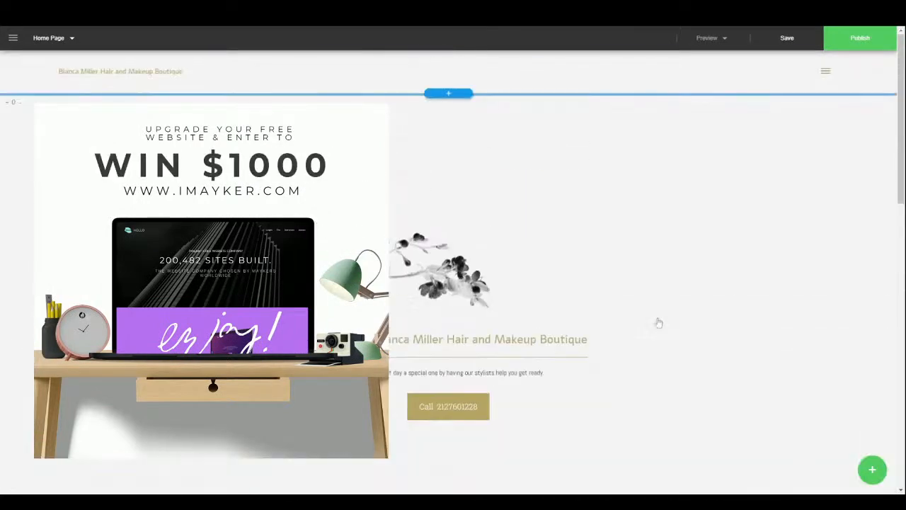
{"action": "left_click", "coordinate": [12, 37]}
{"action": "left_click", "coordinate": [44, 220]}
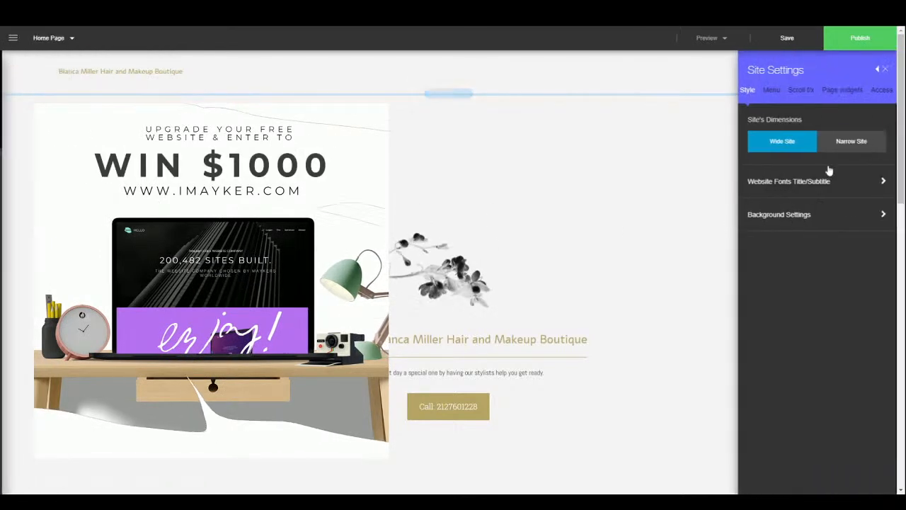
- Try the Side, Hamburger Side and Hamburger Fullscreen menu layouts, then settle on Overlay
{"action": "left_click", "coordinate": [769, 91]}
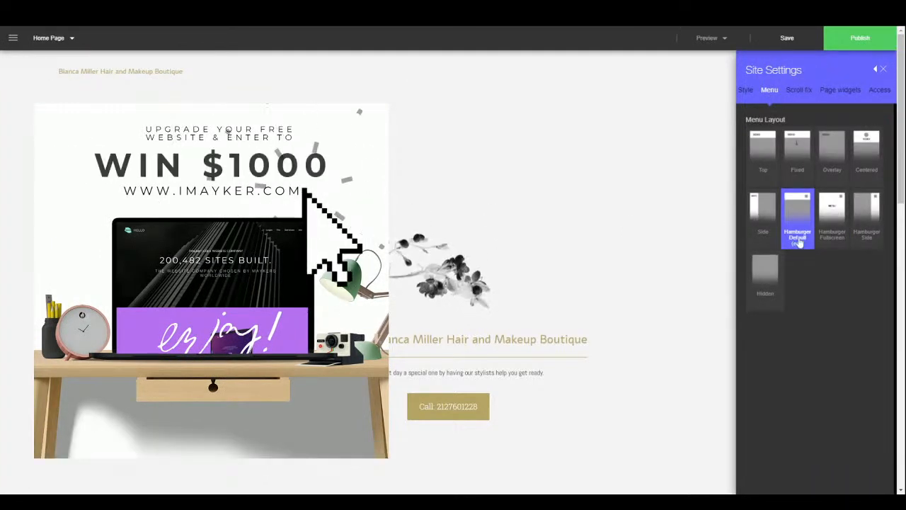
{"action": "left_click", "coordinate": [762, 233]}
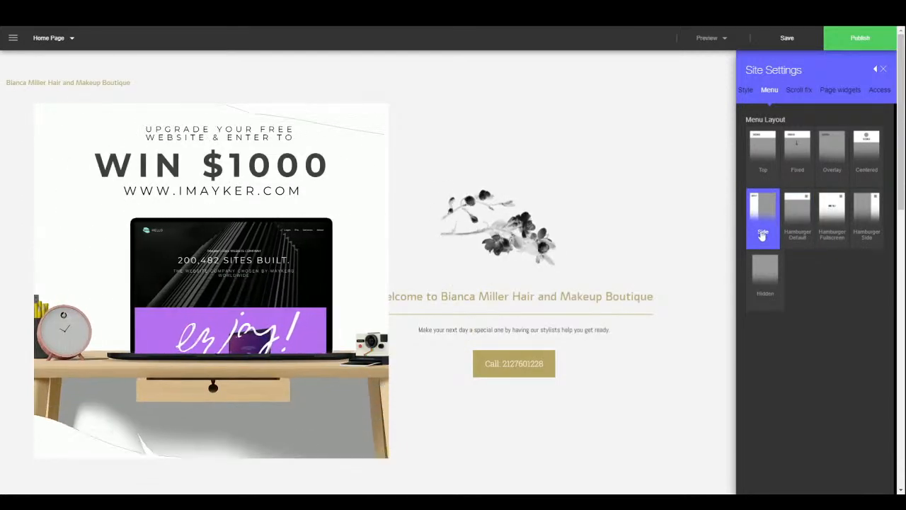
{"action": "left_click", "coordinate": [868, 224]}
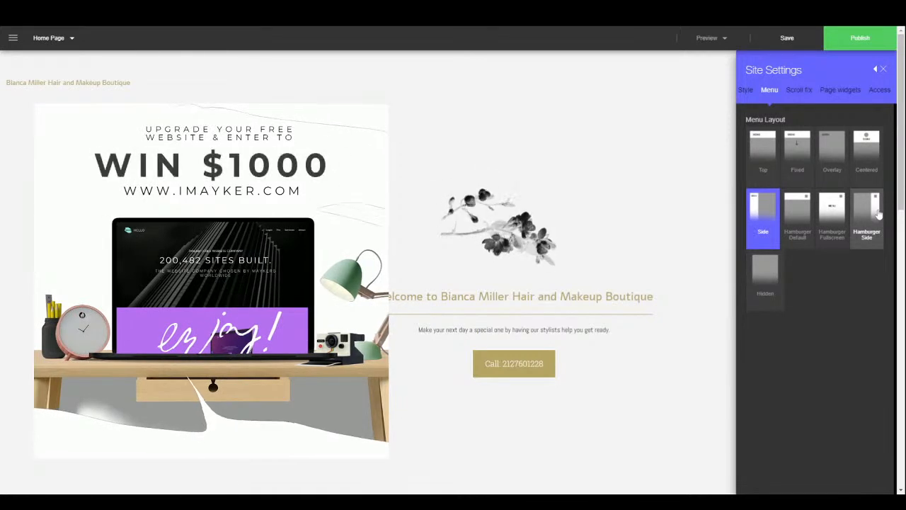
{"action": "left_click", "coordinate": [822, 212]}
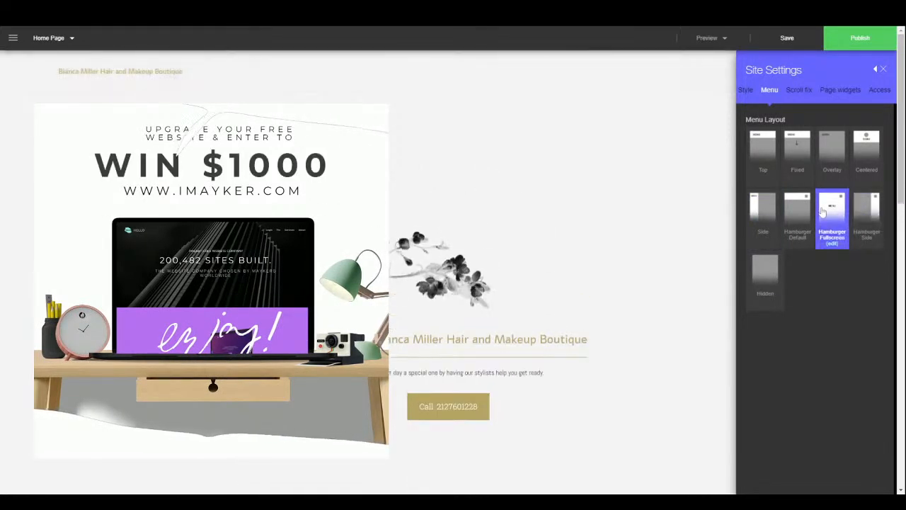
{"action": "left_click", "coordinate": [845, 158]}
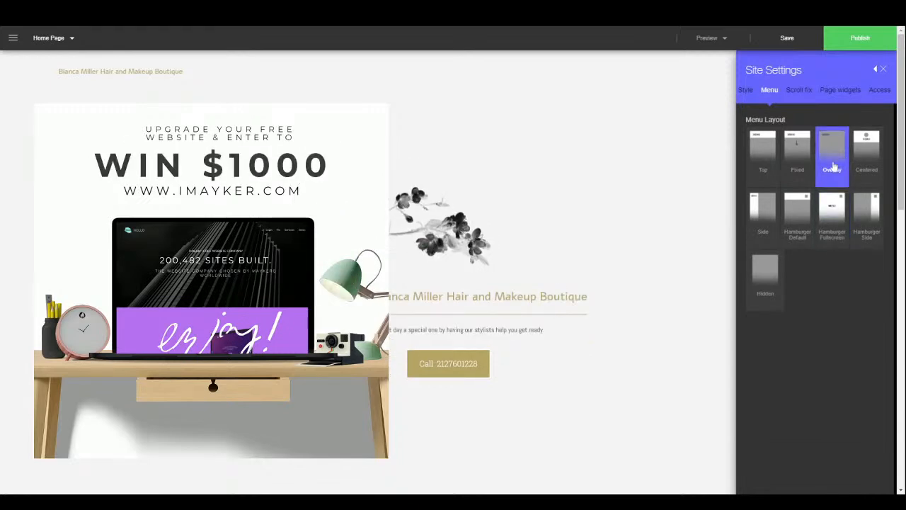
{"action": "scroll", "coordinate": [536, 305], "scroll_direction": "down", "scroll_amount": 10}
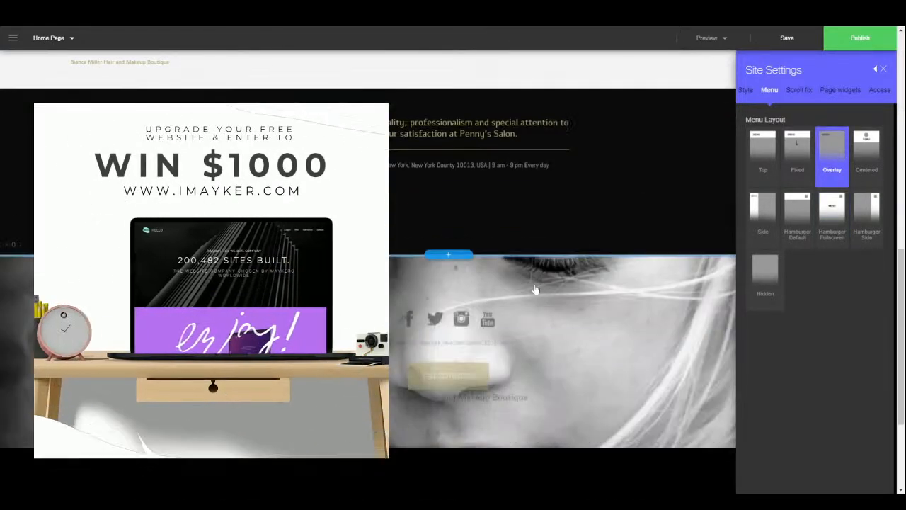
{"action": "scroll", "coordinate": [535, 288], "scroll_direction": "down", "scroll_amount": 3}
{"action": "scroll", "coordinate": [544, 269], "scroll_direction": "up", "scroll_amount": 8}
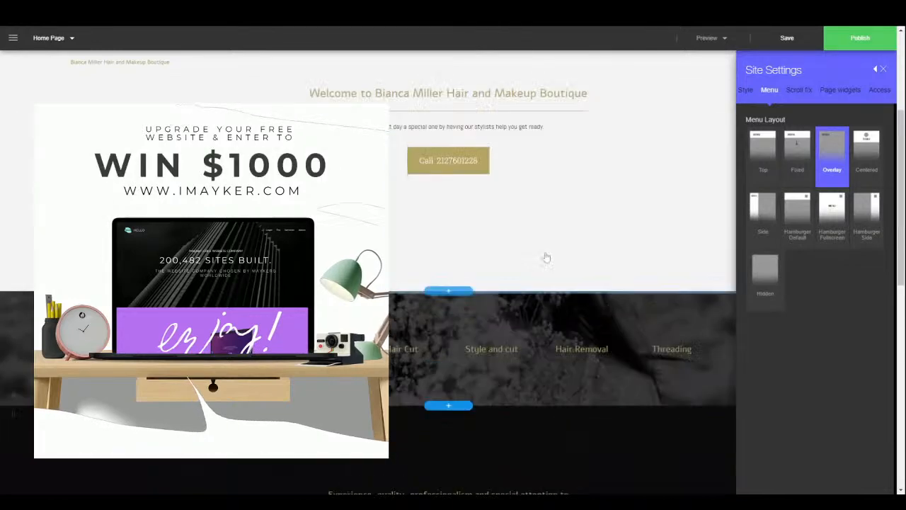
{"action": "scroll", "coordinate": [546, 257], "scroll_direction": "up", "scroll_amount": 3}
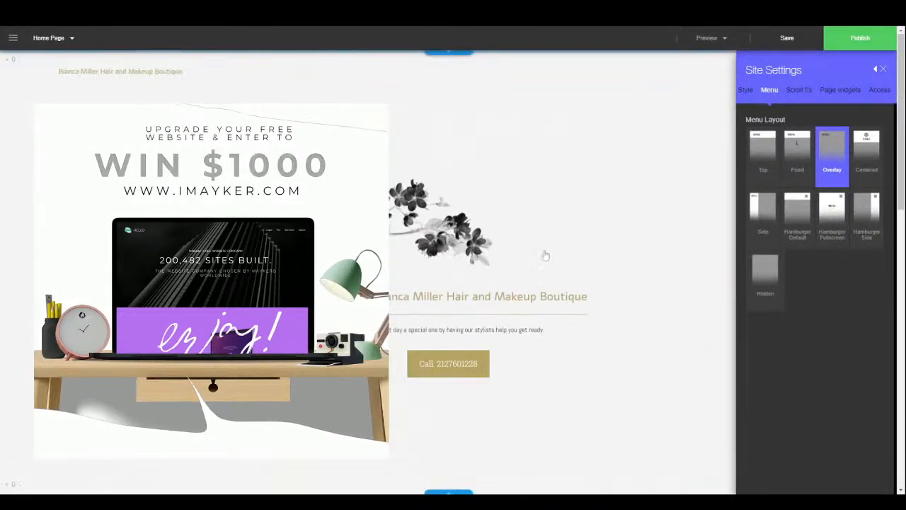
- Preview the Grow scroll effect, then set the scroll effect back to Fade in
{"action": "left_click", "coordinate": [799, 90]}
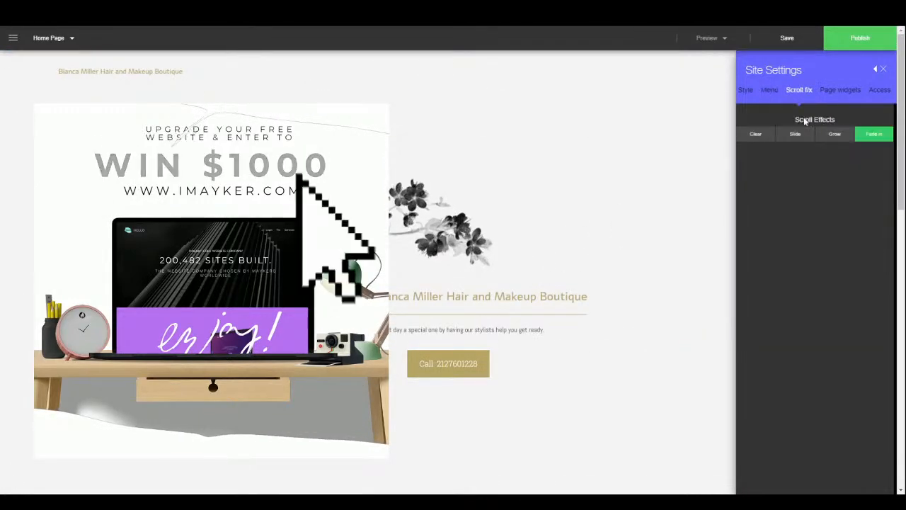
{"action": "left_click", "coordinate": [835, 136]}
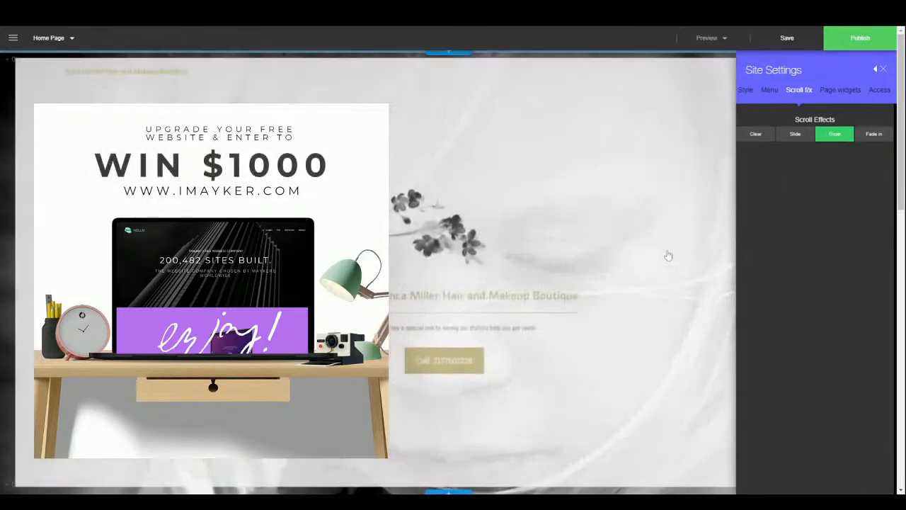
{"action": "scroll", "coordinate": [668, 255], "scroll_direction": "down", "scroll_amount": 10}
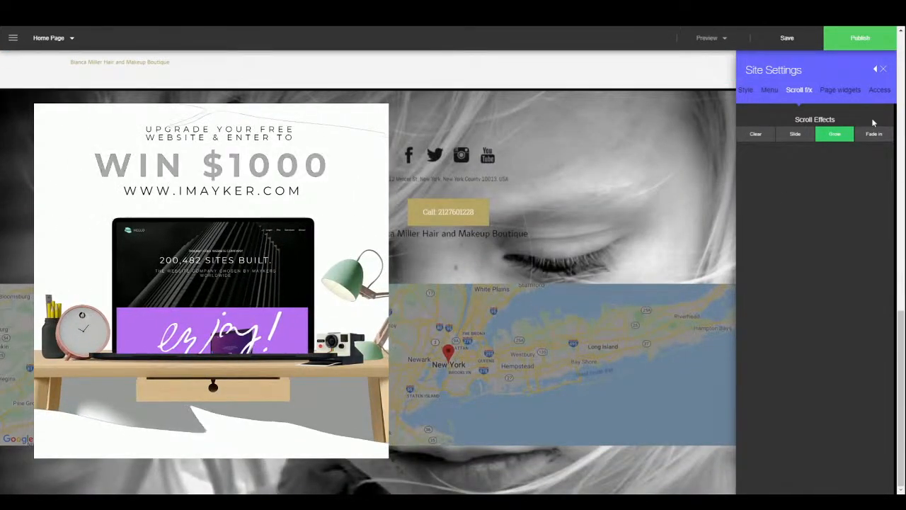
{"action": "left_click", "coordinate": [874, 134]}
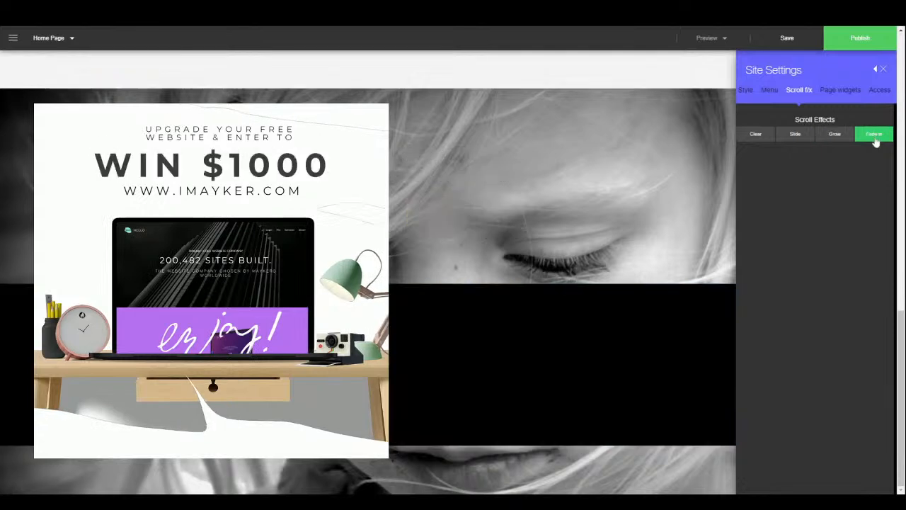
{"action": "scroll", "coordinate": [584, 327], "scroll_direction": "up", "scroll_amount": 10}
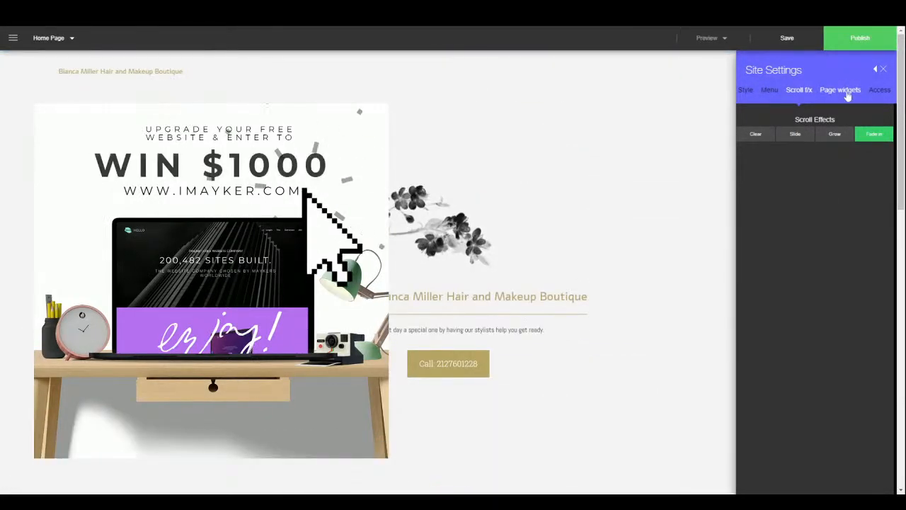
- Review the page widgets and site access settings, then close Site Settings
{"action": "left_click", "coordinate": [843, 91]}
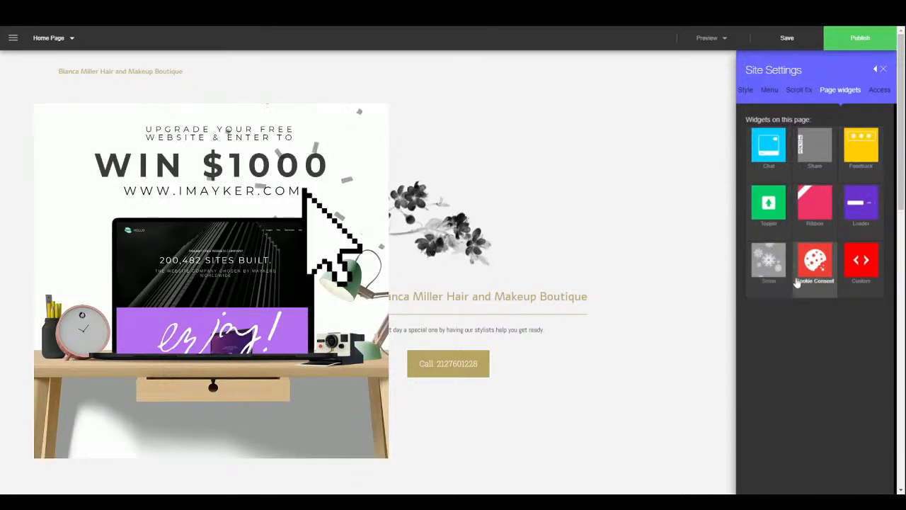
{"action": "left_click", "coordinate": [881, 92]}
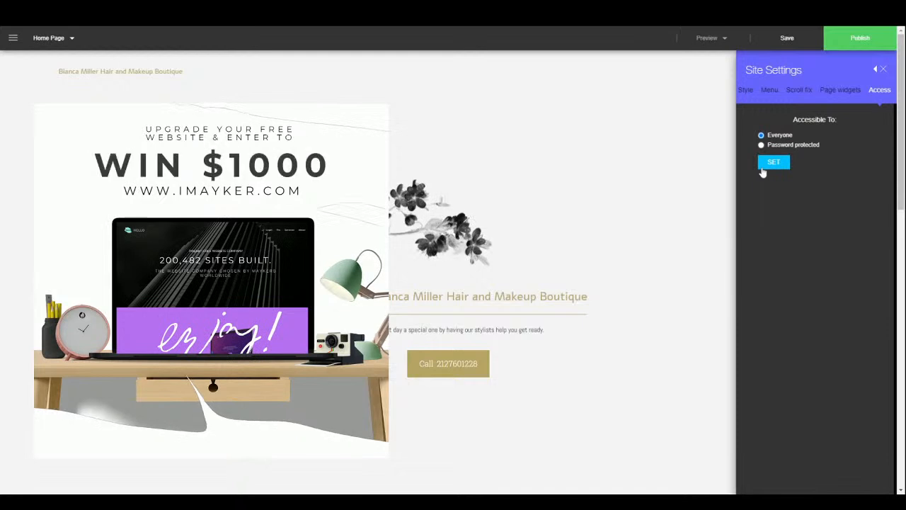
{"action": "left_click", "coordinate": [884, 70]}
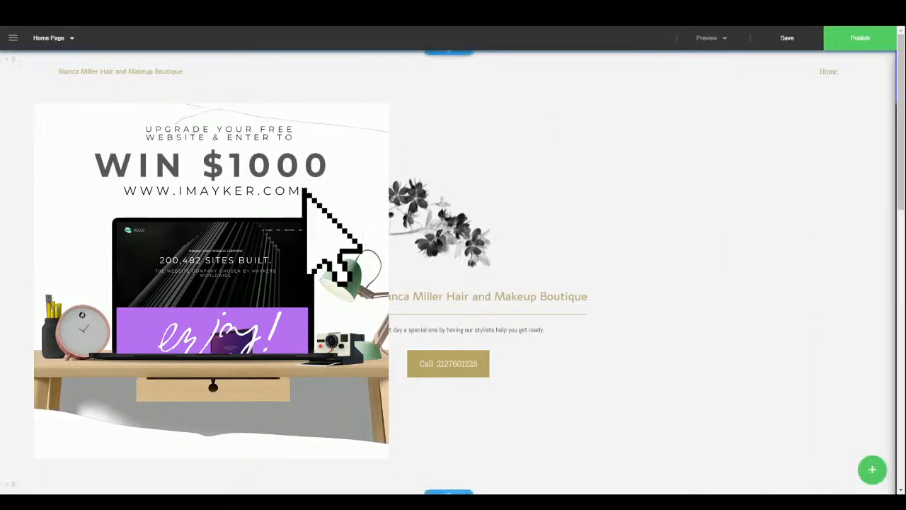
{"action": "left_click", "coordinate": [12, 37]}
{"action": "left_click", "coordinate": [29, 237]}
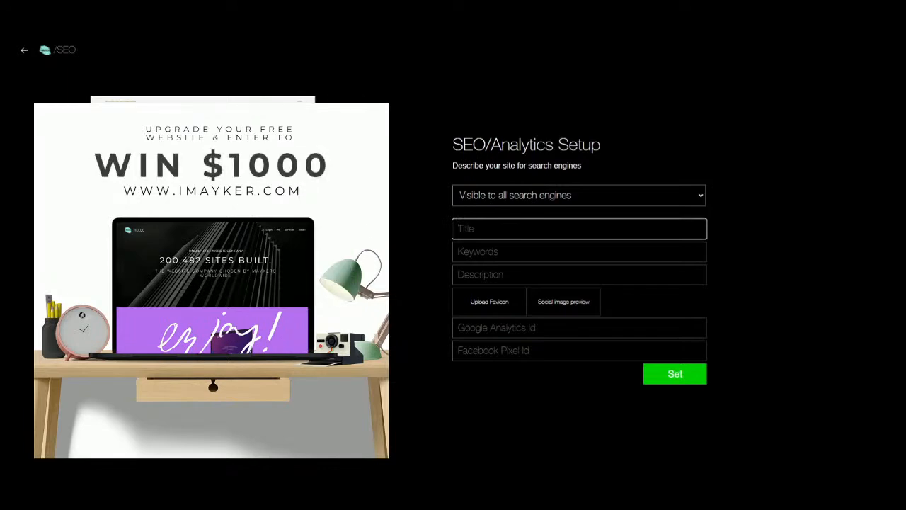
{"action": "left_click", "coordinate": [491, 252]}
{"action": "left_click", "coordinate": [491, 275]}
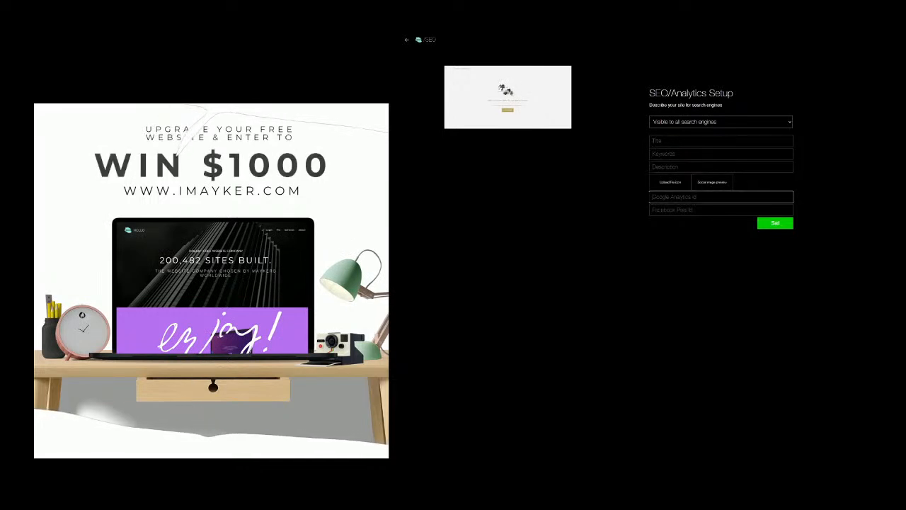
{"action": "left_click", "coordinate": [697, 210]}
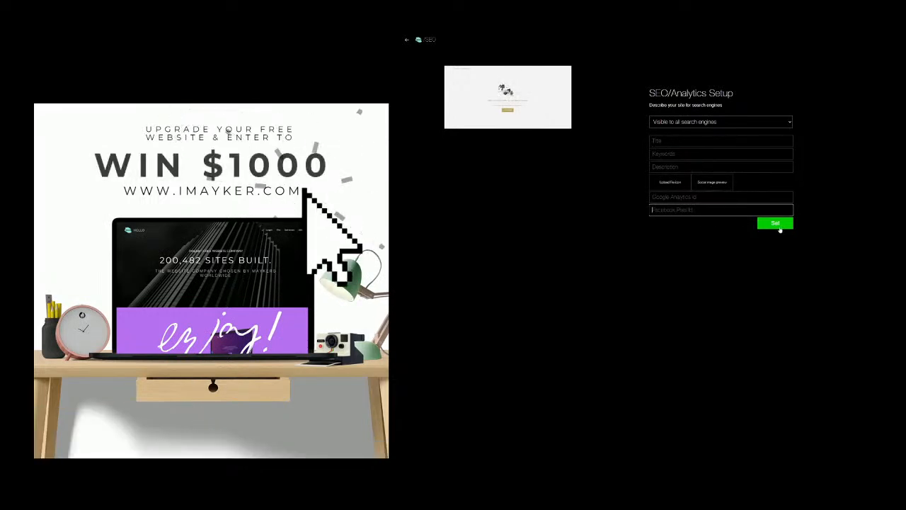
{"action": "left_click", "coordinate": [405, 42]}
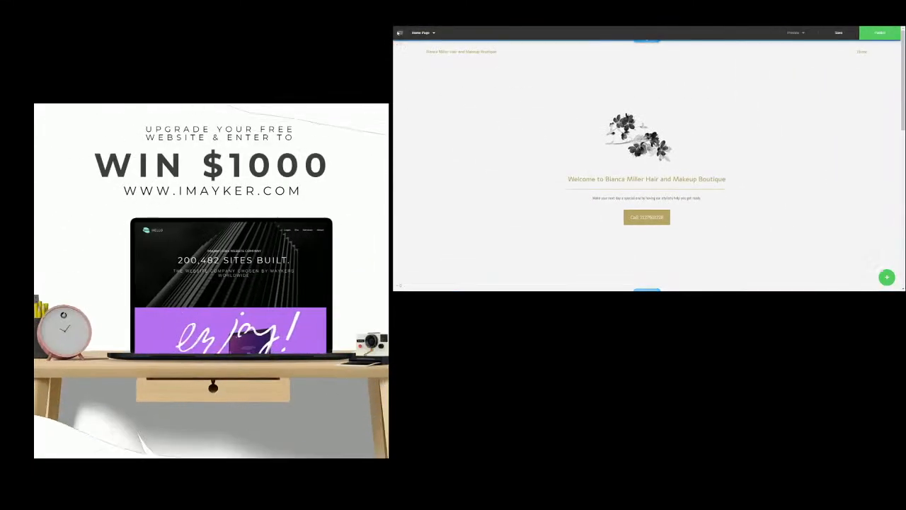
{"action": "left_click", "coordinate": [400, 33]}
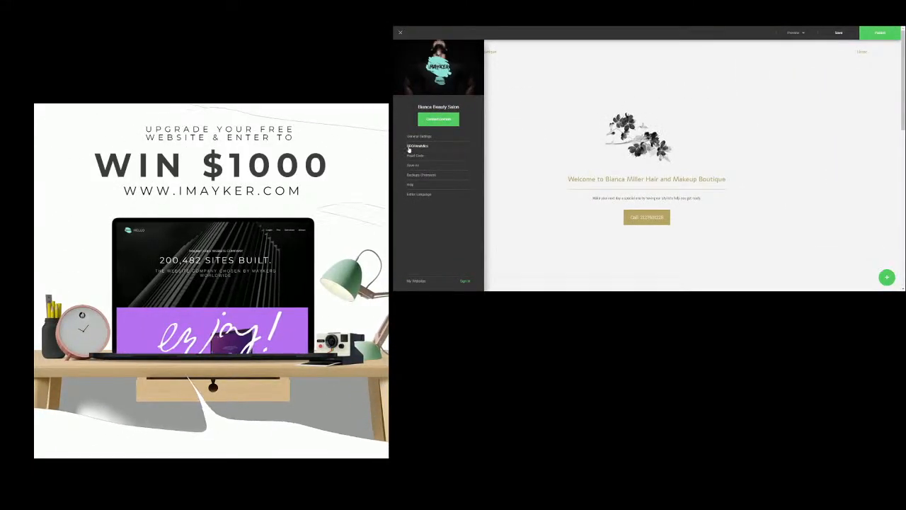
{"action": "left_click", "coordinate": [413, 194]}
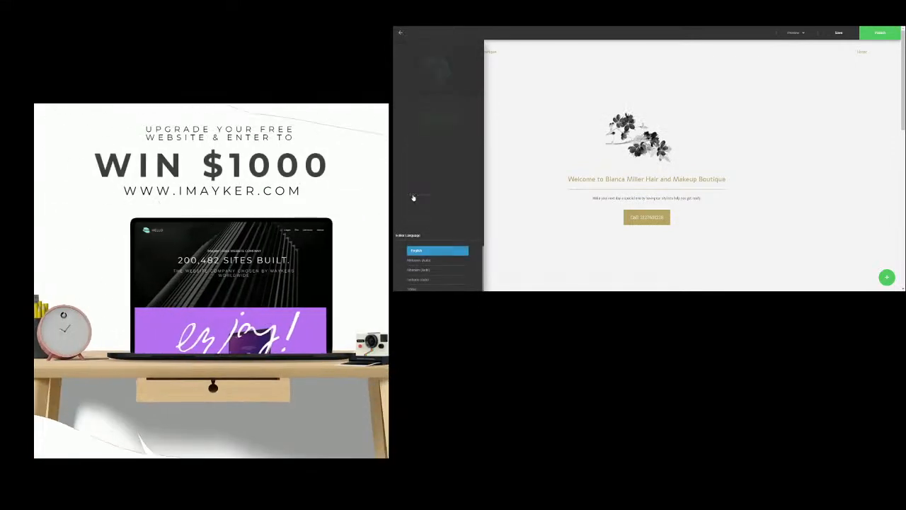
{"action": "scroll", "coordinate": [429, 203], "scroll_direction": "down", "scroll_amount": 8}
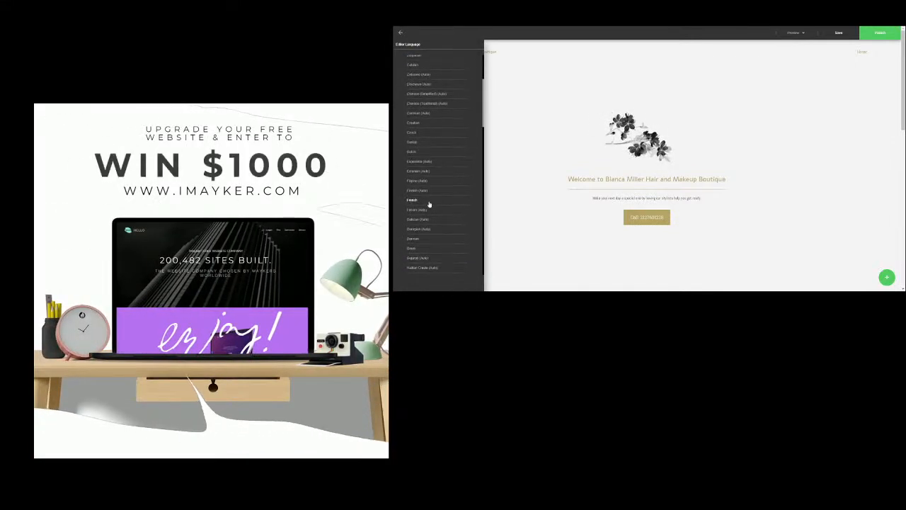
{"action": "scroll", "coordinate": [431, 200], "scroll_direction": "down", "scroll_amount": 3}
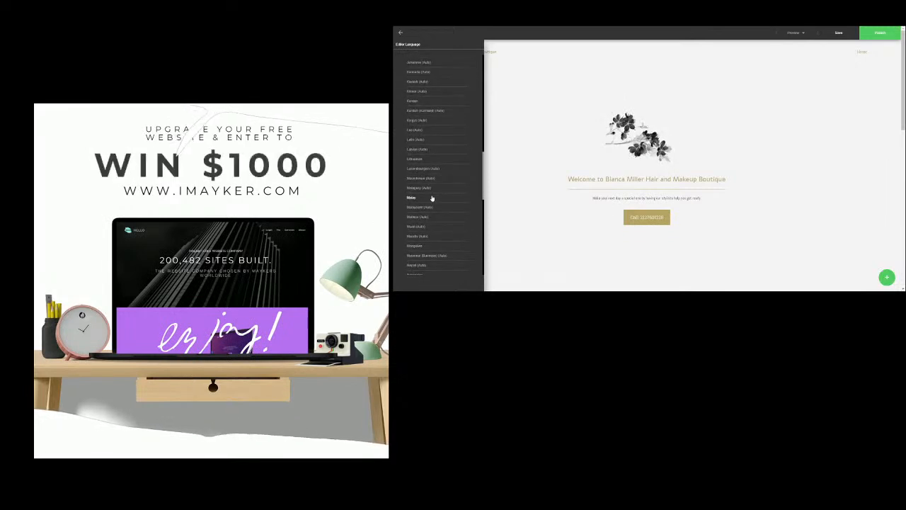
{"action": "scroll", "coordinate": [432, 196], "scroll_direction": "up", "scroll_amount": 8}
{"action": "scroll", "coordinate": [433, 185], "scroll_direction": "up", "scroll_amount": 3}
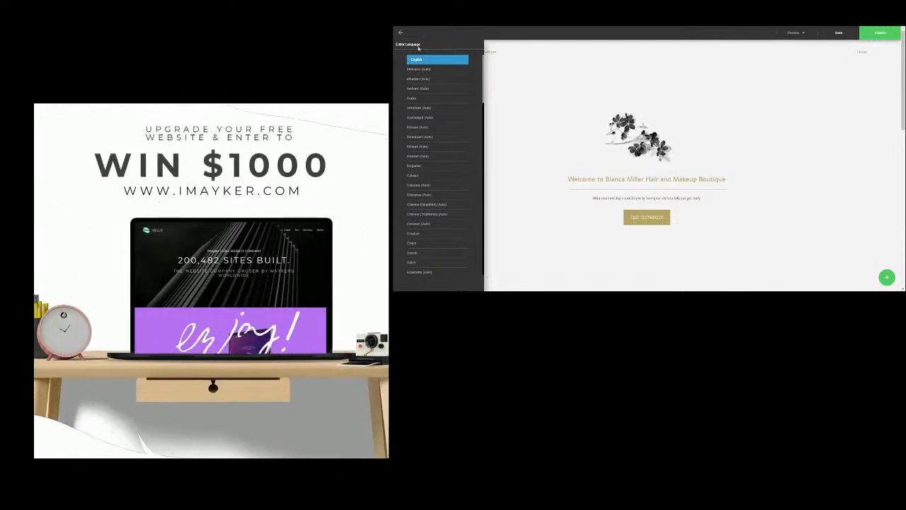
{"action": "left_click", "coordinate": [399, 34]}
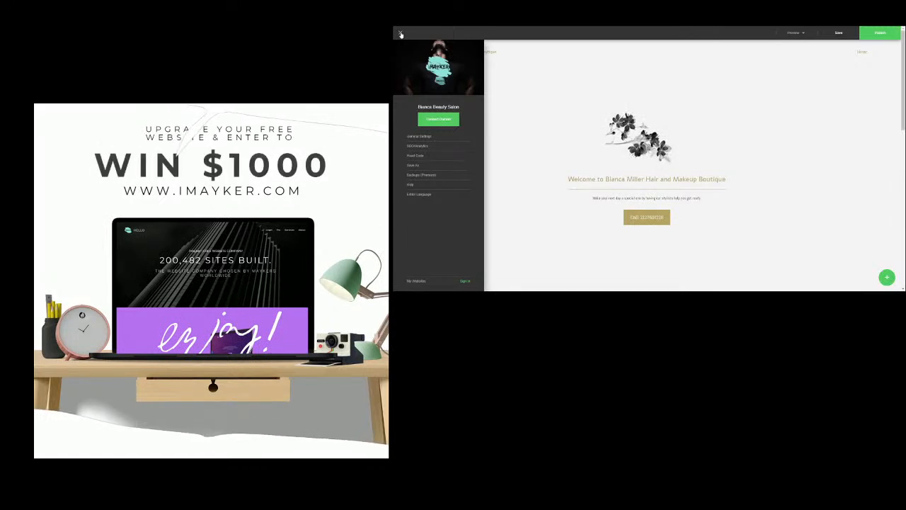
- Add a page from the Contact template and link it in the website menu
{"action": "left_click", "coordinate": [400, 34]}
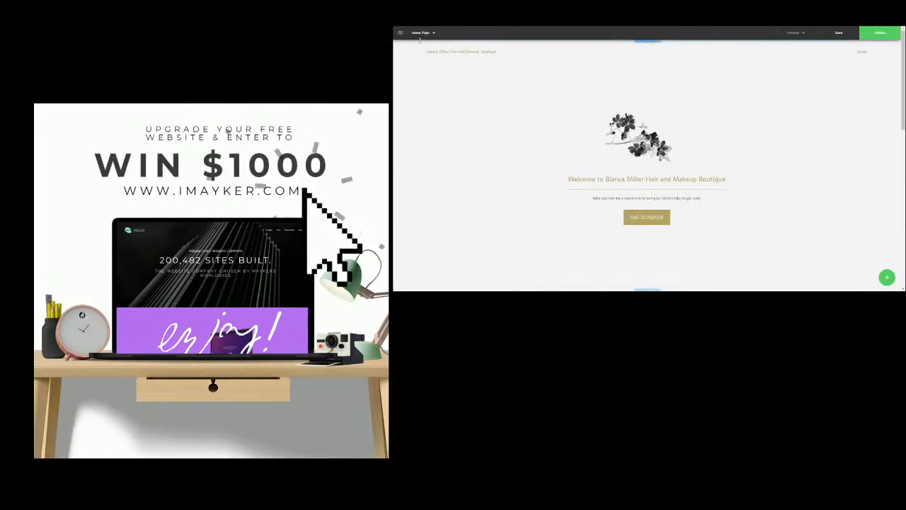
{"action": "left_click", "coordinate": [425, 33]}
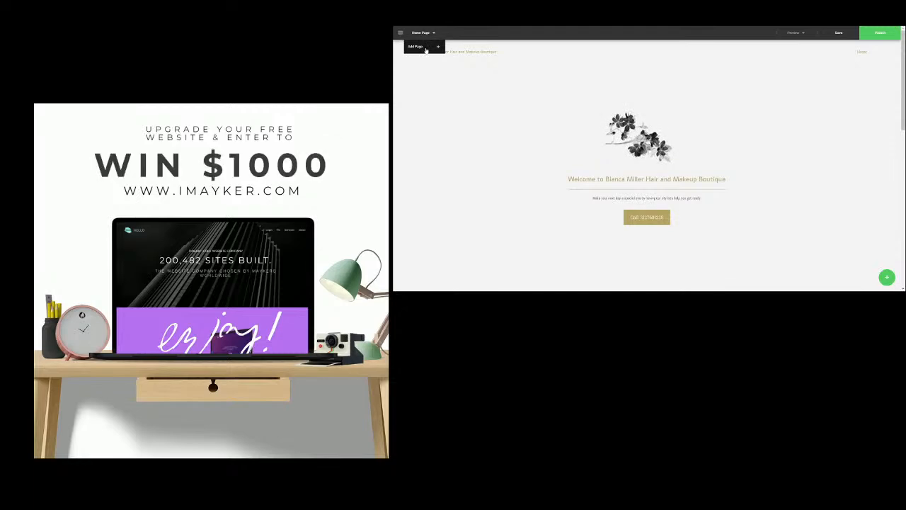
{"action": "left_click", "coordinate": [425, 48]}
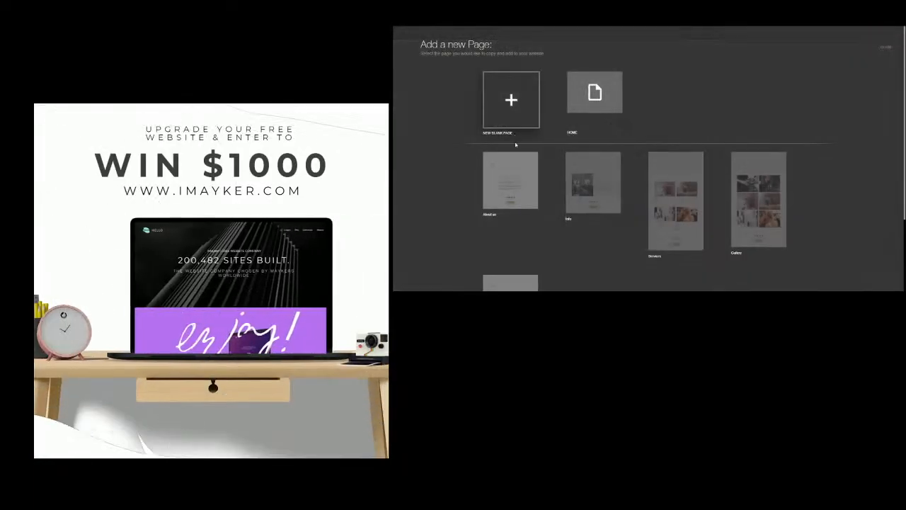
{"action": "scroll", "coordinate": [627, 248], "scroll_direction": "down", "scroll_amount": 1}
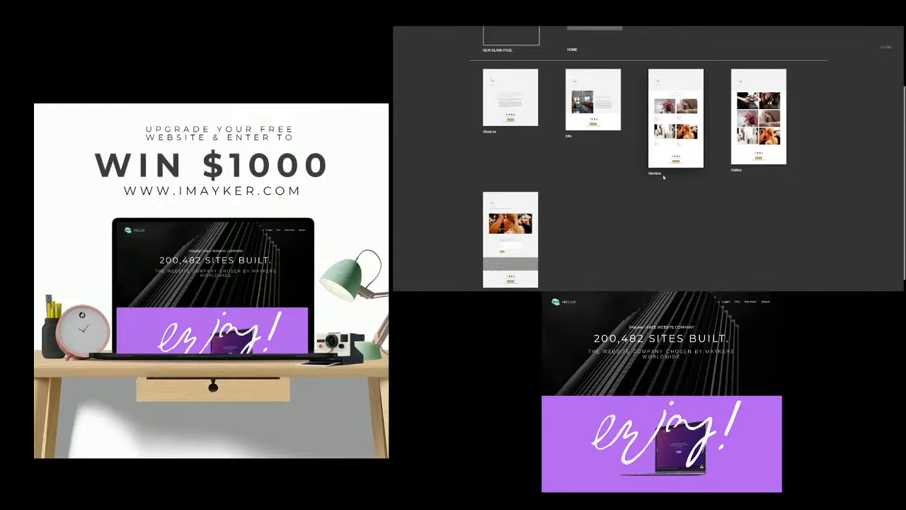
{"action": "scroll", "coordinate": [596, 227], "scroll_direction": "down", "scroll_amount": 1}
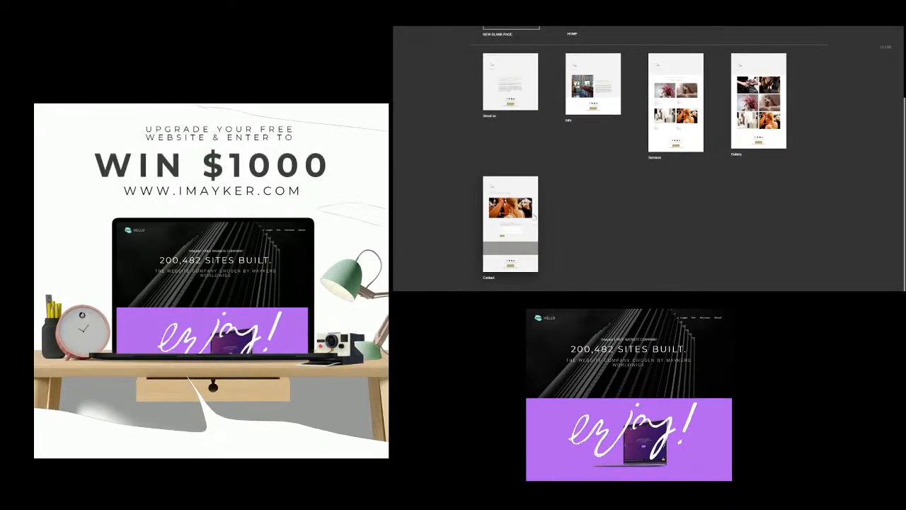
{"action": "left_click", "coordinate": [532, 220]}
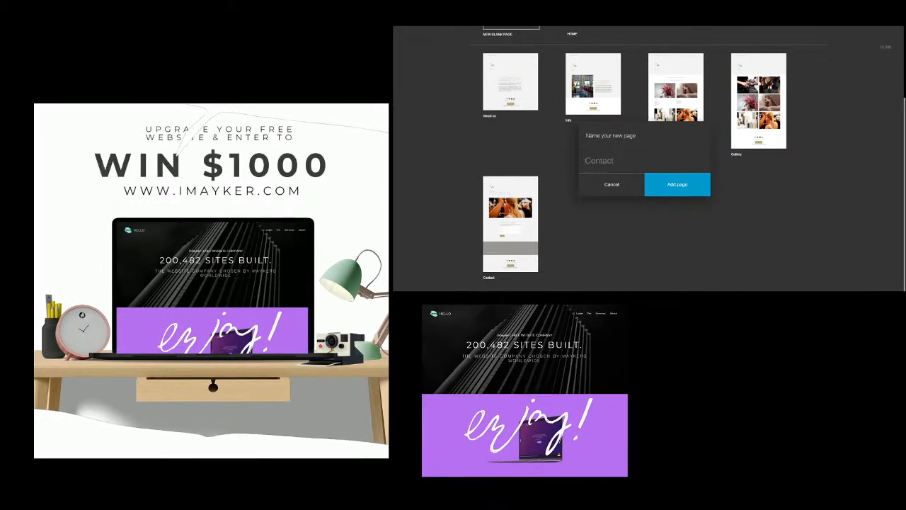
{"action": "left_click", "coordinate": [669, 187]}
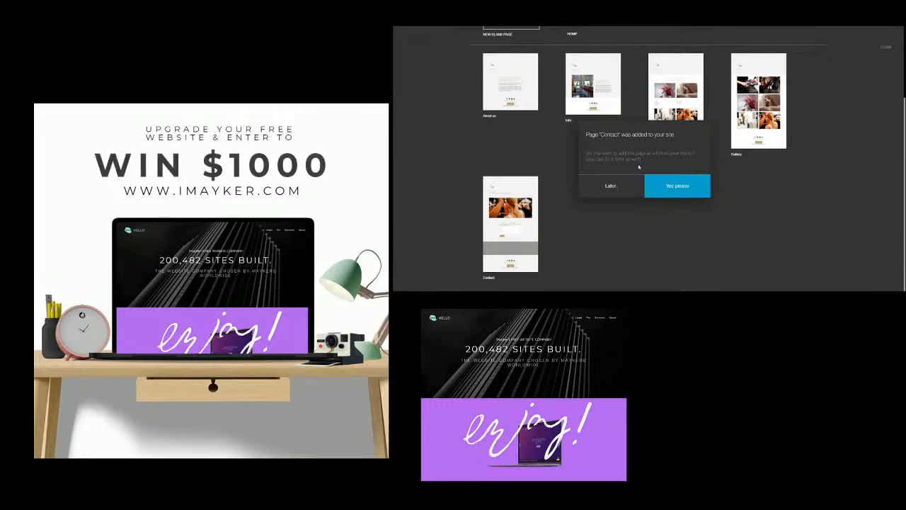
{"action": "left_click", "coordinate": [665, 185]}
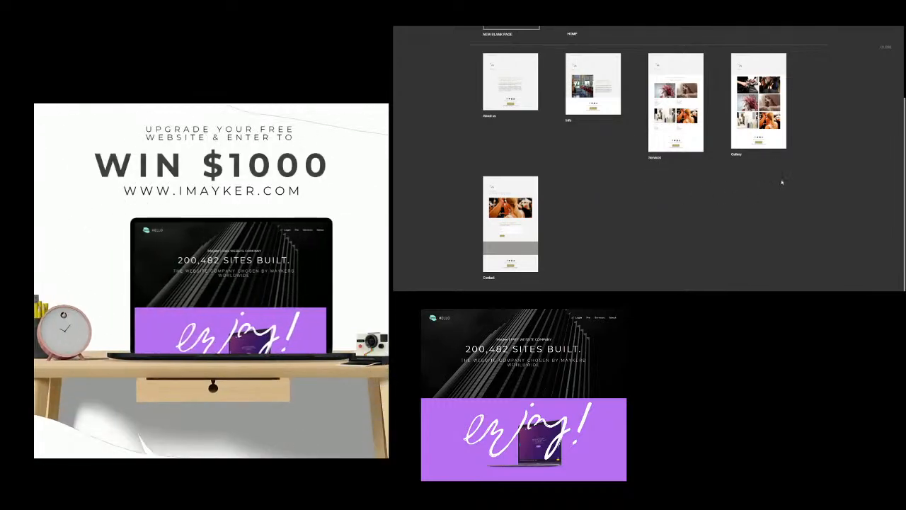
{"action": "left_click", "coordinate": [886, 49]}
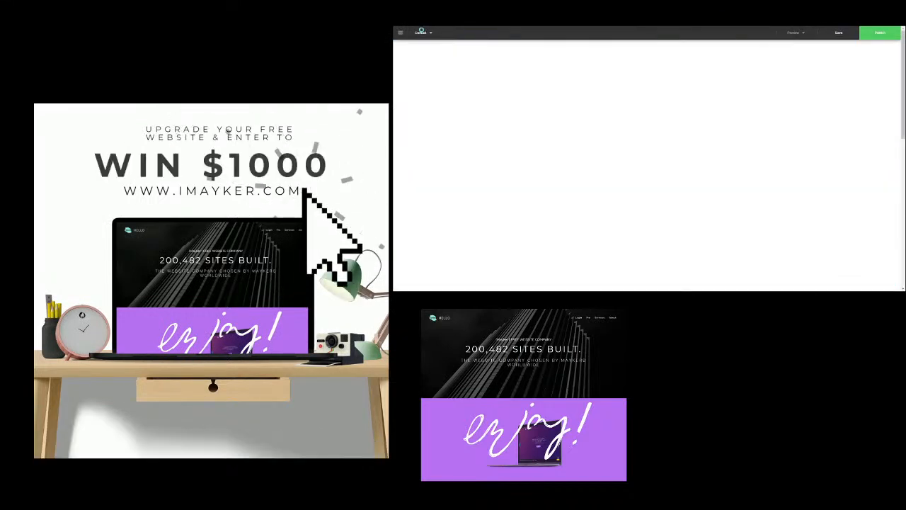
{"action": "left_click", "coordinate": [423, 33]}
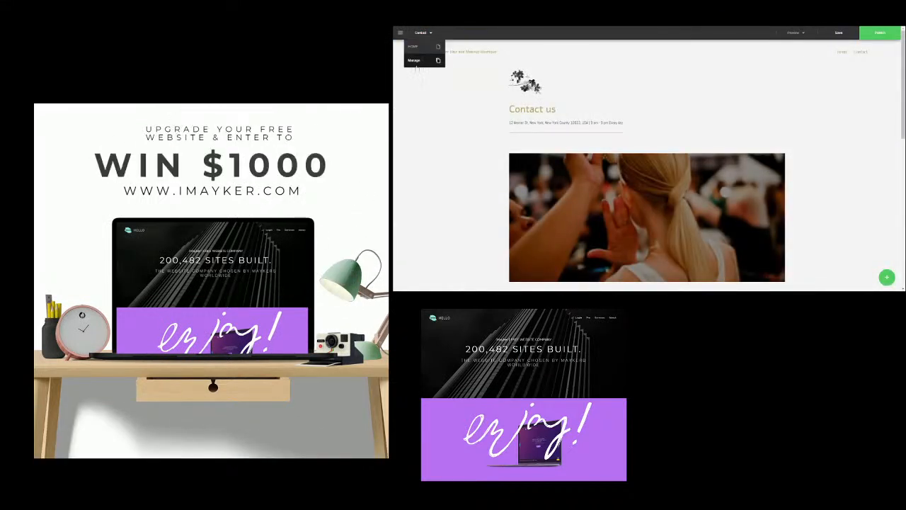
- Open the Contact page from page management and scroll through its form, map and footer
{"action": "left_click", "coordinate": [417, 61]}
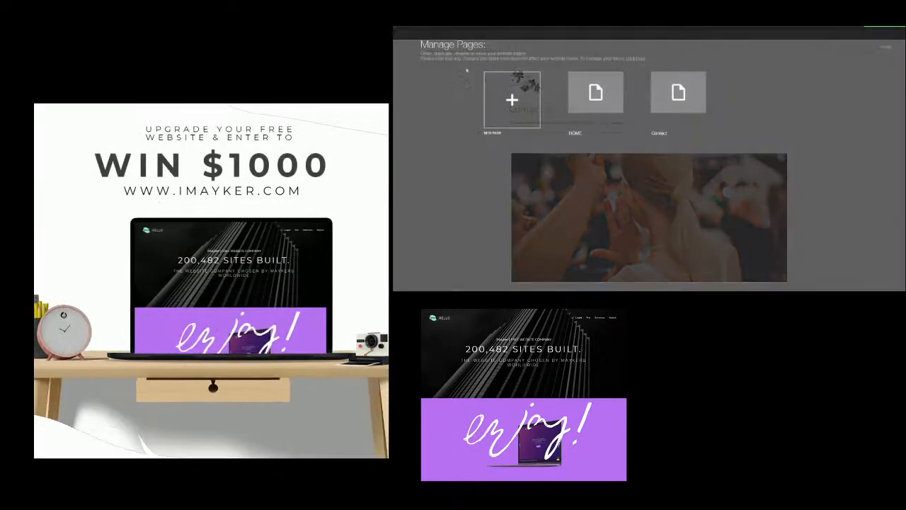
{"action": "mouse_move", "coordinate": [664, 97]}
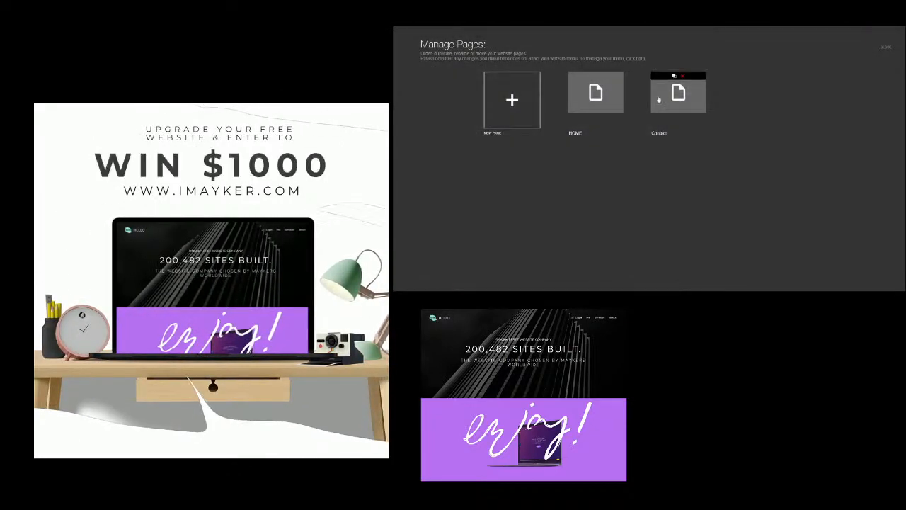
{"action": "left_click", "coordinate": [682, 102]}
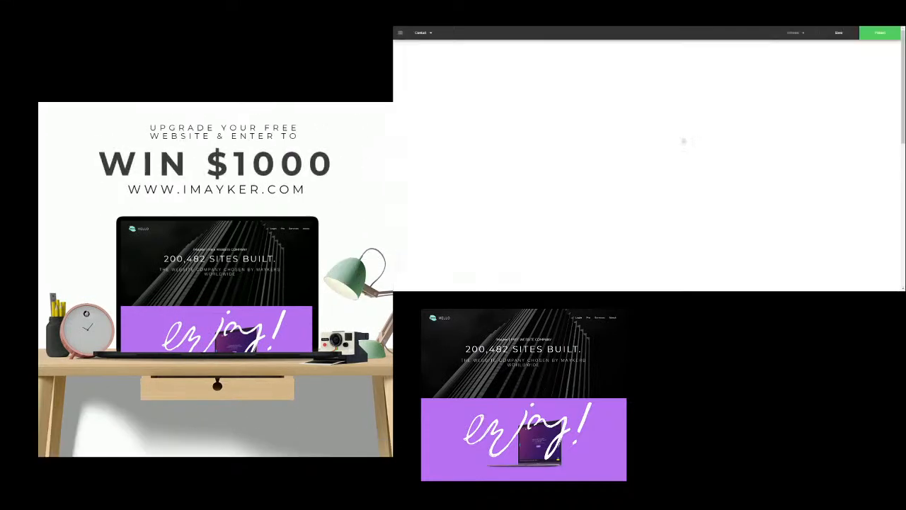
{"action": "scroll", "coordinate": [644, 194], "scroll_direction": "down", "scroll_amount": 3}
{"action": "scroll", "coordinate": [644, 194], "scroll_direction": "down", "scroll_amount": 5}
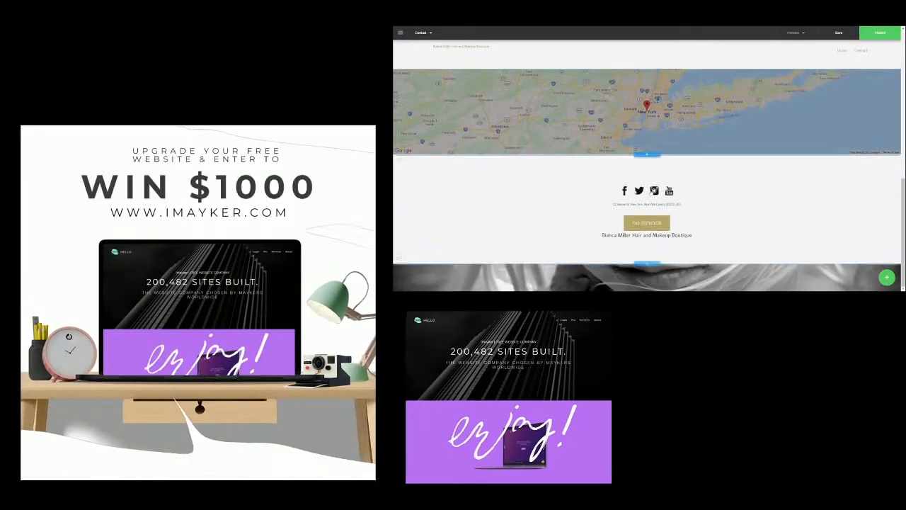
{"action": "scroll", "coordinate": [487, 51], "scroll_direction": "up", "scroll_amount": 8}
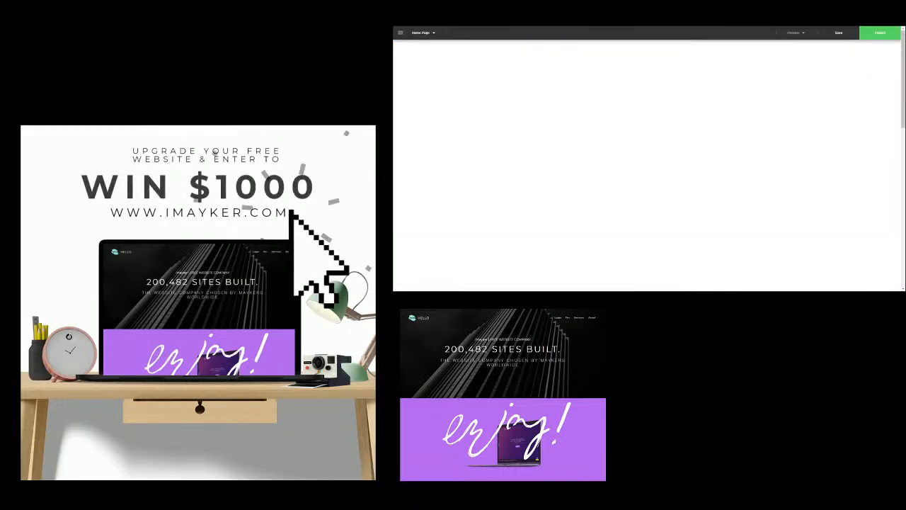
- Preview the Home Page at tablet and phone widths, checking the mobile navigation menu
{"action": "left_click", "coordinate": [798, 33]}
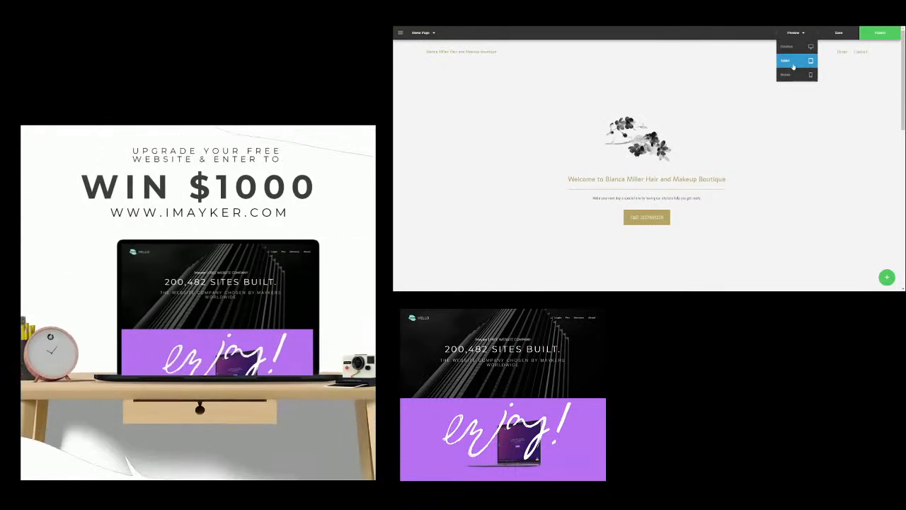
{"action": "left_click", "coordinate": [793, 64]}
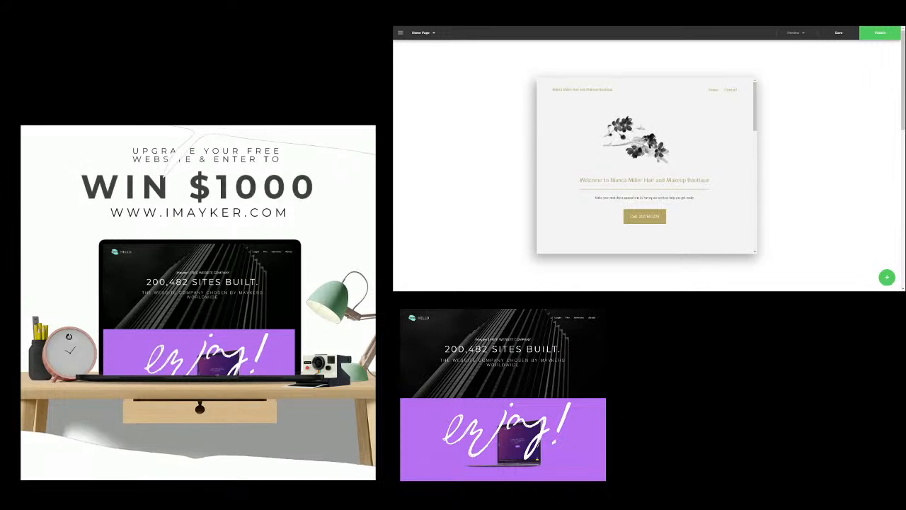
{"action": "left_click", "coordinate": [794, 32]}
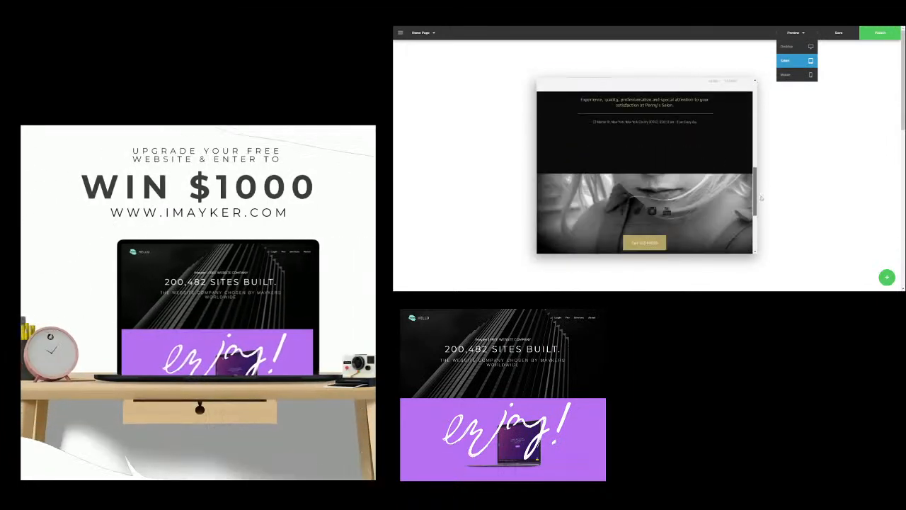
{"action": "left_click", "coordinate": [796, 74]}
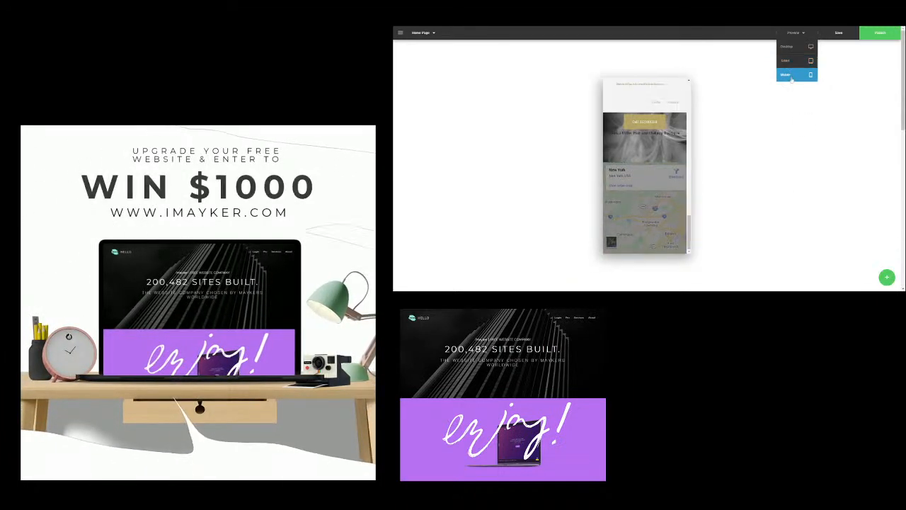
{"action": "left_click_drag", "start_coordinate": [688, 236], "coordinate": [680, 95]}
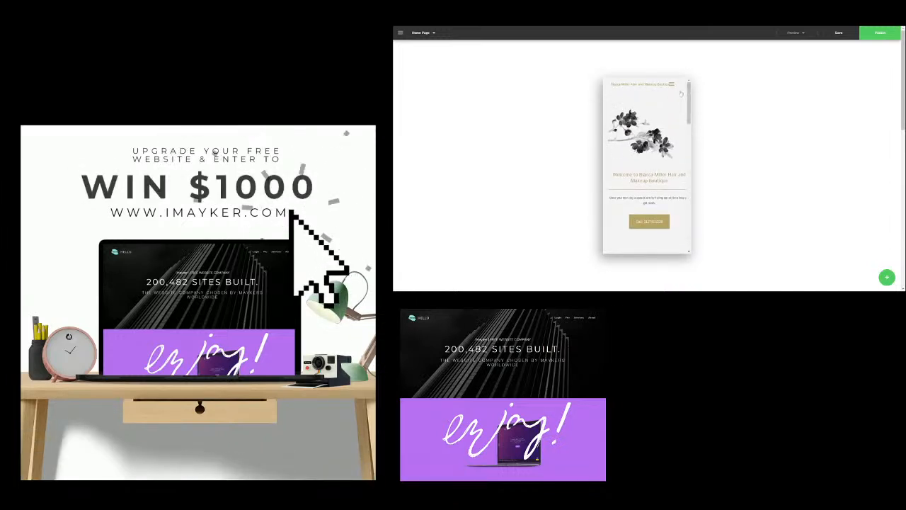
{"action": "left_click", "coordinate": [671, 85]}
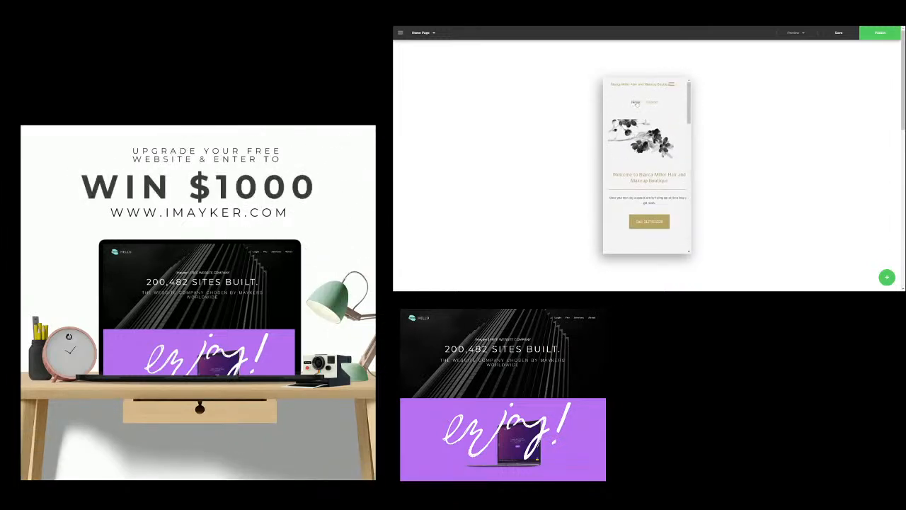
{"action": "scroll", "coordinate": [673, 169], "scroll_direction": "down", "scroll_amount": 8}
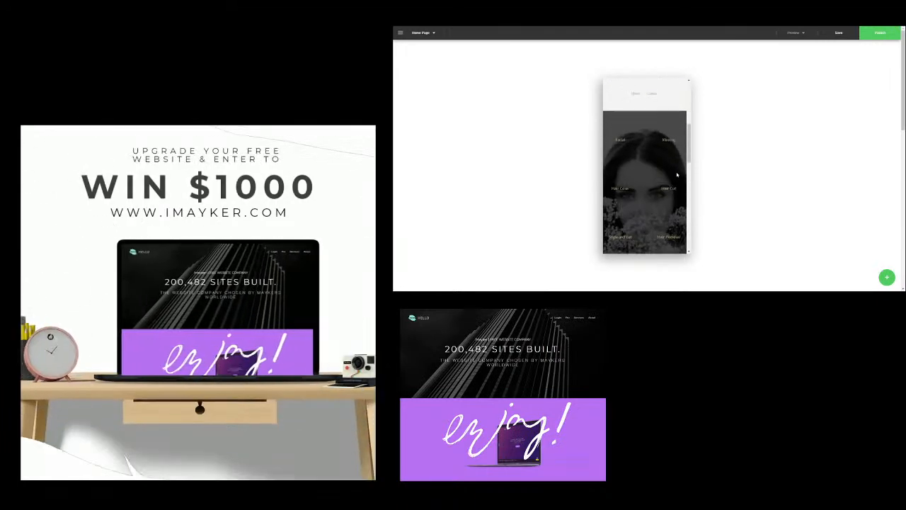
{"action": "scroll", "coordinate": [673, 170], "scroll_direction": "down", "scroll_amount": 10}
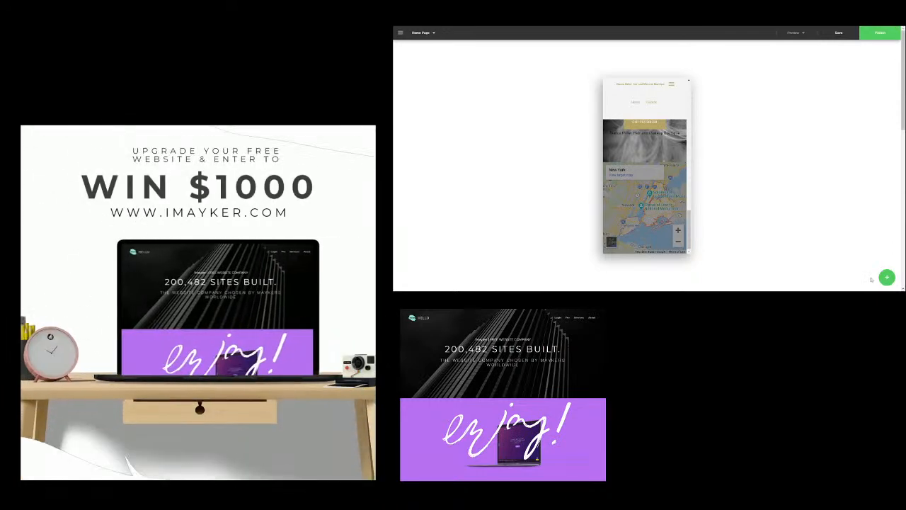
- Return the preview to desktop width
{"action": "left_click", "coordinate": [793, 34]}
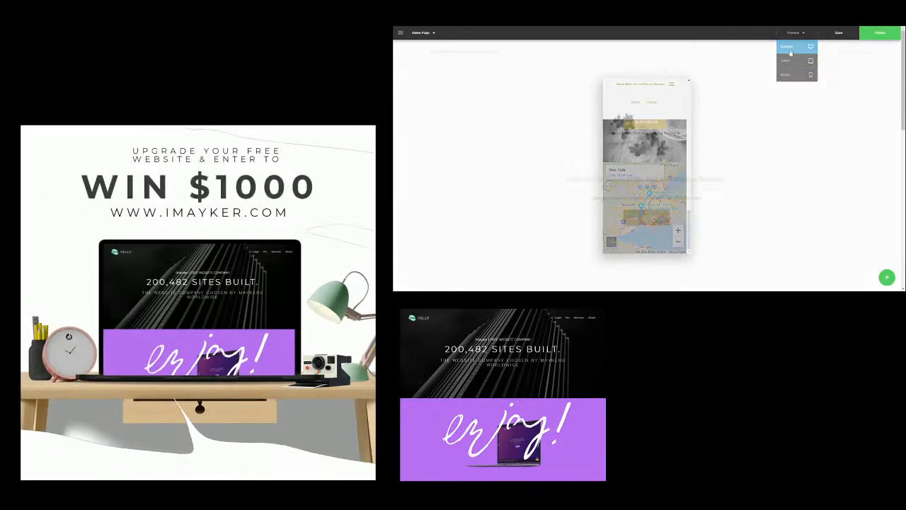
{"action": "left_click", "coordinate": [796, 49]}
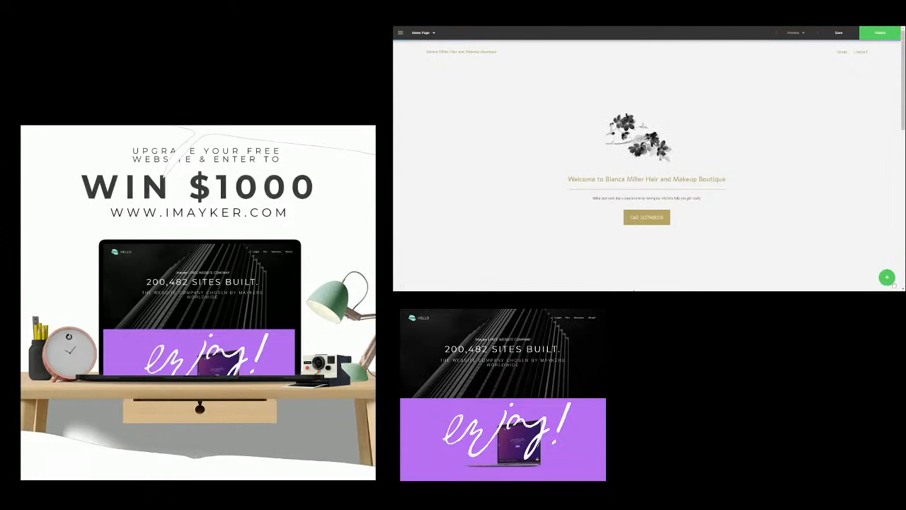
{"action": "left_click", "coordinate": [887, 277]}
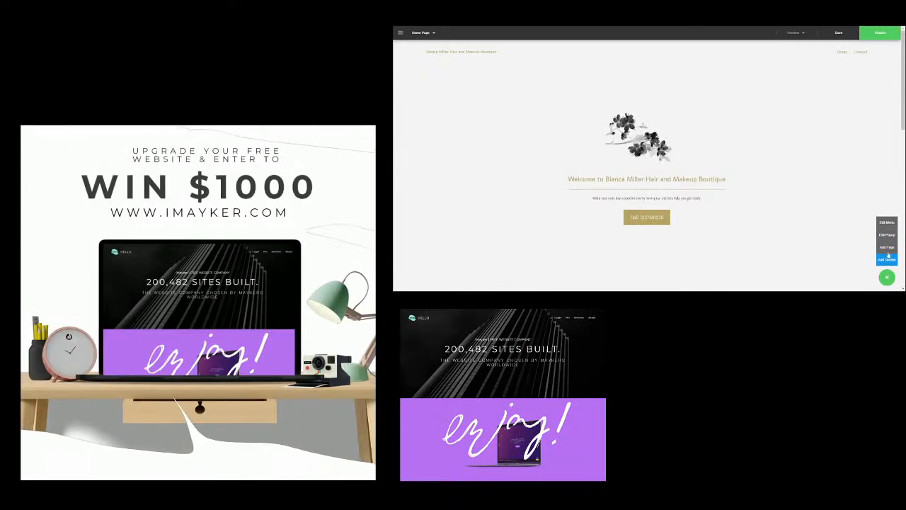
- In the website menu settings, switch on the Logo in the header items
{"action": "left_click", "coordinate": [887, 223]}
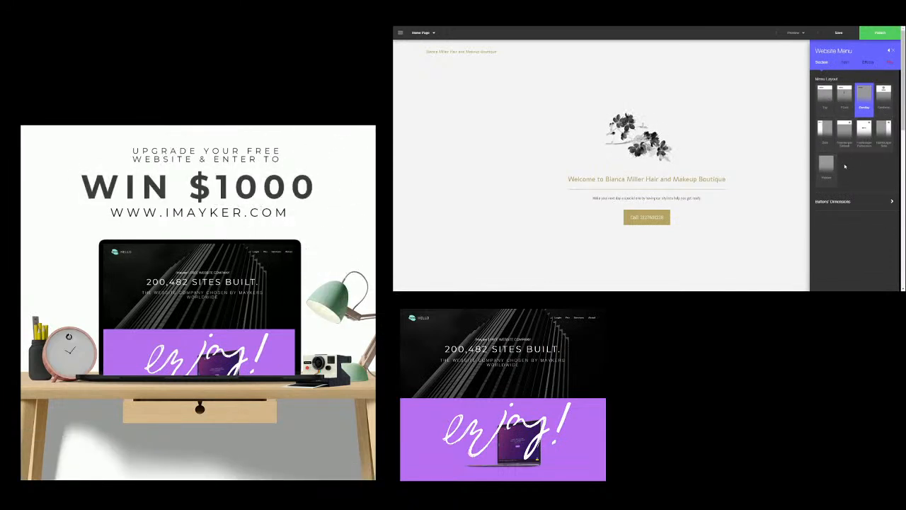
{"action": "left_click", "coordinate": [852, 203]}
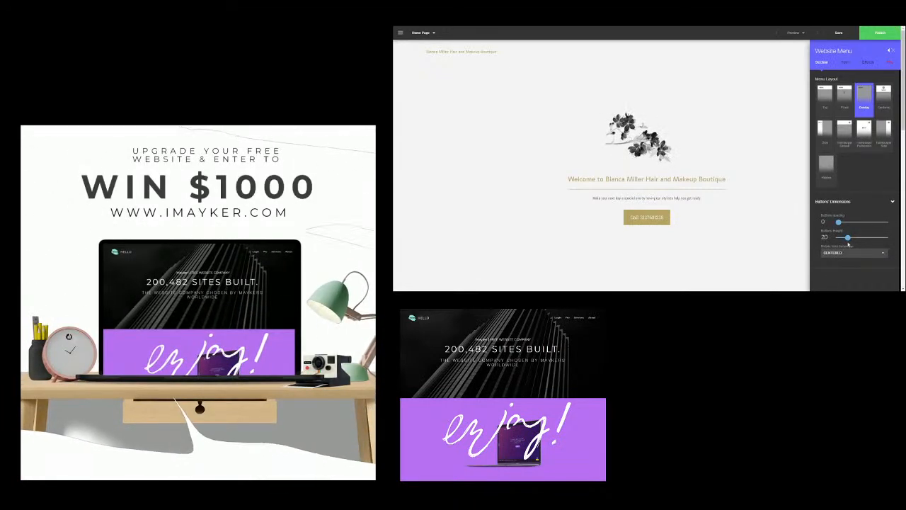
{"action": "left_click", "coordinate": [845, 62]}
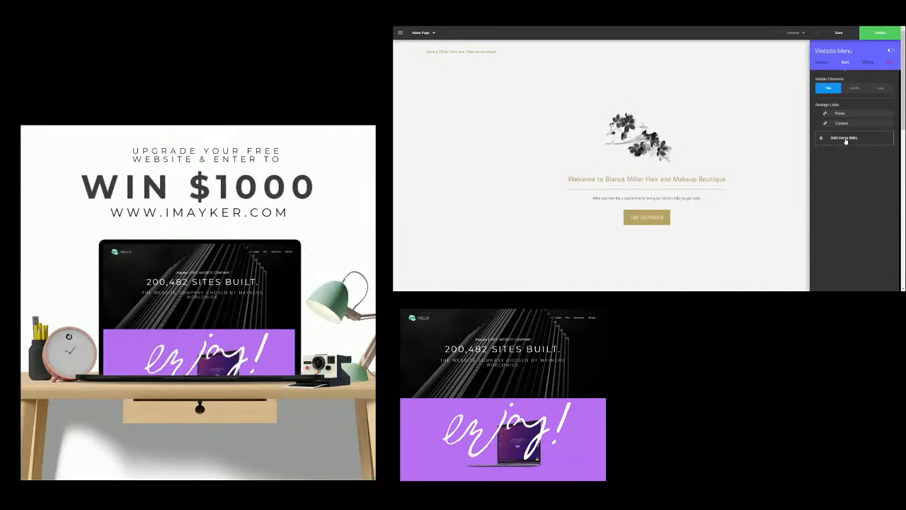
{"action": "left_click", "coordinate": [880, 89]}
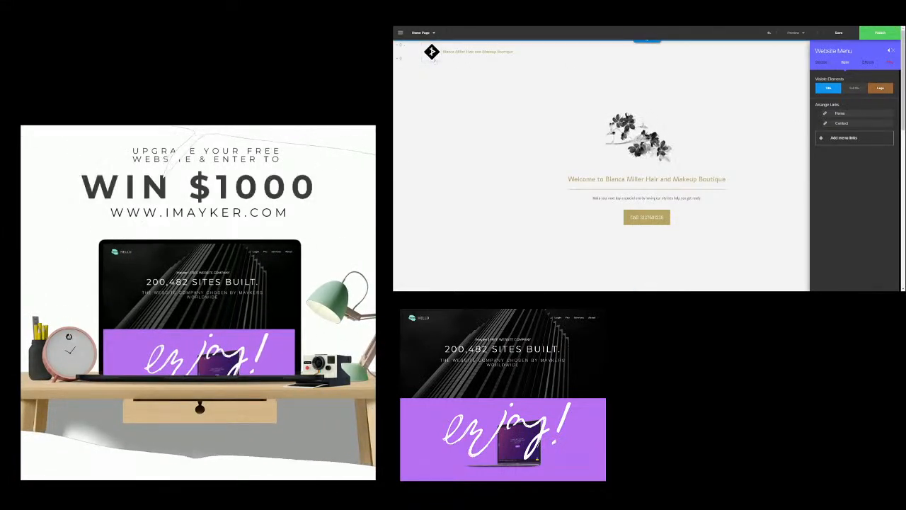
- Change the menu buttons' effect from Glow to Color Shift
{"action": "left_click", "coordinate": [868, 63]}
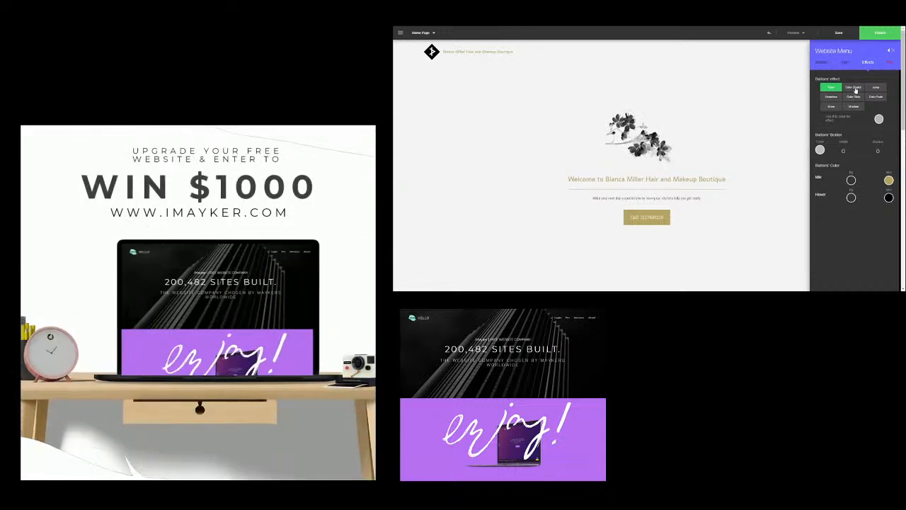
{"action": "left_click", "coordinate": [853, 87]}
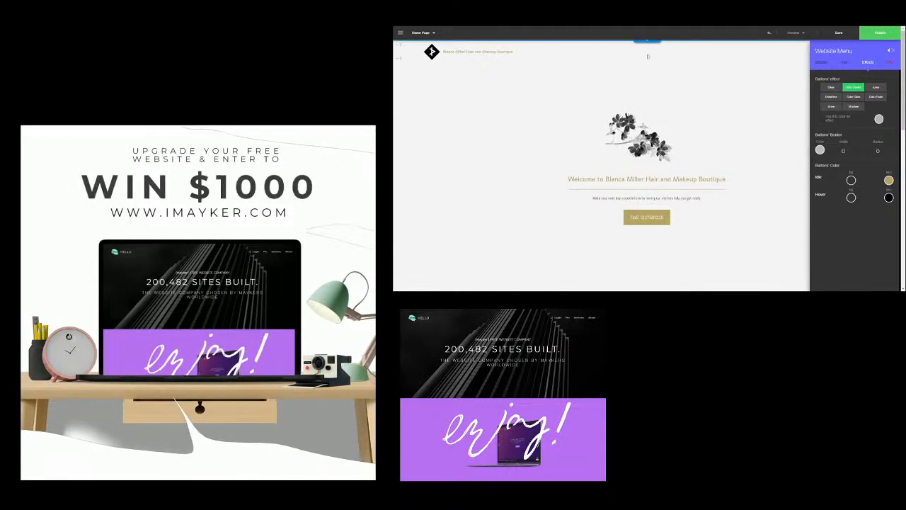
{"action": "left_click", "coordinate": [891, 54]}
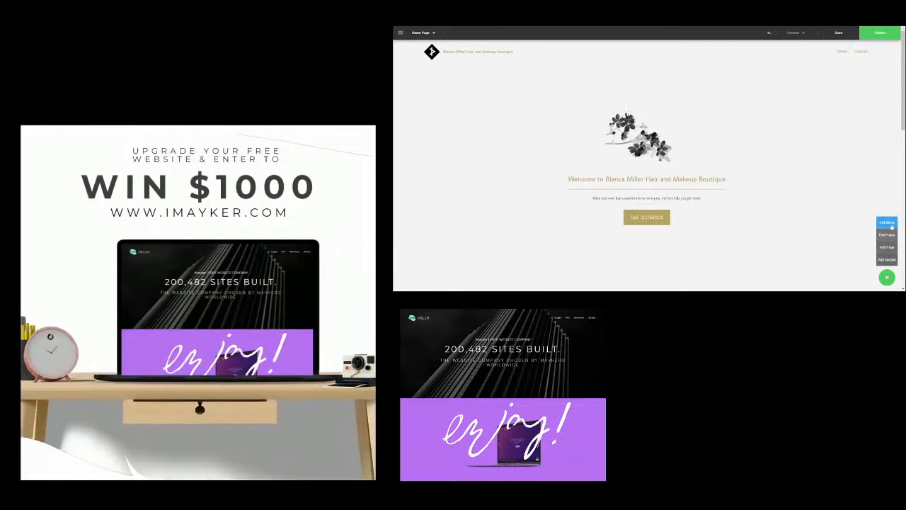
- Change the website menu buttons' effect to Shadow
{"action": "left_click", "coordinate": [890, 225]}
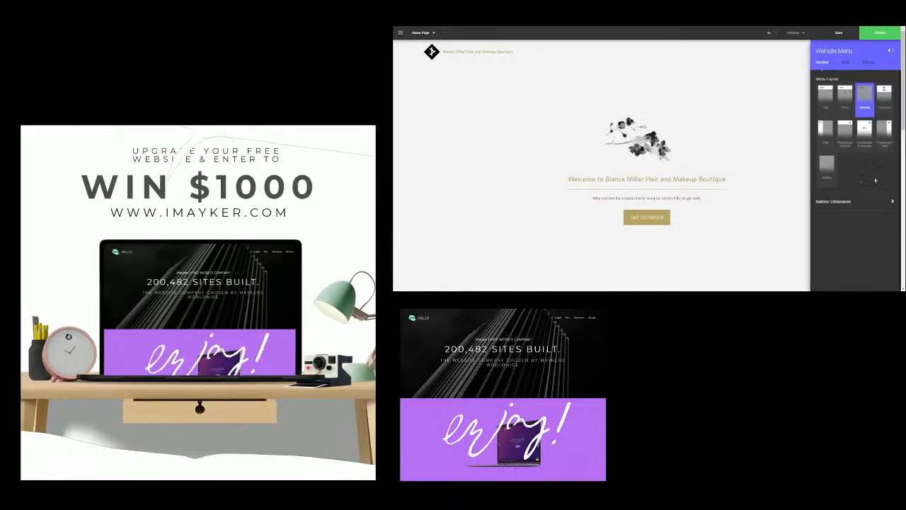
{"action": "left_click", "coordinate": [867, 63]}
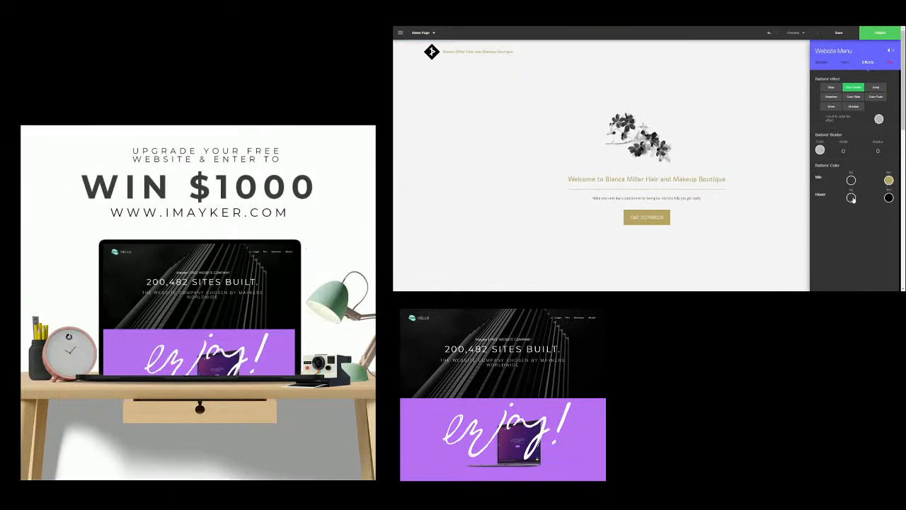
{"action": "left_click", "coordinate": [876, 87]}
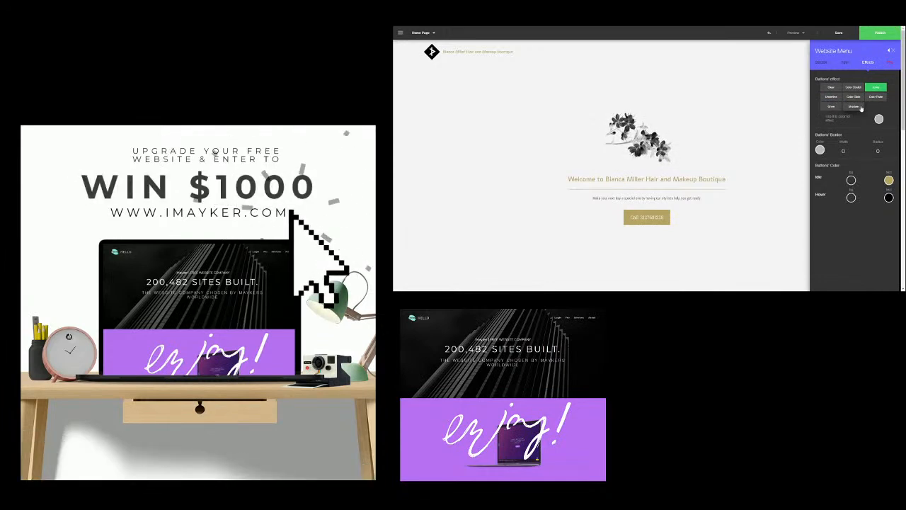
{"action": "left_click", "coordinate": [891, 52]}
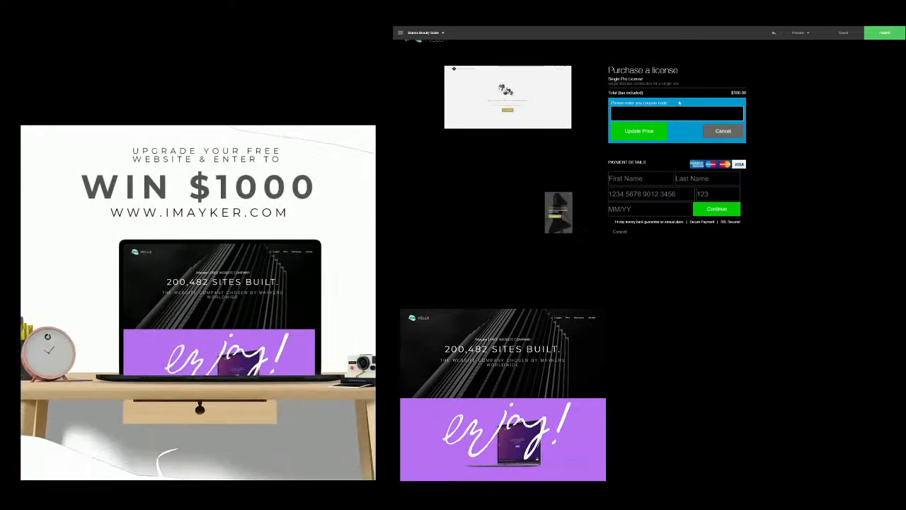
- Cancel the license purchase form to return to the Publish panel with the 100 USD Single Pro License offer
{"action": "left_click", "coordinate": [618, 233]}
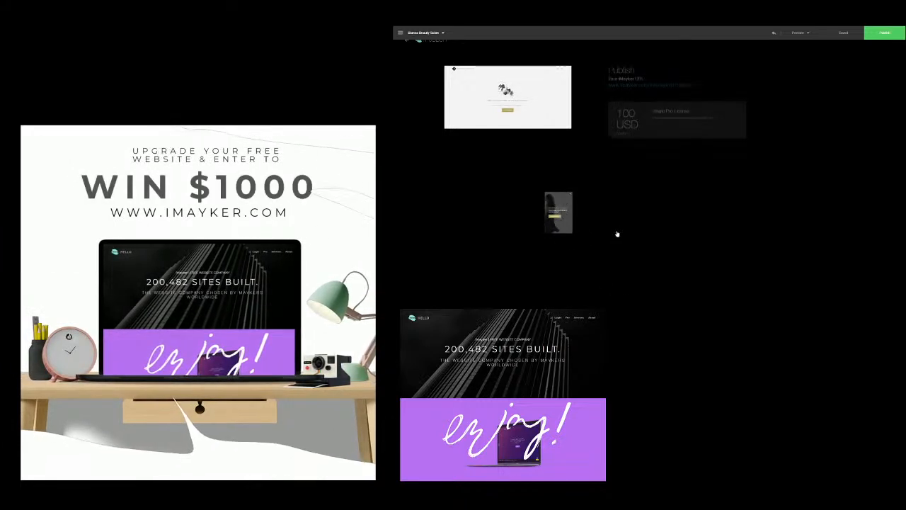